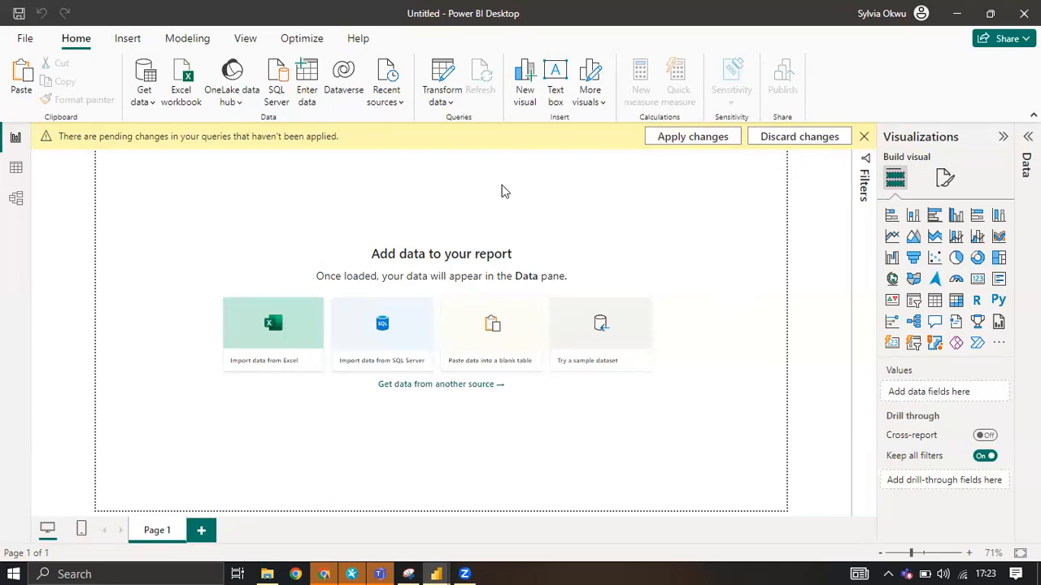
Dismiss the pending-changes notice and place an enlarged blank stacked bar chart near the centre of the report page.
click(864, 136)
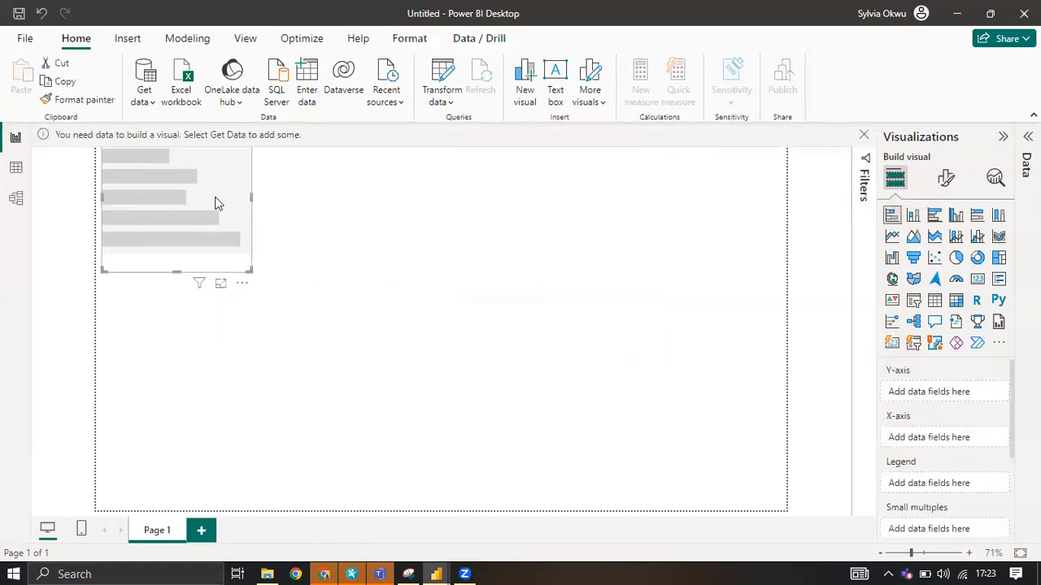
drag(219, 200, 573, 291)
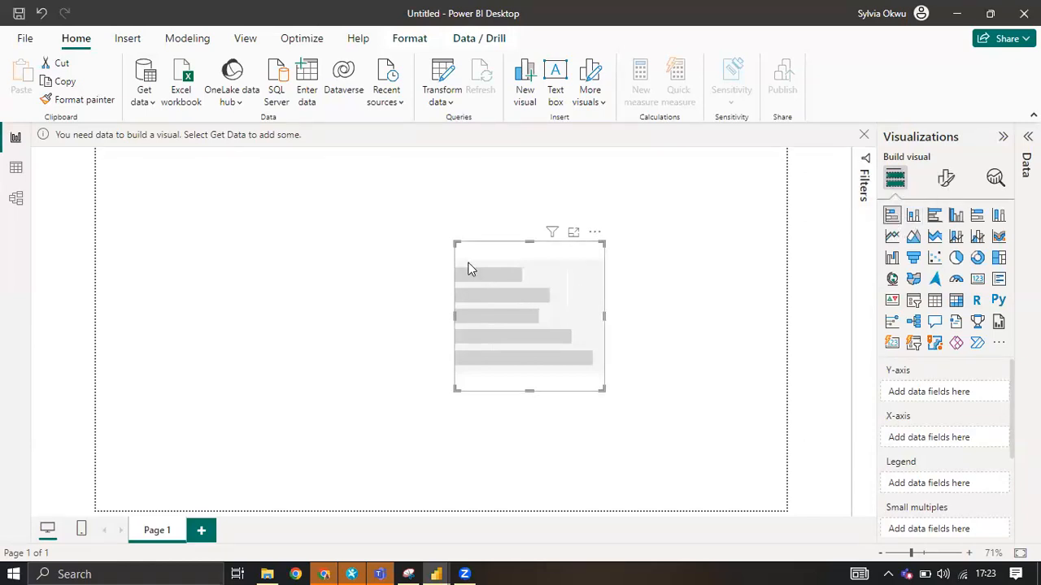
drag(438, 221, 428, 204)
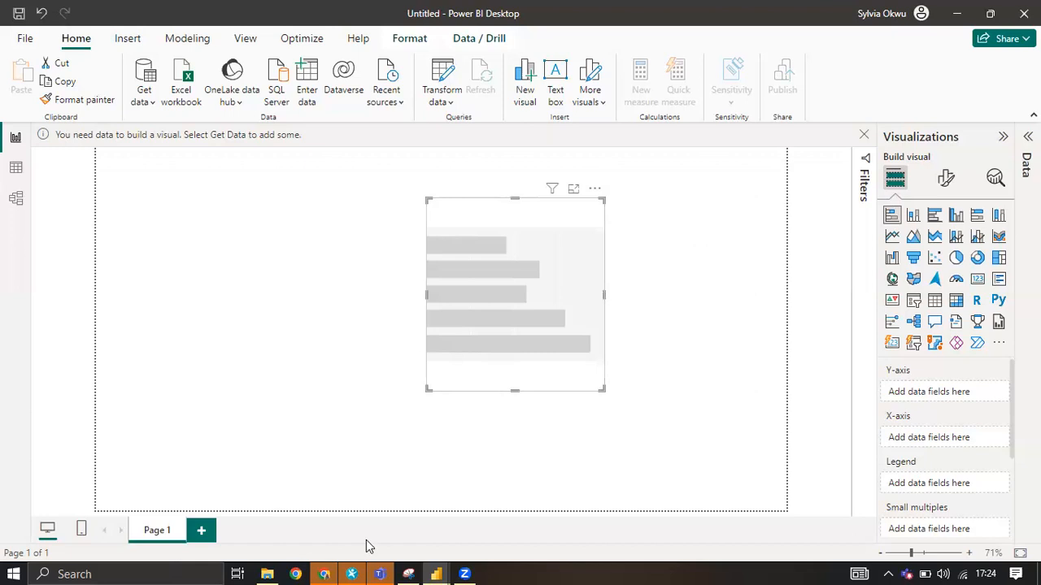
Switch to the Power Query Editor and close it, applying the pending changes to the financials query.
mouse_move(439, 569)
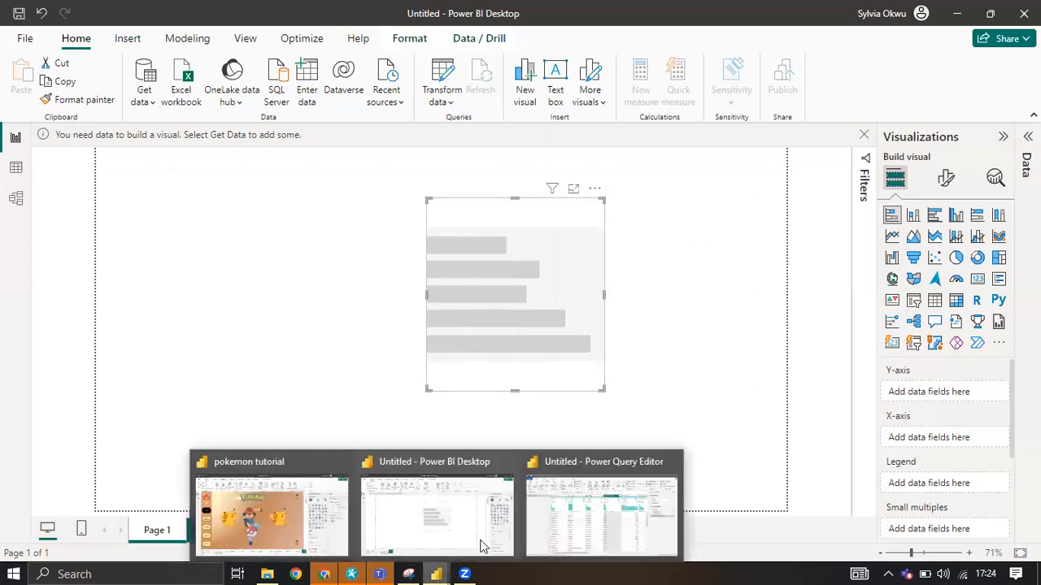
click(551, 521)
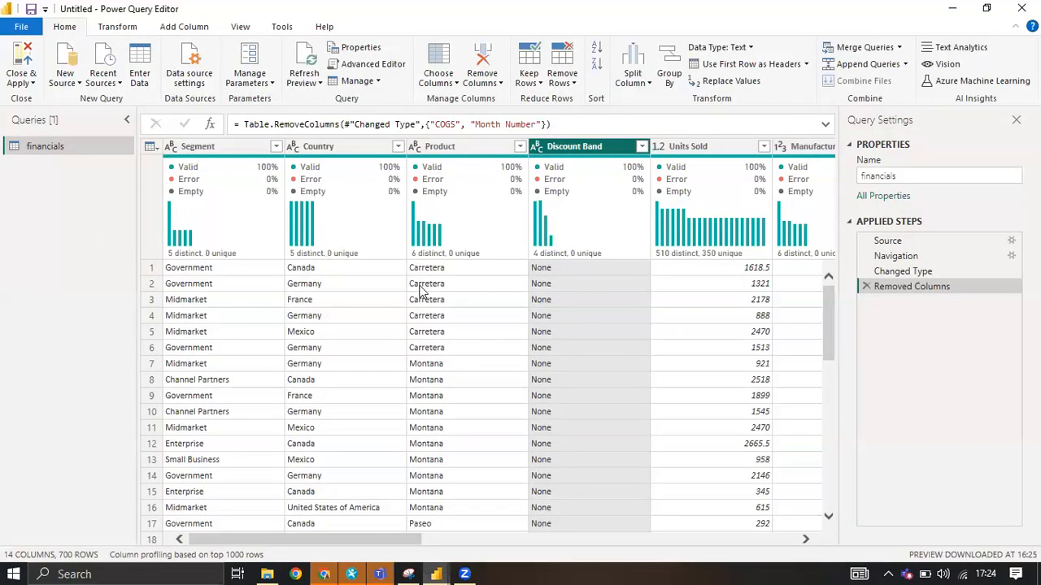
scroll(488, 317, down, 2)
click(22, 83)
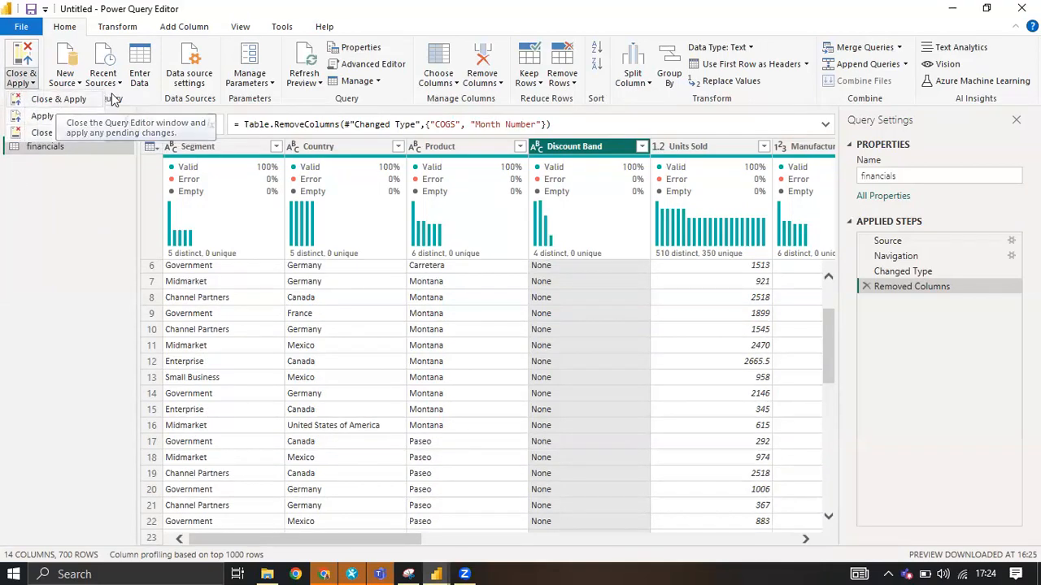
click(567, 188)
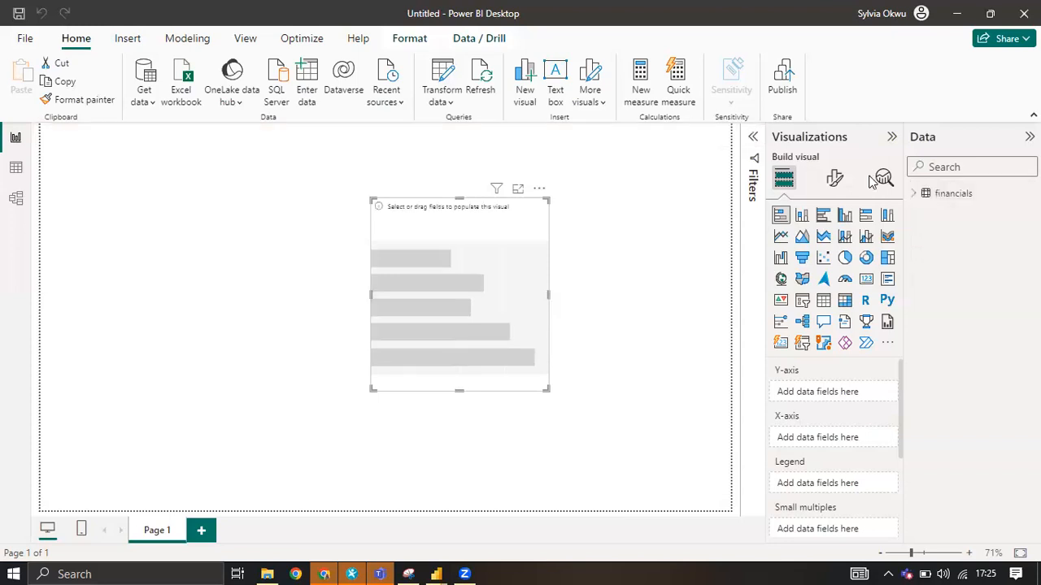
Expand the financials table and add its Country and Sales fields to the stacked bar chart.
click(912, 195)
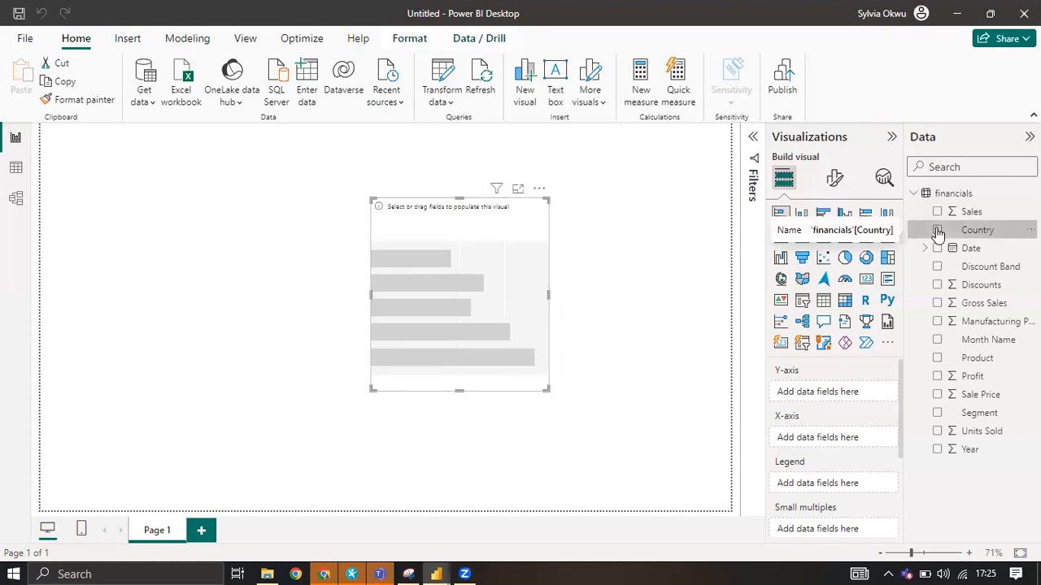
click(938, 231)
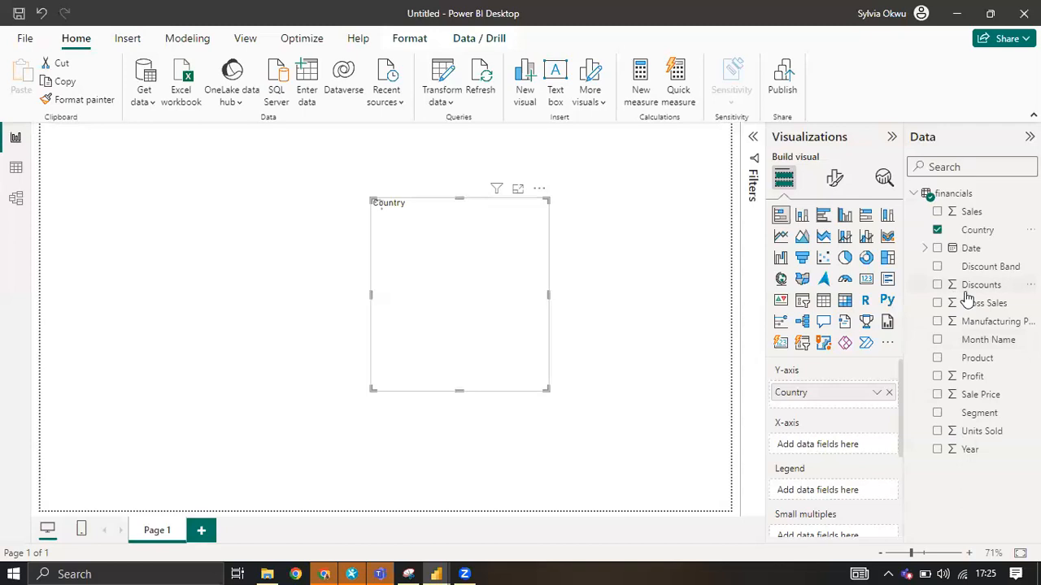
click(938, 212)
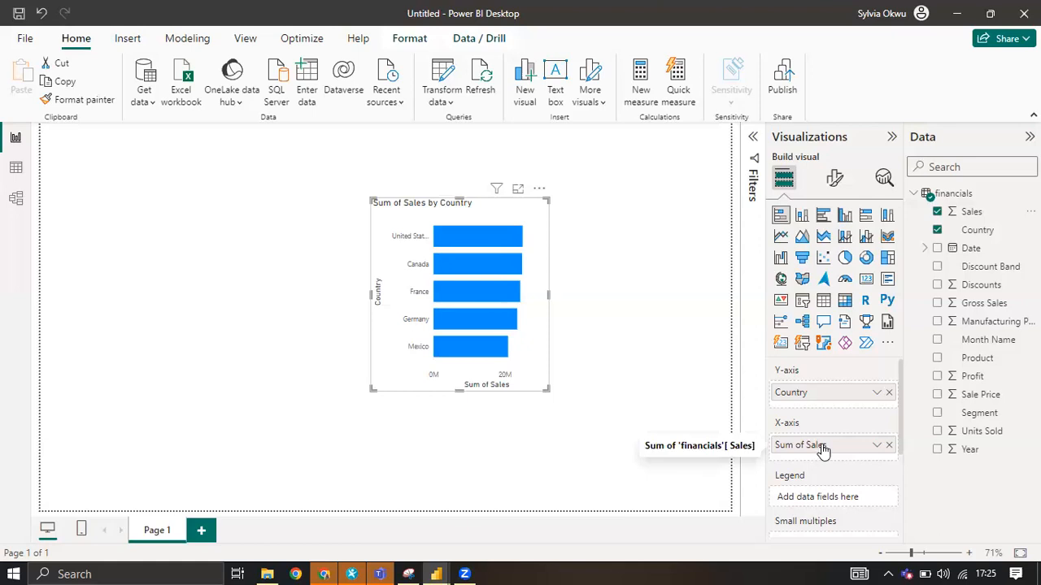
Try the stacked bar chart with Sales on the Y-axis and Country on the X-axis, and clear both axes.
drag(835, 446, 821, 462)
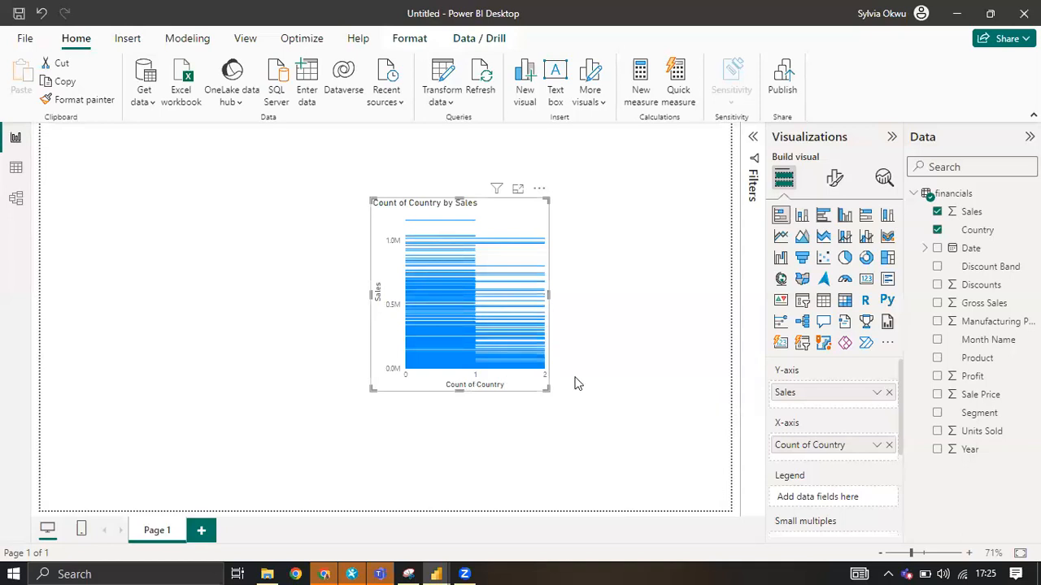
click(781, 214)
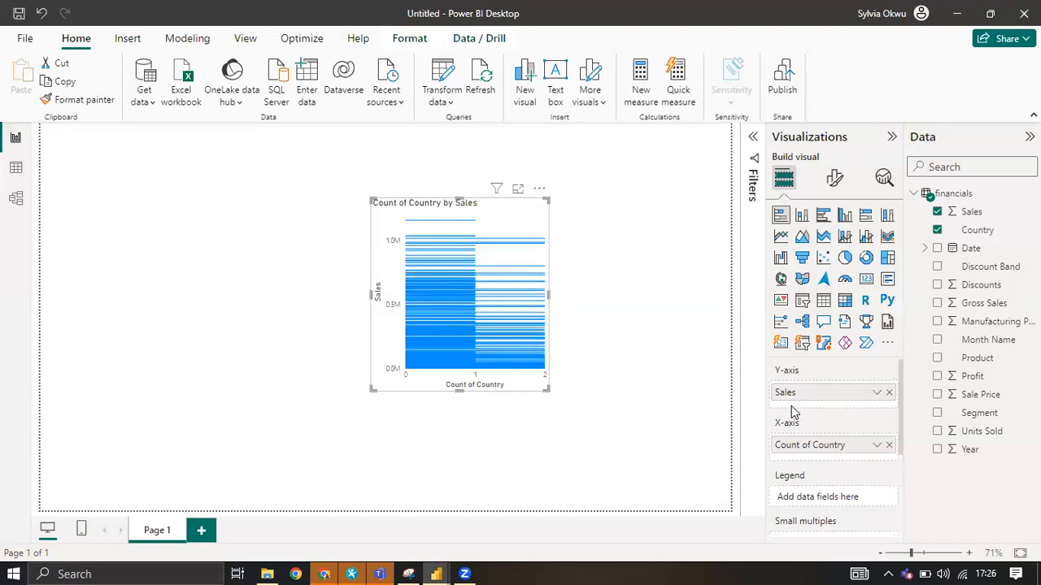
click(889, 445)
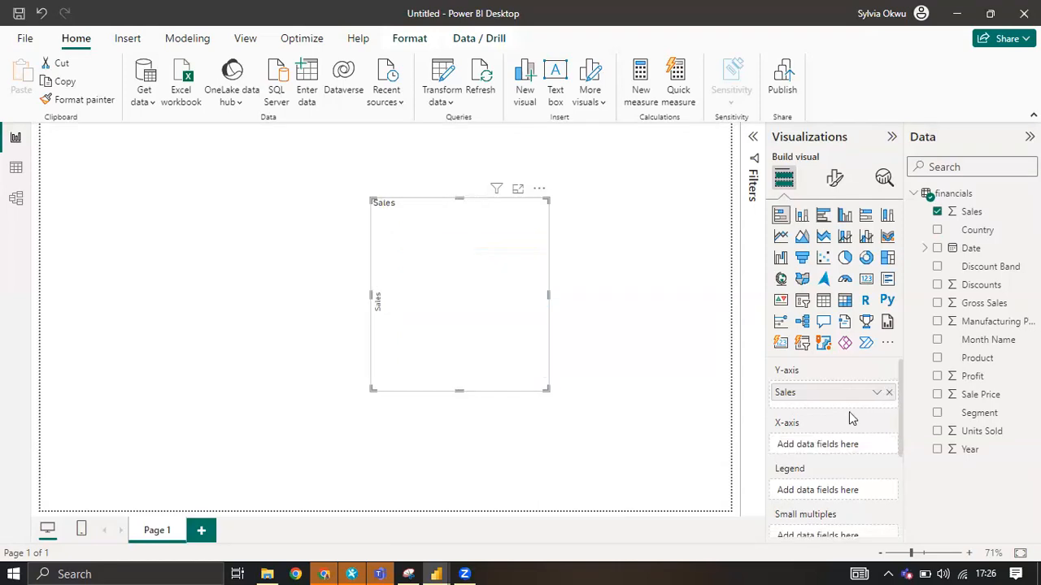
click(889, 392)
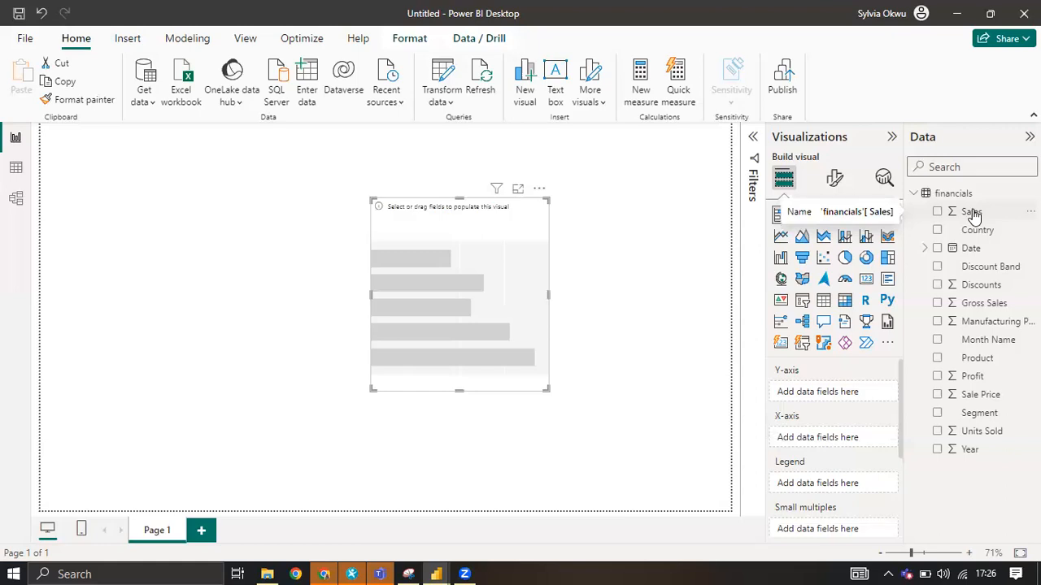
Assign Sales to the X-axis and Country to the Y-axis of the emptied stacked bar chart.
drag(973, 213, 940, 345)
drag(918, 394, 839, 443)
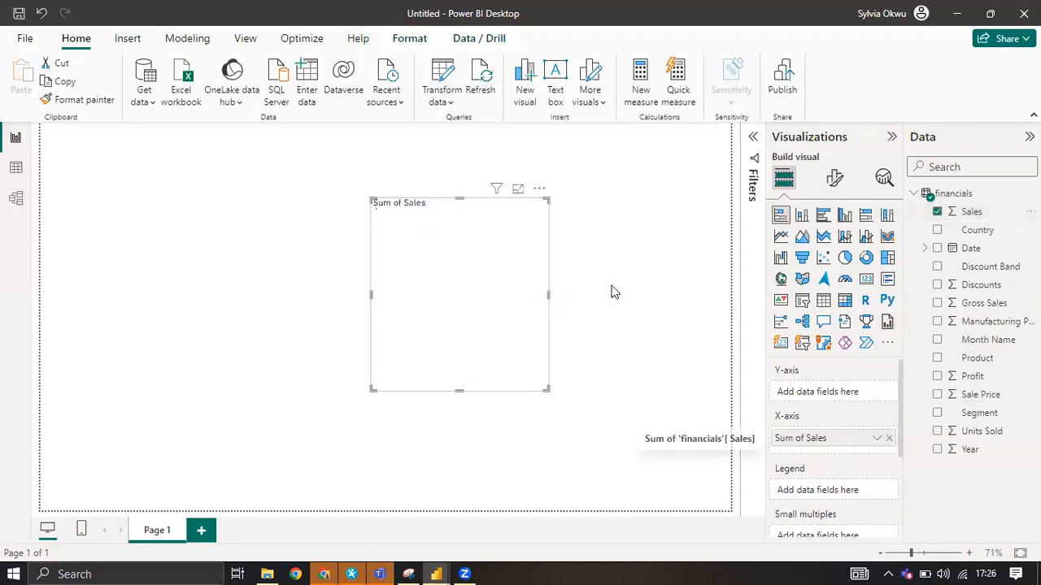
drag(975, 236, 838, 396)
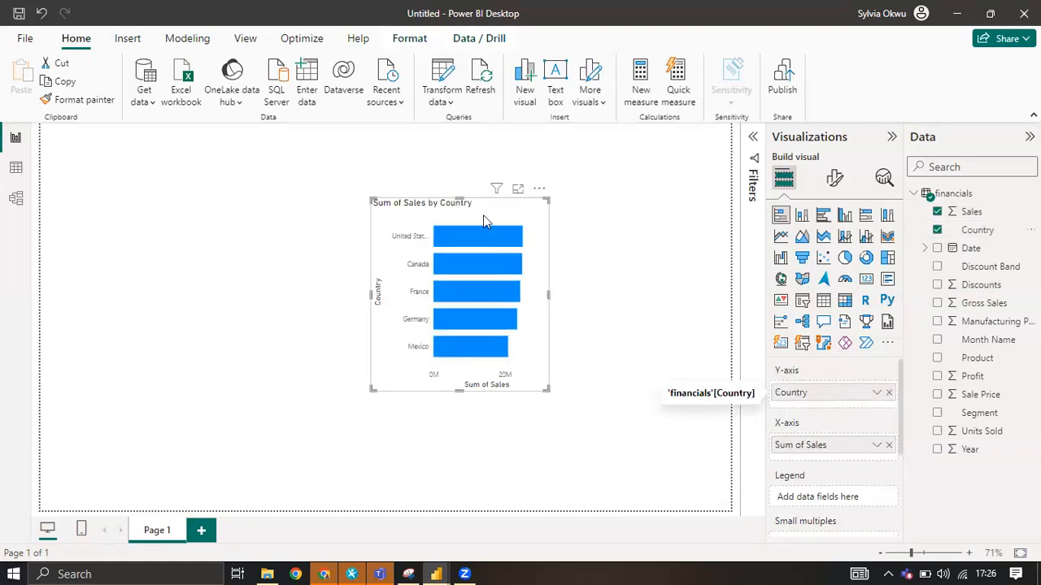
Convert the Sales by Country visual to a wider stacked column chart with Discount Band as its legend.
drag(546, 292, 622, 296)
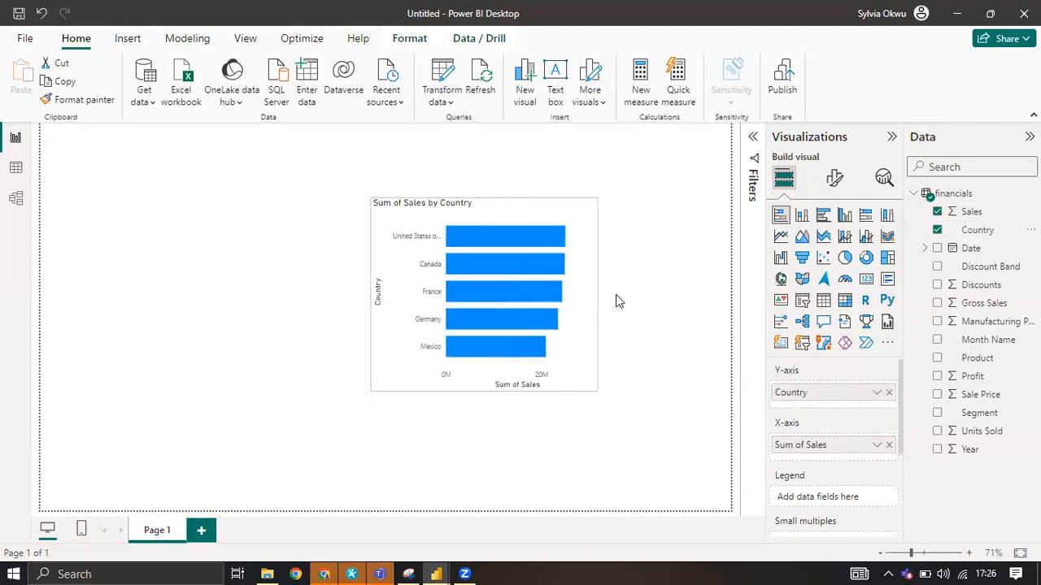
click(802, 215)
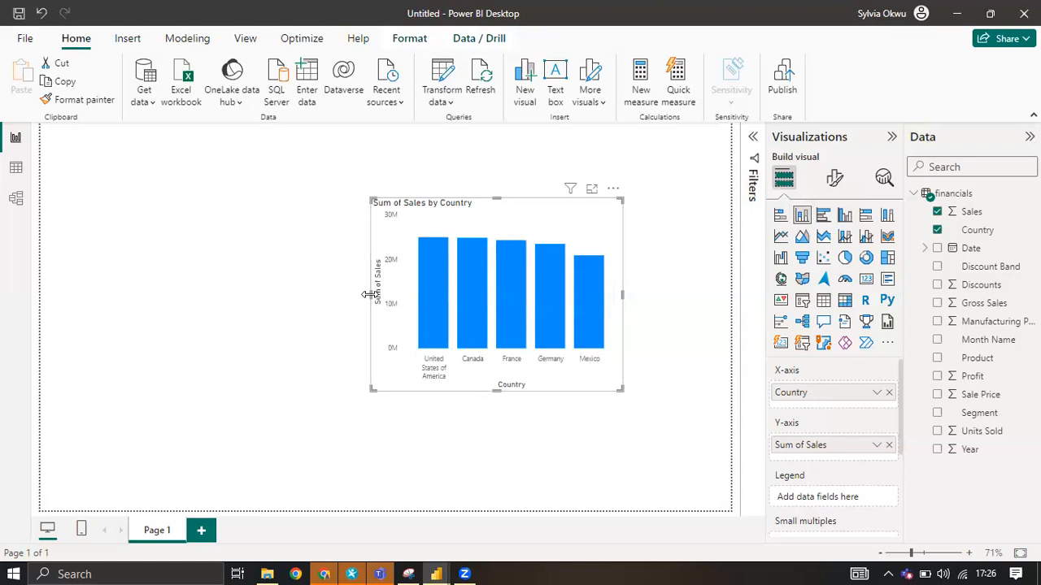
drag(221, 304, 211, 298)
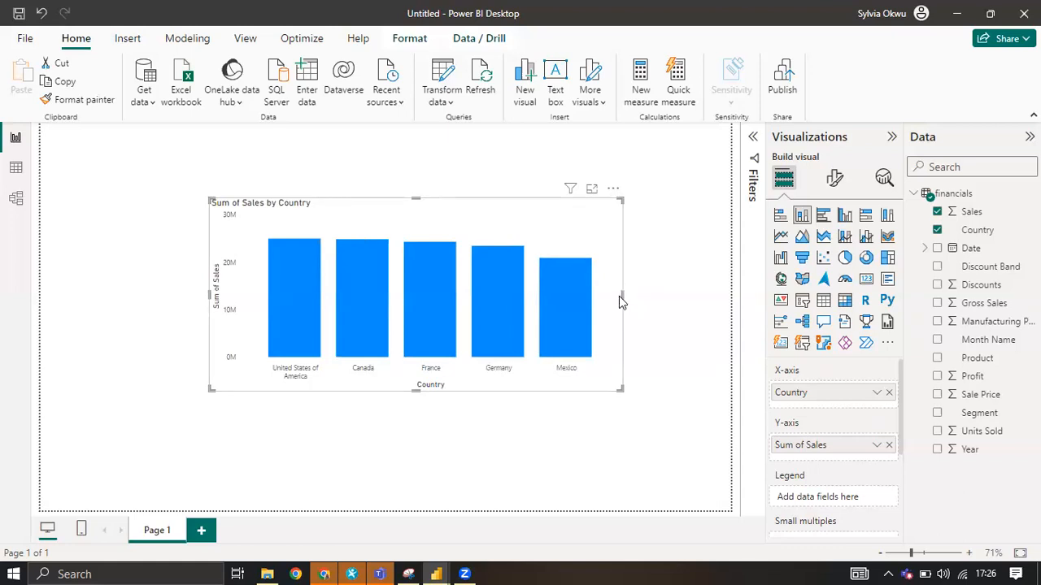
drag(621, 297, 559, 293)
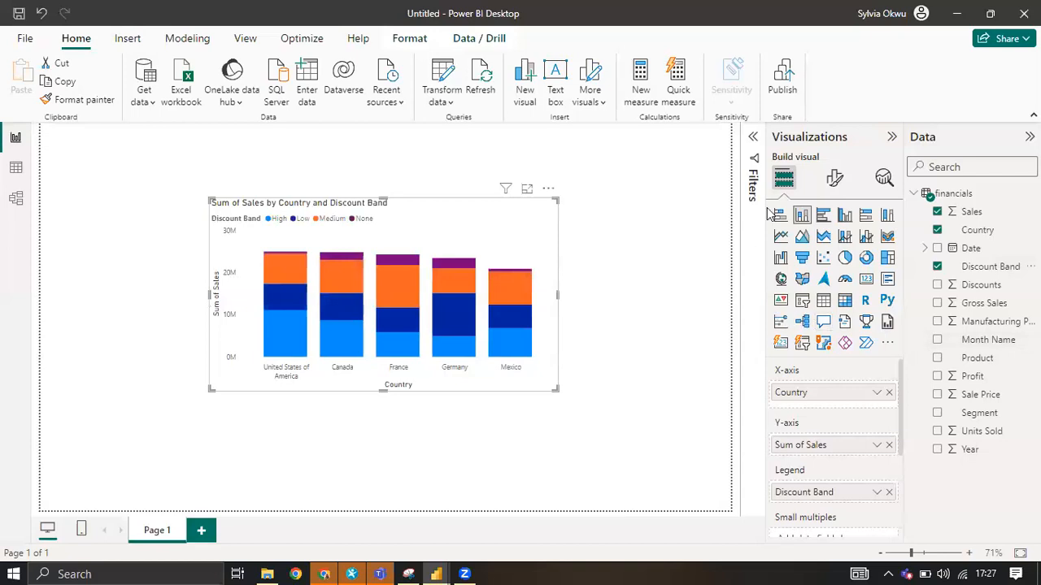
Change the visual to a clustered bar chart and stretch it down to the lower edge of the page.
click(823, 216)
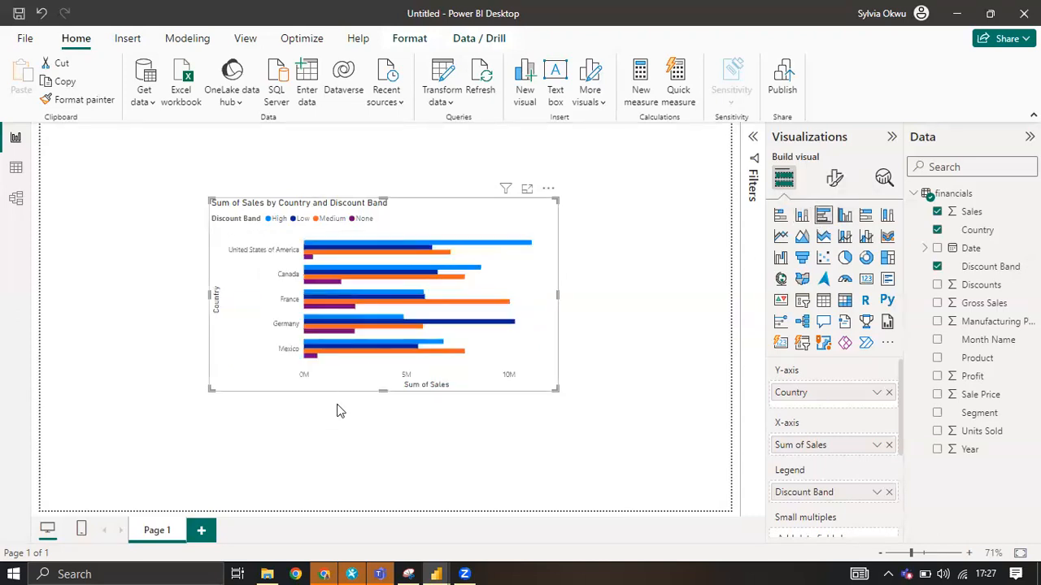
drag(383, 391, 390, 553)
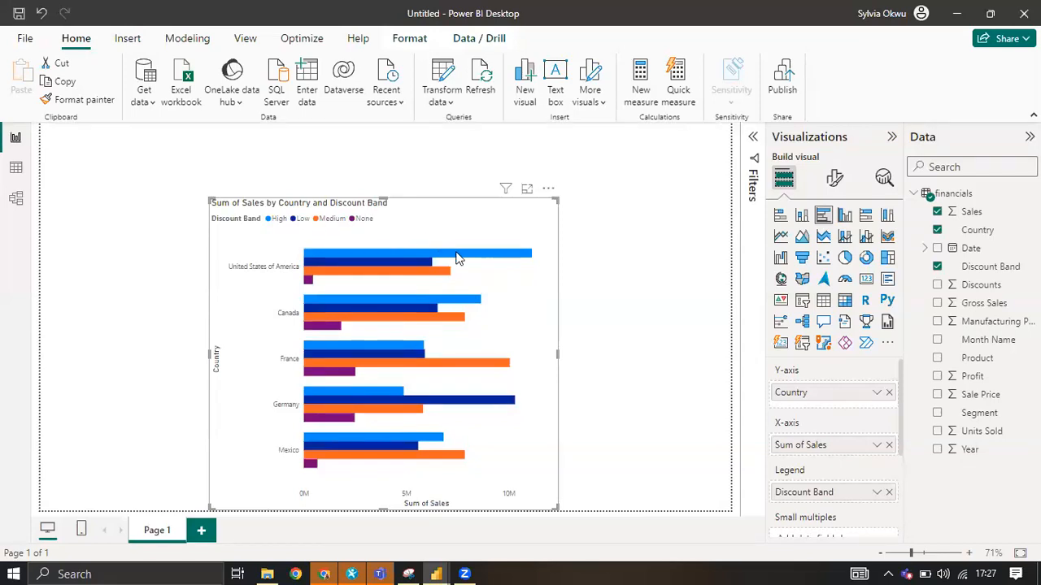
mouse_move(458, 258)
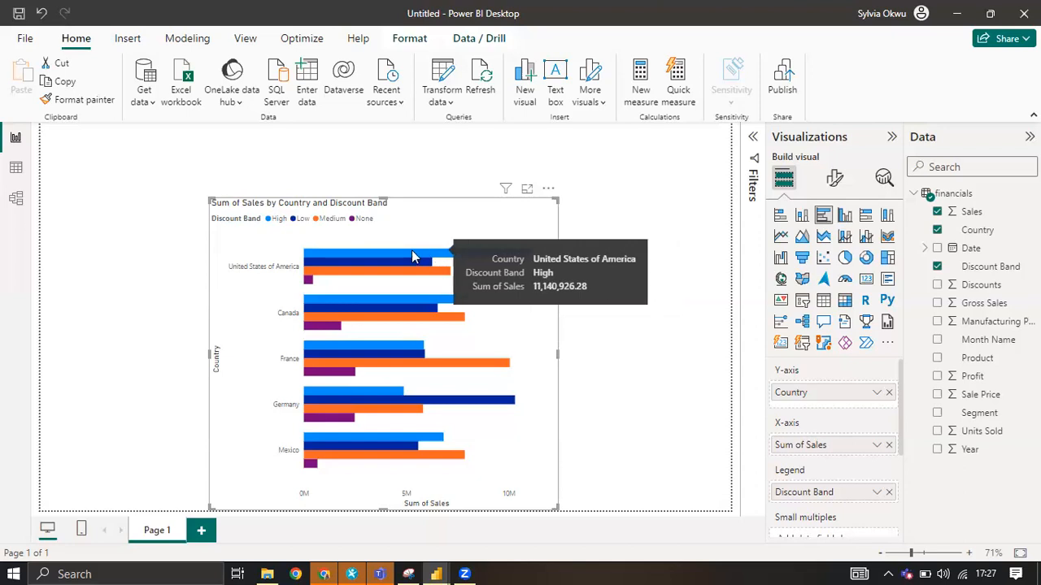
mouse_move(314, 278)
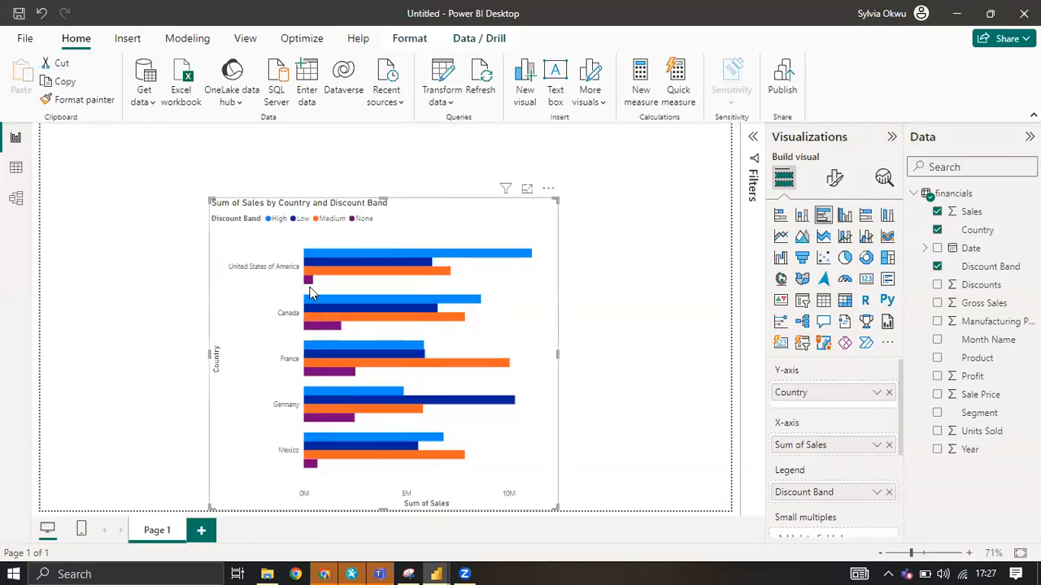
Try the visual as a clustered column chart, a stacked column chart and a 100% stacked bar chart.
click(845, 219)
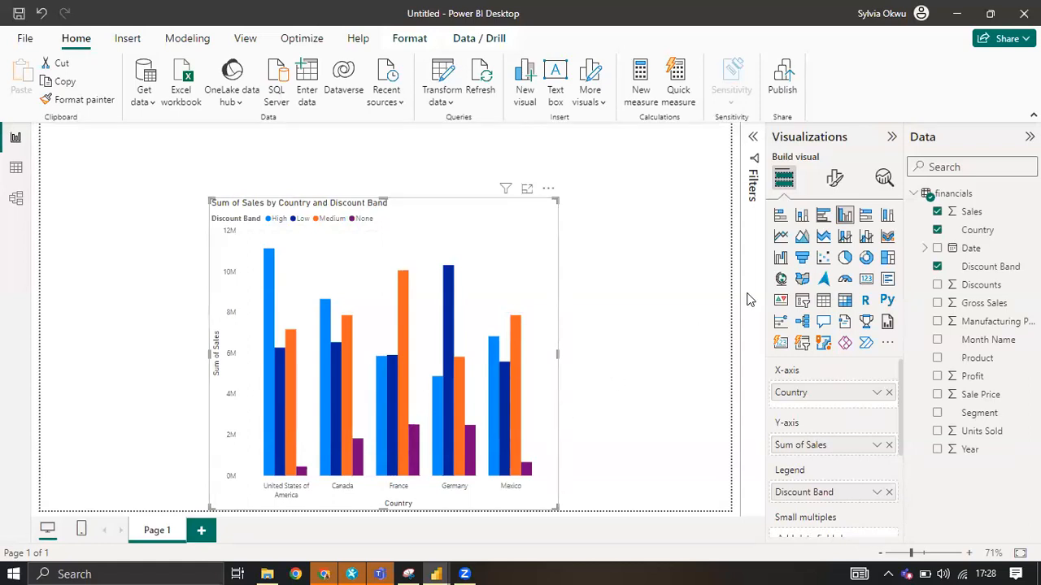
click(801, 216)
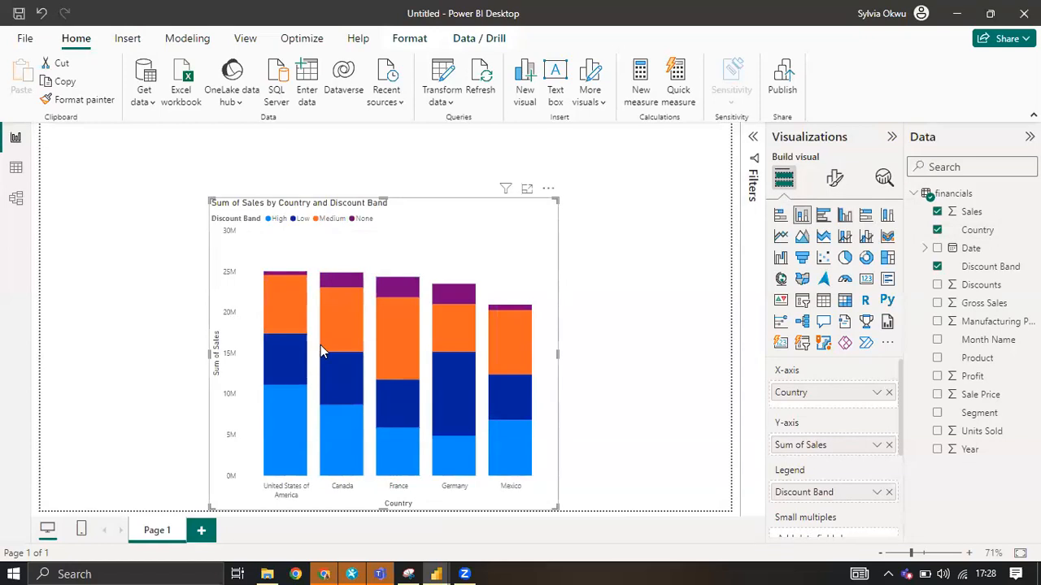
click(867, 217)
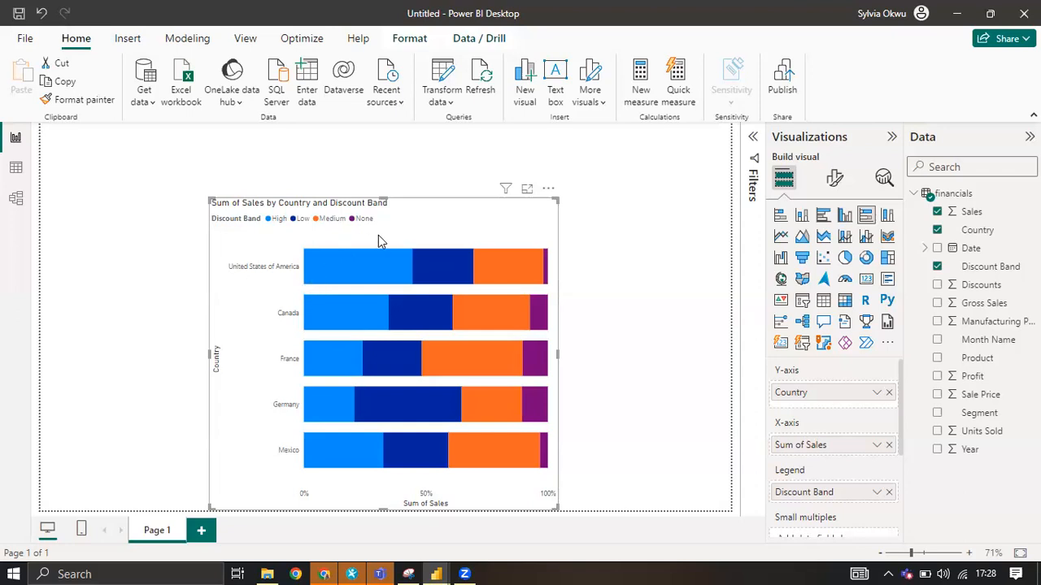
mouse_move(340, 262)
mouse_move(385, 268)
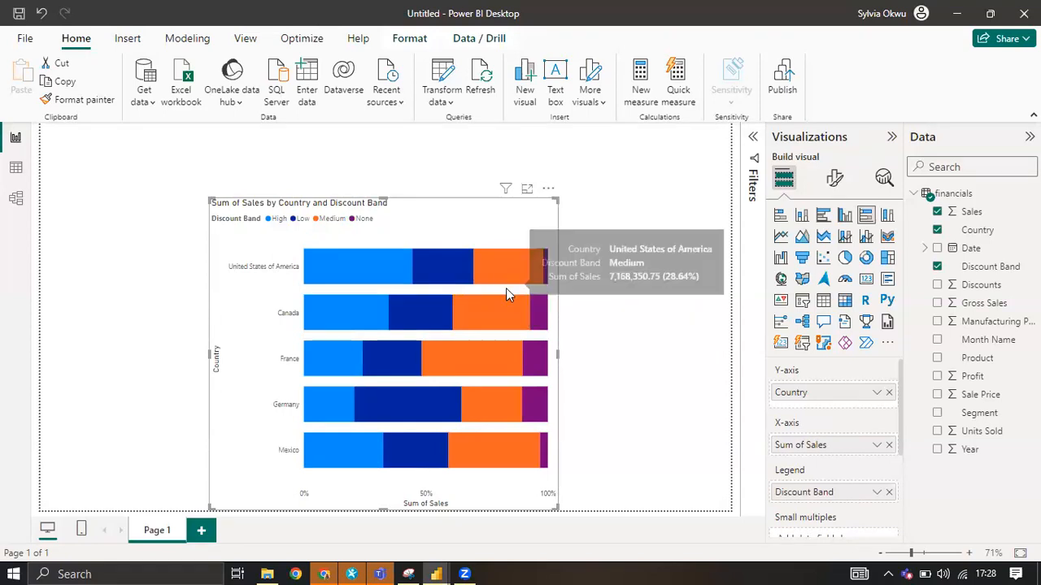
Convert the visual to a 100% stacked column chart and shrink it into the upper-left corner of the page.
click(888, 218)
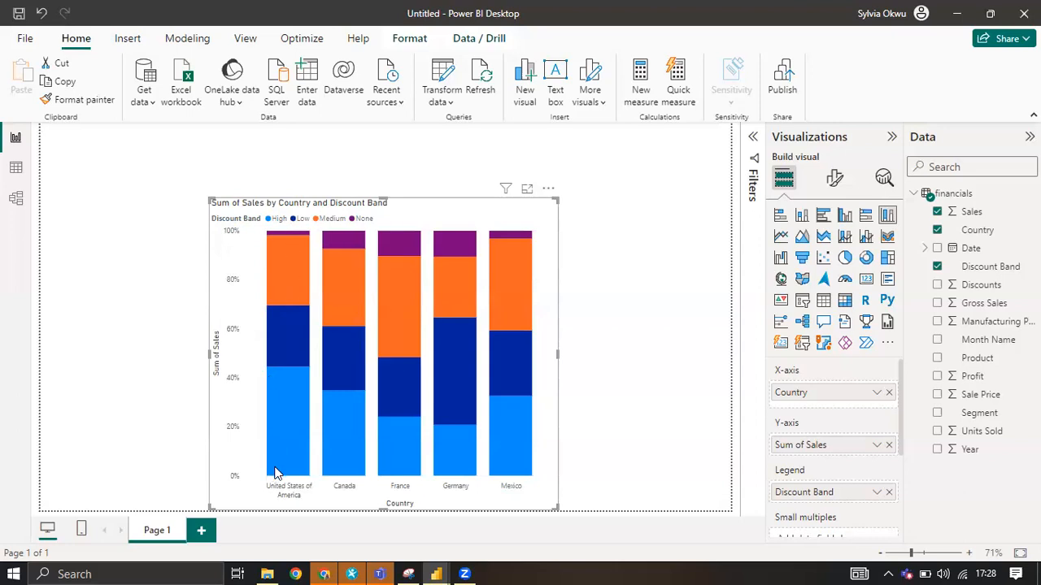
mouse_move(276, 473)
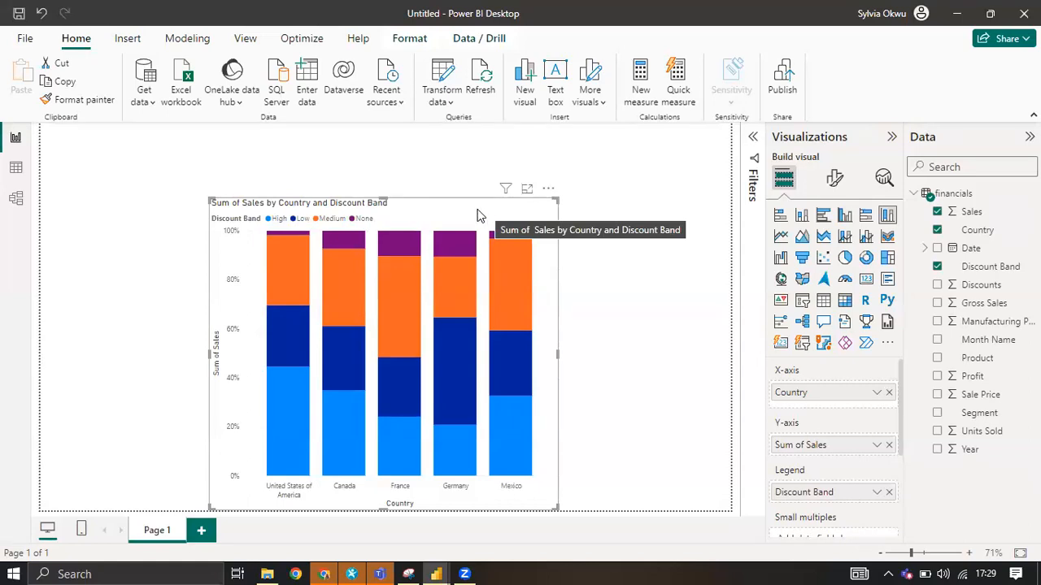
drag(495, 209, 325, 137)
drag(241, 153, 242, 161)
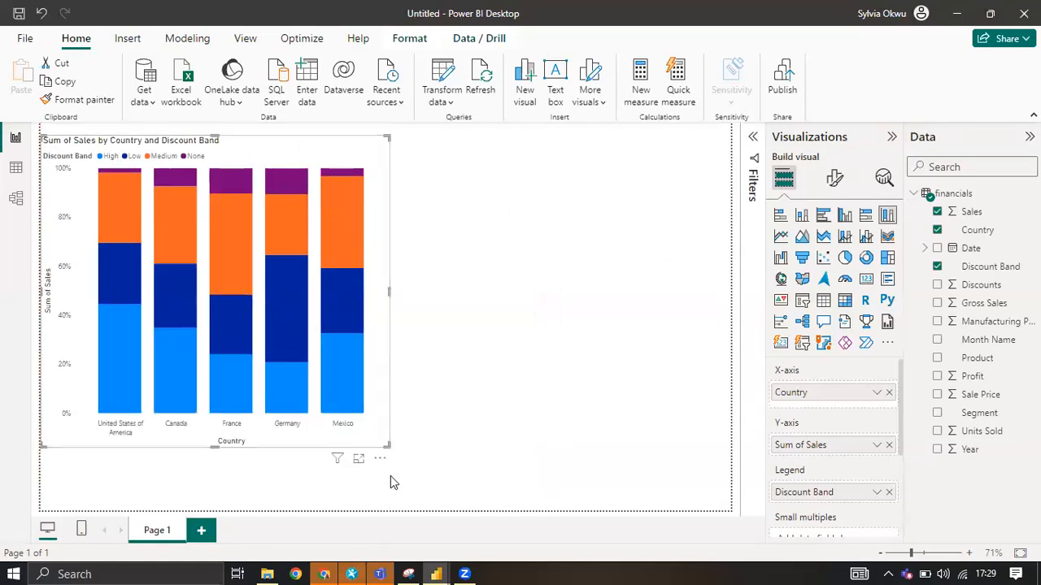
drag(385, 445, 260, 295)
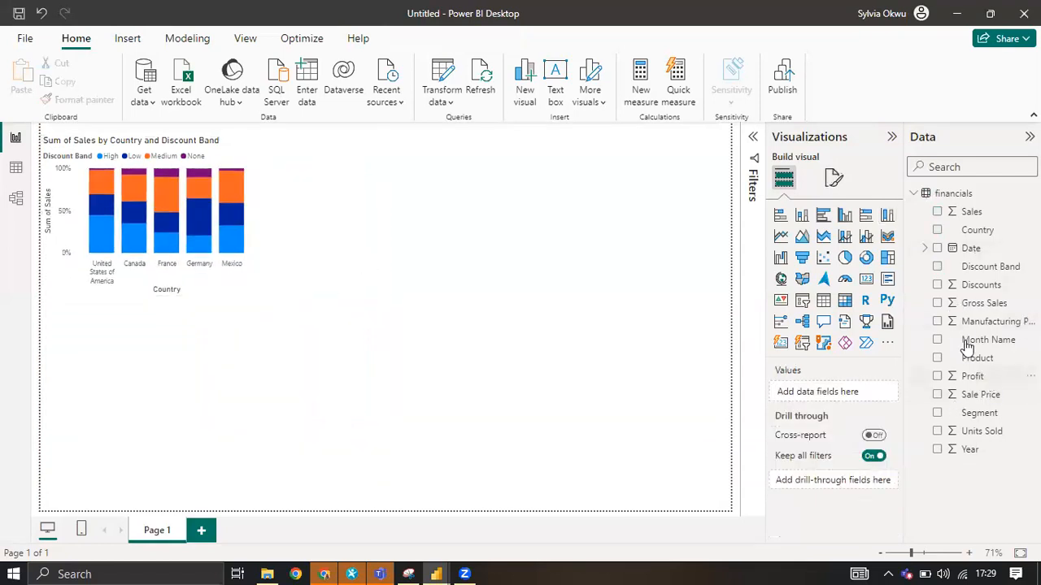
Add a line chart near the page's centre showing Sales on the Y-axis by Month Name on the X-axis.
click(782, 238)
drag(161, 281, 361, 261)
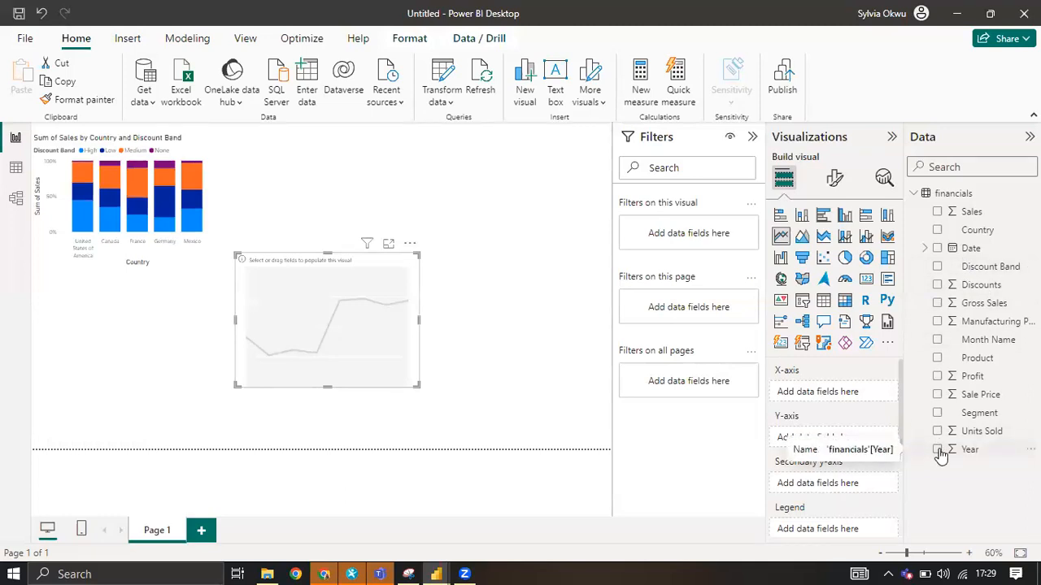
click(937, 341)
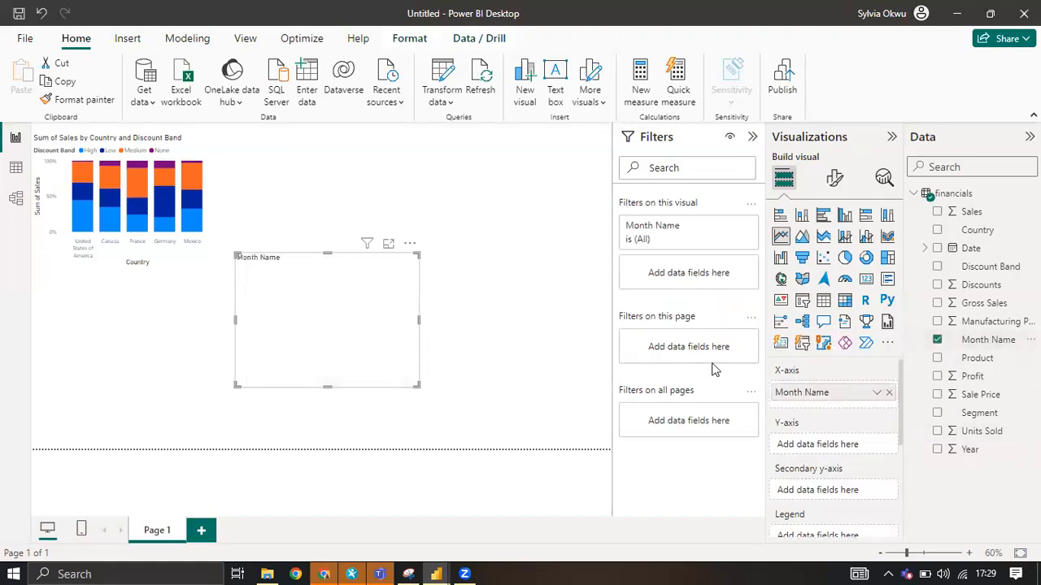
click(937, 212)
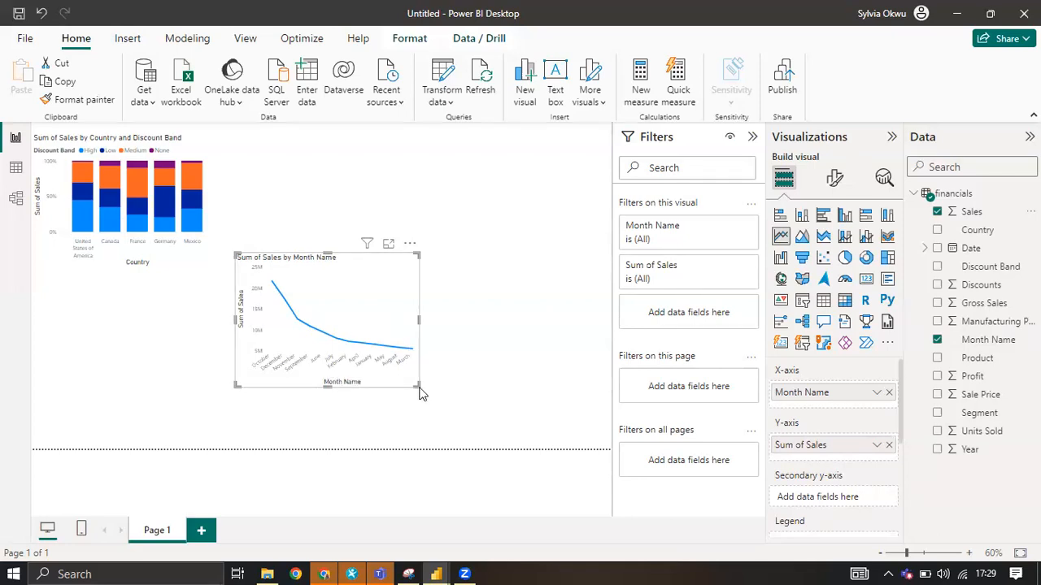
Replace Month Name with Date on the line chart's X-axis and enlarge the chart to fill most of the page's lower half.
drag(416, 387, 533, 436)
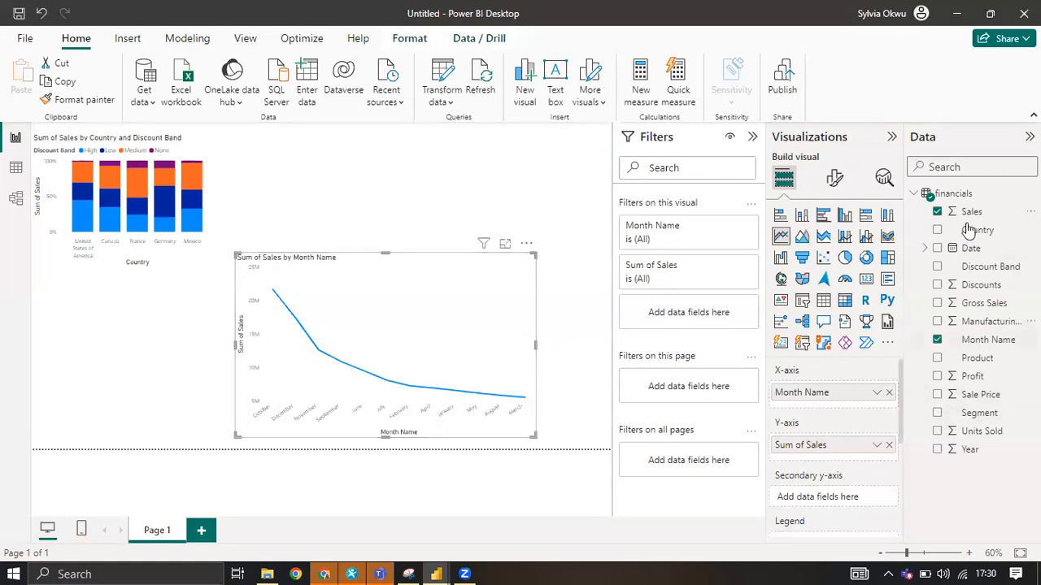
click(937, 339)
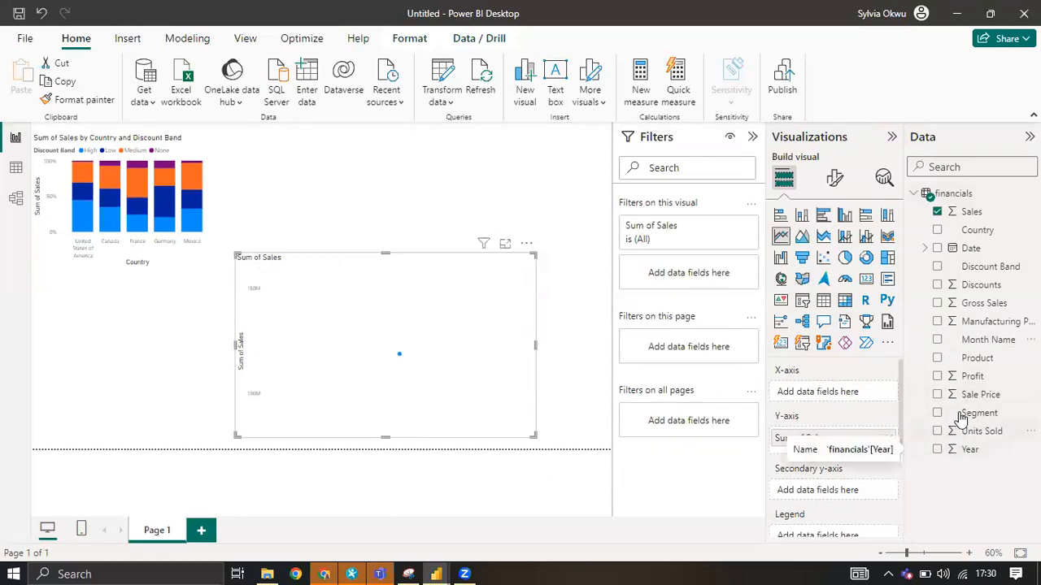
click(937, 248)
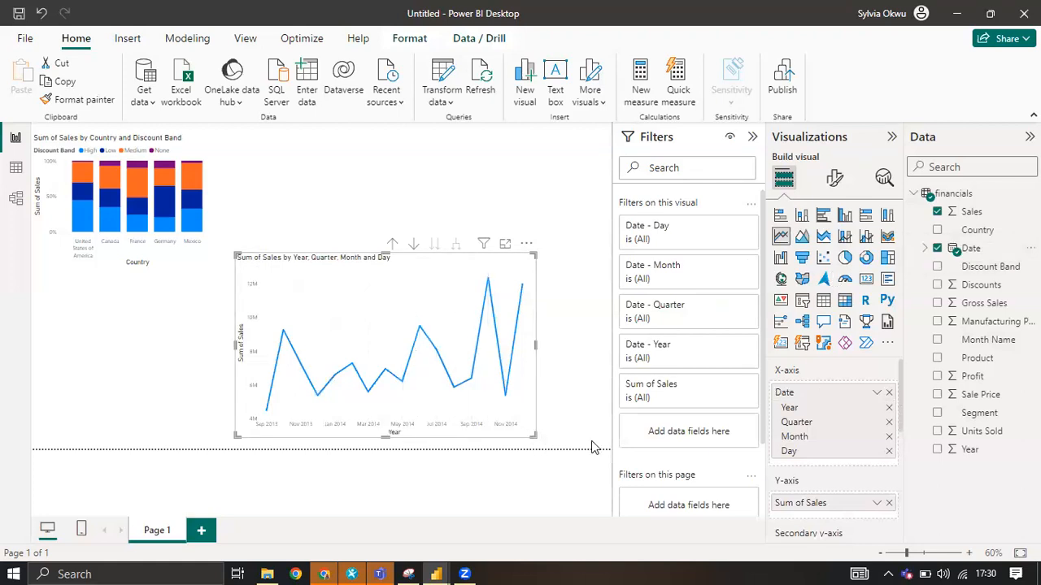
drag(591, 441, 609, 448)
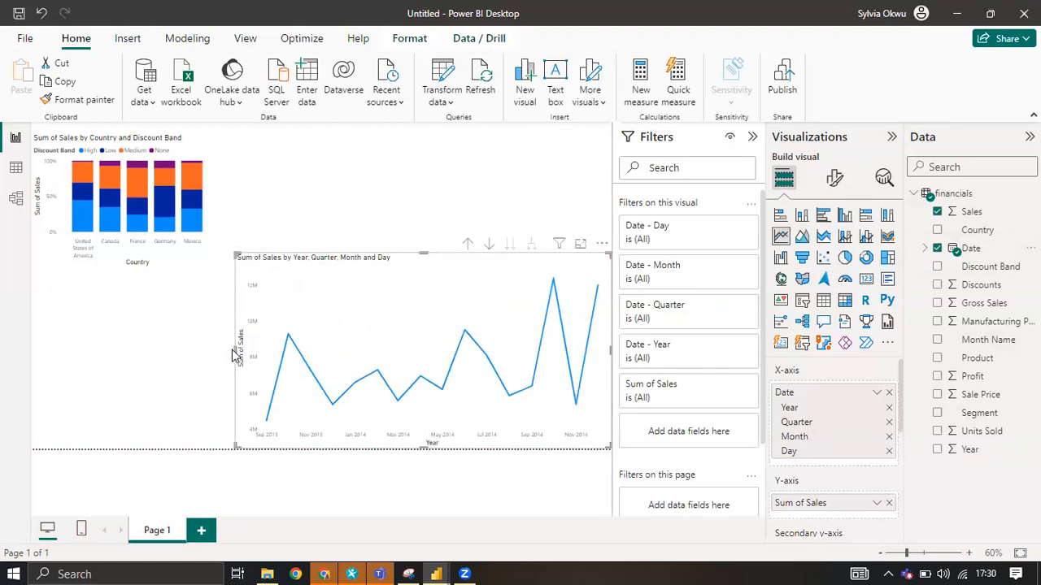
drag(225, 353, 190, 352)
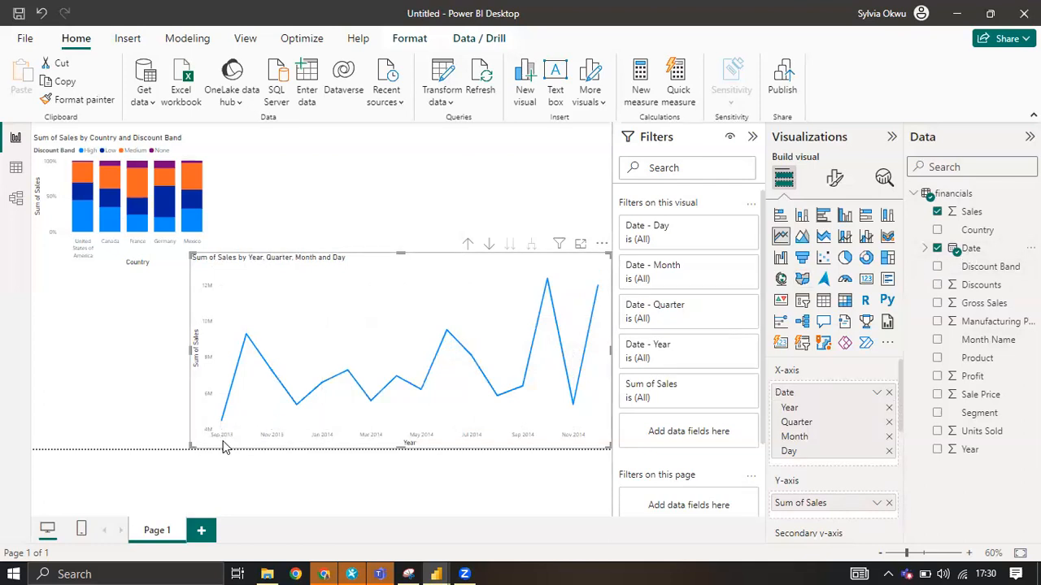
Show the line chart in focus mode and run Explain the increase on the October 2014 sales peak.
click(580, 246)
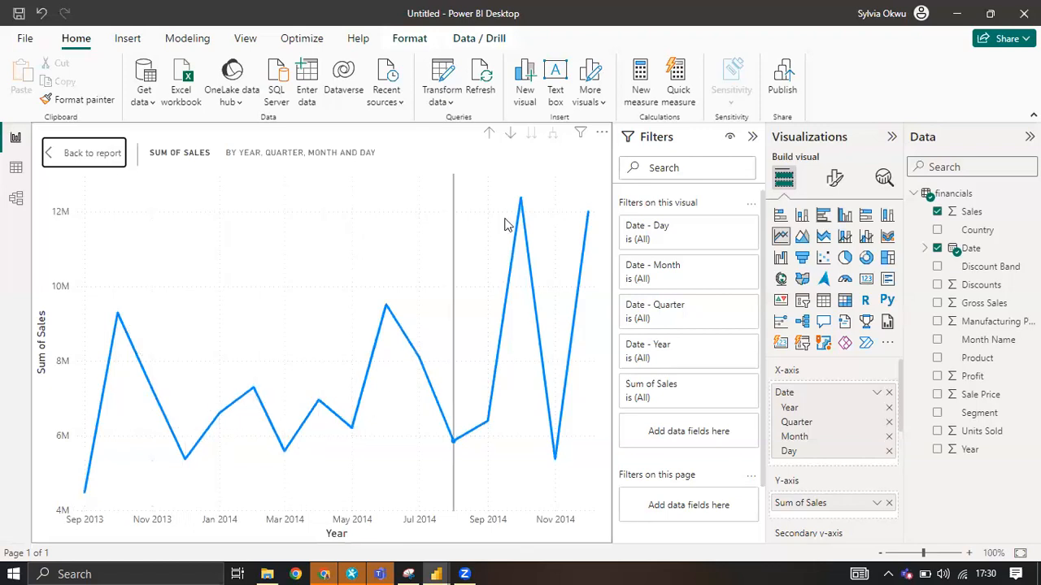
mouse_move(523, 205)
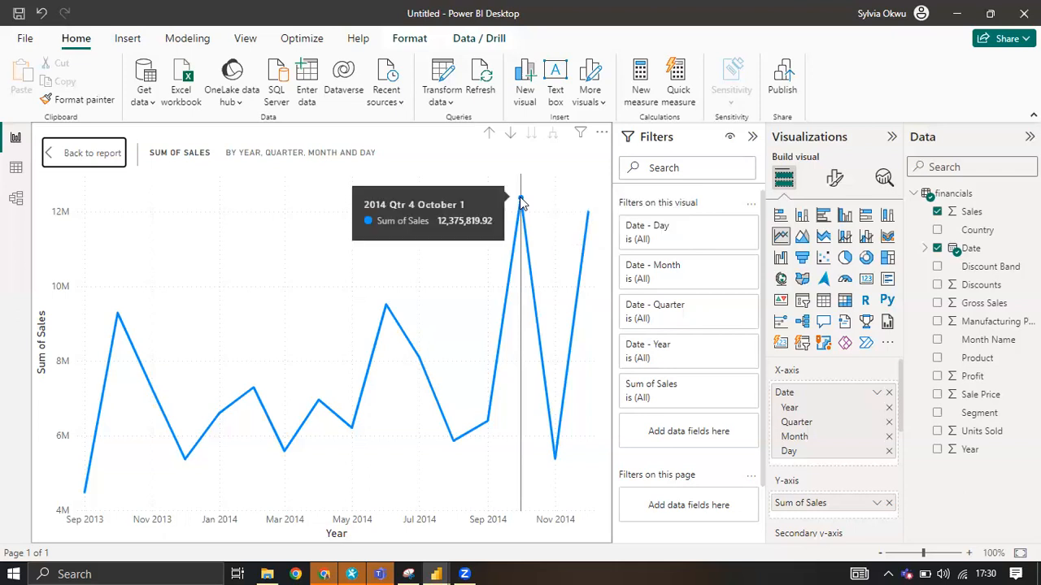
right_click(521, 199)
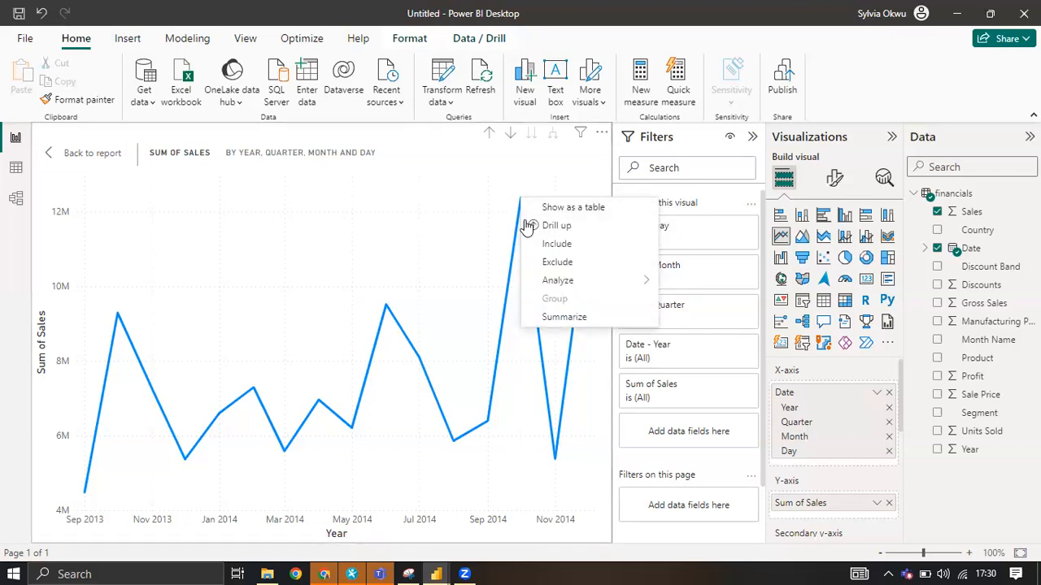
click(522, 204)
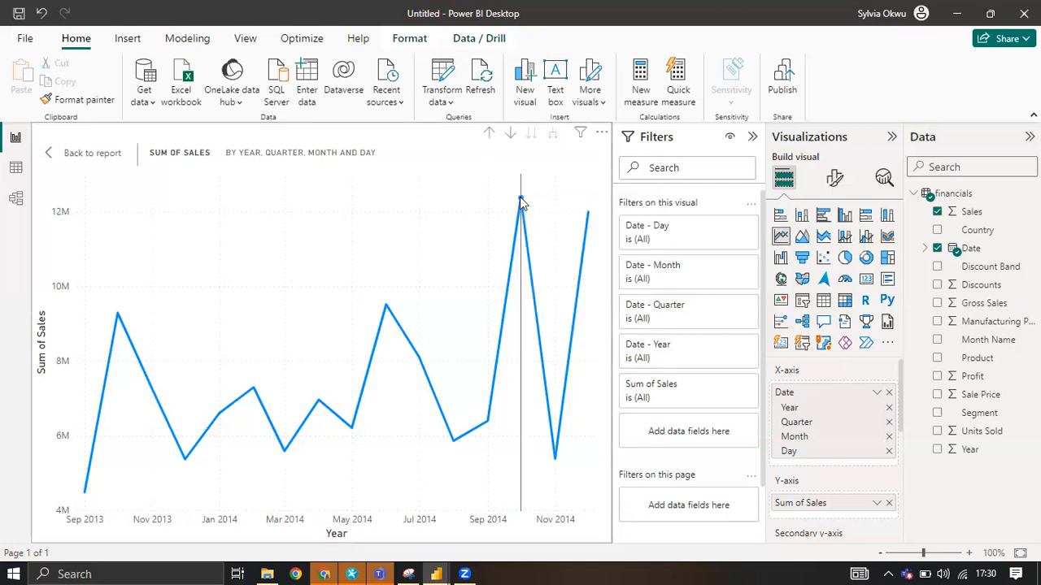
right_click(521, 203)
mouse_move(618, 281)
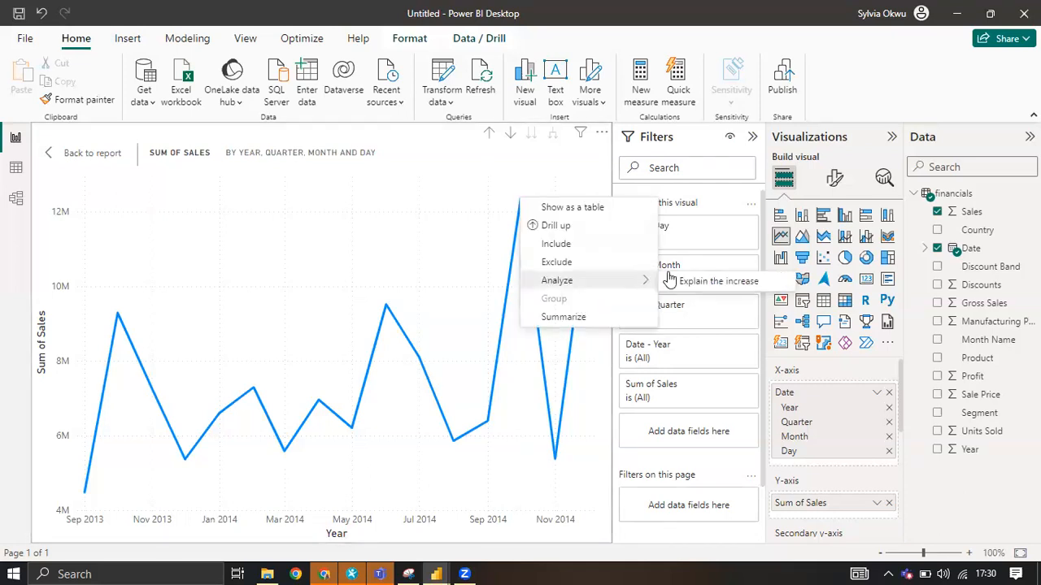
click(683, 281)
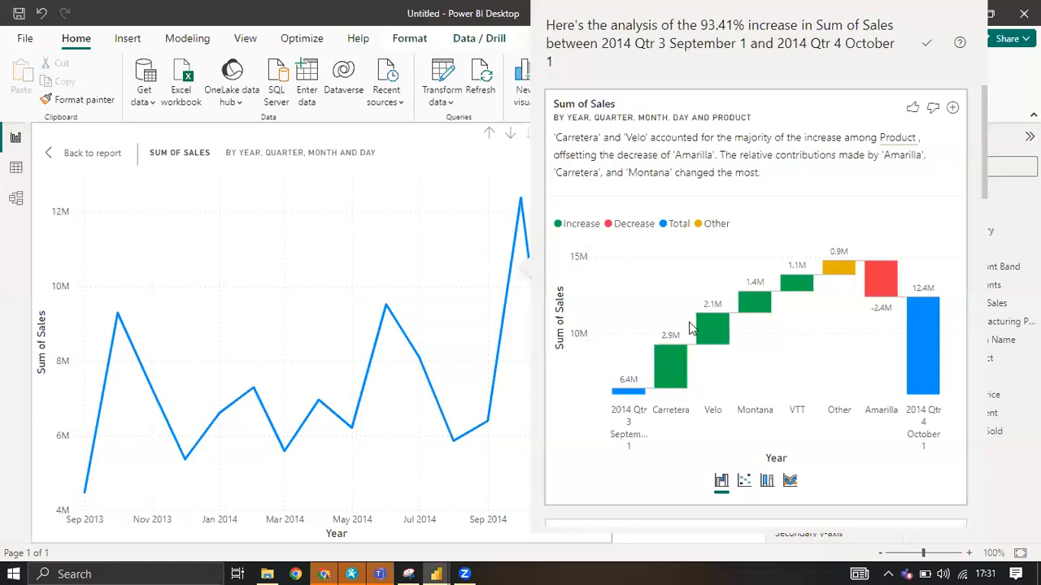
Examine the increase analysis by product, discount band, country and segment, and return to the report page.
scroll(800, 359, down, 1)
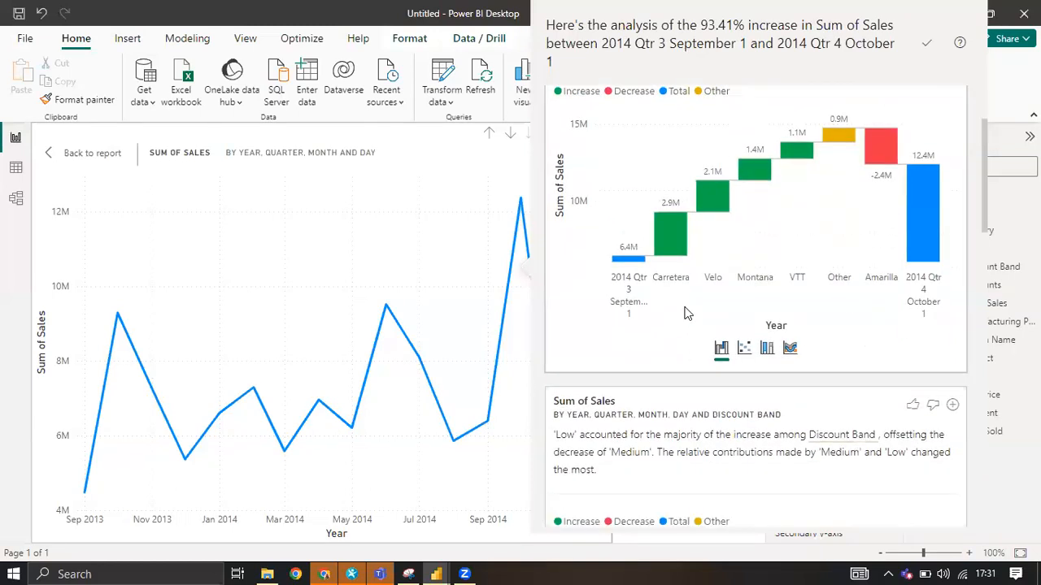
scroll(732, 309, up, 1)
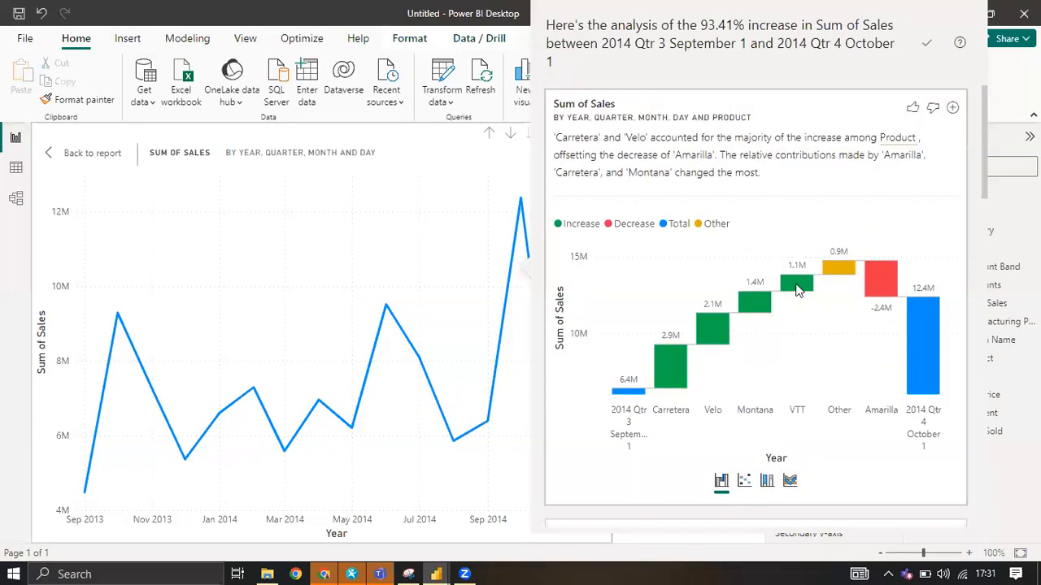
mouse_move(798, 296)
scroll(798, 296, down, 1)
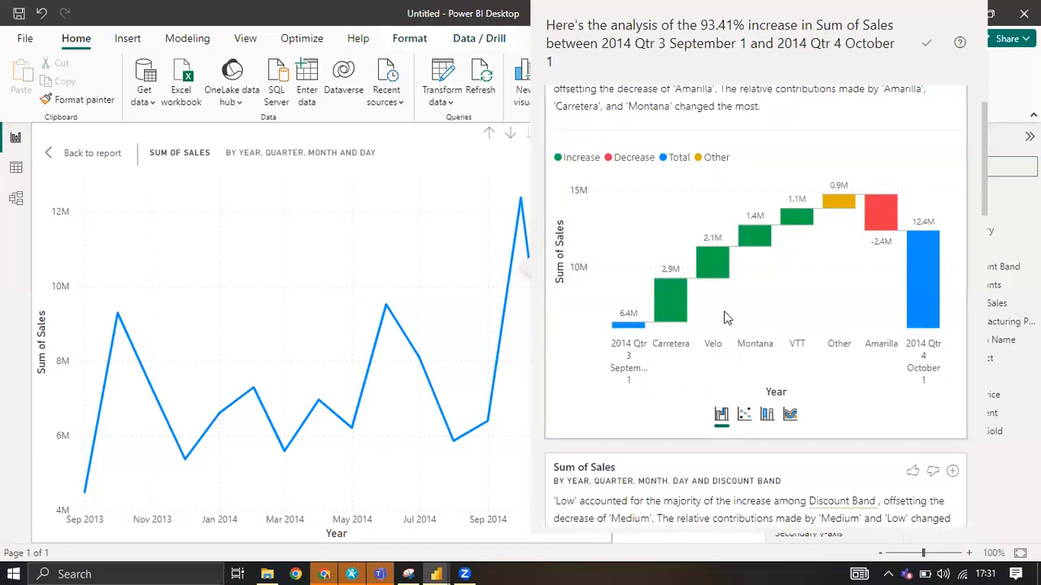
scroll(727, 309, down, 2)
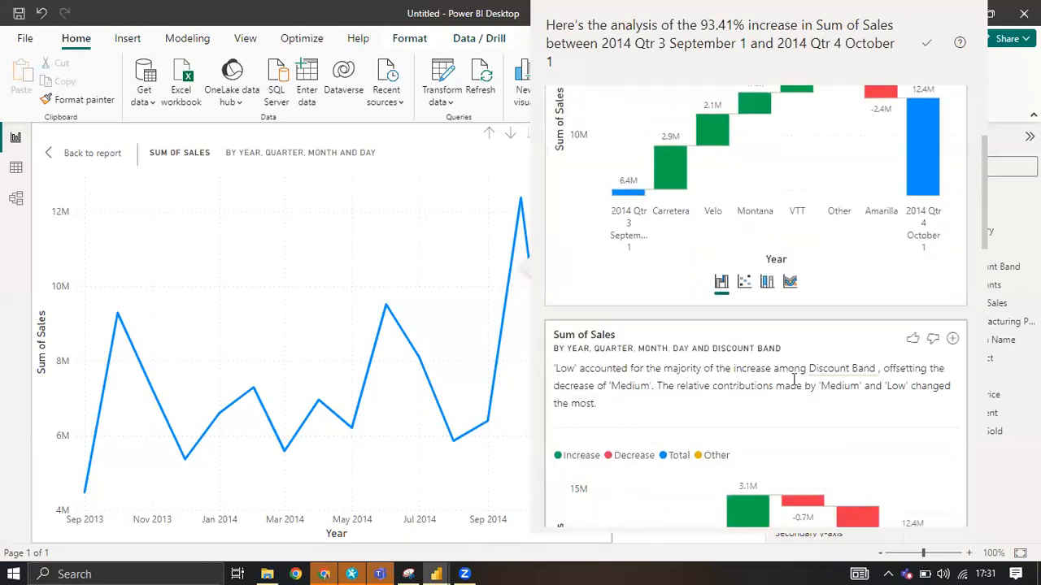
scroll(765, 384, down, 2)
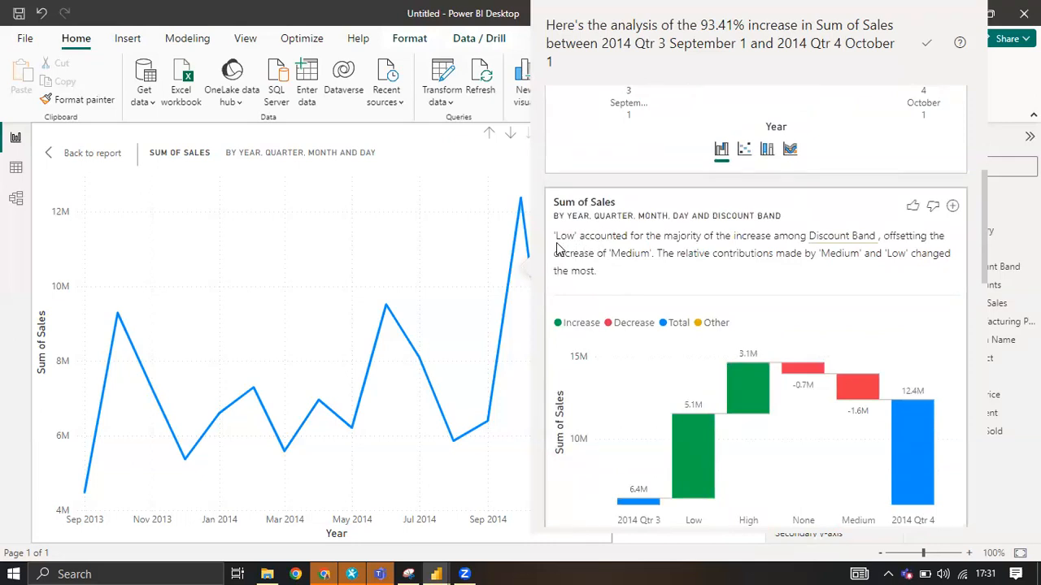
scroll(825, 236, down, 5)
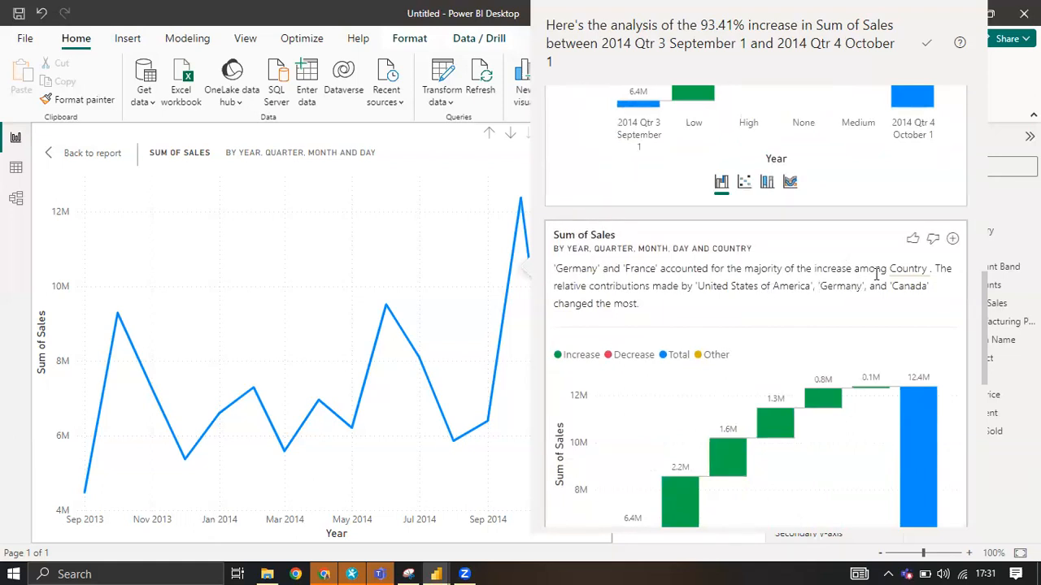
scroll(874, 278, down, 2)
scroll(839, 333, down, 5)
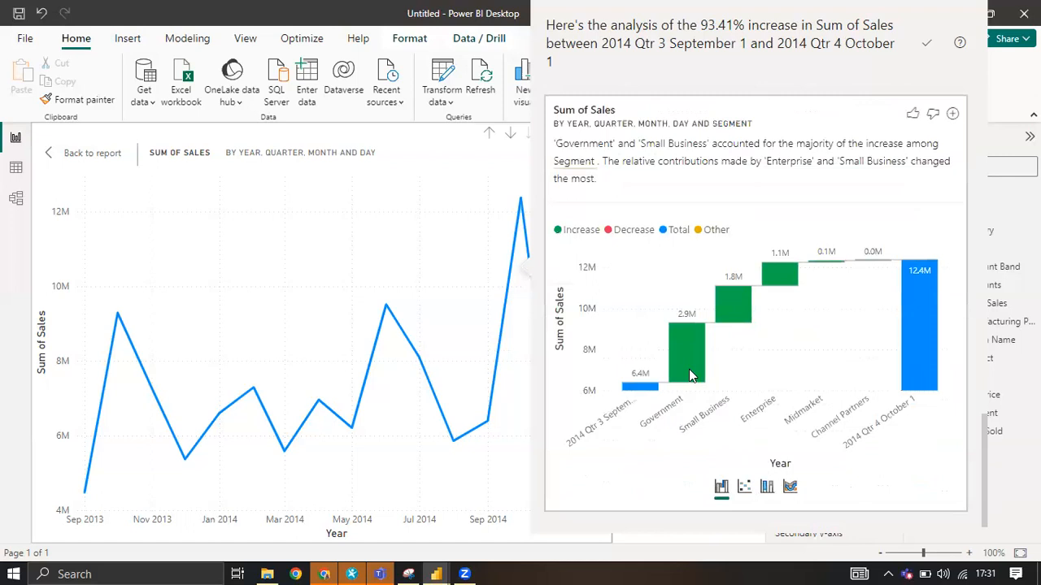
scroll(689, 370, up, 15)
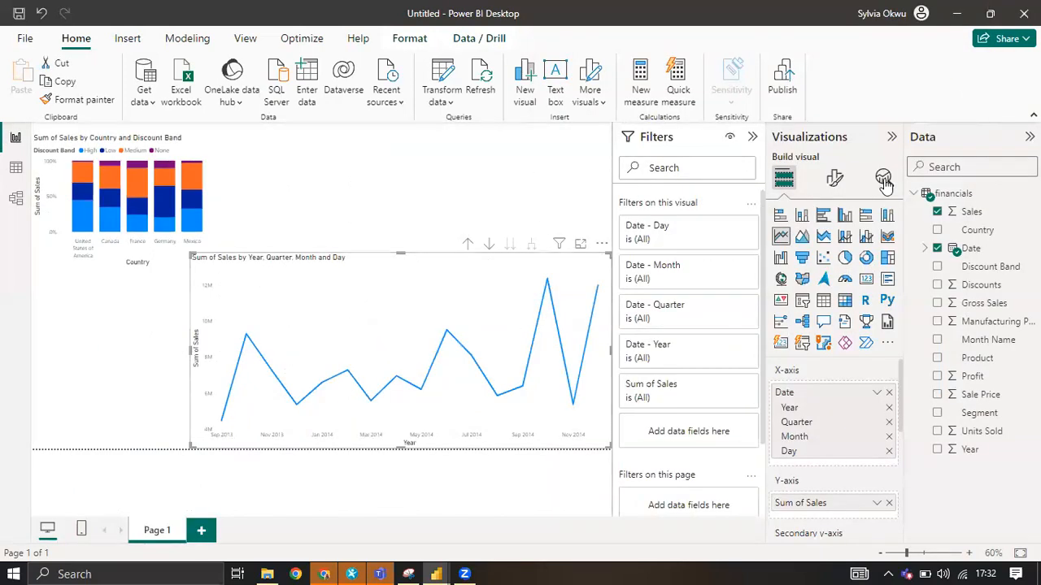
Add Profit alongside Sales in the line chart, trying it as an area chart and as a stacked area chart.
click(802, 237)
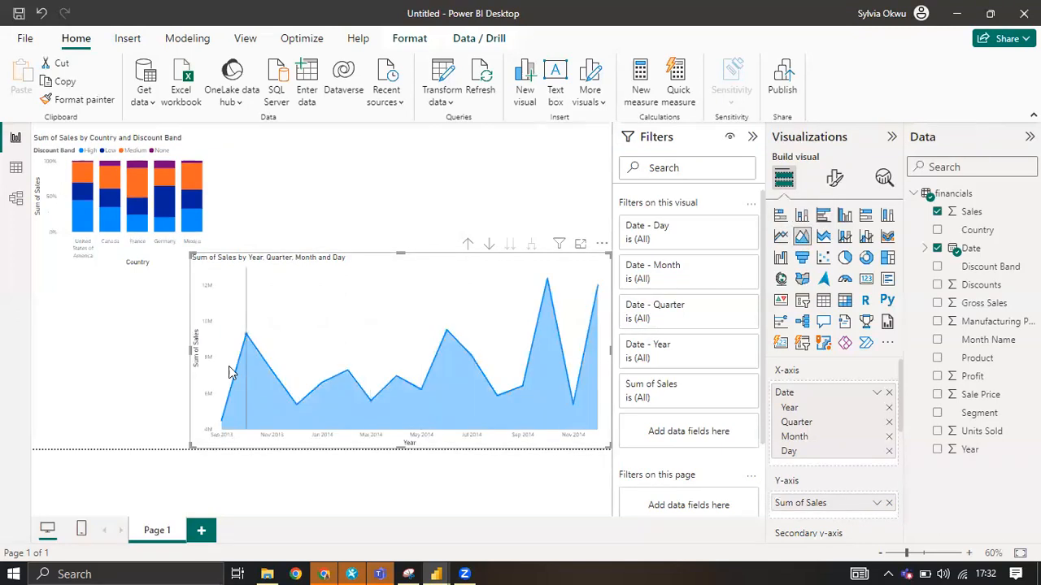
mouse_move(220, 416)
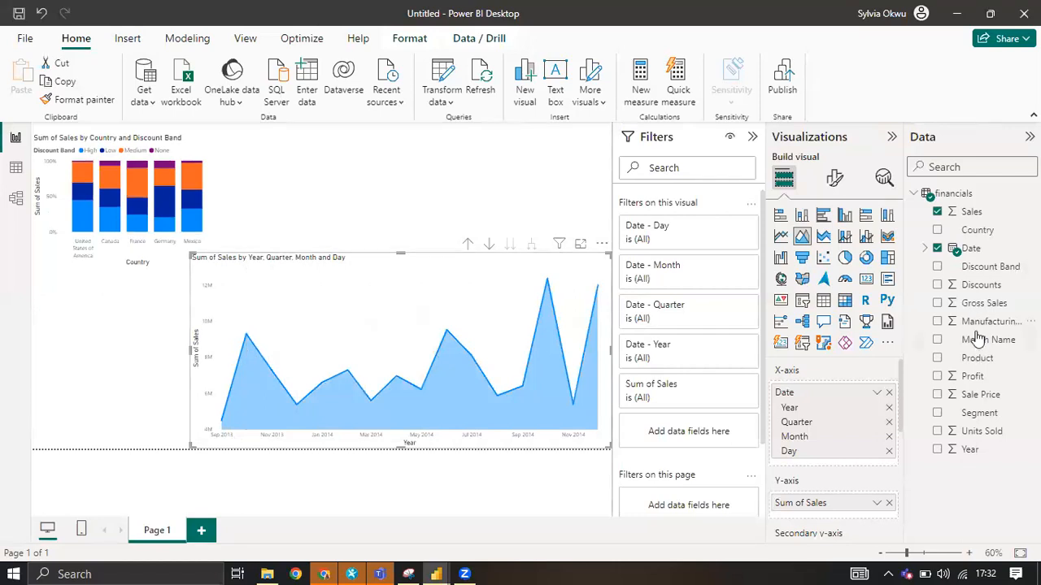
click(937, 377)
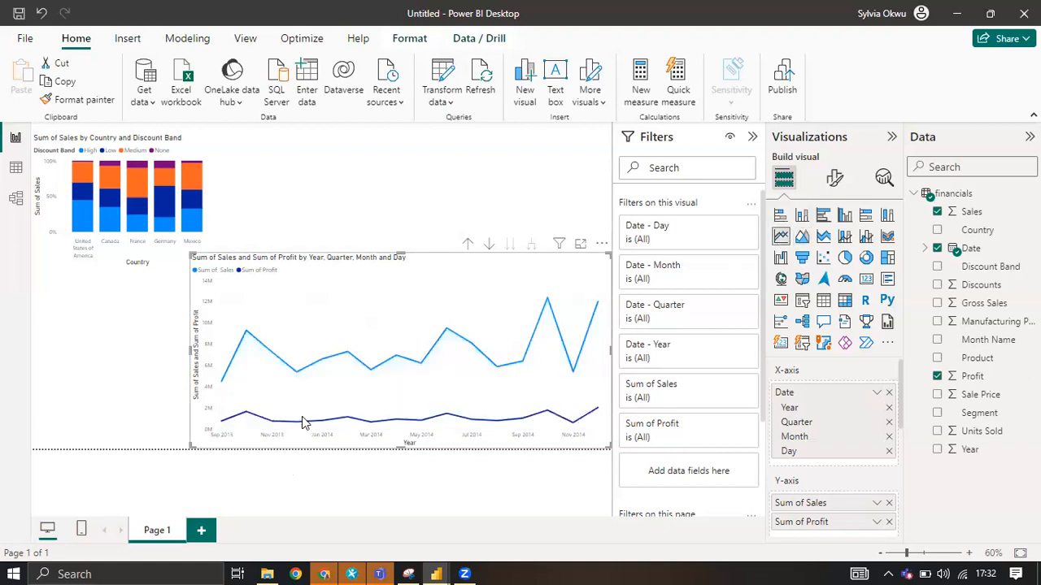
click(802, 237)
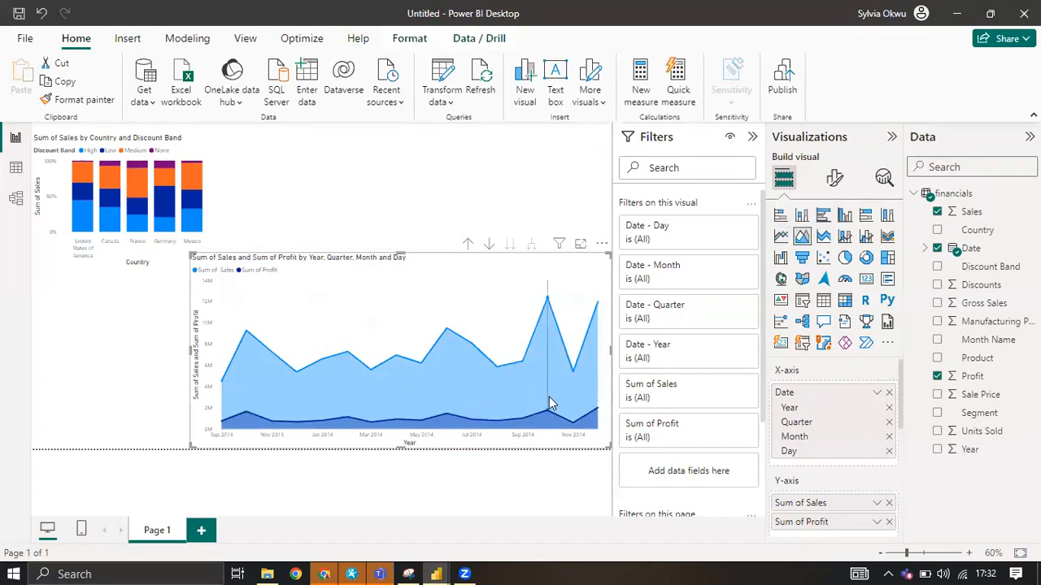
click(825, 240)
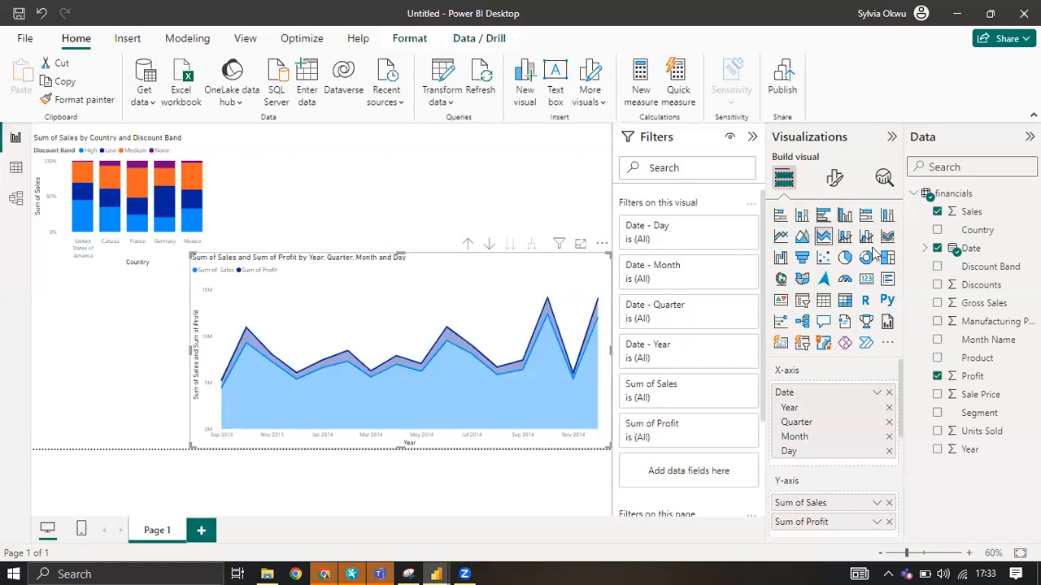
Delete the stacked area chart and move the 100% stacked column chart down to the page's lower edge.
click(602, 246)
click(647, 299)
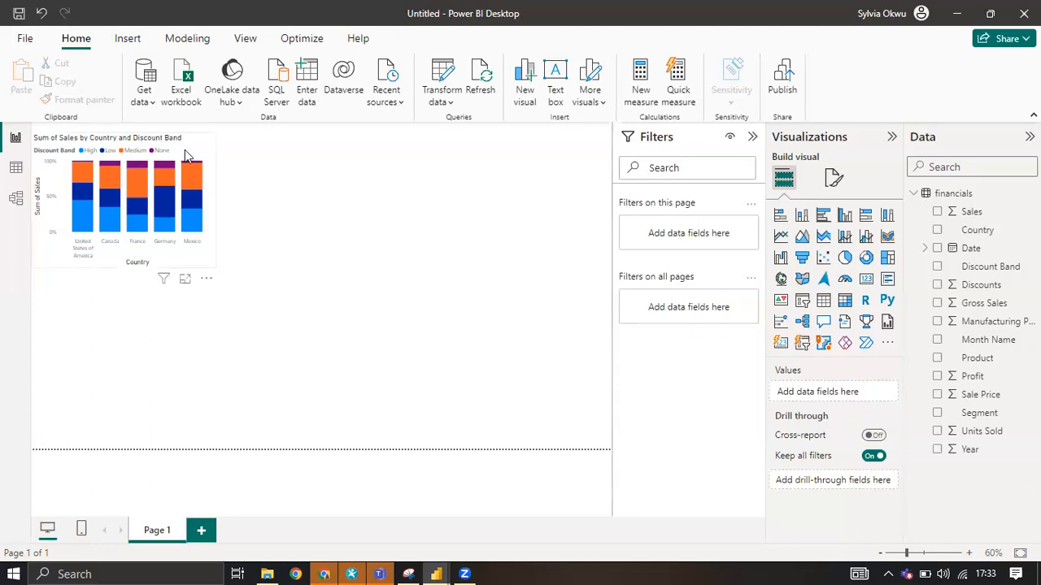
drag(197, 168, 331, 349)
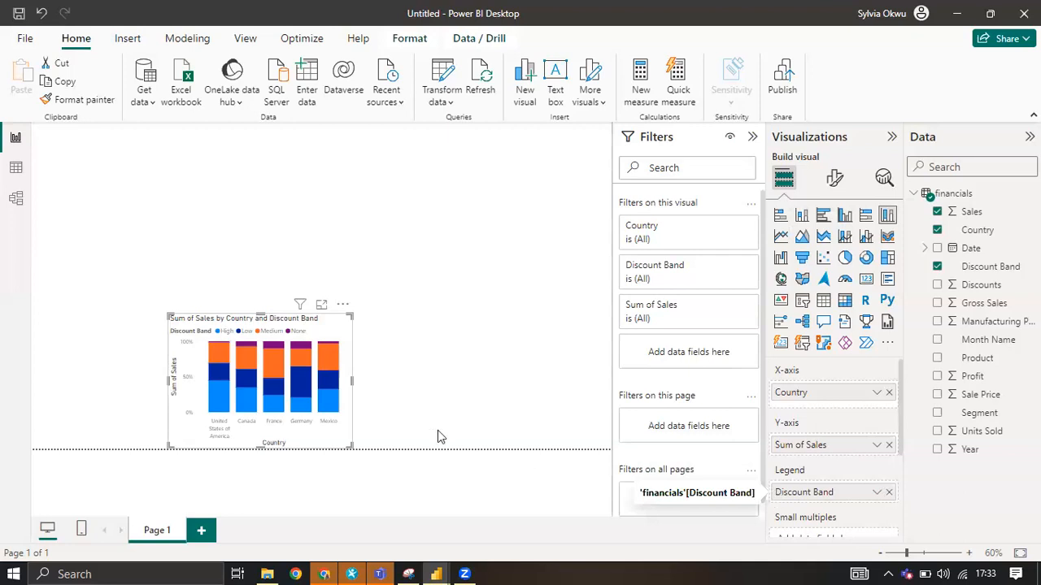
Remove Discount Band from the legend, convert the visual to a line and stacked column chart, and enlarge it.
click(889, 492)
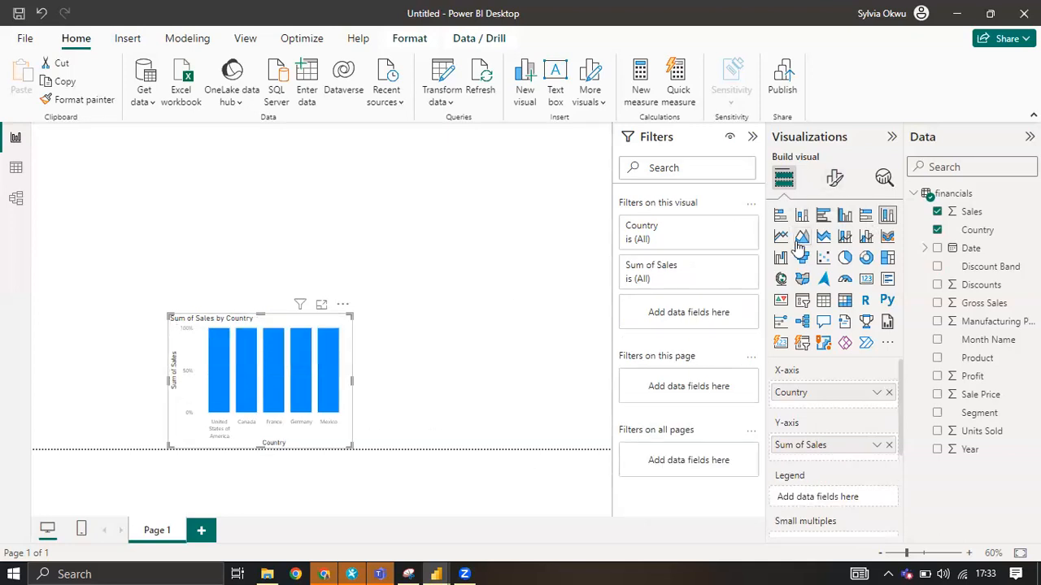
click(846, 237)
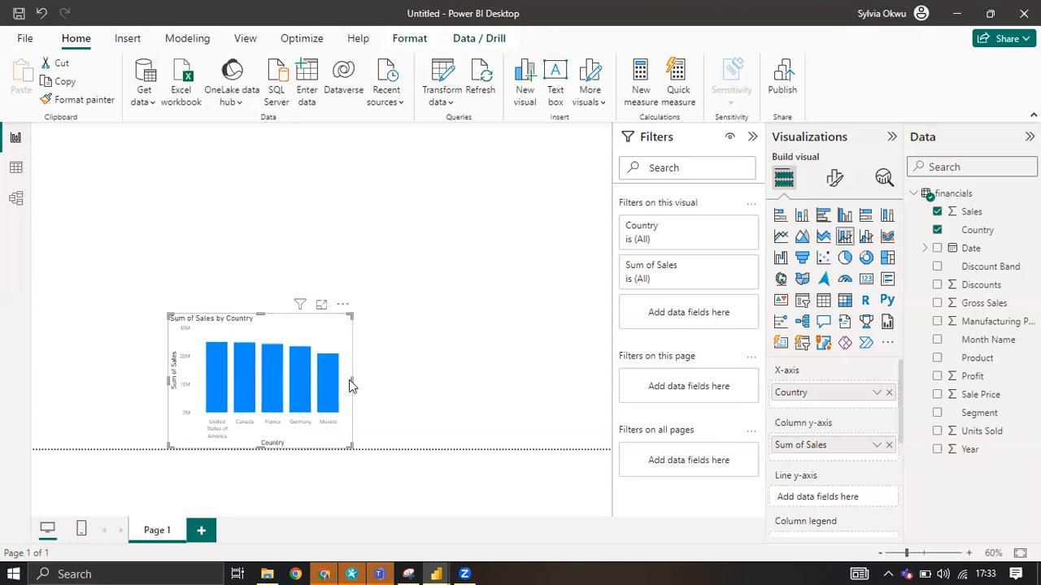
drag(352, 379, 542, 380)
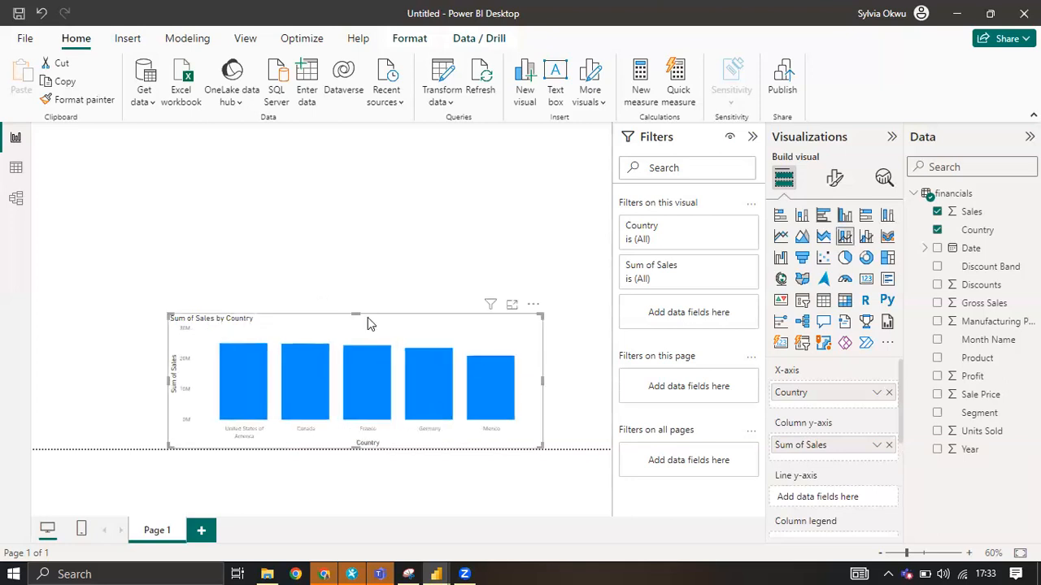
drag(361, 314, 363, 206)
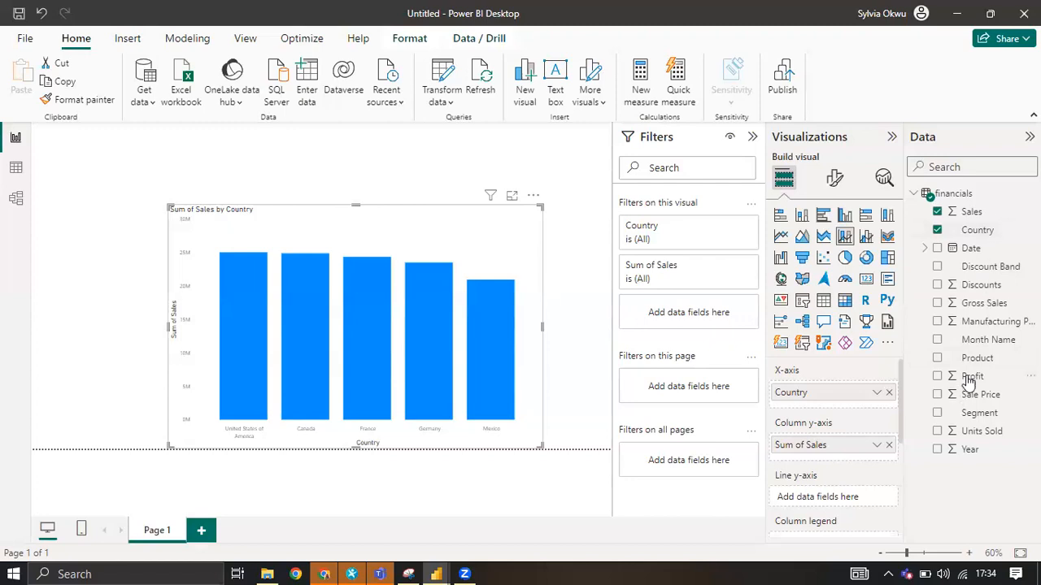
Add Profit to the combo chart as the line Y-axis and inspect the data points by country.
drag(939, 380, 801, 481)
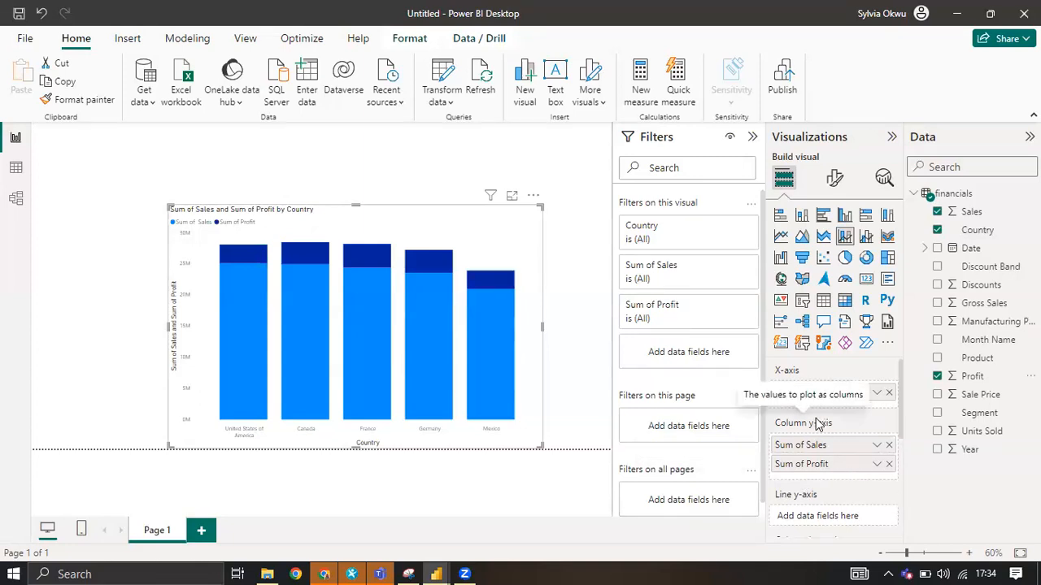
scroll(818, 459, down, 1)
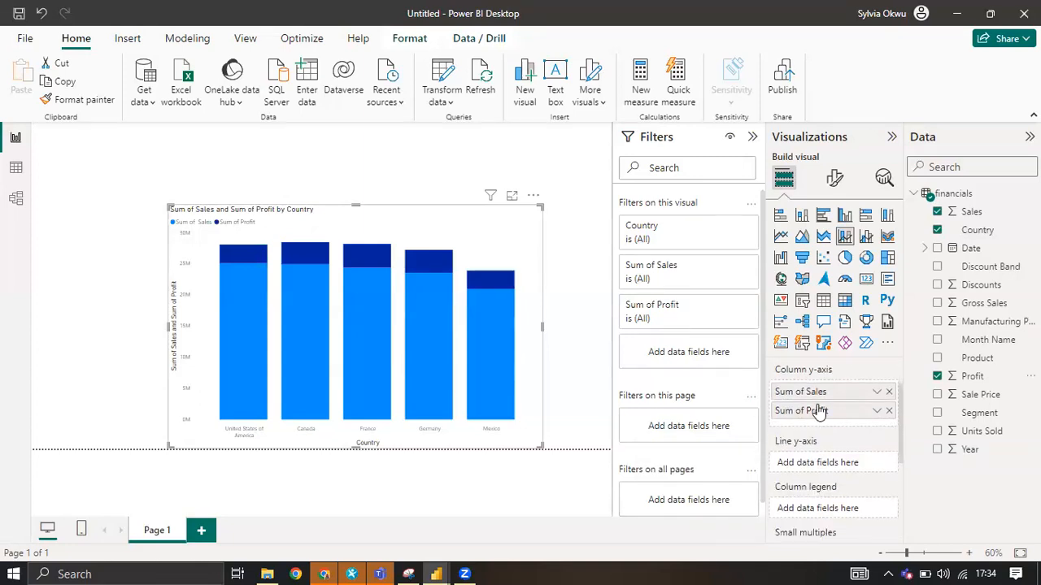
drag(818, 411, 820, 467)
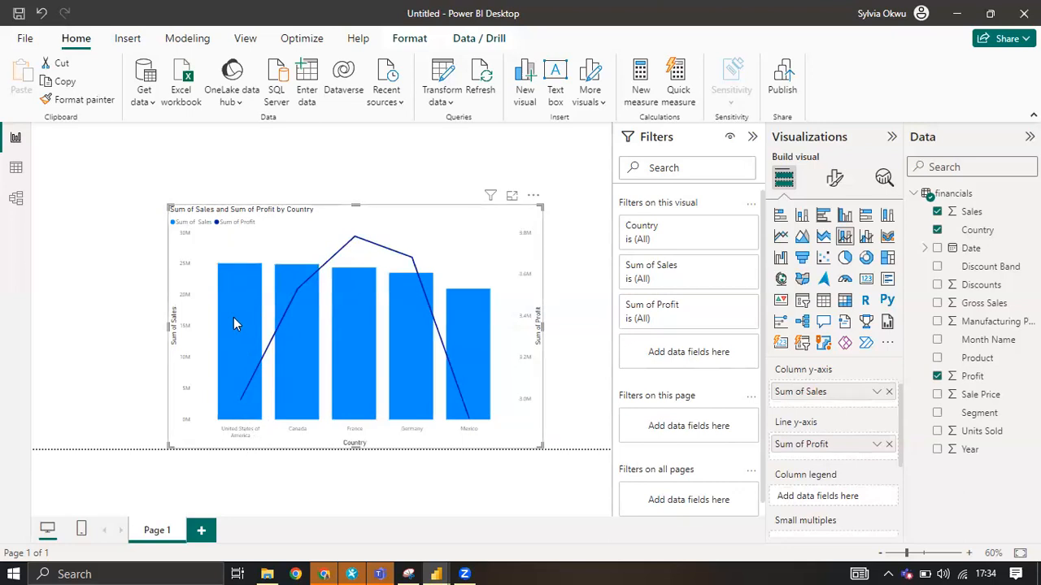
mouse_move(224, 277)
mouse_move(259, 368)
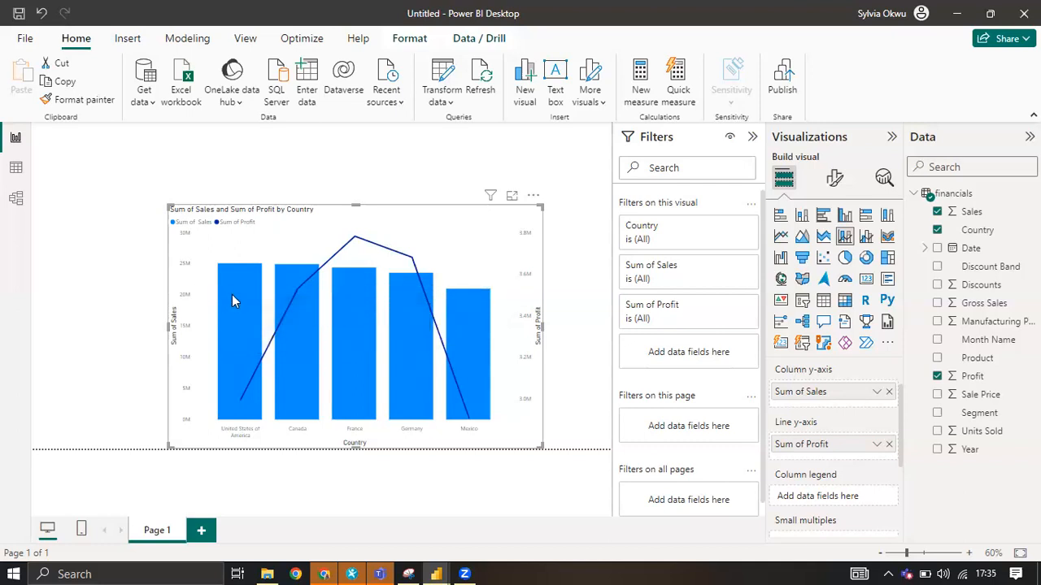
mouse_move(232, 300)
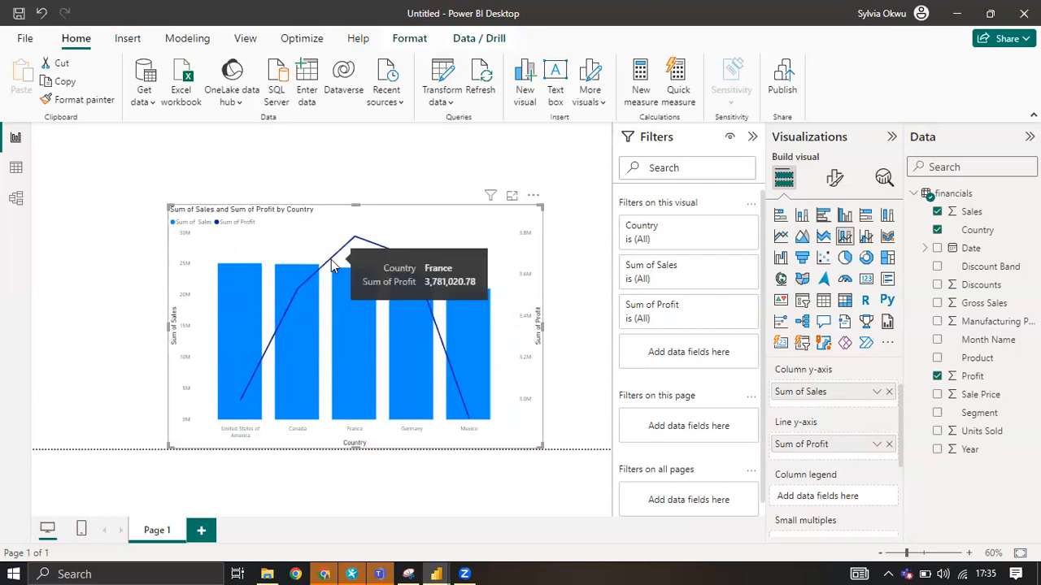
Convert the Sales and Profit combo chart to a line and clustered column chart and remove it from the page.
mouse_move(362, 286)
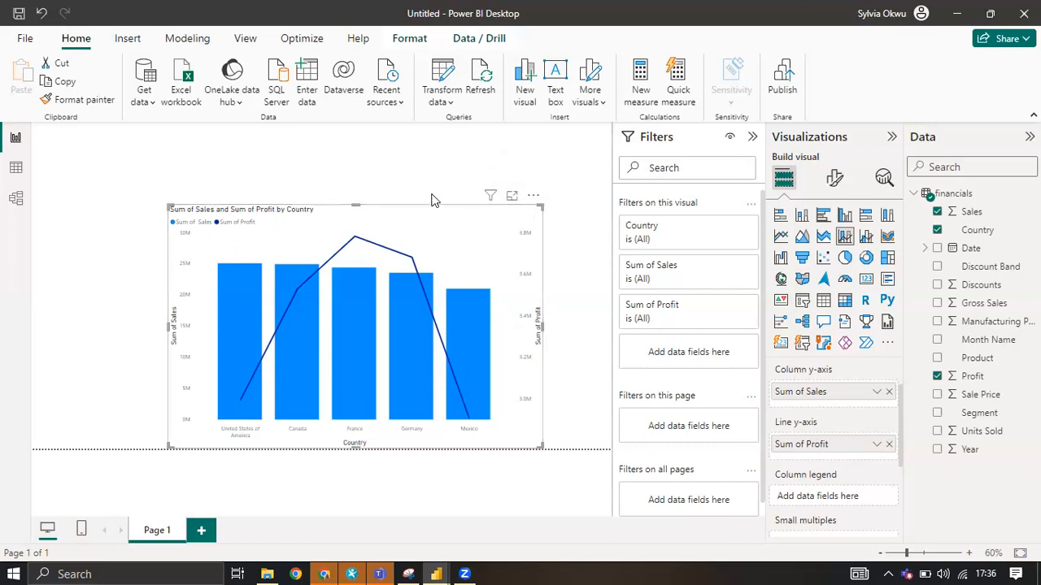
click(599, 172)
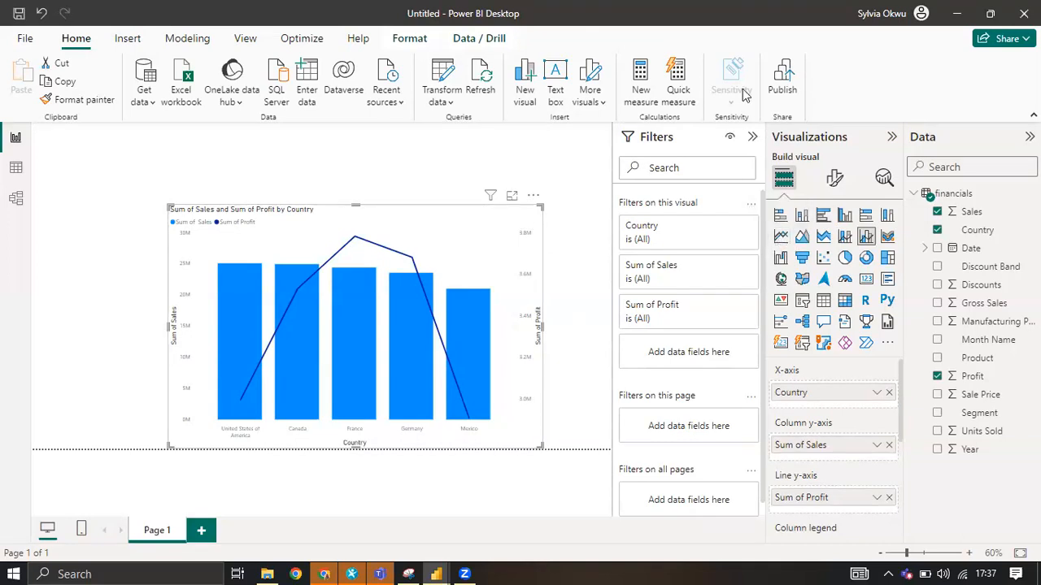
click(532, 196)
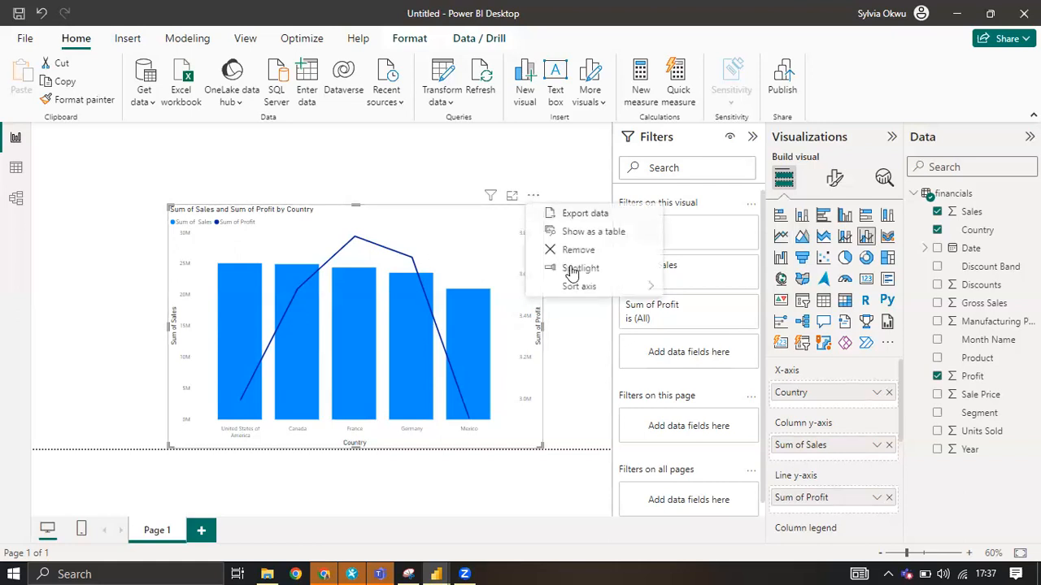
mouse_move(616, 281)
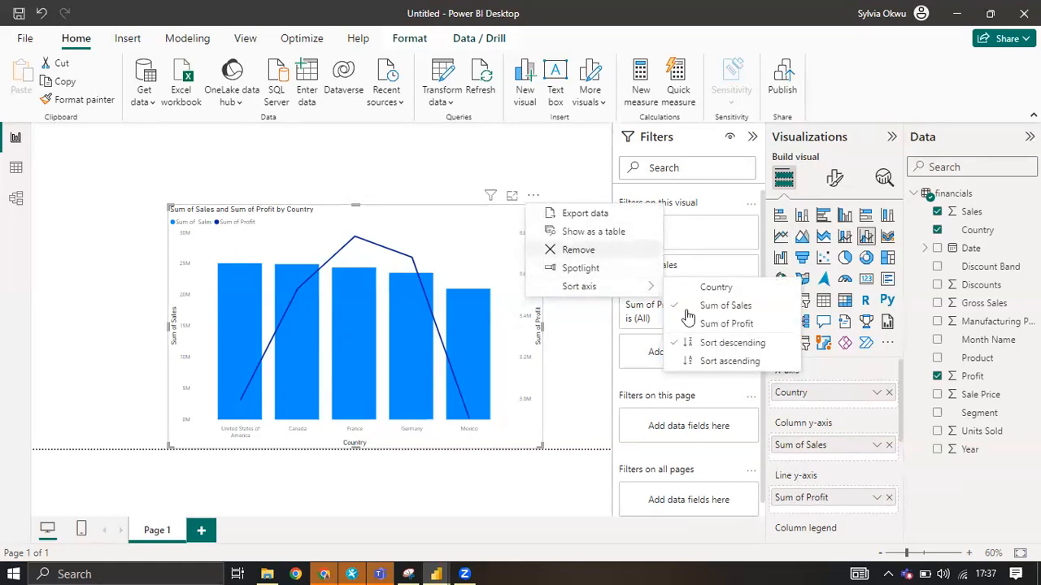
click(578, 249)
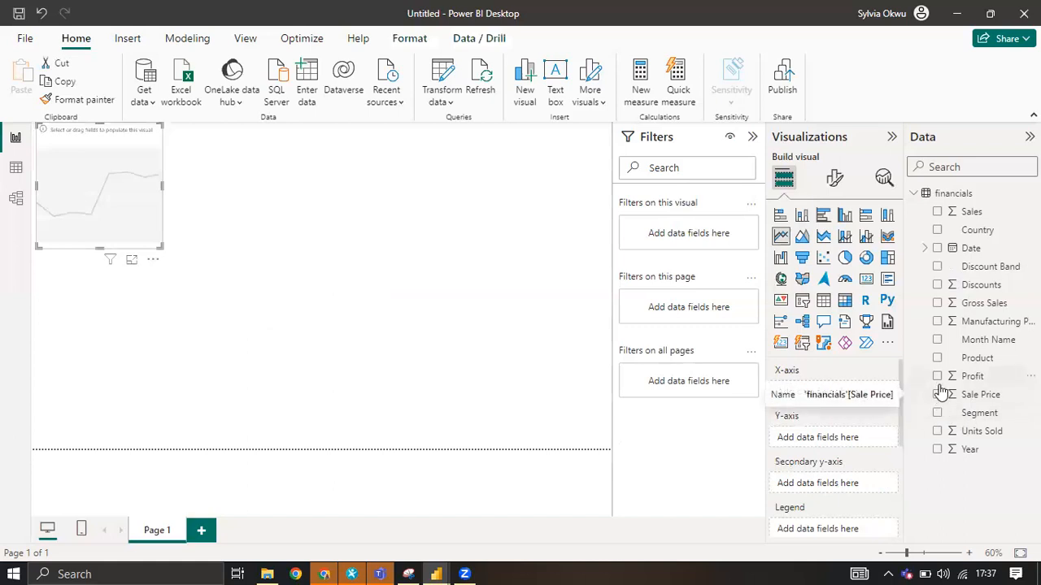
Build a line chart of Sales and Profit by Date and widen it across the page.
click(937, 212)
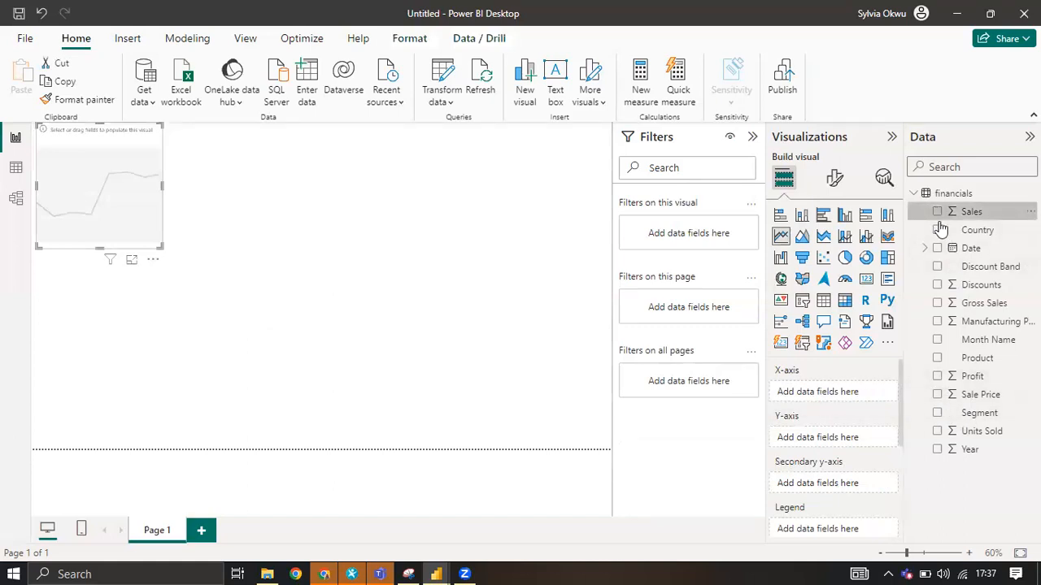
click(937, 376)
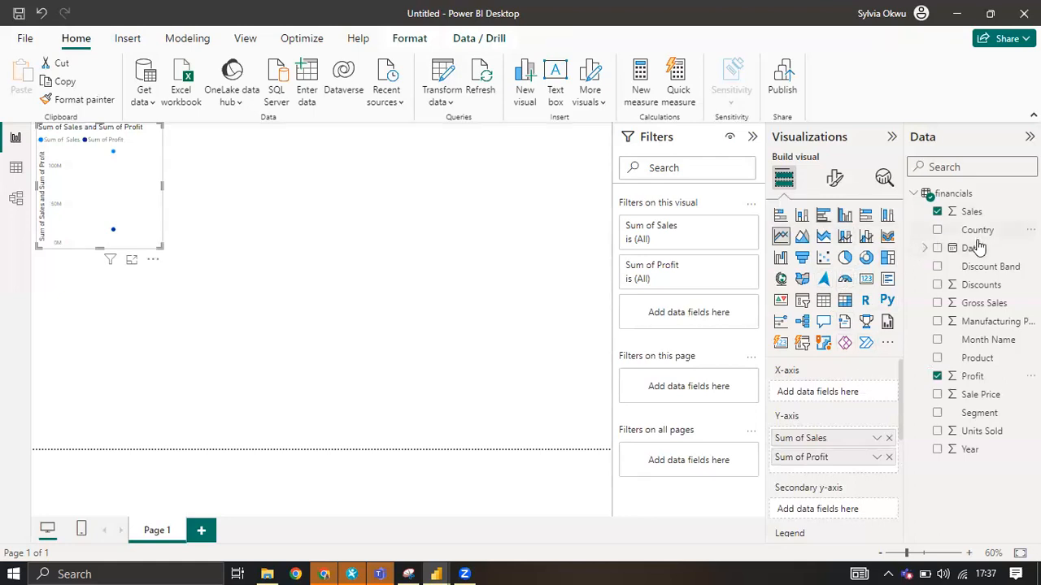
click(937, 248)
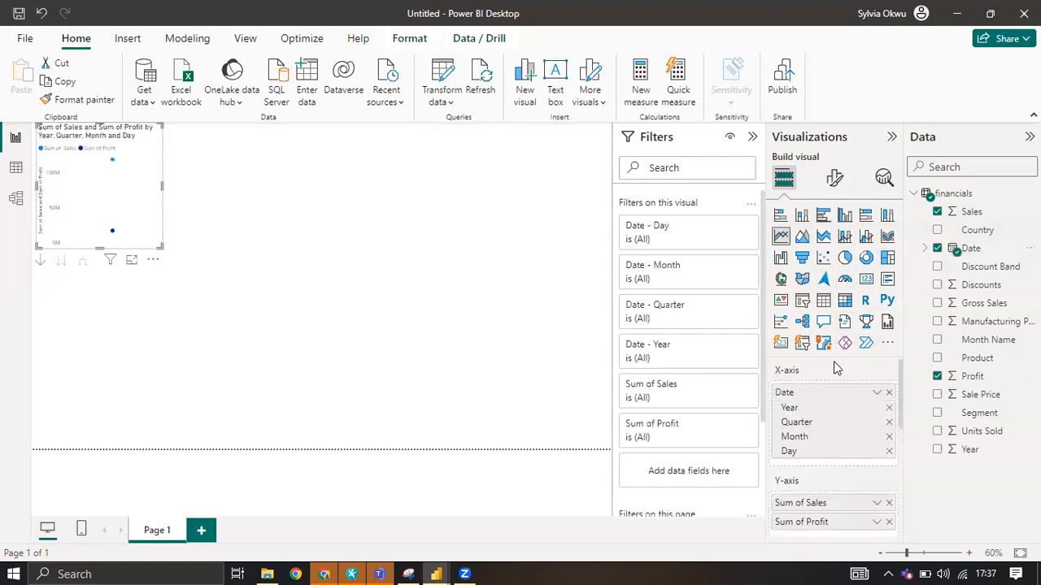
drag(162, 186, 355, 195)
drag(422, 237, 422, 237)
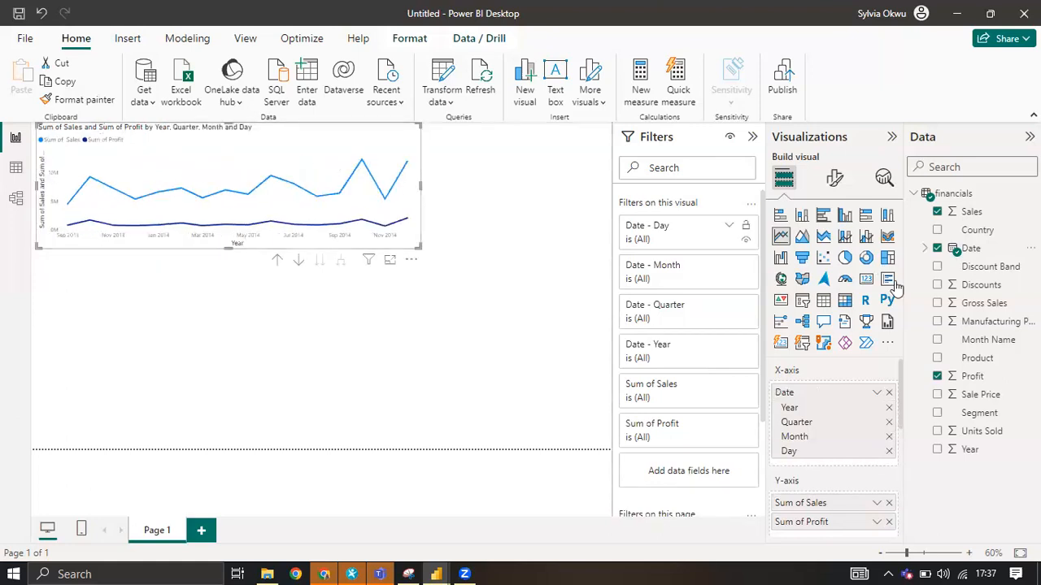
Convert the line chart to a ribbon chart, make it taller and move it away from the page's corner.
click(887, 237)
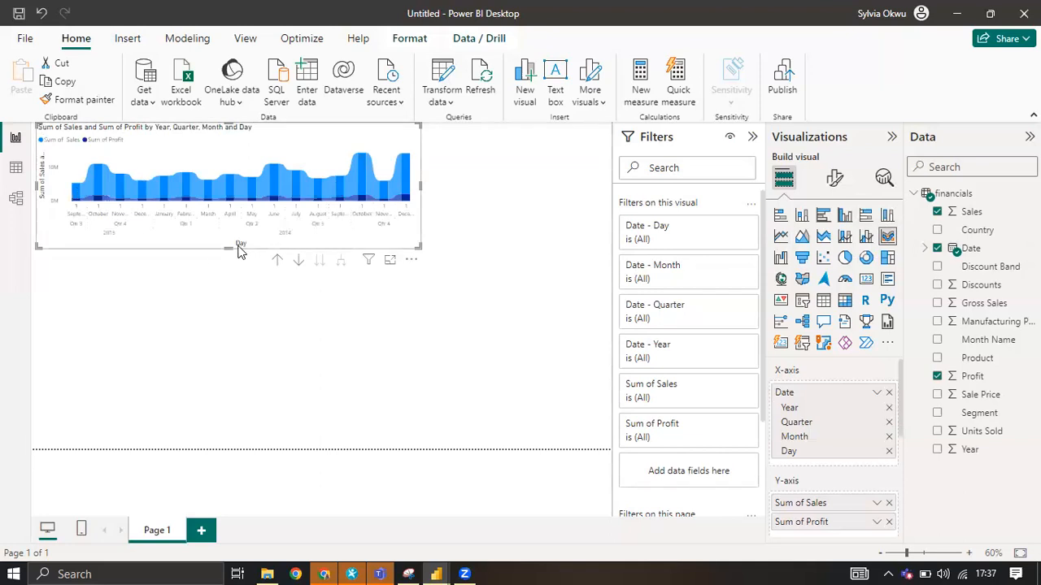
drag(229, 248, 233, 339)
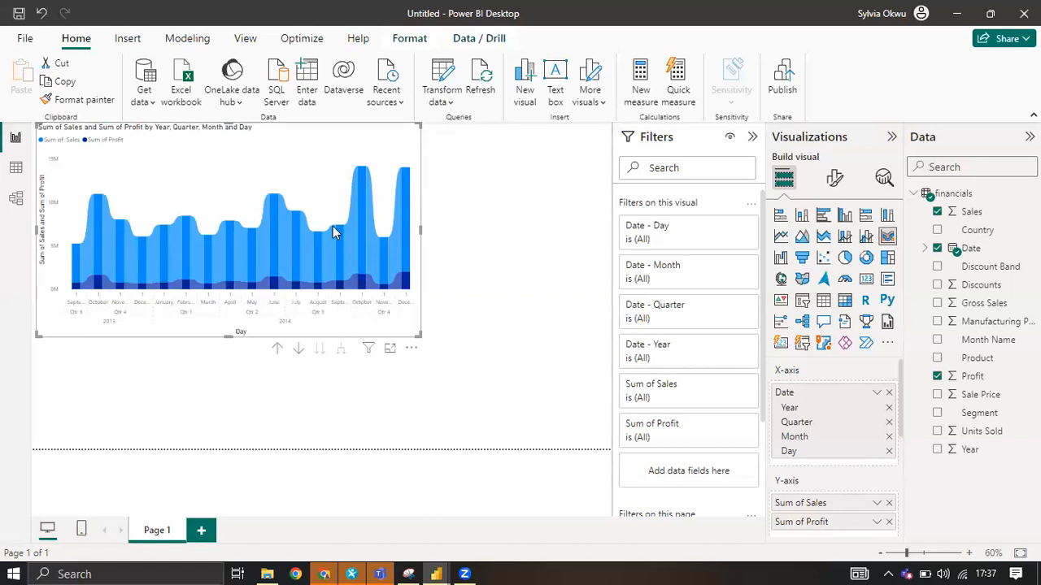
click(521, 247)
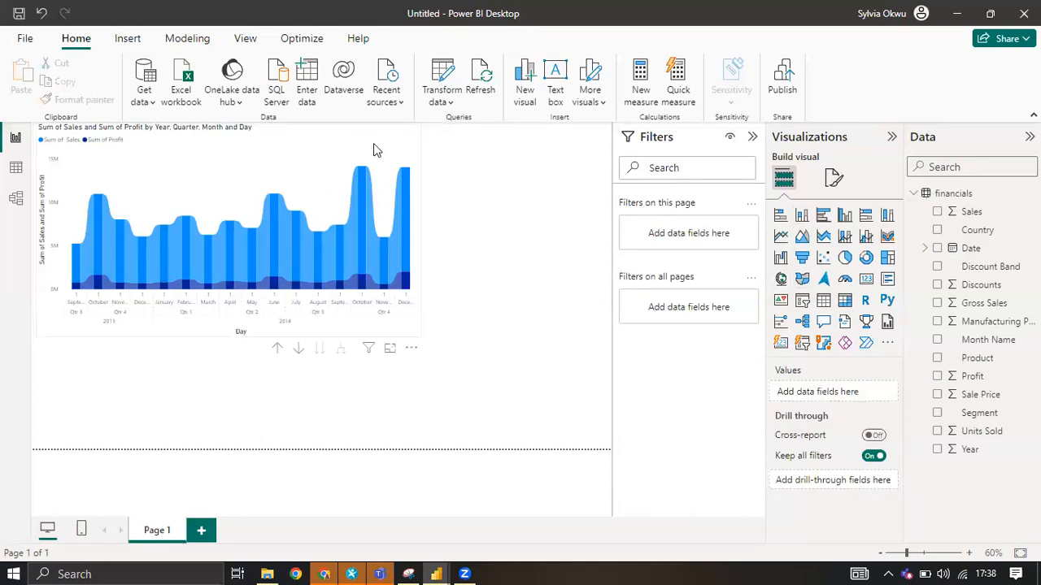
drag(407, 137, 474, 160)
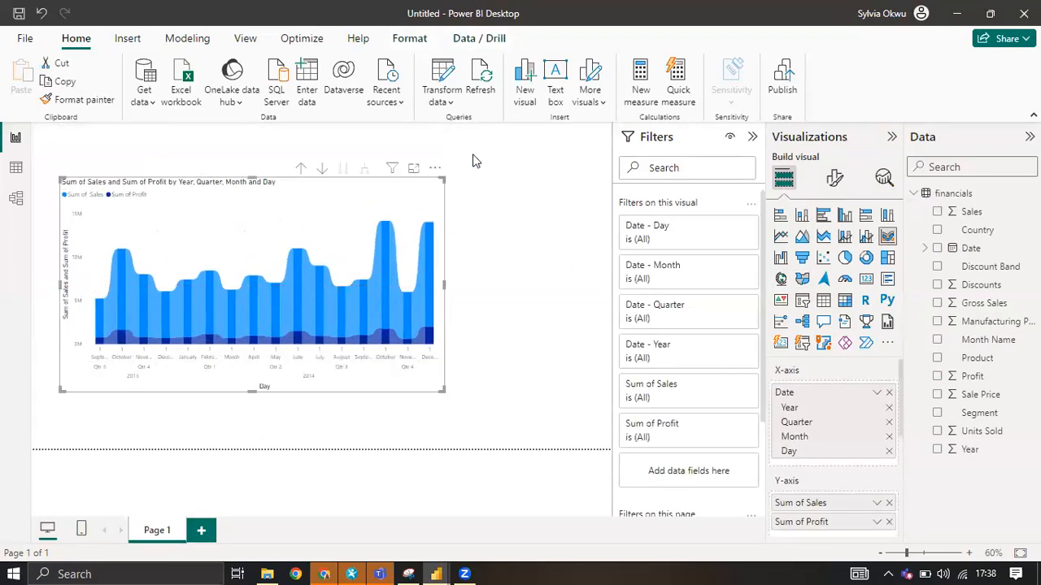
Remove the ribbon chart and build a donut chart with Year and Sales as values, enlarged to fill the page.
click(435, 168)
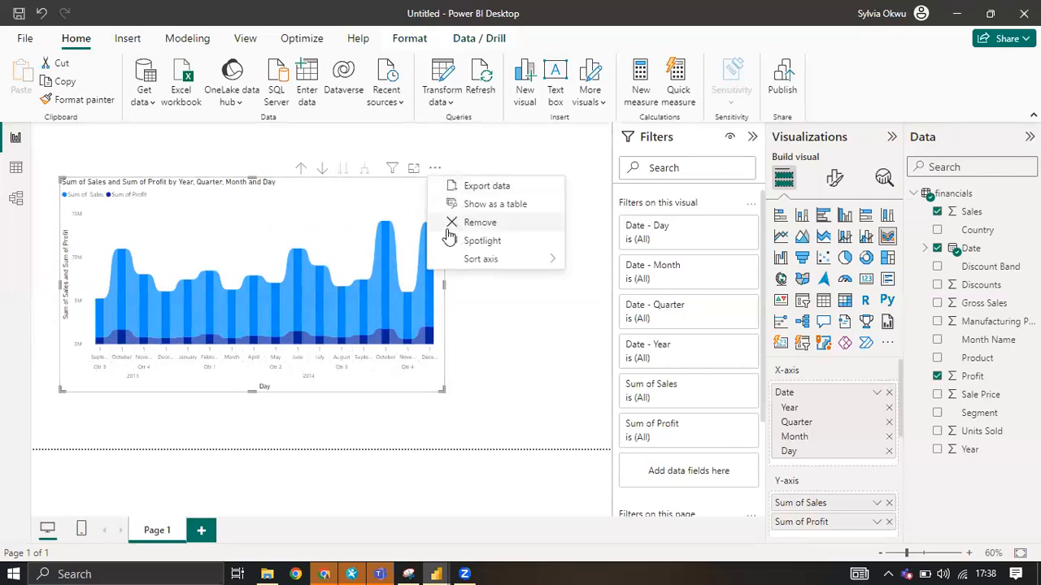
key(Delete)
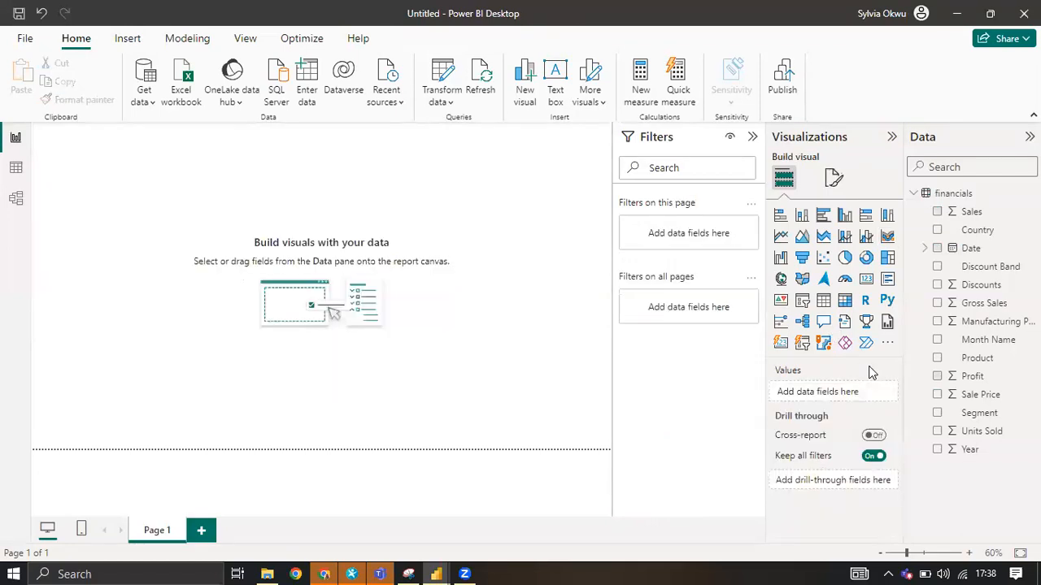
click(937, 451)
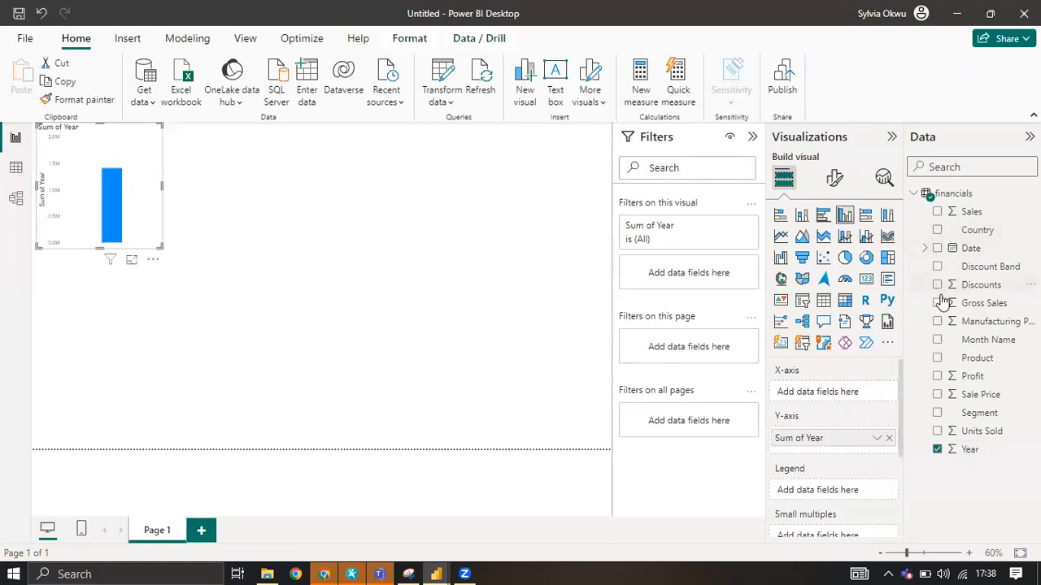
click(937, 213)
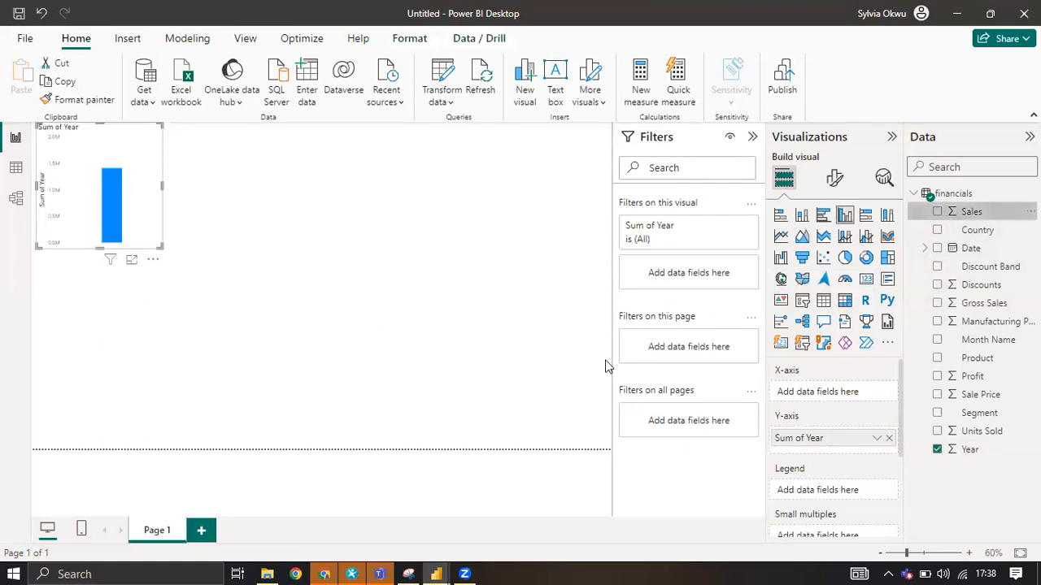
click(866, 258)
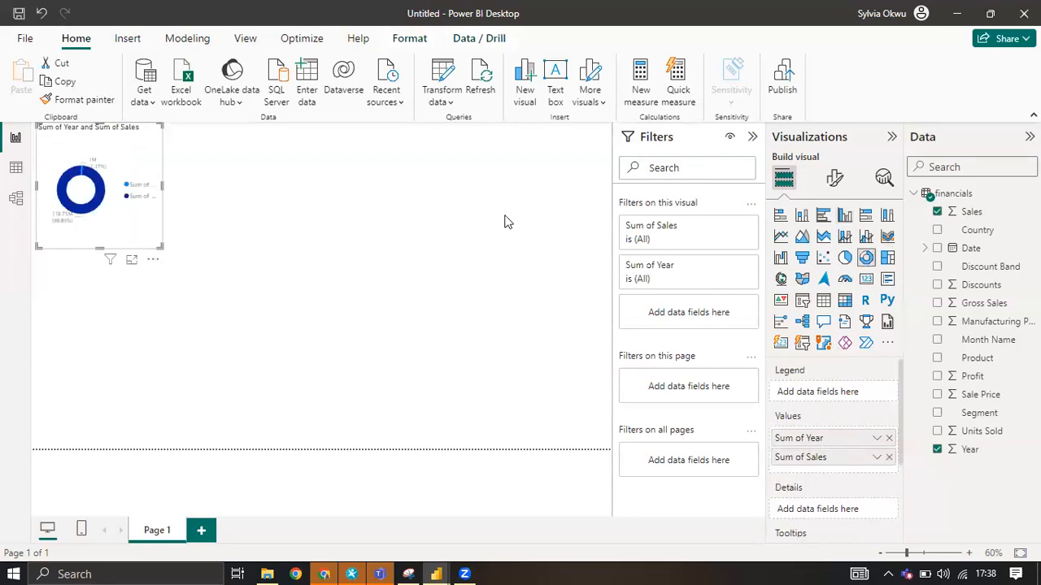
drag(158, 246, 611, 464)
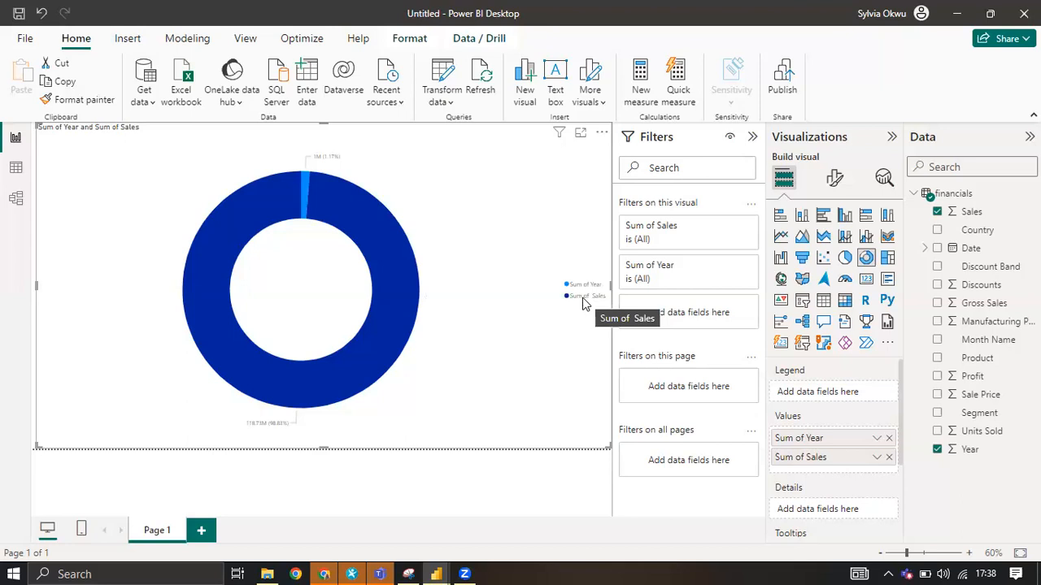
Change the Year column's data type to Text and use Year as the donut chart's legend in place of Sum of Year.
click(878, 459)
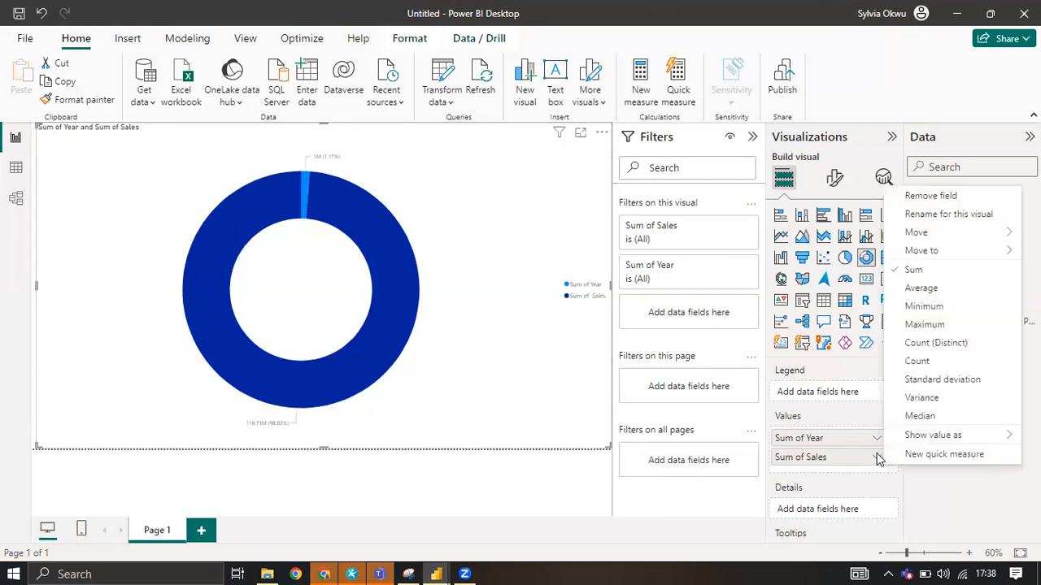
click(947, 500)
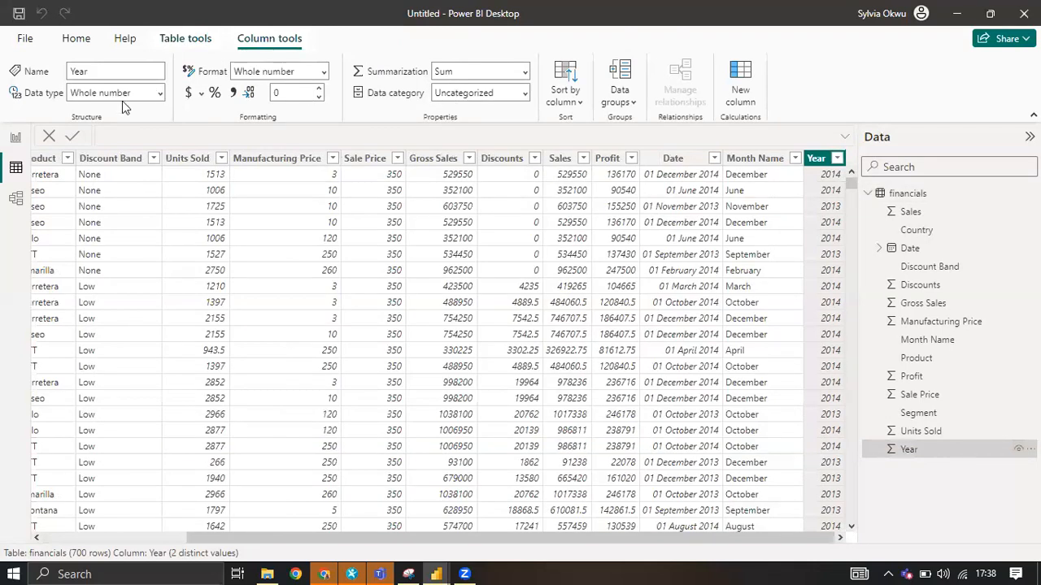
click(160, 94)
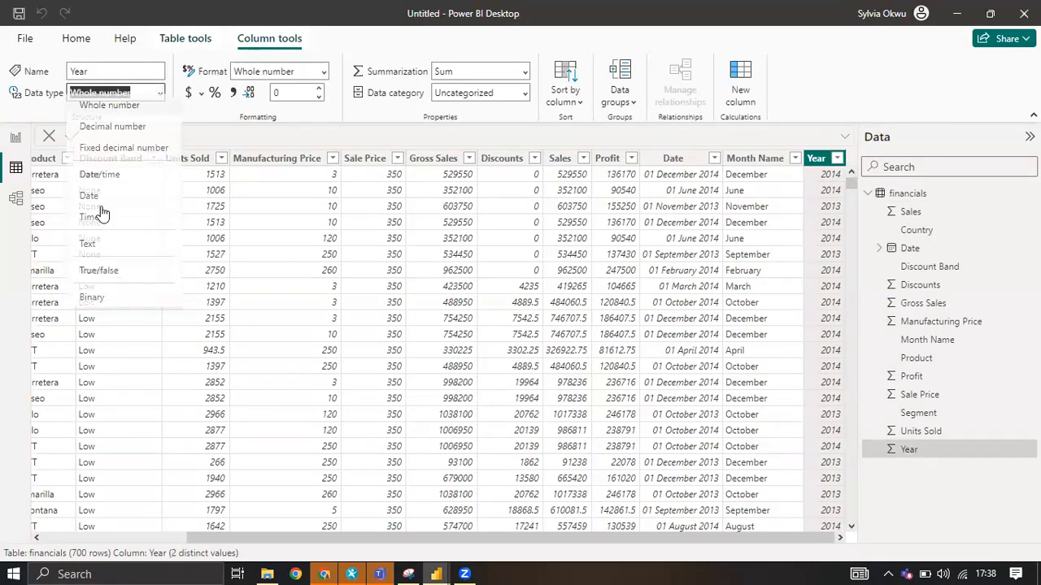
click(179, 261)
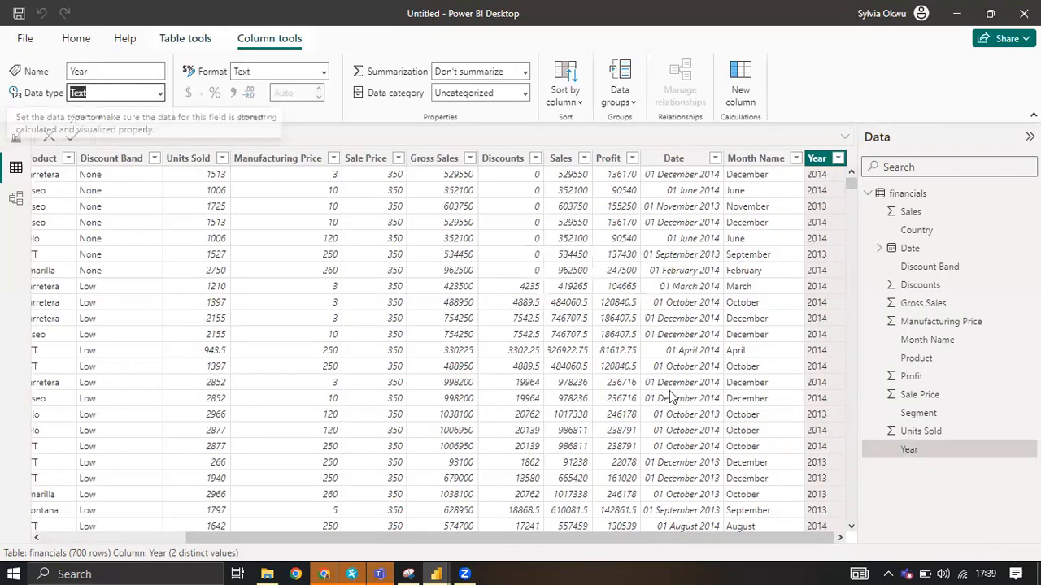
click(14, 140)
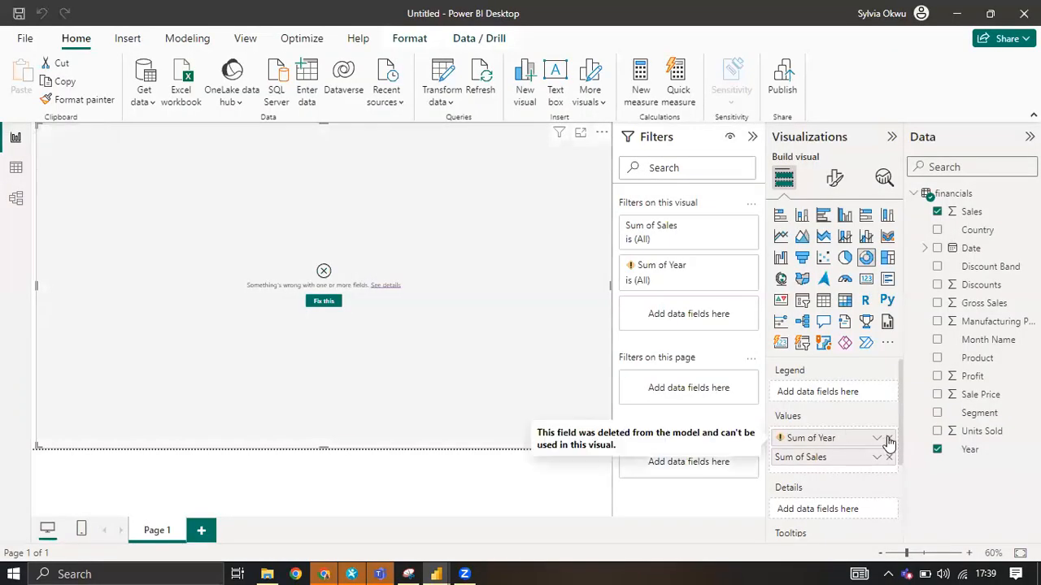
drag(822, 397, 821, 399)
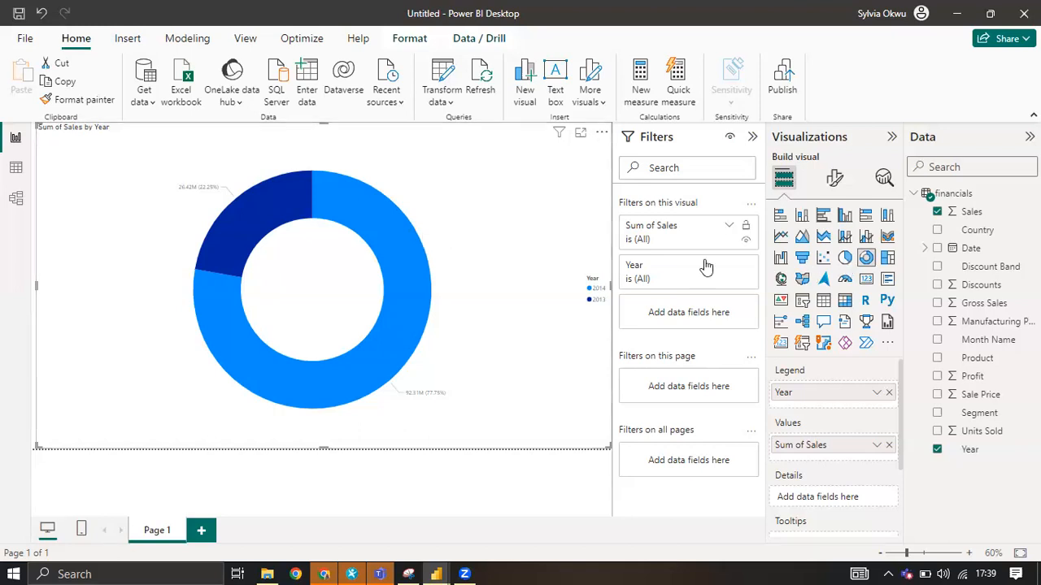
Convert the donut chart of Sales by Year to a pie chart and remove it from the page.
click(845, 257)
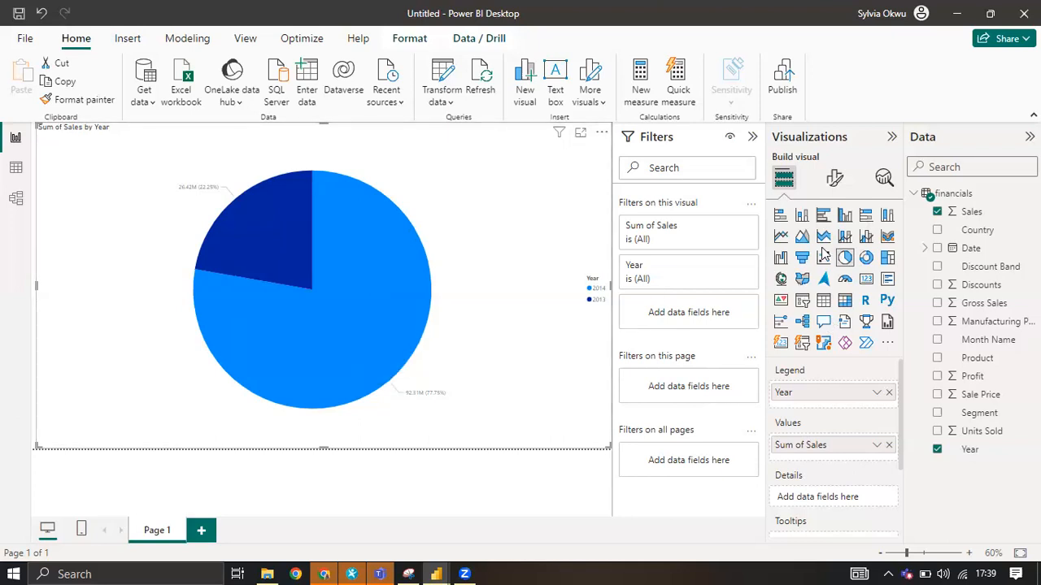
click(601, 131)
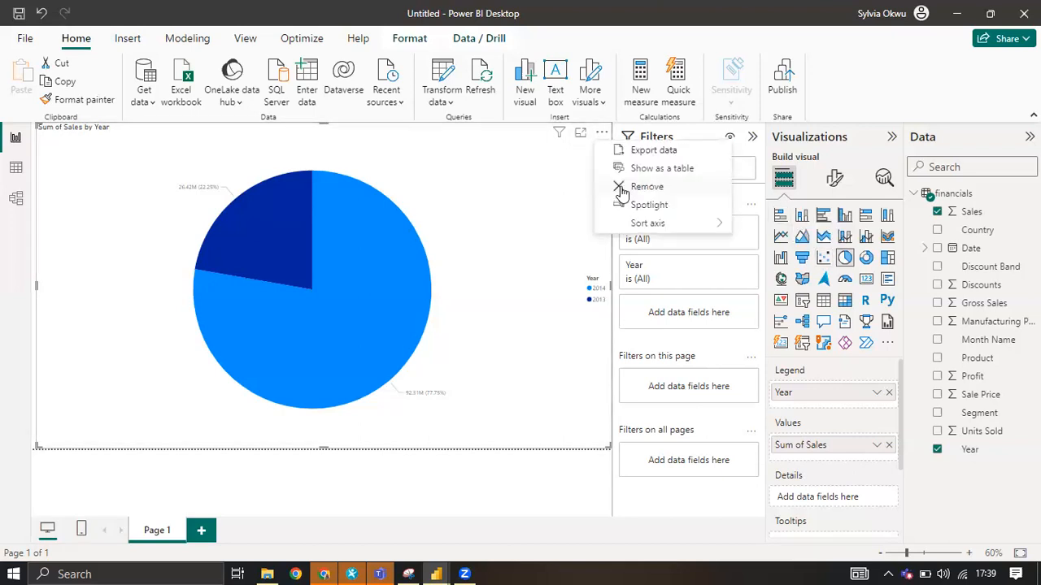
click(622, 187)
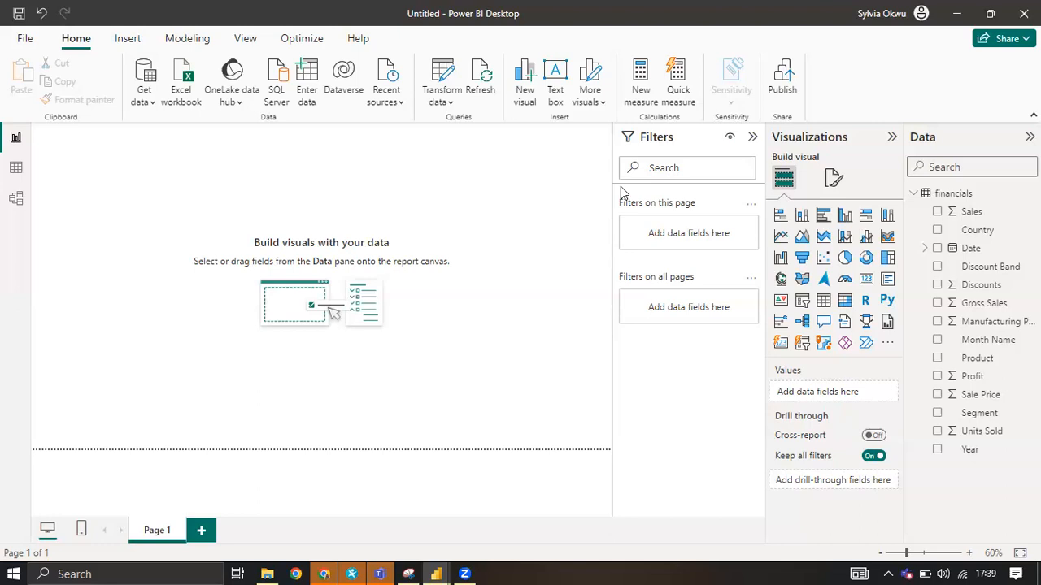
Add an enlarged scatter chart with Sum of Profit on the X axis and Sum of Sales on the Y axis.
click(823, 259)
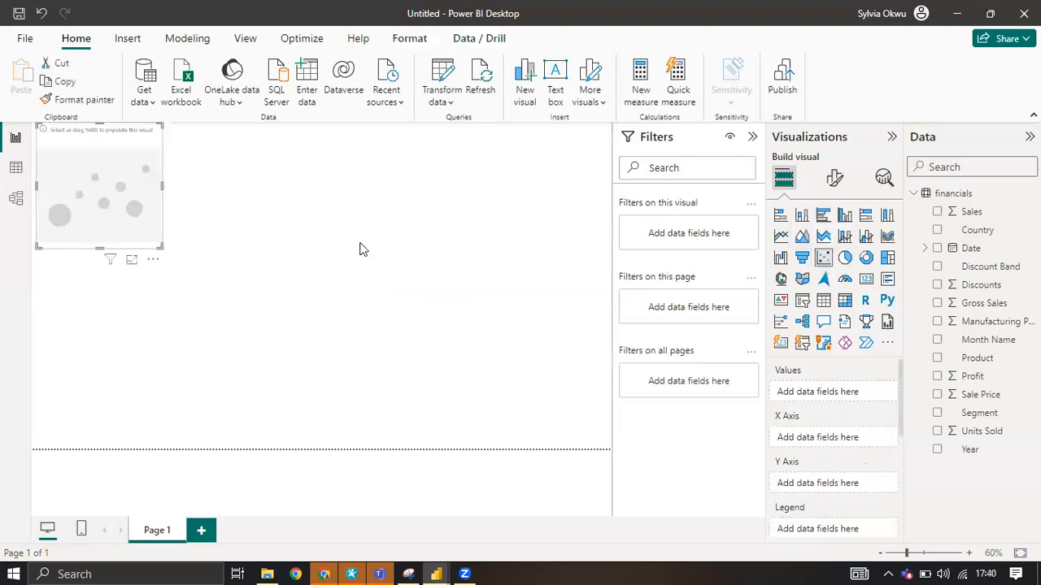
drag(165, 255, 530, 379)
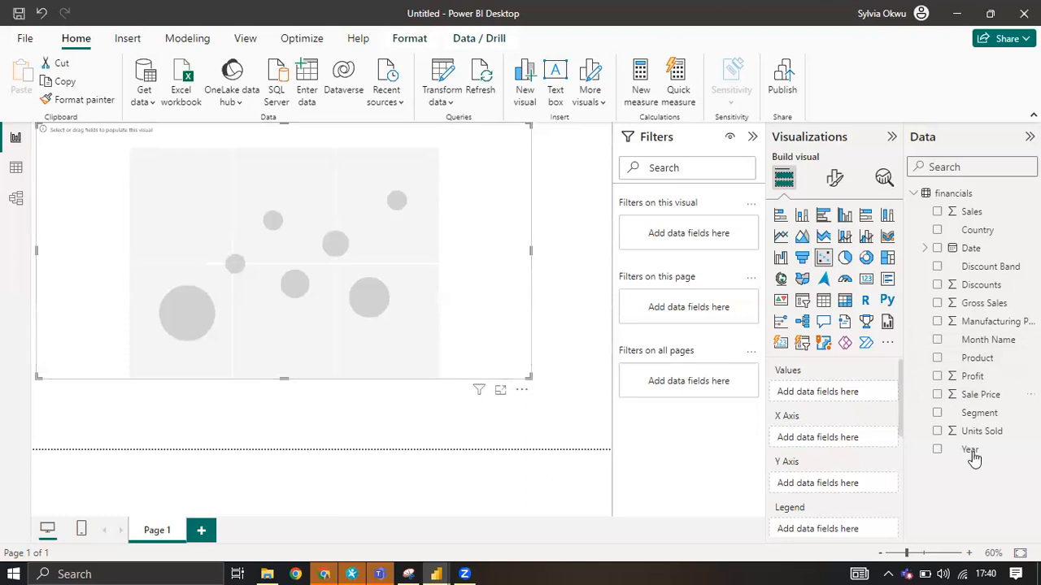
click(937, 377)
click(937, 212)
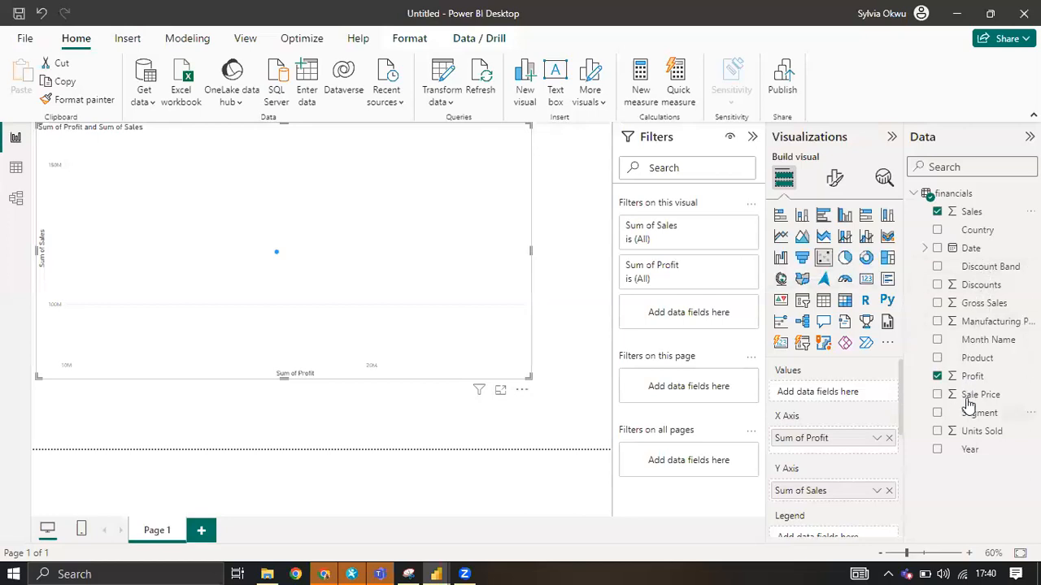
Add Profit to the scatter chart's Values, and replace it there with Sales.
drag(974, 377, 849, 394)
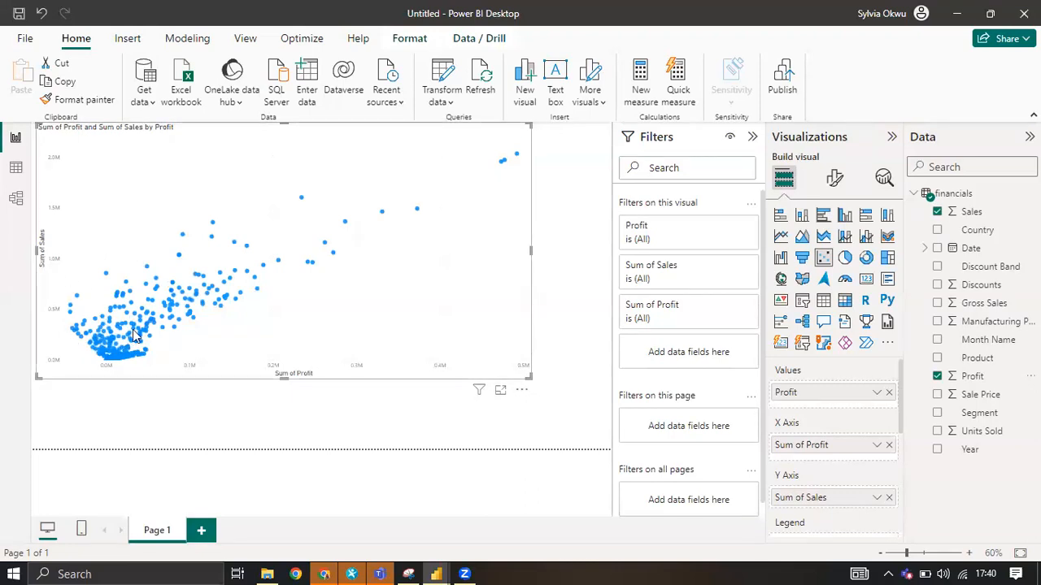
mouse_move(135, 333)
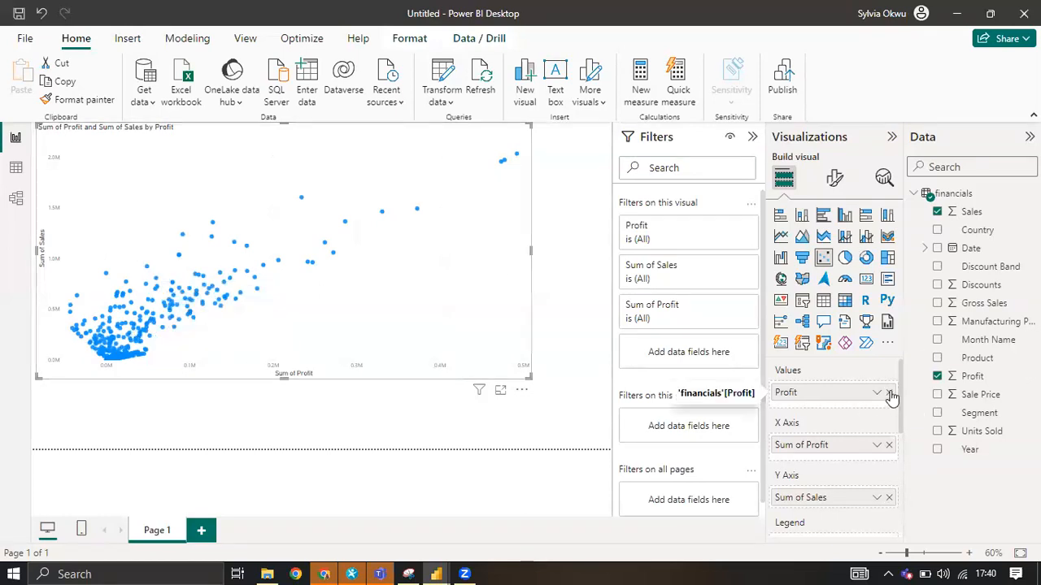
drag(972, 213, 846, 392)
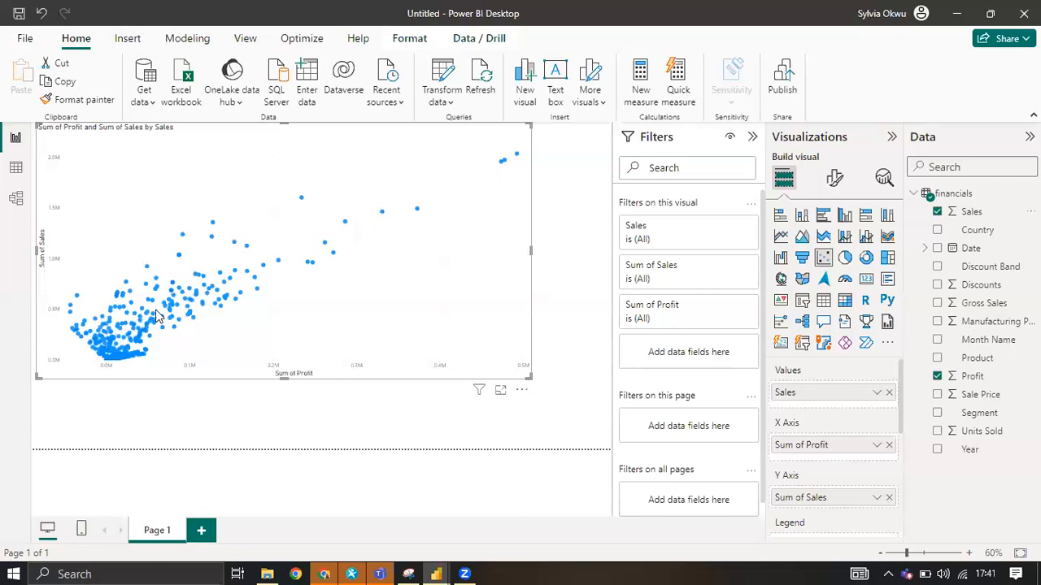
Use Country as the scatter chart's legend.
mouse_move(980, 233)
mouse_down()
mouse_move(944, 268)
mouse_move(896, 389)
mouse_move(923, 283)
mouse_move(968, 236)
mouse_up()
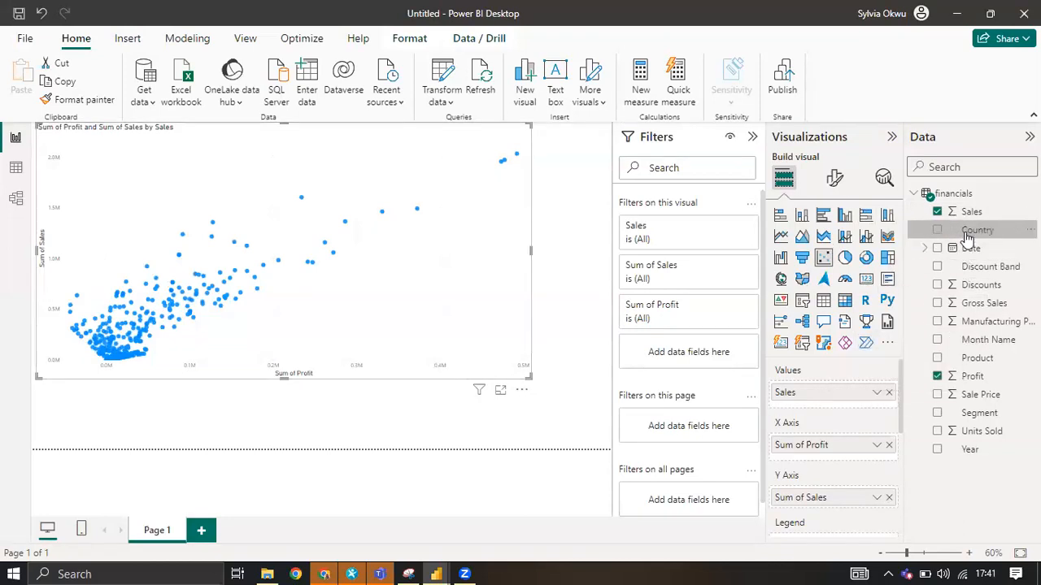
scroll(864, 394, down, 3)
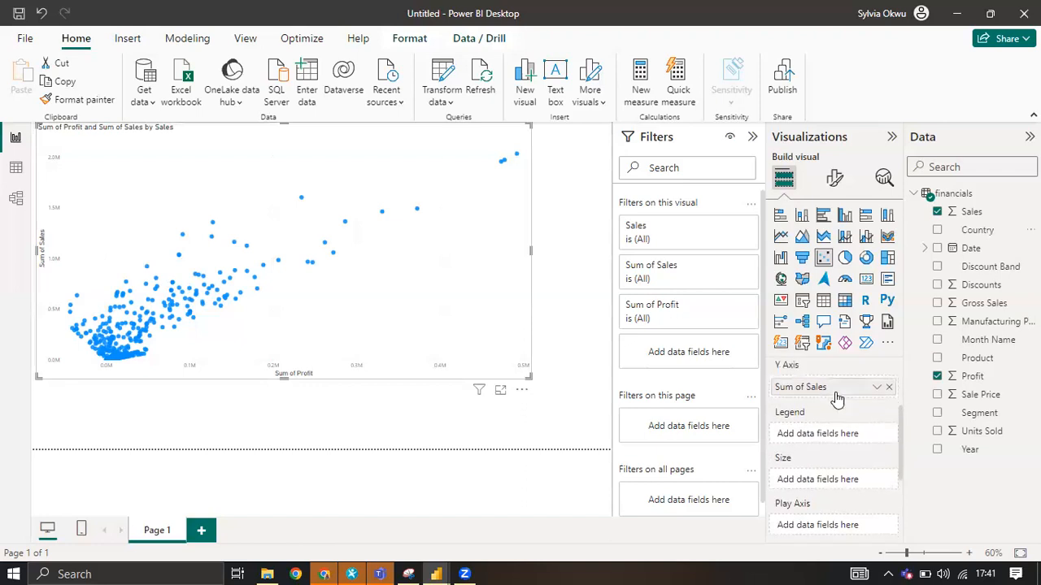
drag(976, 231, 842, 439)
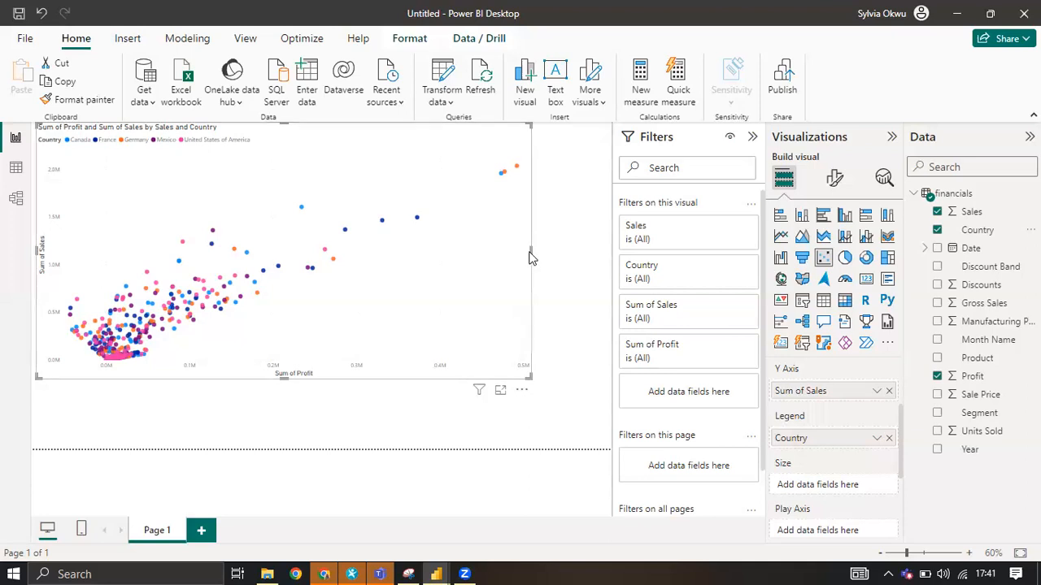
Narrow the scatter chart to under half its width and remove it from the page.
drag(530, 251, 241, 145)
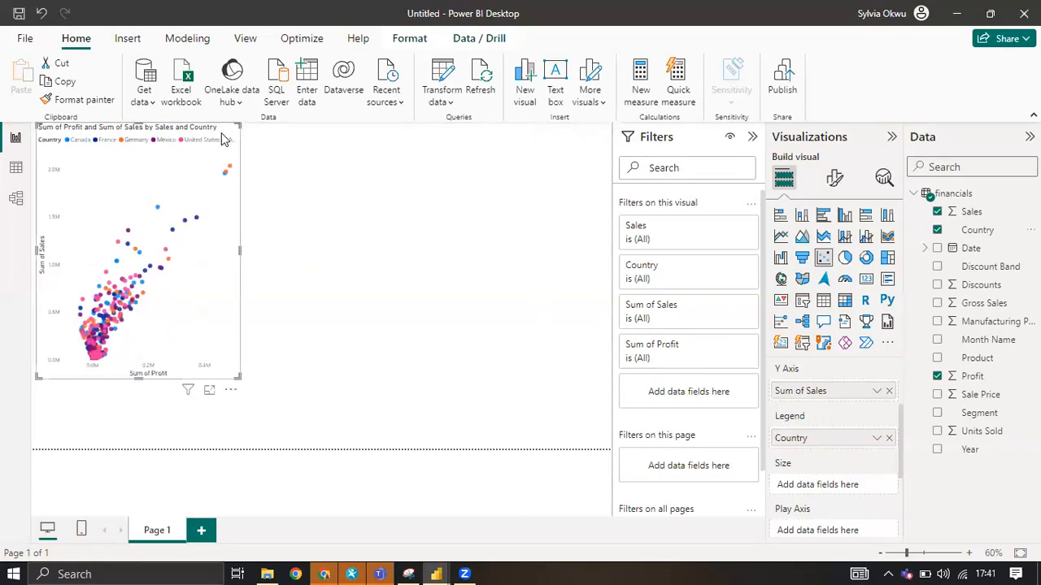
click(231, 390)
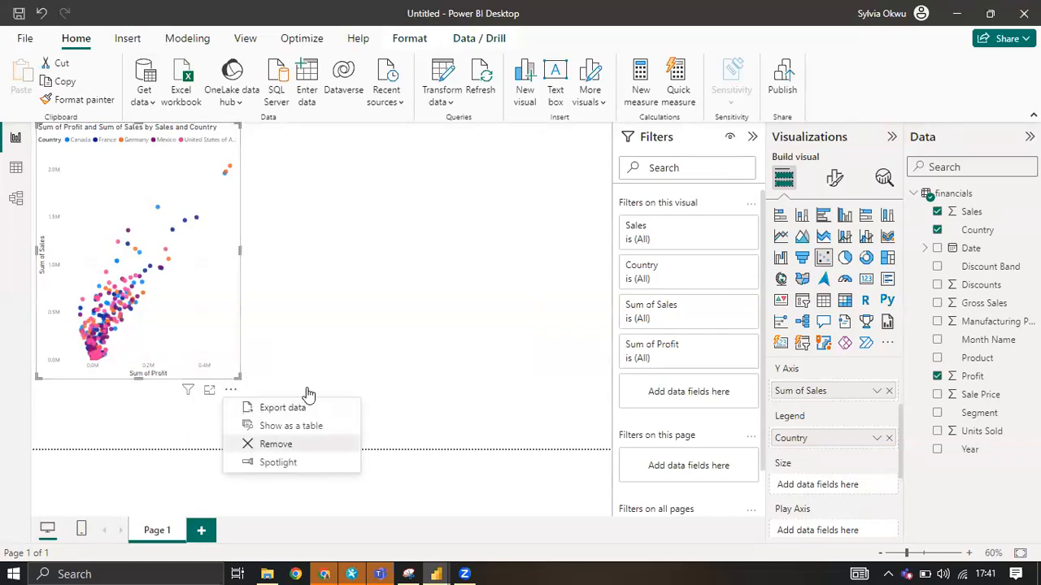
key(Delete)
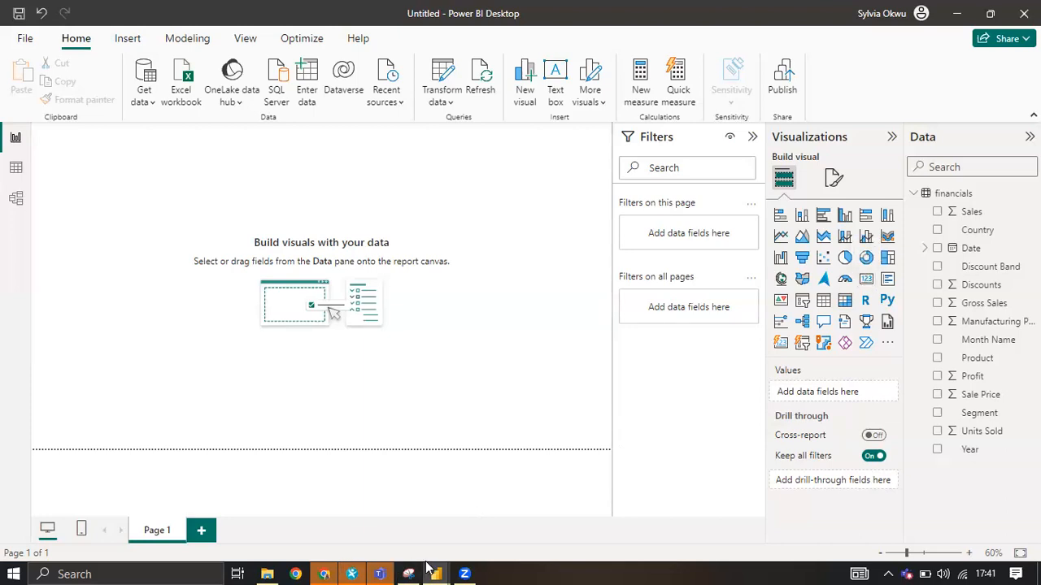
Examine the Pokemons and Types cards on the Type Distribution page of the pokemon tutorial report, and return to the untitled report.
mouse_move(429, 567)
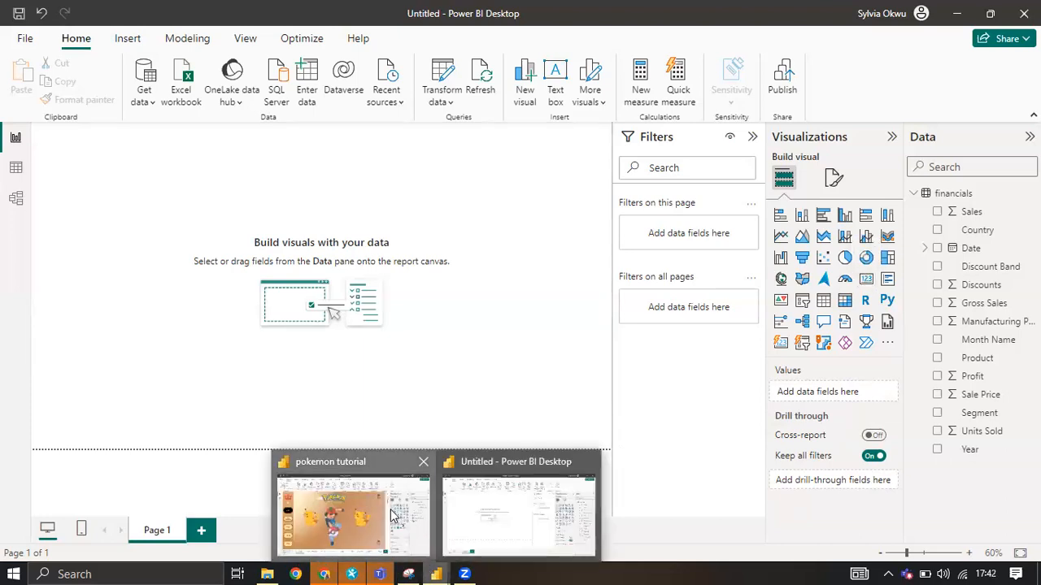
click(394, 516)
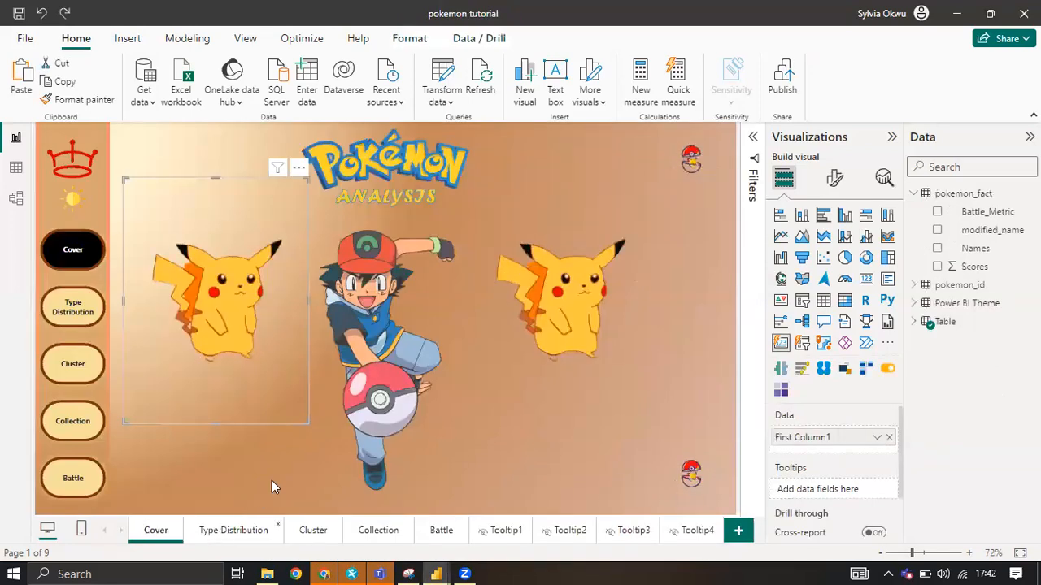
click(234, 530)
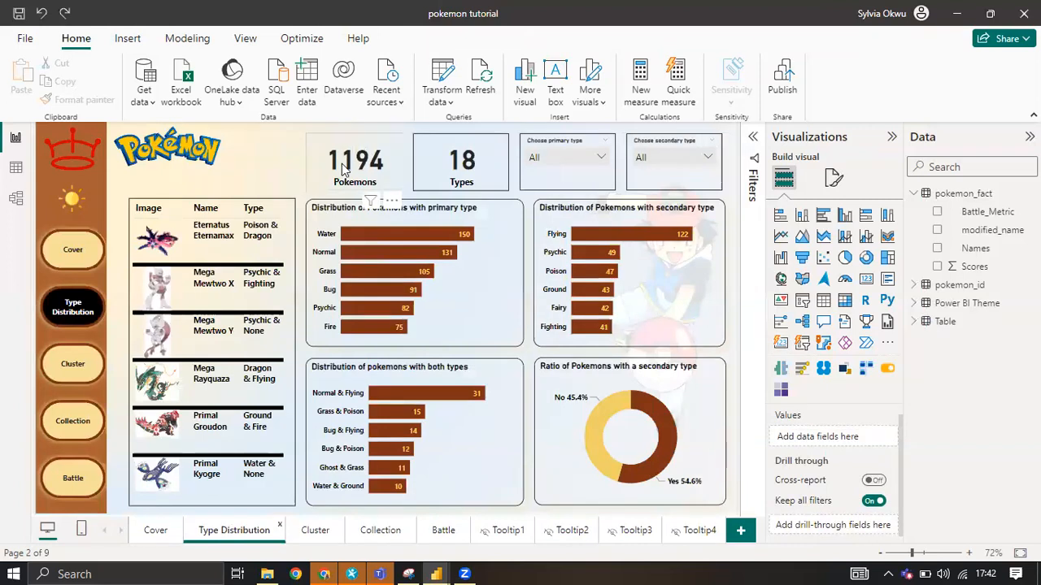
click(389, 150)
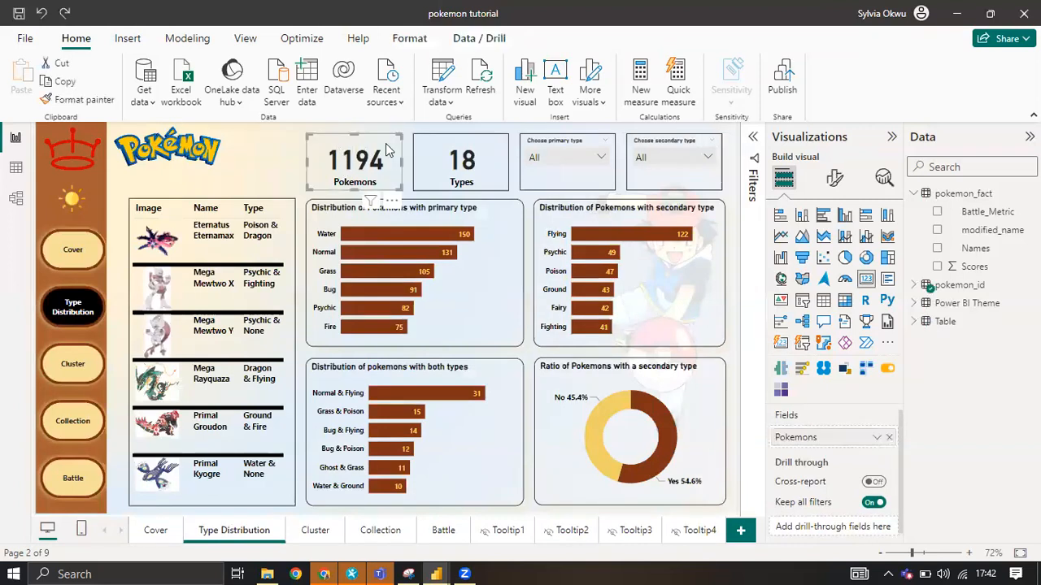
click(469, 145)
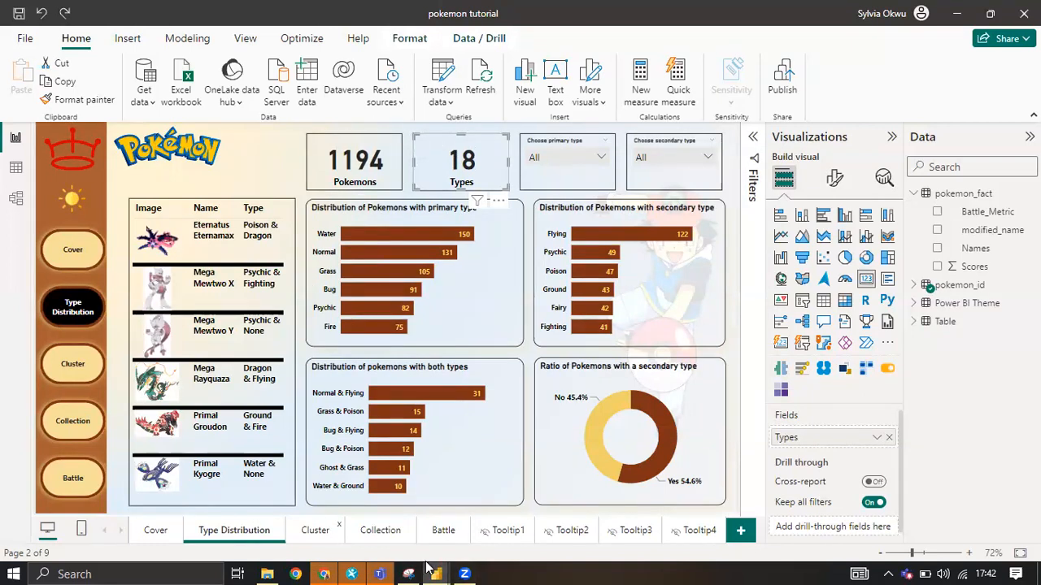
mouse_move(436, 572)
click(488, 498)
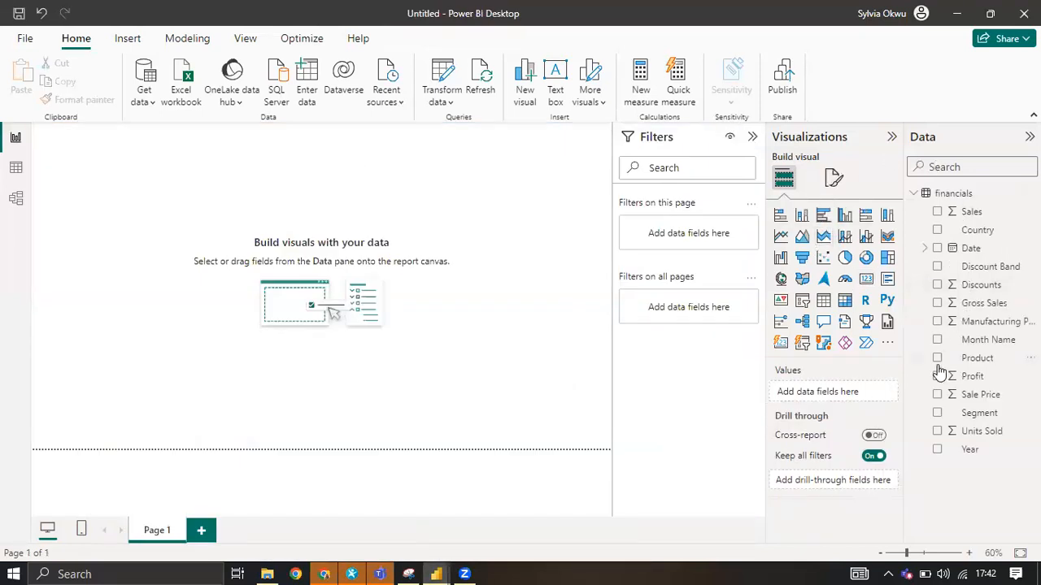
Add a card for Sum of Sales, make it wider and slightly shorter, and convert it to a multi-row card.
drag(935, 235, 787, 438)
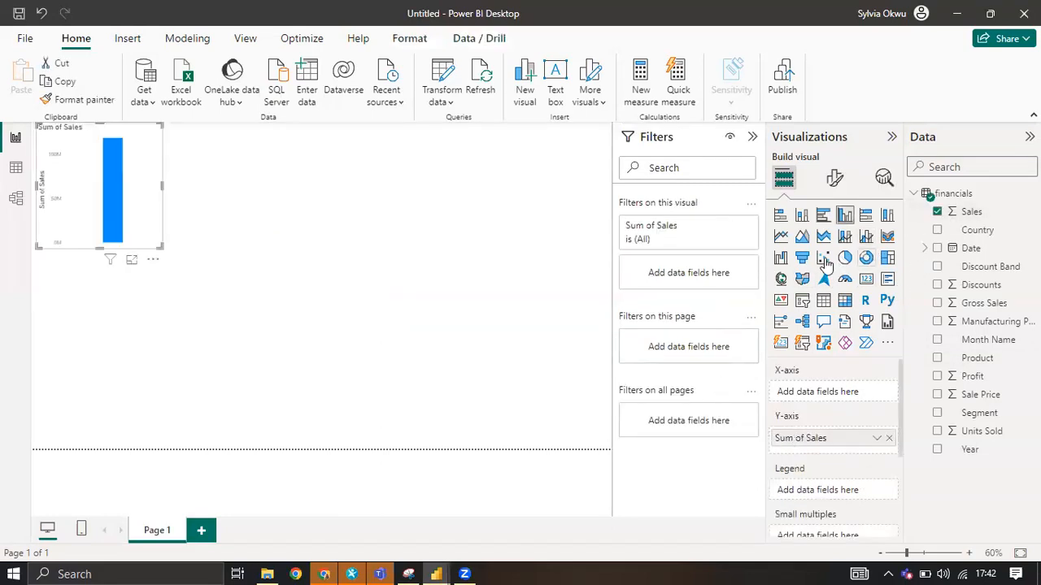
click(866, 278)
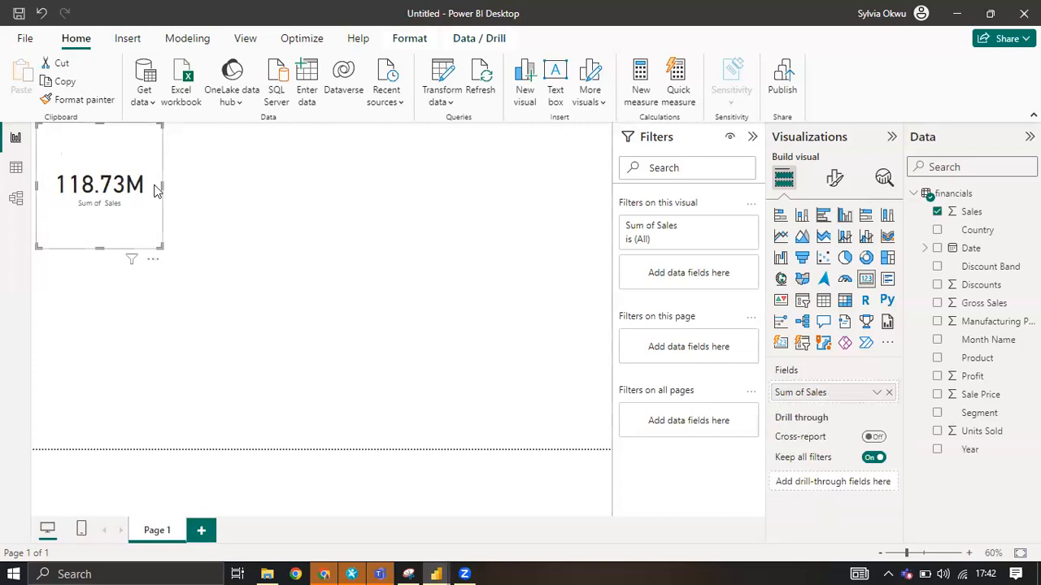
drag(183, 190, 232, 198)
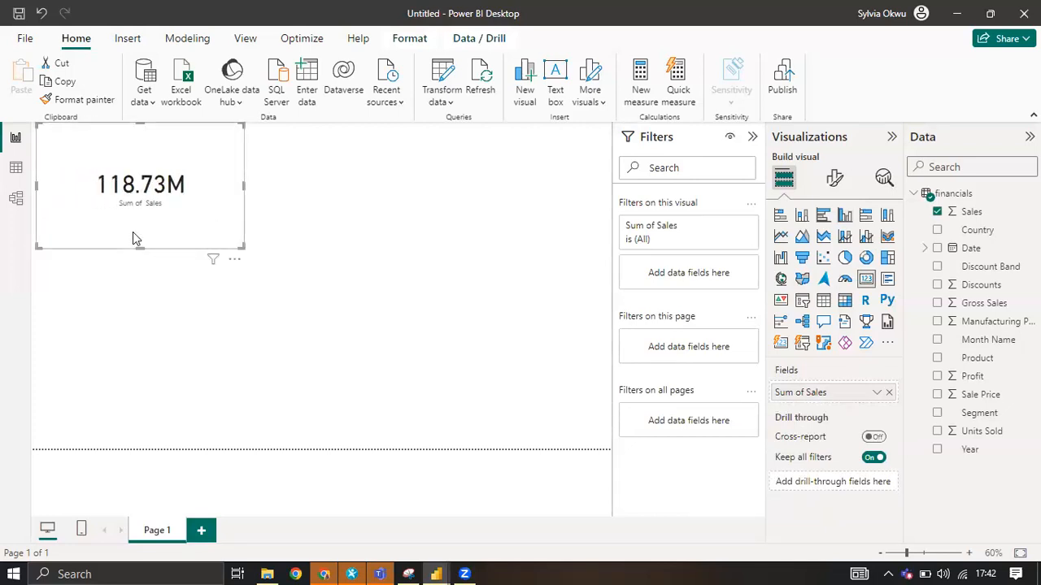
drag(144, 247, 143, 232)
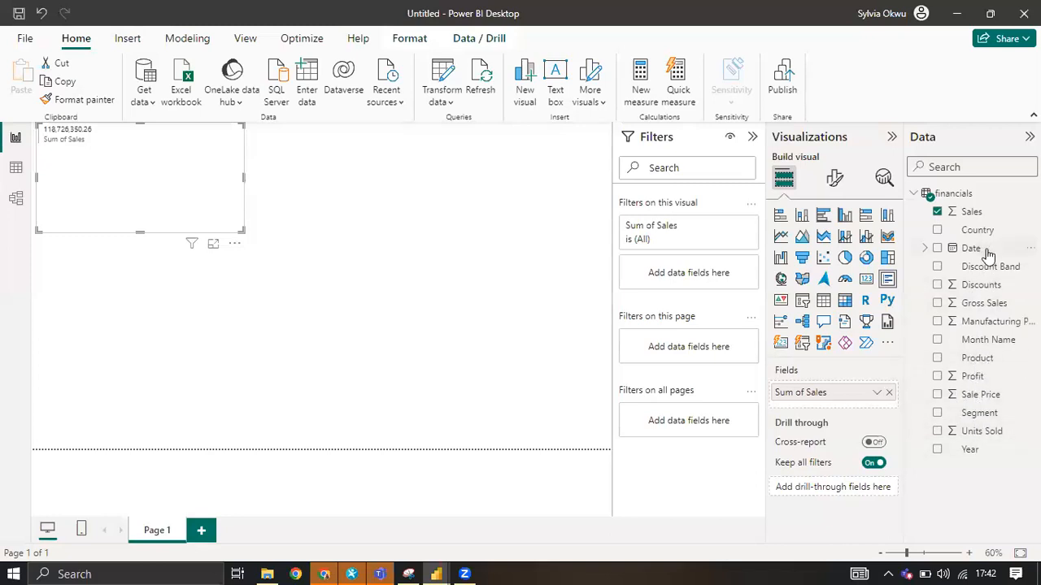
Add Profit to the multi-row card and convert it to a widened Card (new) visual.
click(972, 376)
drag(919, 422, 848, 411)
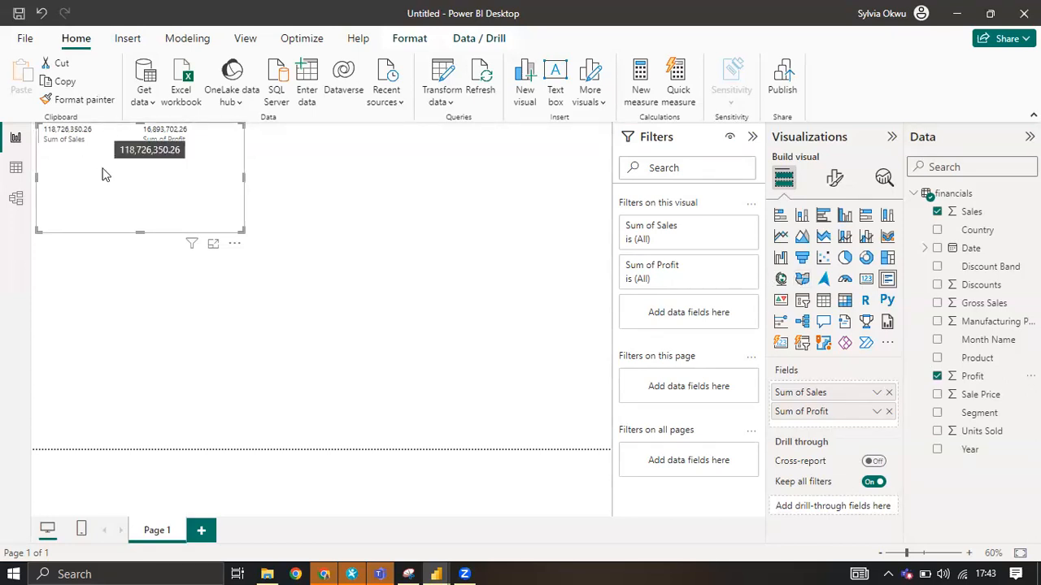
click(781, 346)
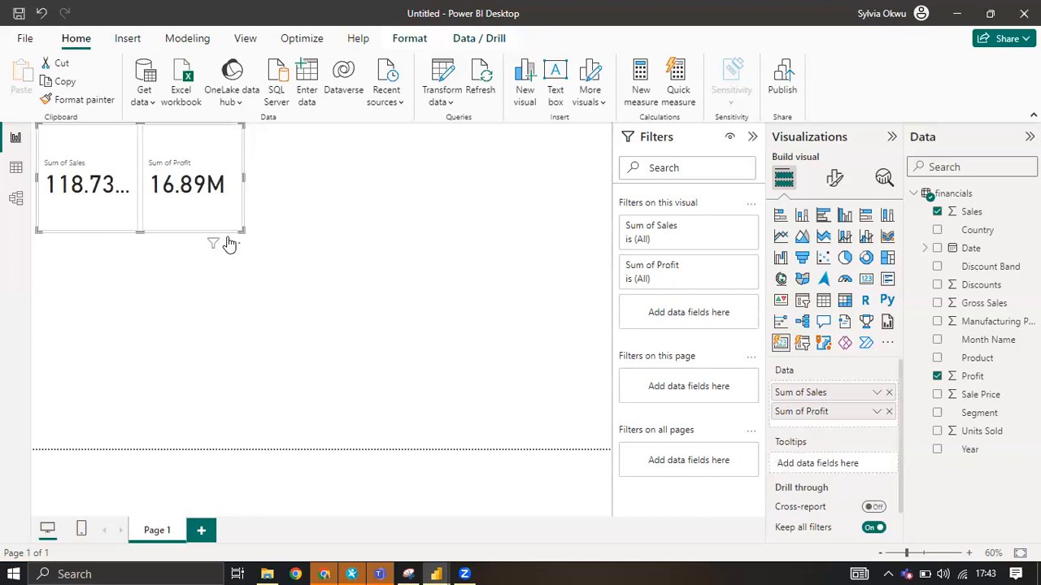
drag(294, 176, 363, 177)
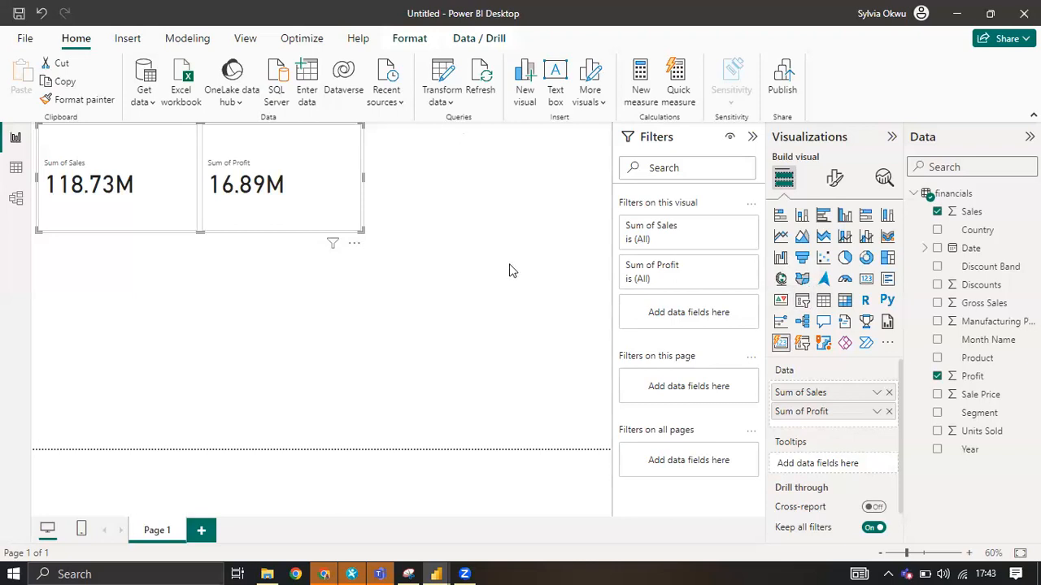
key(Escape)
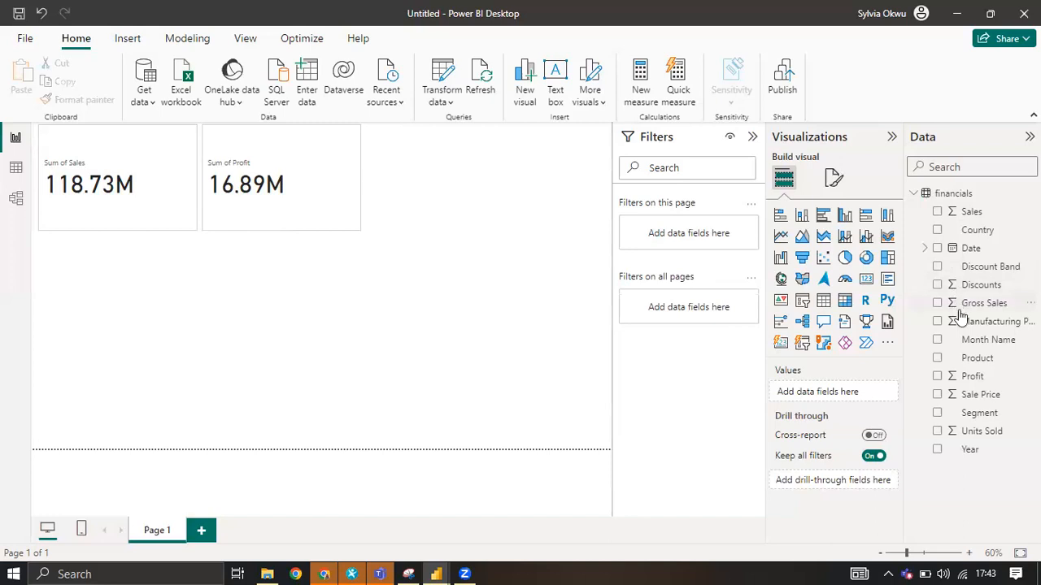
Add a Country slicer, filter the cards by Canada and then France, and move it up over the profit card.
click(937, 232)
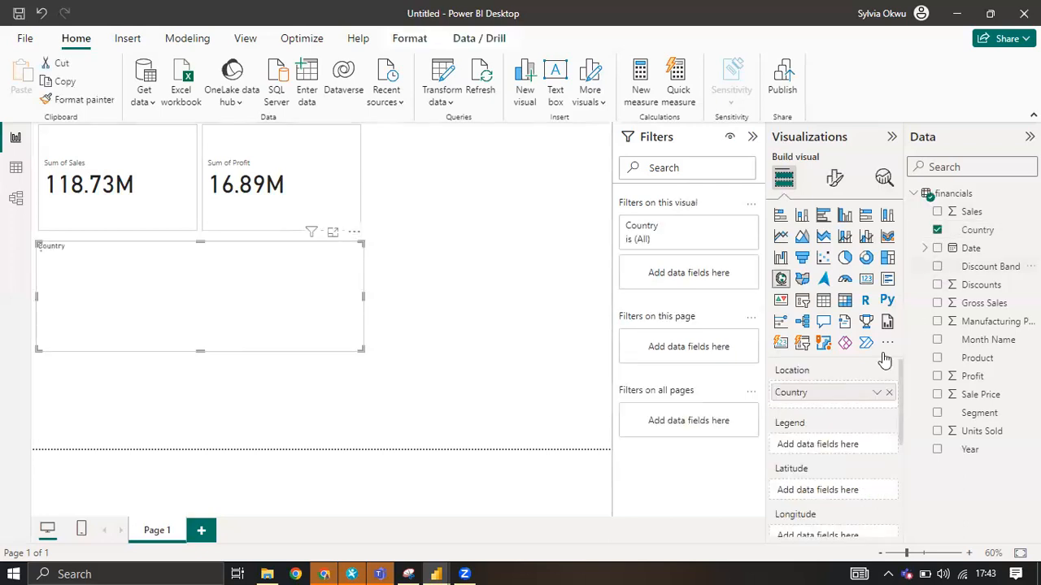
click(803, 301)
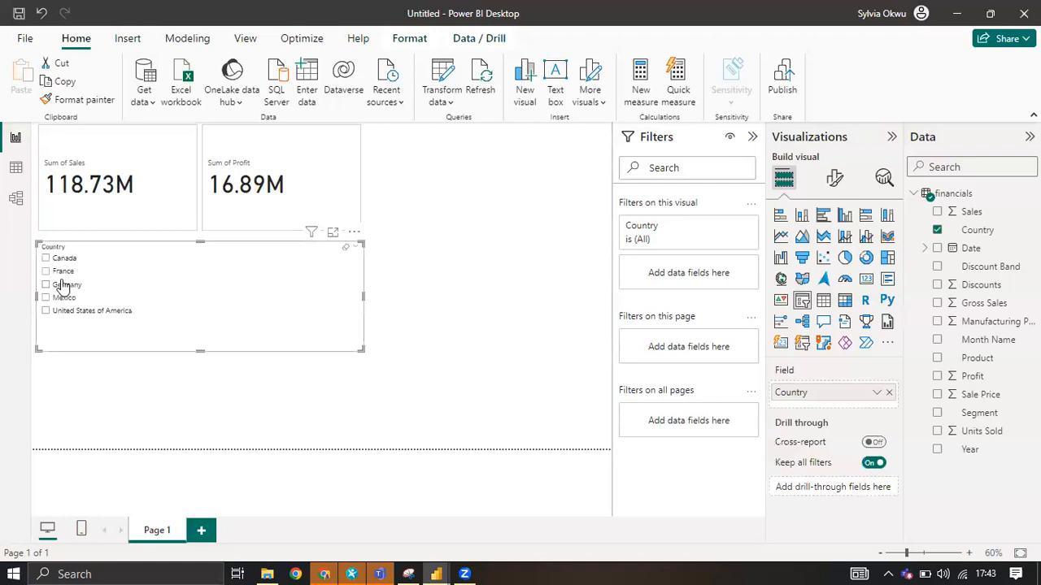
click(45, 259)
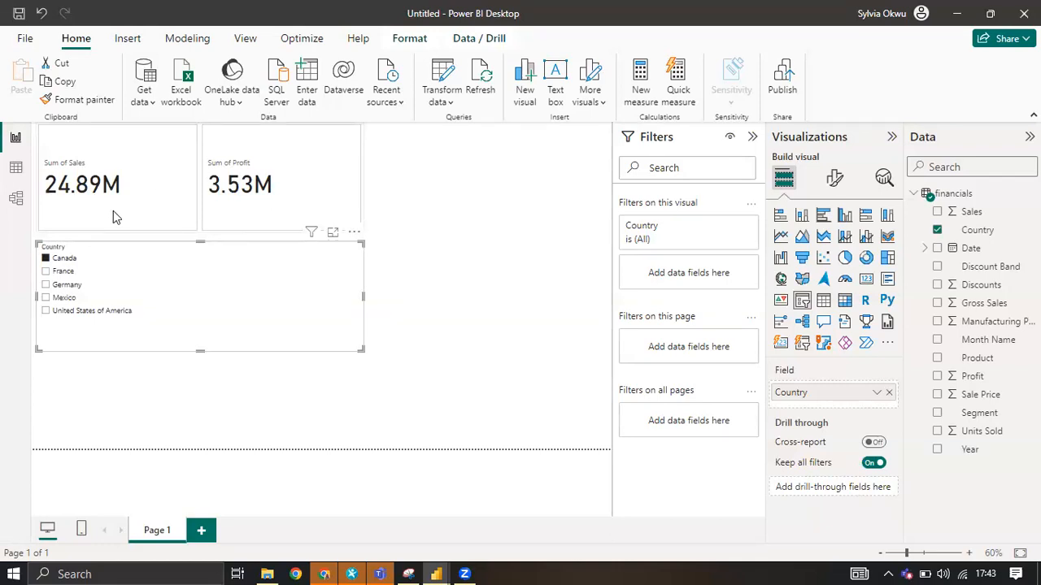
click(66, 275)
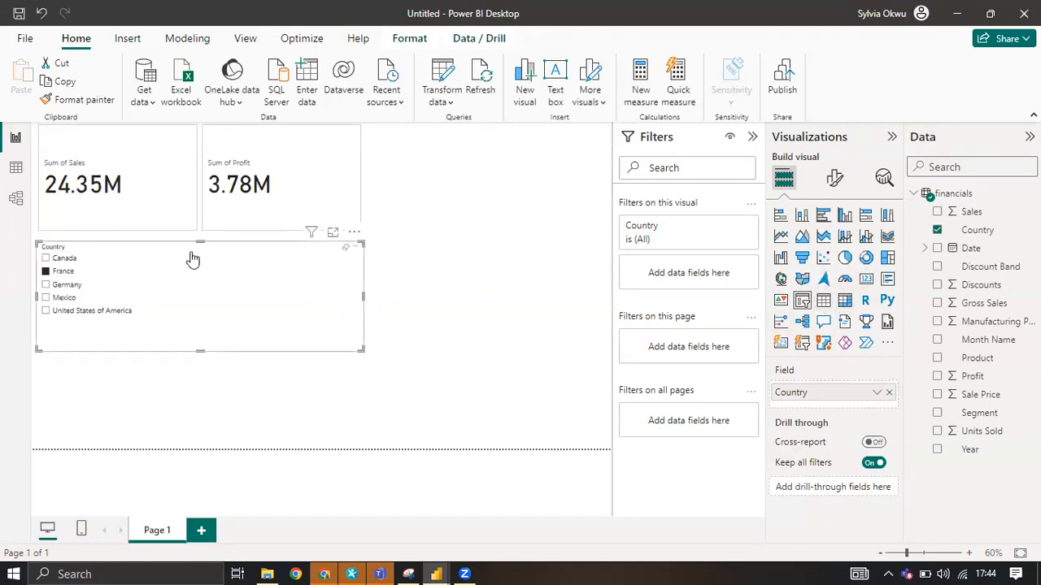
drag(196, 247, 398, 130)
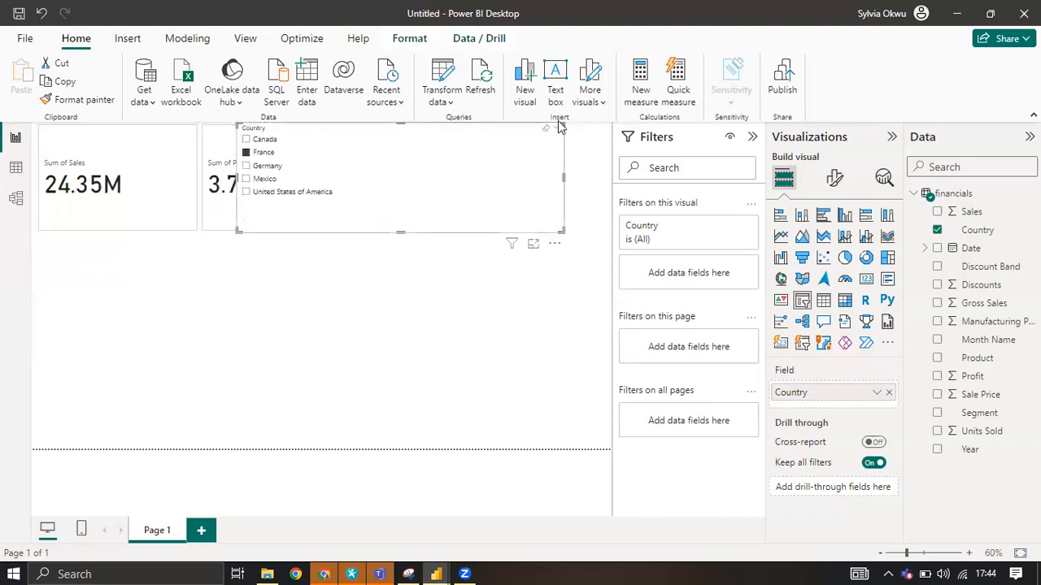
click(554, 246)
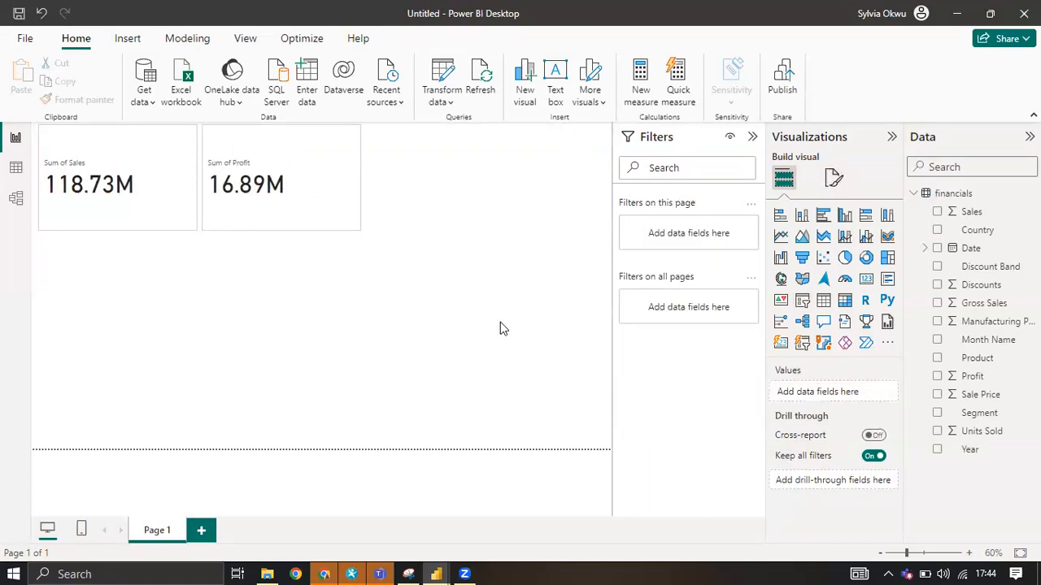
key(ctrl+z)
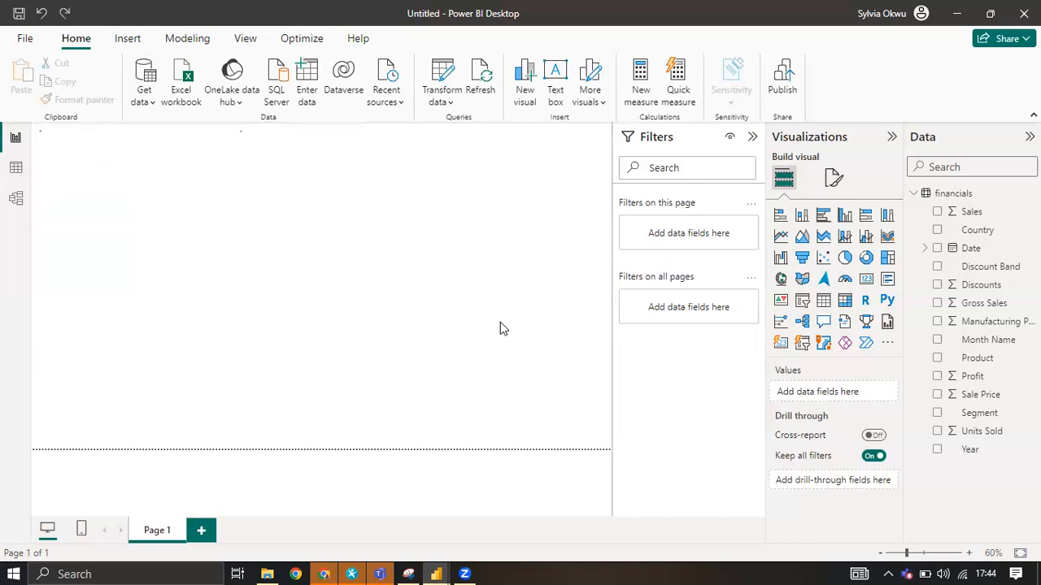
click(424, 319)
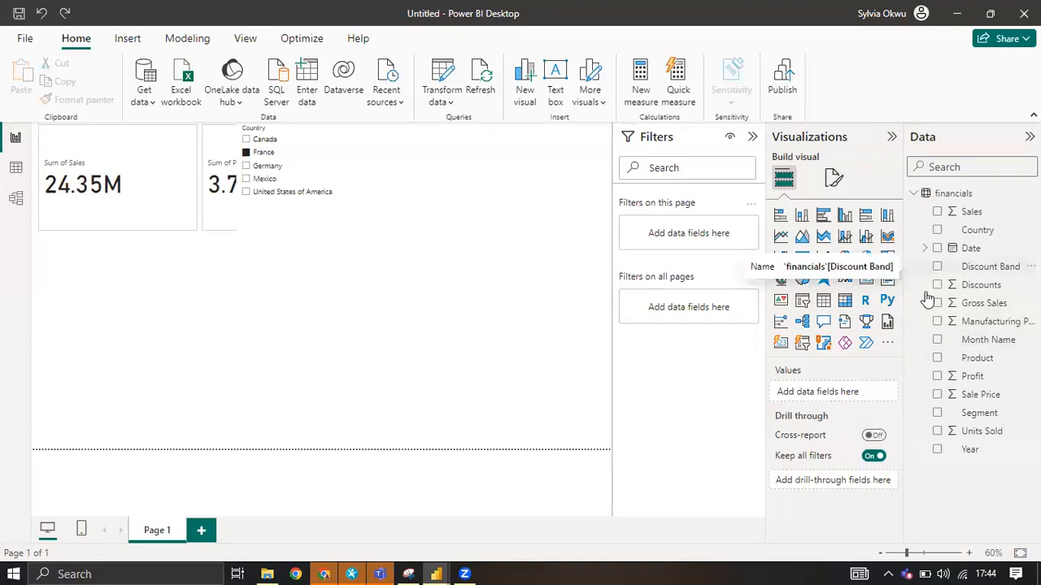
Add a table below the cards with Year, Country and Sales as columns.
click(824, 300)
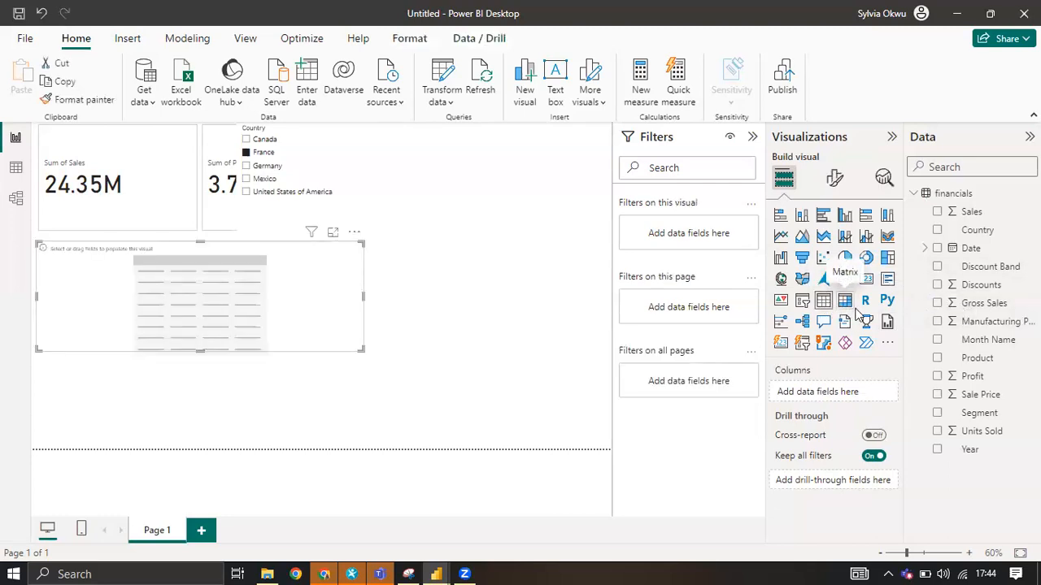
click(938, 449)
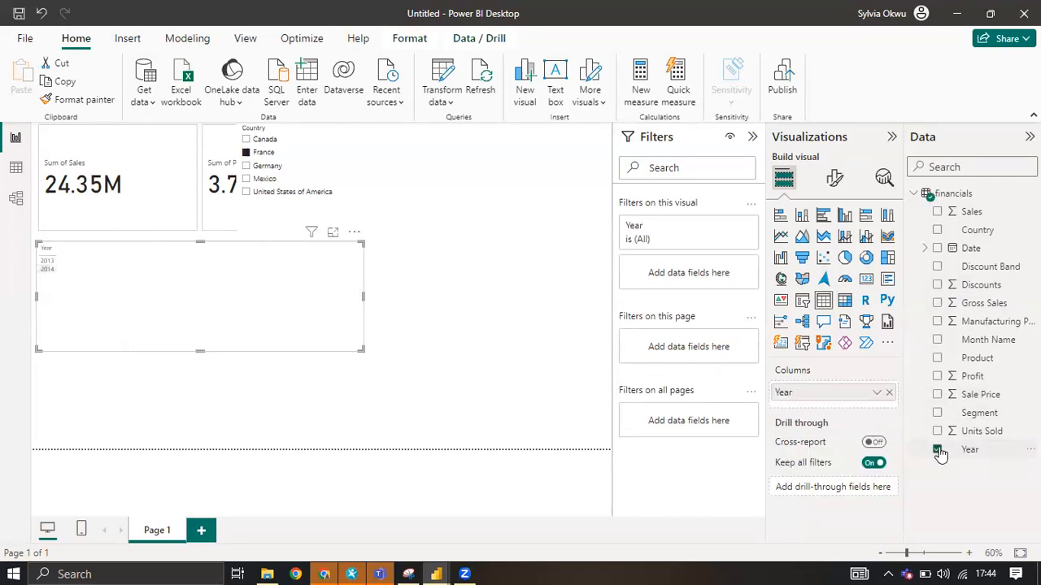
click(937, 231)
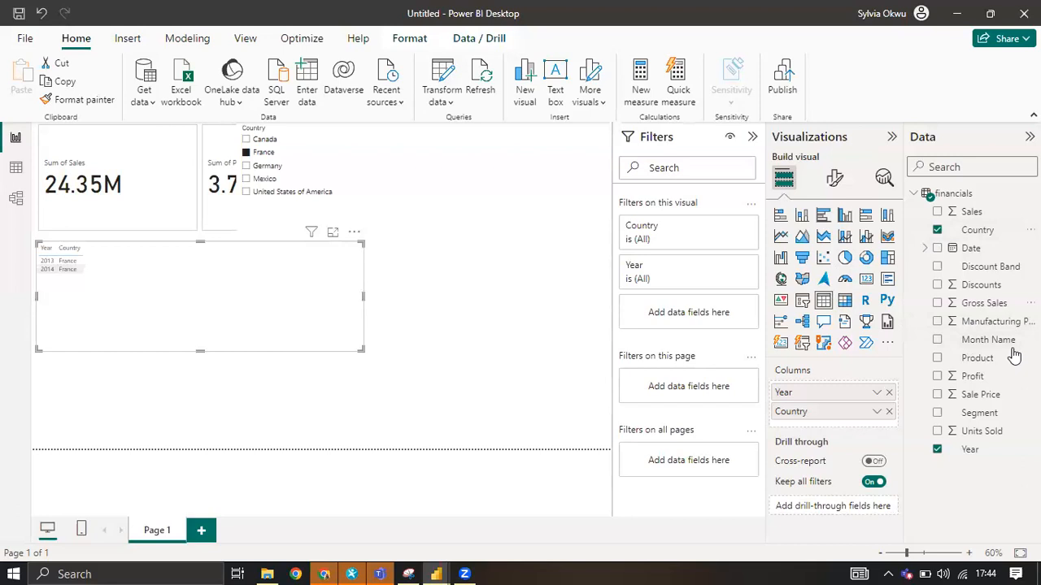
click(938, 213)
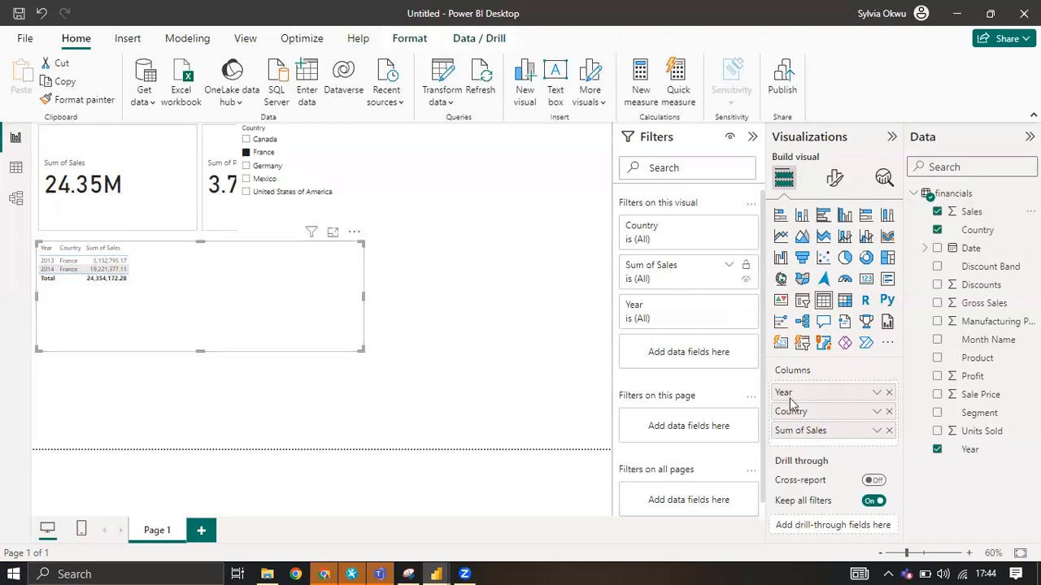
Try Discounts as an extra table column, and replace it with Discount Band.
click(936, 286)
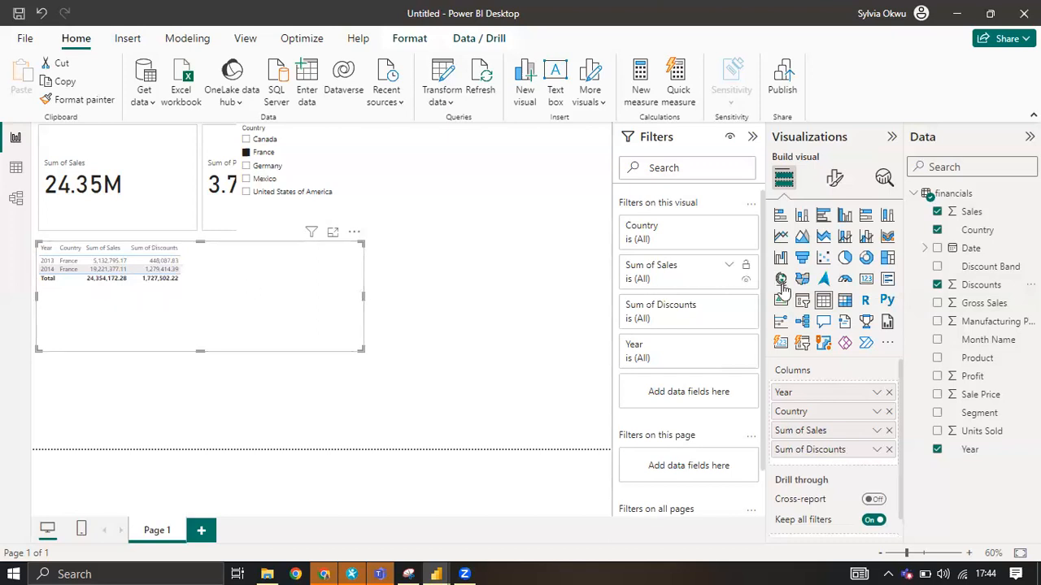
click(937, 285)
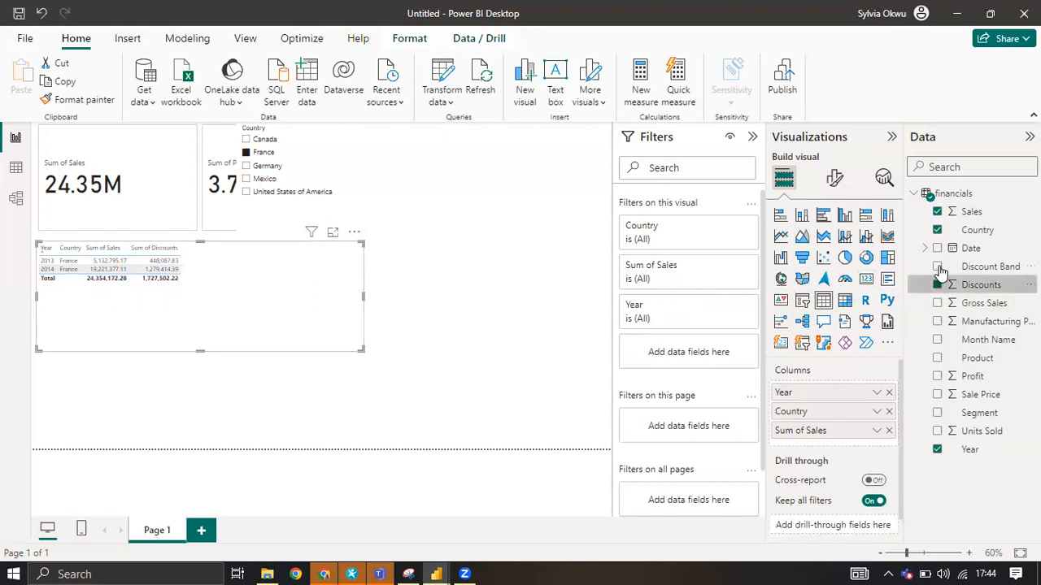
click(937, 267)
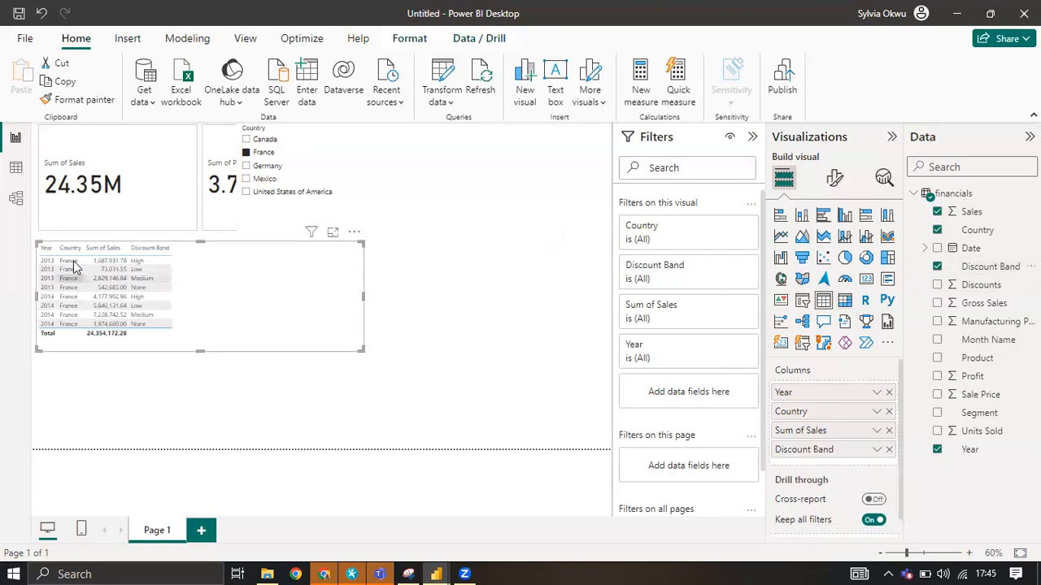
Clear the France selection in the Country slicer and remove Discount Band from the table.
click(248, 156)
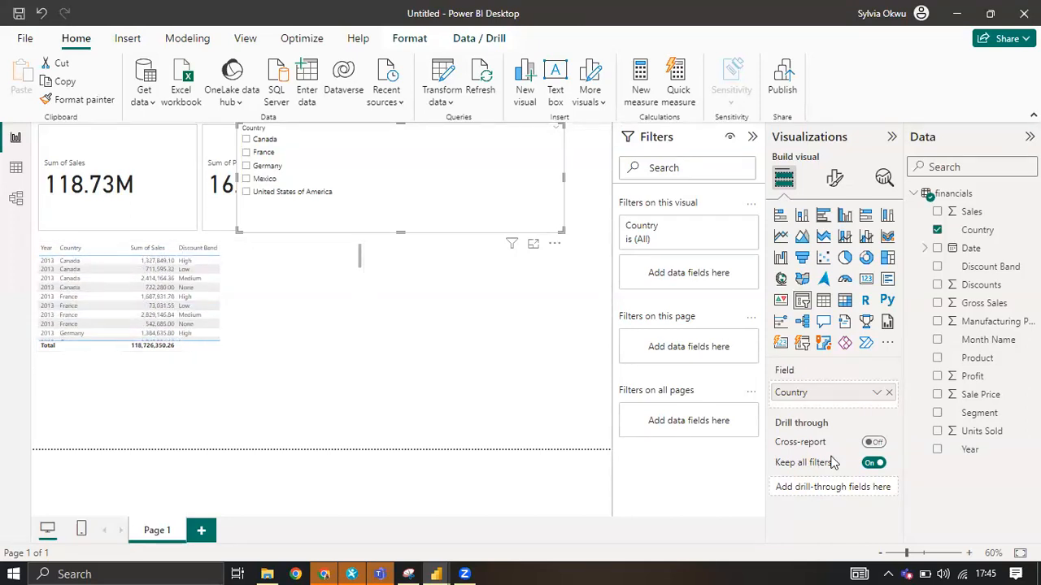
click(242, 314)
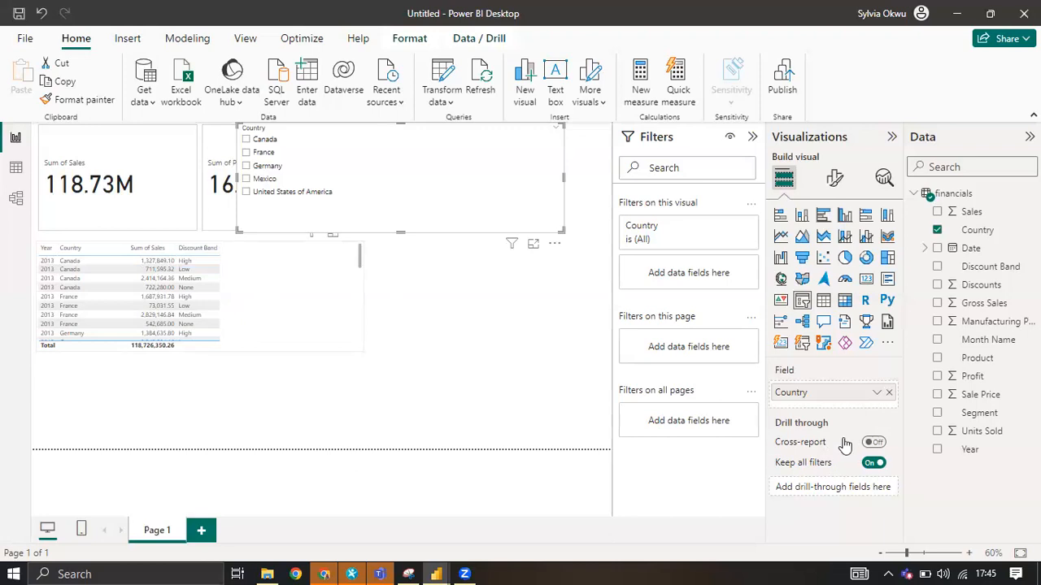
click(888, 450)
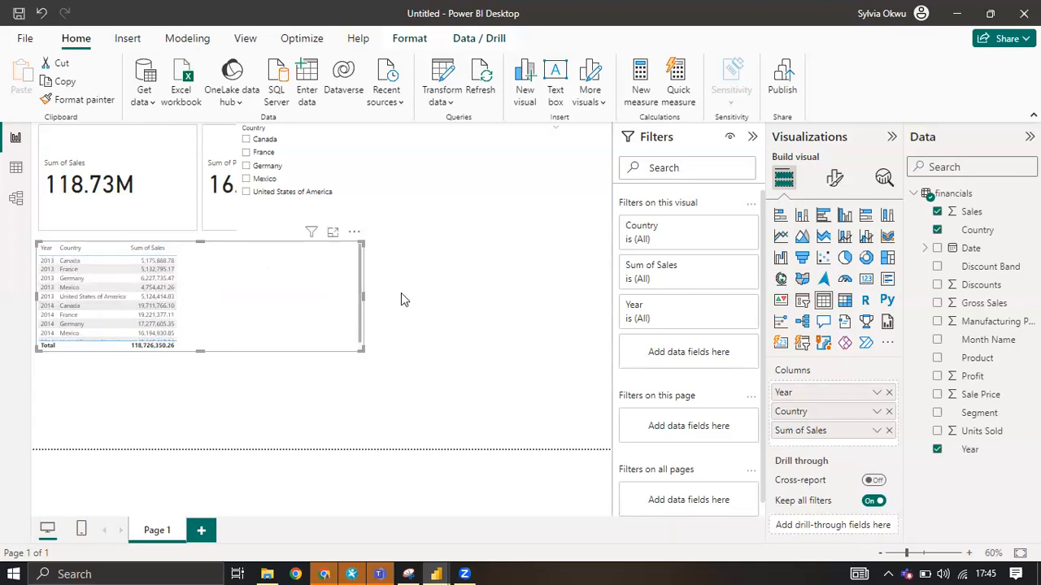
Narrow the table, and preview it as a matrix across its country columns before converting it back to a table.
drag(363, 295, 221, 305)
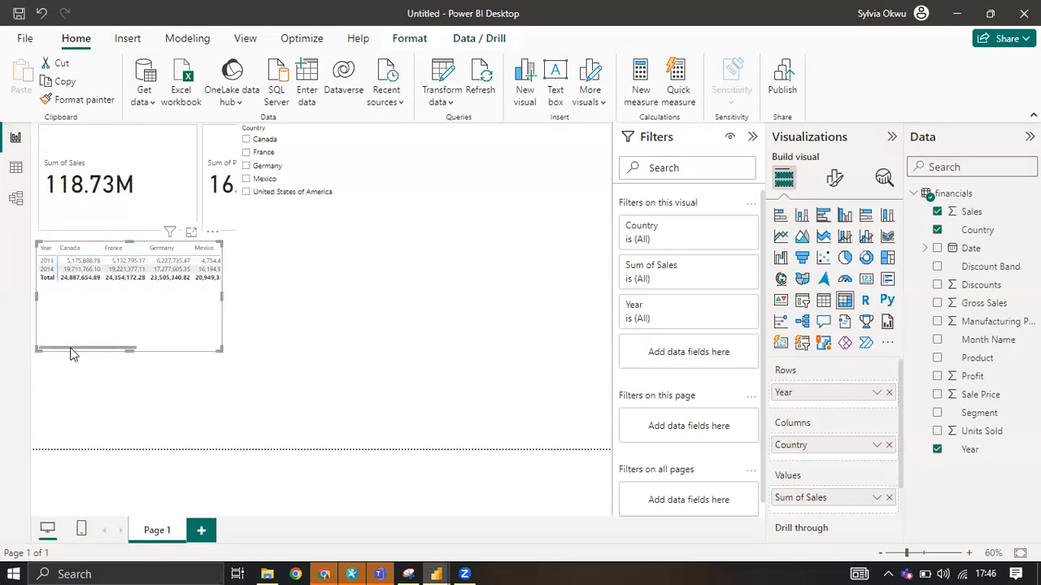
drag(72, 350, 211, 350)
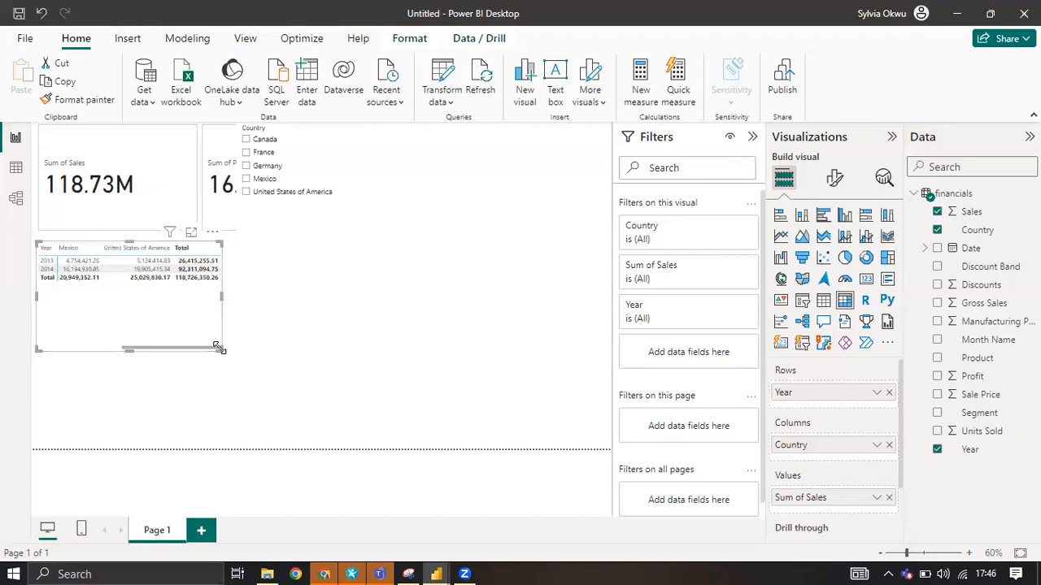
drag(193, 358, 49, 362)
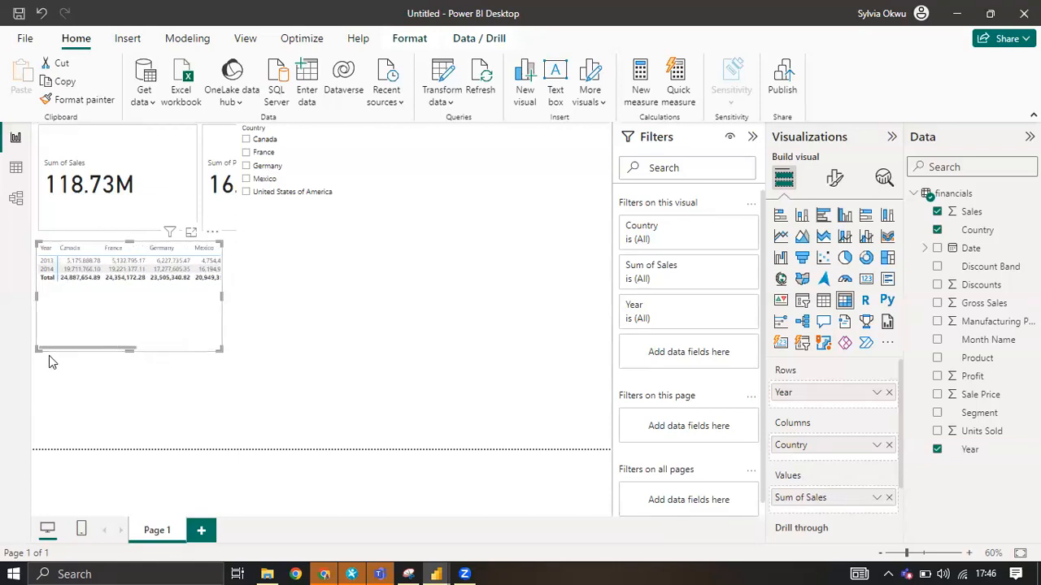
click(823, 301)
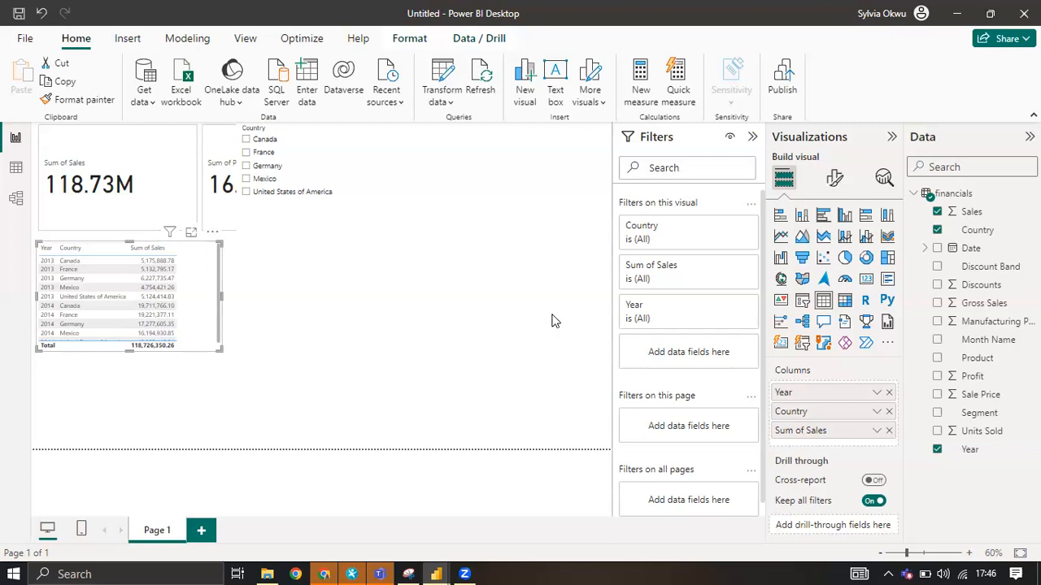
click(430, 297)
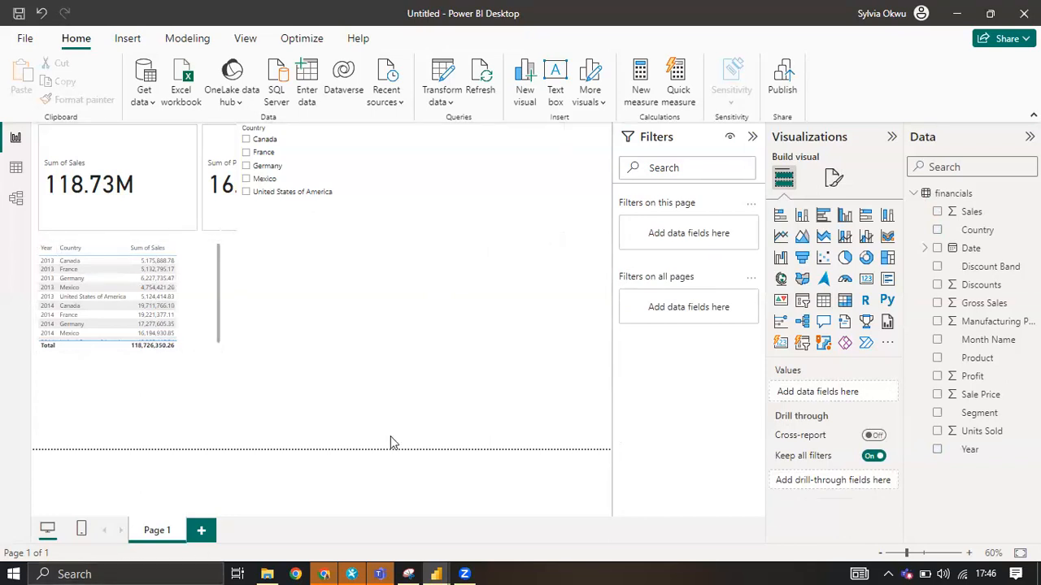
Switch to the pokemon tutorial report and add a new blank page, checking the Type Distribution page for reference.
mouse_move(436, 569)
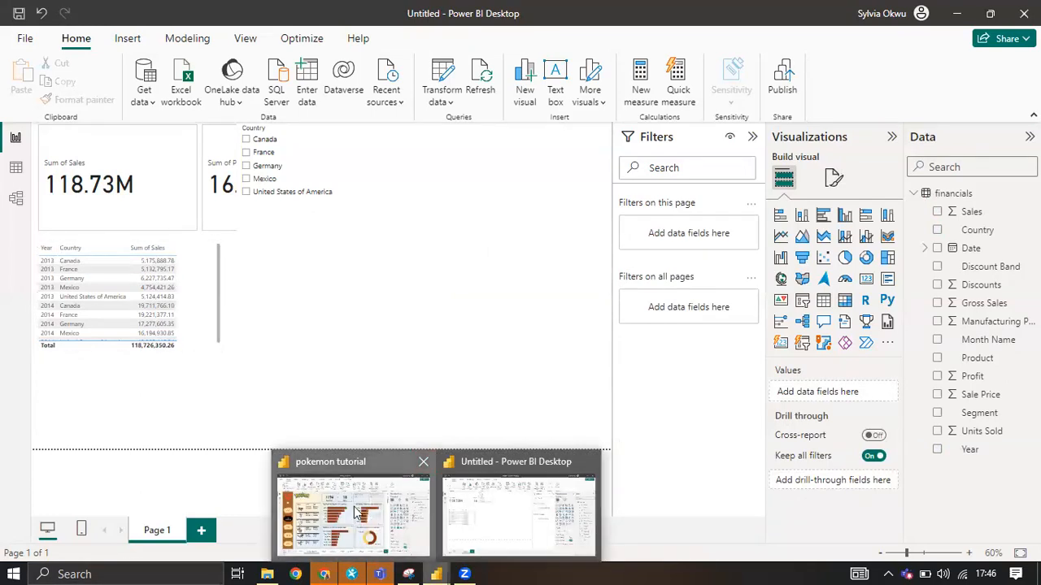
click(356, 511)
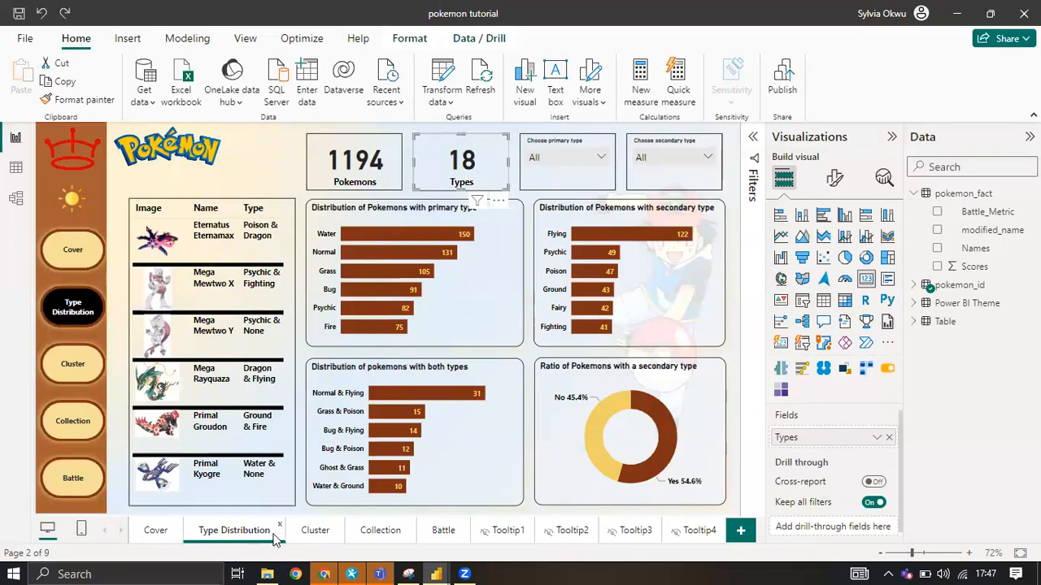
click(739, 534)
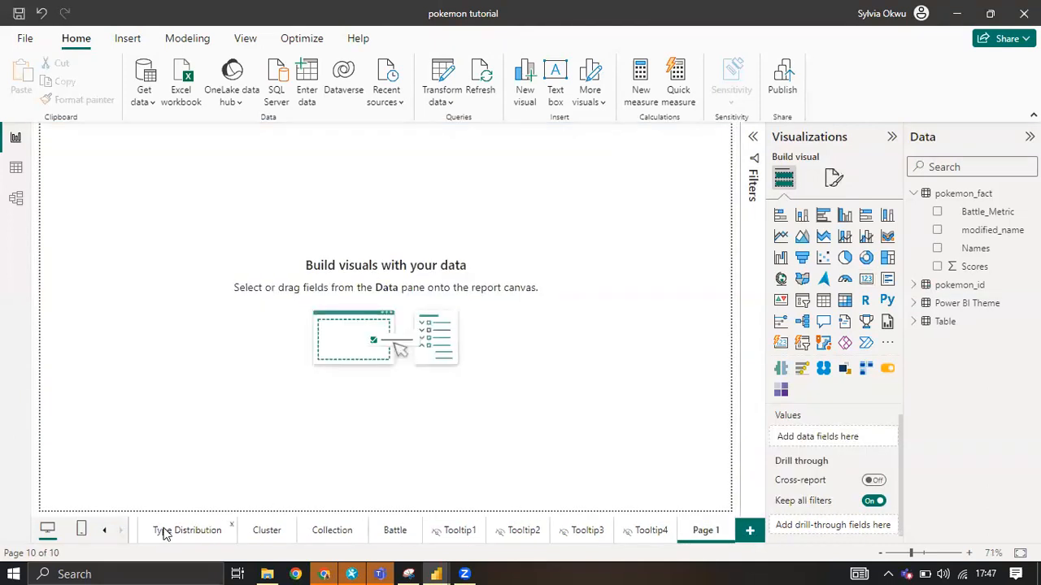
click(165, 531)
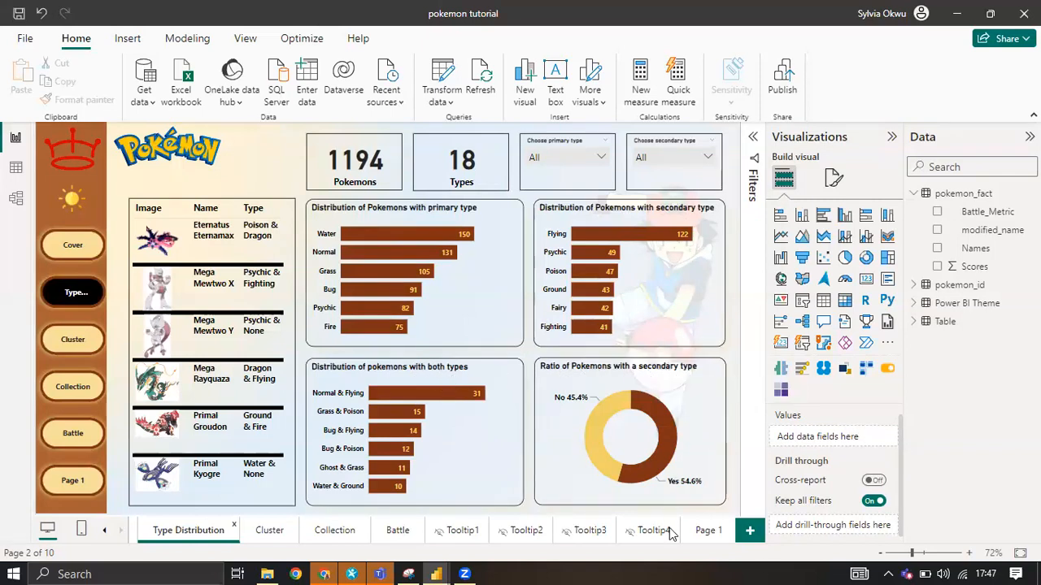
click(706, 530)
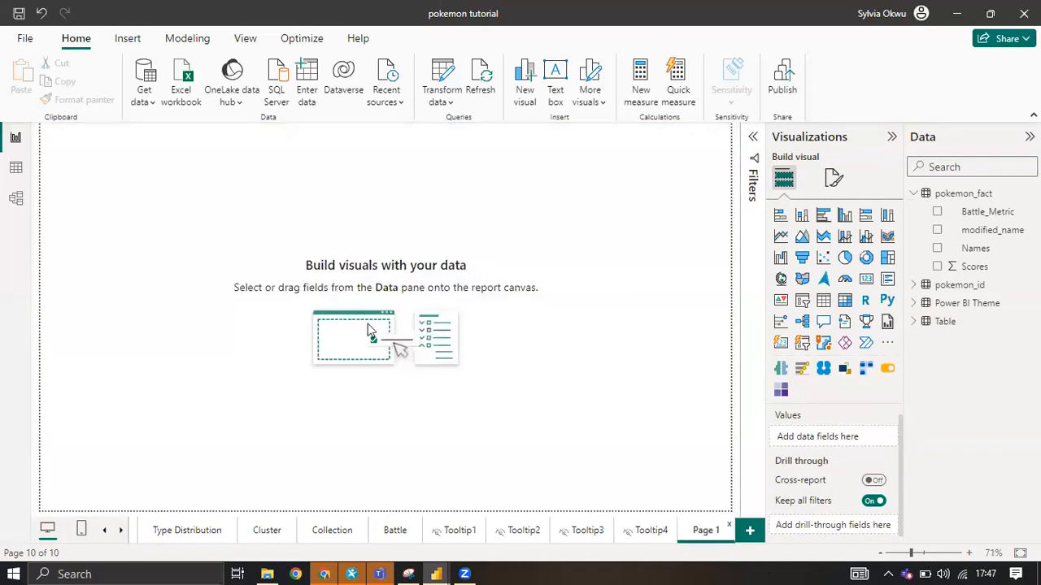
Add a stacked bar chart of the count of pokemon_fact Names by Type1, and make it wider and slightly shorter.
click(781, 216)
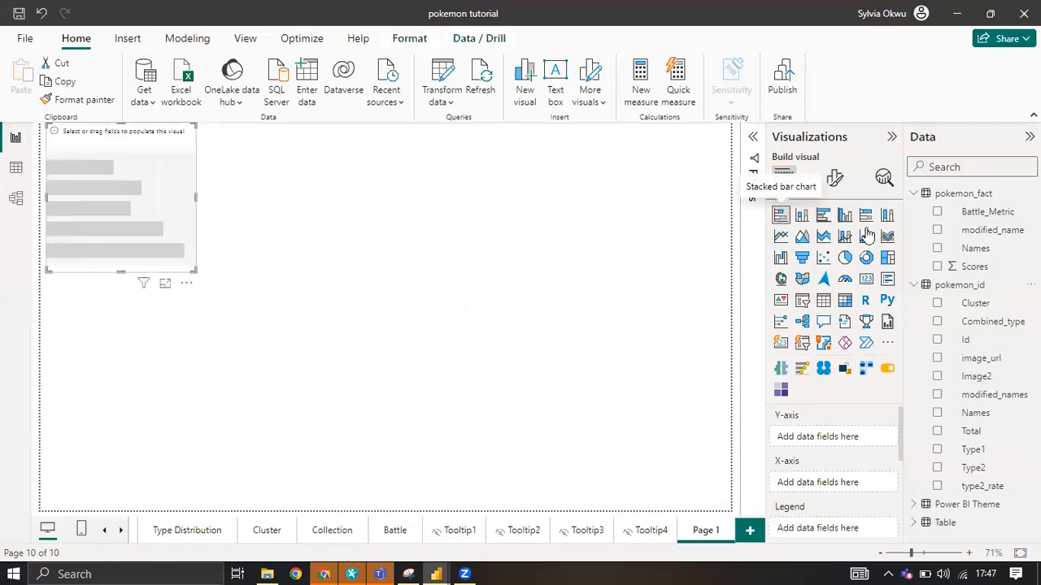
click(937, 449)
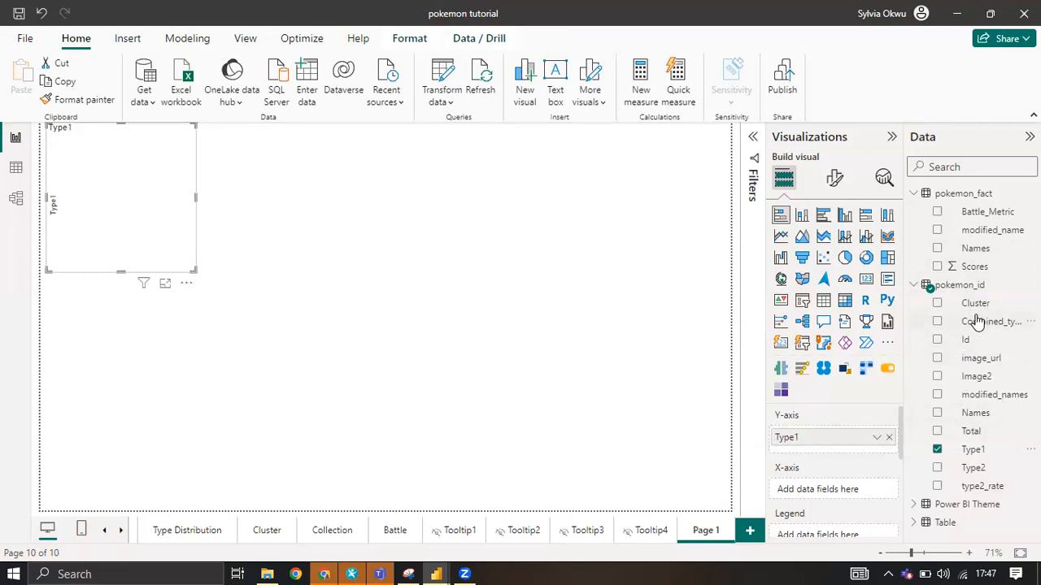
click(937, 248)
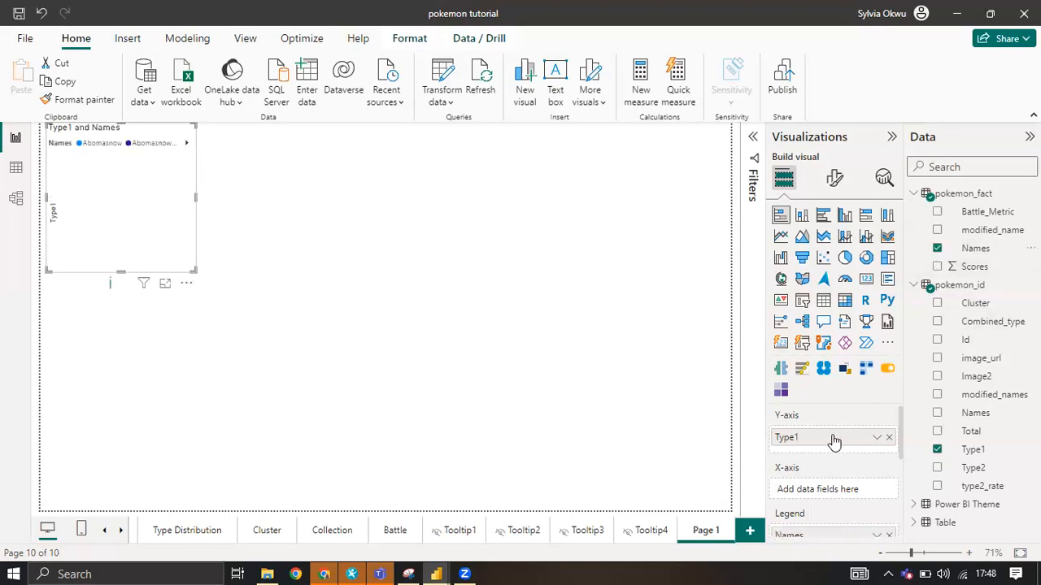
scroll(822, 455, down, 1)
drag(816, 497, 817, 455)
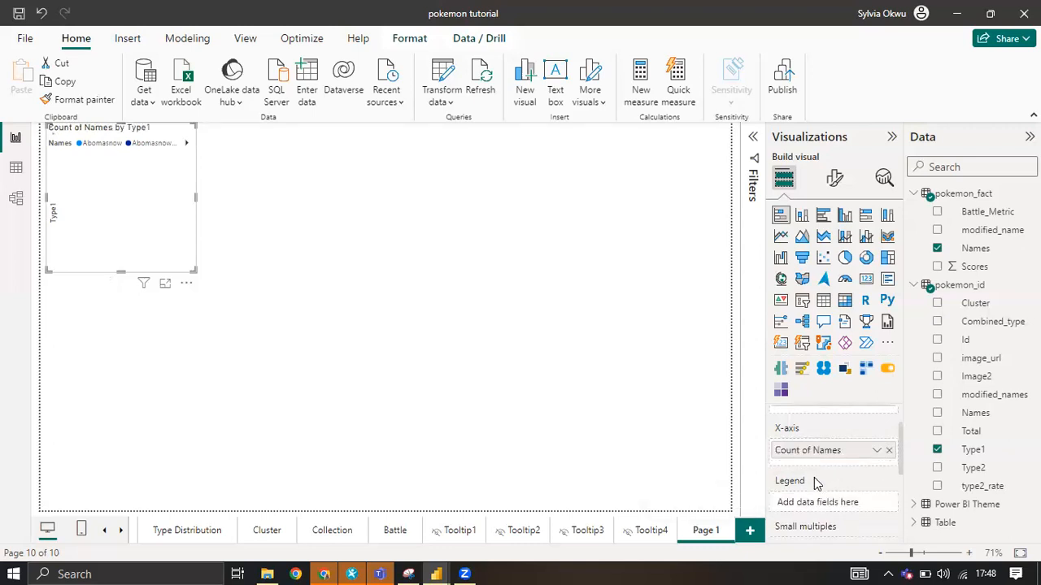
scroll(816, 481, up, 1)
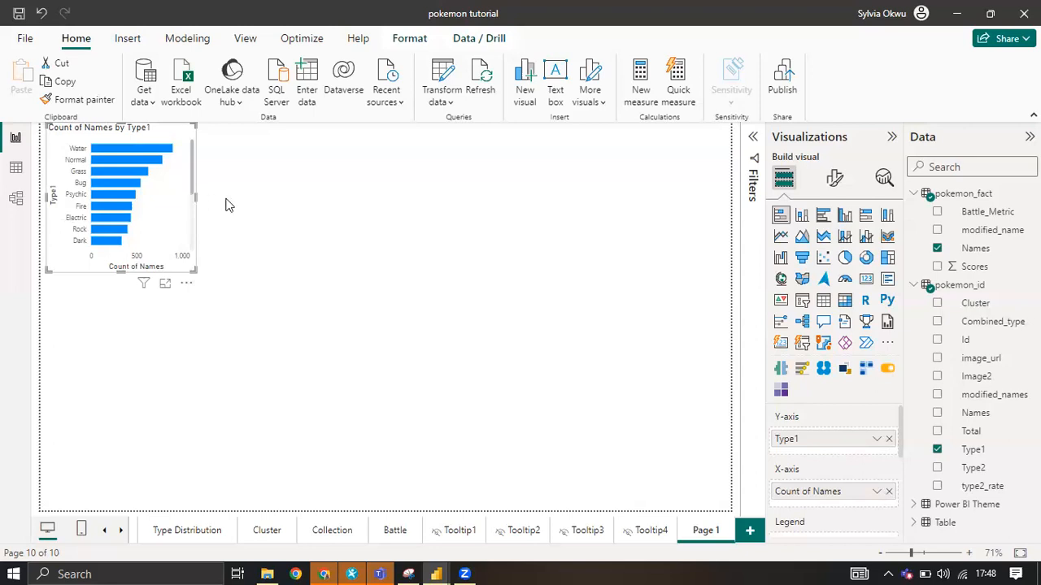
drag(195, 197, 282, 209)
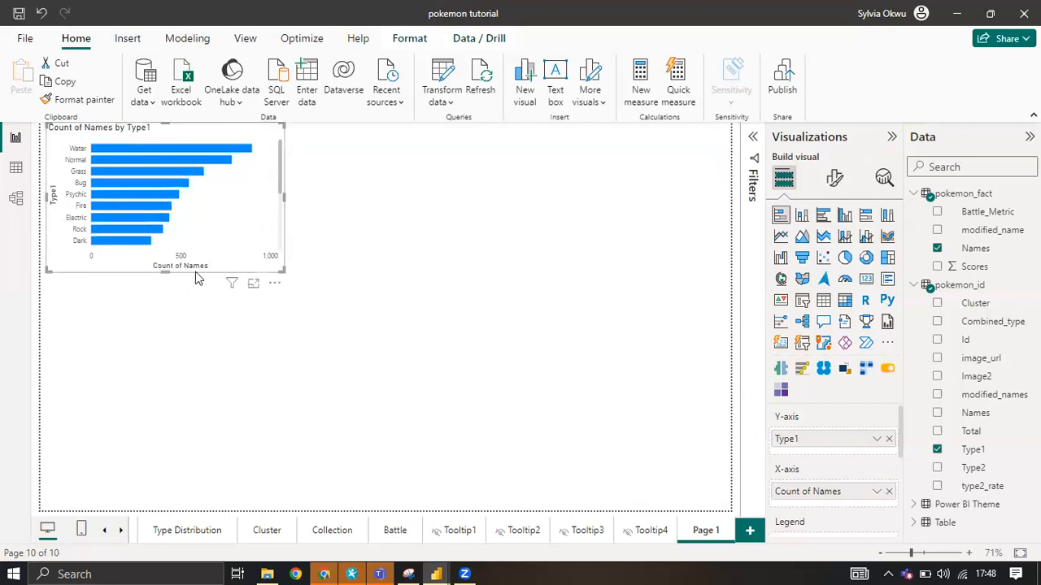
drag(164, 272, 163, 258)
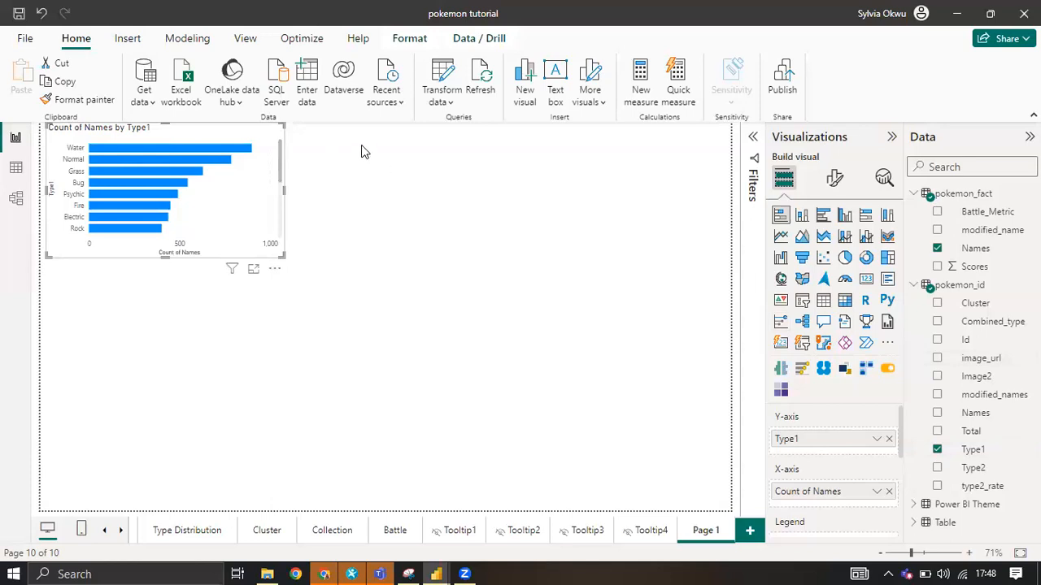
Add a second stacked bar chart of the count of pokemon_fact Names by Type2, and arrange both charts side by side.
click(782, 217)
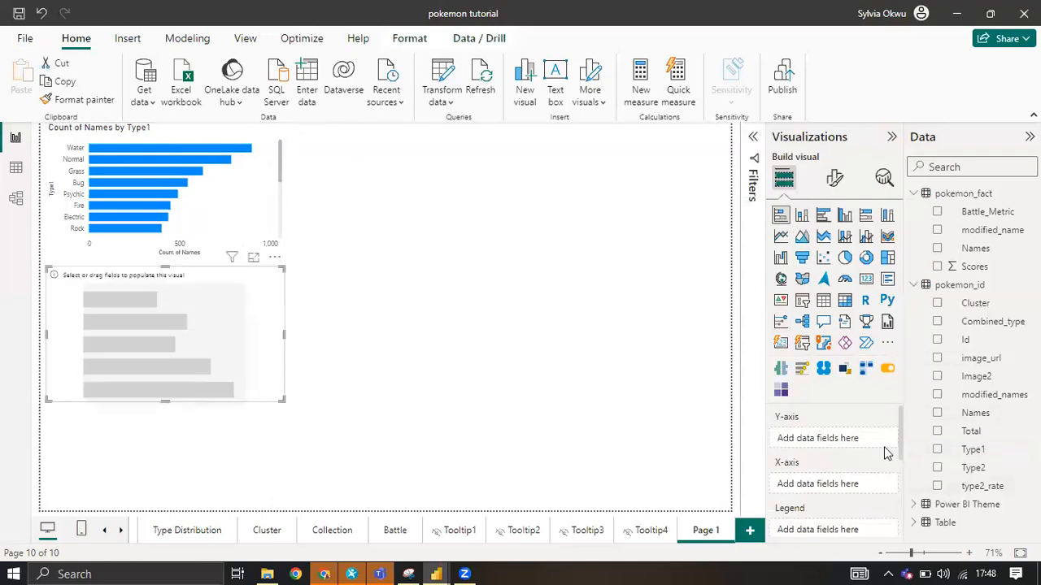
click(937, 469)
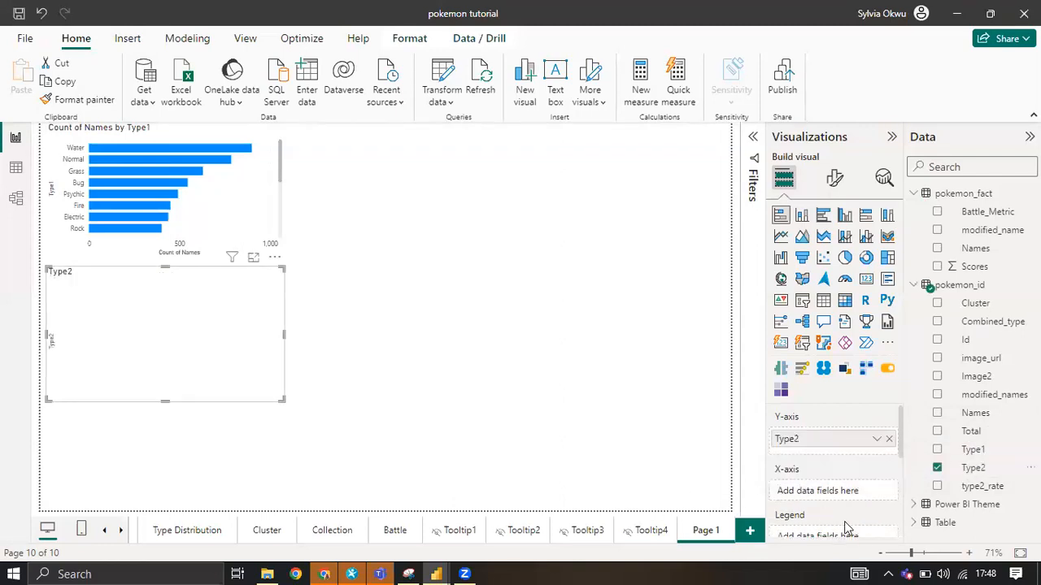
click(937, 249)
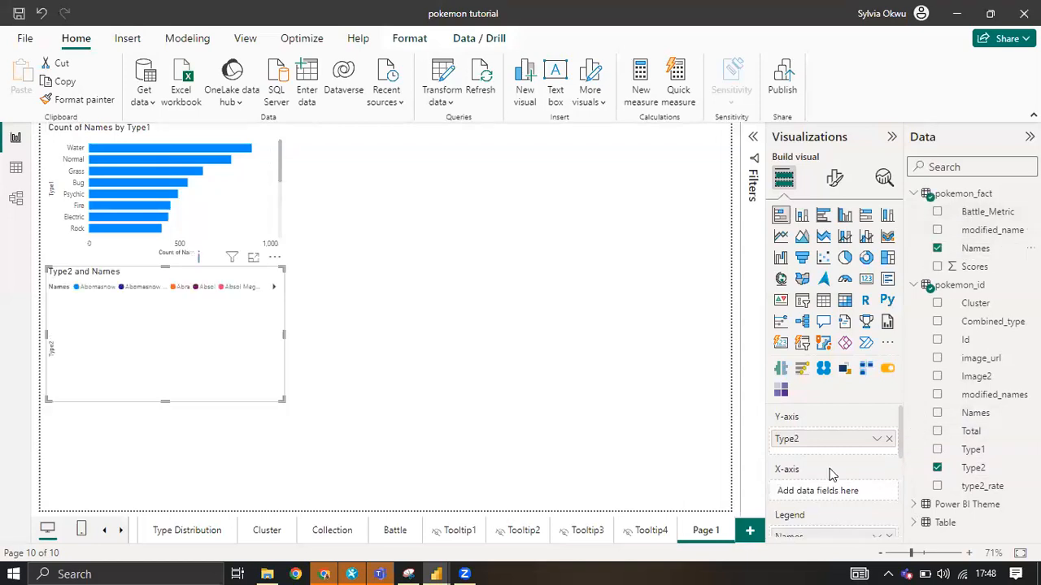
scroll(831, 475, down, 2)
drag(801, 498, 773, 448)
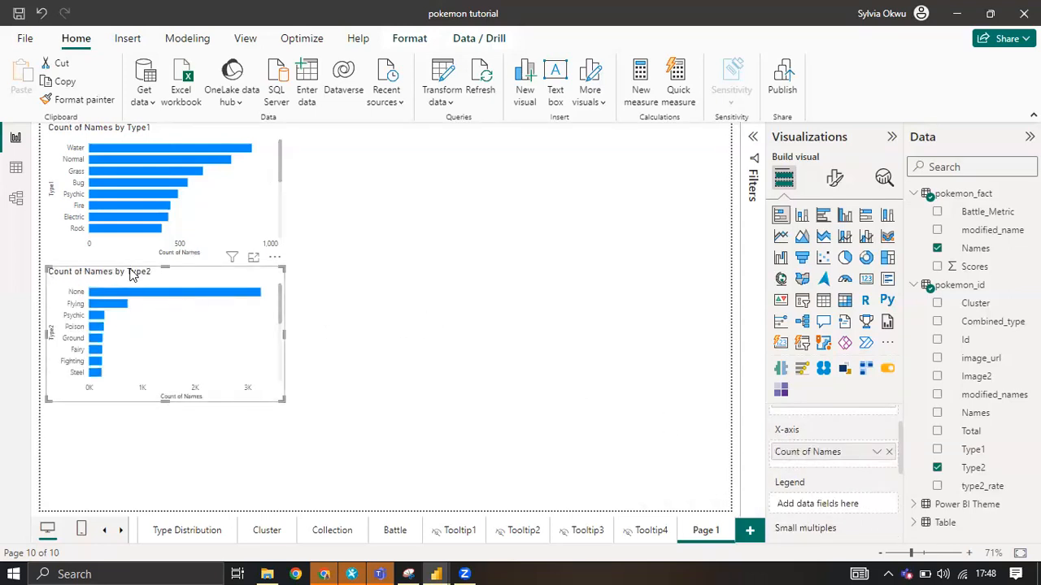
drag(138, 278, 497, 193)
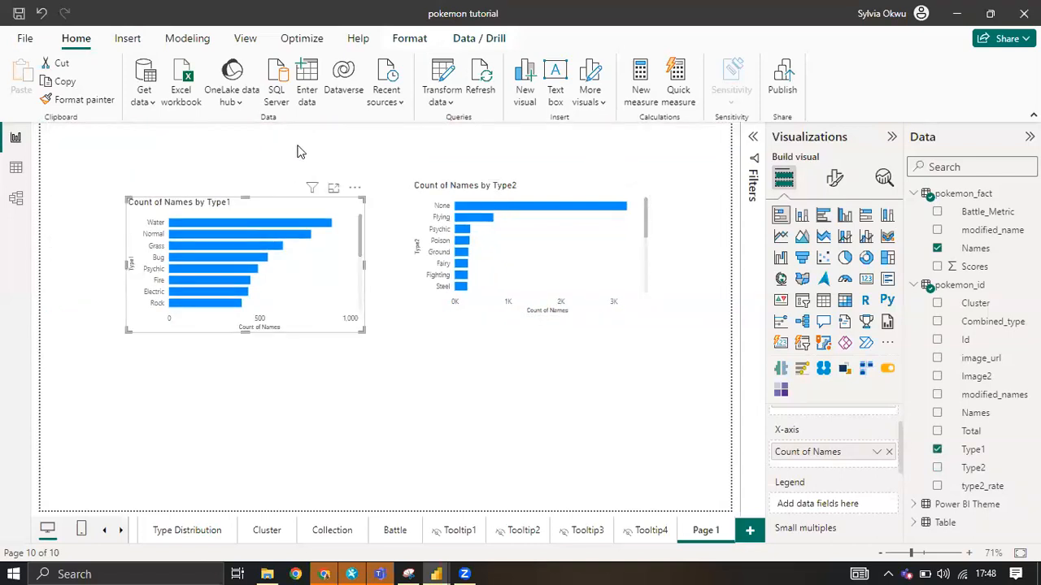
click(409, 379)
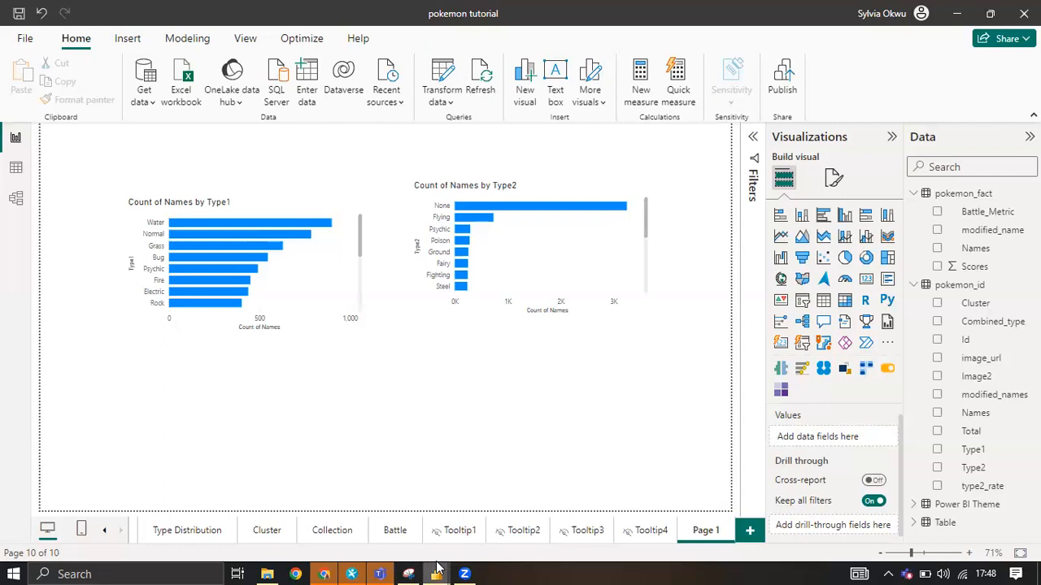
Switch to the untitled financials report and return to the pokemon tutorial report.
mouse_move(437, 570)
click(451, 529)
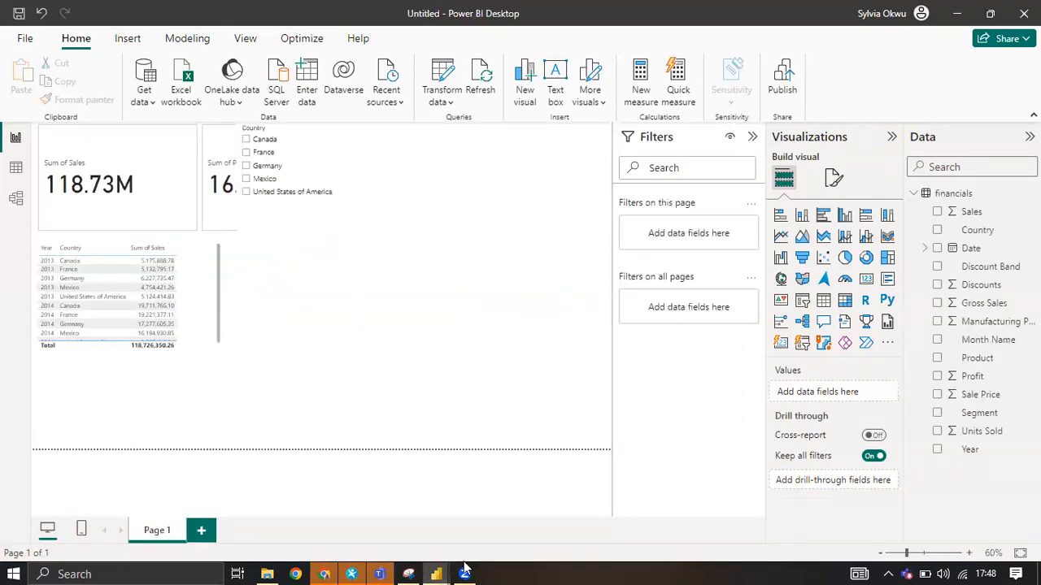
mouse_move(437, 572)
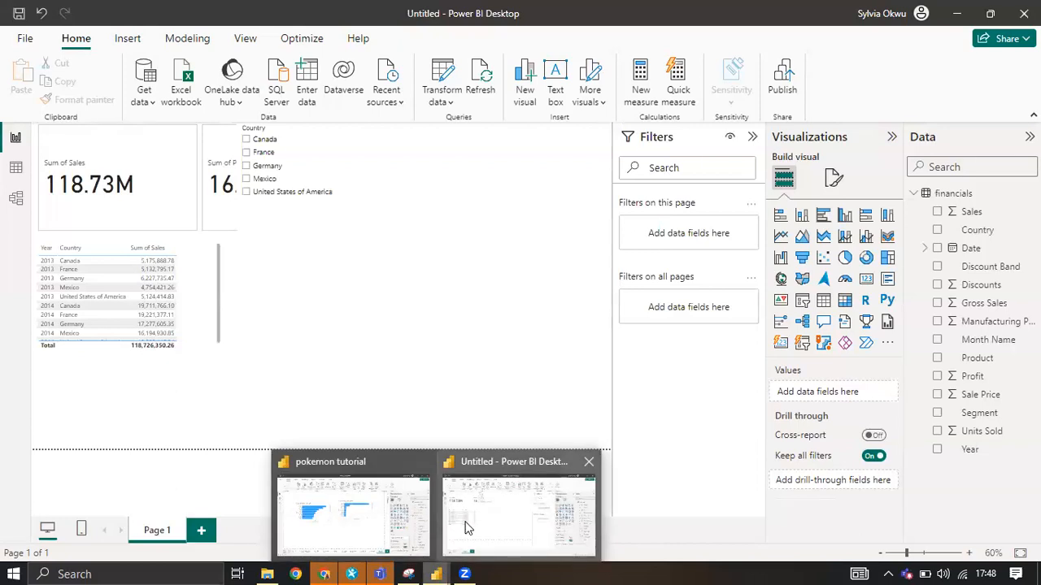
click(409, 520)
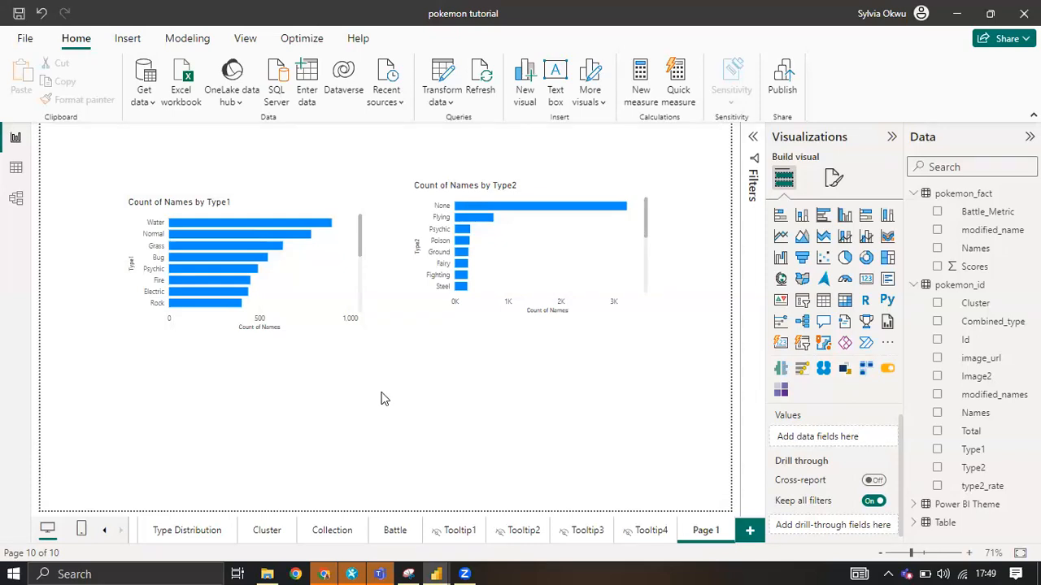
Try the Custom canvas type in the page's canvas settings and set it back to 16:9.
click(834, 178)
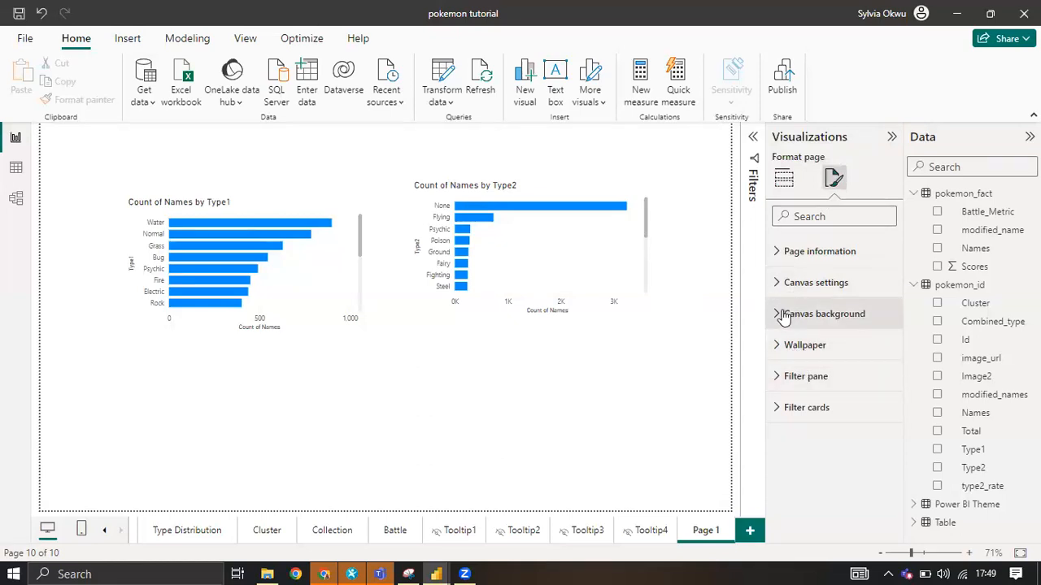
click(786, 314)
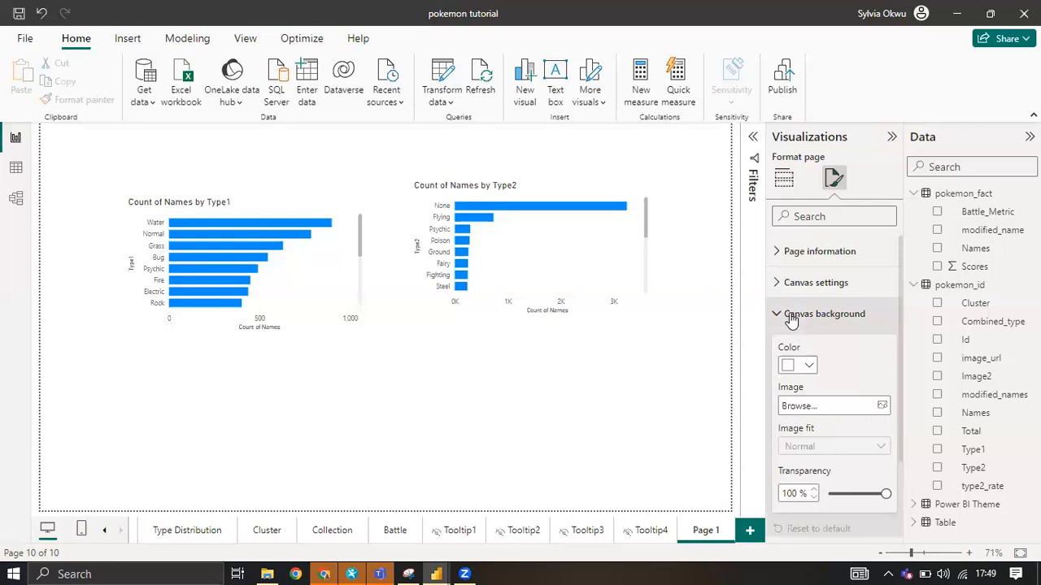
click(793, 314)
click(781, 282)
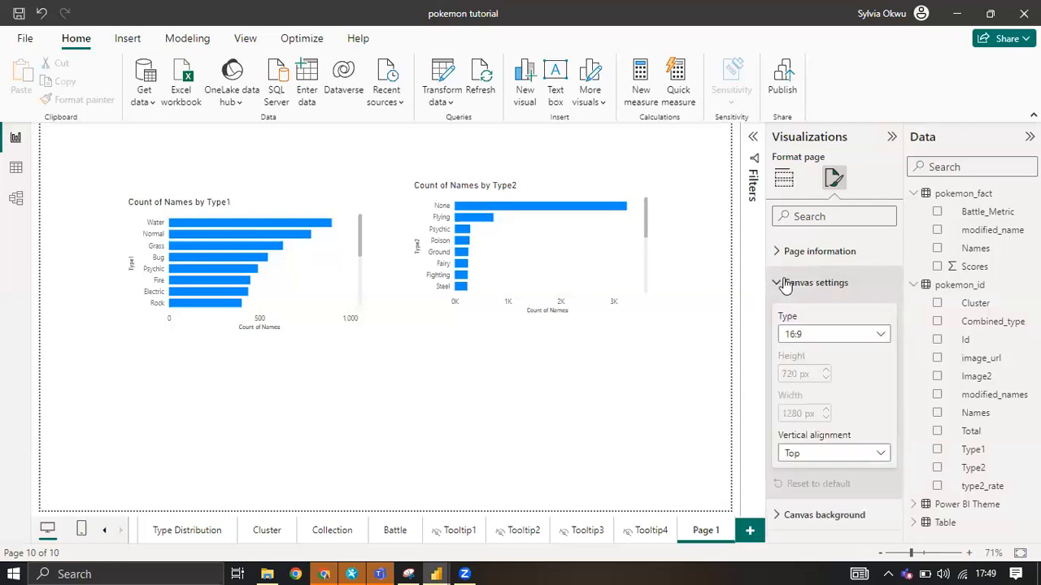
click(831, 338)
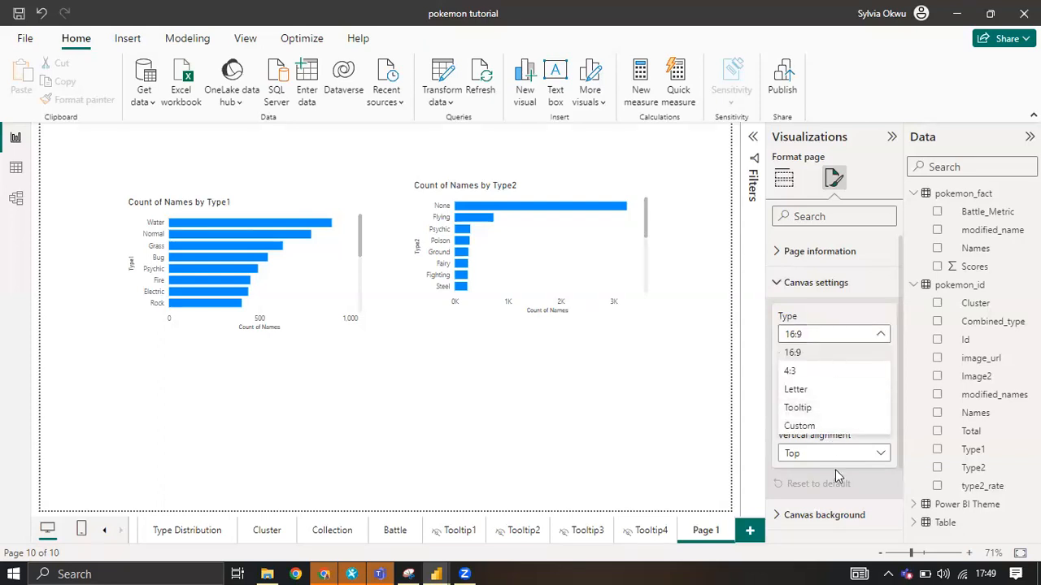
click(817, 430)
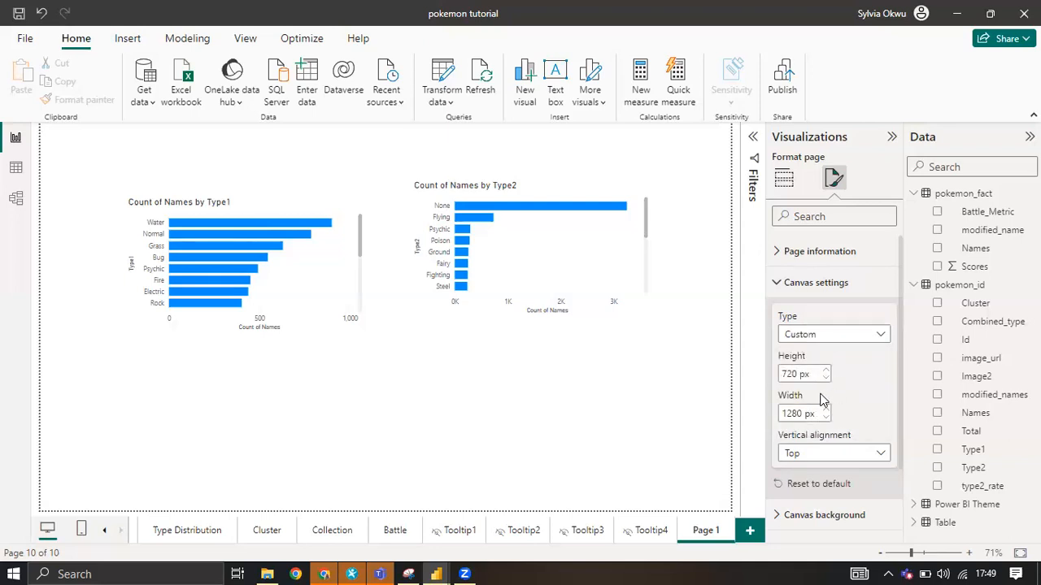
click(833, 336)
click(809, 355)
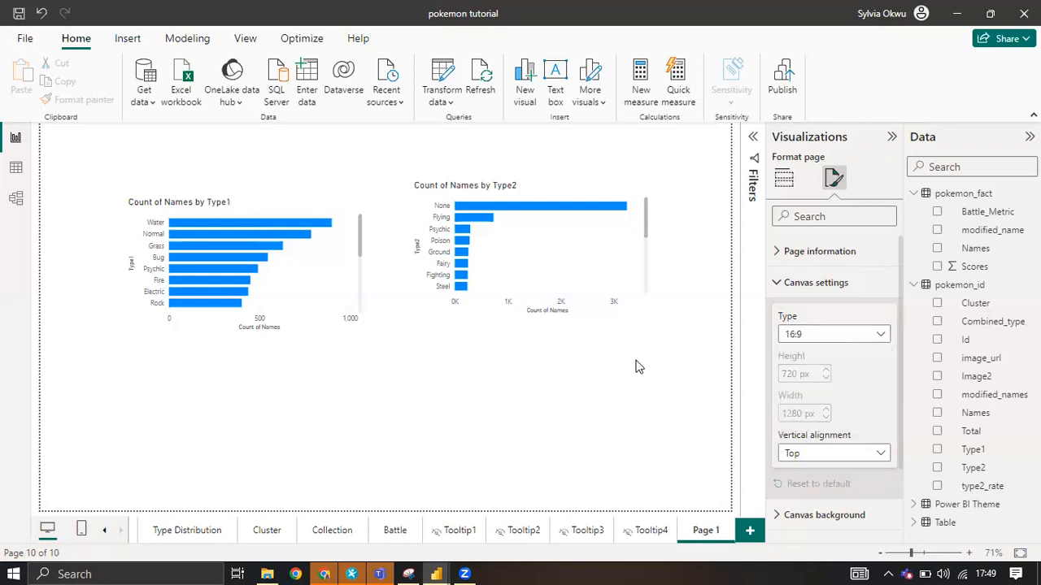
click(637, 366)
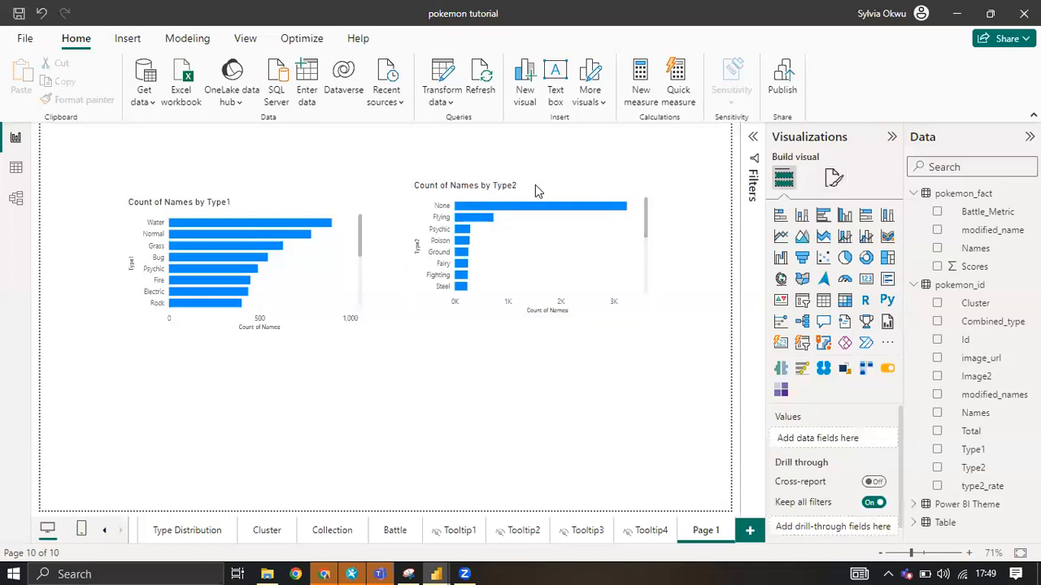
Make the Type2 bar chart slightly taller and move both charts up and toward the page's right side.
click(556, 321)
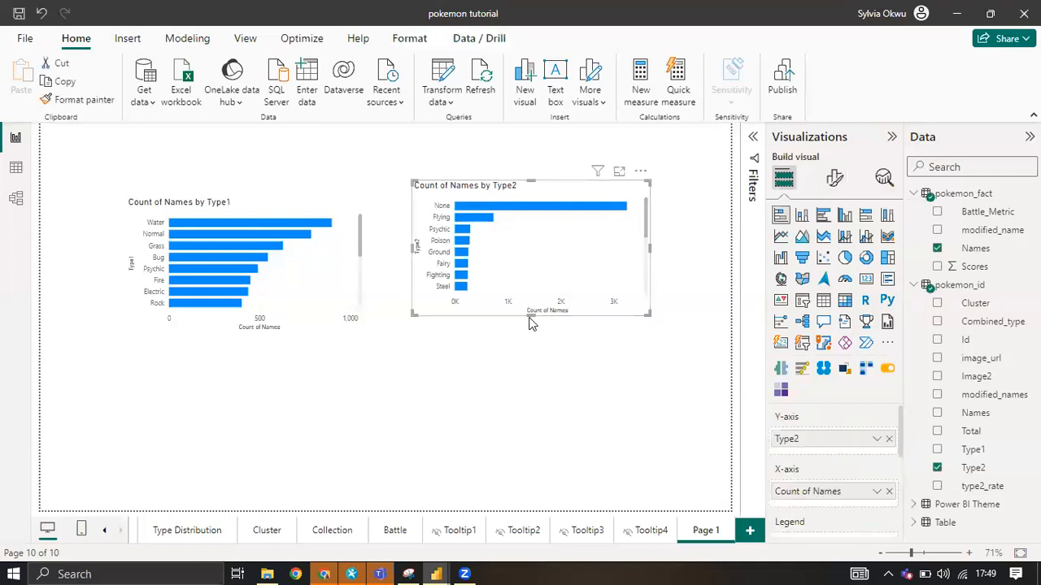
drag(533, 316, 532, 342)
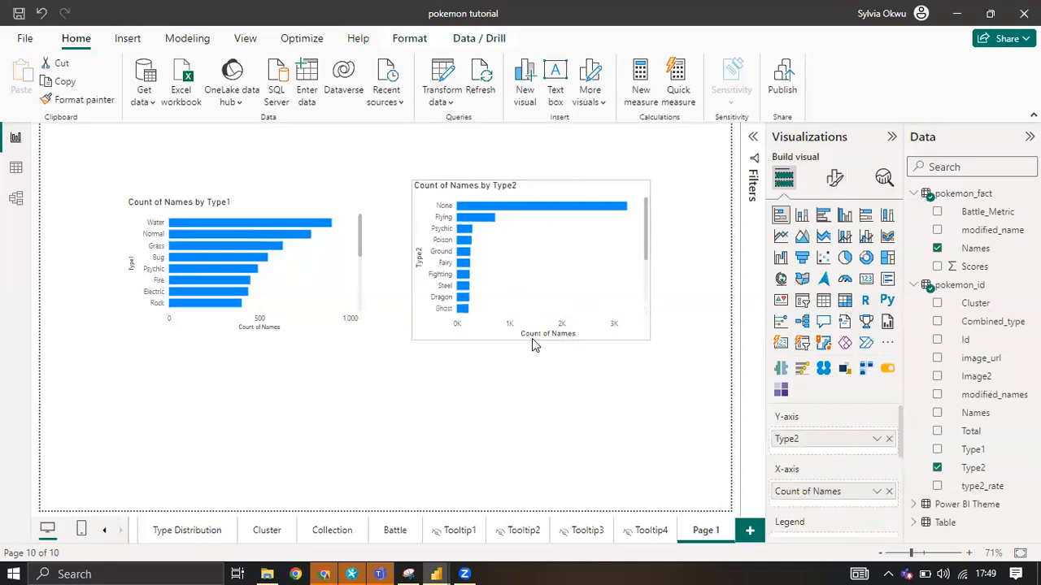
drag(546, 191, 604, 165)
drag(313, 197, 374, 159)
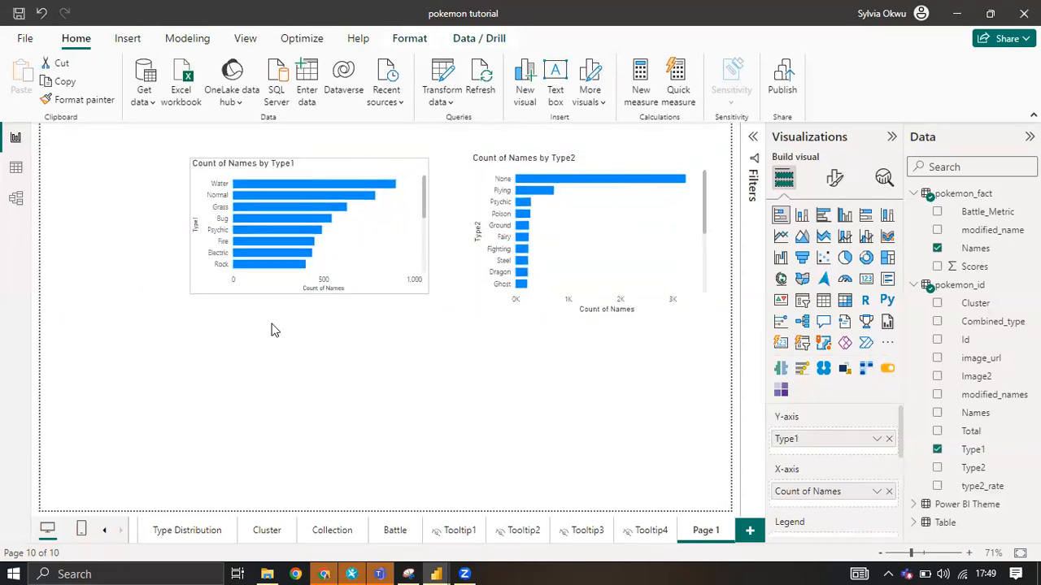
Check the Type Distribution page for reference, return to Page 1 and dismiss the Windows Security notification.
click(173, 533)
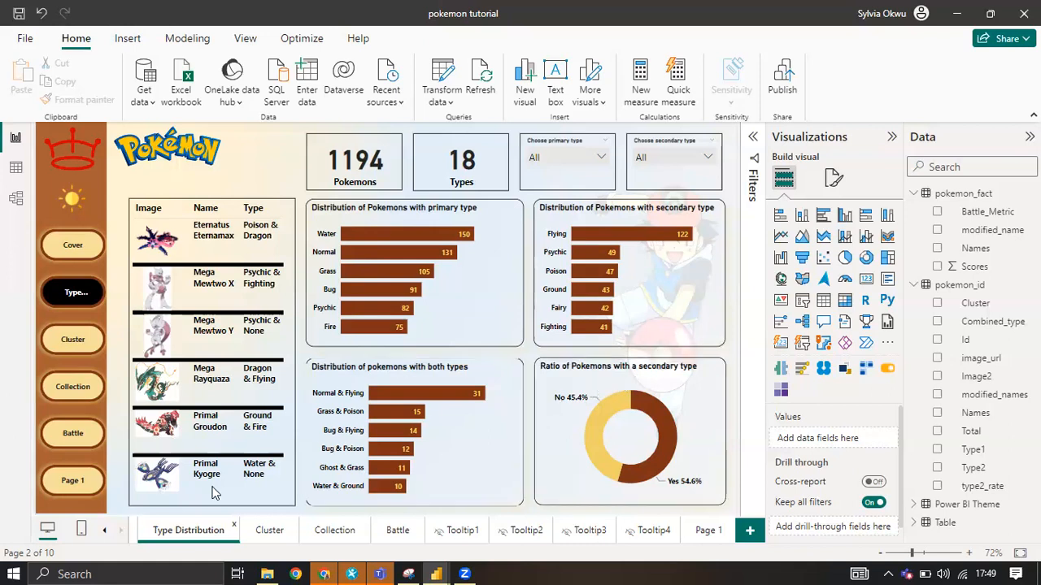
click(703, 534)
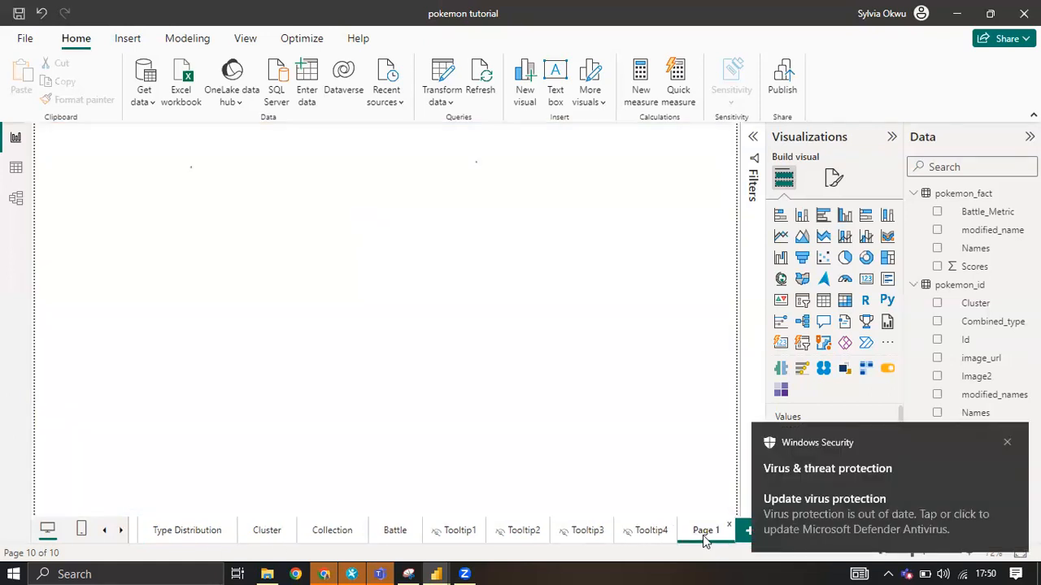
click(1008, 444)
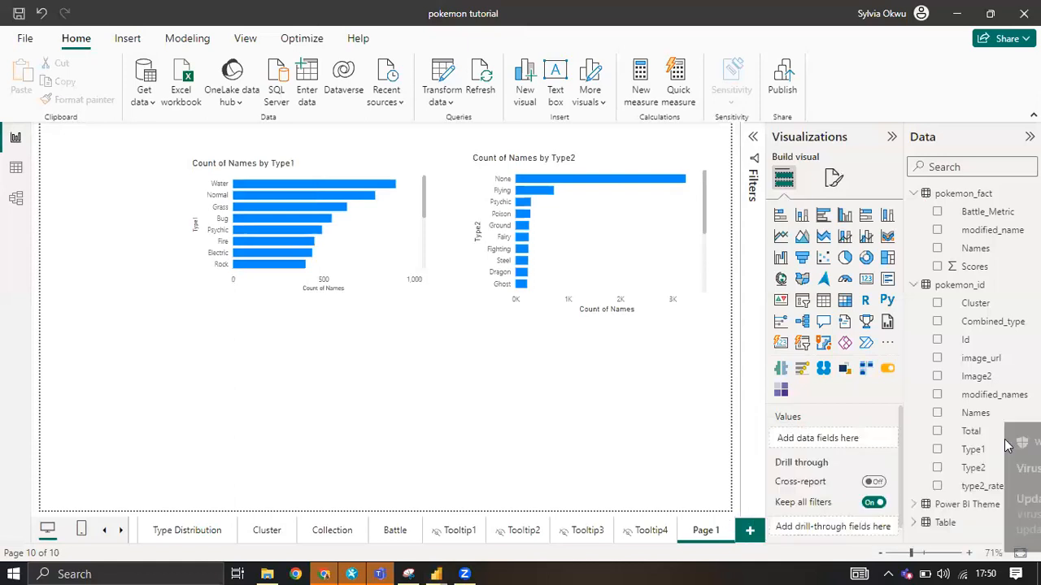
Add a stacked bar chart of the count of pokemon_fact Names by Combined_type.
click(938, 322)
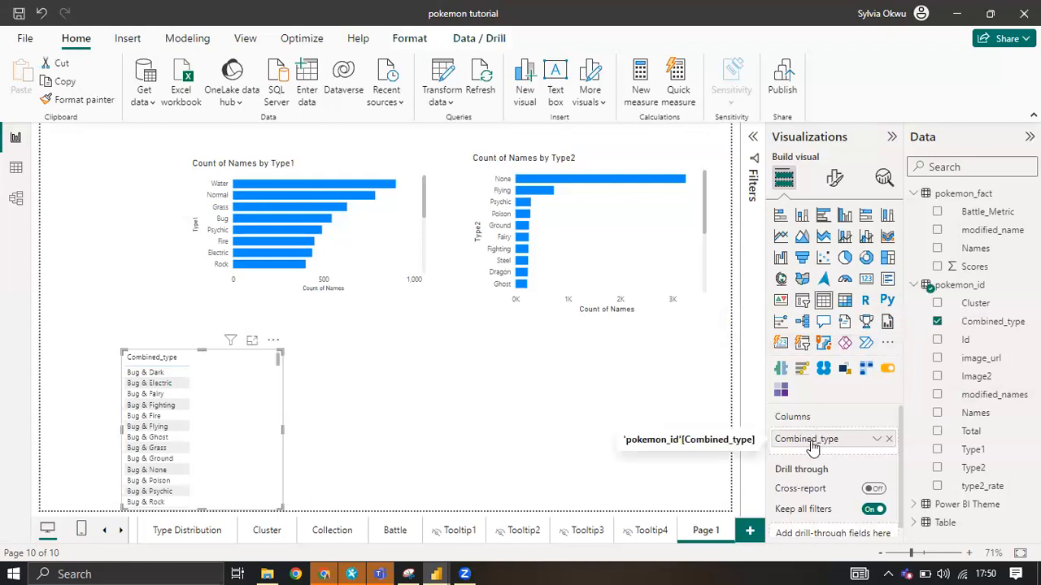
click(781, 216)
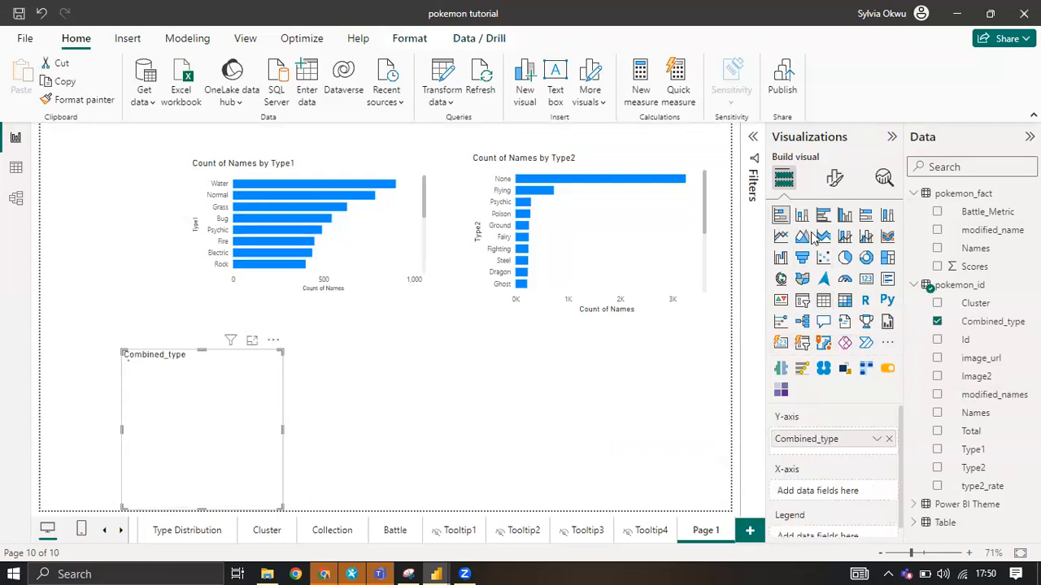
click(937, 248)
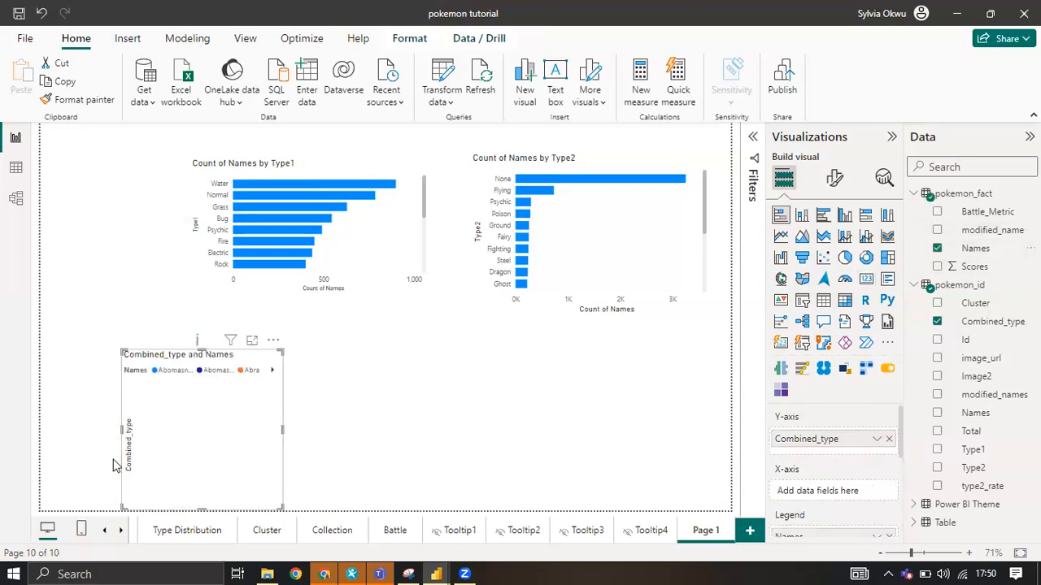
scroll(816, 509, down, 1)
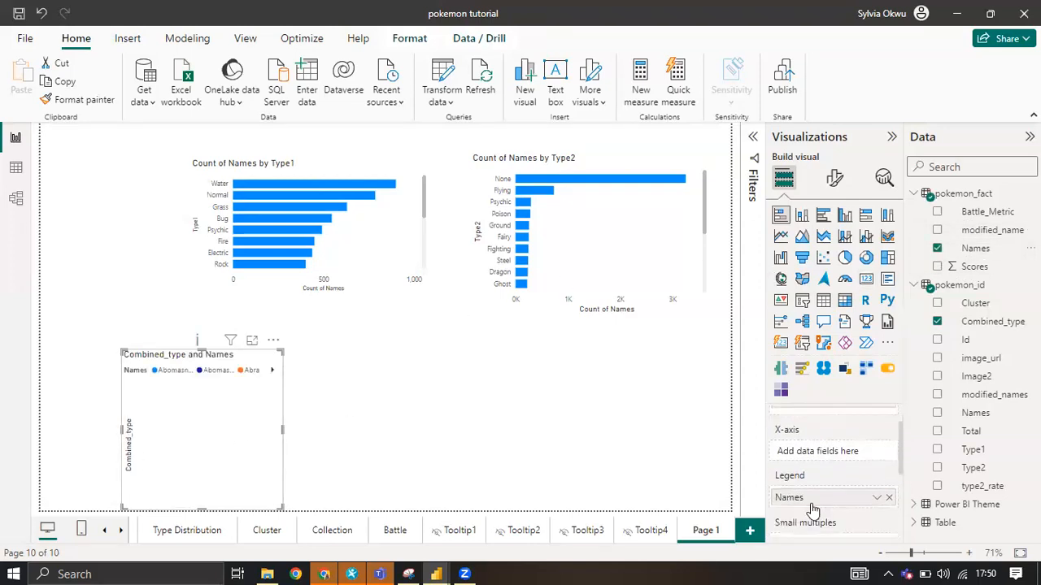
drag(814, 497, 818, 465)
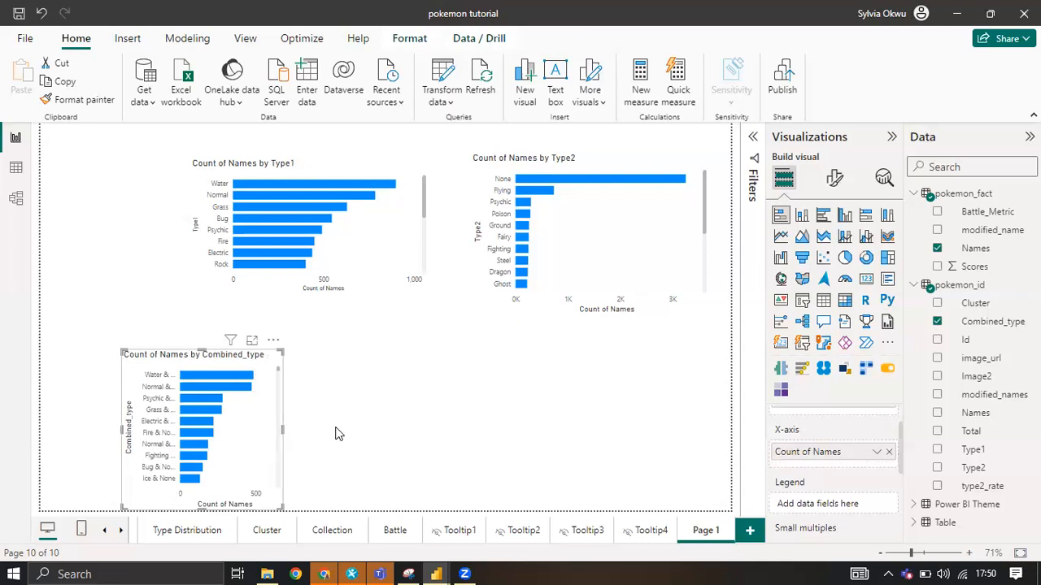
Widen the Combined_type chart and align it beneath the Type1 chart.
drag(282, 430, 399, 437)
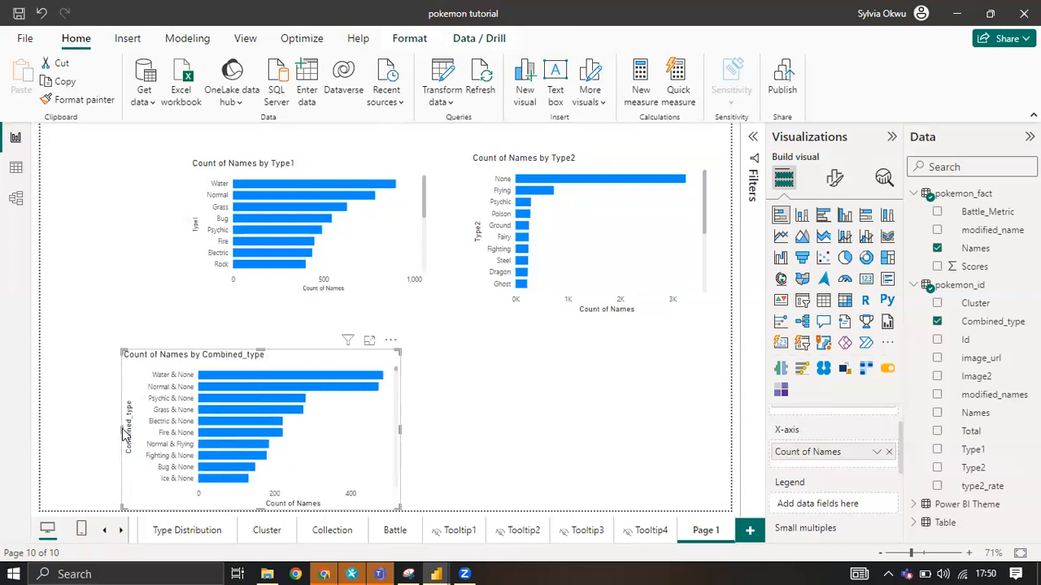
drag(121, 429, 158, 430)
drag(335, 358, 364, 358)
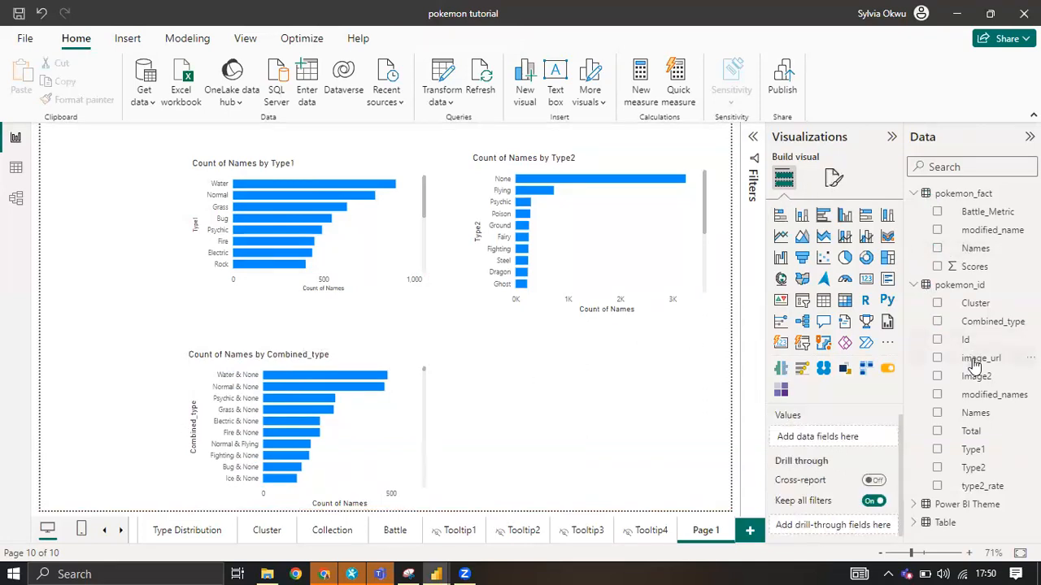
Examine the type2_rate column's values in the pokemon_id table data and return to the report page.
click(974, 486)
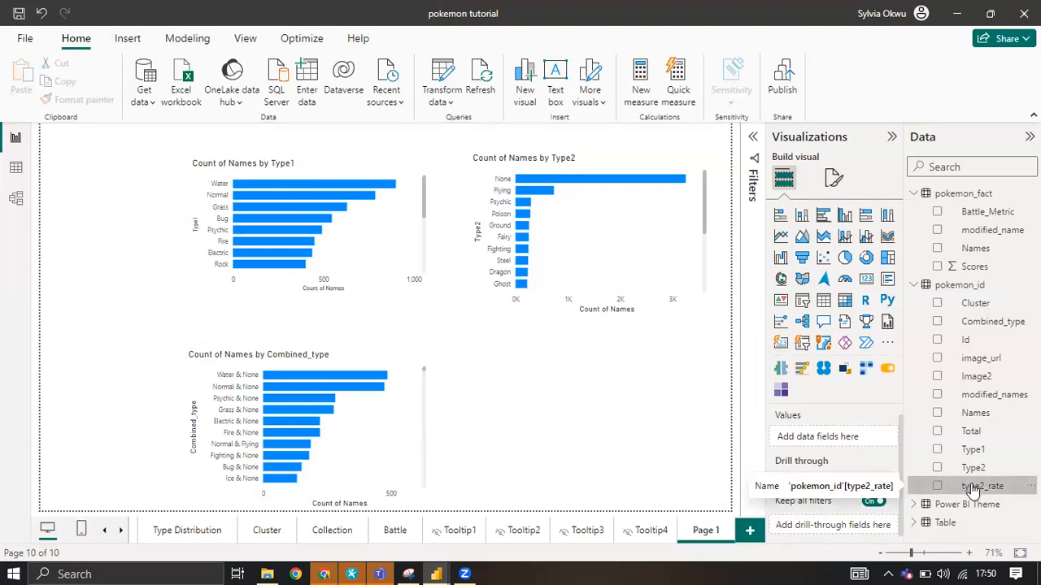
click(14, 171)
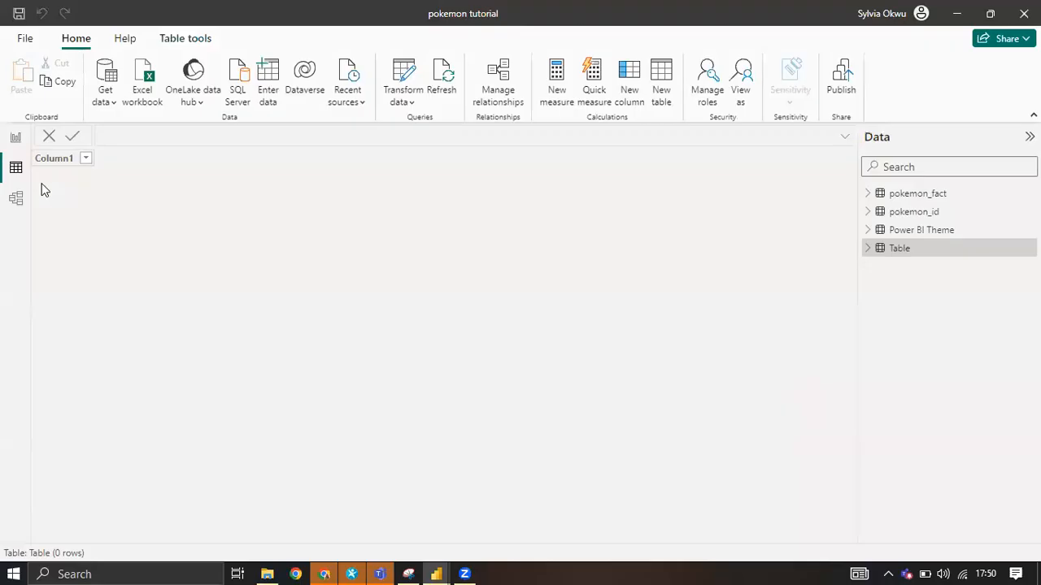
click(868, 195)
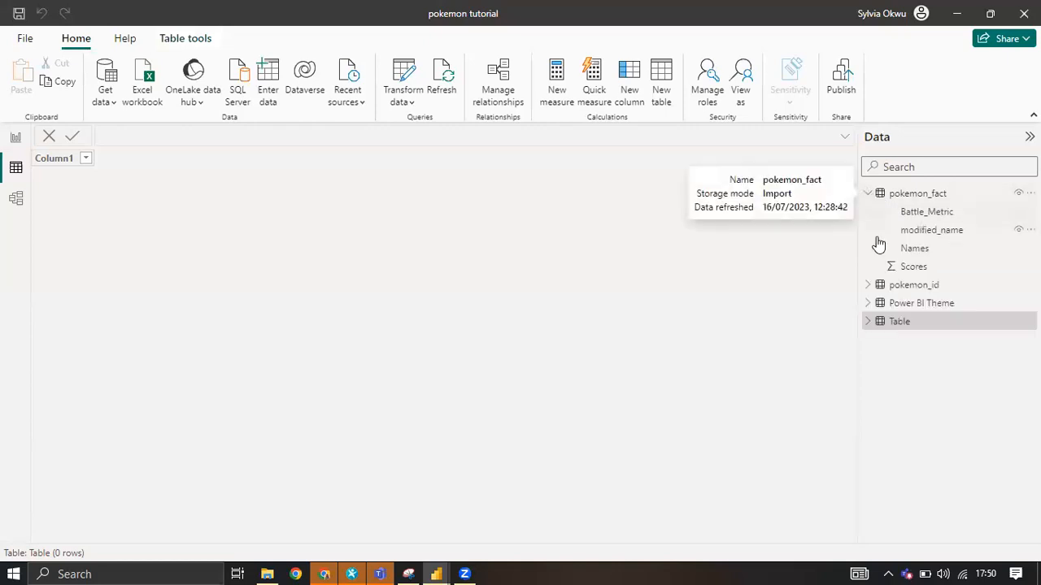
click(867, 285)
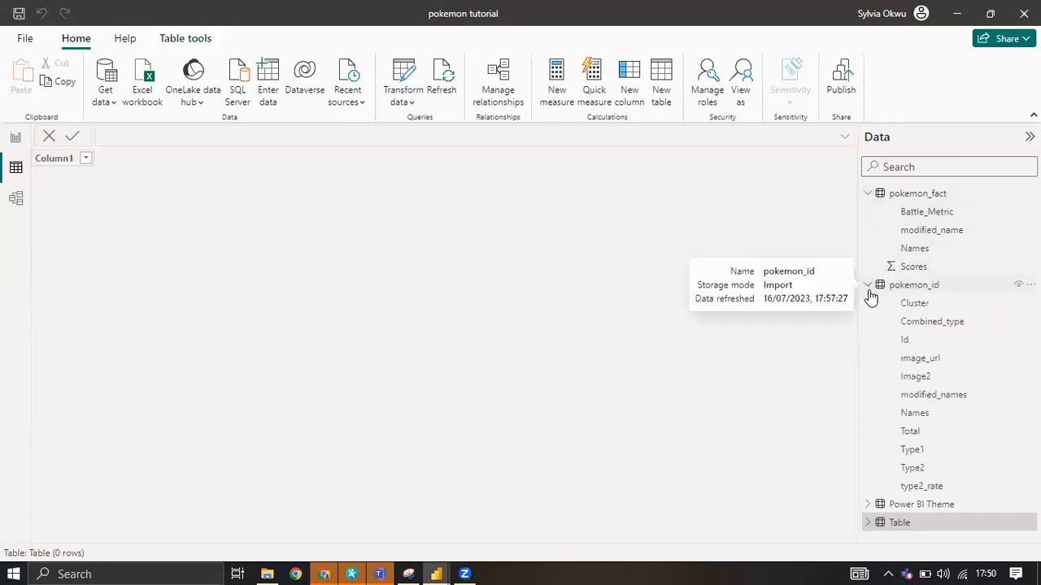
click(922, 487)
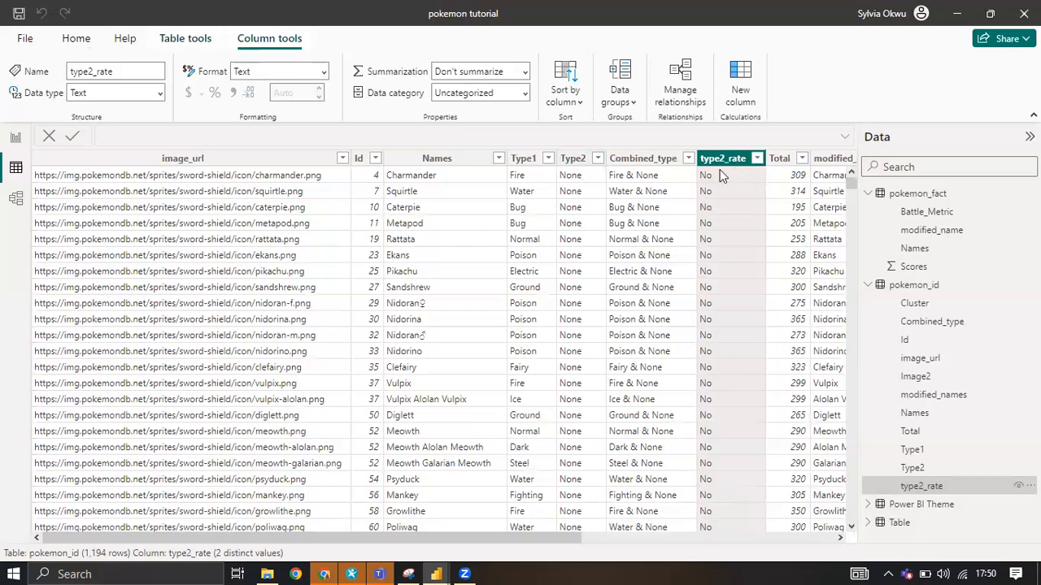
scroll(707, 260, down, 20)
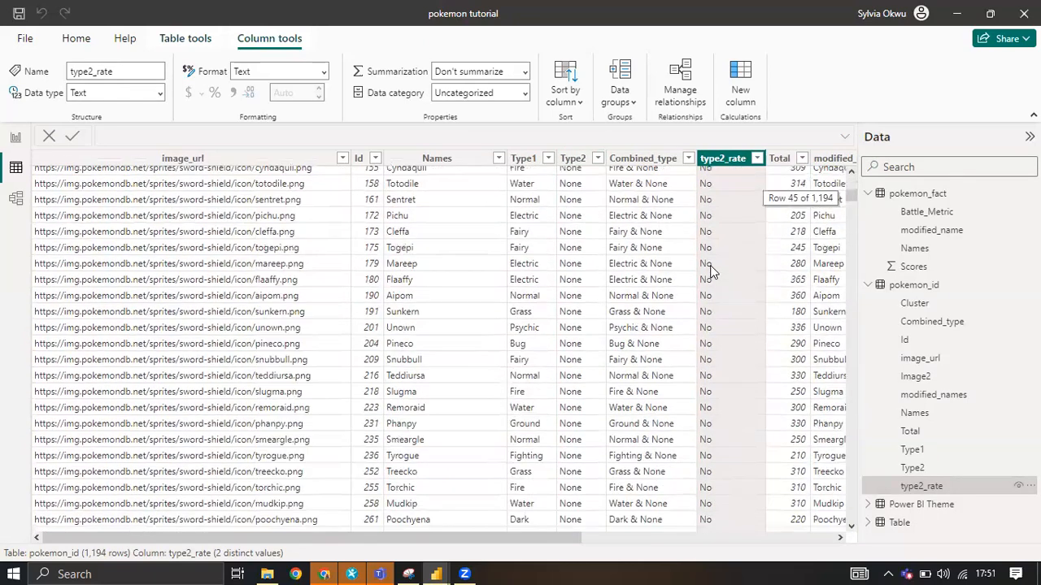
scroll(712, 277, down, 20)
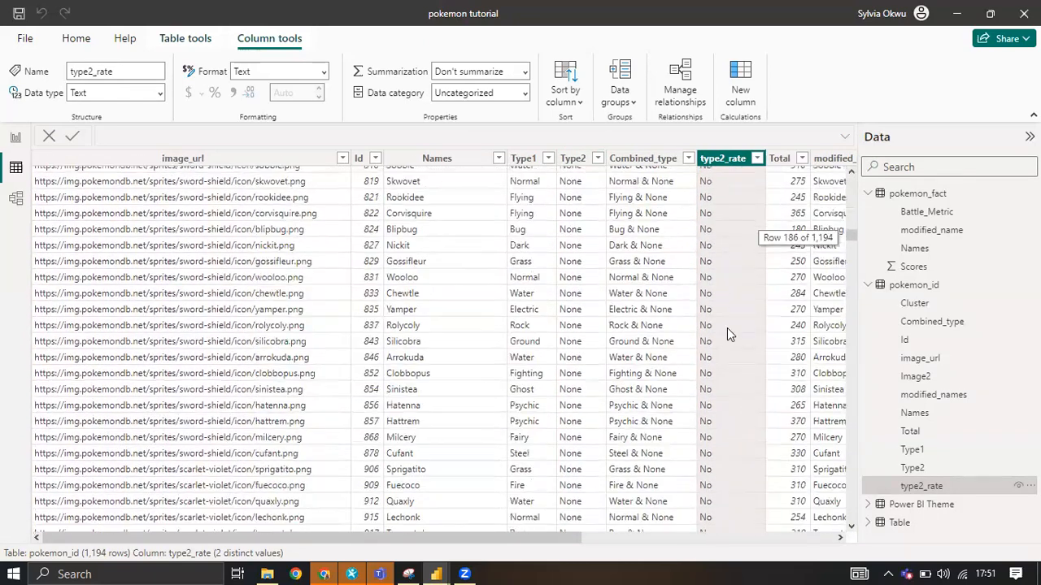
scroll(715, 350, down, 20)
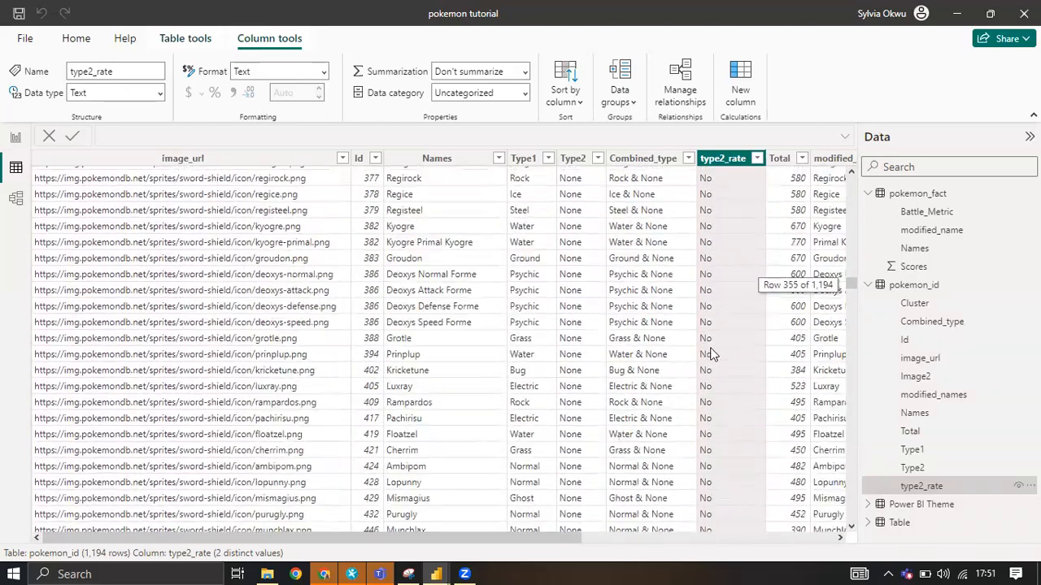
scroll(711, 354, down, 20)
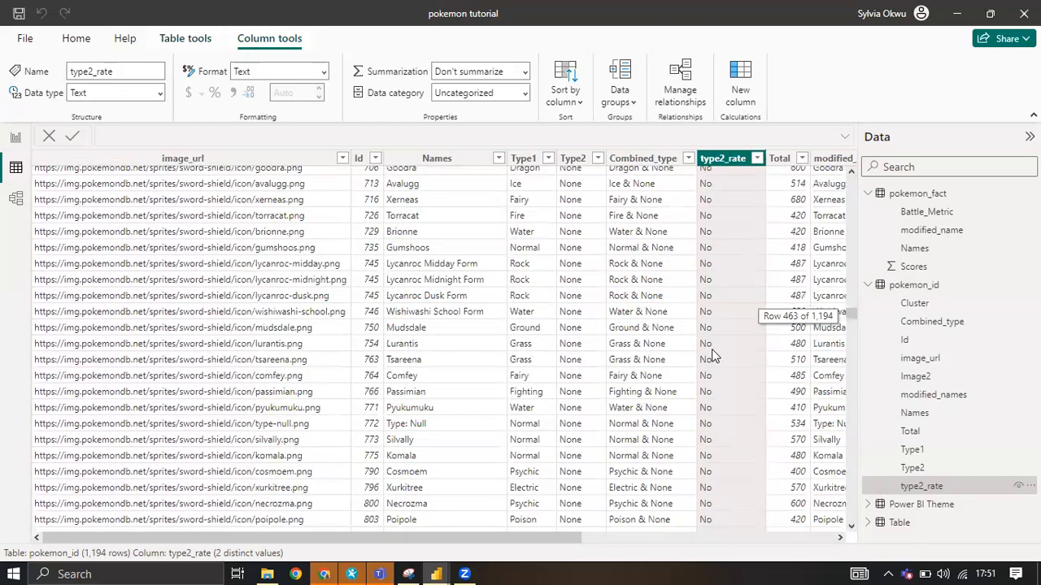
scroll(711, 354, down, 20)
scroll(724, 345, up, 20)
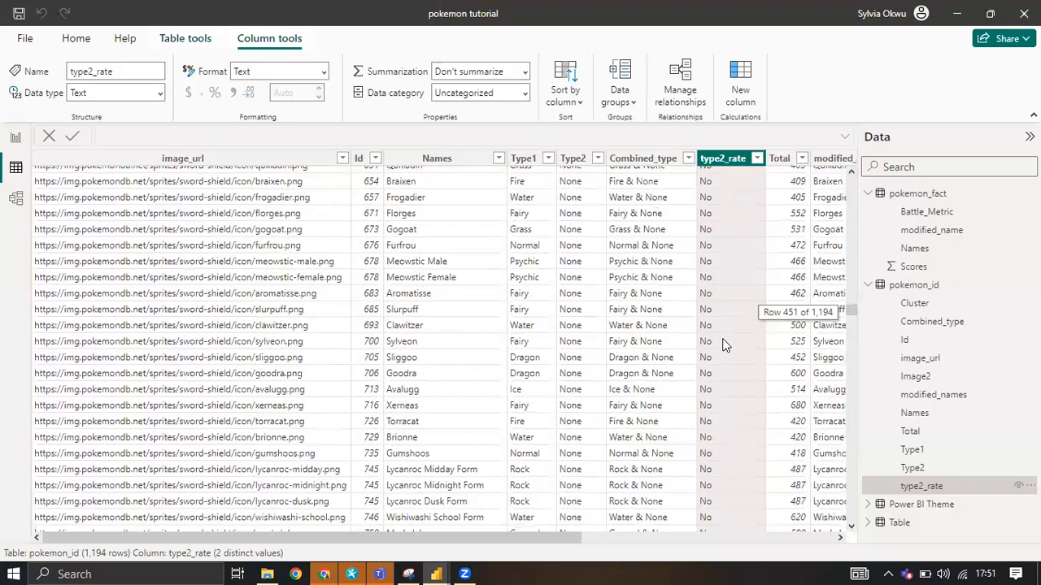
scroll(725, 345, up, 20)
scroll(725, 345, up, 20)
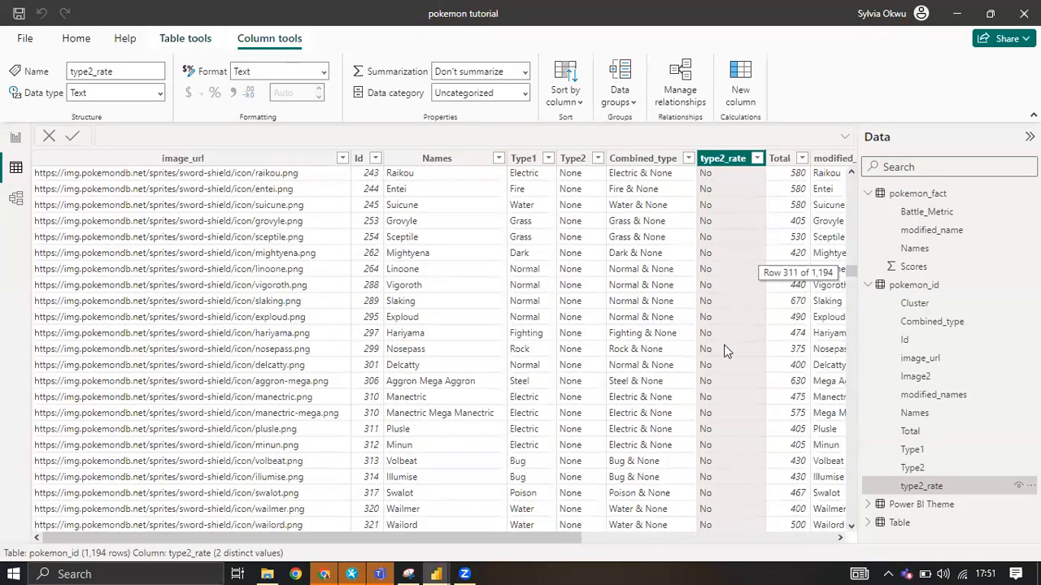
scroll(726, 345, up, 20)
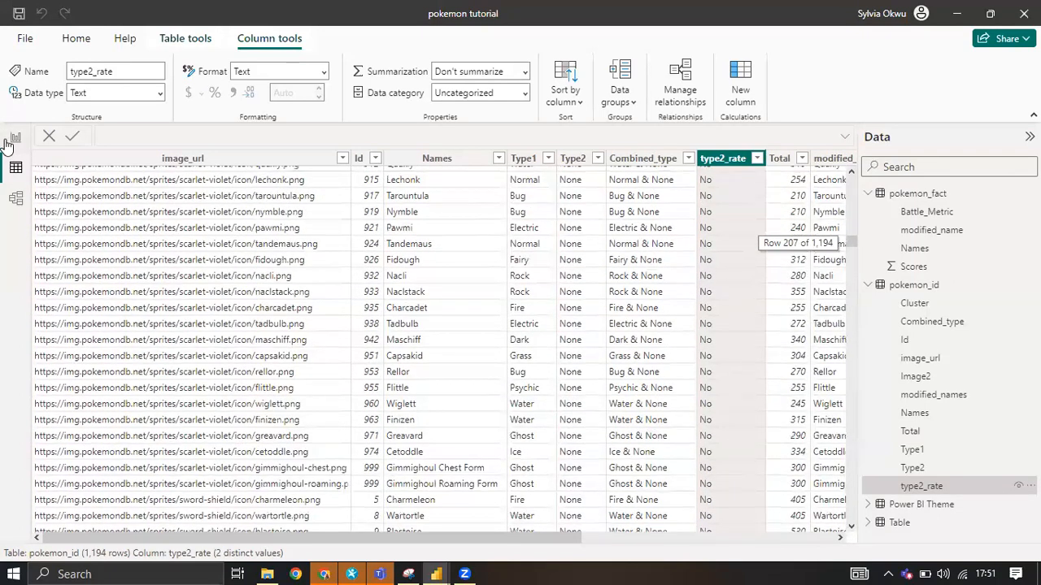
click(15, 139)
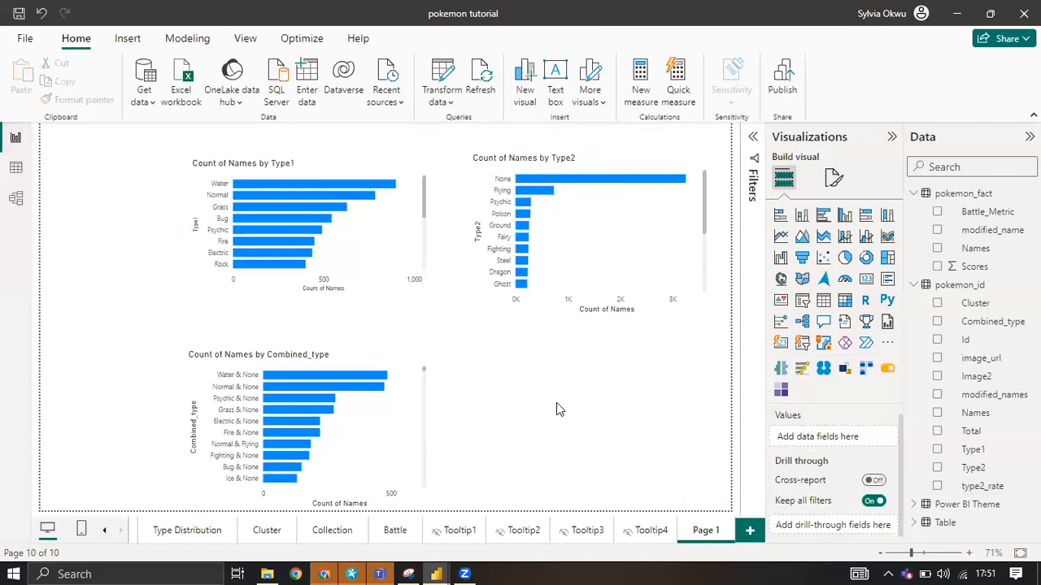
Add a donut chart of the count of pokemon_fact Names by type2_rate and place it beneath the Type2 chart.
click(937, 486)
click(865, 257)
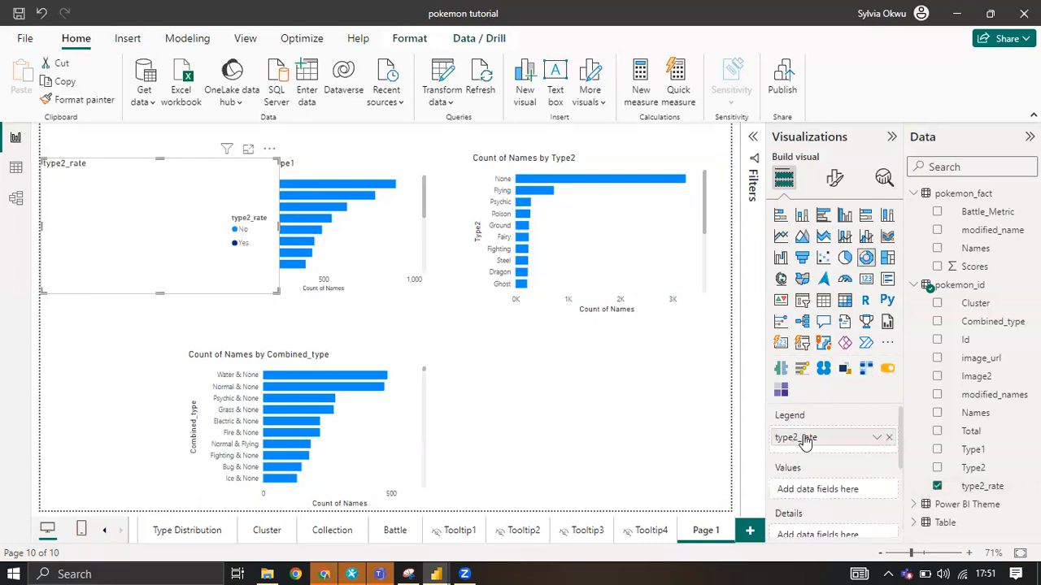
click(937, 248)
drag(820, 510, 813, 489)
drag(181, 169, 633, 363)
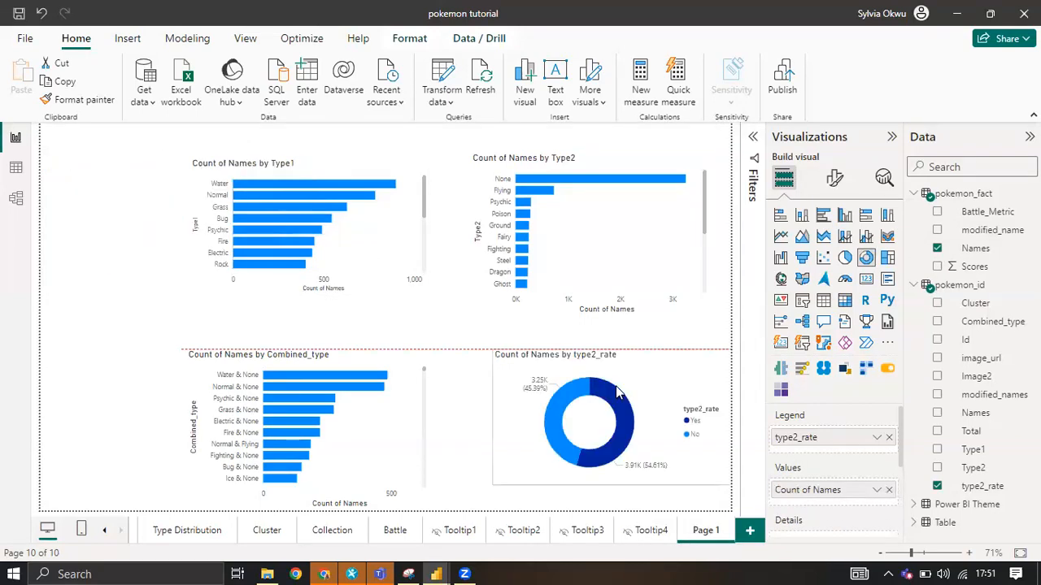
Move the Type1 bar chart slightly lower on the page and deselect it.
click(329, 193)
drag(328, 145, 329, 167)
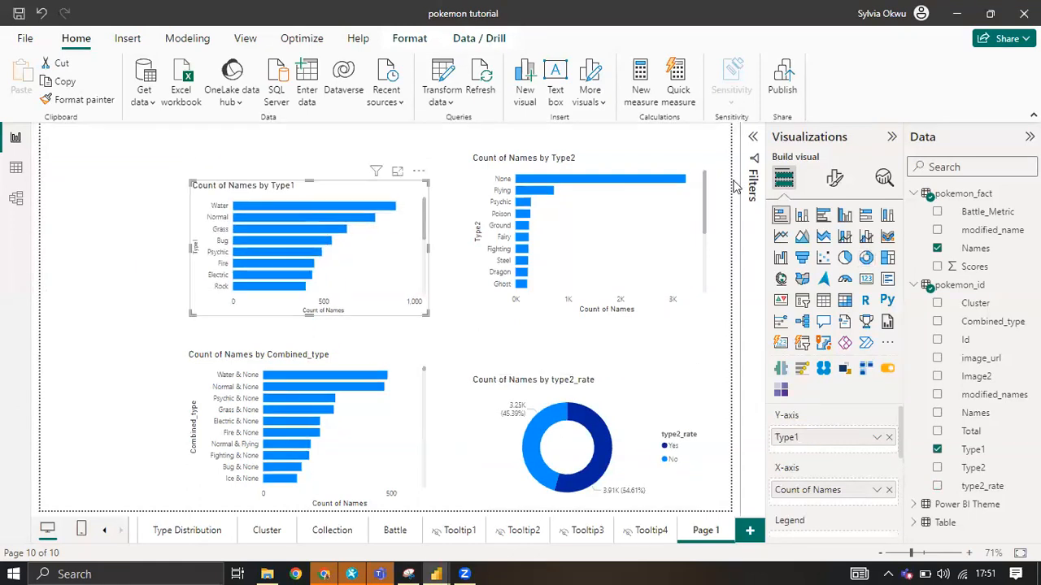
click(895, 101)
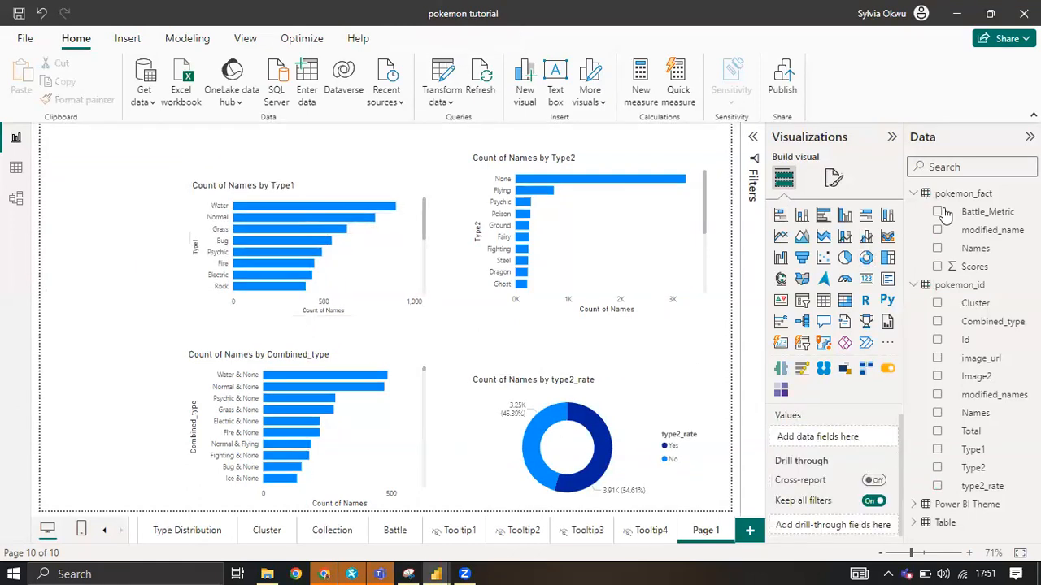
Add an empty Card (new) visual to the page.
click(780, 344)
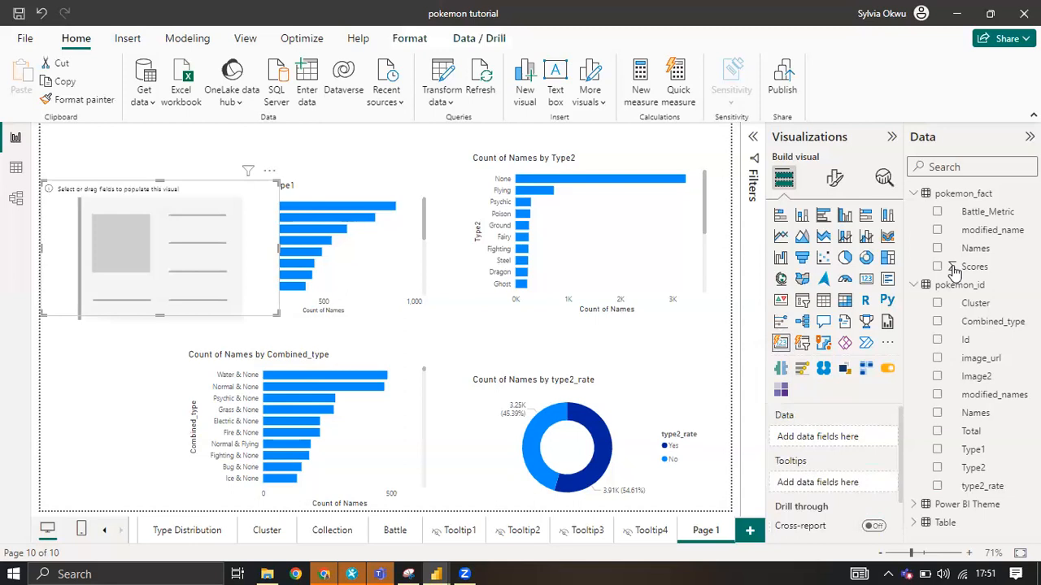
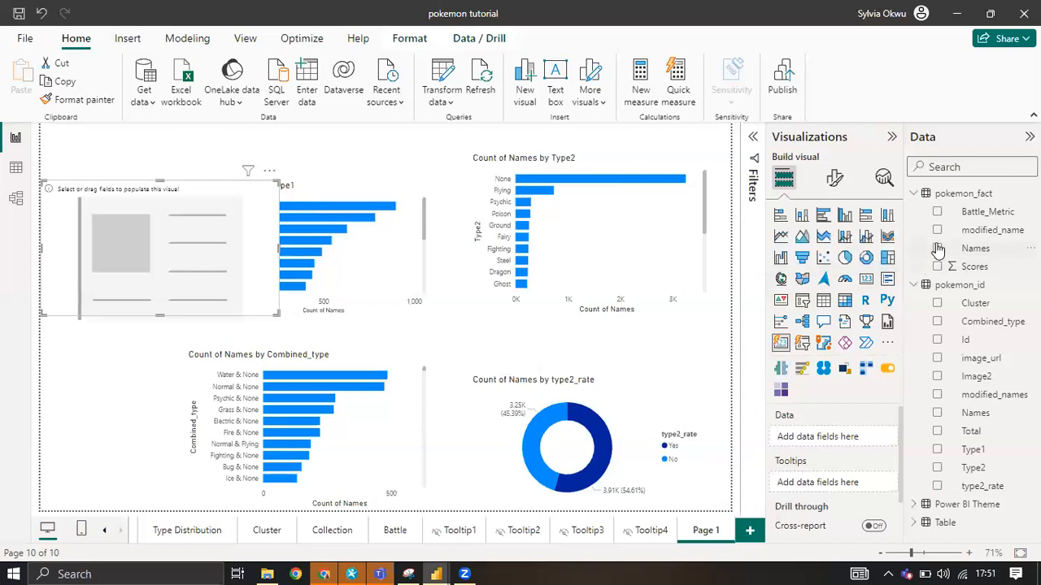
Populate the empty card with the distinct count of Names from pokemon_fact.
click(943, 248)
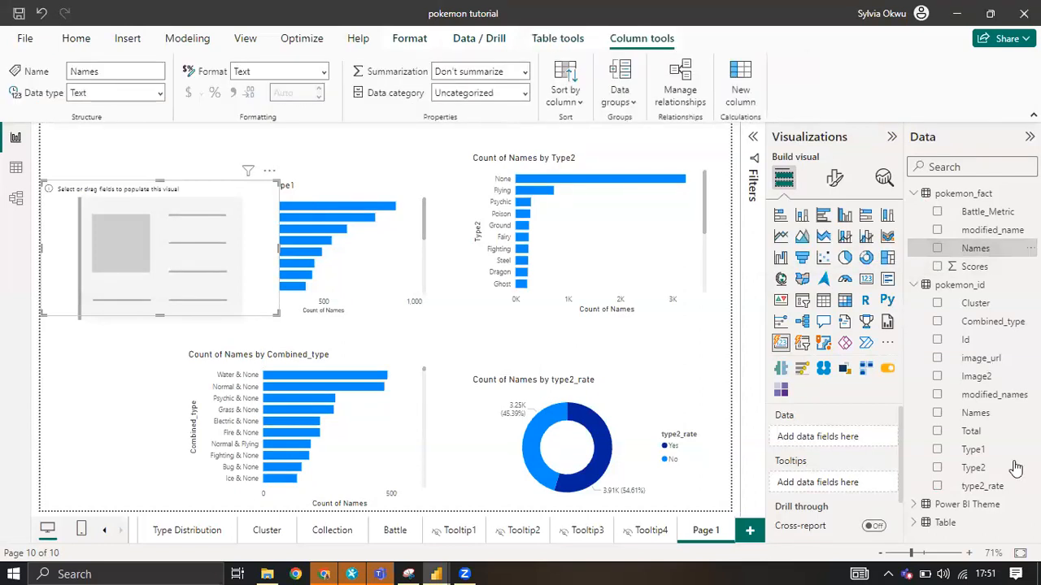
click(936, 248)
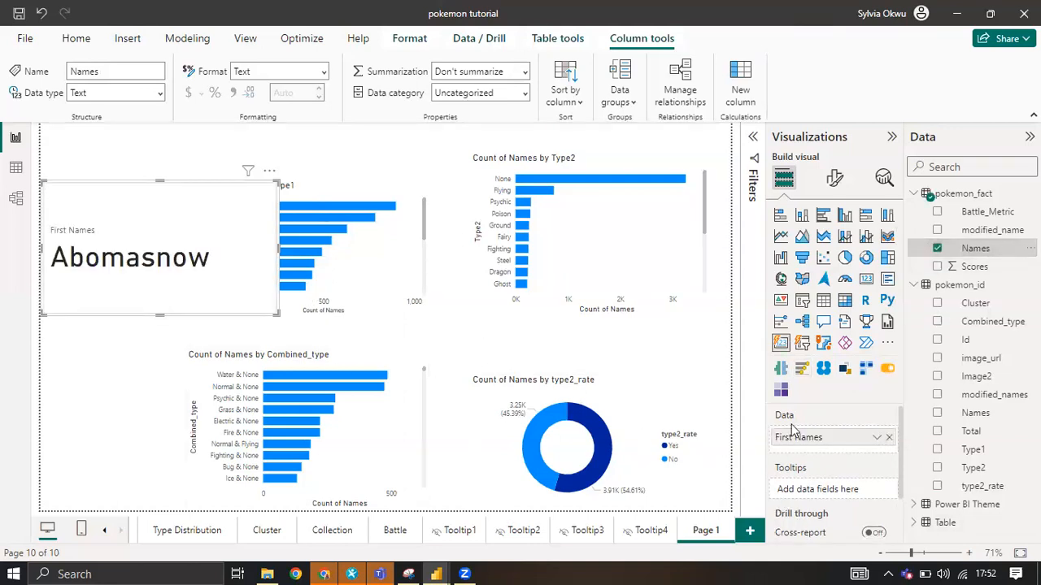
click(876, 438)
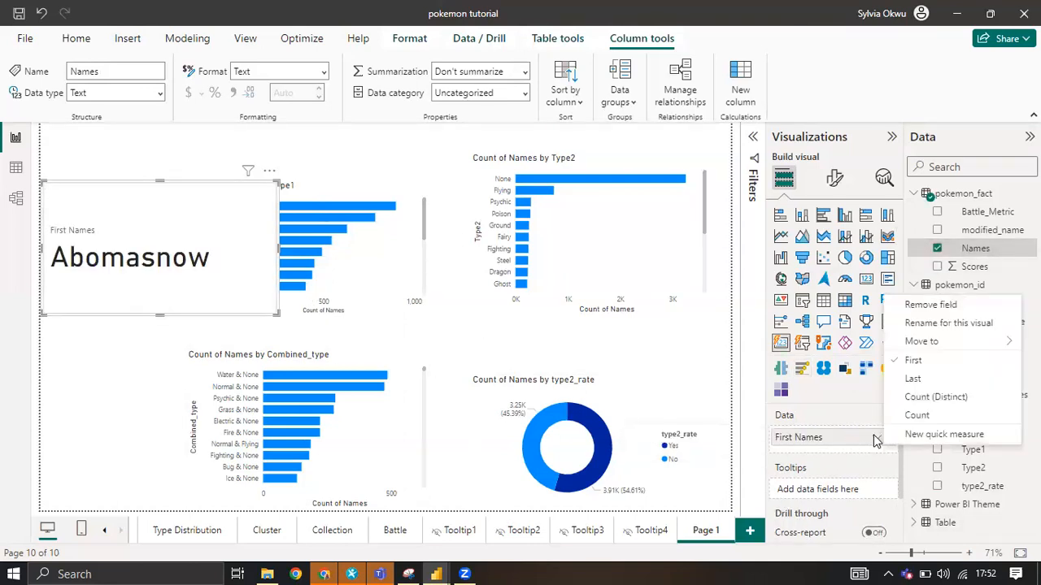
click(927, 397)
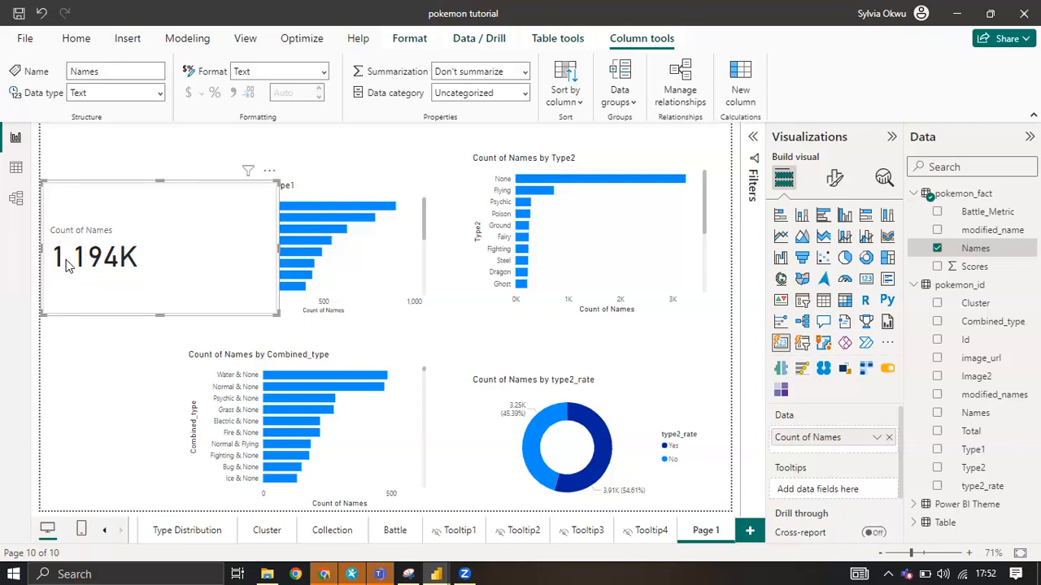
Set the display units of the Names card's callout value to None.
click(834, 181)
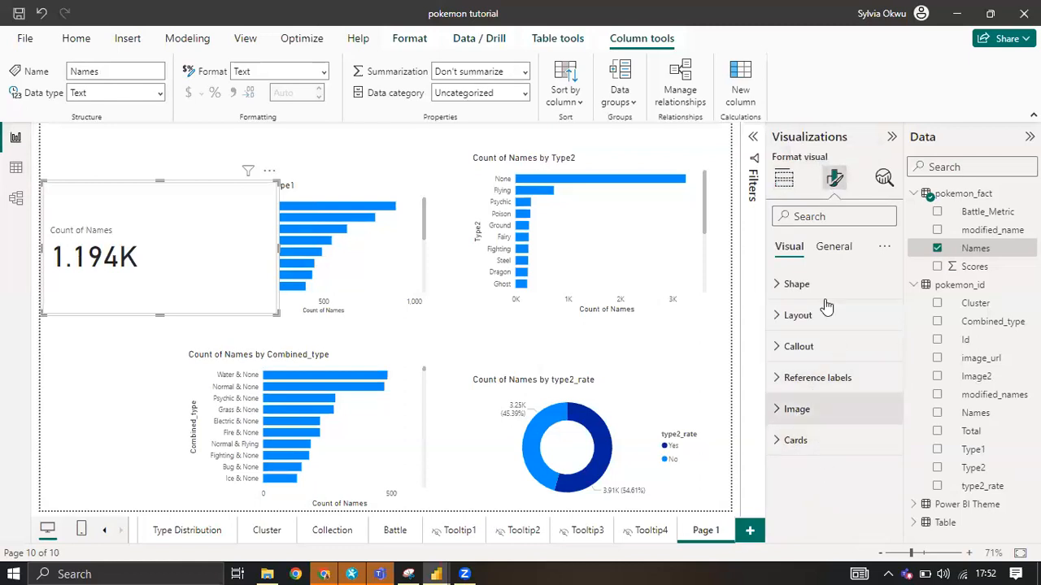
click(786, 352)
scroll(803, 405, down, 6)
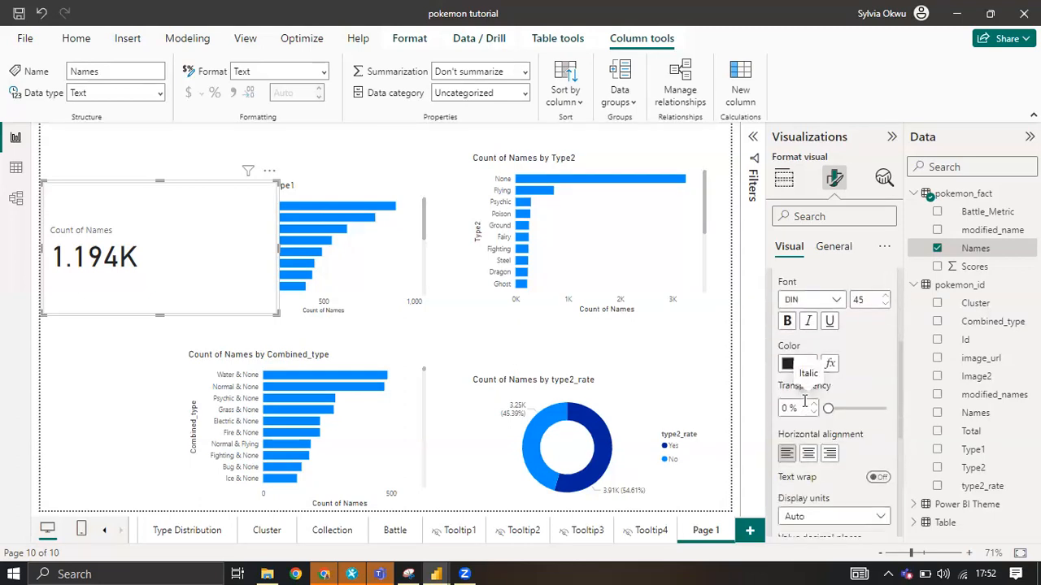
scroll(805, 404, down, 1)
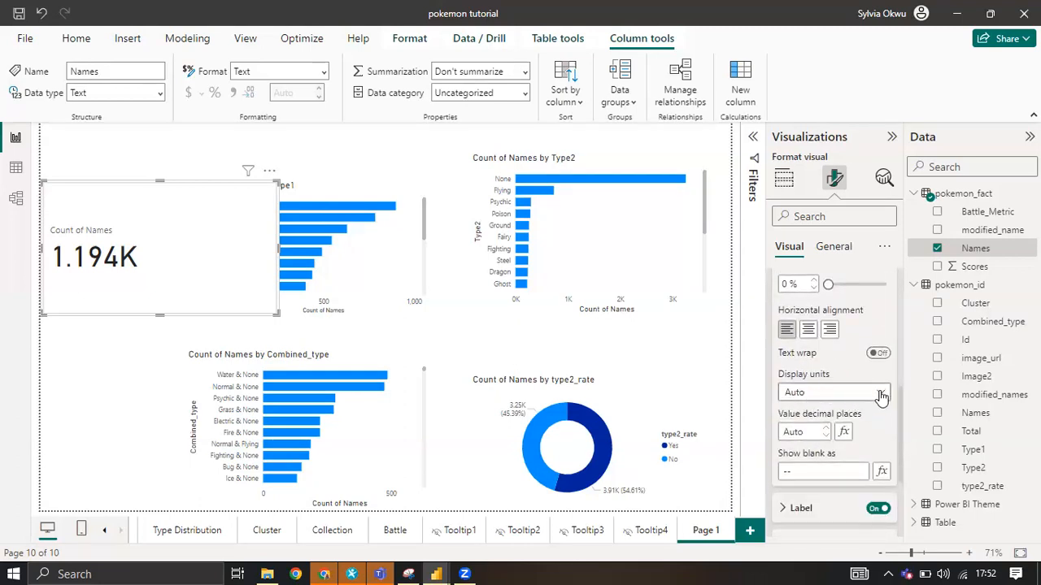
click(877, 393)
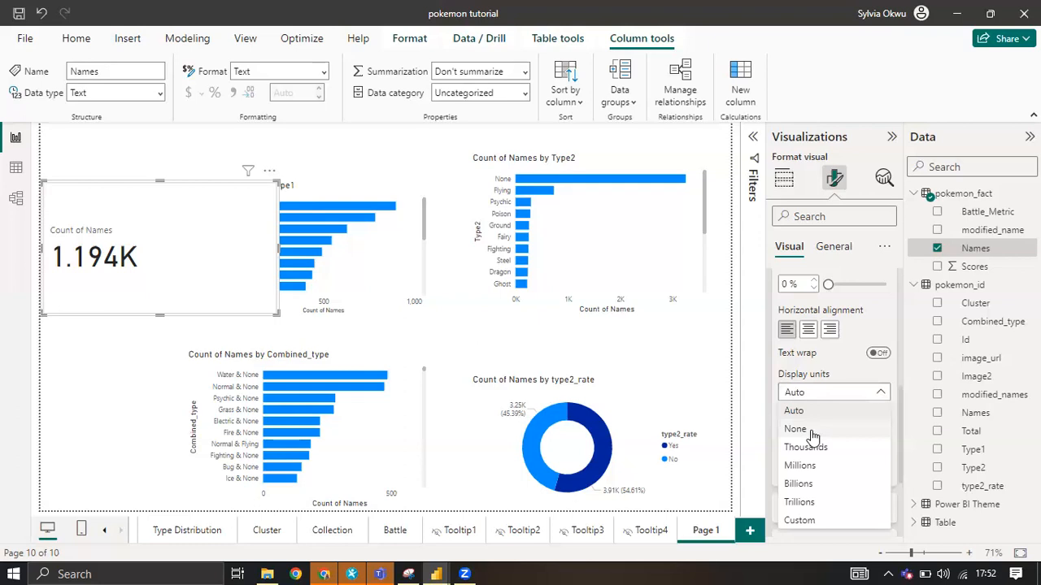
click(810, 430)
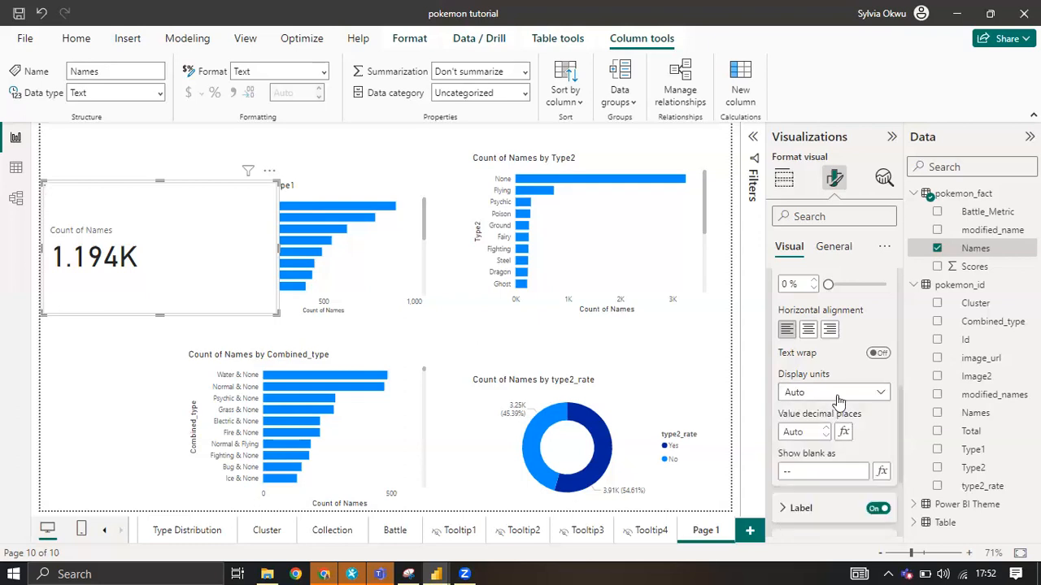
scroll(838, 403, down, 1)
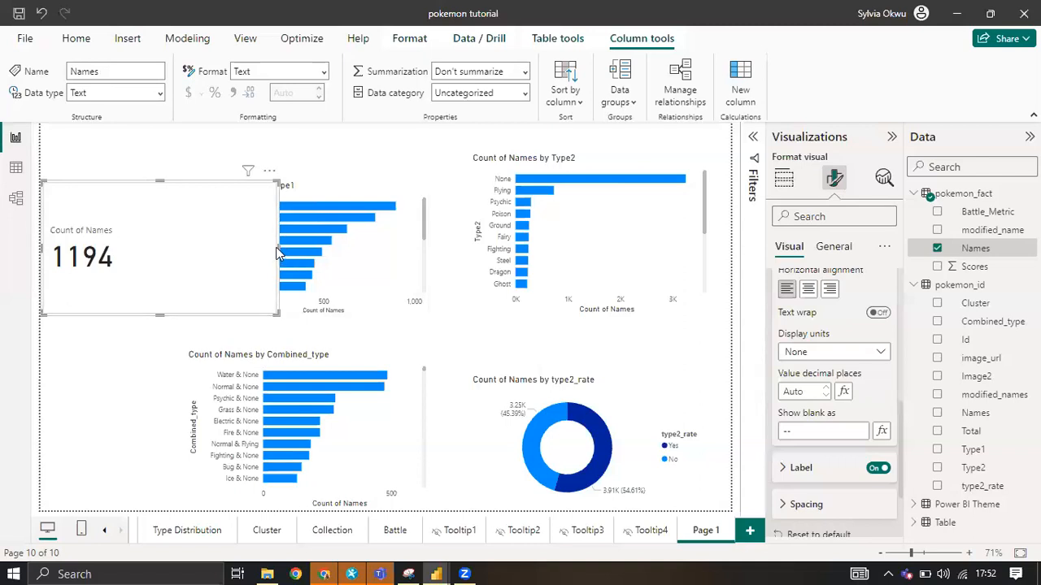
Shrink the Names card and place it at the top of the page above the Type1 bar chart.
drag(228, 242, 144, 251)
drag(87, 312, 87, 281)
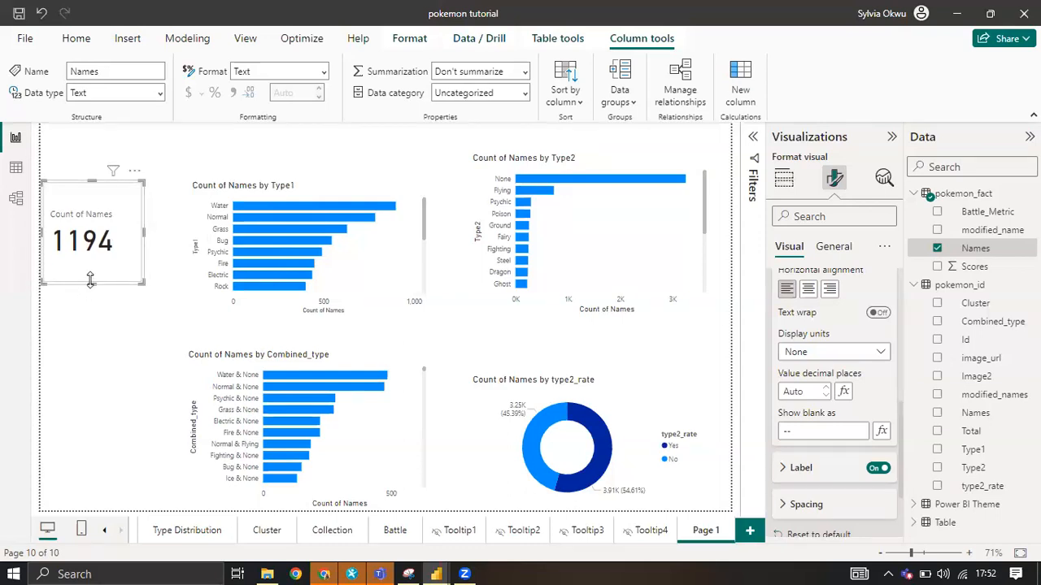
drag(90, 187, 257, 130)
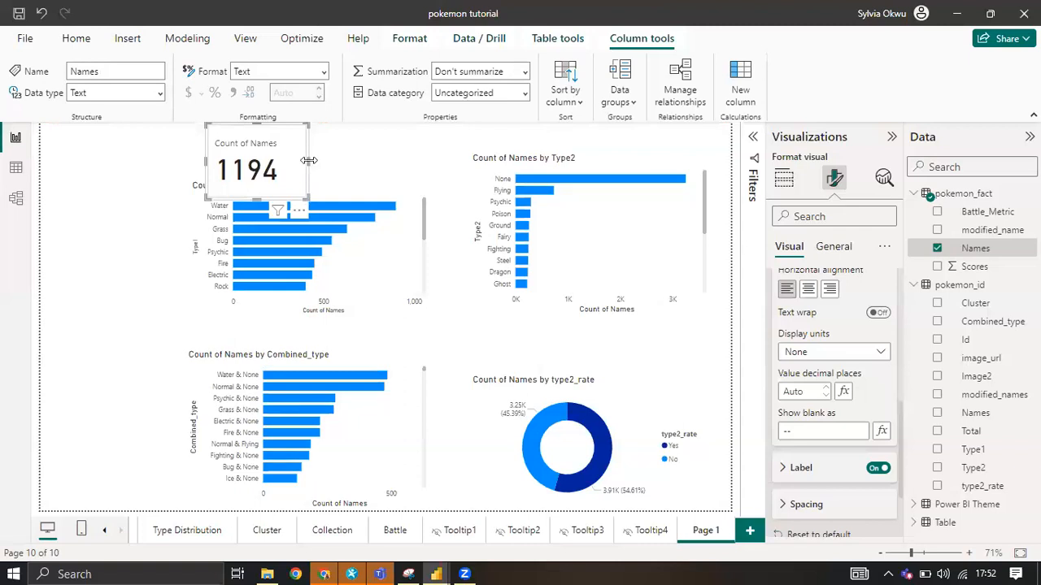
drag(315, 160, 322, 163)
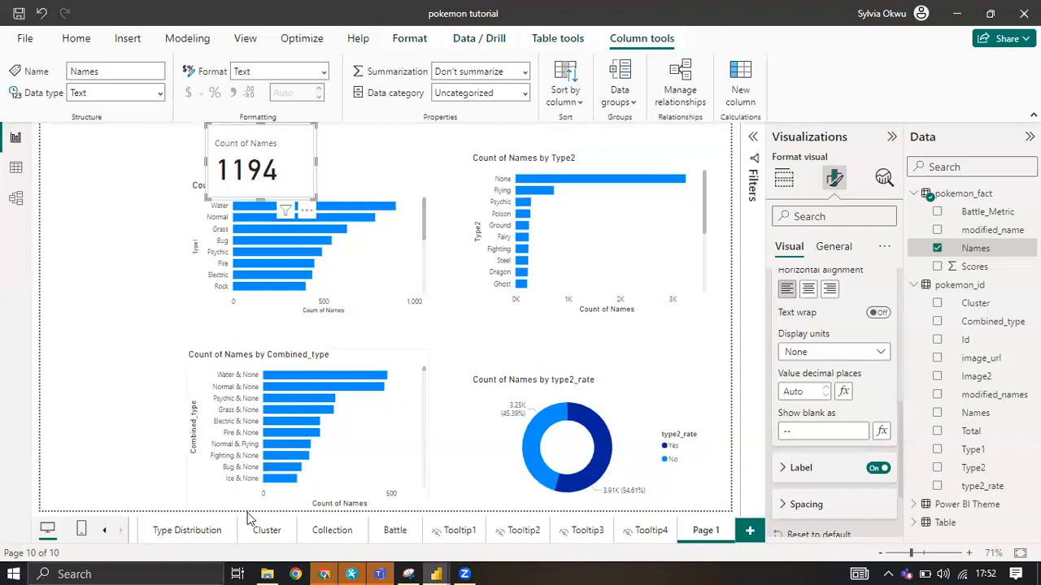
Examine the cards and type slicers on the Type Distribution page and return to Page 1.
click(187, 531)
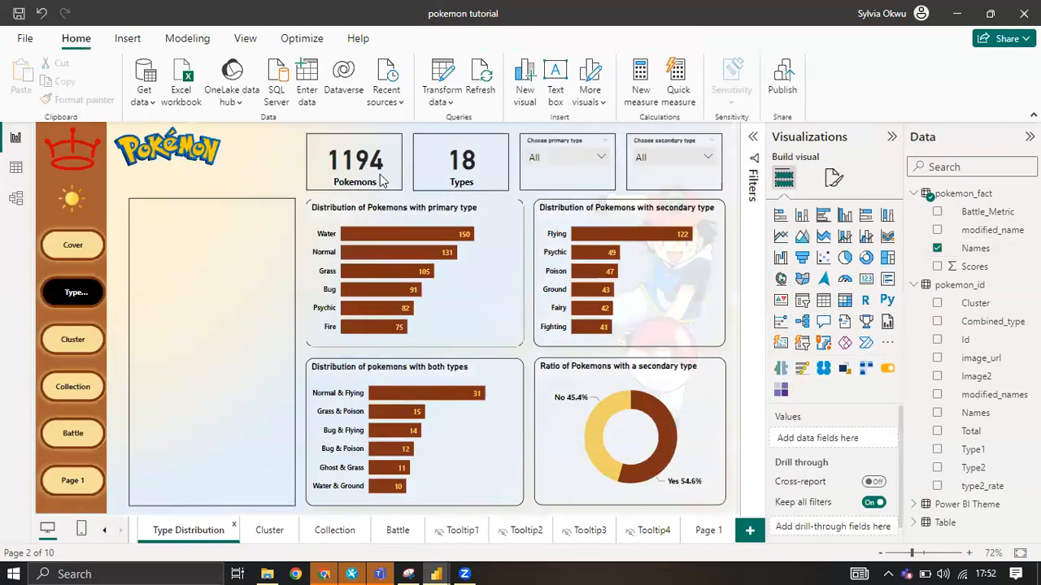
click(591, 159)
click(590, 157)
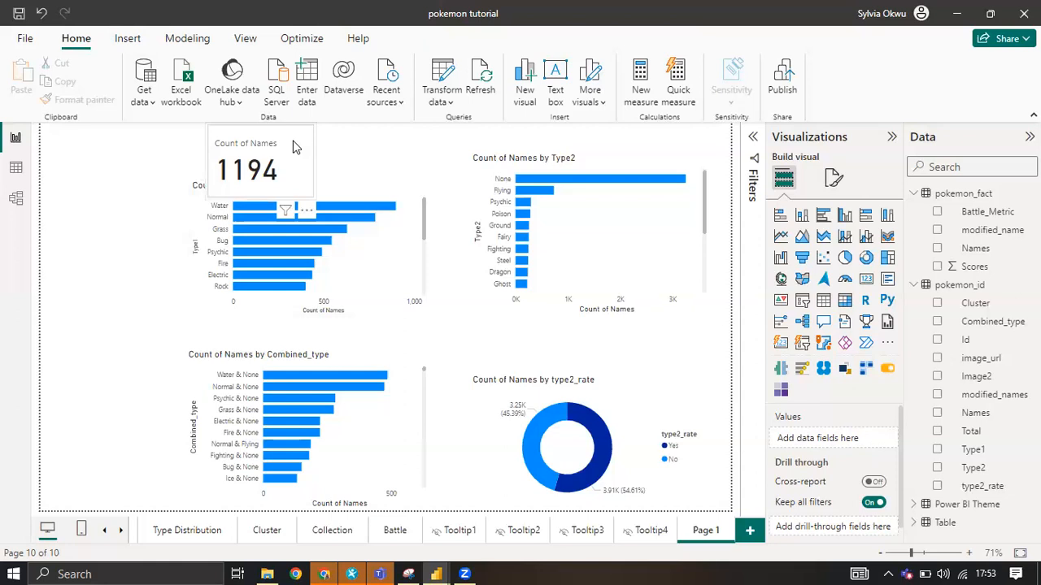
click(297, 146)
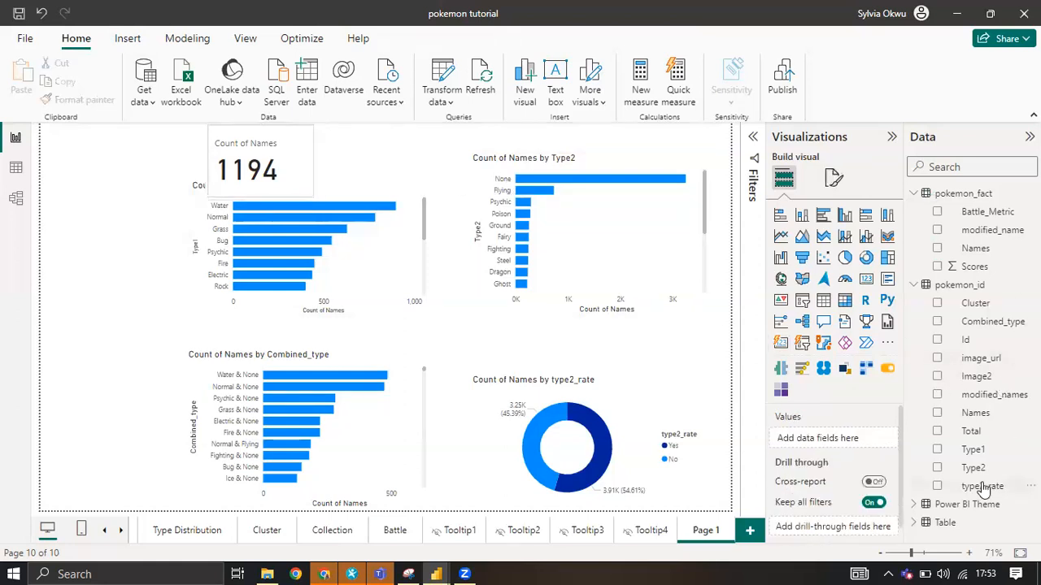
Add a small Card (new) showing the distinct count of pokemon_id Type1 and place it beside the Names card.
click(937, 450)
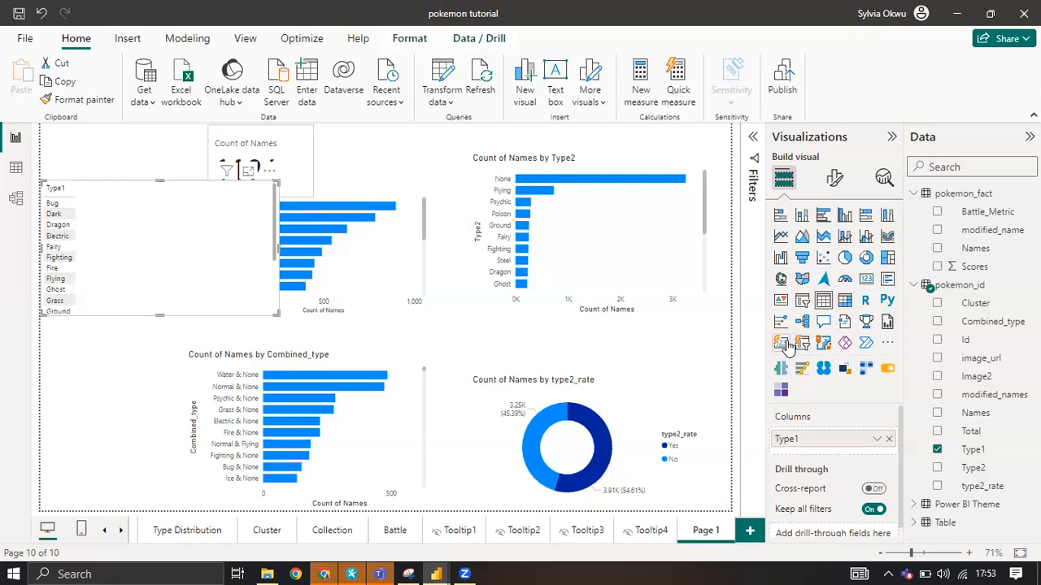
click(782, 343)
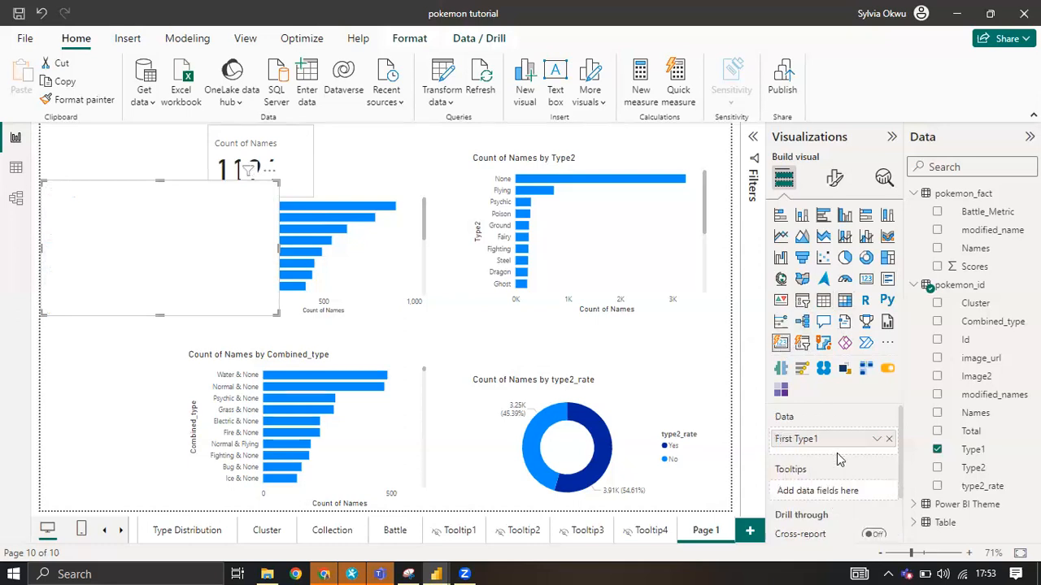
click(876, 441)
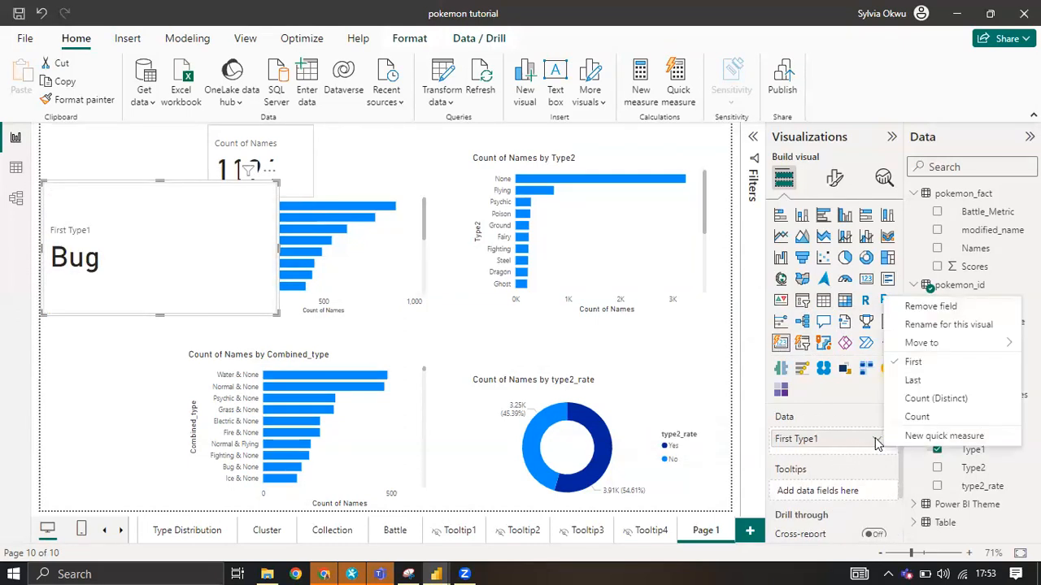
click(915, 398)
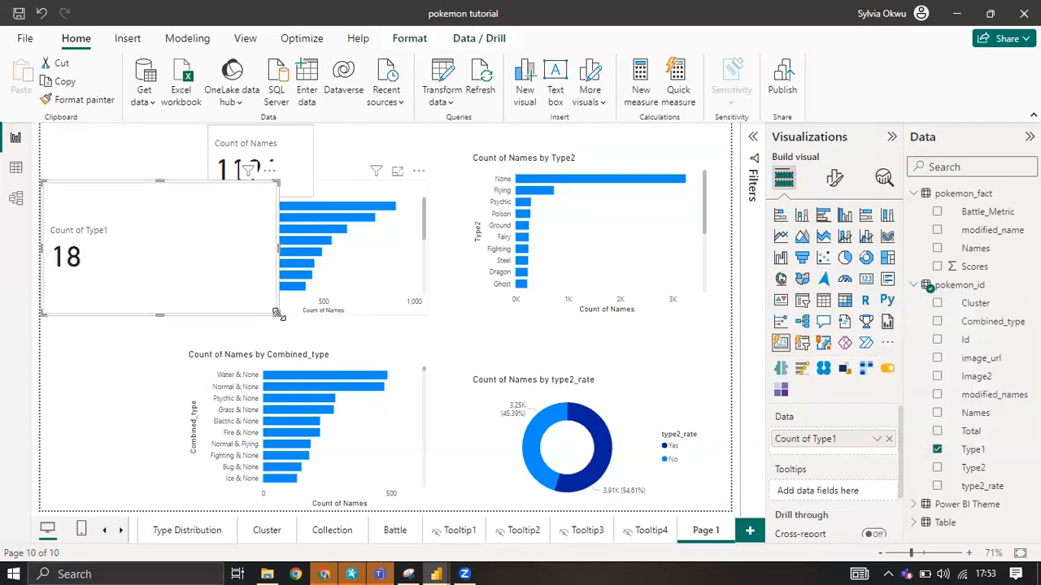
drag(279, 314, 125, 247)
drag(96, 210, 399, 154)
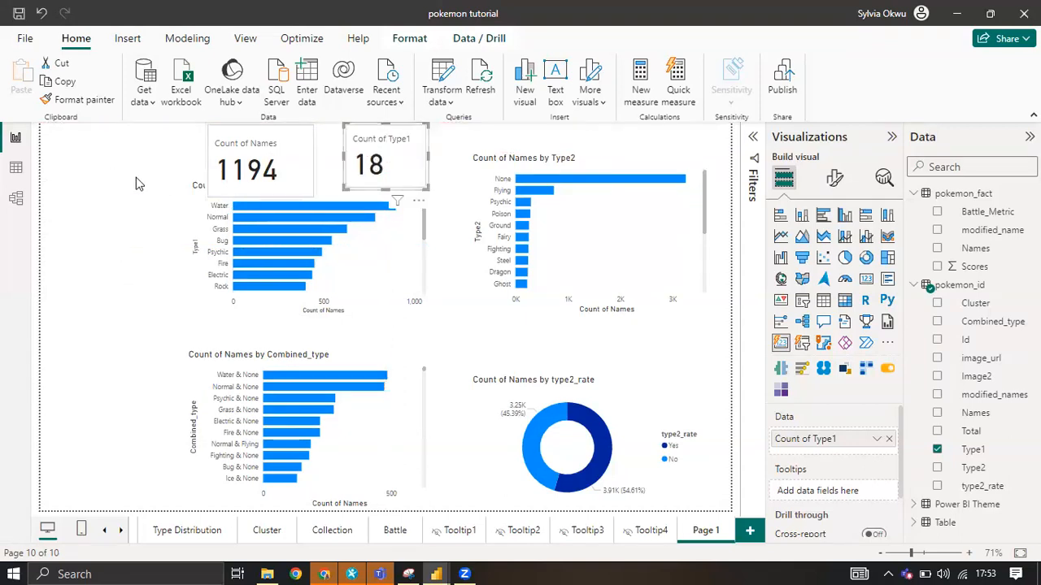
click(757, 233)
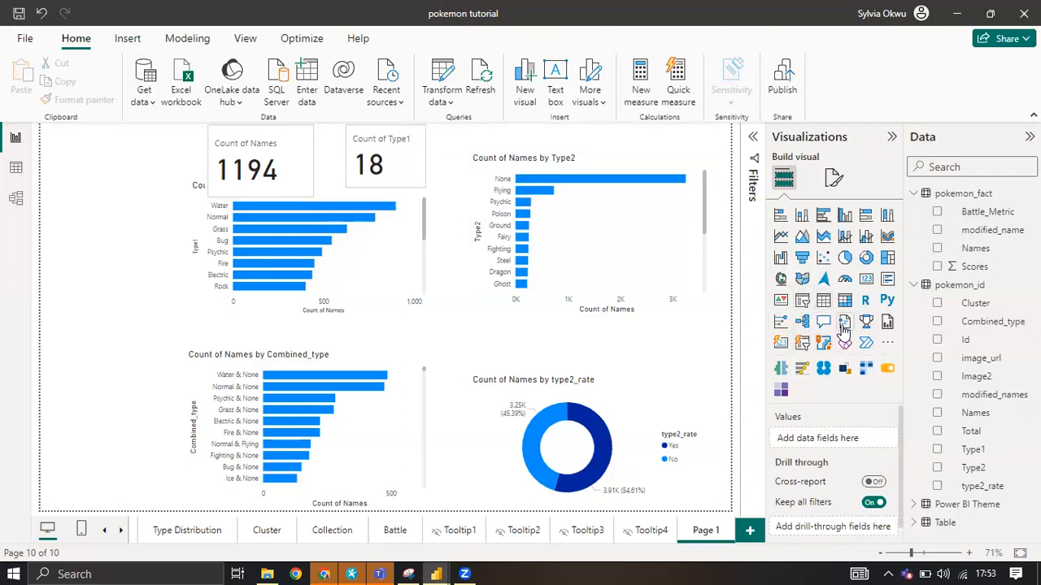
Add a slicer for pokemon_id Type1 and shrink it to fit beside the Type1 bar chart.
click(803, 301)
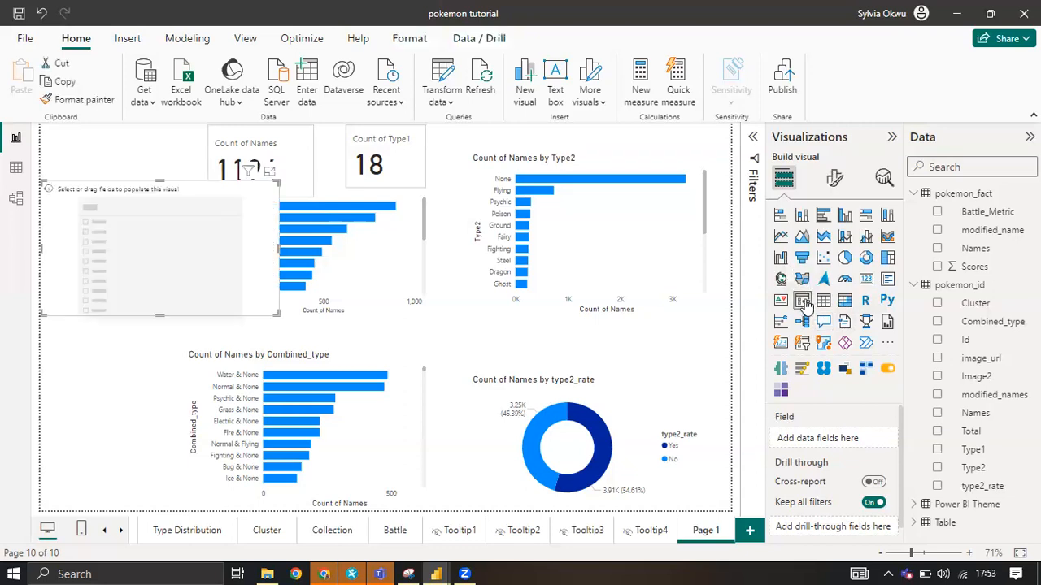
click(937, 450)
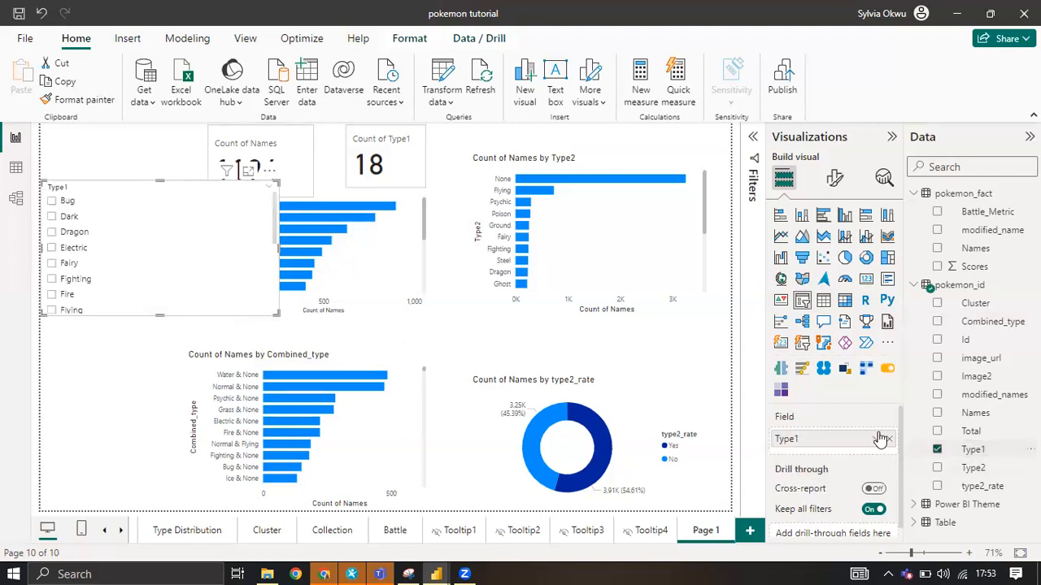
drag(278, 317, 106, 261)
click(76, 325)
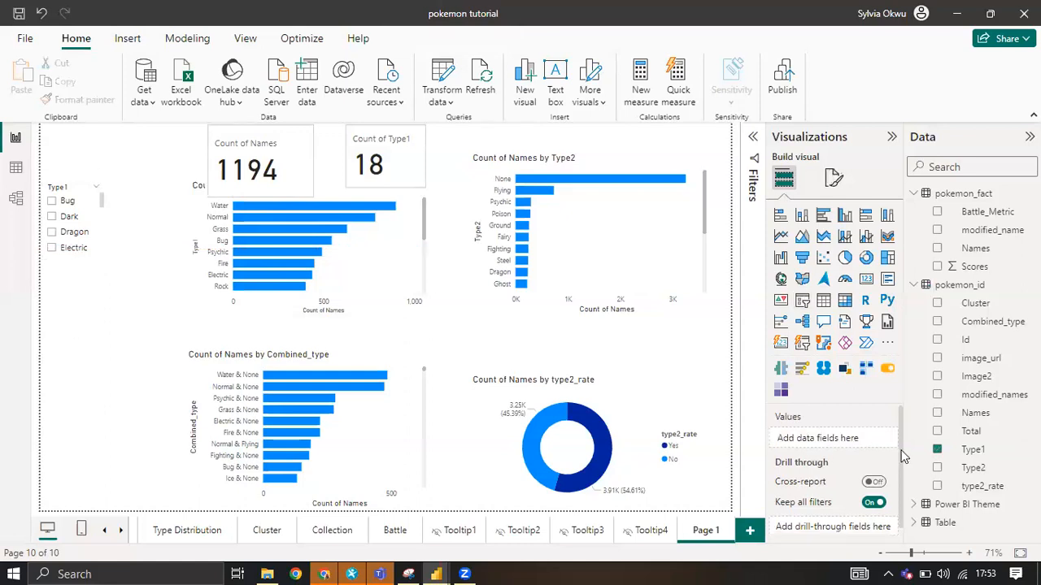
Add a small slicer for pokemon_id Type2 and move both type slicers to the top of the page beside the Names card.
click(937, 468)
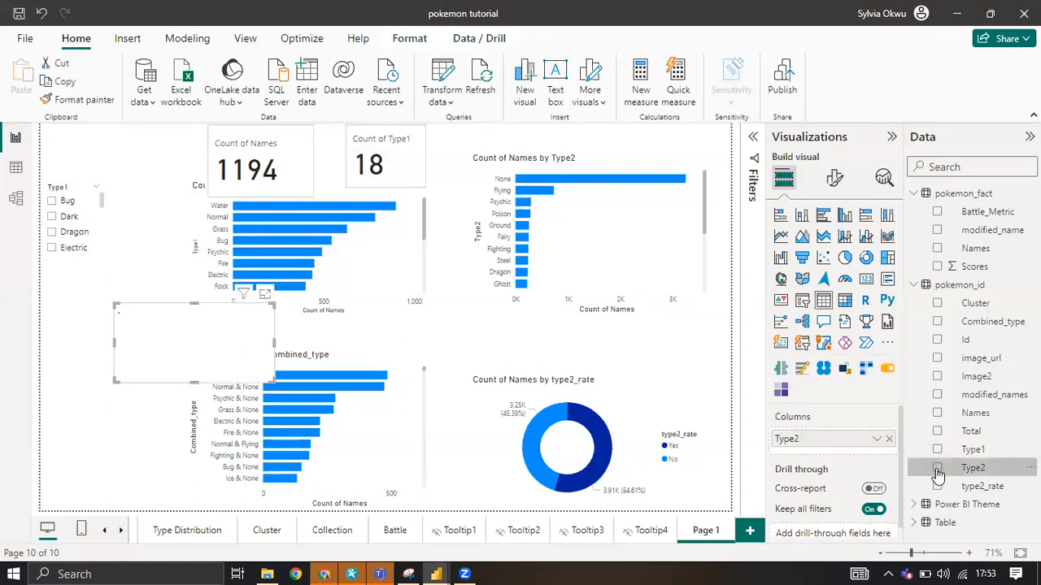
click(802, 300)
drag(274, 382, 178, 349)
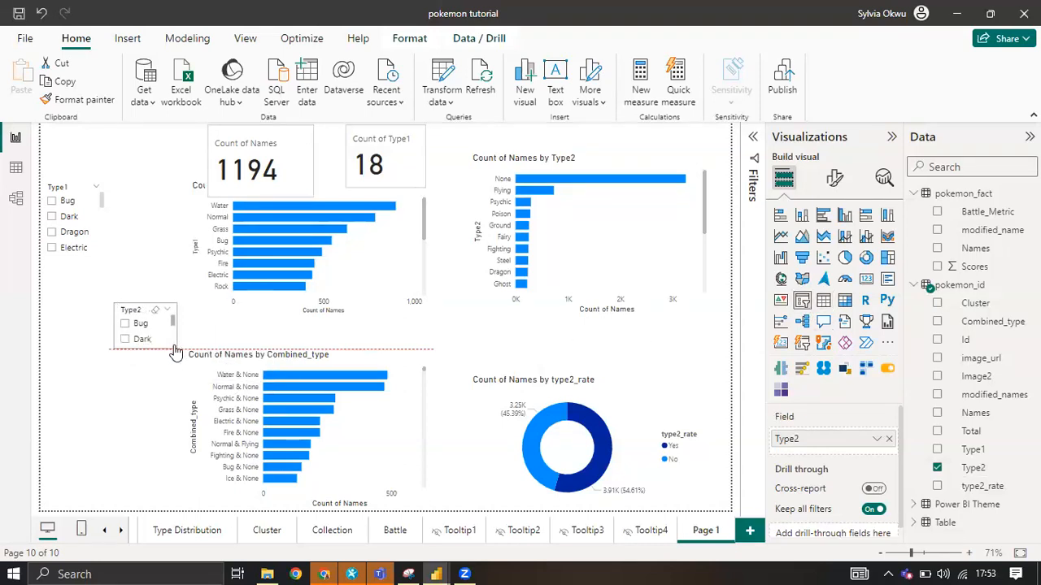
drag(130, 313, 142, 155)
drag(71, 198, 106, 144)
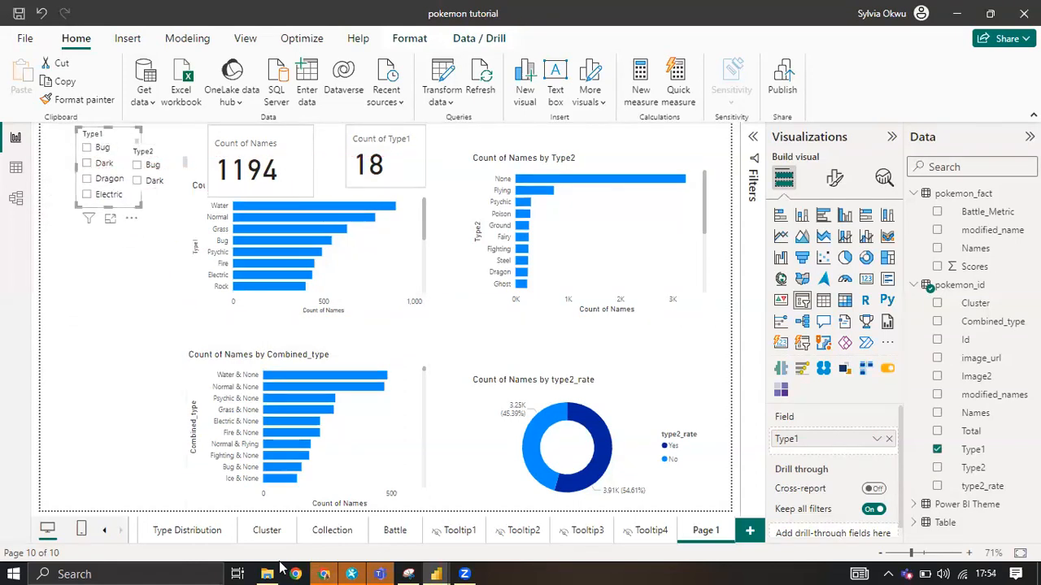
Add a table beneath the slicers with image_url and Type1 from pokemon_id and Names from pokemon_fact.
click(171, 530)
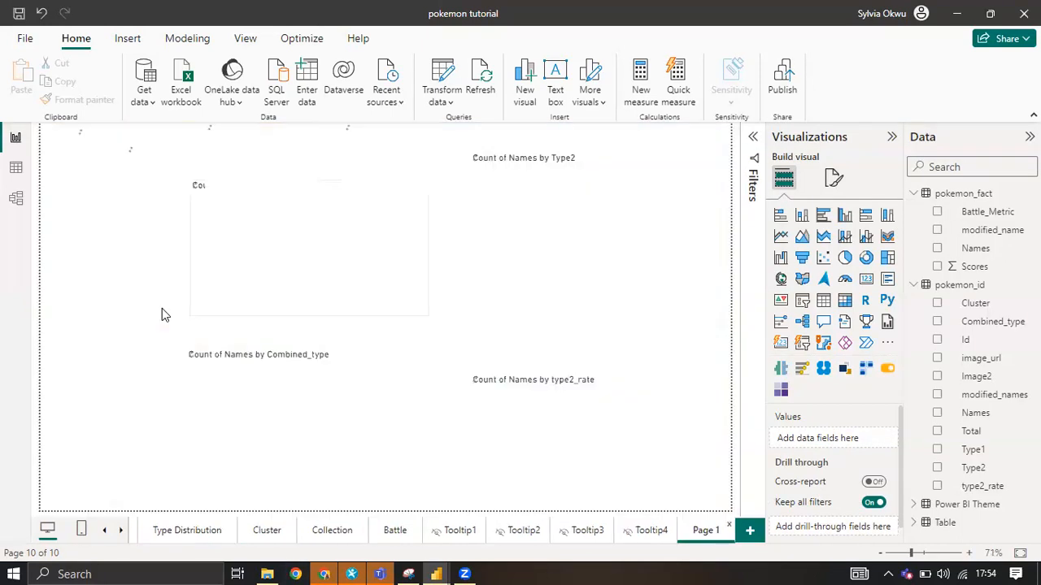
click(823, 299)
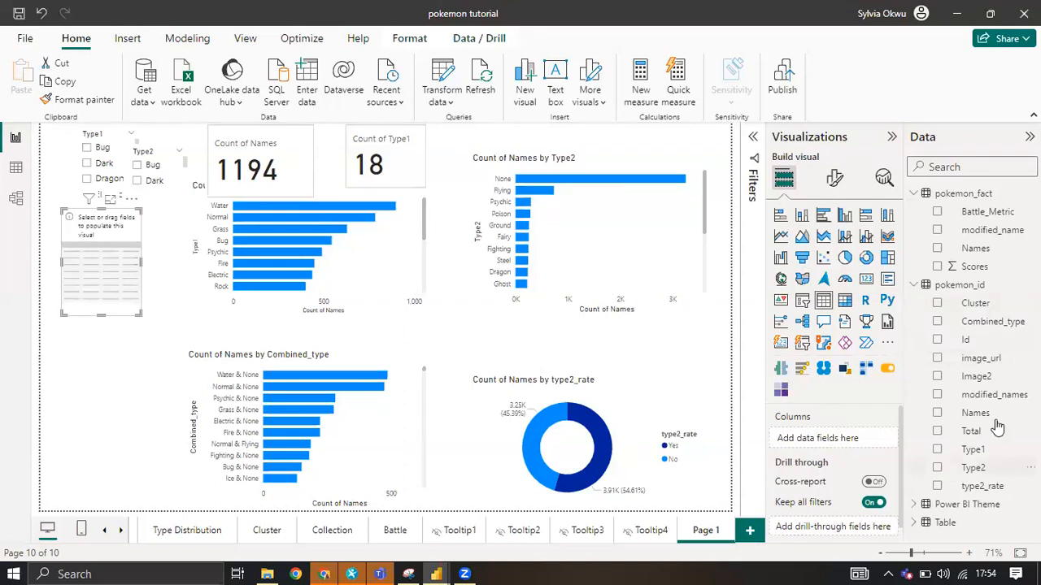
click(937, 359)
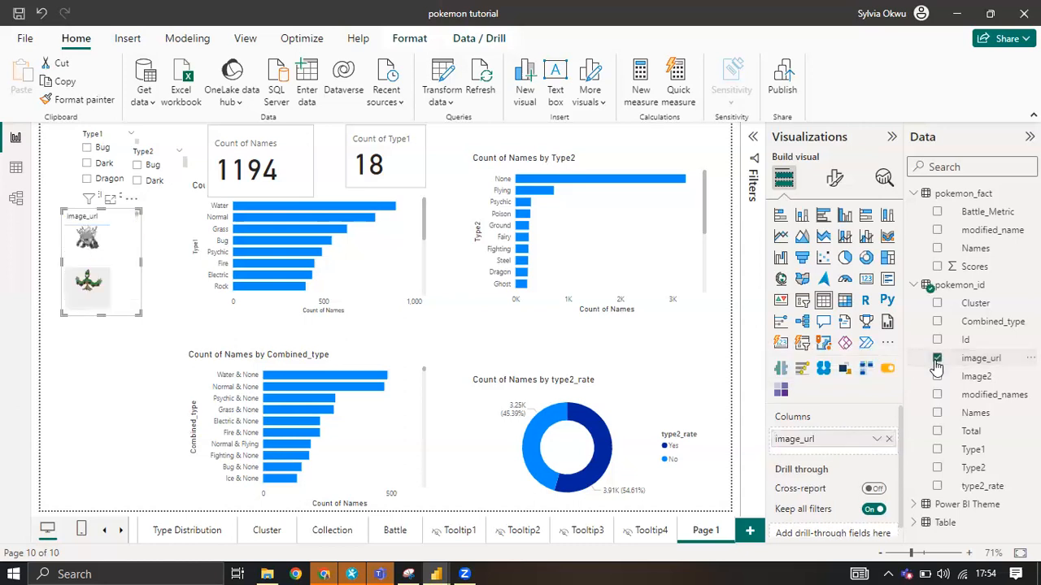
click(938, 248)
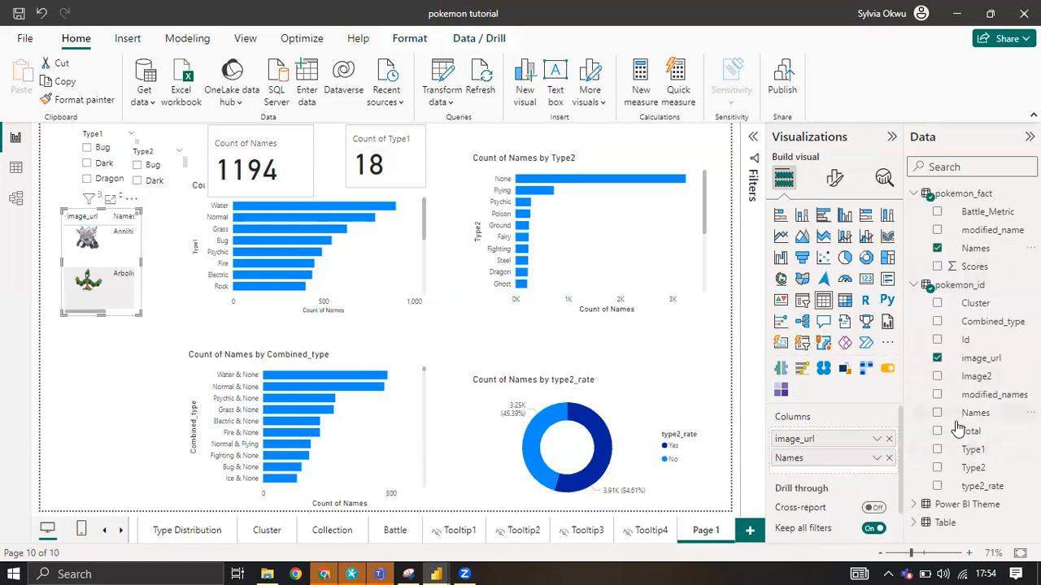
click(937, 449)
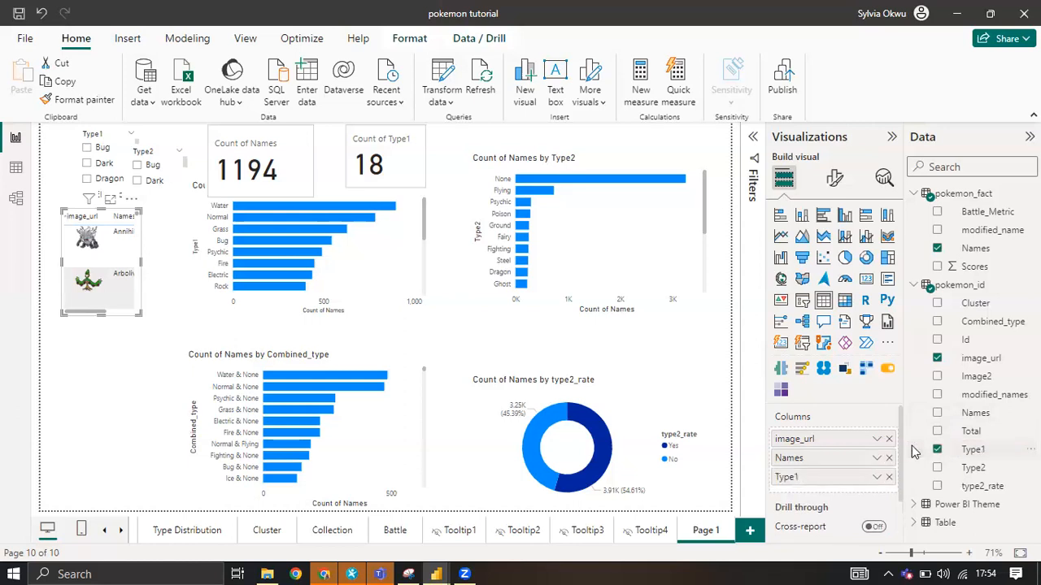
Replace Type1 with Combined_type in the image table, enlarge the table to the page's lower edge and move it against the page's left edge.
click(165, 523)
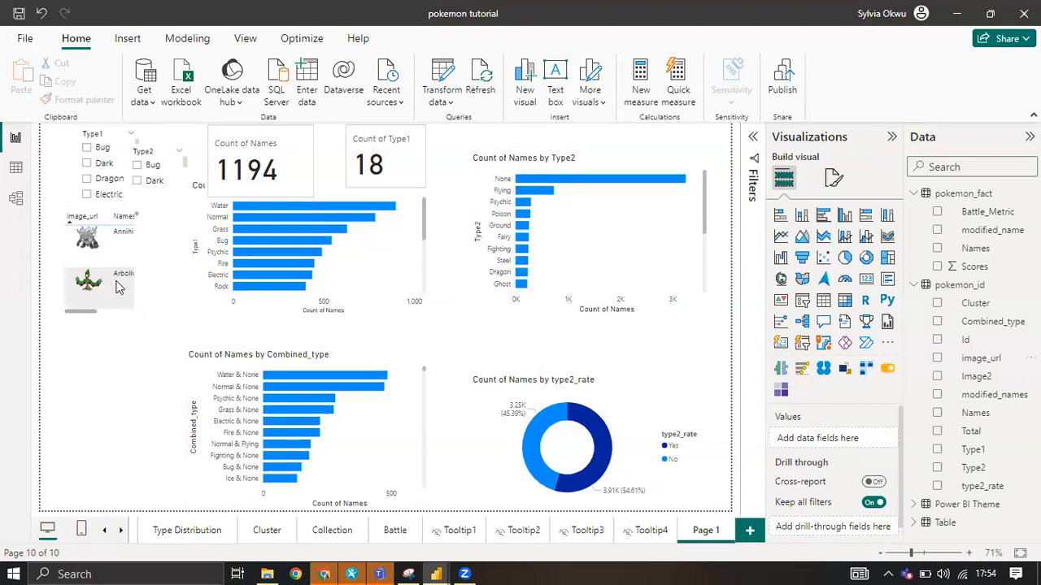
click(130, 317)
click(937, 450)
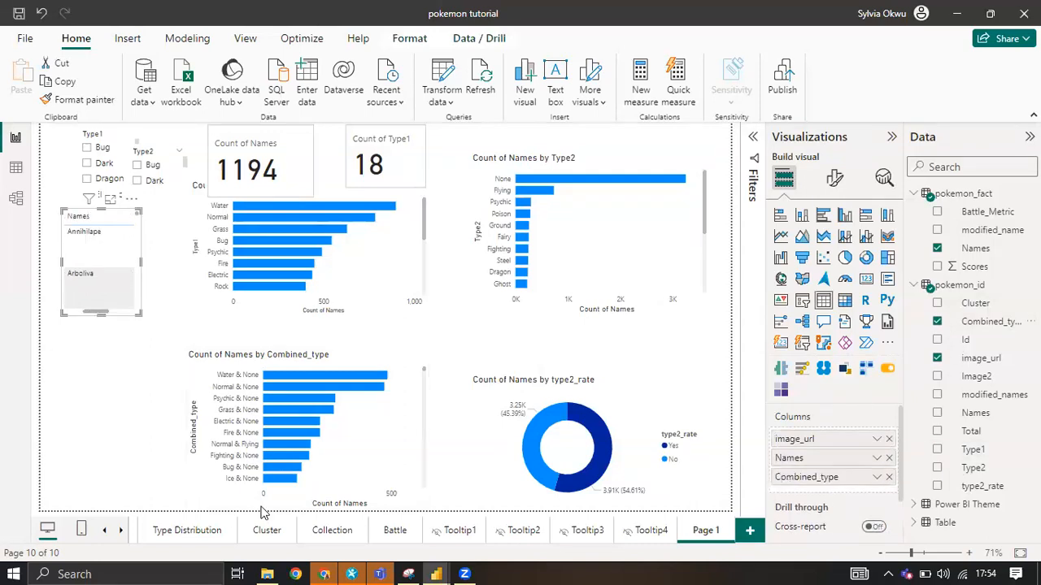
drag(261, 513, 288, 568)
drag(285, 530, 221, 506)
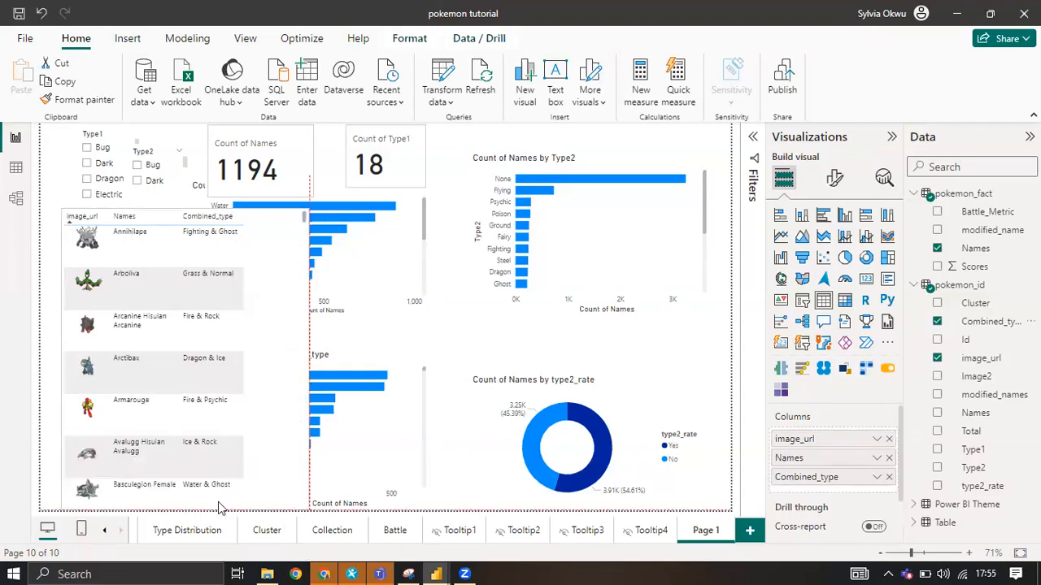
click(71, 217)
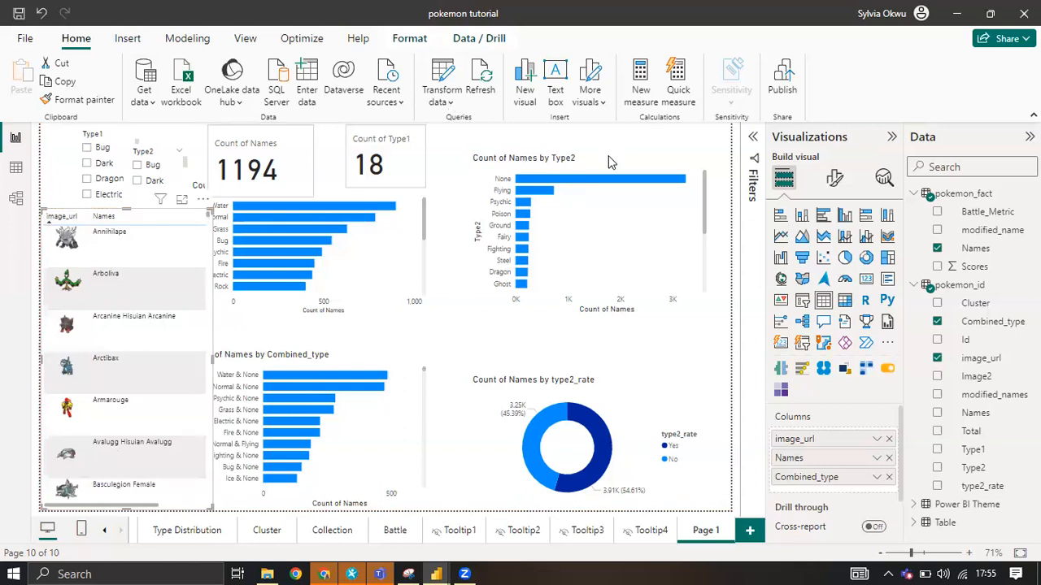
Compare the Type2 bar chart with the secondary type chart on the Type Distribution page and return to Page 1.
click(557, 238)
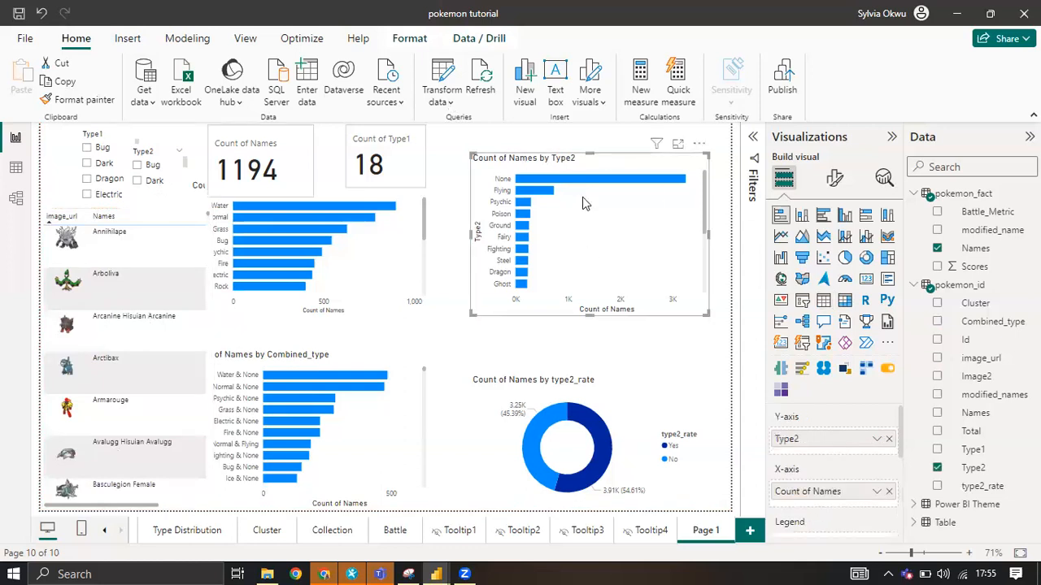
click(173, 532)
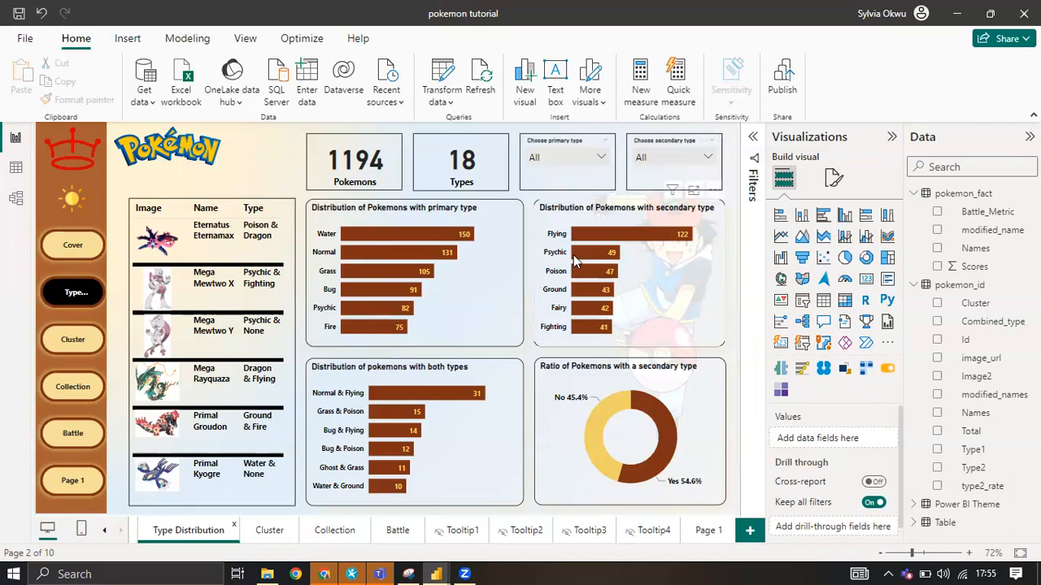
mouse_move(582, 251)
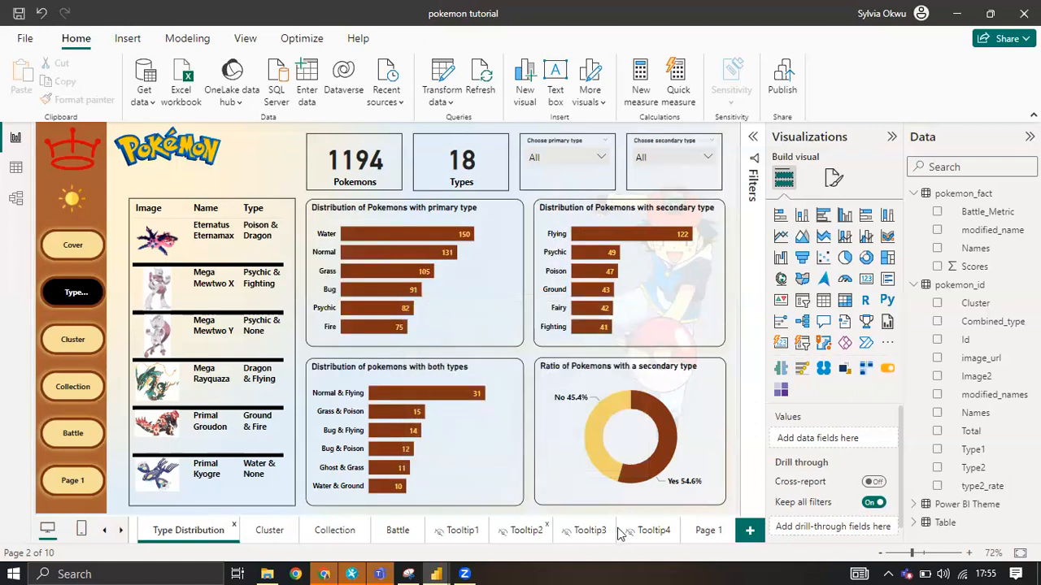
click(706, 531)
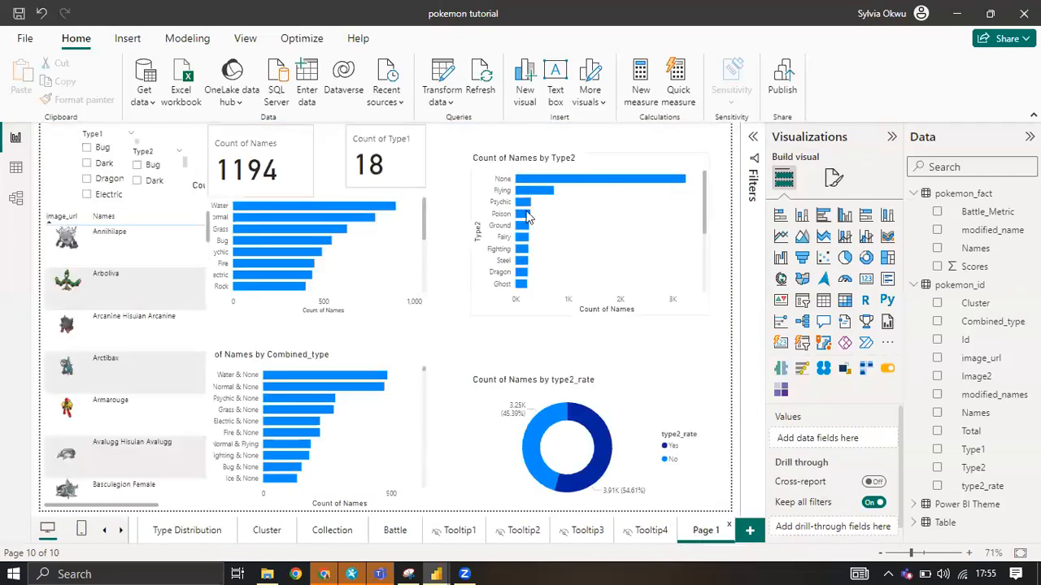
mouse_move(537, 180)
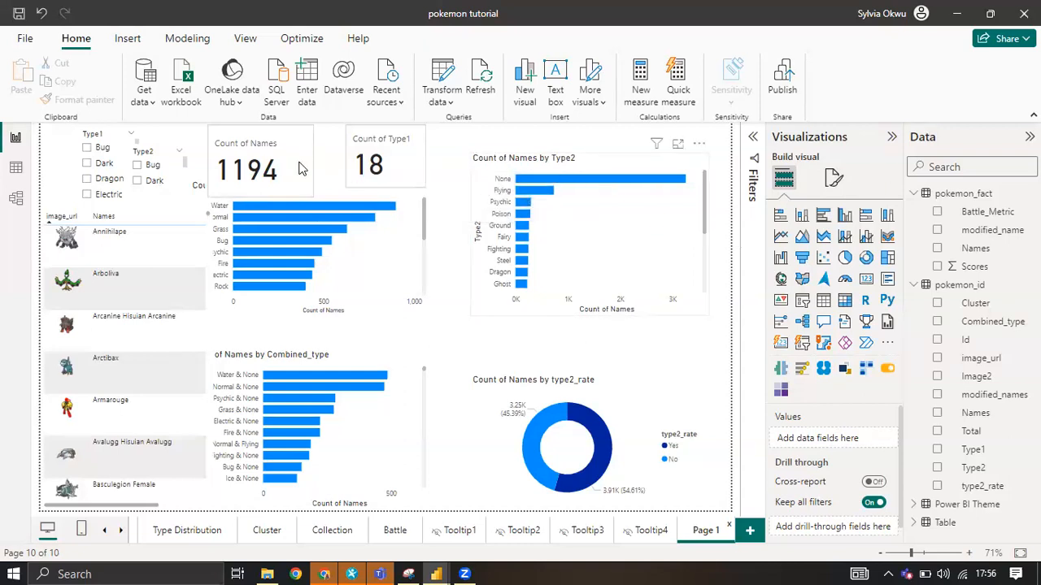
Show the filters for the Type2 bar chart and expand the Count of Names filter to its condition choices.
click(610, 197)
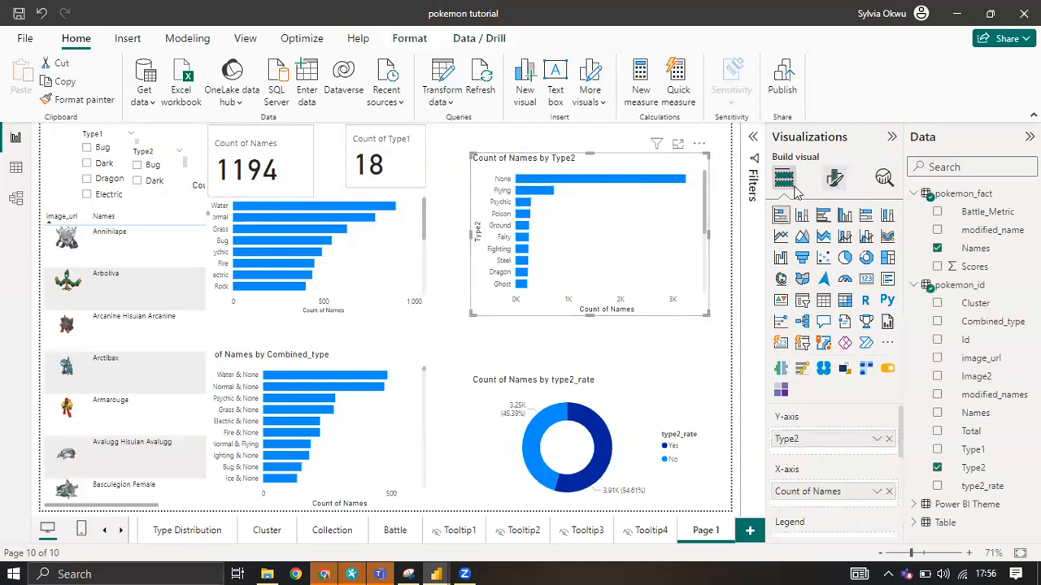
click(755, 143)
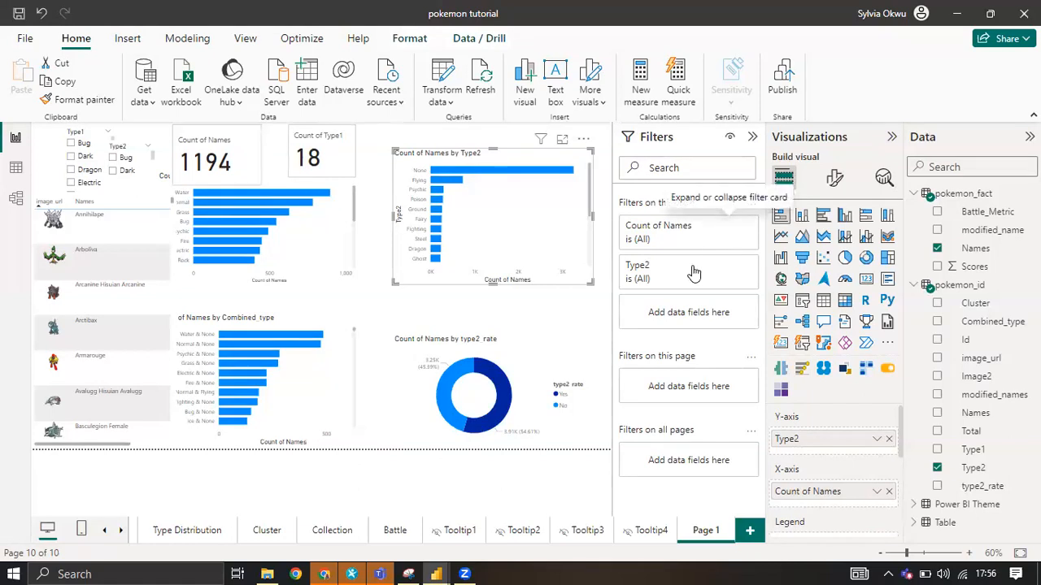
click(727, 227)
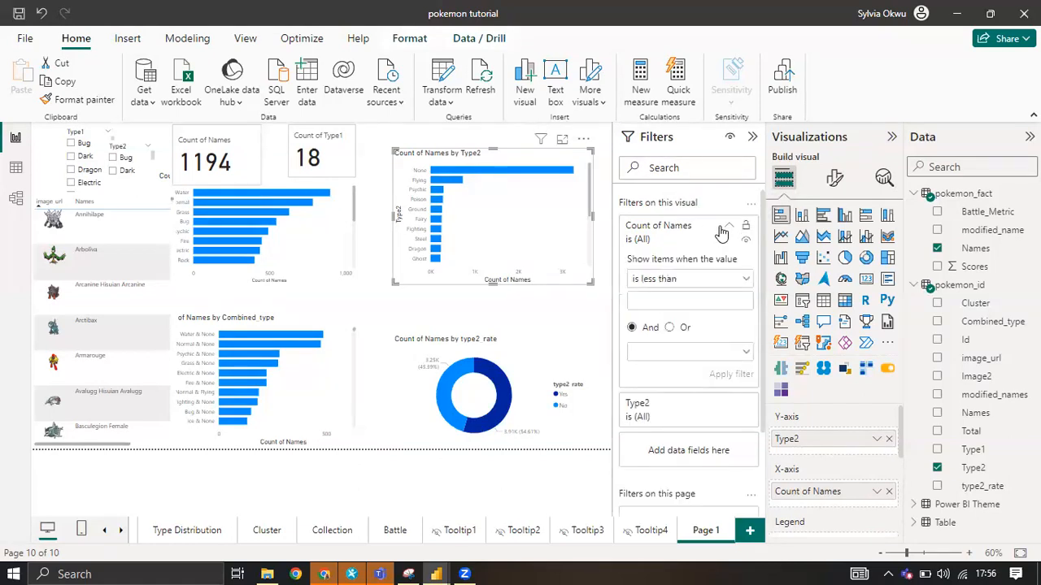
click(715, 280)
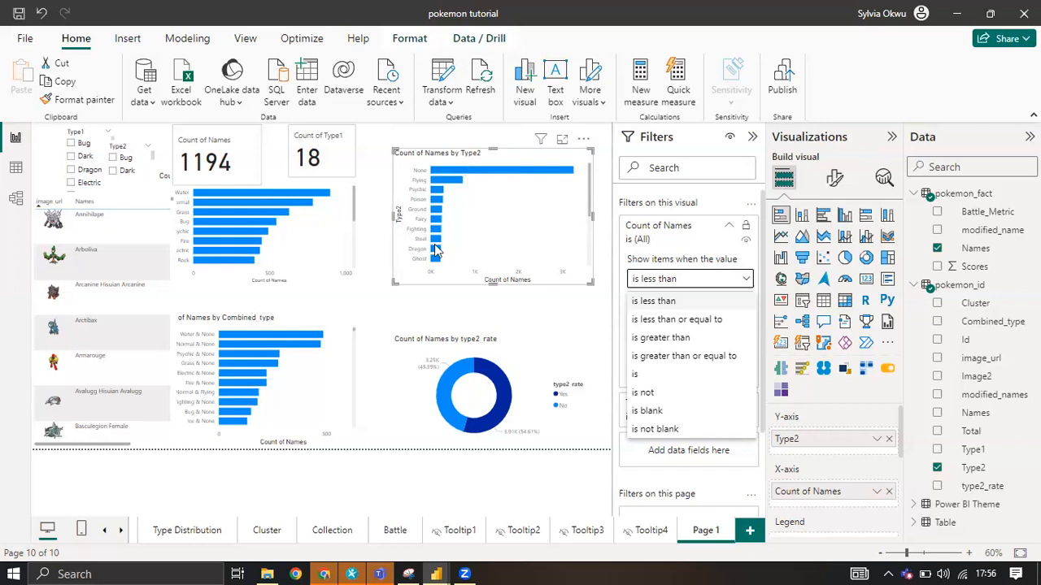
Check which secondary types the finished chart on the Type Distribution page includes, and go back to Page 1.
click(196, 533)
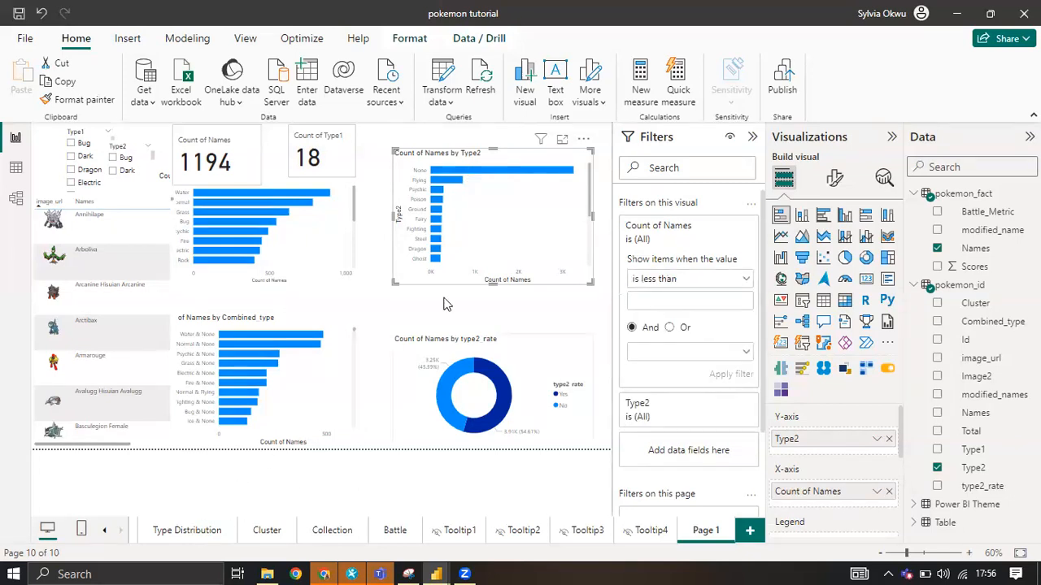
click(187, 531)
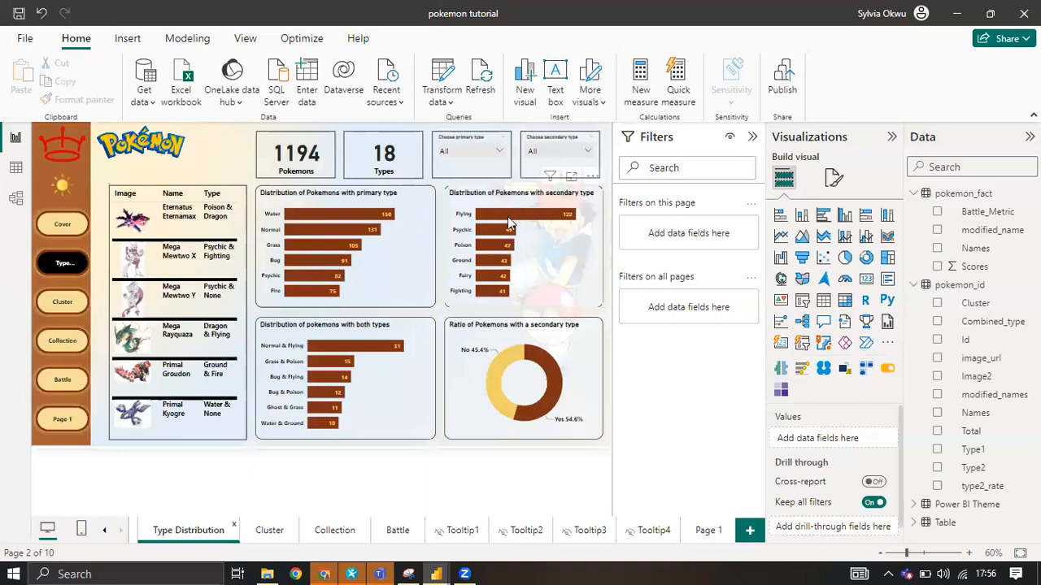
click(705, 531)
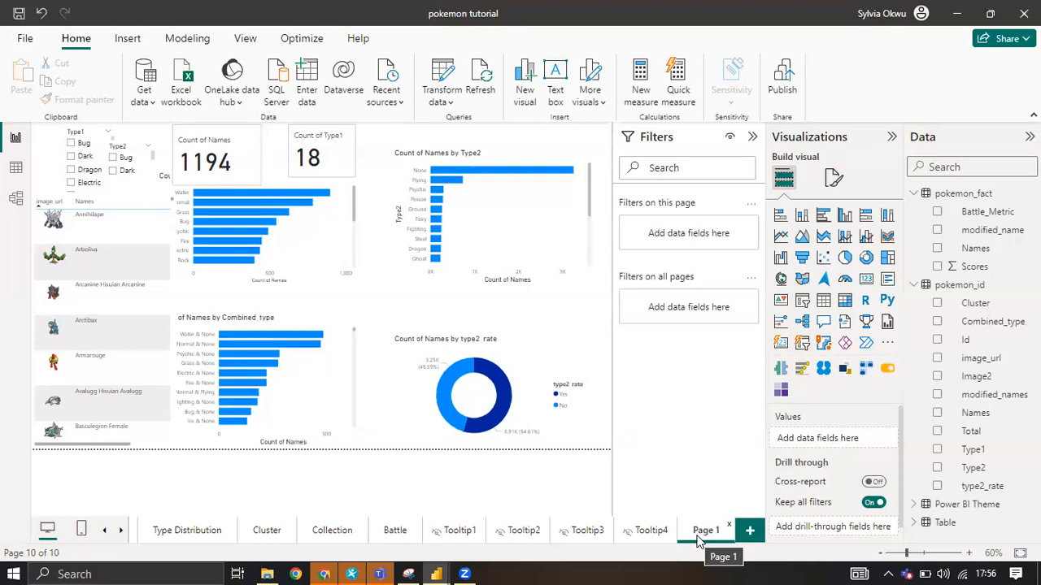
Try to filter the Type2 bar chart's Count of Names with the condition "is not" None, and clear the entered value.
click(481, 155)
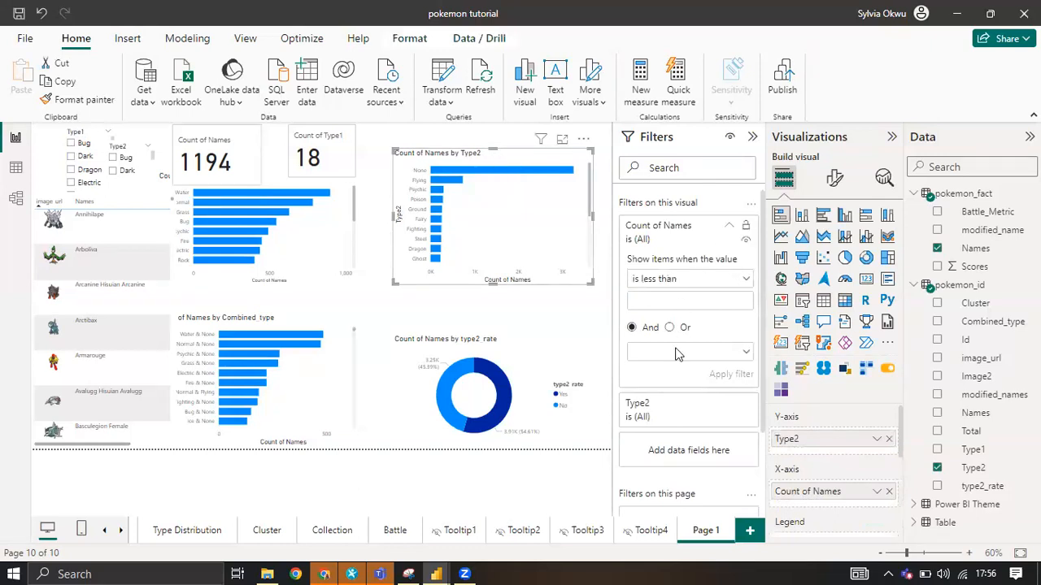
click(724, 279)
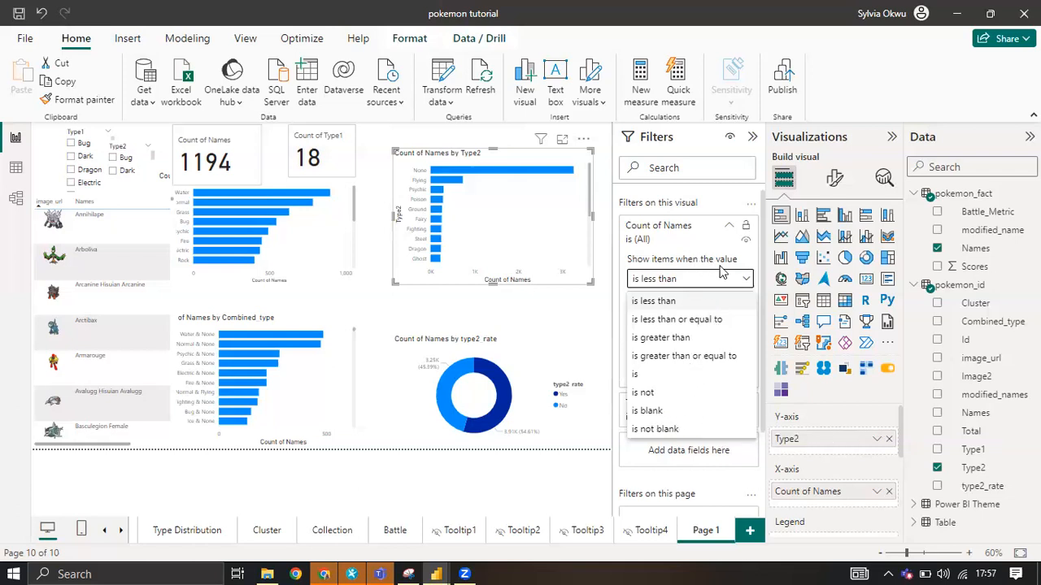
click(648, 394)
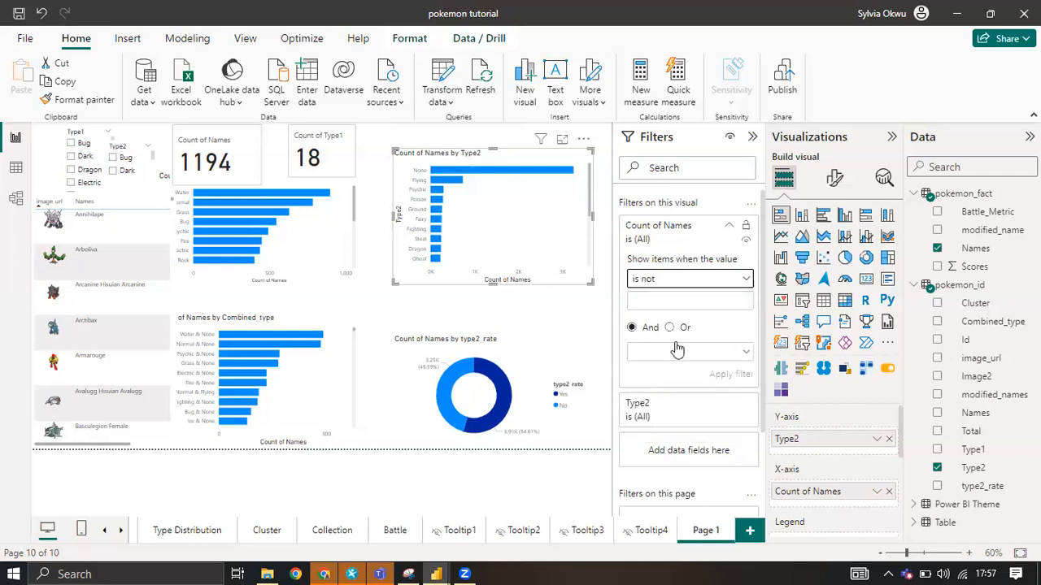
click(672, 302)
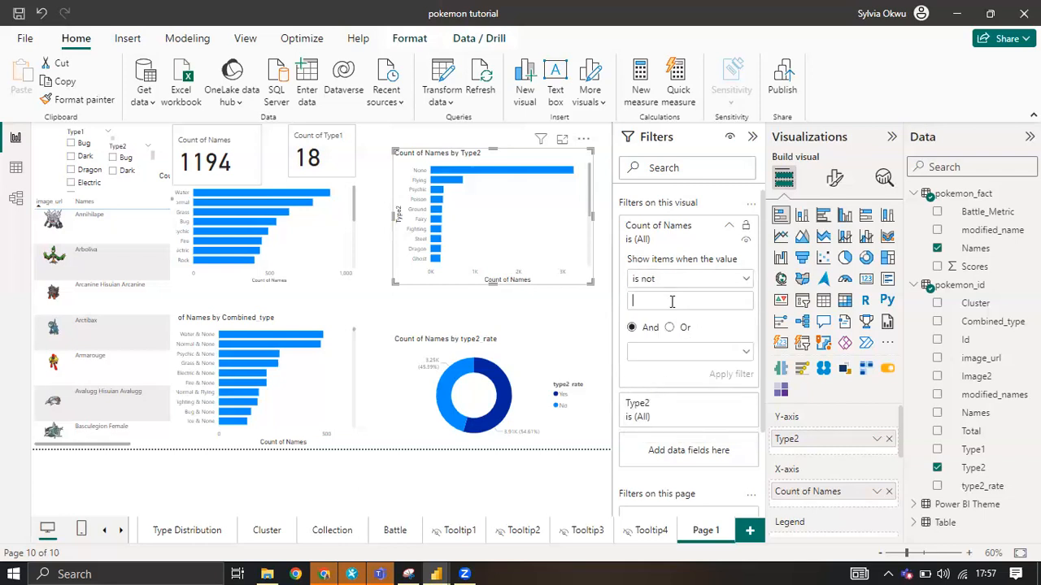
text(None)
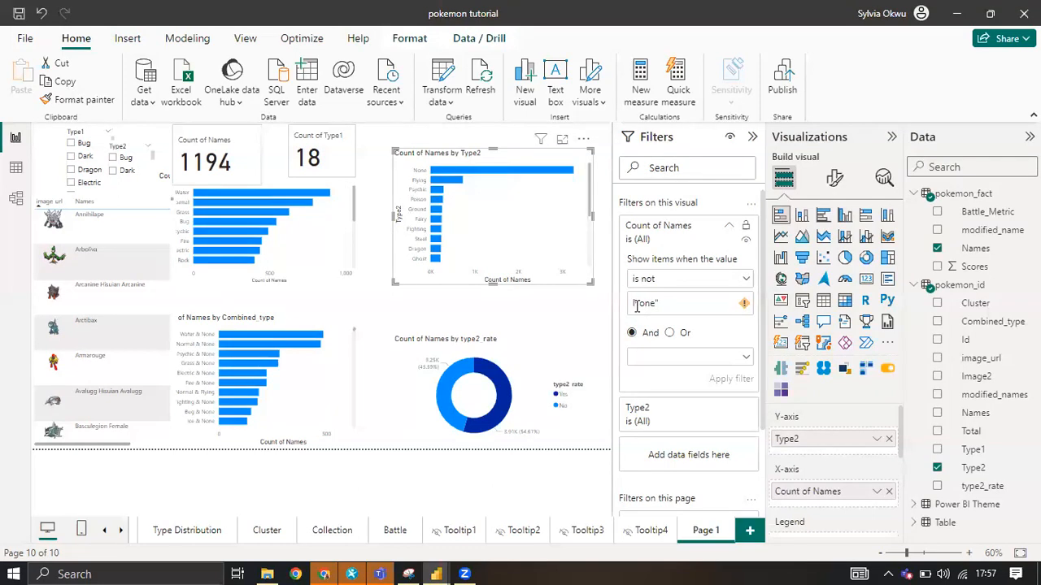
text(")
key(BackSpace)
key(BackSpace)
key(BackSpace)
key(BackSpace)
click(698, 283)
click(698, 281)
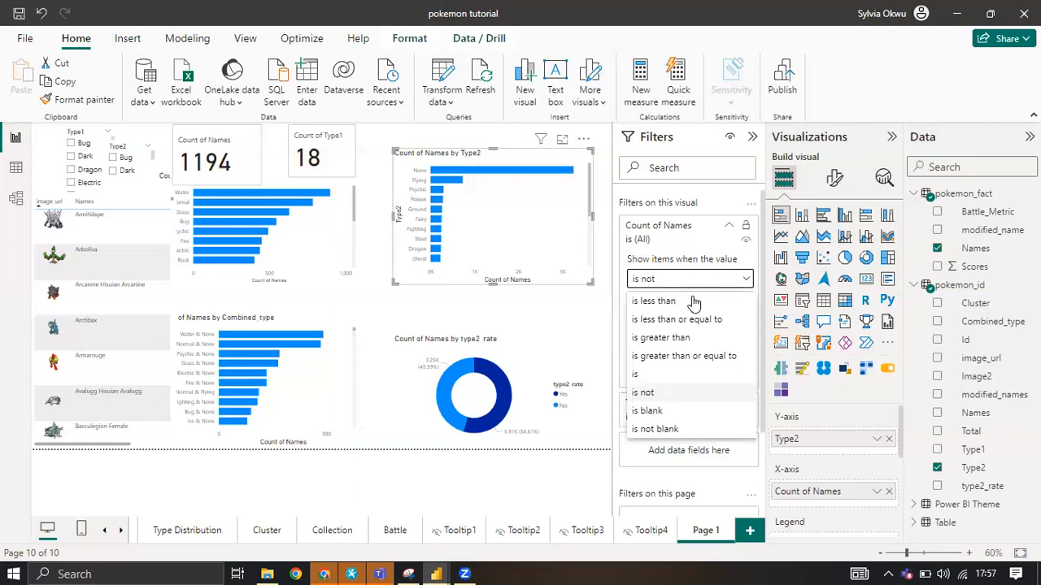
click(731, 230)
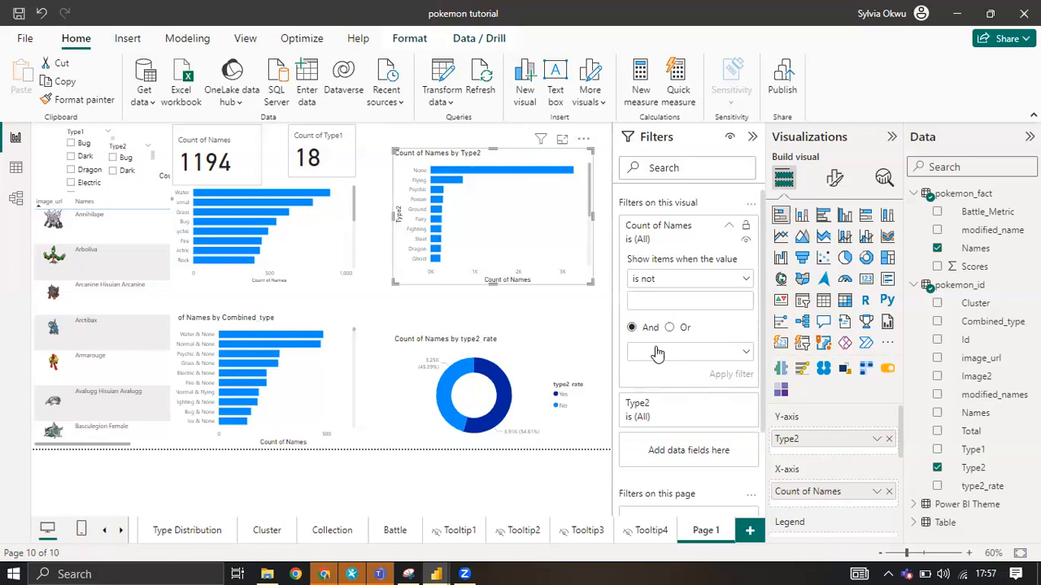
Expand the Type2 filter on the bar chart and set its filter type to Advanced filtering.
click(667, 415)
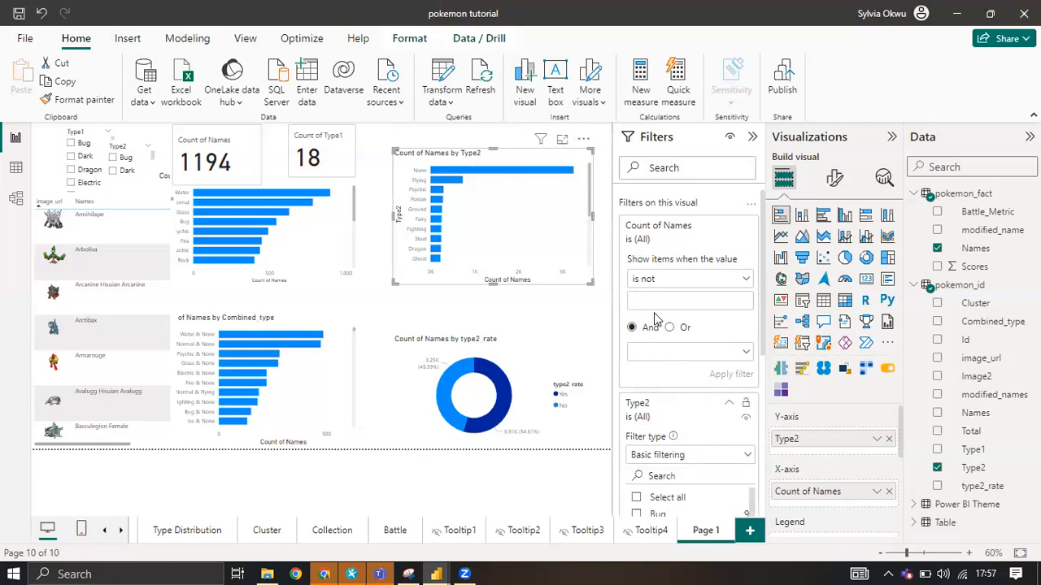
scroll(659, 480, down, 3)
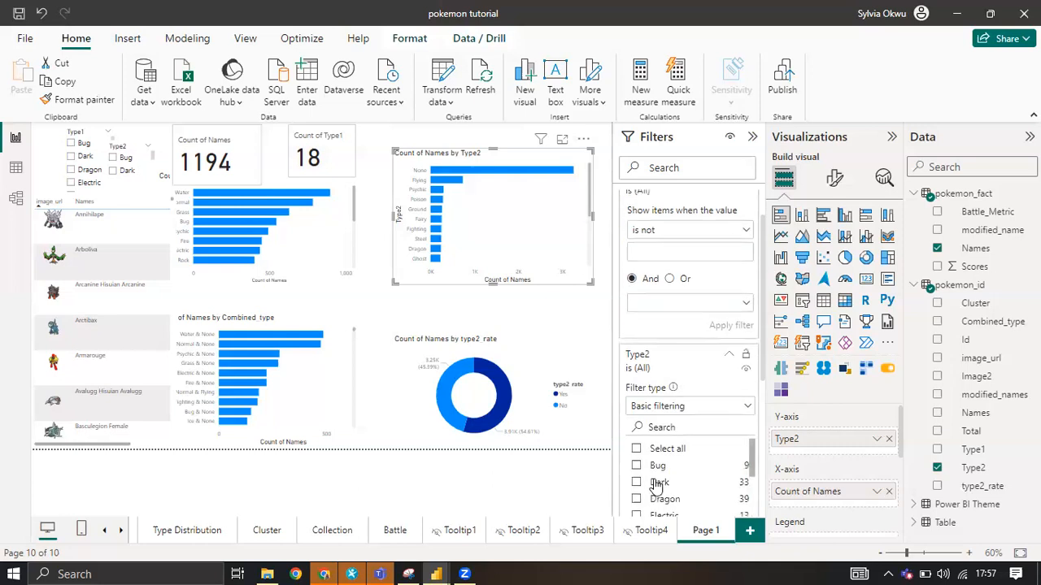
click(692, 407)
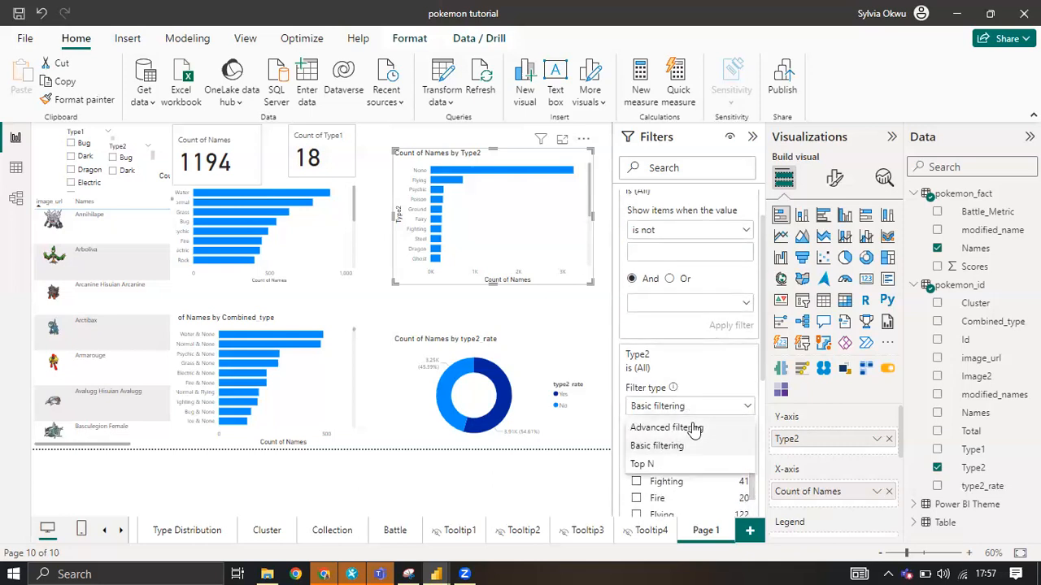
click(689, 428)
scroll(698, 399, down, 1)
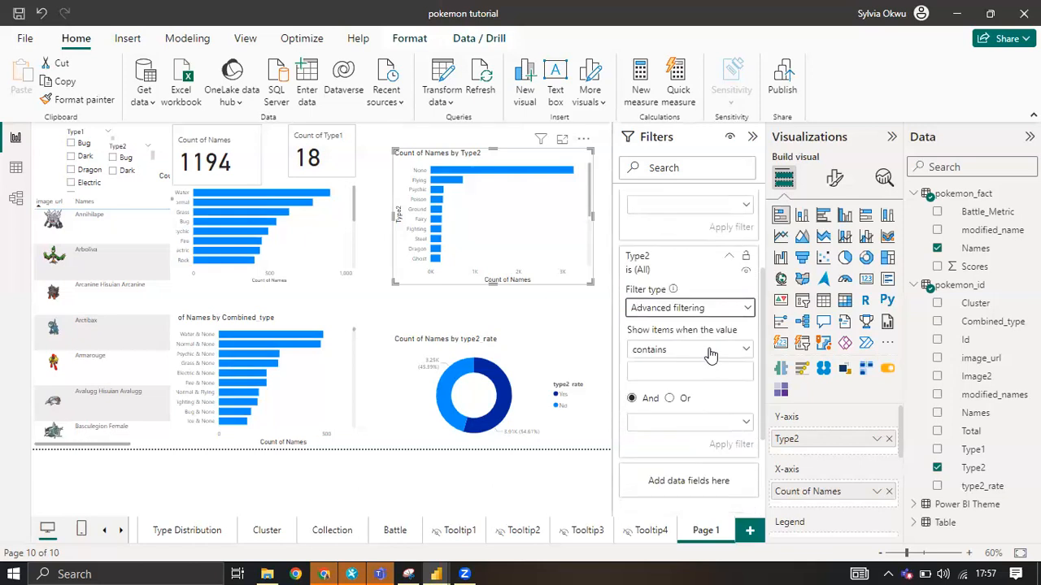
Examine the condition and filter type options offered by the chart's Type2 and Count of Names filters.
click(710, 352)
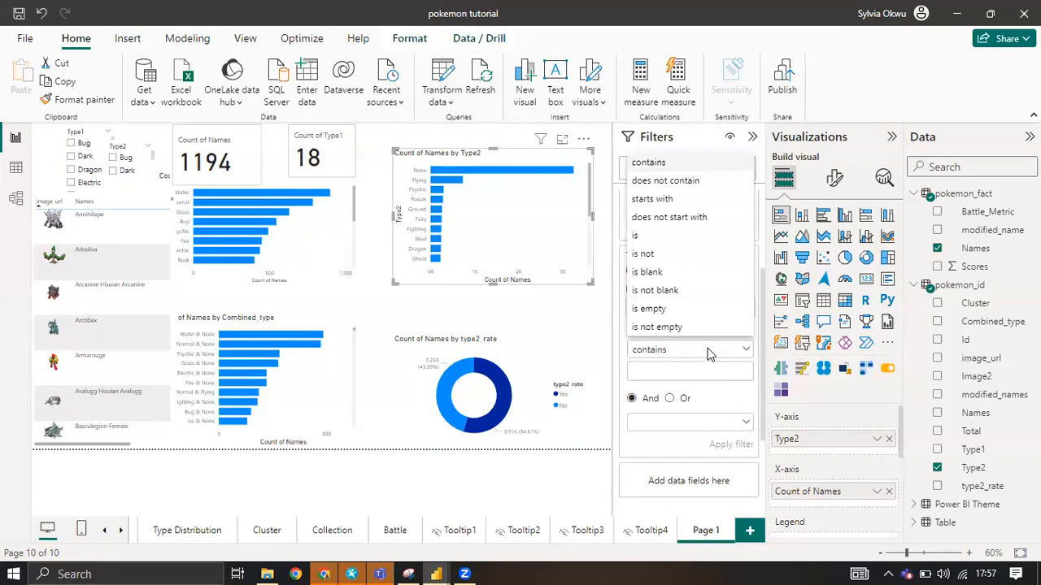
click(702, 394)
scroll(697, 330, up, 3)
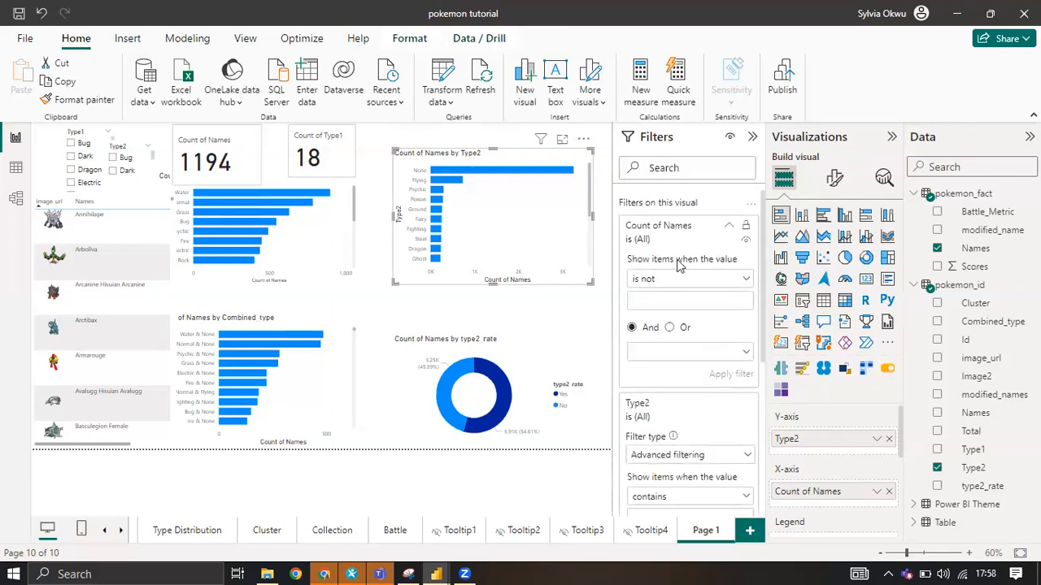
click(701, 280)
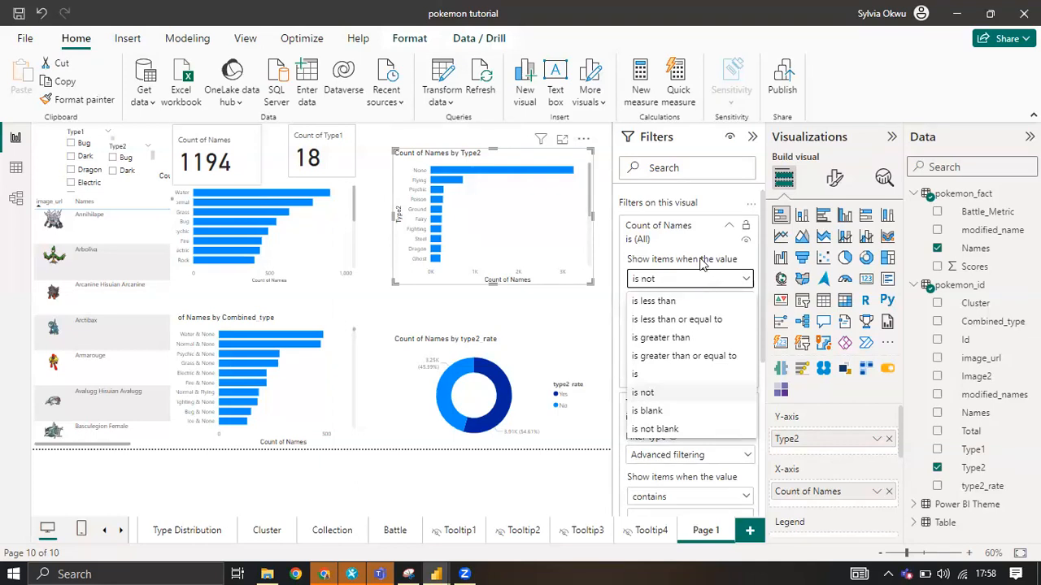
click(702, 263)
scroll(663, 378, down, 1)
scroll(663, 378, down, 2)
click(674, 307)
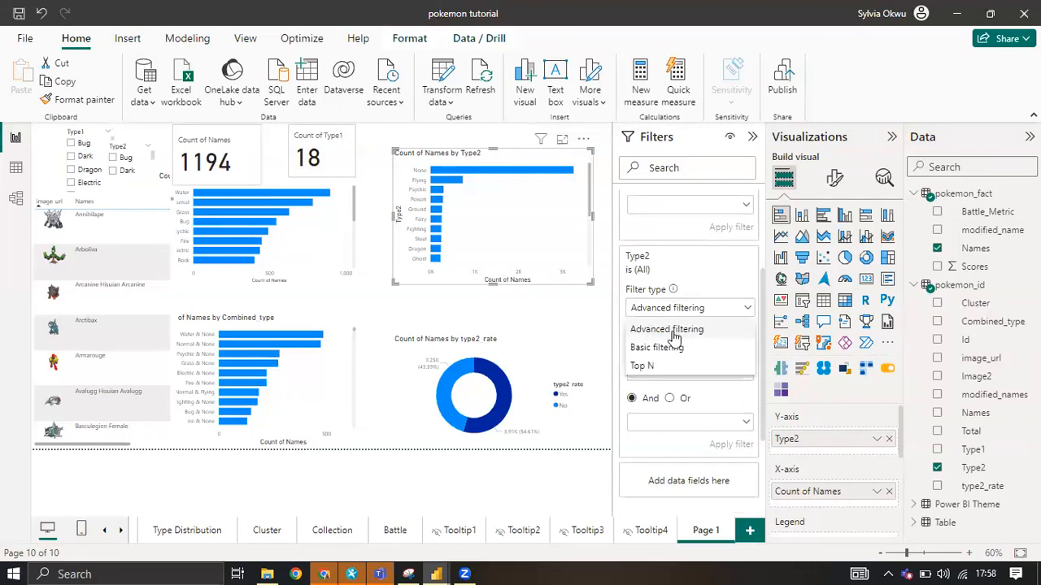
click(722, 293)
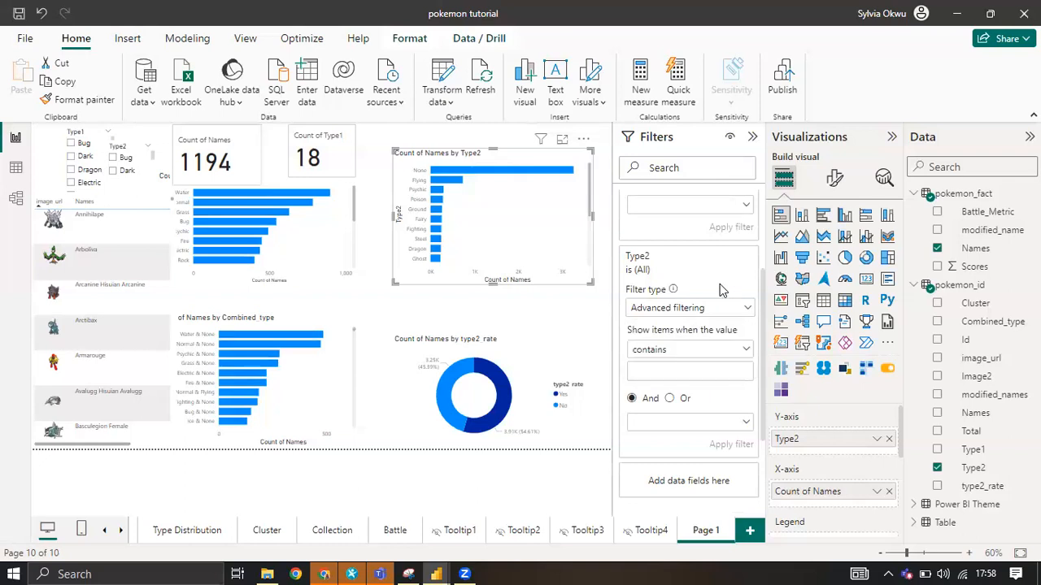
Filter the Type2 bar chart to show items whose Type2 value does not contain None, and apply the filter.
click(707, 349)
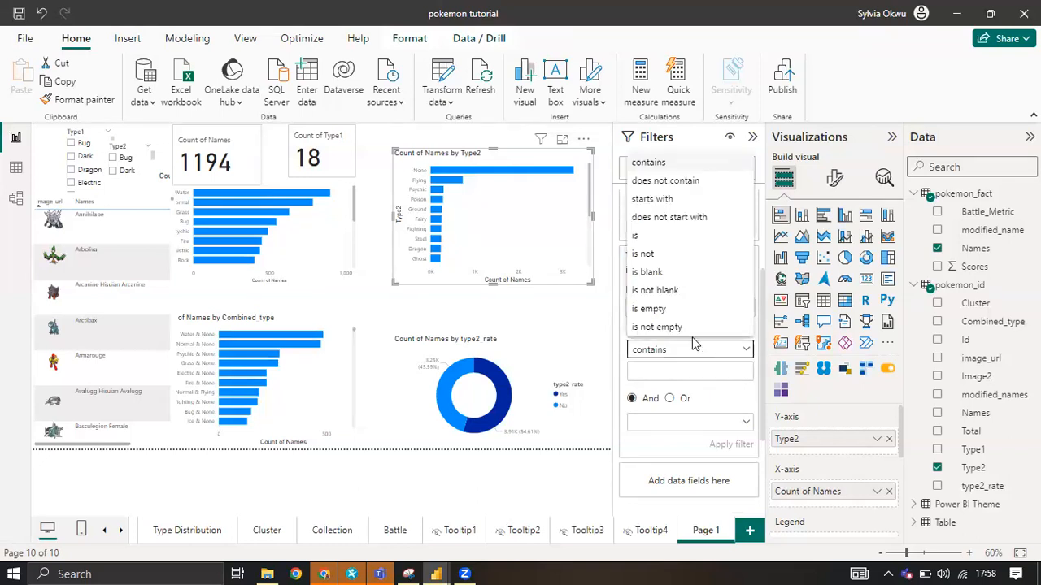
click(675, 182)
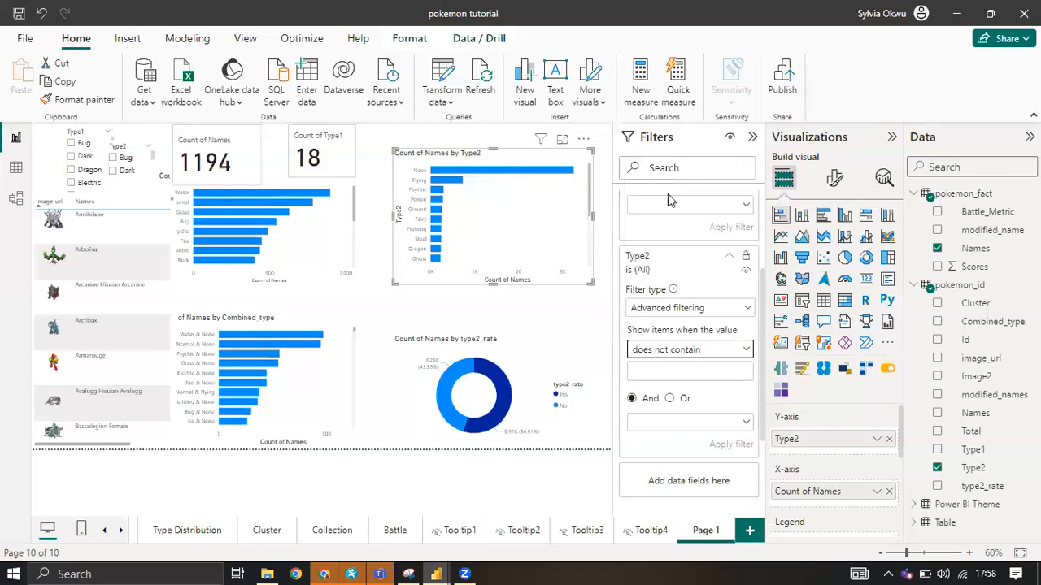
click(649, 372)
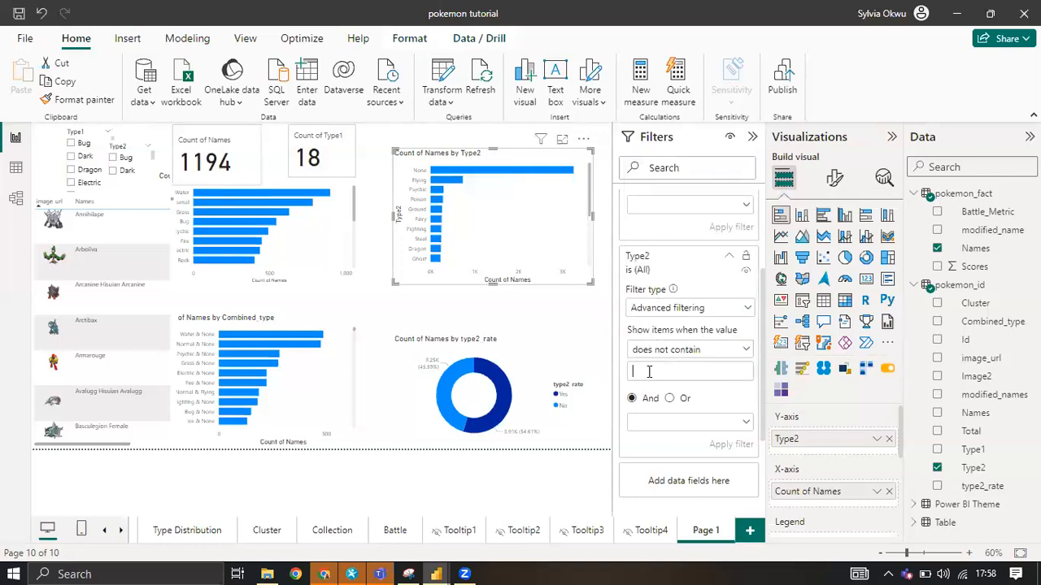
text(None)
click(732, 444)
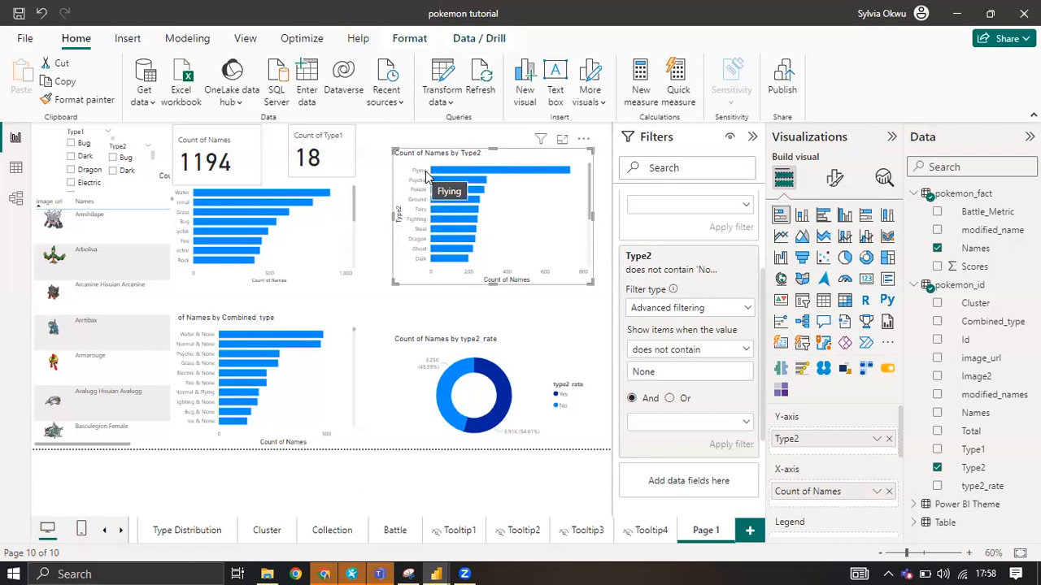
Add Type2 a second time as a visual-level filter on the Type2 bar chart.
scroll(683, 382, up, 1)
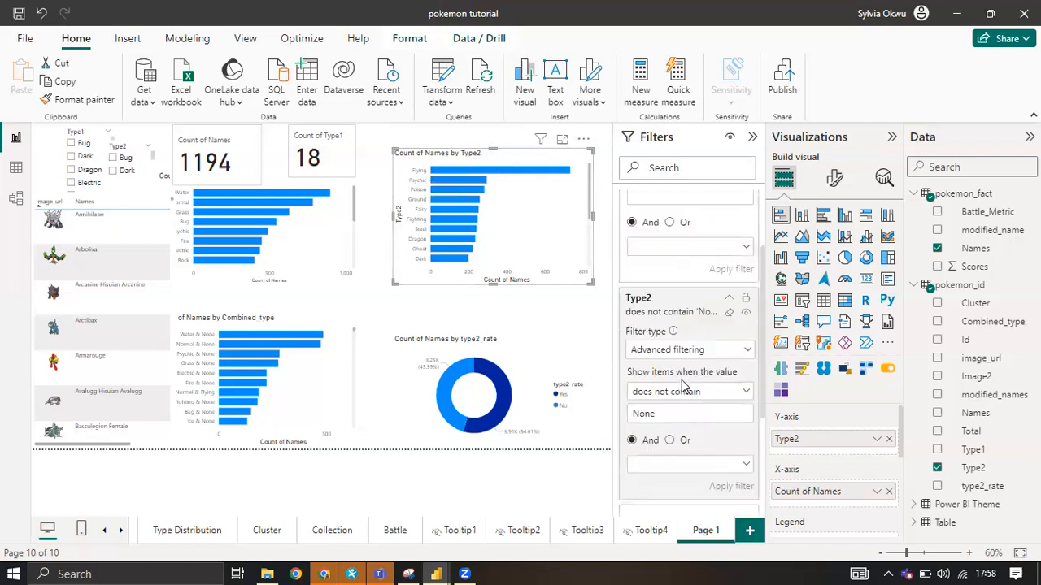
scroll(681, 380, up, 3)
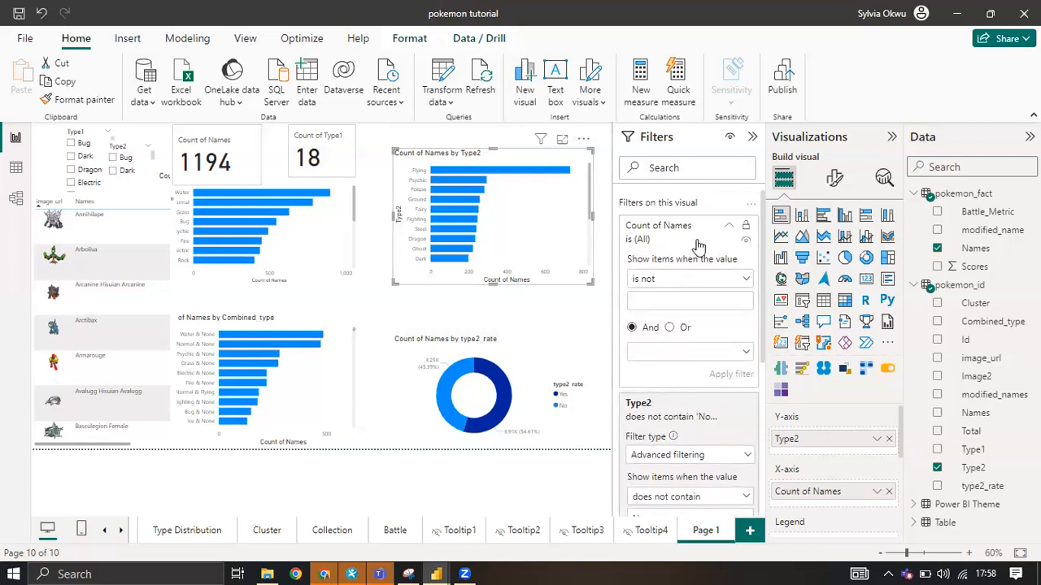
scroll(695, 240, down, 6)
scroll(692, 287, down, 1)
scroll(692, 287, up, 1)
scroll(692, 287, down, 1)
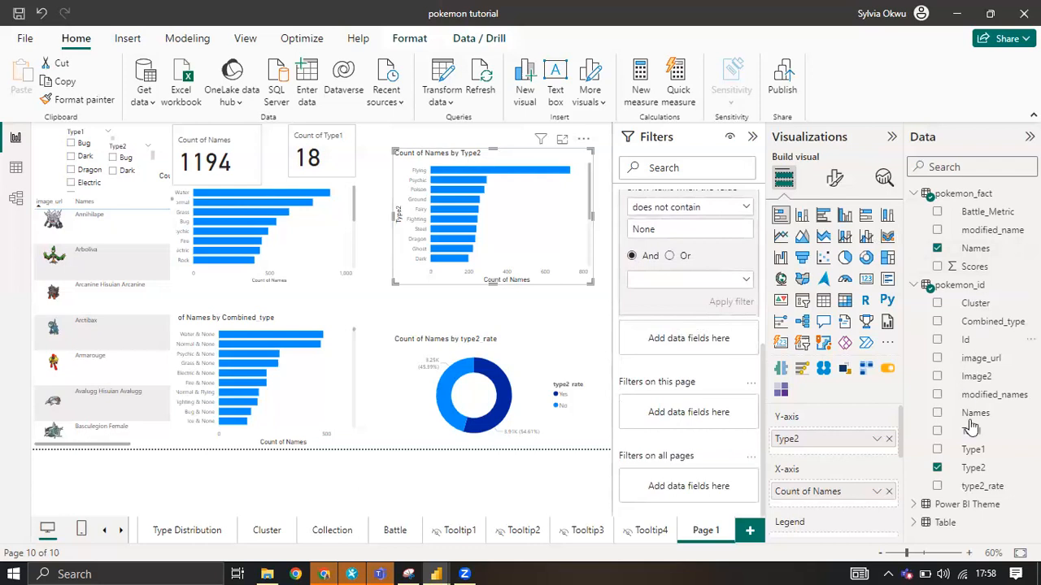
drag(984, 470, 719, 351)
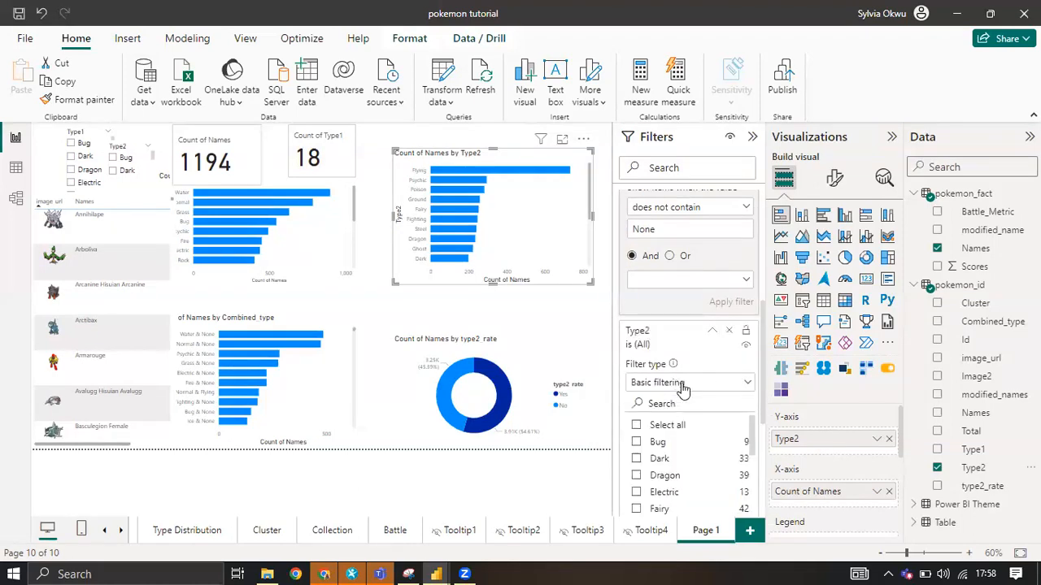
Set the second Type2 filter's type to Top N, showing the top 6 items.
scroll(688, 284, down, 1)
click(683, 283)
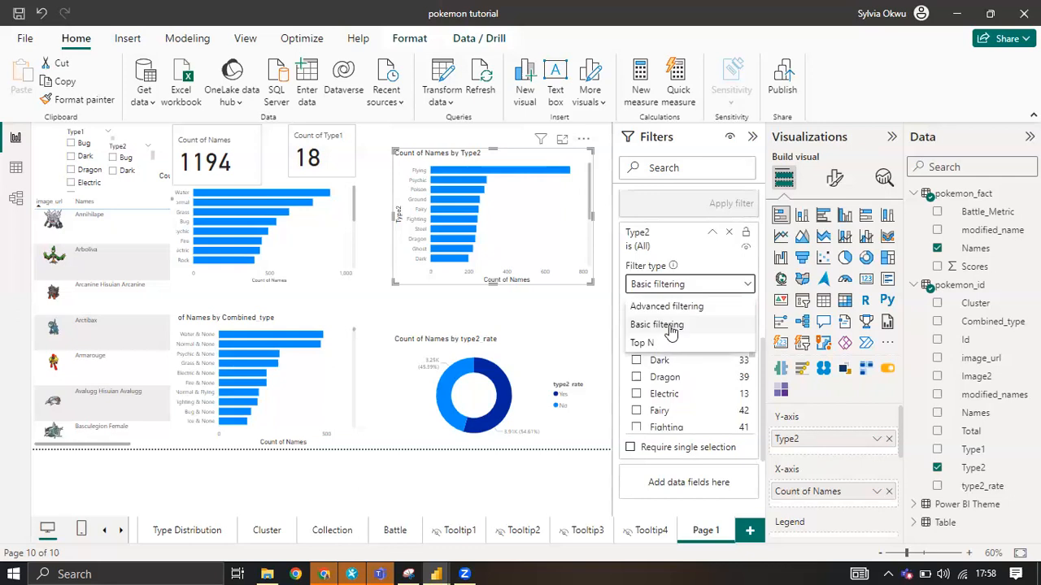
click(666, 345)
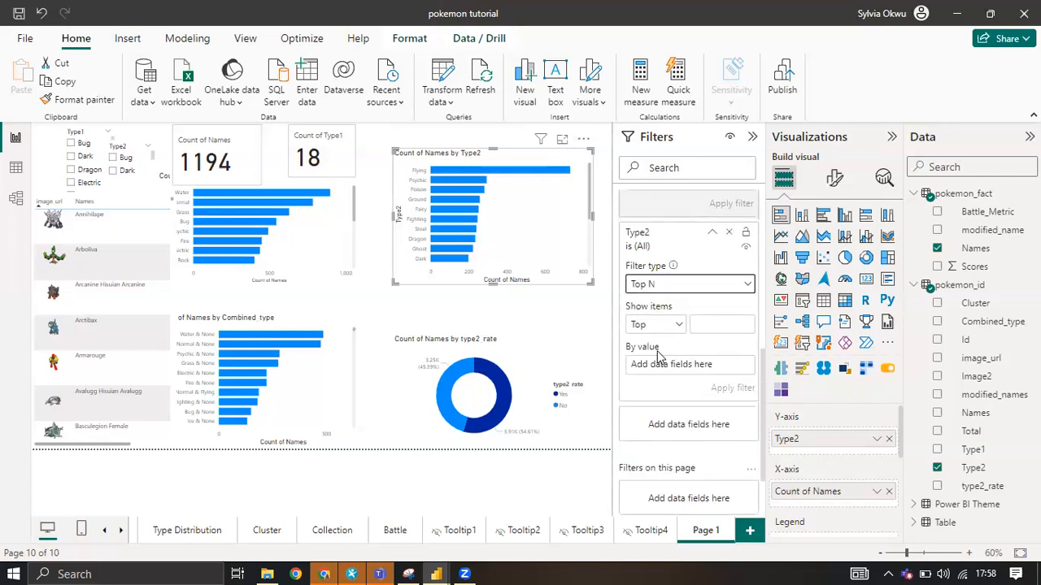
click(717, 318)
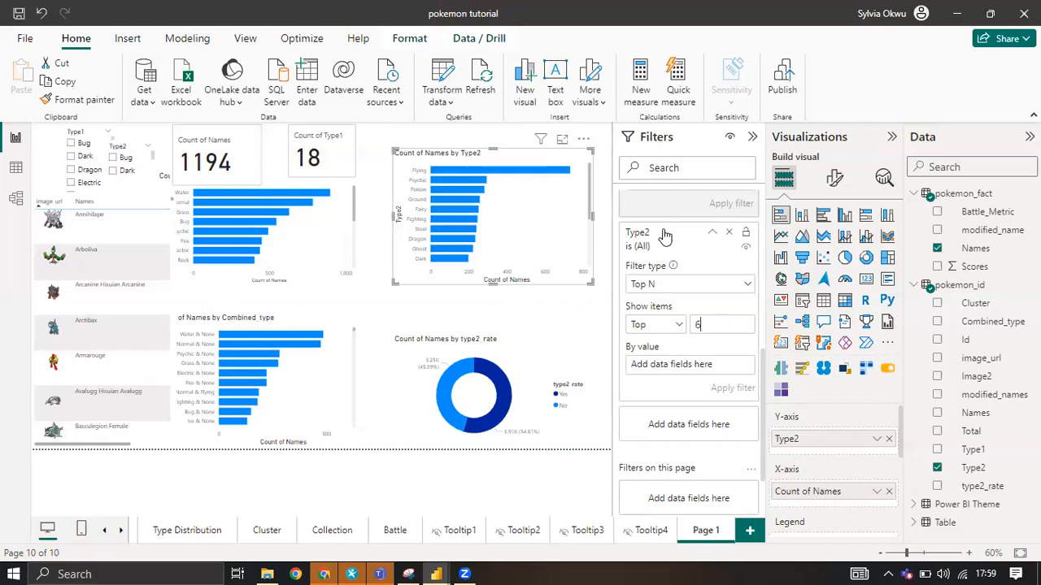
click(661, 288)
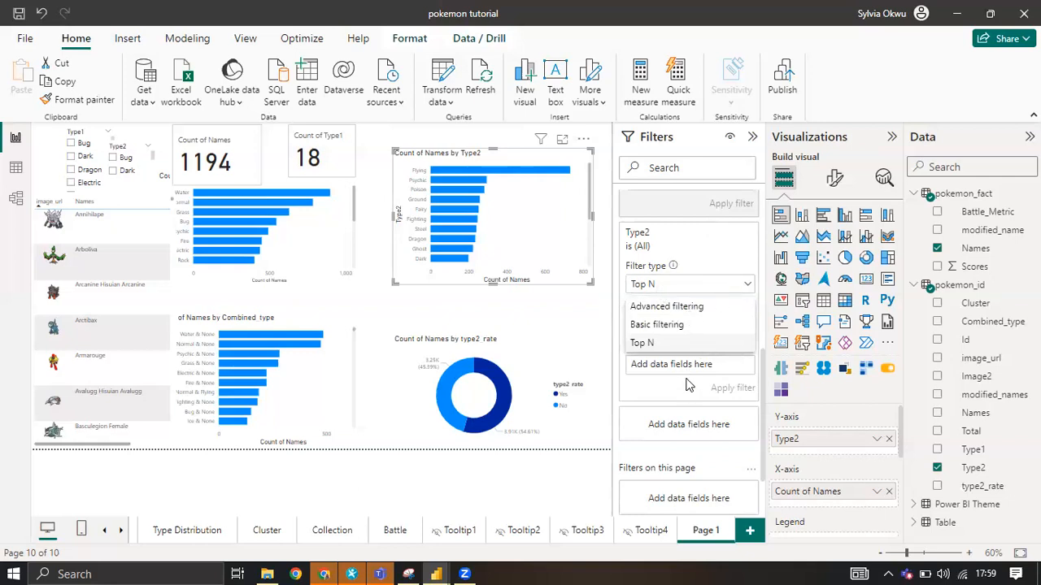
click(717, 283)
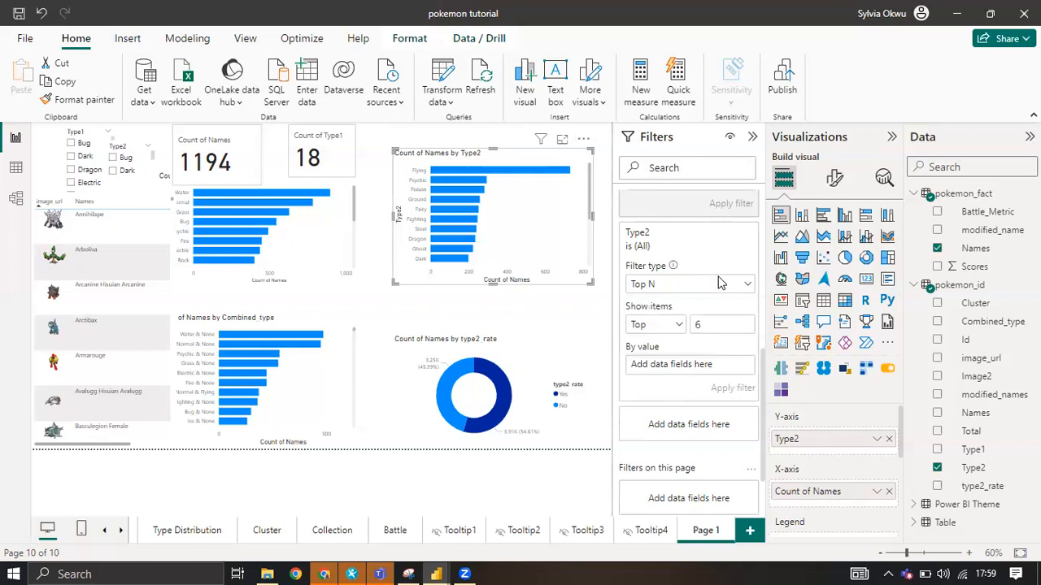
click(673, 325)
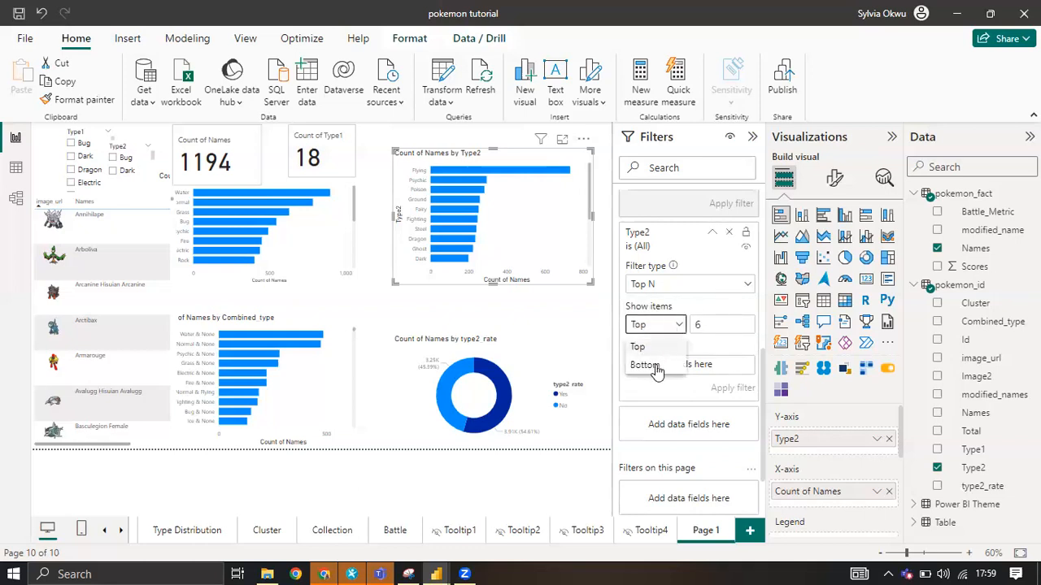
click(697, 355)
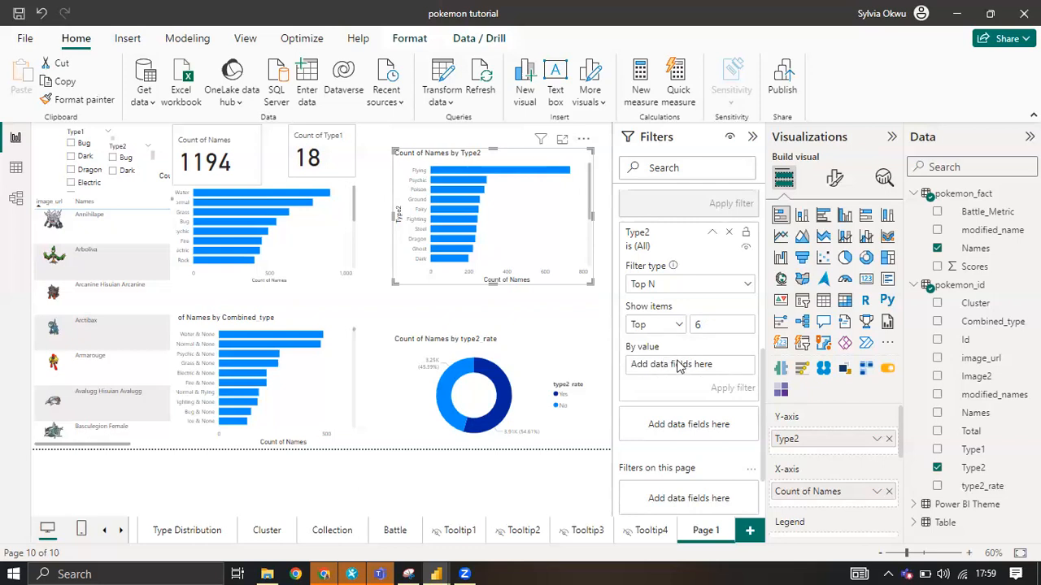
Rank the Top N filter by the Count of Type2 and apply it to the Type2 bar chart.
drag(973, 467, 701, 367)
click(735, 366)
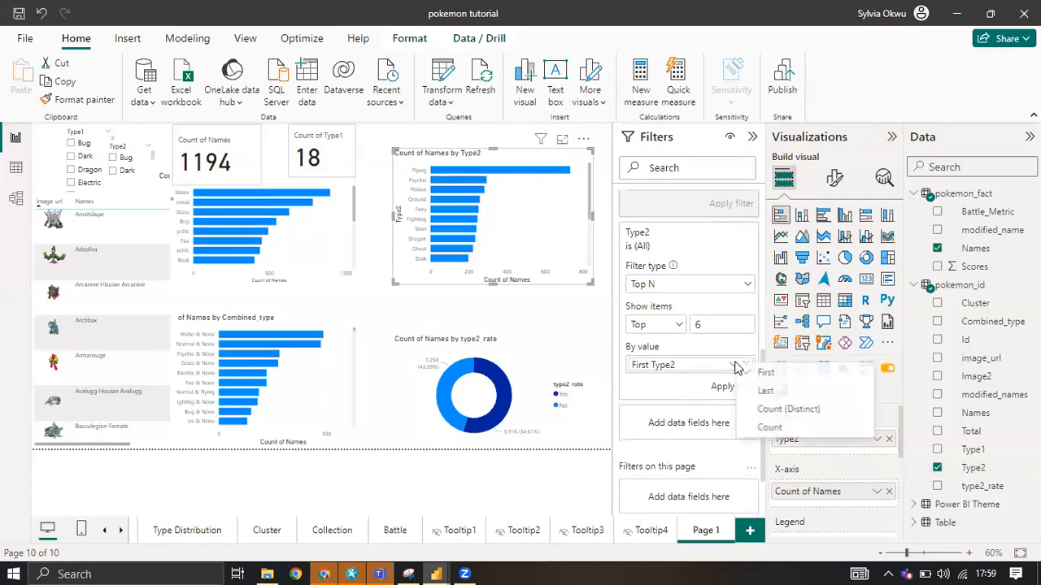
click(771, 429)
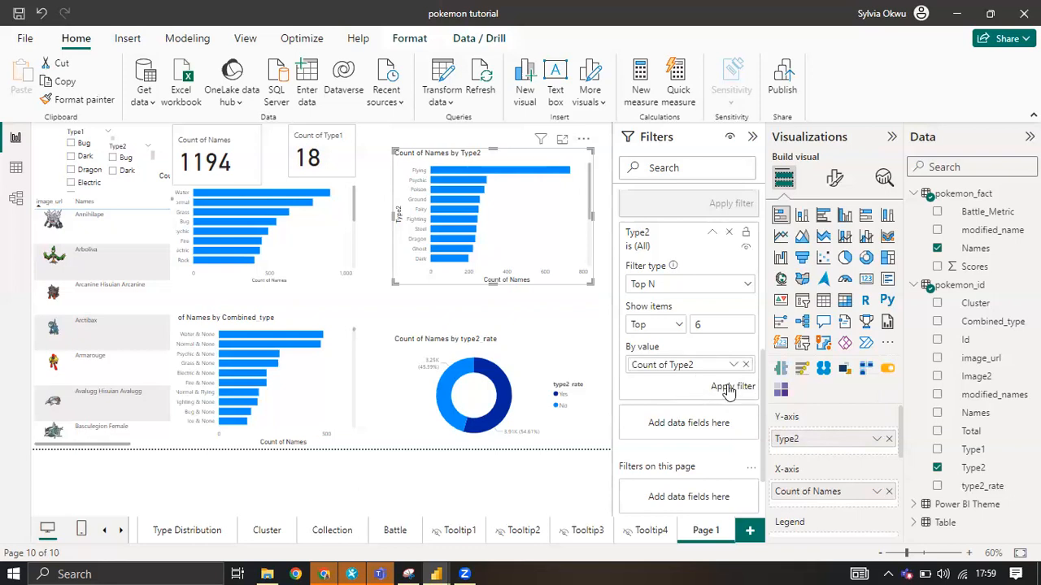
click(723, 385)
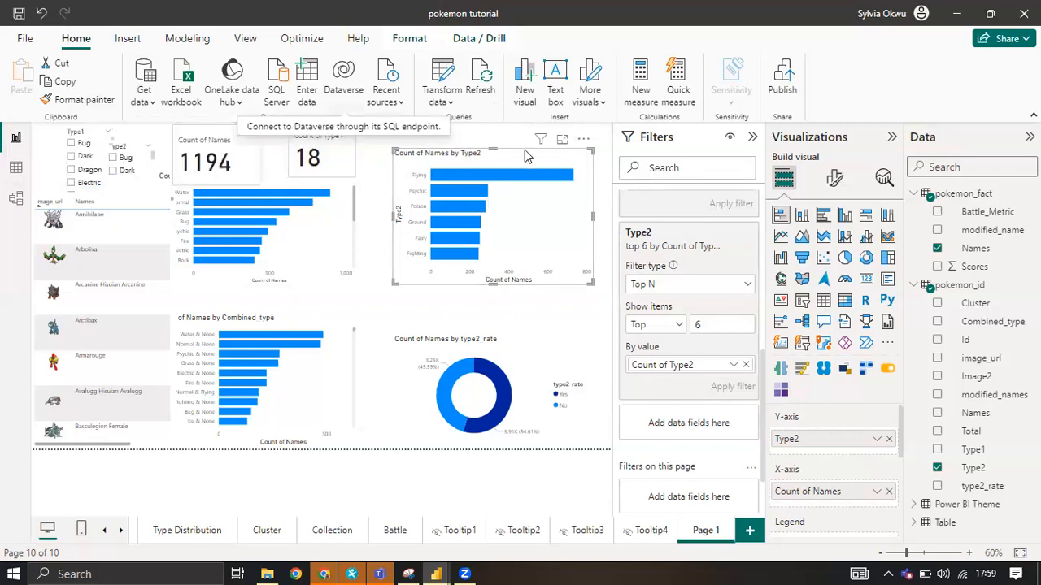
Try to copy the Type2 bar chart's settings onto the Type1 bar chart with the Format painter.
click(100, 101)
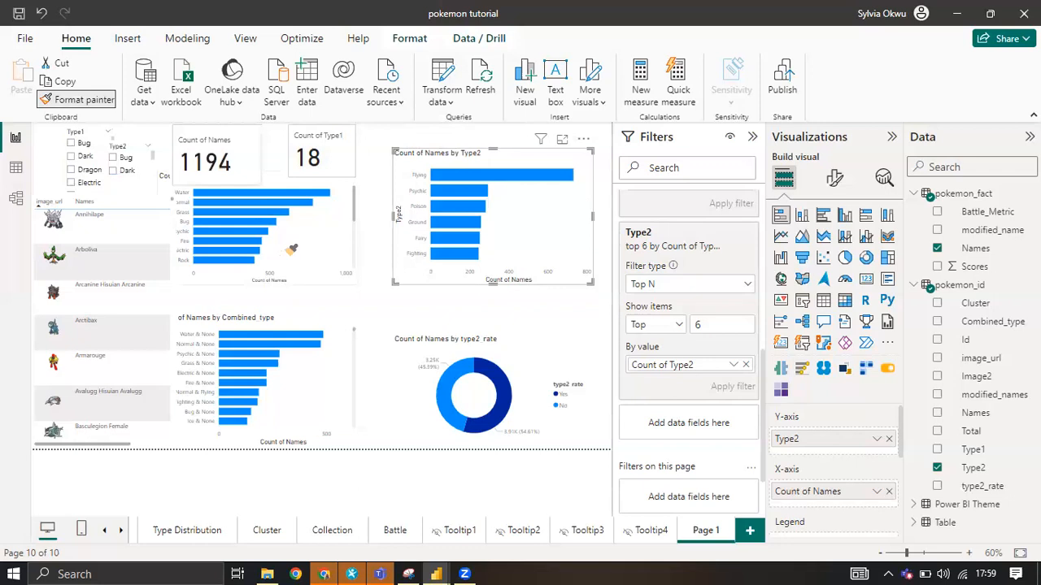
click(295, 238)
click(294, 239)
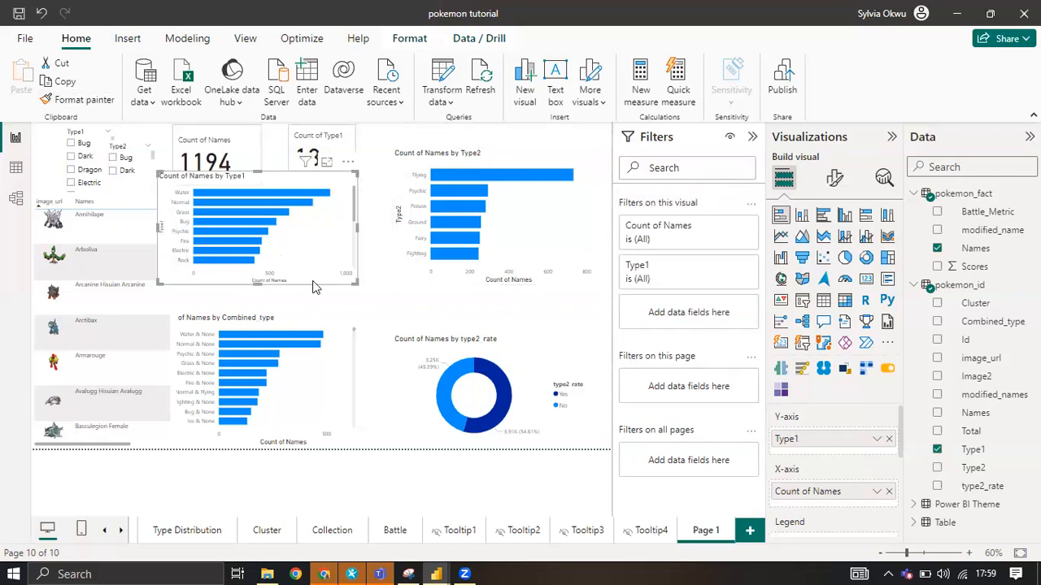
click(507, 157)
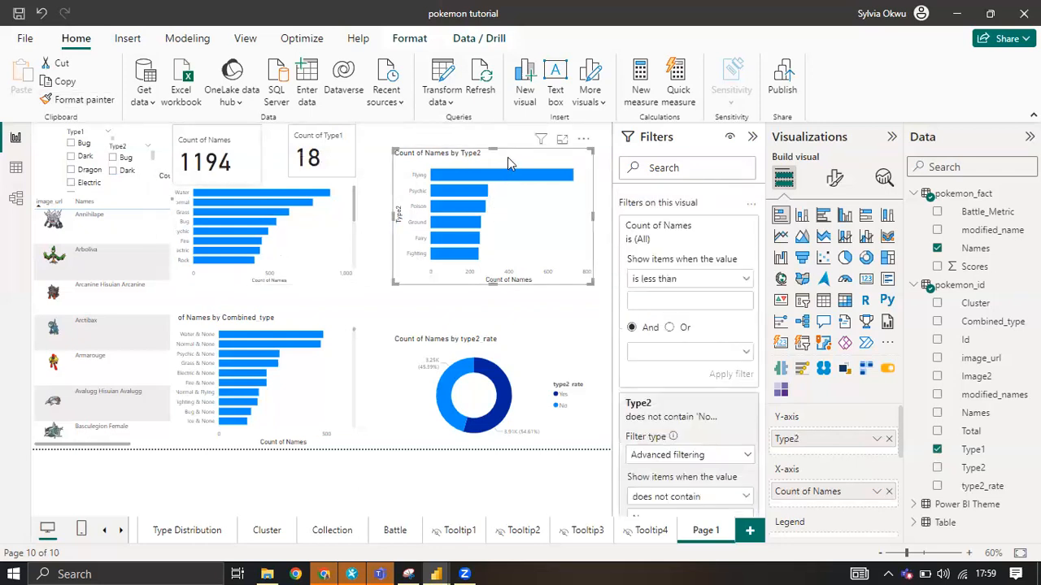
click(81, 99)
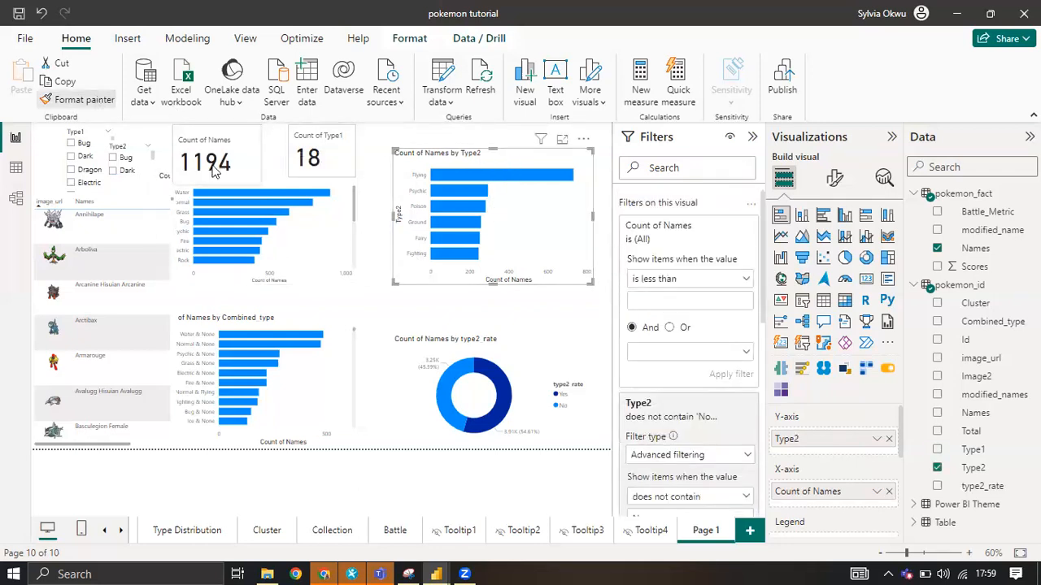
click(302, 230)
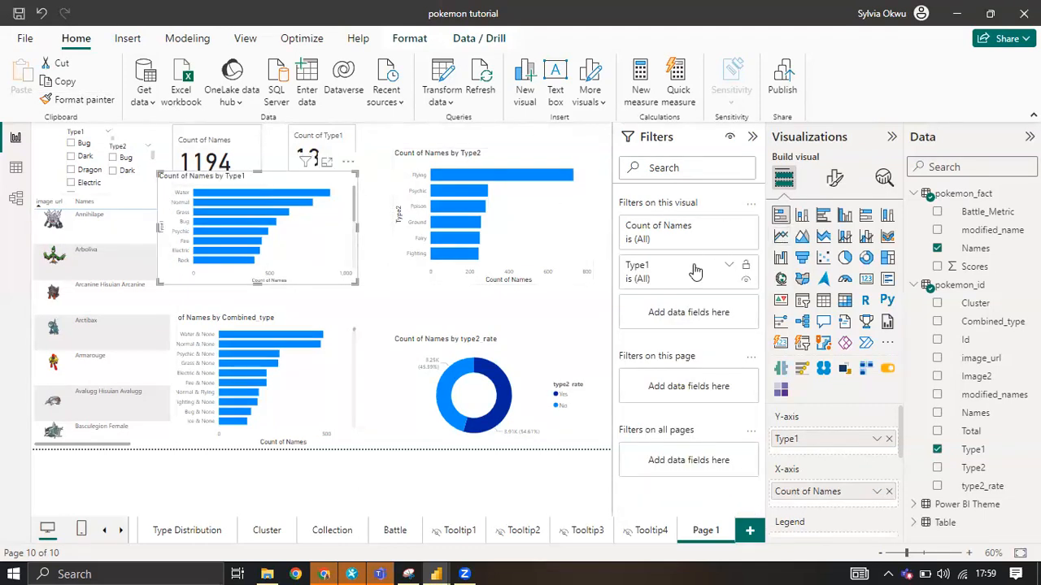
Set the Type1 bar chart's Type1 filter to Top N, showing the top 6 items.
click(721, 266)
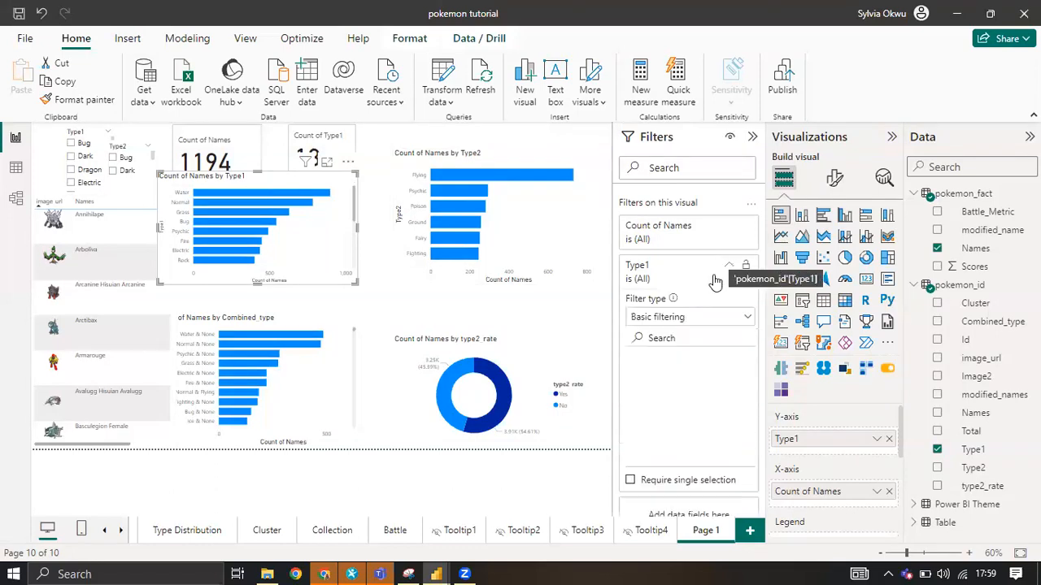
click(690, 318)
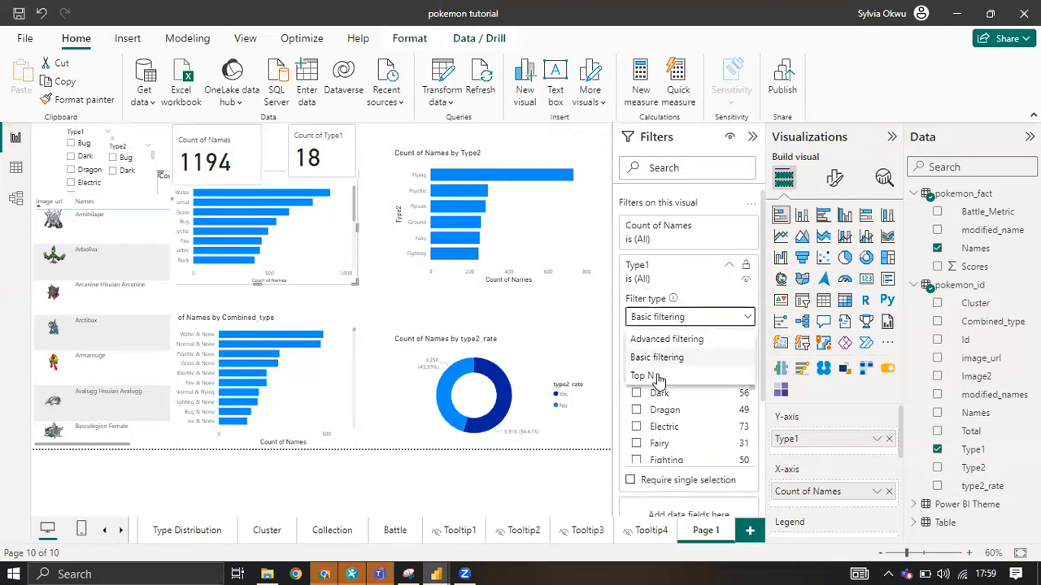
click(655, 374)
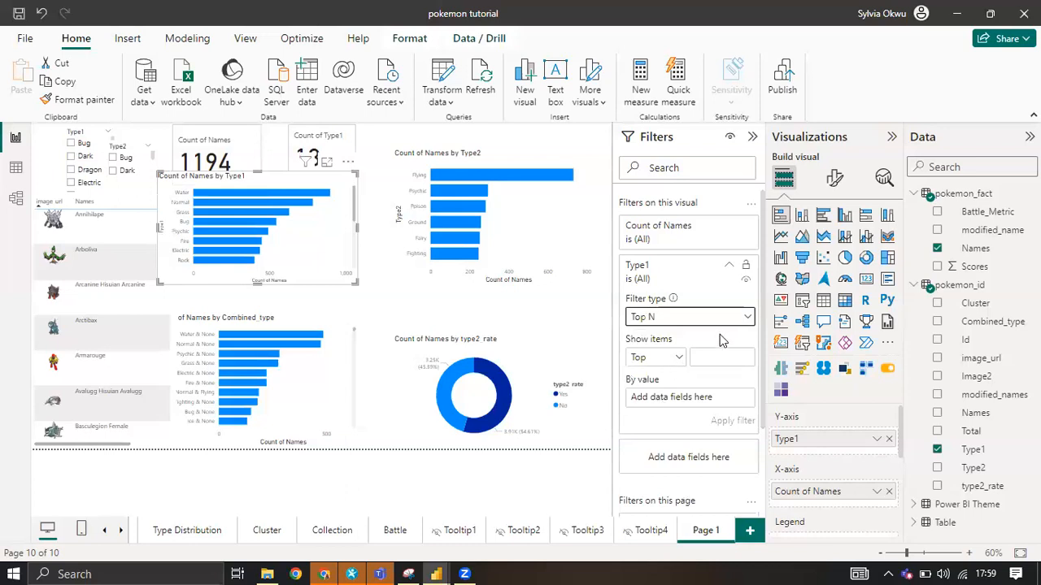
click(701, 350)
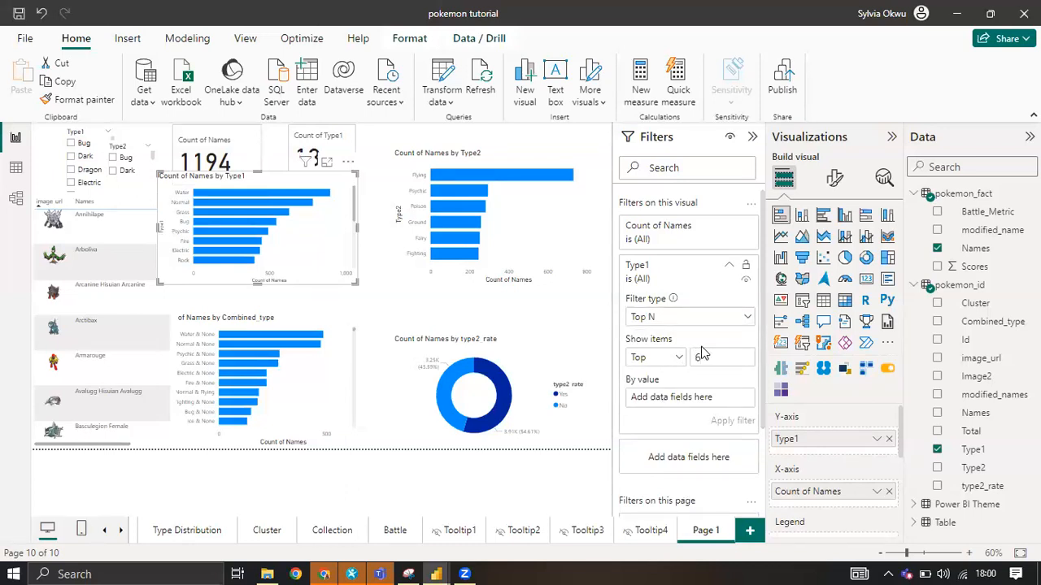
Apply the Type1 Top N filter by Count of Type1, and move the chart slightly up and to the right on the page.
drag(972, 450, 720, 400)
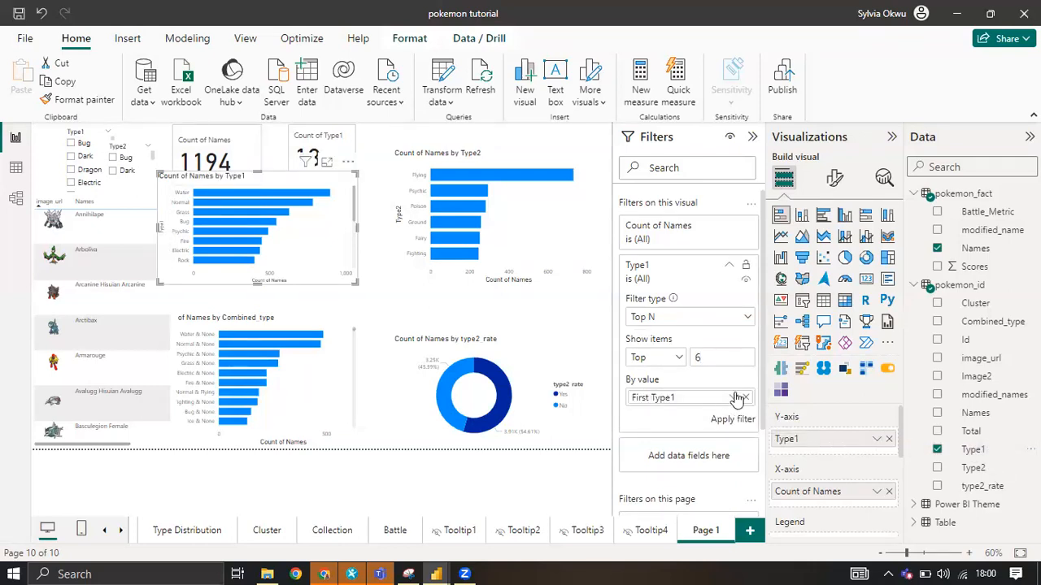
click(734, 399)
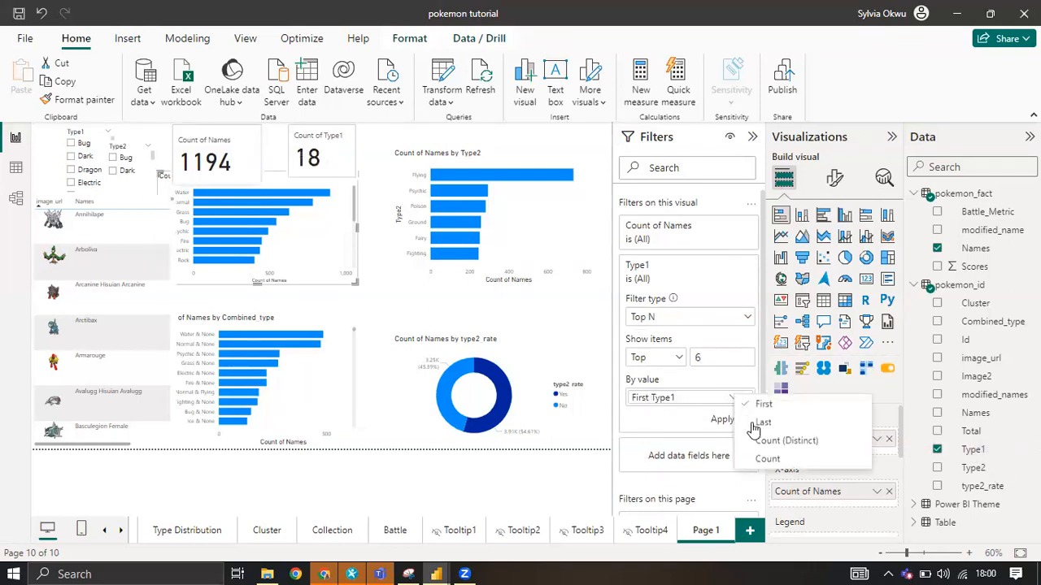
click(774, 460)
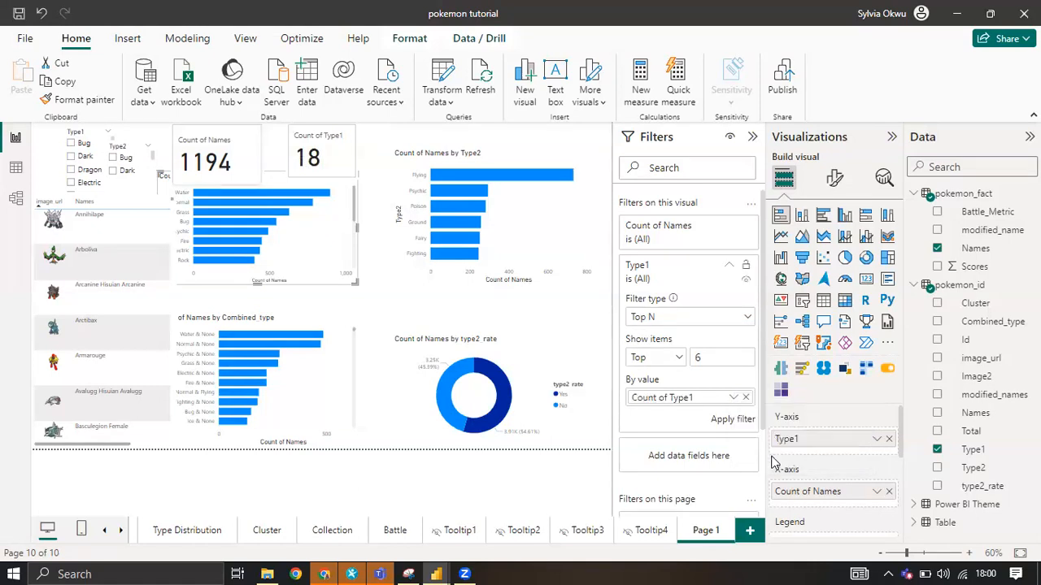
click(733, 419)
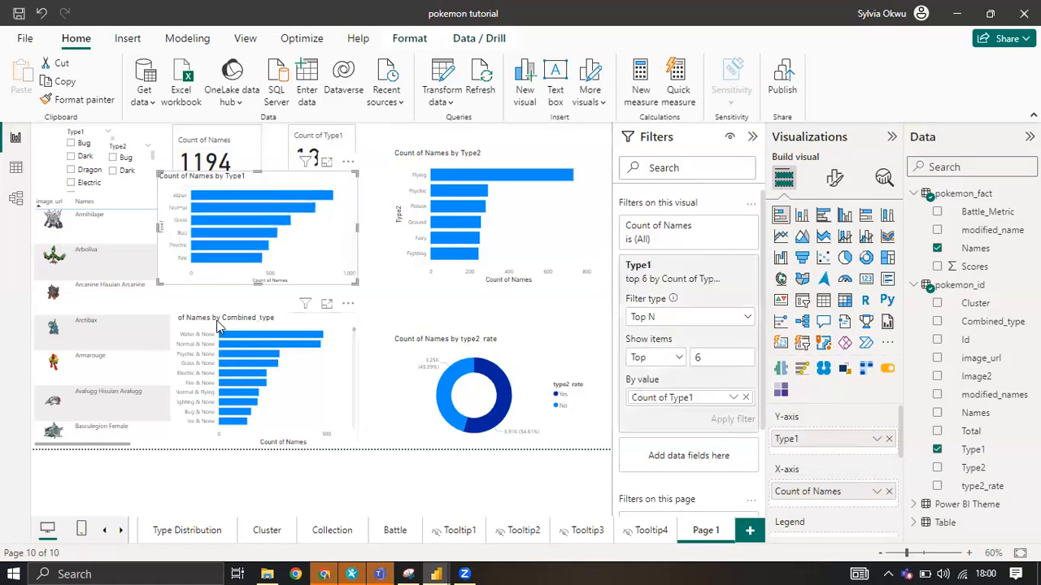
mouse_move(334, 174)
mouse_down()
mouse_move(340, 162)
mouse_move(318, 160)
mouse_move(315, 173)
mouse_up()
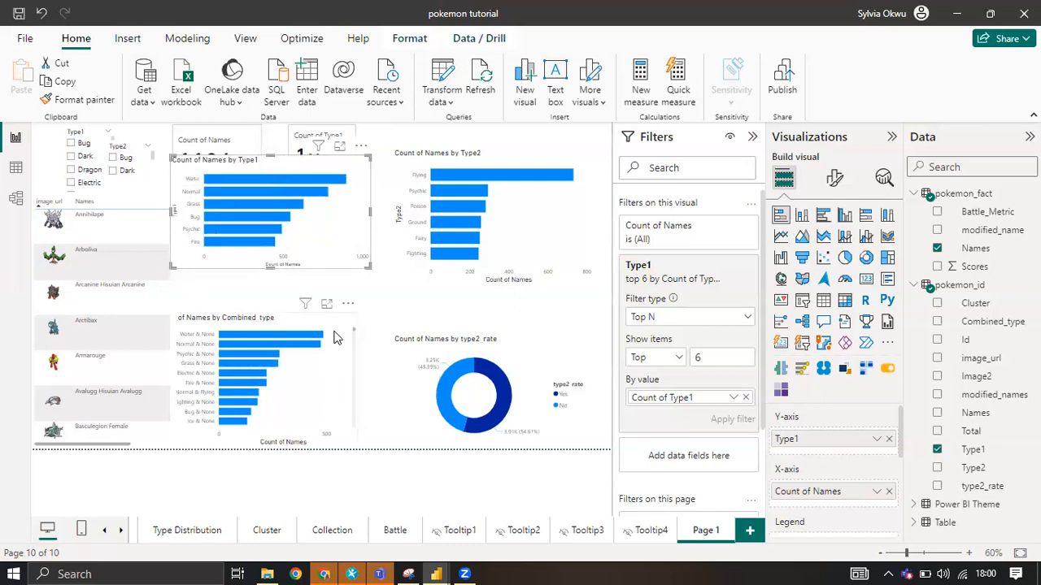
Set the Combined_type filter on the Combined_type bar chart to Top N, showing the top 6 items.
click(296, 354)
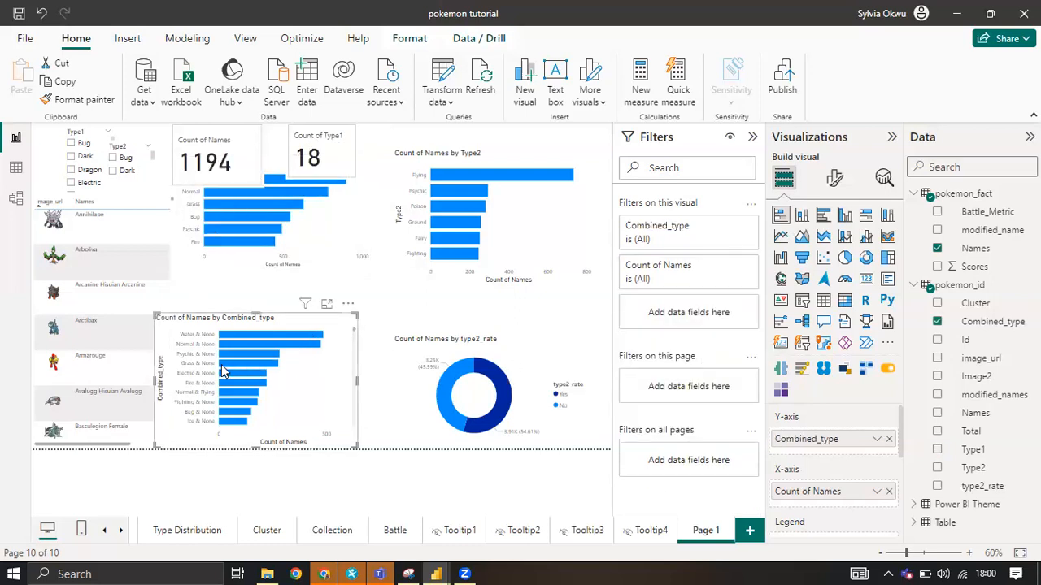
mouse_move(225, 370)
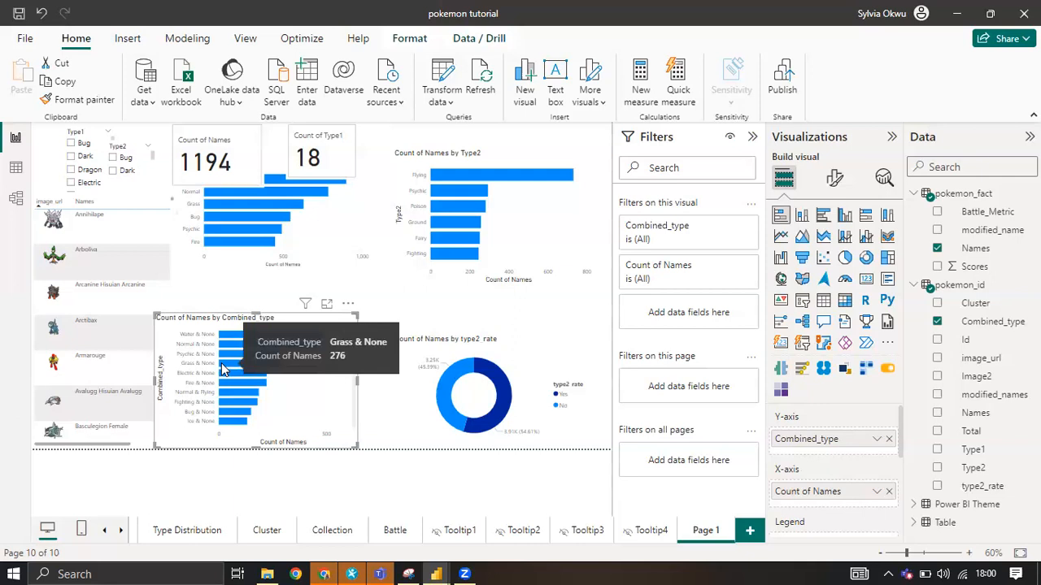
click(728, 267)
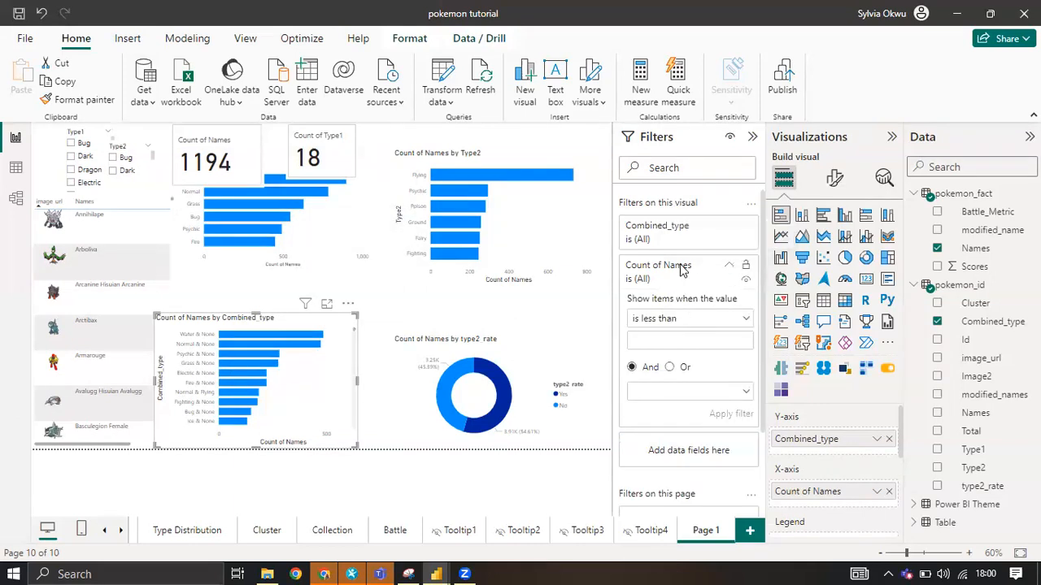
click(696, 236)
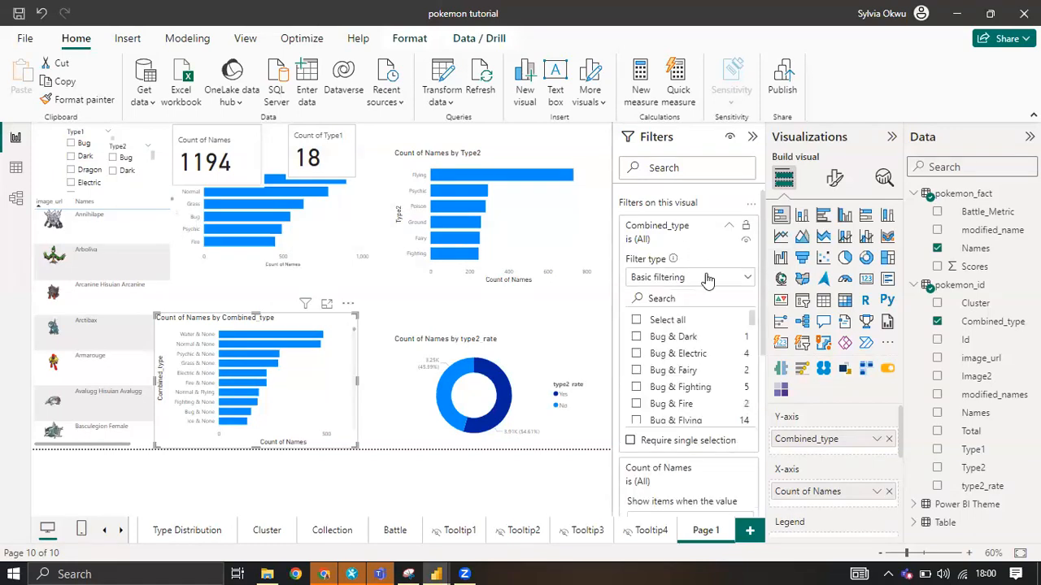
click(706, 278)
click(668, 337)
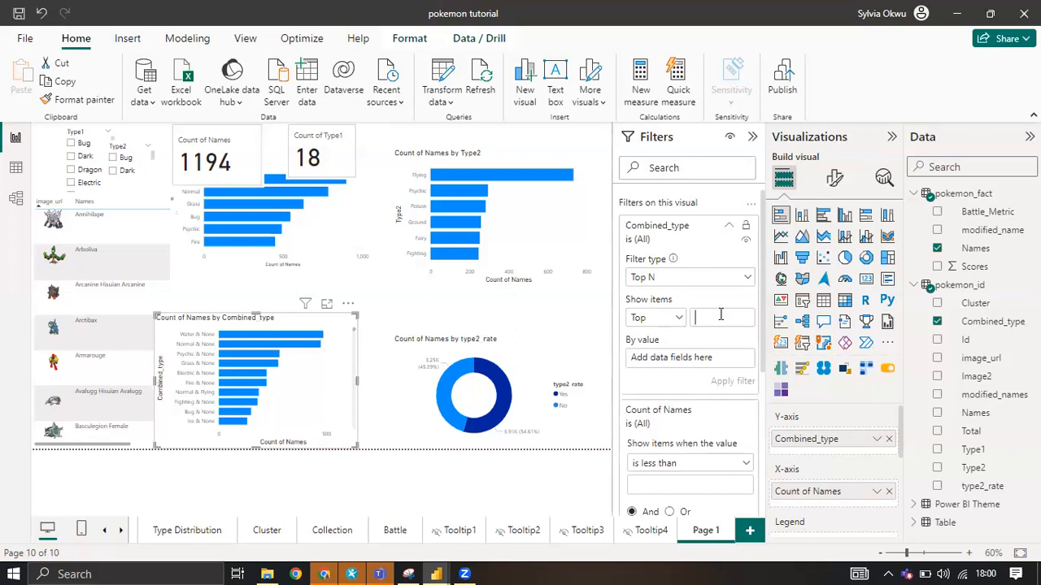
text(6)
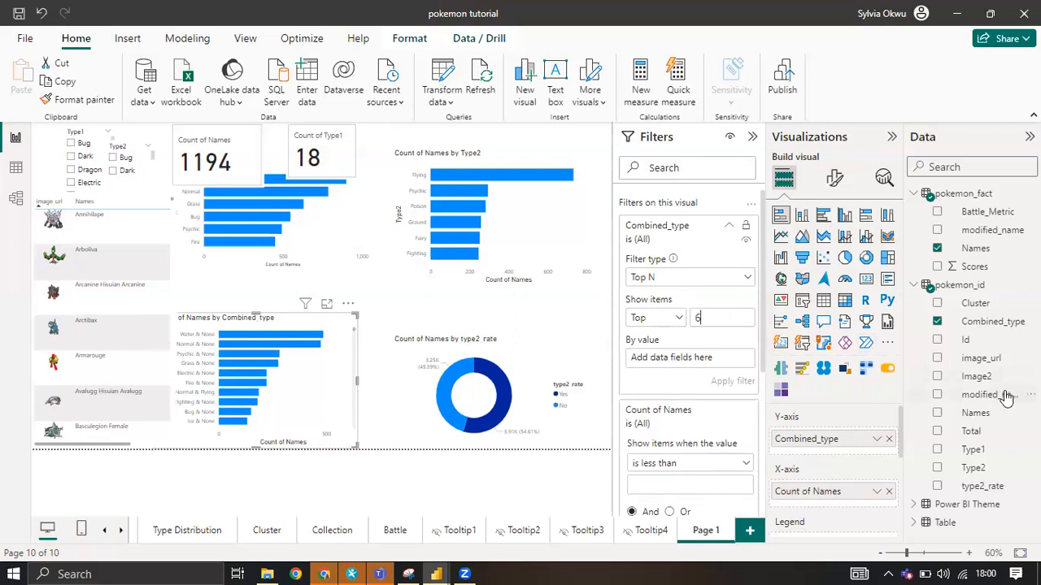
Apply the Combined_type Top N filter by Count of Combined_type, and move the chart slightly up and to the right on the page.
drag(994, 327, 731, 364)
click(732, 359)
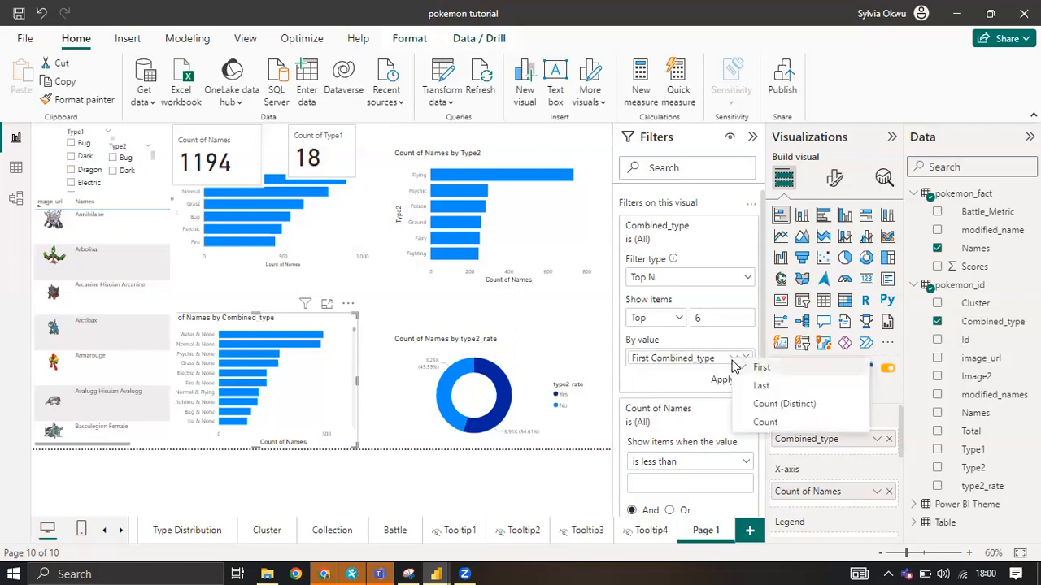
click(769, 421)
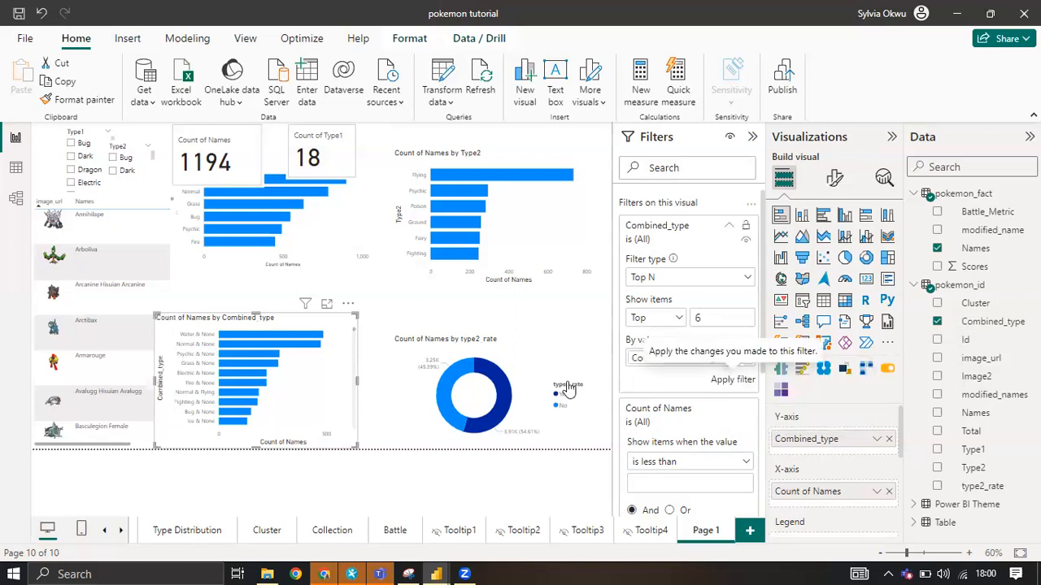
click(726, 380)
drag(286, 316, 302, 304)
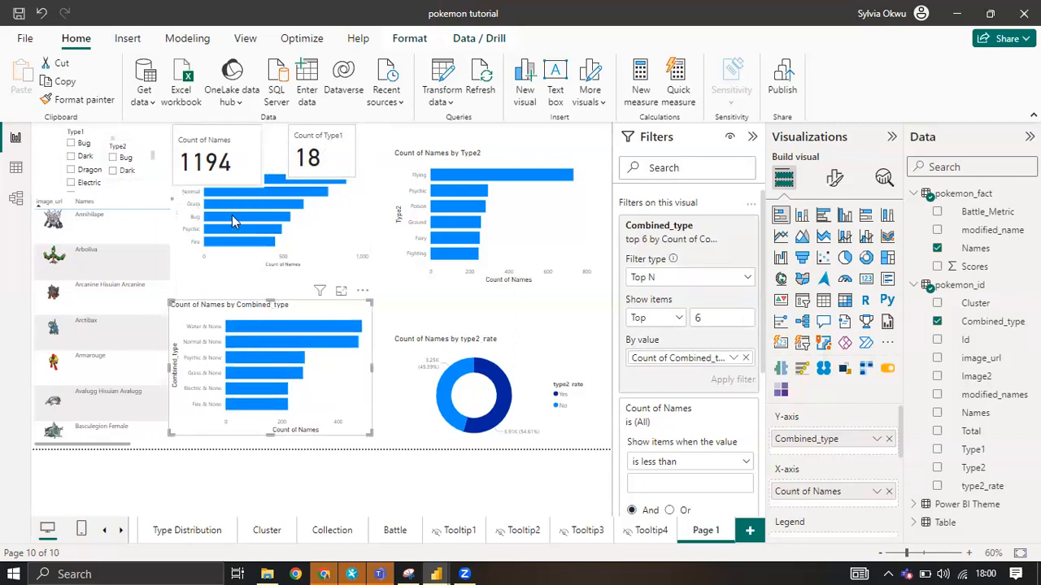
Move the Type1 slicer down over the image table and change its style to Dropdown.
drag(134, 130, 282, 211)
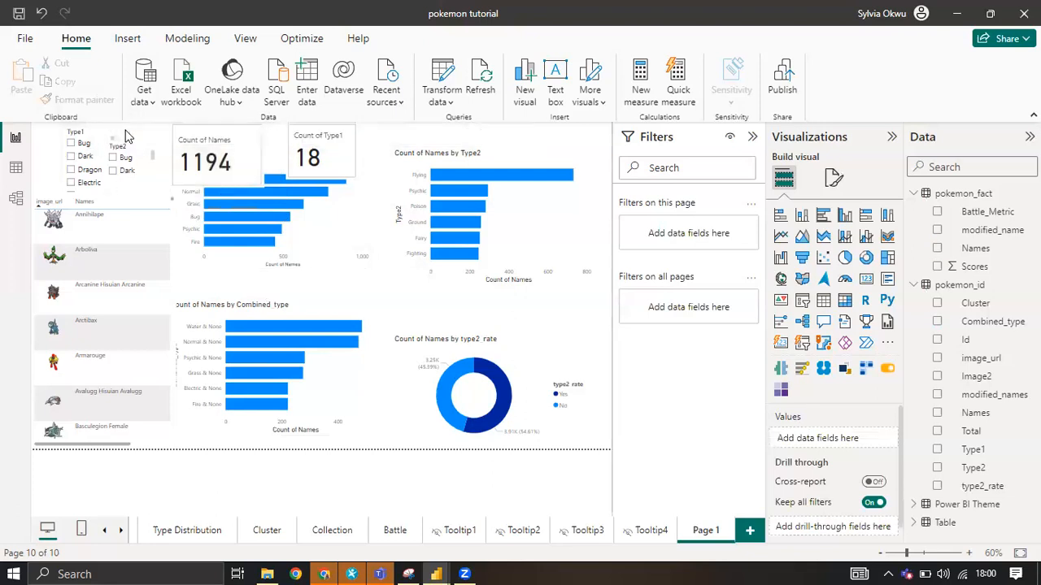
click(140, 200)
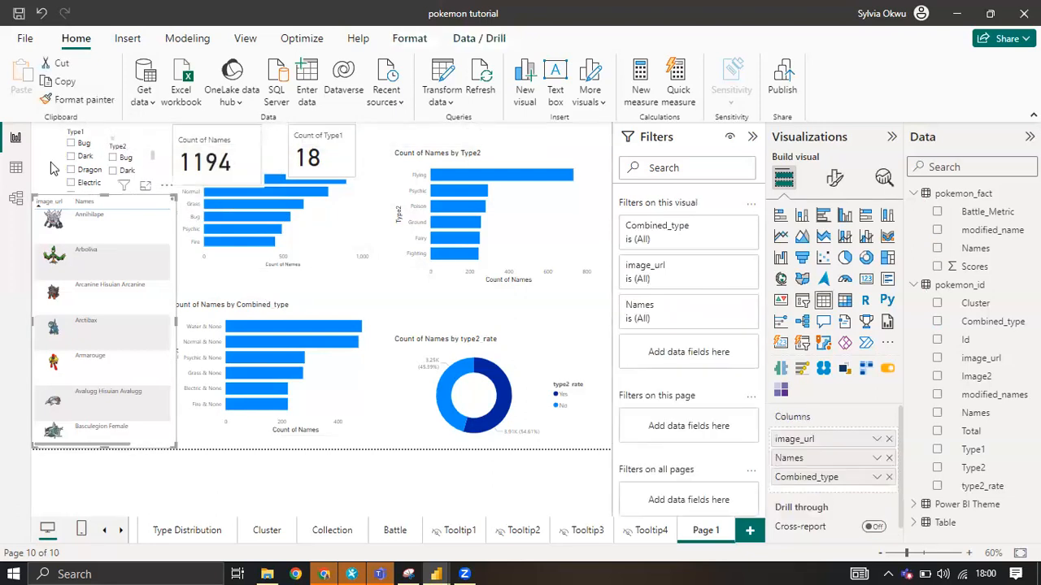
click(50, 148)
drag(92, 136, 133, 237)
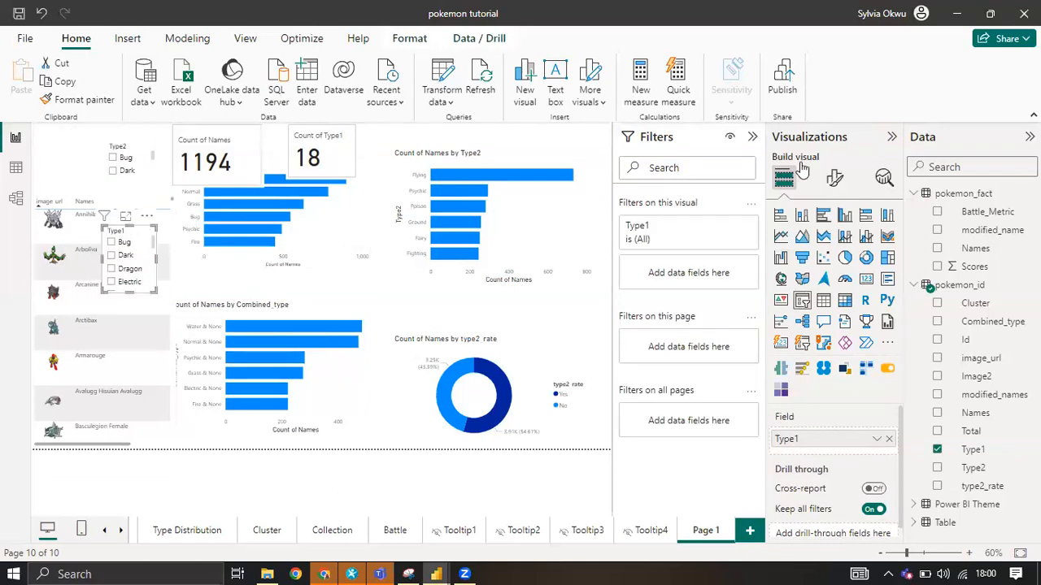
click(835, 177)
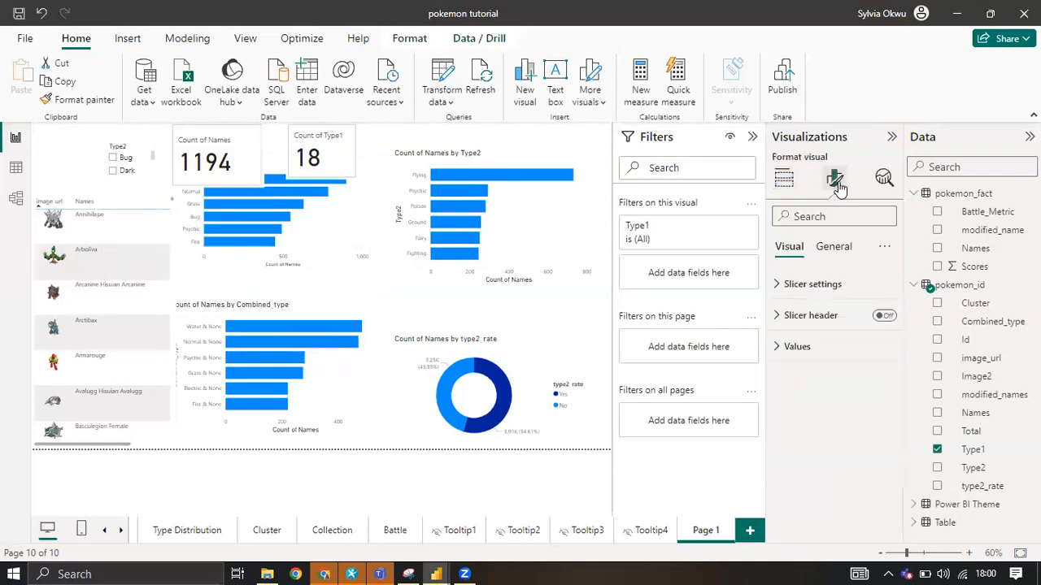
click(808, 283)
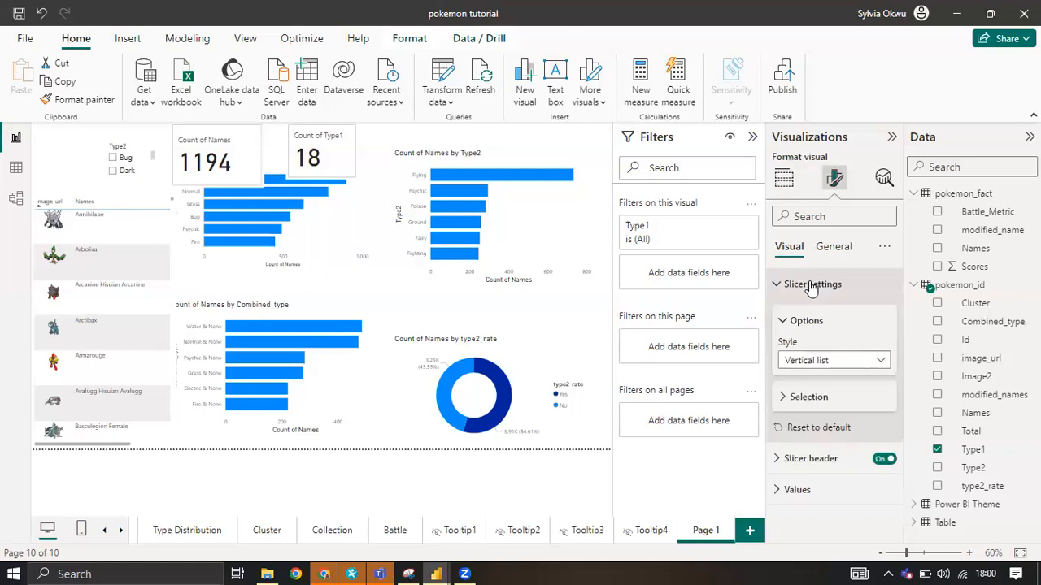
click(869, 363)
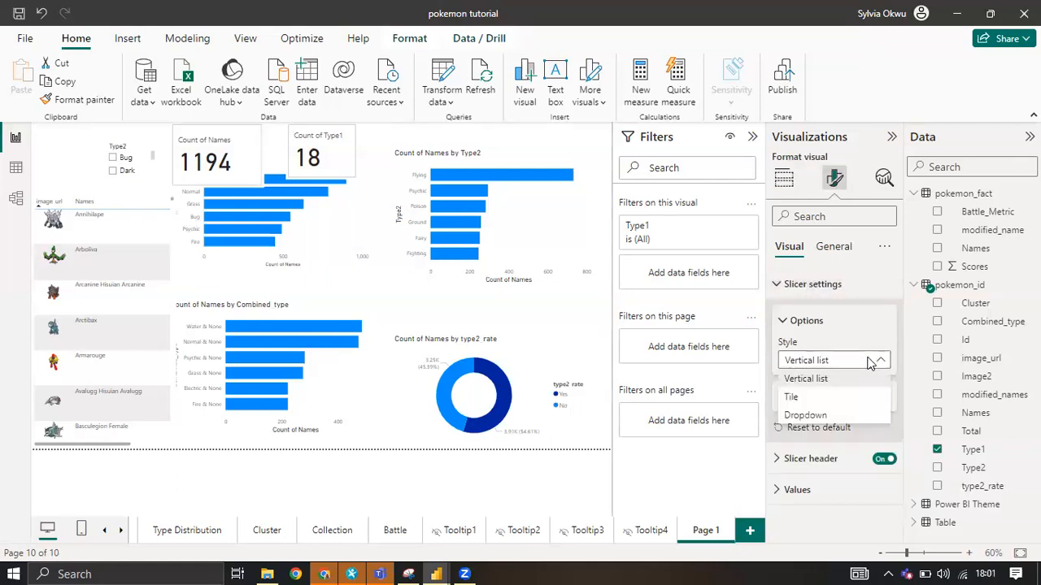
click(826, 411)
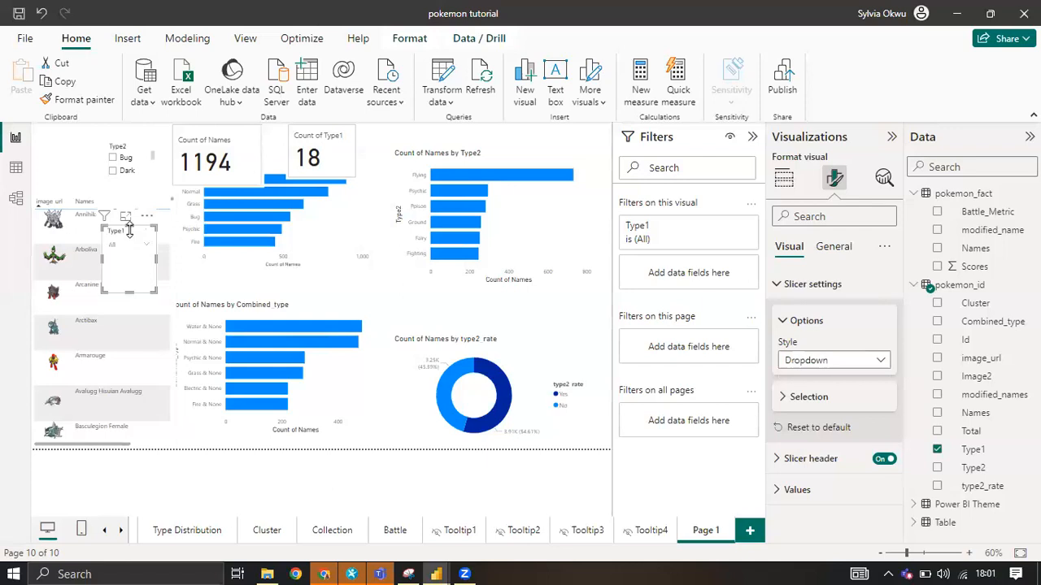
Place the Type1 slicer, reduced in height, in the page's upper-right corner and rearrange the type2_rate donut and Type2 bar chart below it.
drag(121, 235, 571, 138)
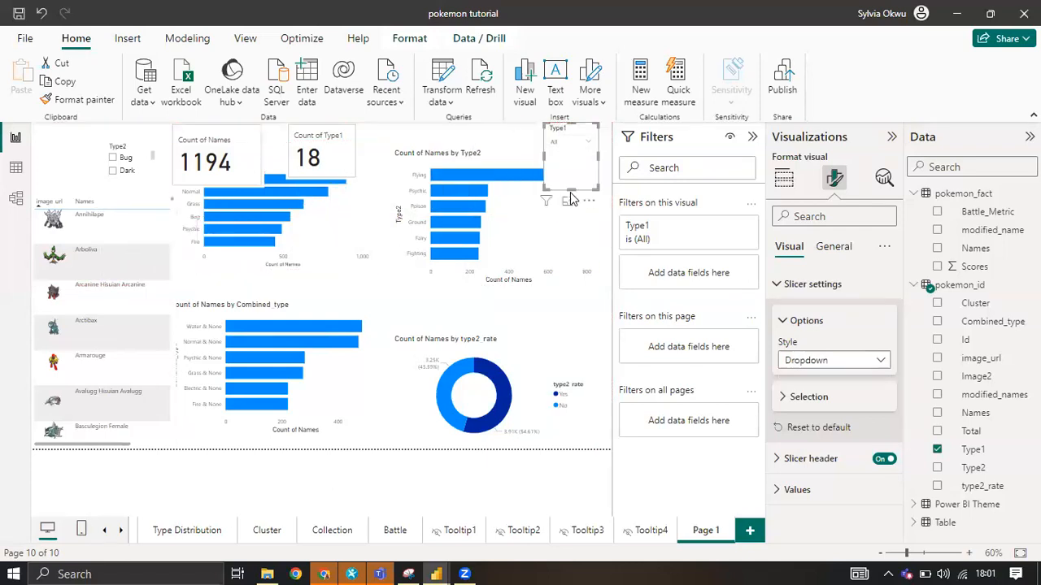
drag(570, 187, 569, 154)
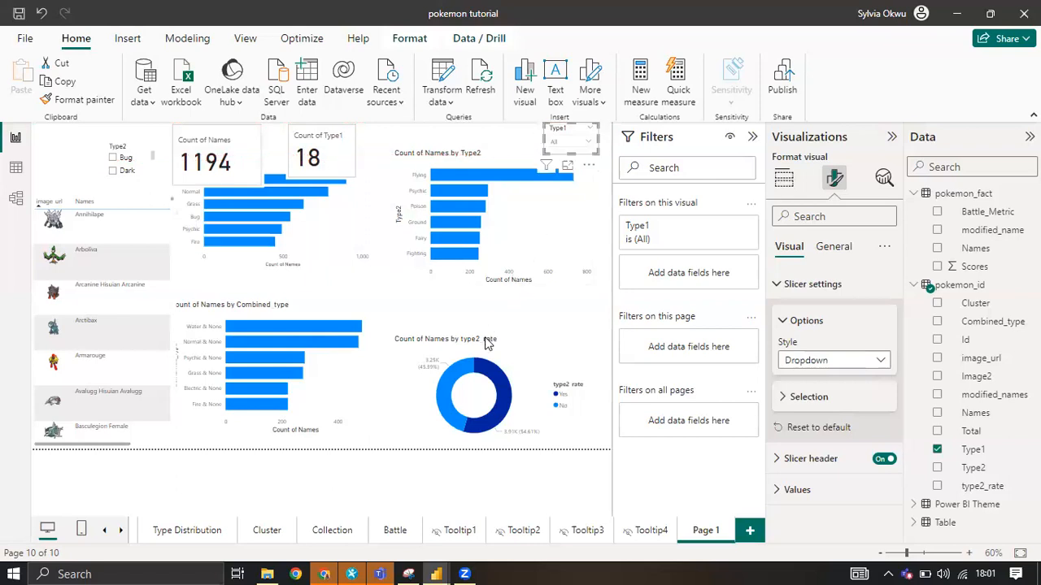
drag(502, 347, 509, 305)
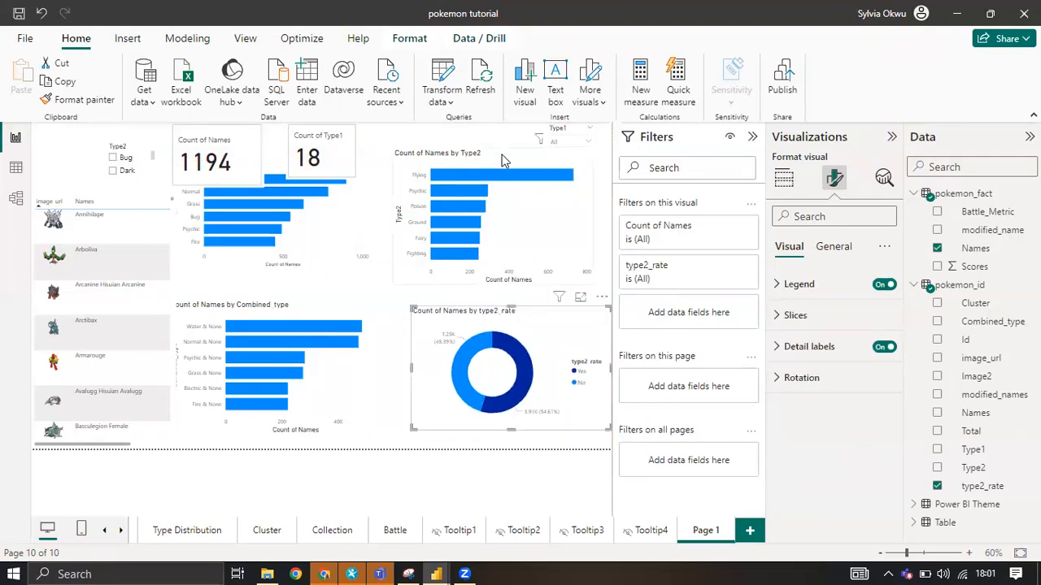
drag(506, 155, 521, 169)
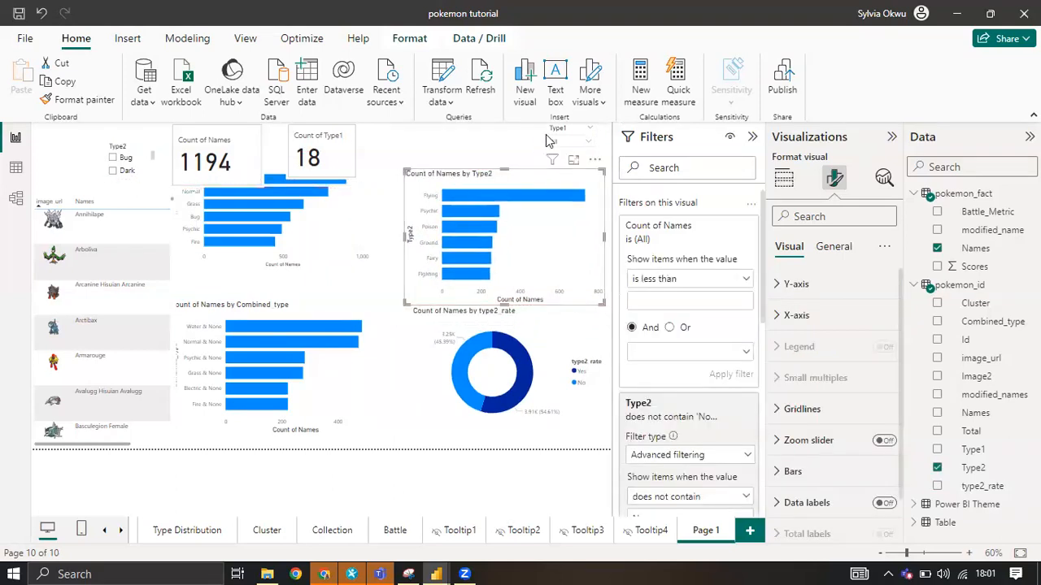
Try to copy the Type1 slicer's dropdown style onto the Type2 slicer with the Format painter.
click(127, 149)
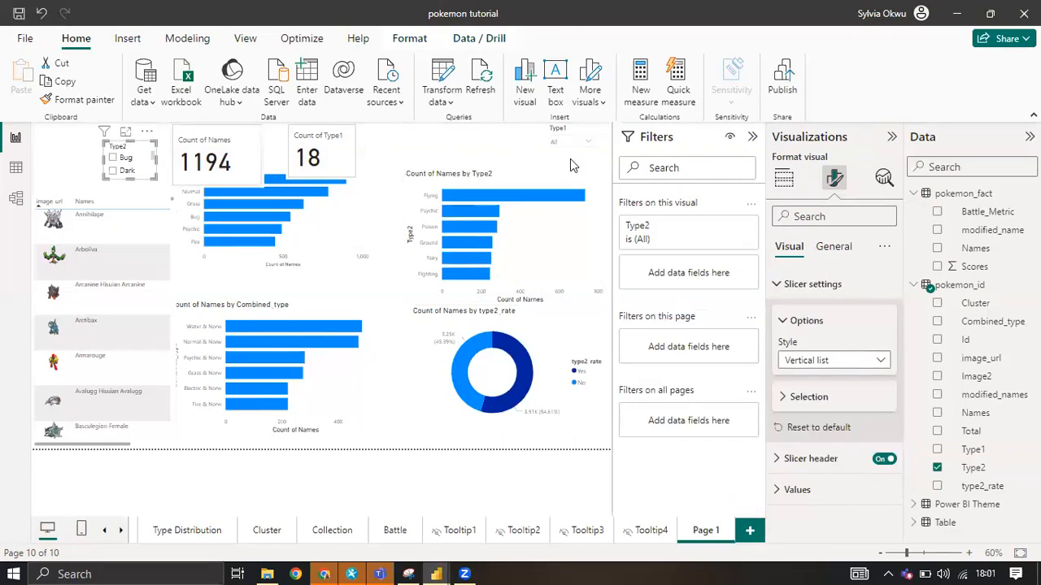
click(569, 135)
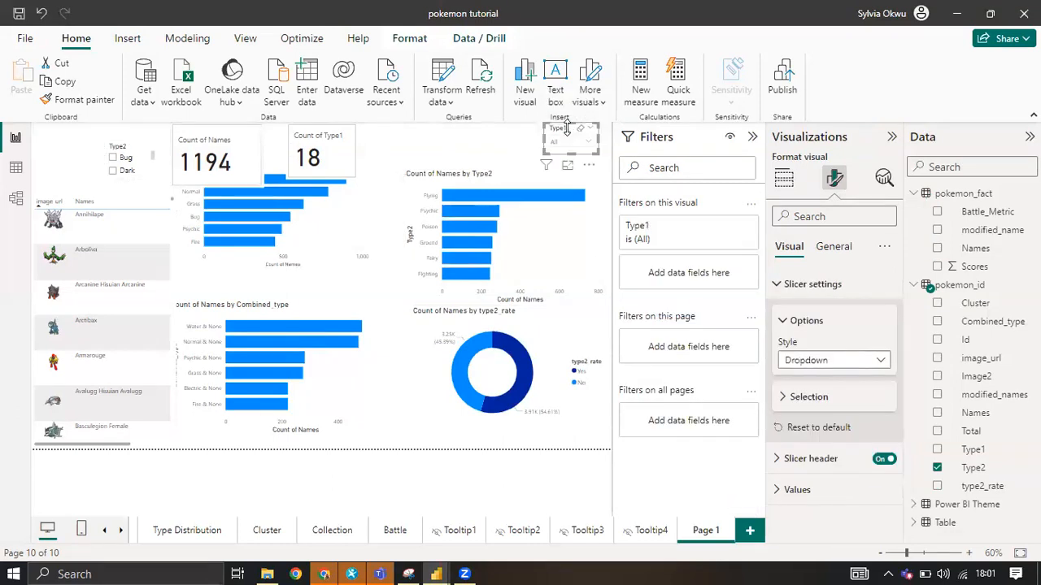
click(85, 101)
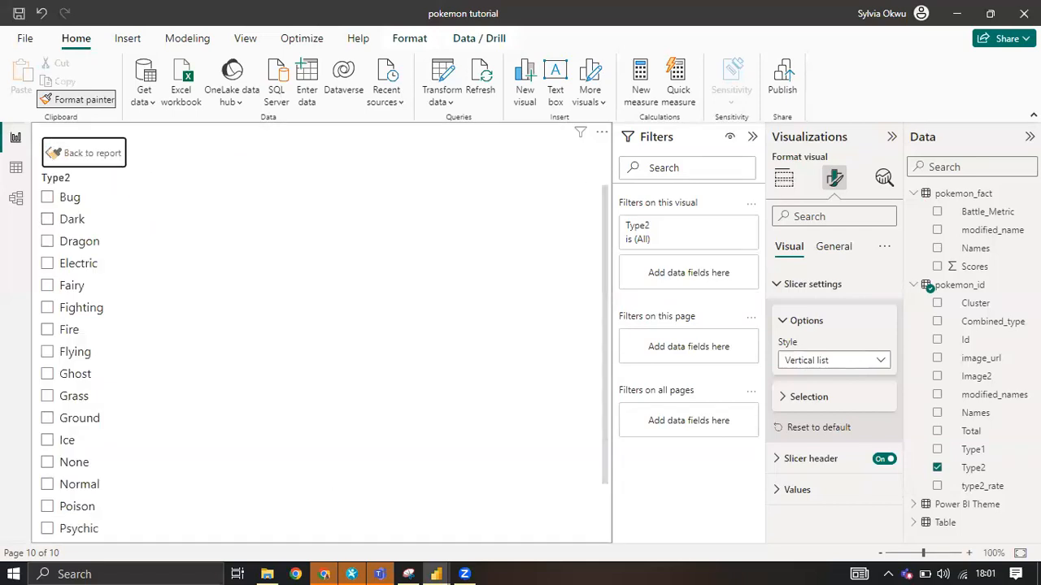
click(55, 153)
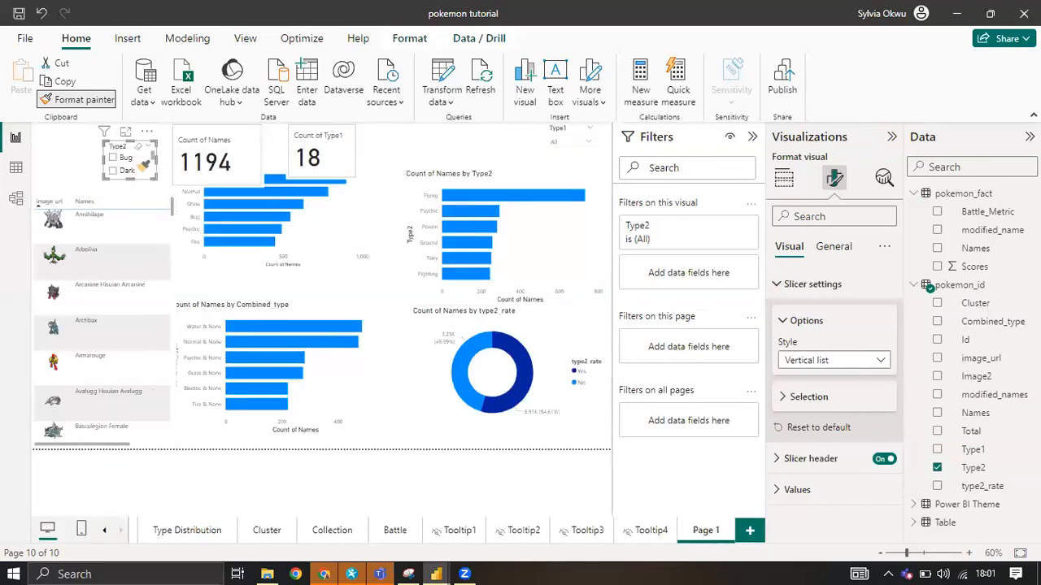
click(135, 166)
click(114, 158)
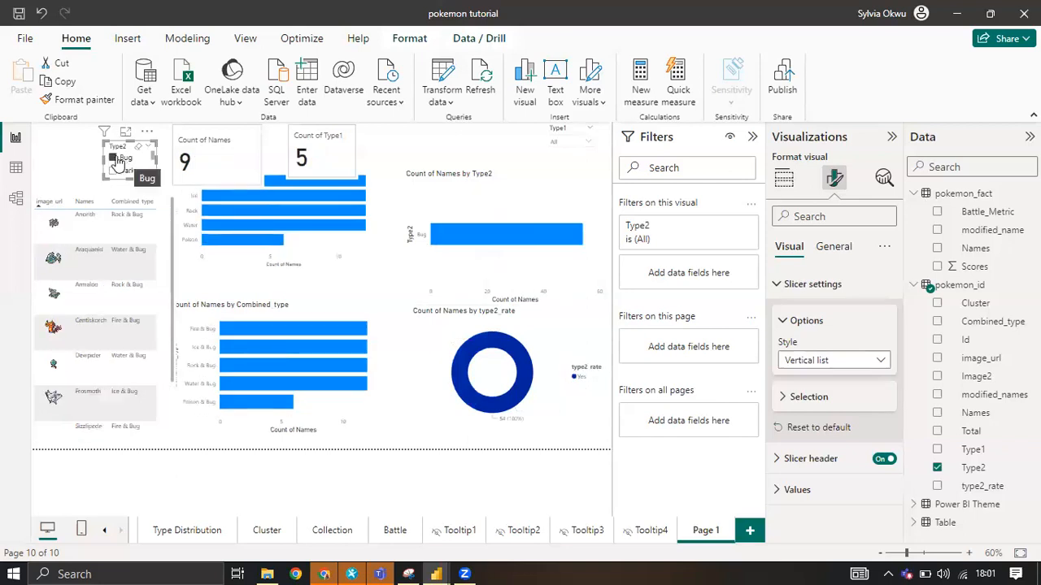
click(115, 158)
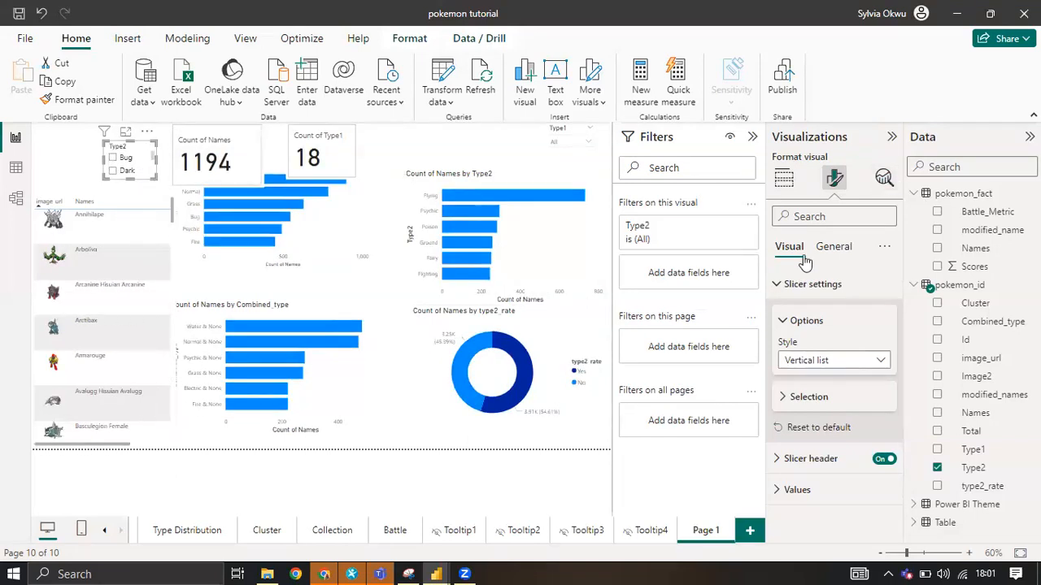
Change the Type2 slicer's style to Dropdown and place it beside the Type1 slicer above the Type2 bar chart.
click(821, 359)
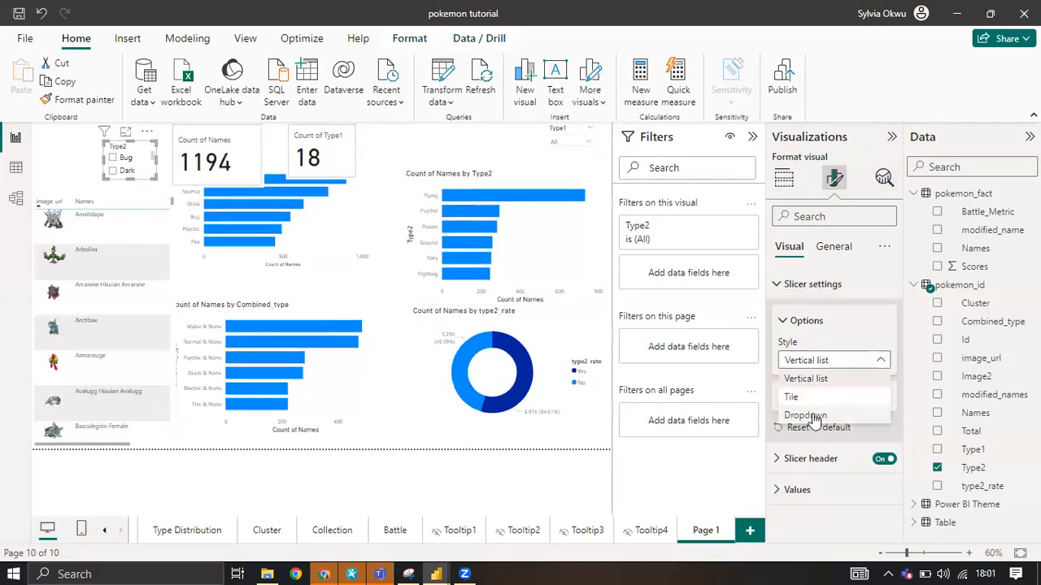
click(805, 415)
drag(122, 151, 479, 136)
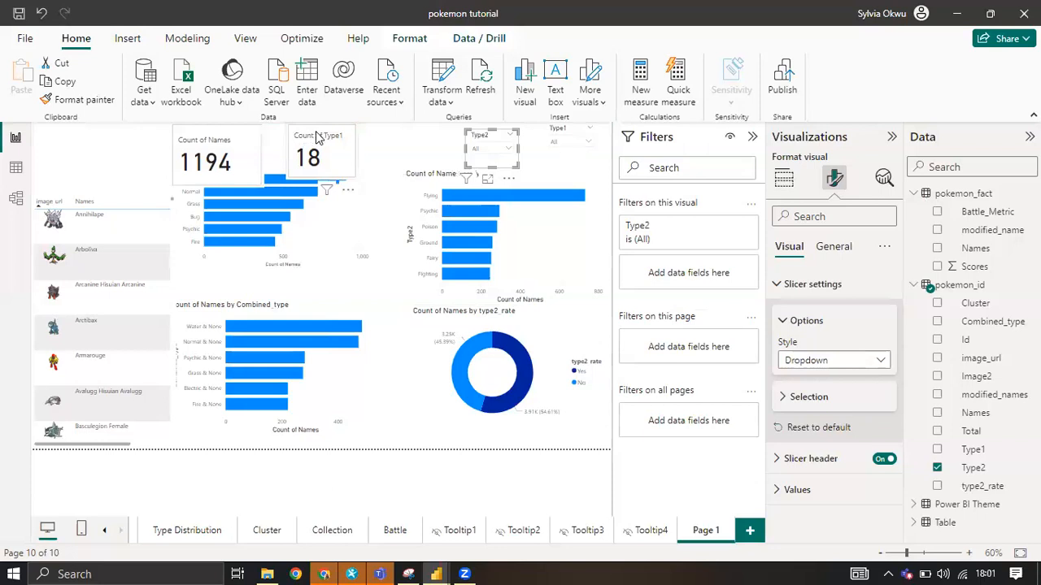
Shift the Count of Type1 and Count of Names cards to the right, and move the image table slightly up.
drag(317, 138, 369, 138)
drag(213, 138, 271, 138)
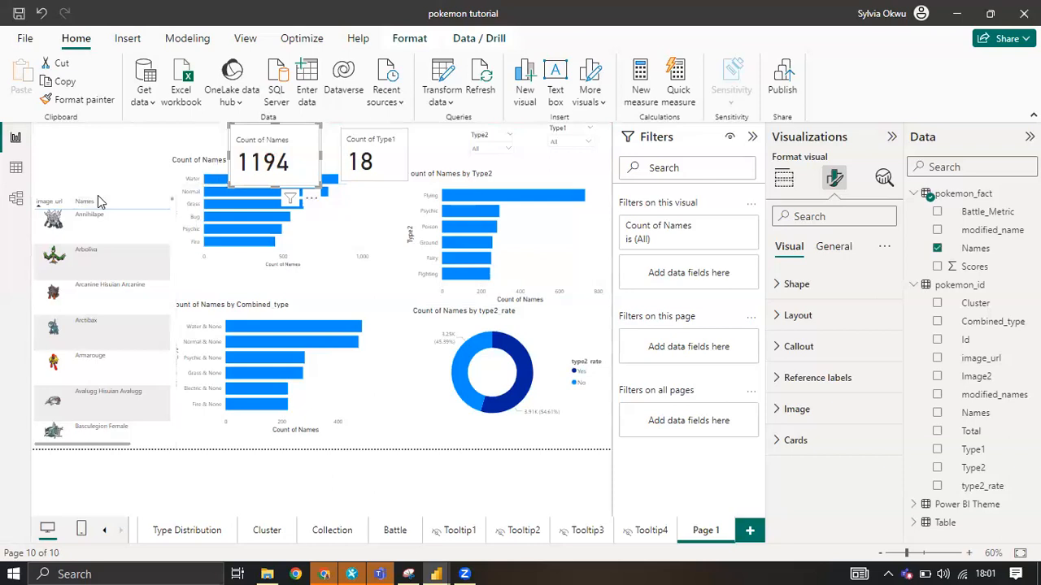
drag(99, 172, 110, 149)
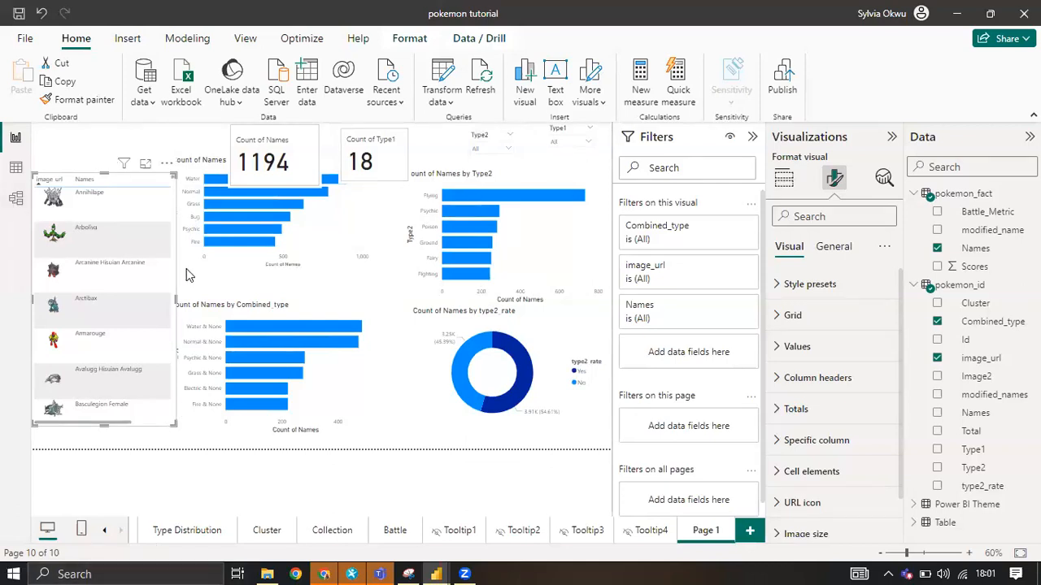
key(Escape)
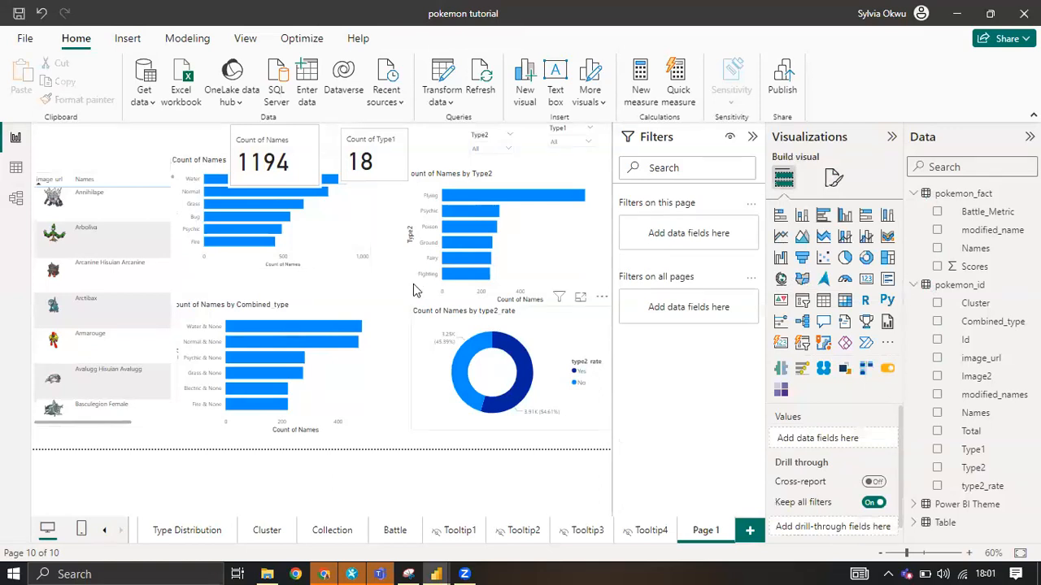
Turn on data labels for the Type2 bar chart.
click(525, 272)
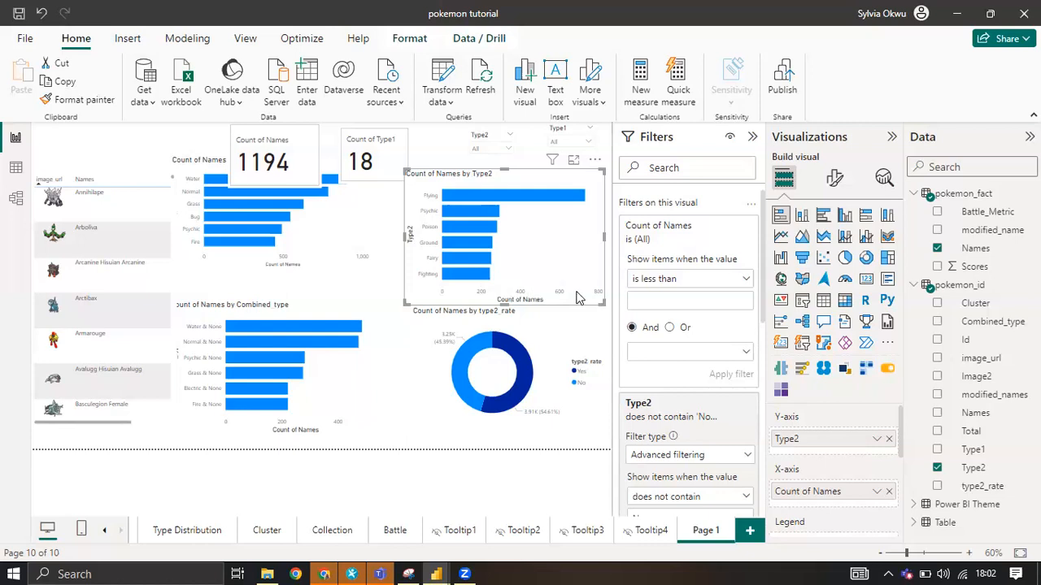
click(835, 177)
scroll(801, 358, down, 1)
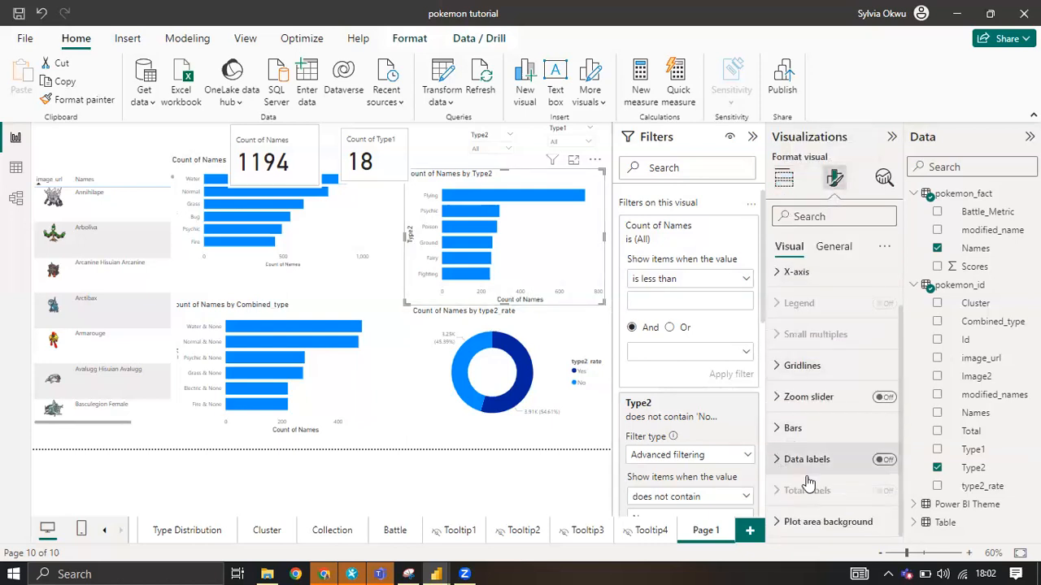
click(883, 461)
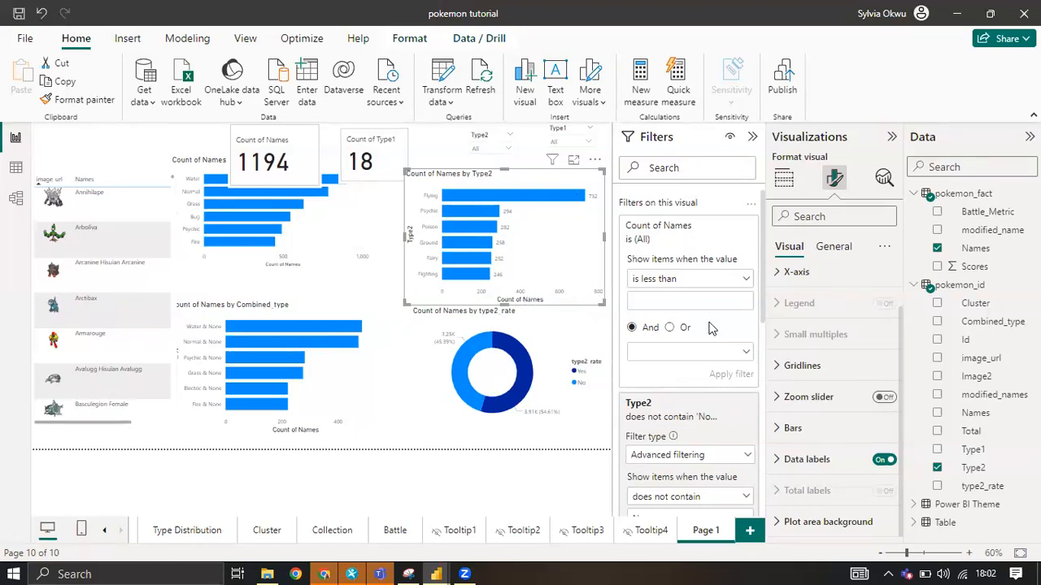
Turn off the X-axis values and the X-axis title on the Type2 bar chart.
scroll(792, 427, up, 1)
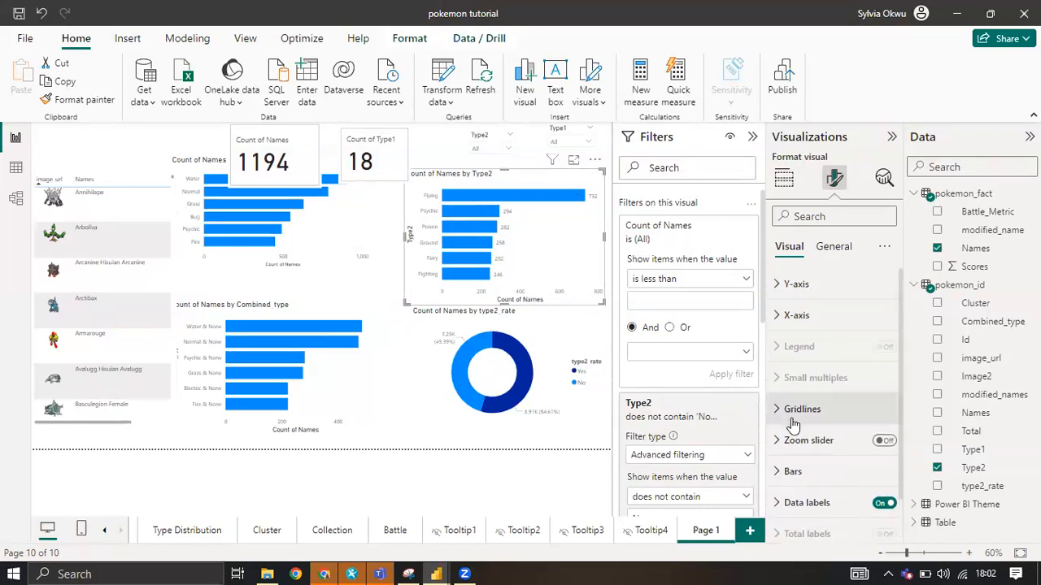
click(778, 317)
scroll(841, 462, down, 2)
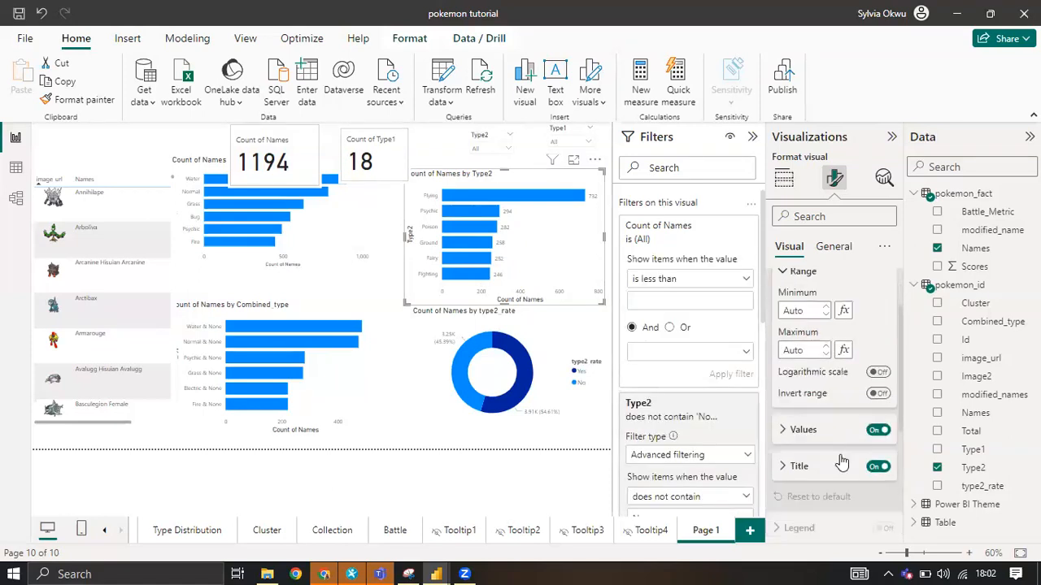
click(875, 431)
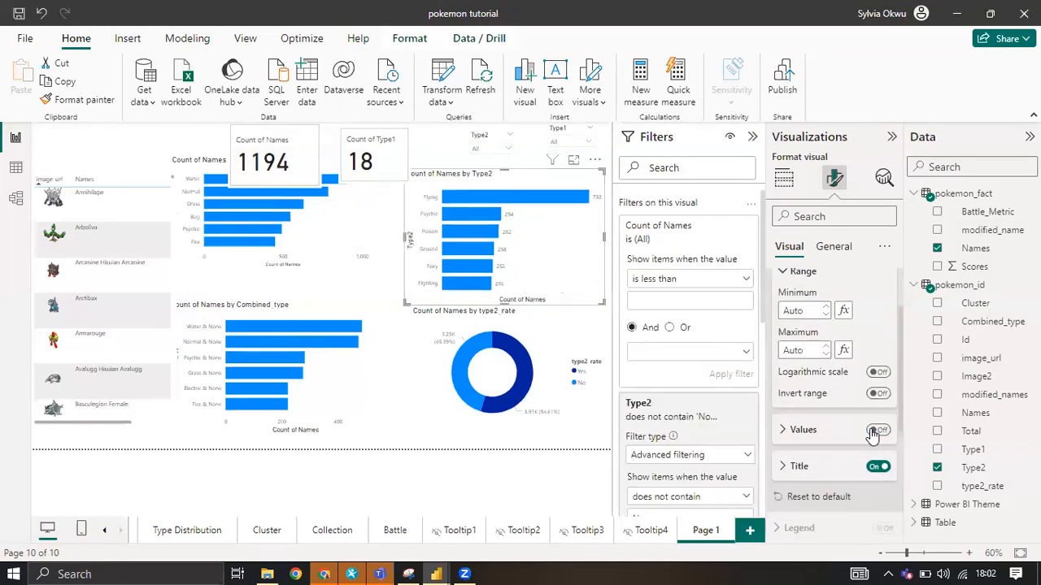
click(877, 468)
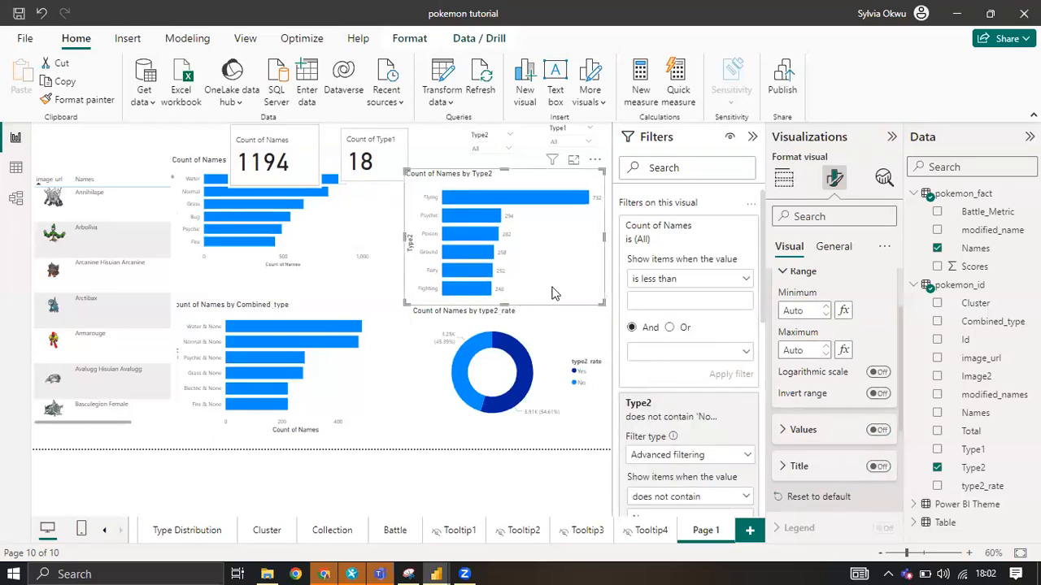
Set the colour of the Type2 bar chart's data label values to black.
scroll(808, 400, down, 5)
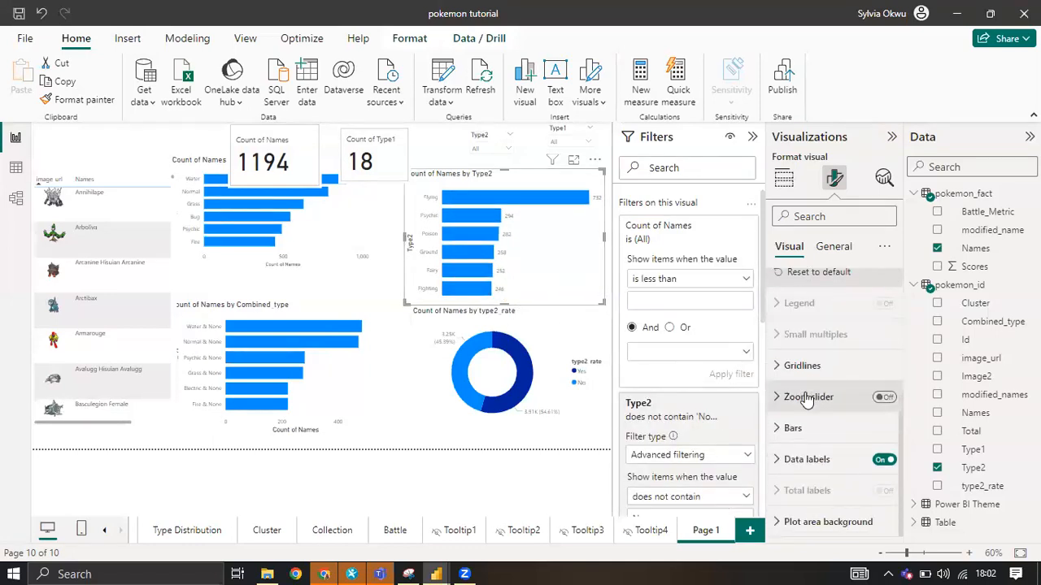
scroll(807, 400, up, 3)
scroll(801, 423, down, 3)
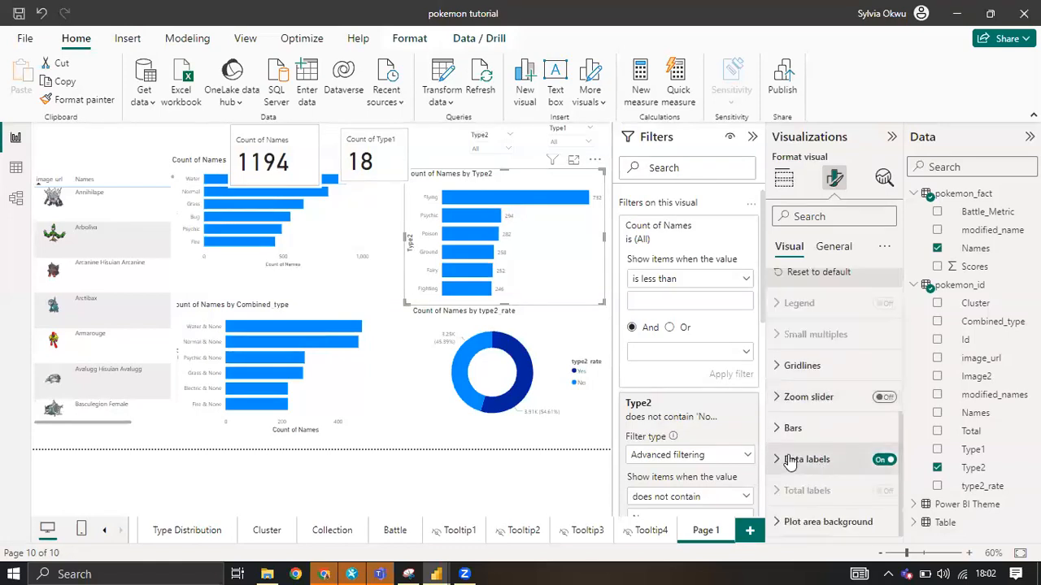
click(780, 460)
scroll(807, 415, down, 3)
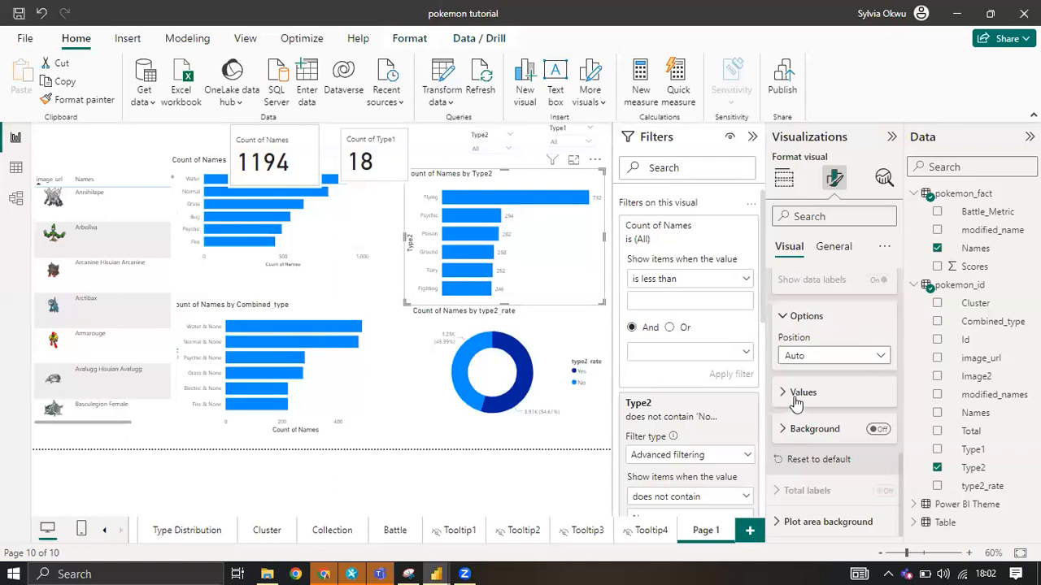
click(798, 392)
scroll(800, 391, down, 2)
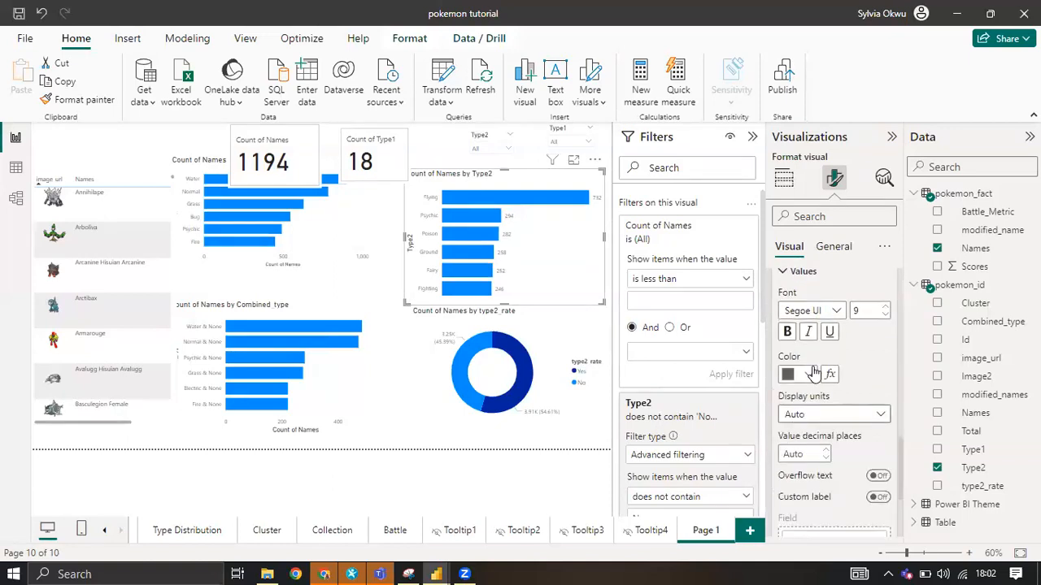
click(809, 376)
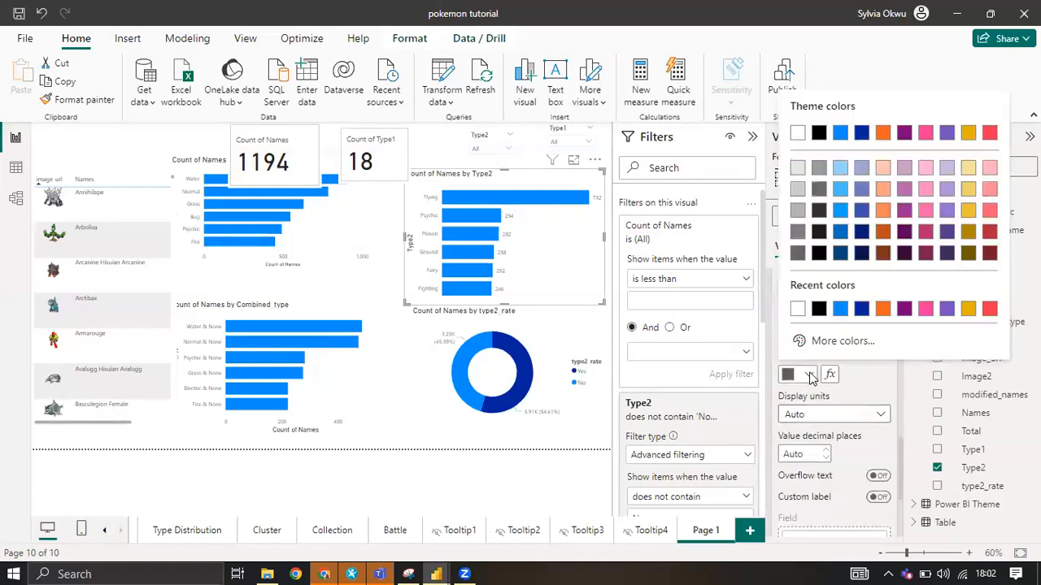
click(819, 309)
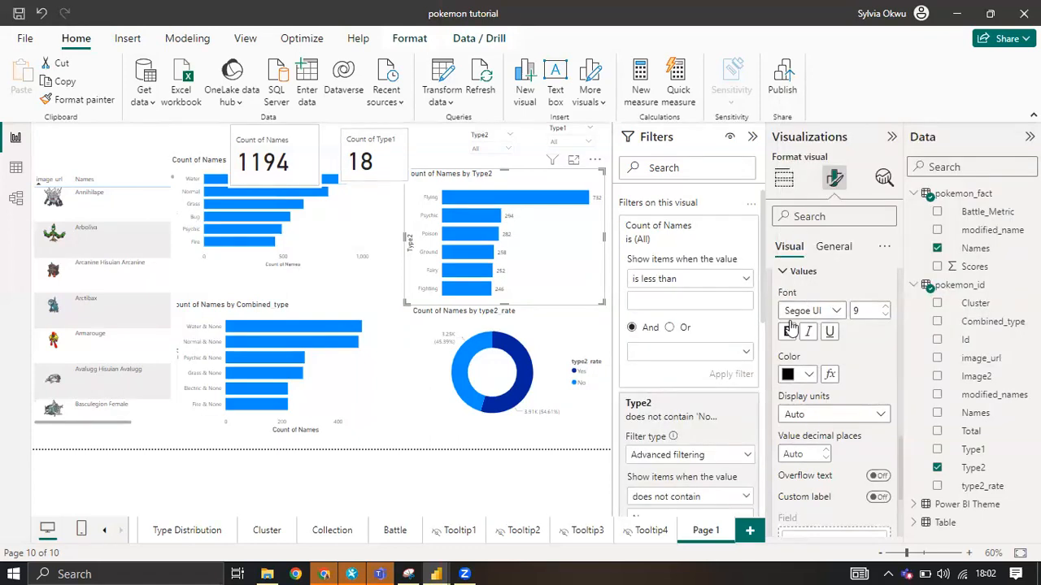
Make the Type2 bar chart's data label values bold and set their font size to 10.
scroll(795, 328, up, 3)
scroll(796, 329, up, 5)
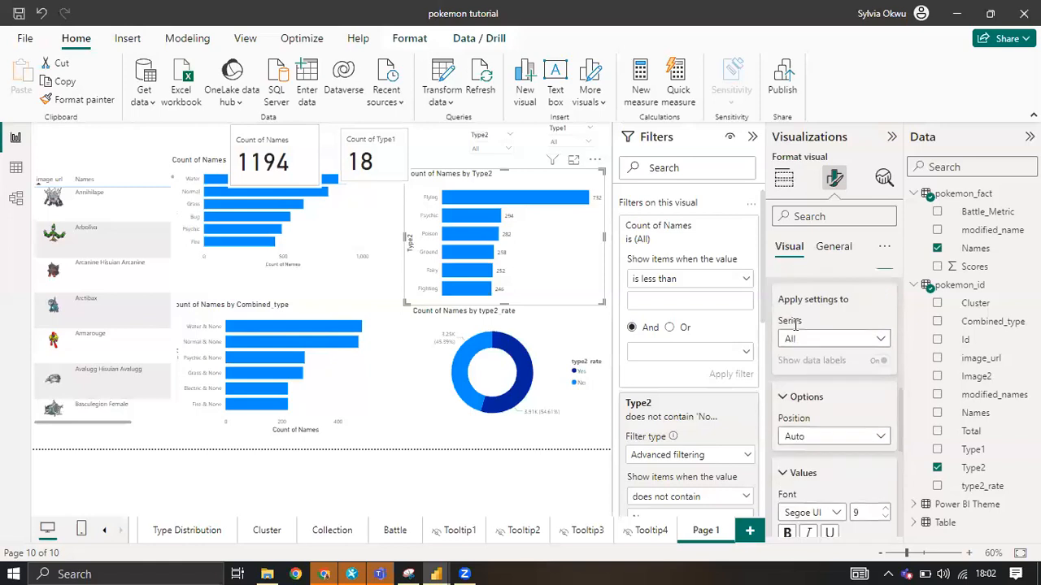
scroll(795, 328, down, 5)
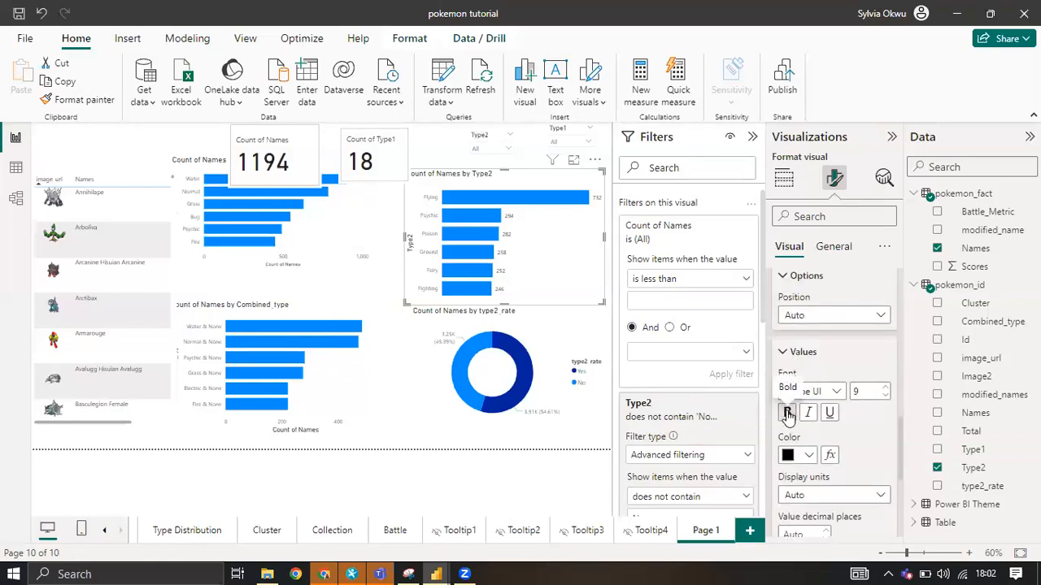
click(787, 413)
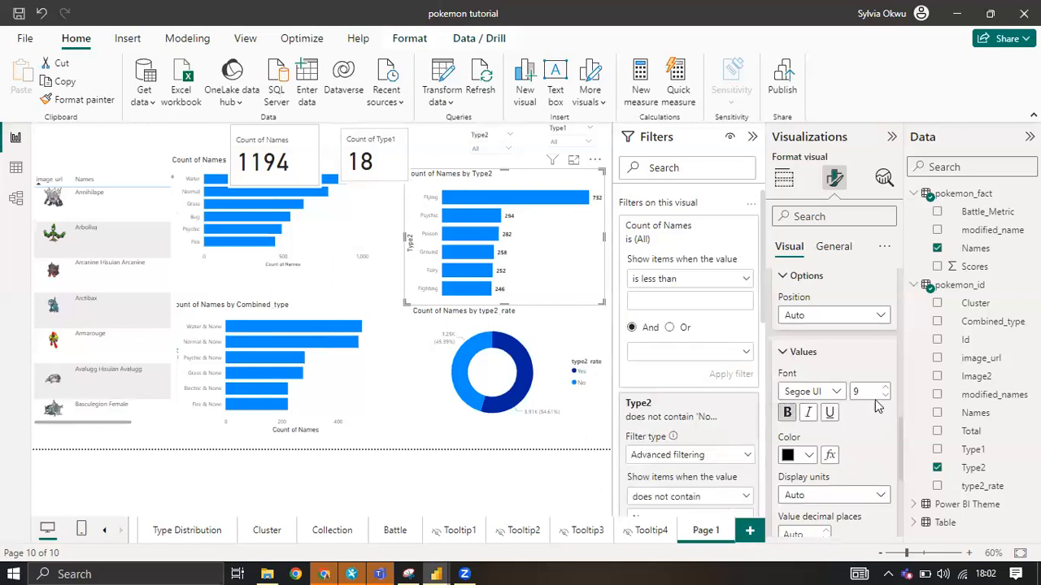
click(885, 391)
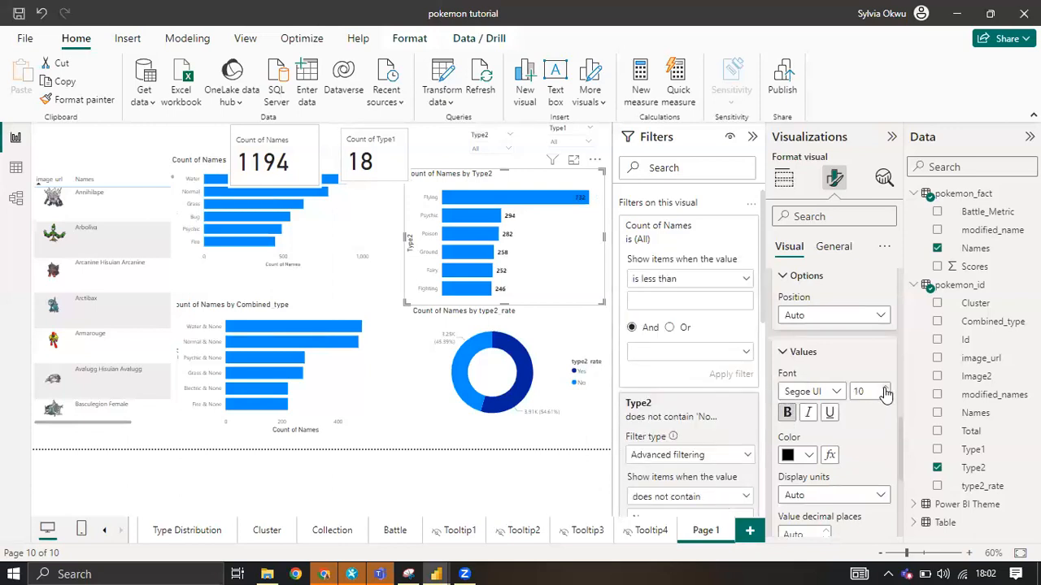
Try the Inside end position for the Type2 bar chart's data labels, and set the position to Outside end.
scroll(842, 460, down, 3)
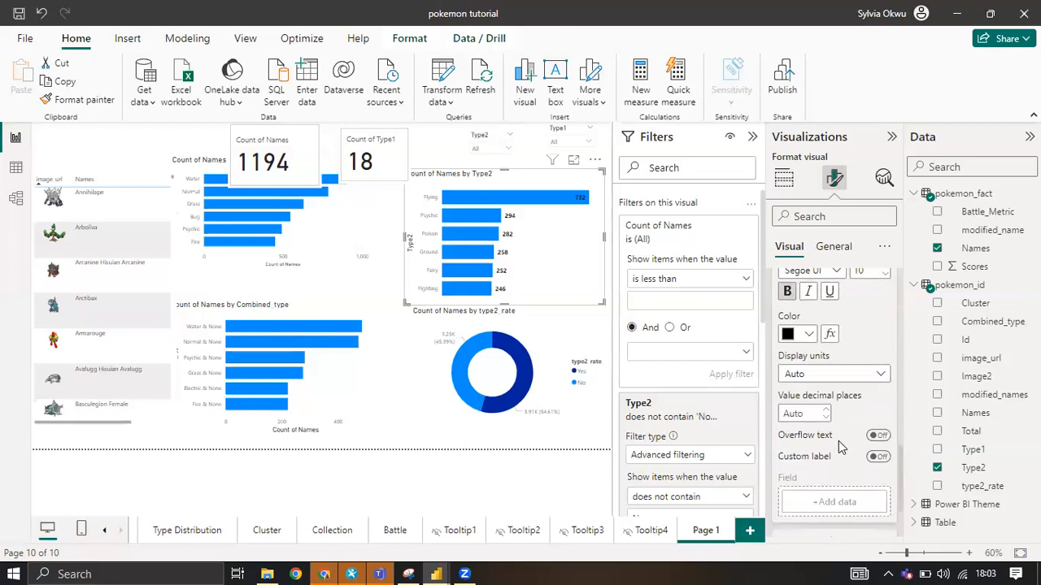
scroll(840, 446, up, 1)
scroll(840, 446, up, 3)
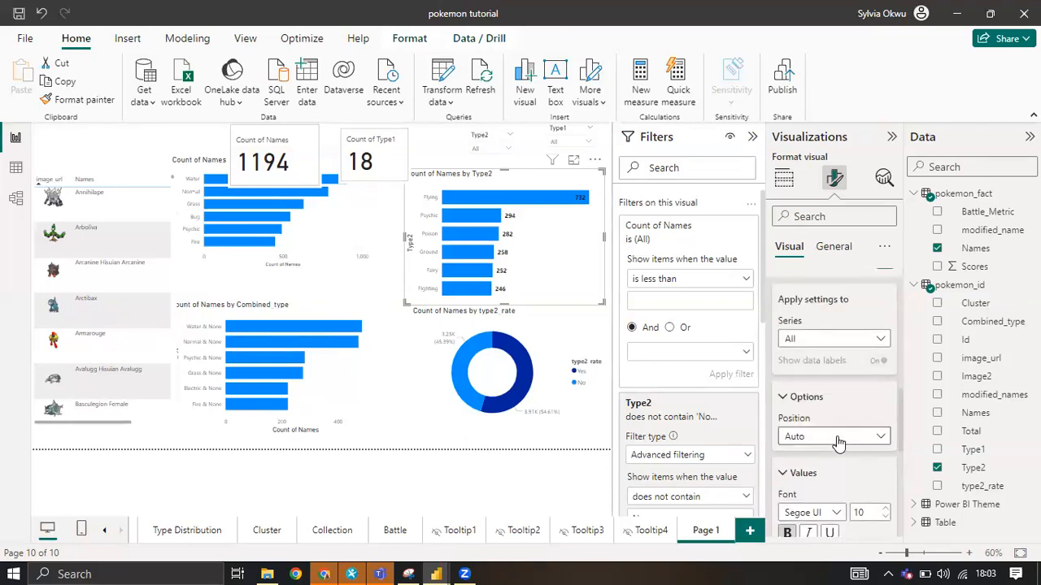
click(839, 440)
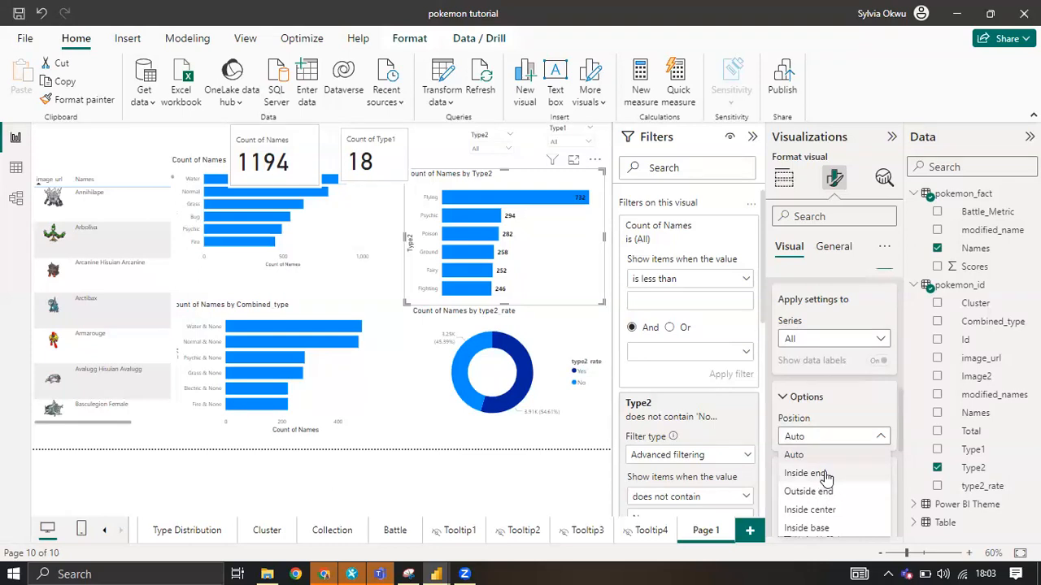
click(825, 475)
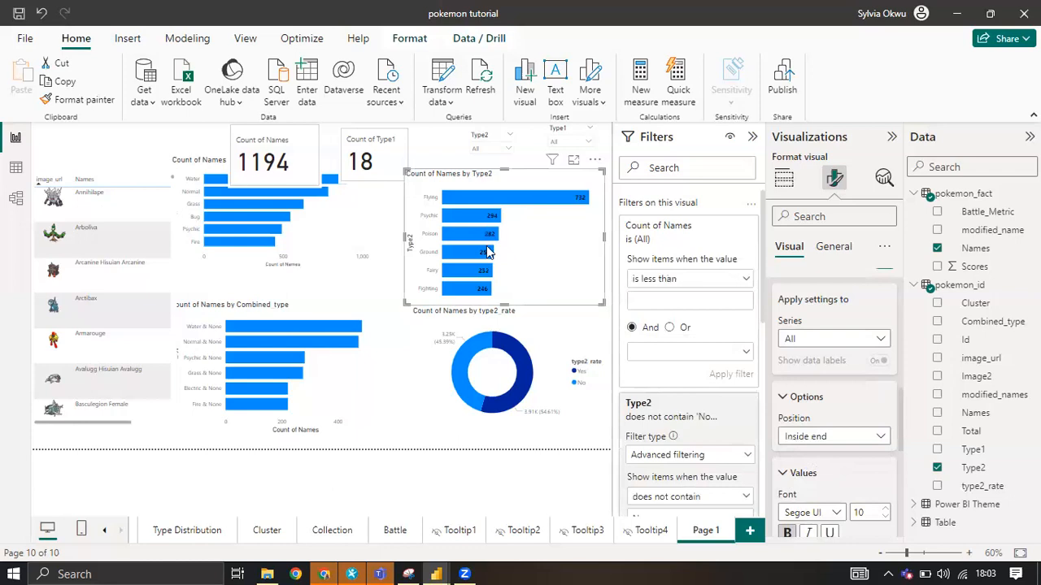
click(881, 440)
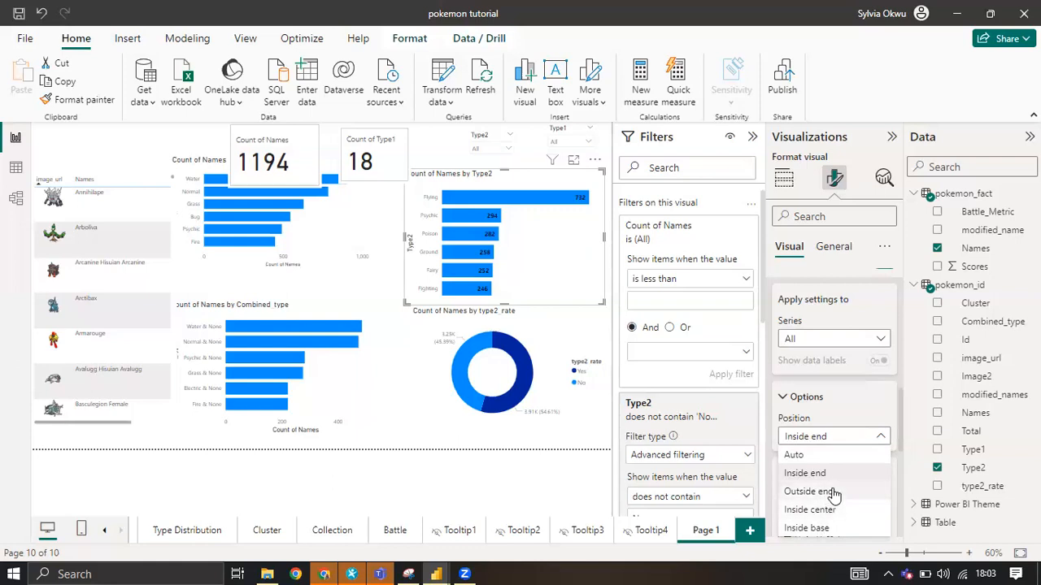
click(575, 223)
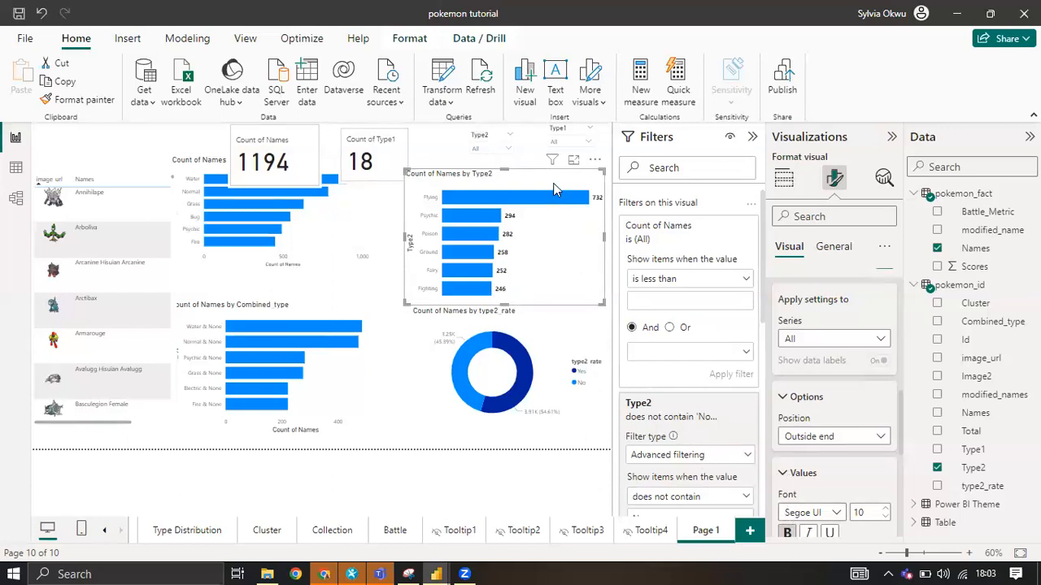
Change the Type2 chart's default bar colour to the darkest gold theme shade, and move the chart slightly up and to the right.
scroll(823, 411, up, 3)
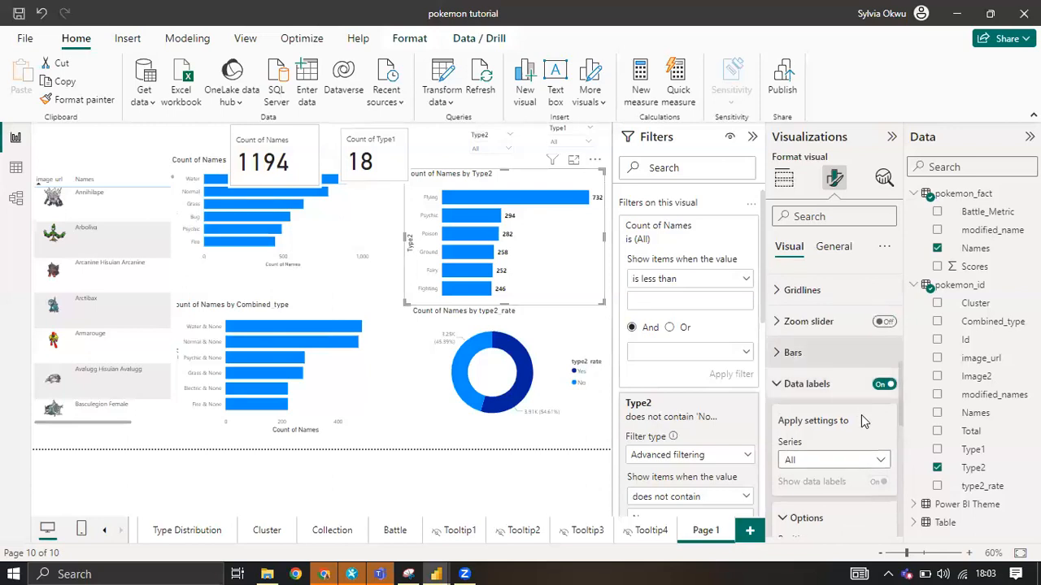
click(783, 386)
click(792, 430)
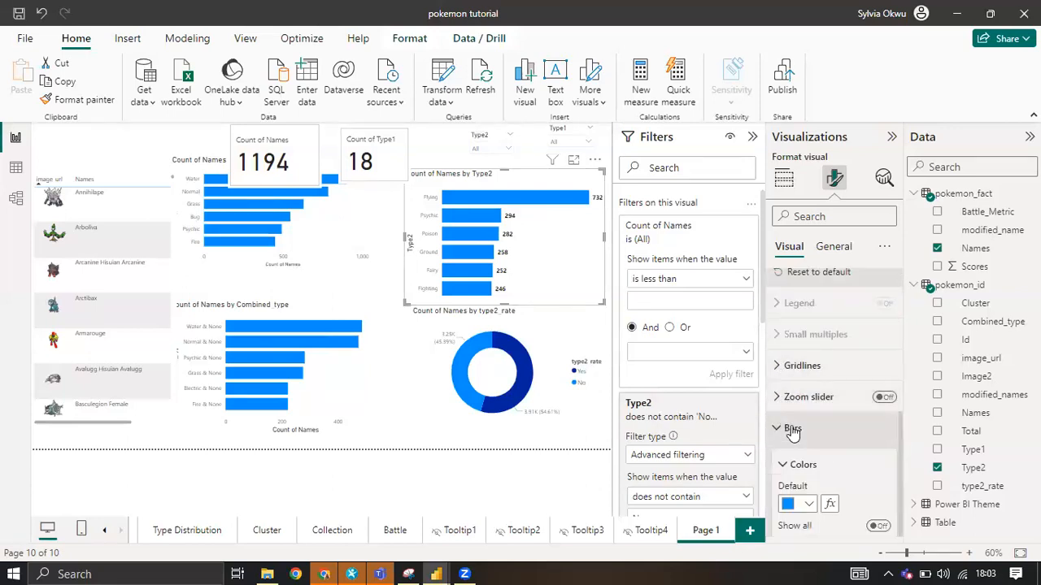
scroll(792, 433, down, 2)
click(809, 344)
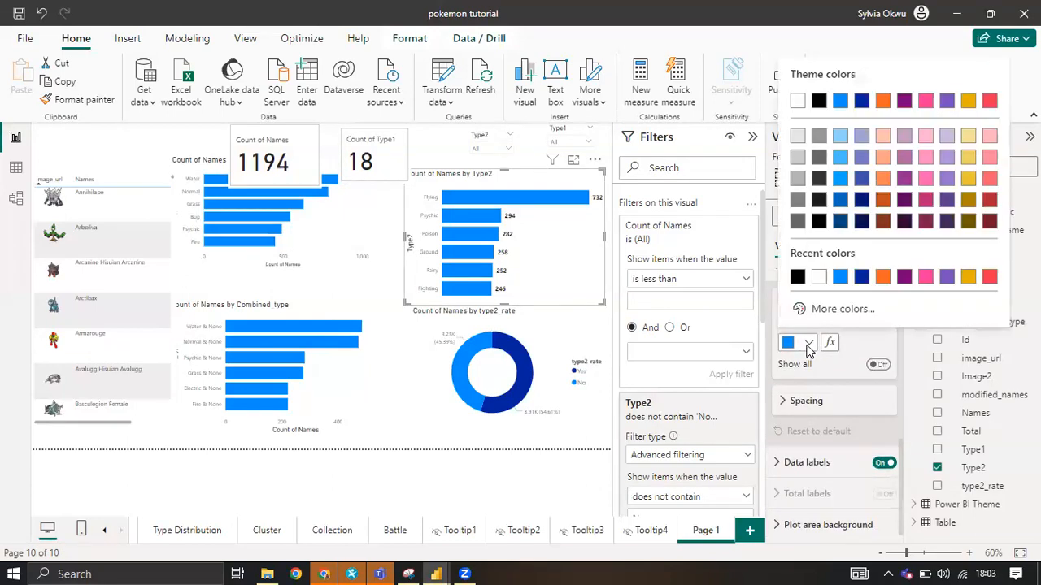
click(969, 223)
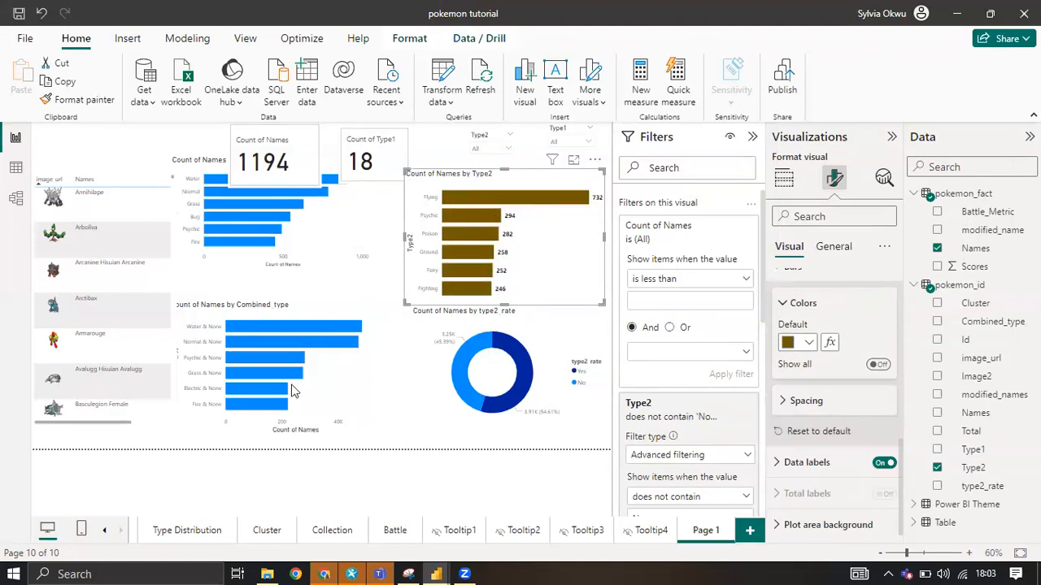
drag(506, 181, 507, 162)
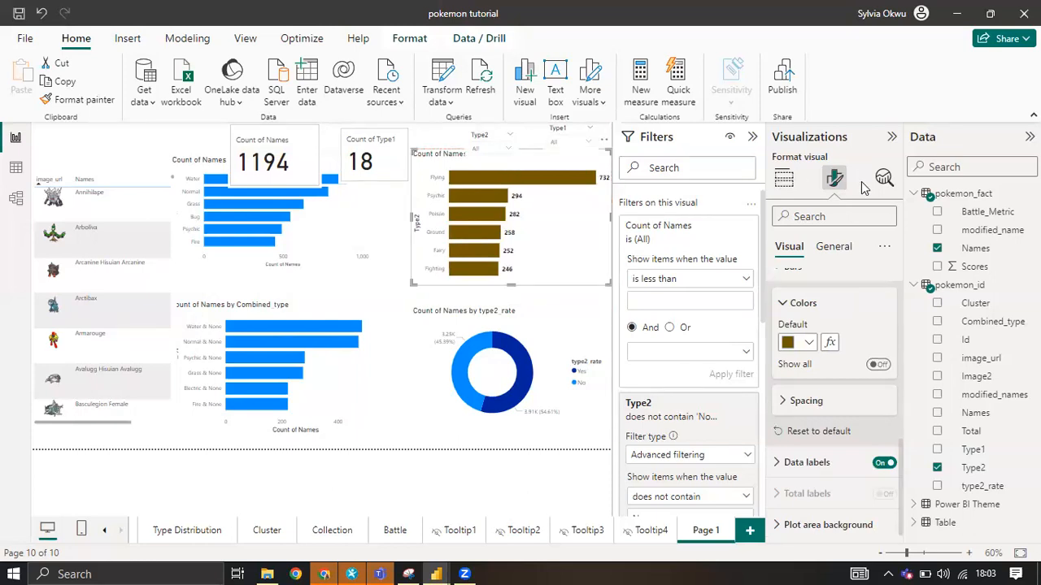
Check the finished Type Distribution page for reference, and turn off the Y-axis title of the Type2 bar chart on Page 1.
click(173, 530)
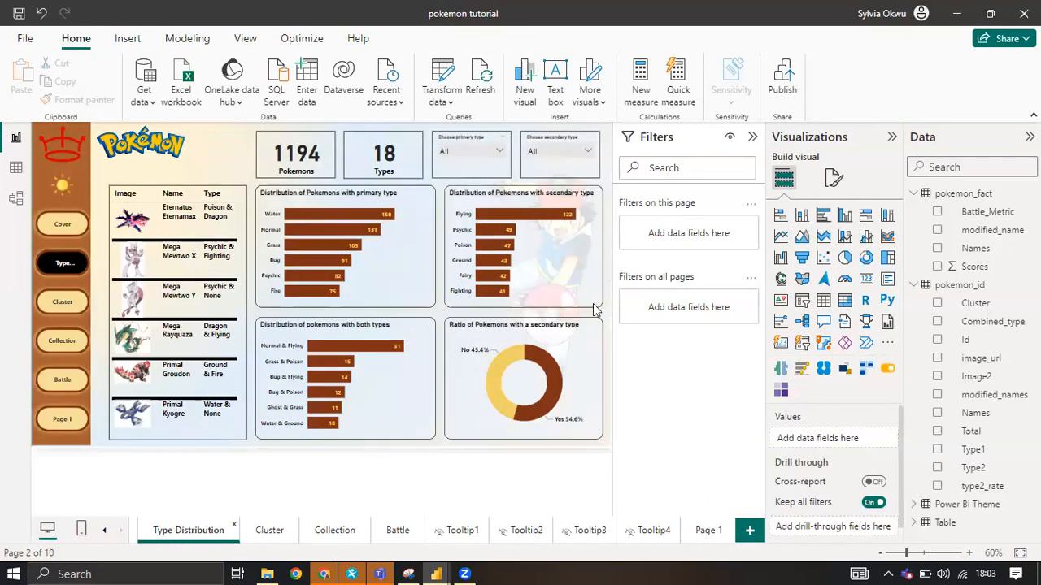
click(688, 533)
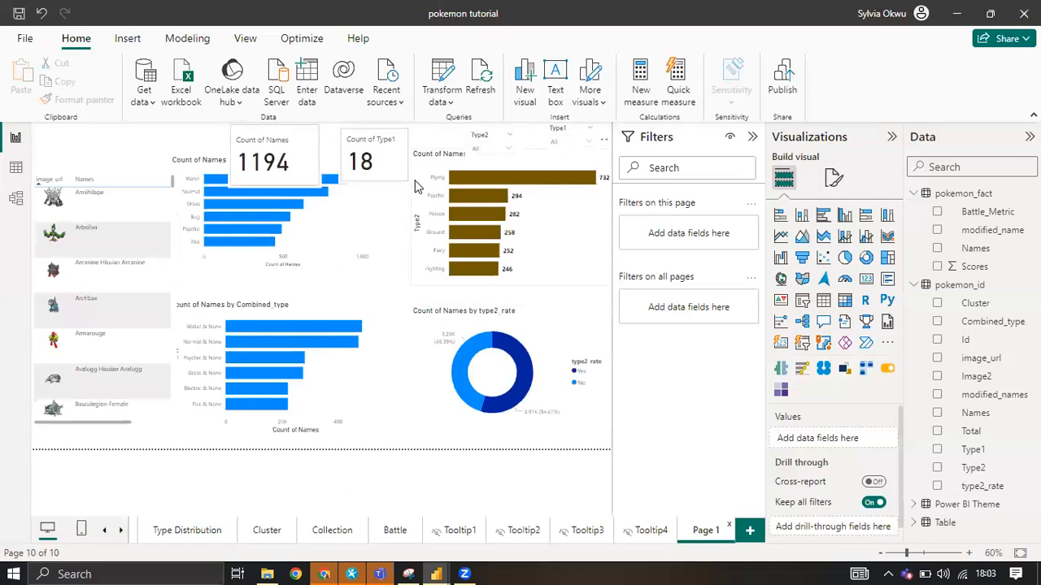
click(421, 182)
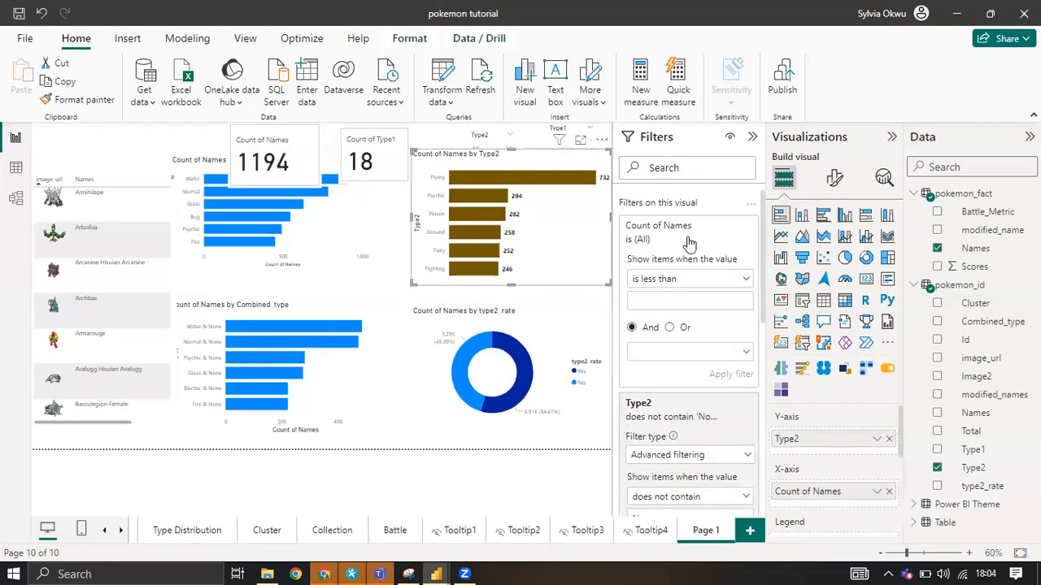
click(834, 182)
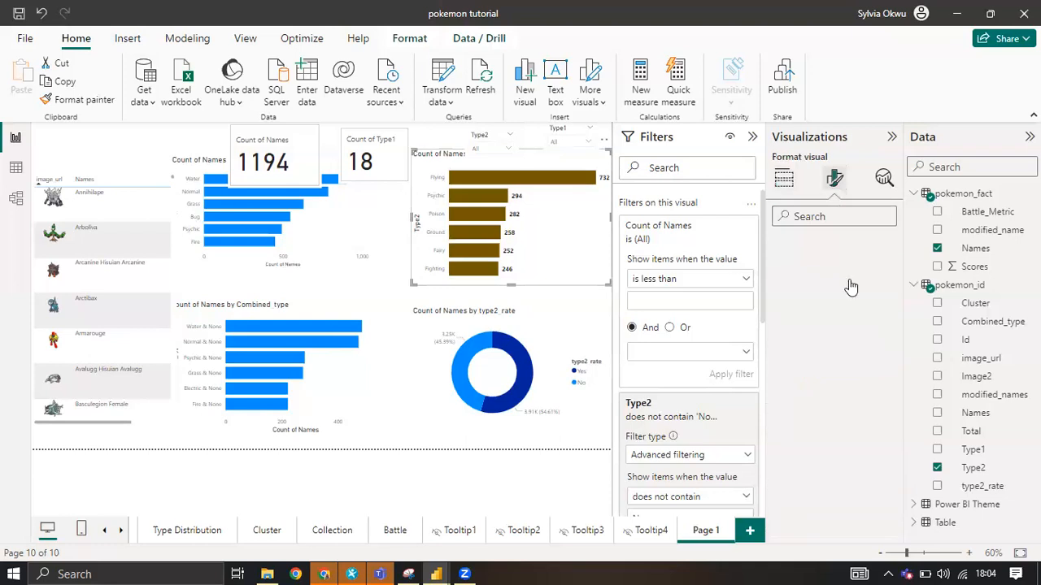
click(797, 283)
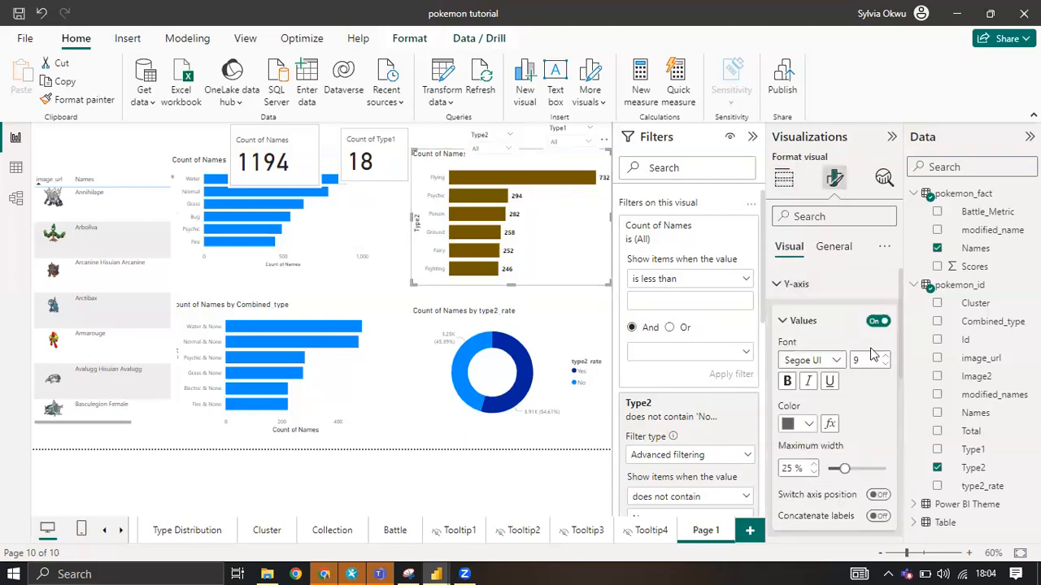
scroll(862, 411, down, 3)
scroll(872, 394, down, 1)
click(876, 392)
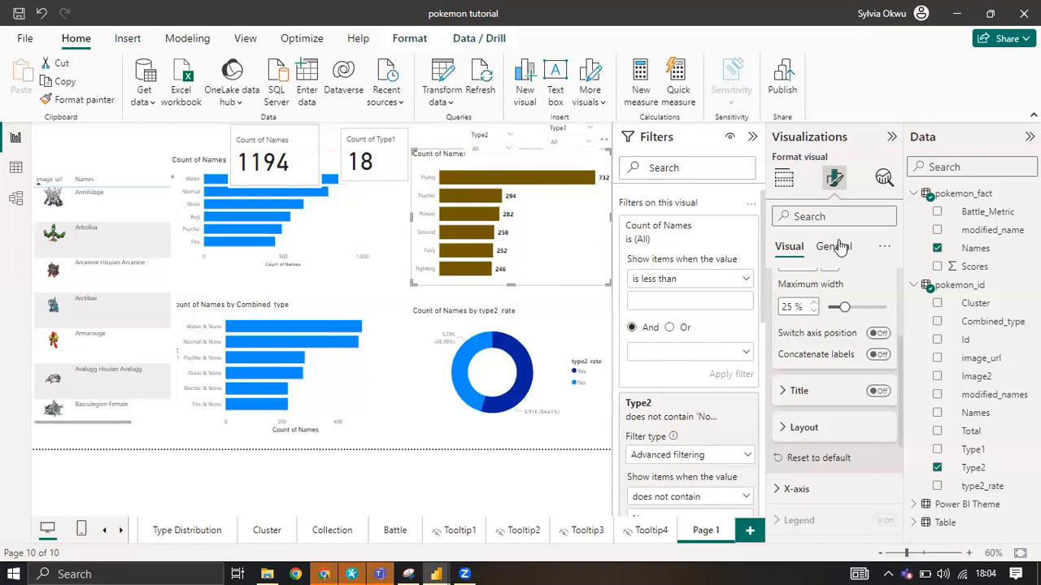
Turn on the visual border and the shadow for the Type2 bar chart.
click(844, 246)
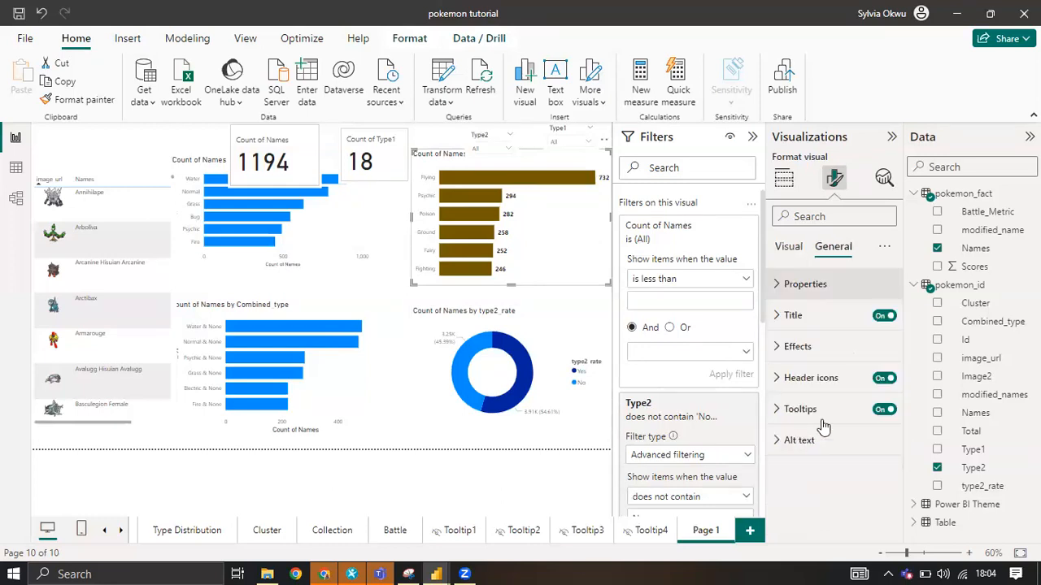
click(802, 350)
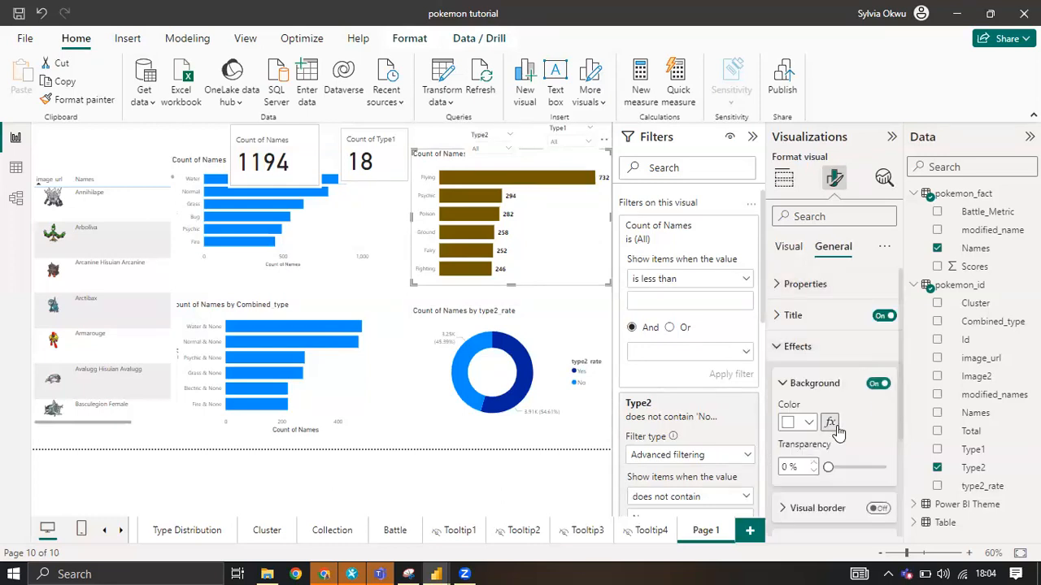
scroll(837, 431, down, 2)
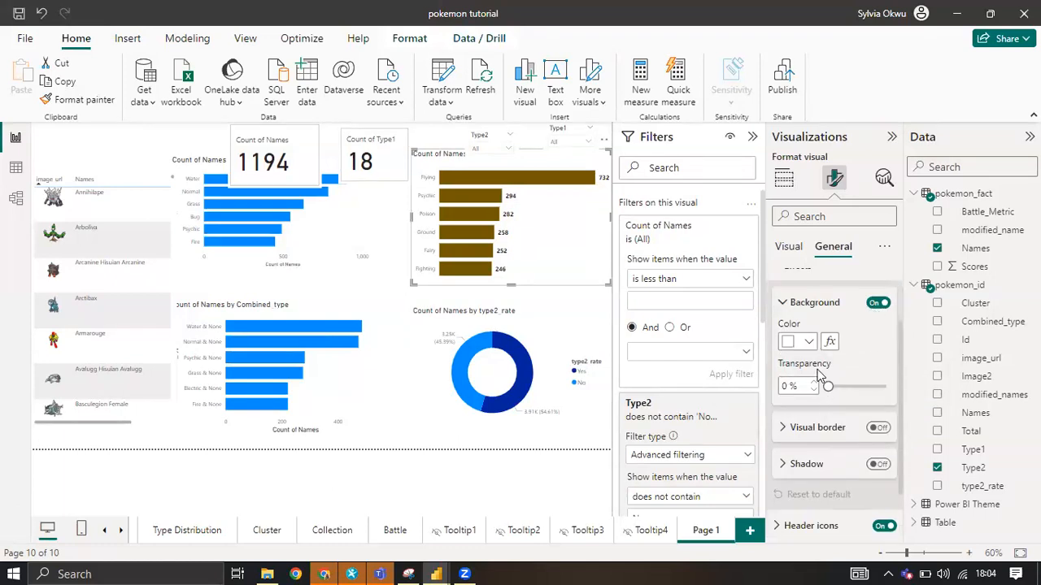
scroll(879, 431, down, 1)
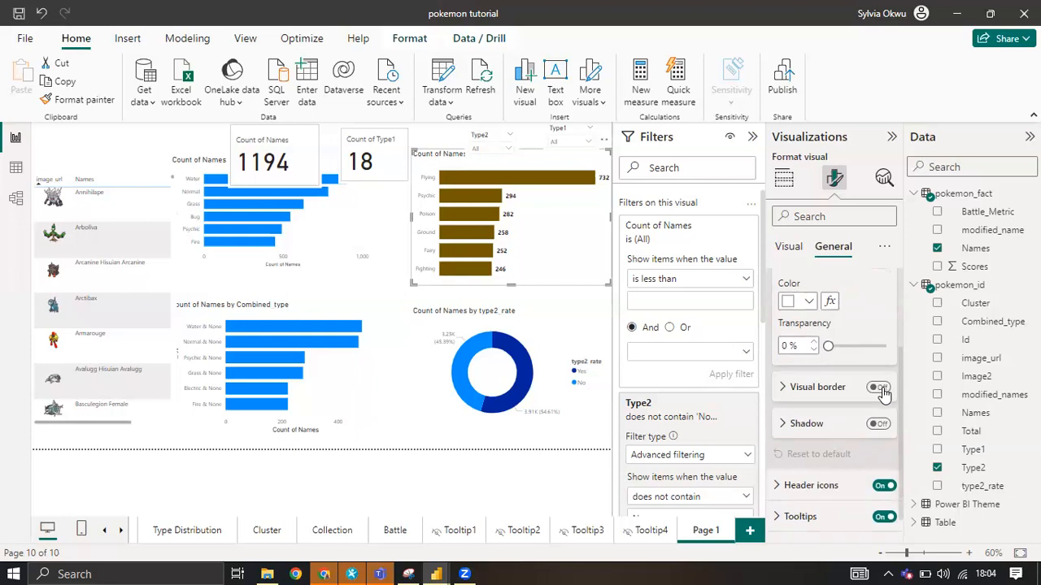
click(880, 388)
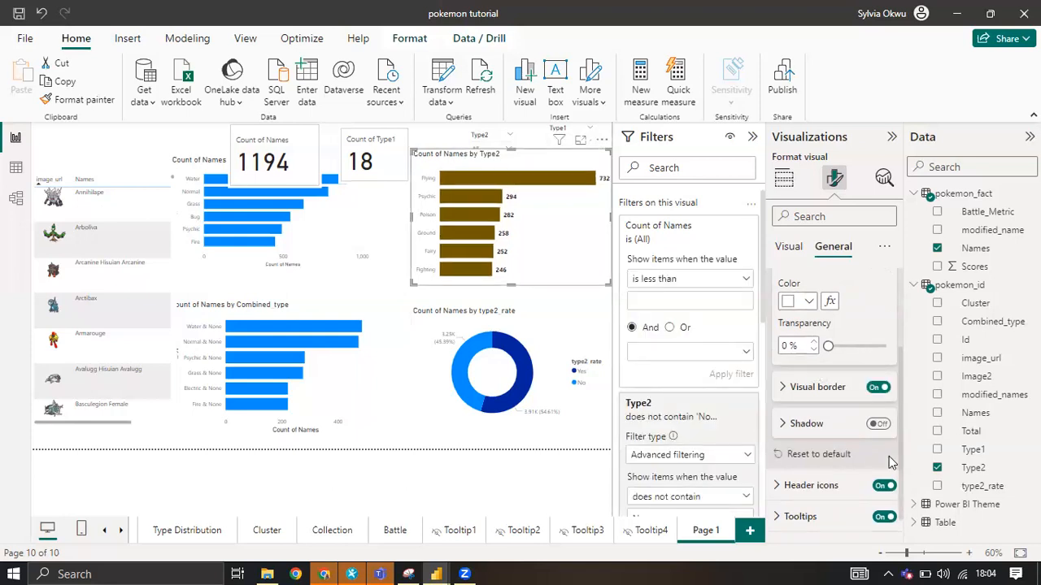
click(886, 426)
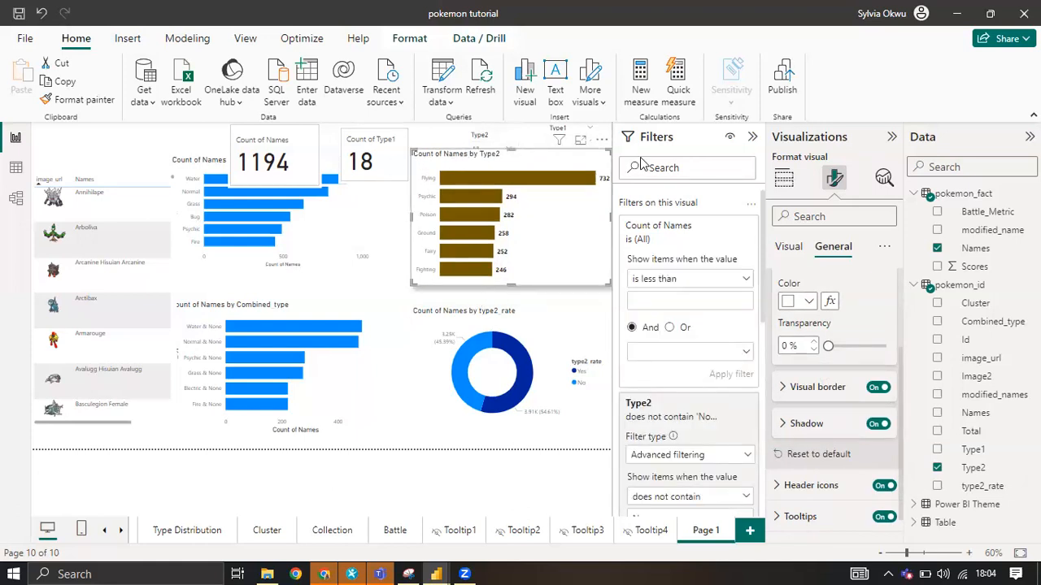
Try the Left and Bottom shadow positions on the Type2 bar chart, and set the position back to Bottom right.
click(793, 424)
scroll(813, 479, down, 2)
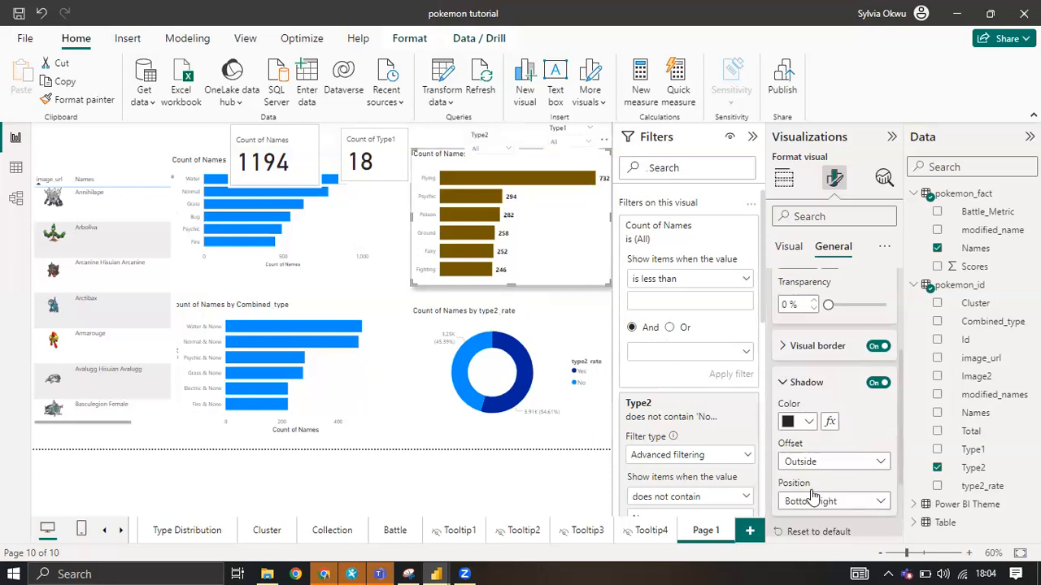
scroll(848, 470, down, 2)
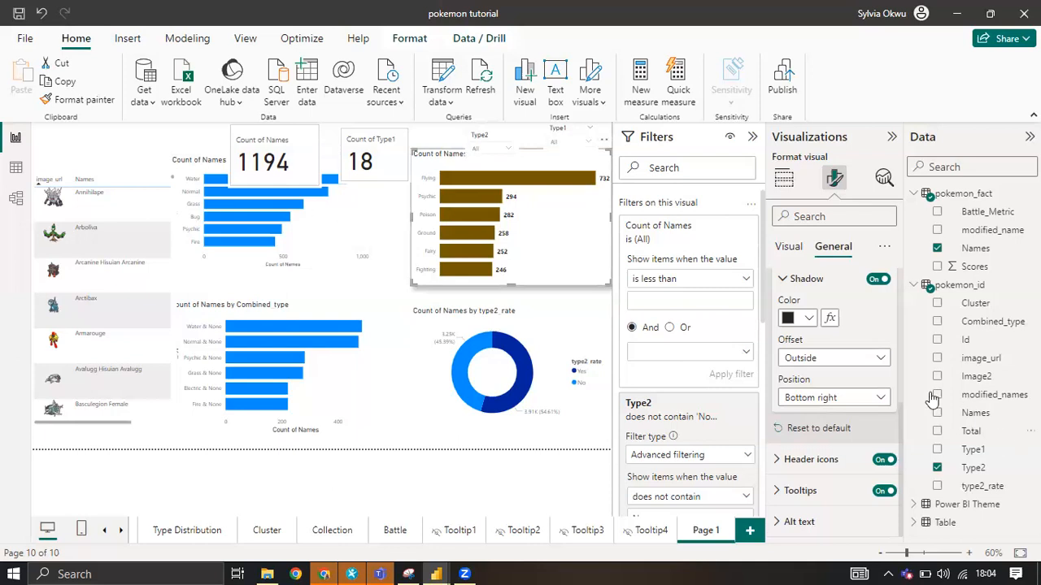
click(855, 398)
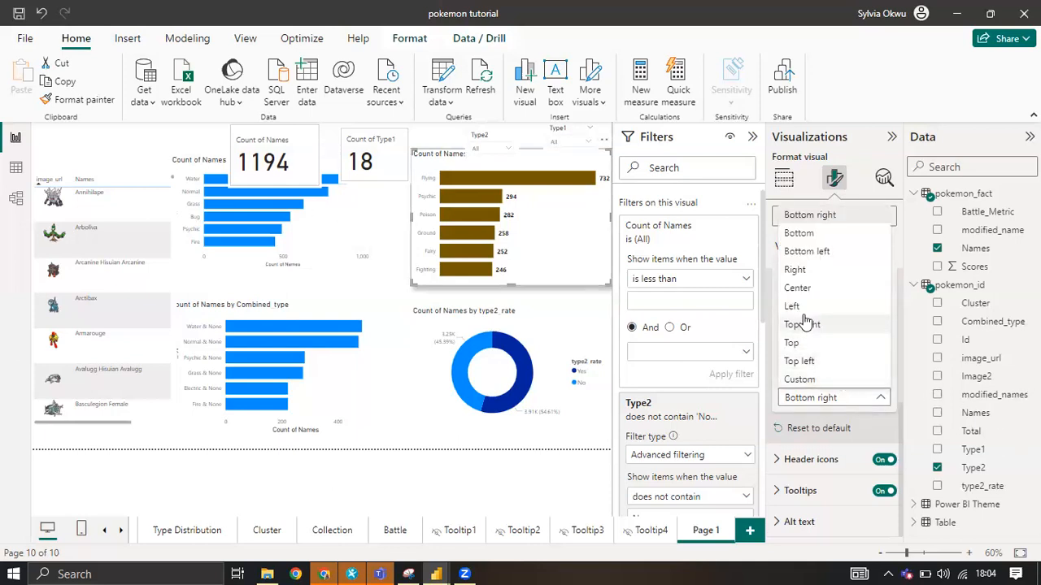
click(445, 256)
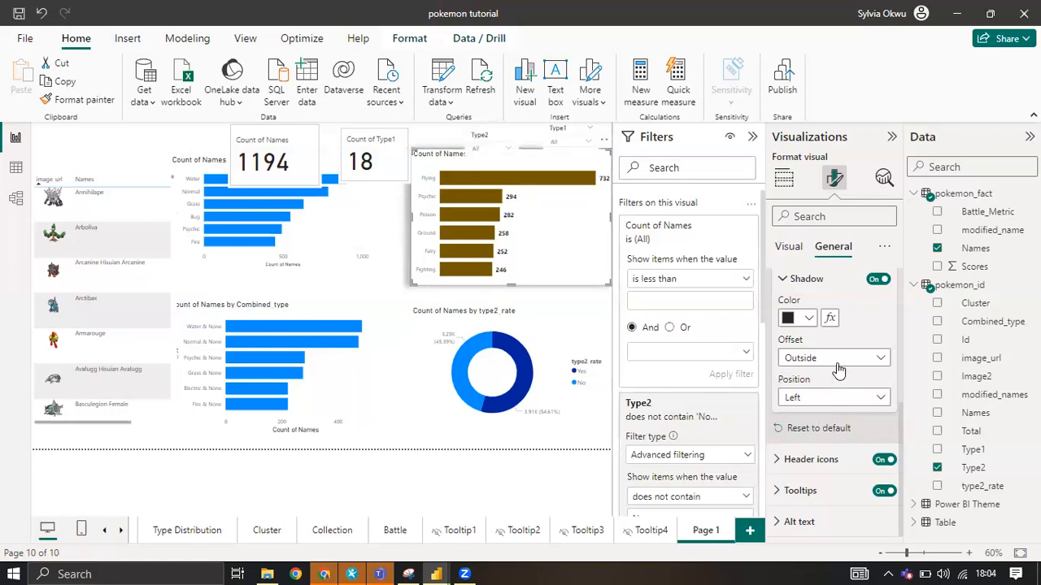
click(837, 397)
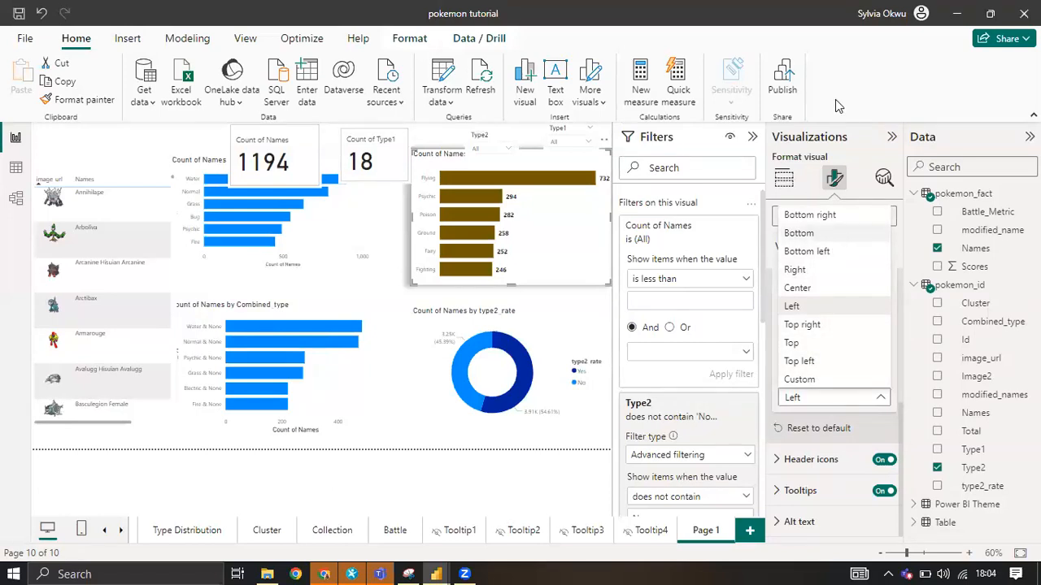
click(582, 235)
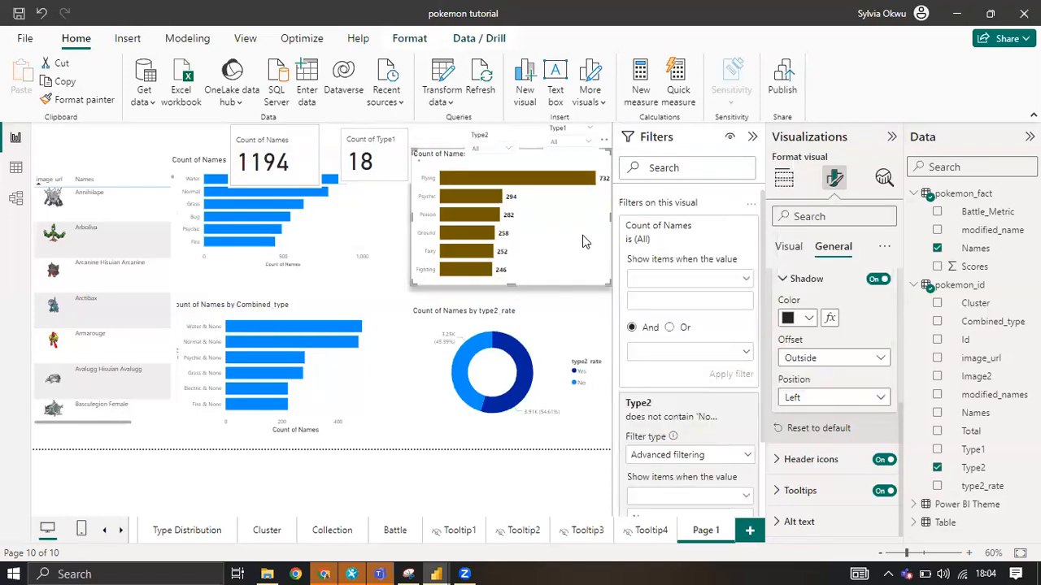
click(840, 398)
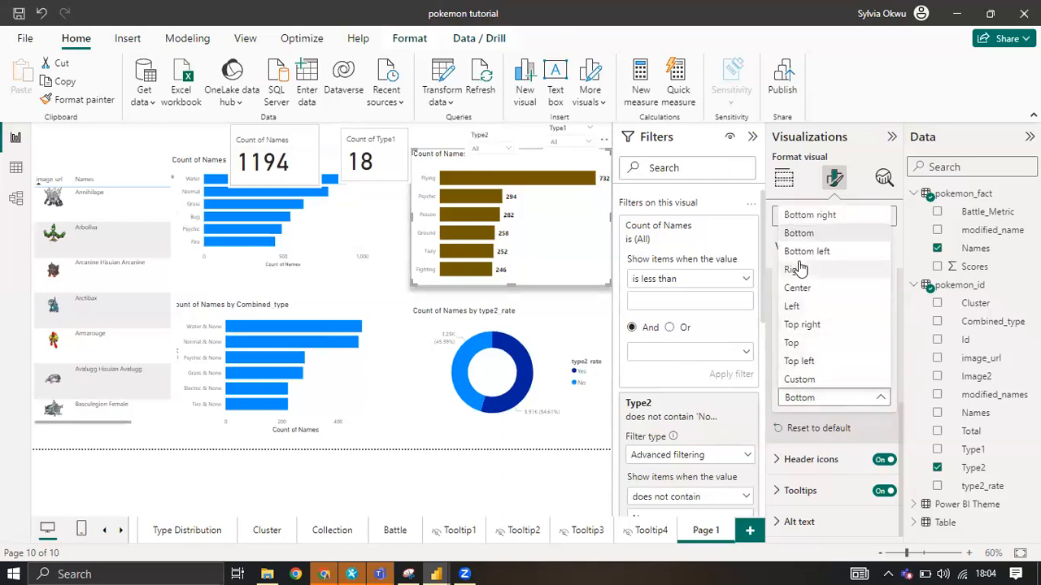
click(440, 297)
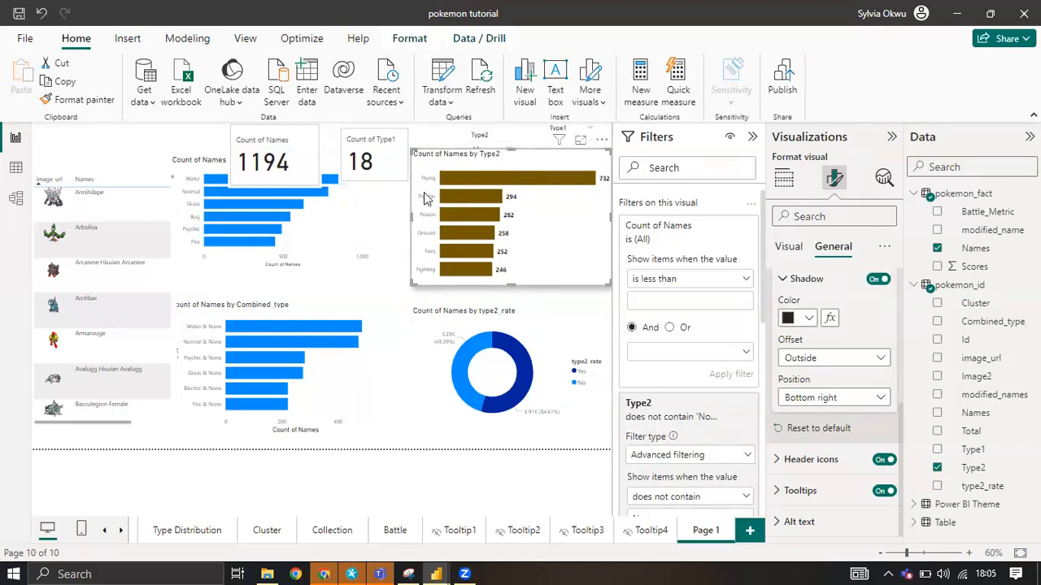
Make the Type2 bar chart's Y-axis values black and bold, with font size 11.
click(787, 248)
scroll(809, 304, up, 3)
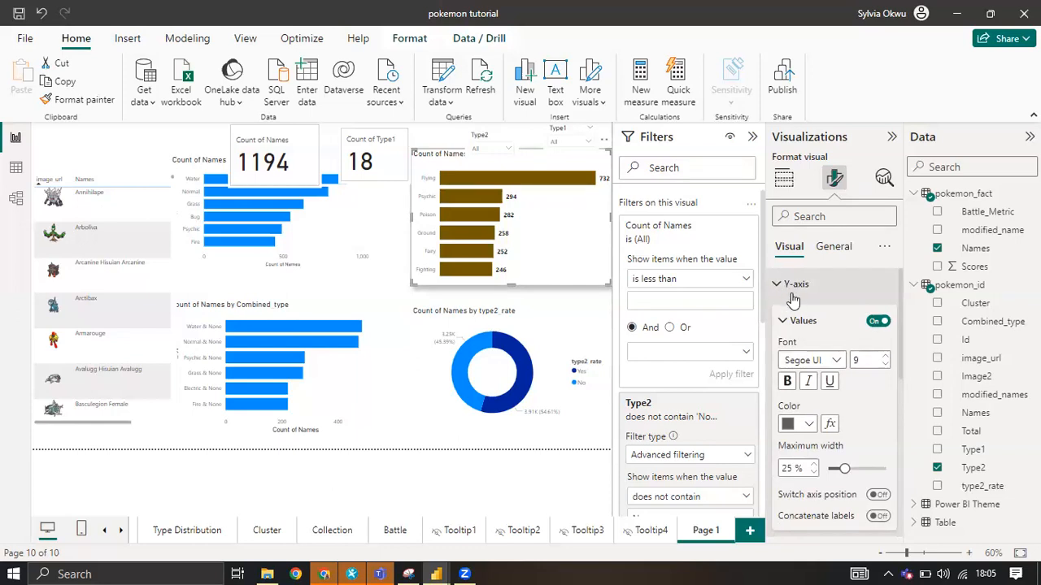
scroll(809, 439, down, 2)
scroll(797, 325, up, 2)
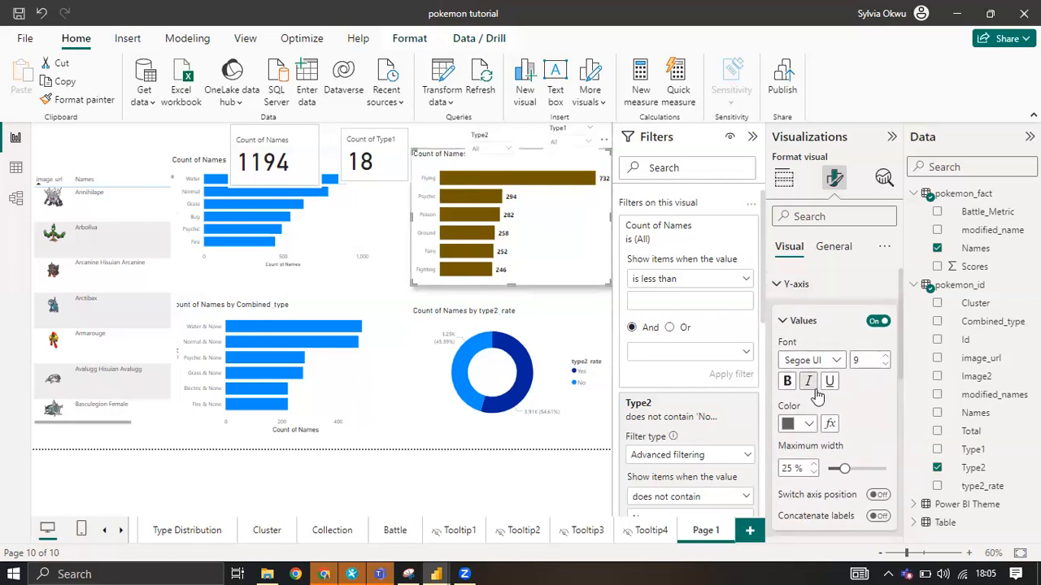
scroll(809, 342, down, 2)
click(808, 344)
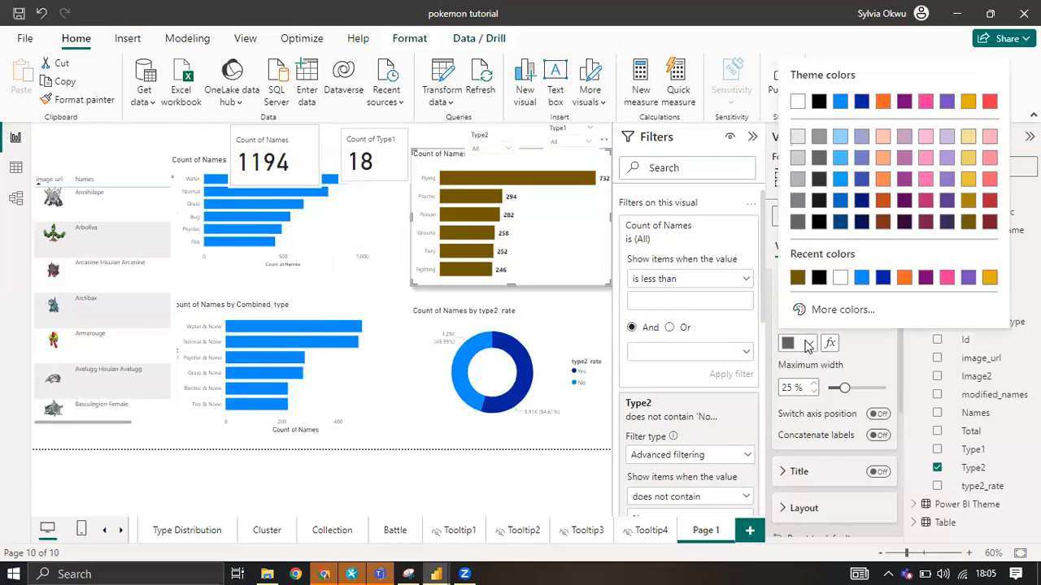
click(818, 278)
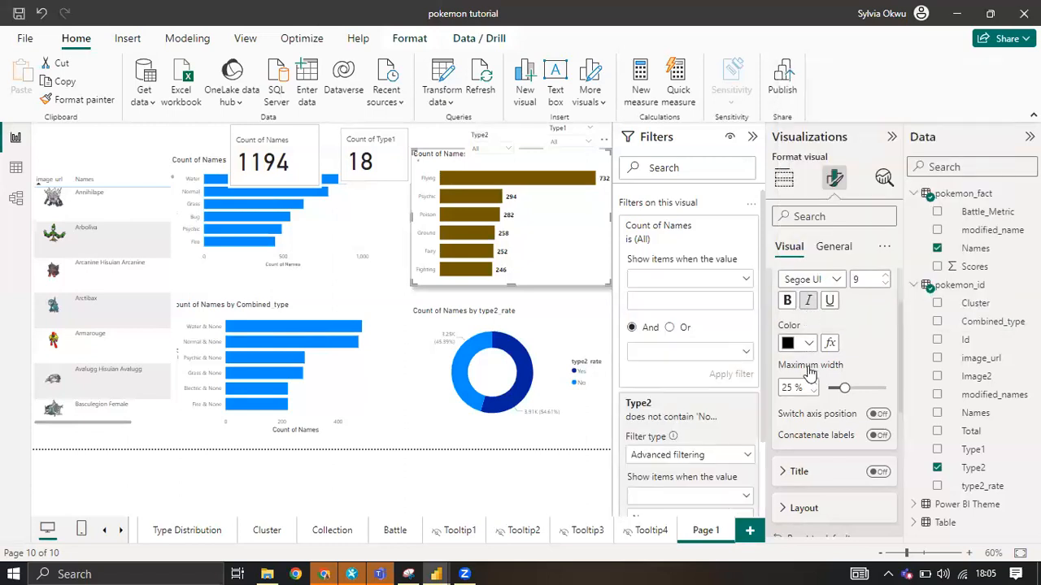
click(786, 300)
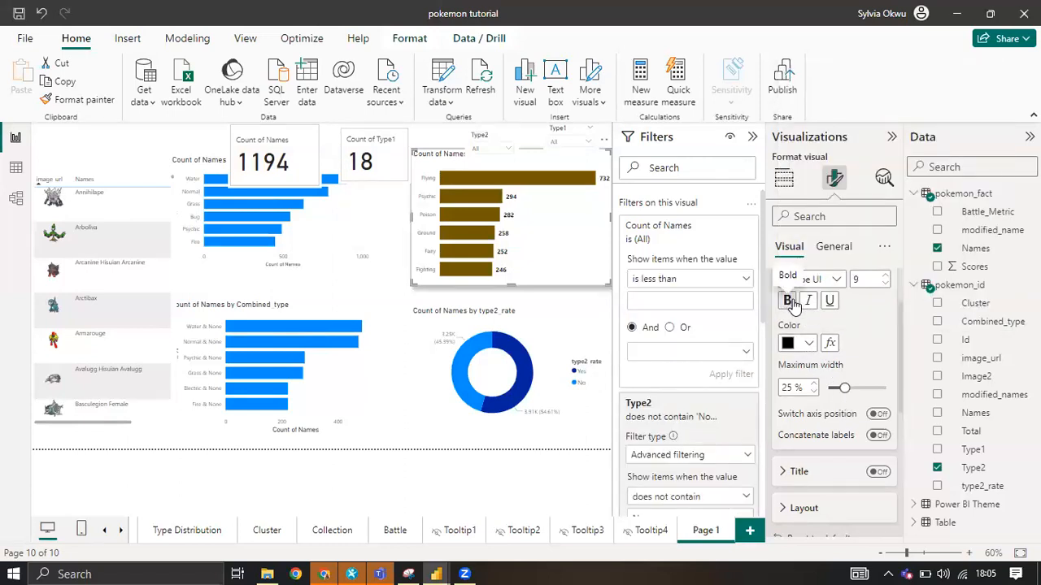
click(887, 277)
click(887, 276)
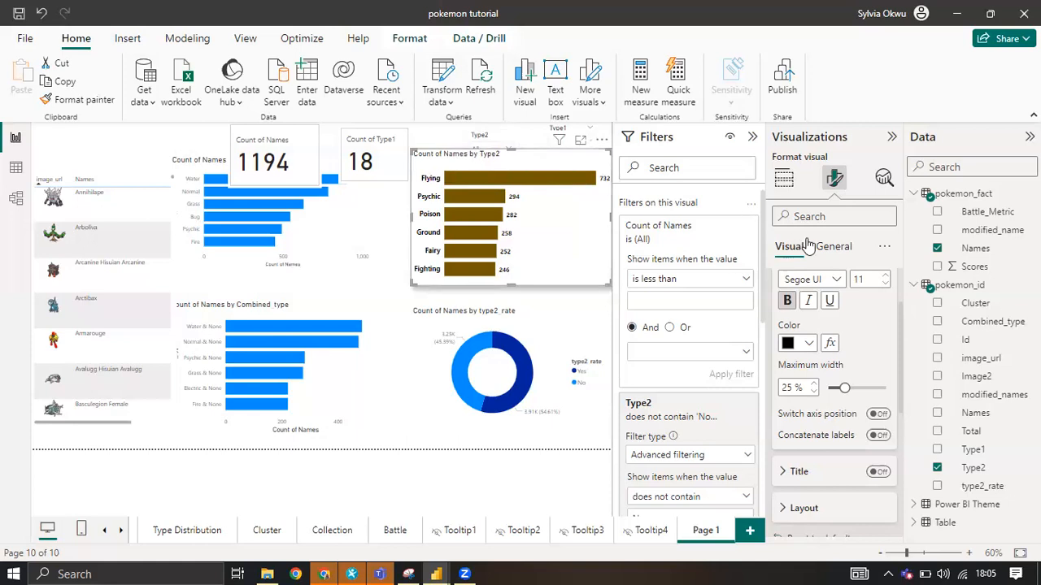
Change the Type2 bar chart's title text to "Distribution of Pokemon by Secondary type".
click(832, 251)
scroll(830, 334, up, 3)
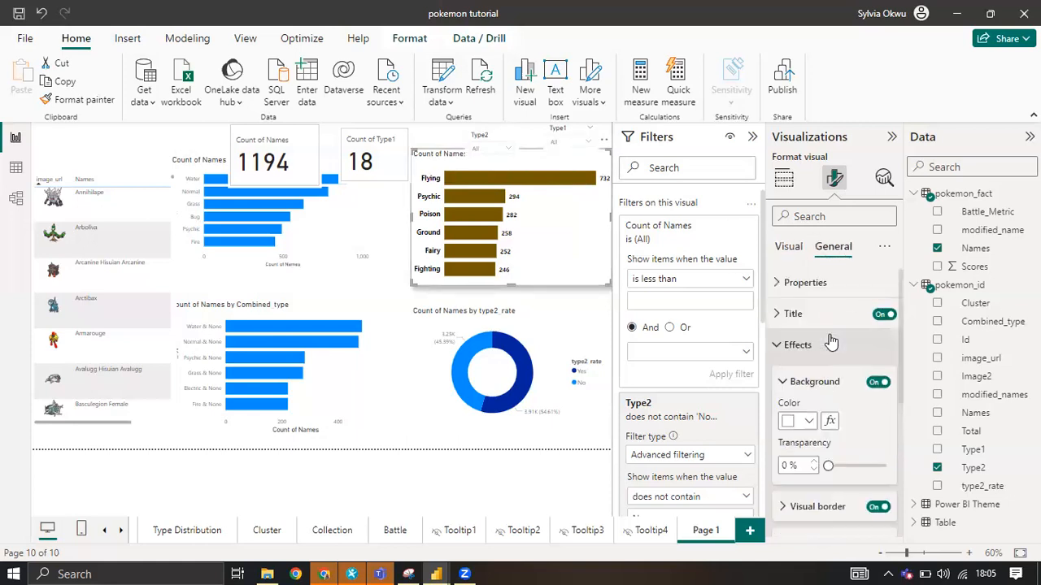
click(797, 316)
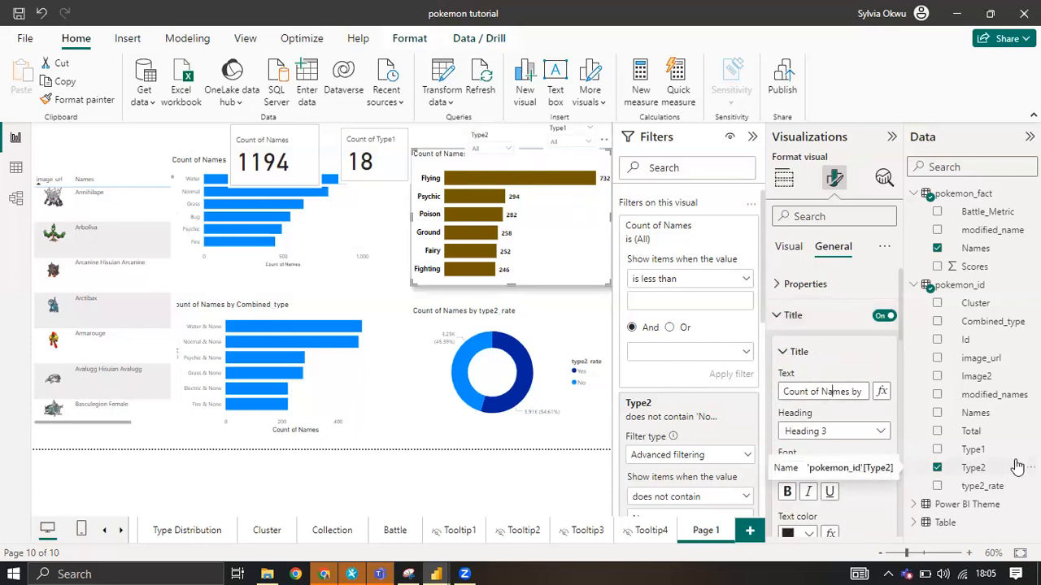
key(ctrl+a)
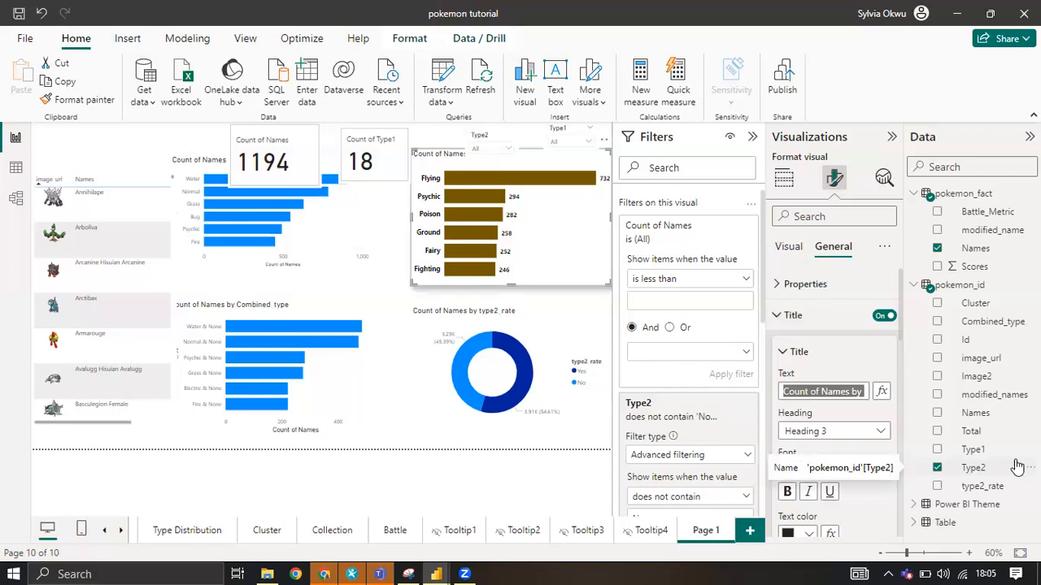
text(Dist)
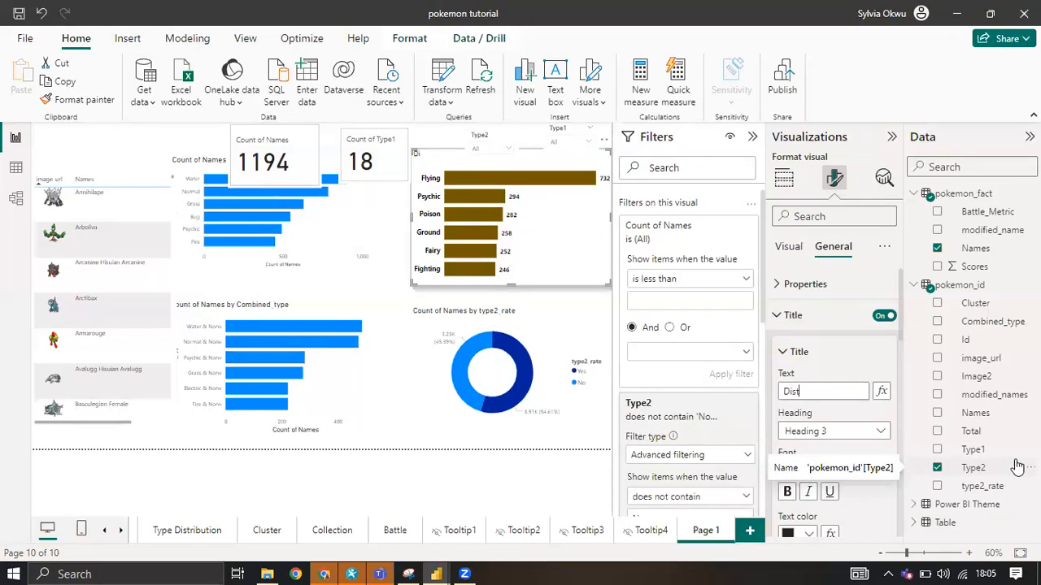
text(ribution of)
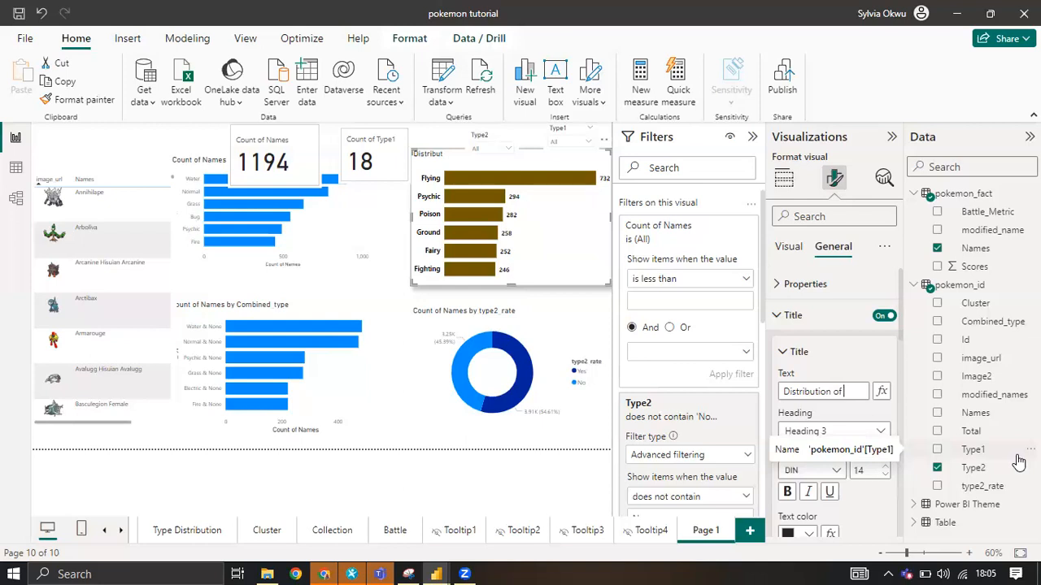
text( Pokemon)
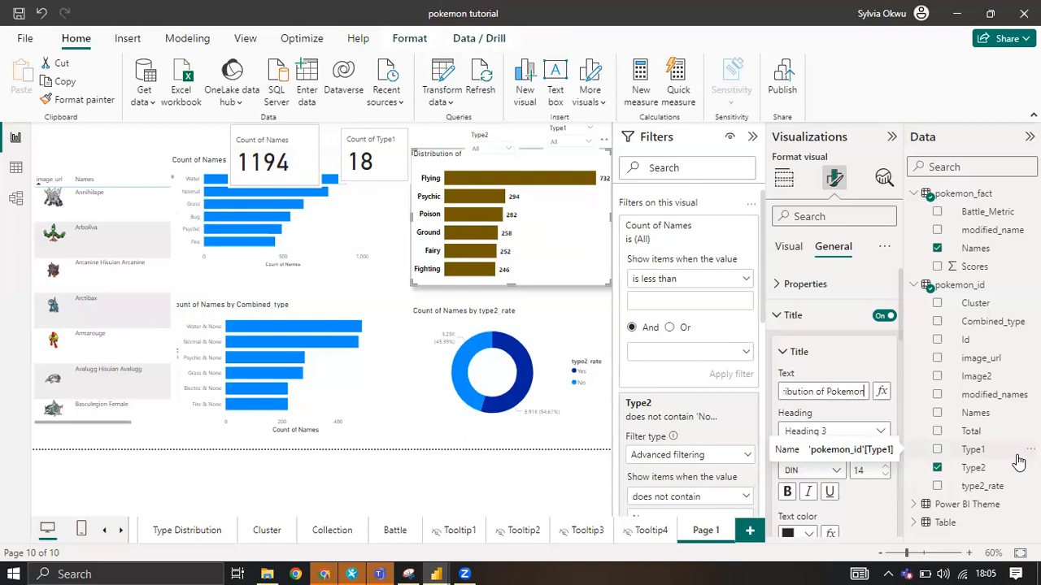
text( by Secondary ty)
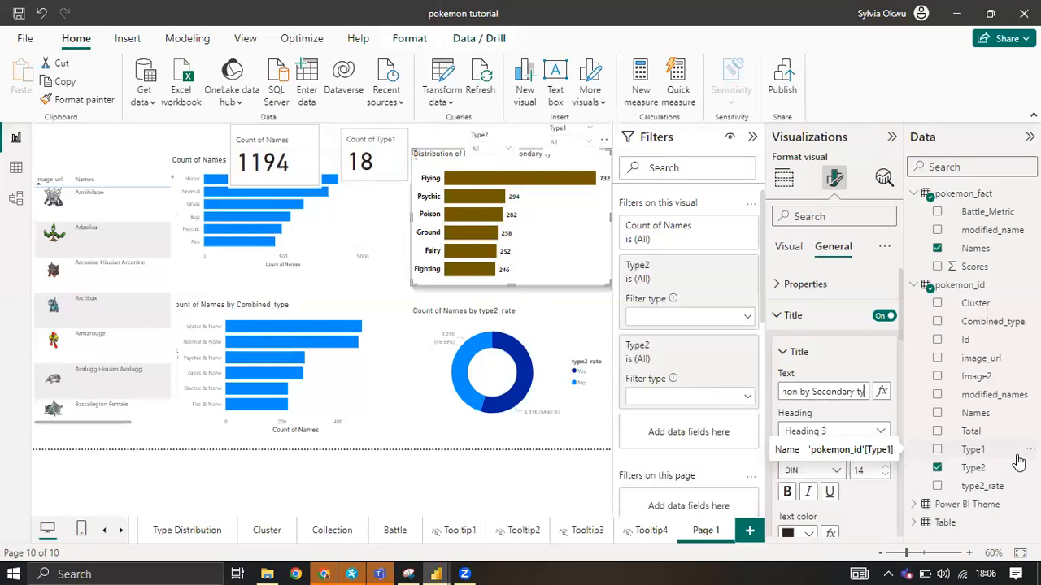
text(pe)
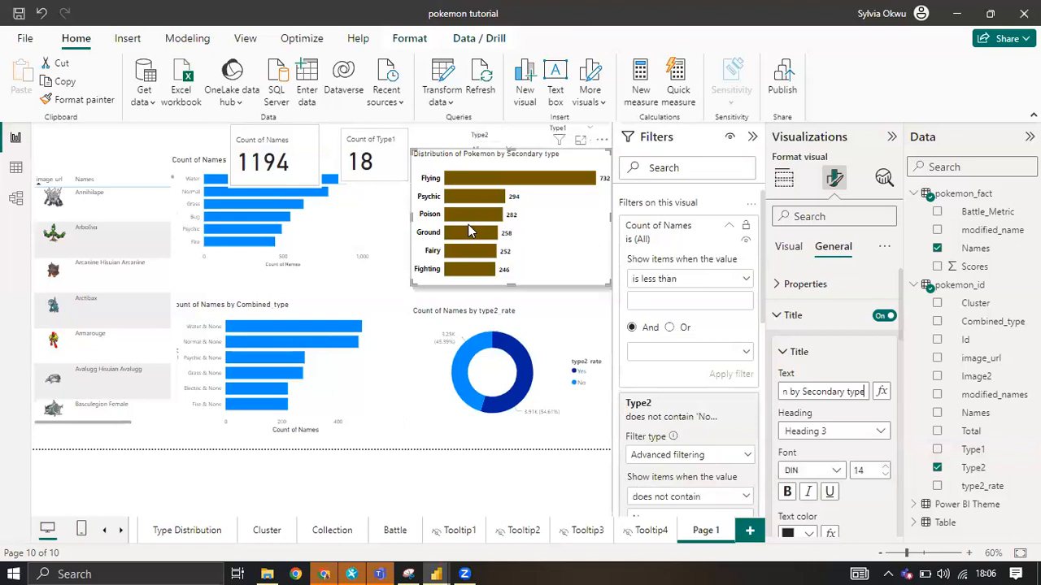
click(387, 218)
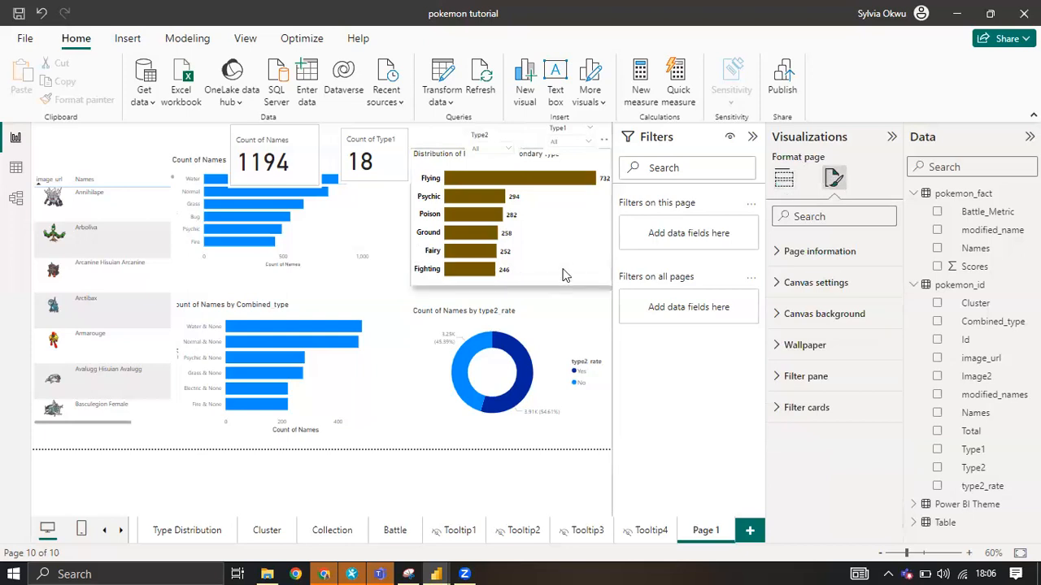
Set the Type2 bar chart's title text colour to black and make the title bold.
click(590, 262)
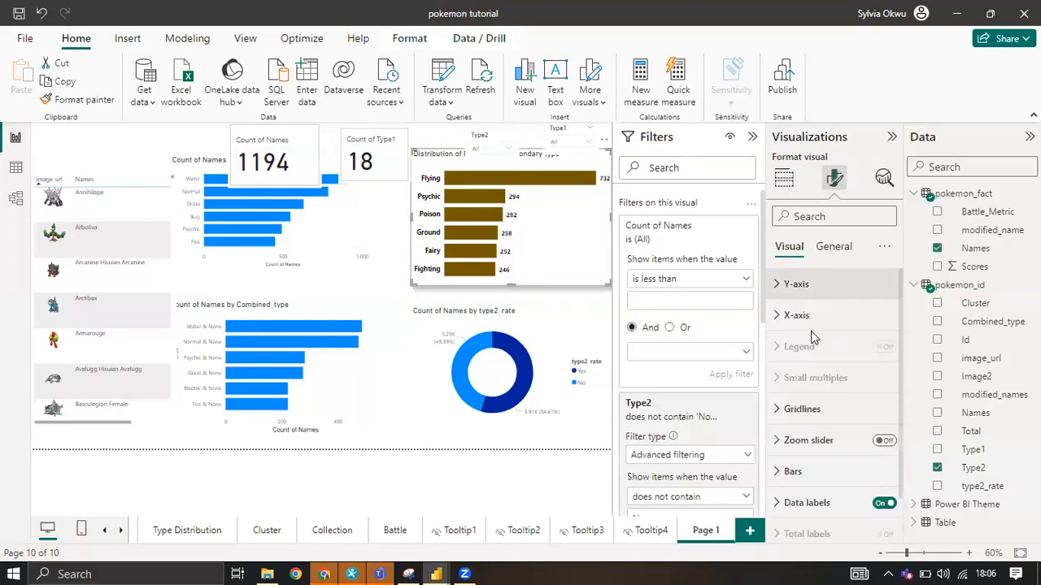
click(843, 246)
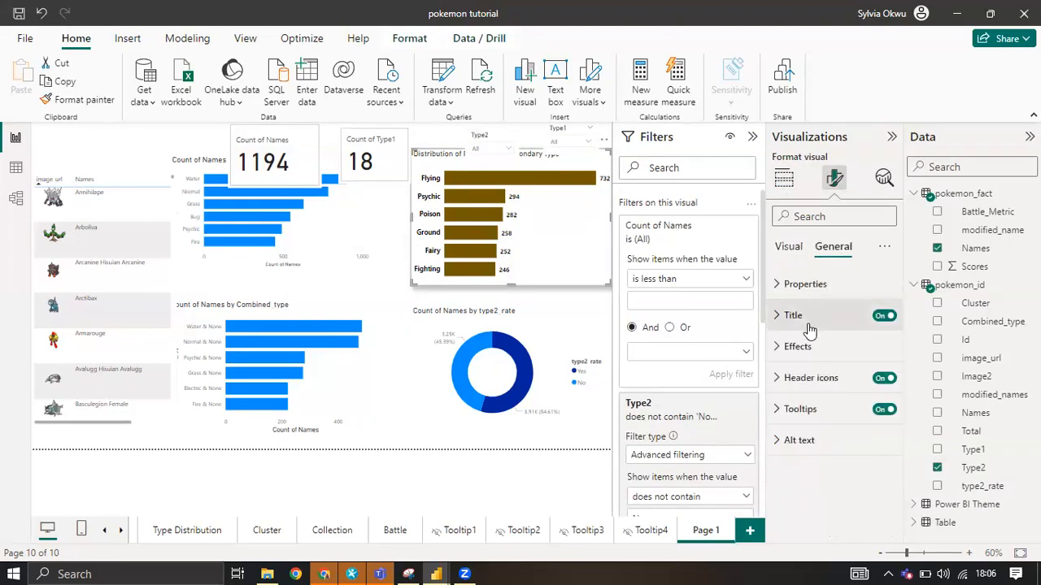
click(809, 325)
scroll(809, 365, down, 2)
click(808, 454)
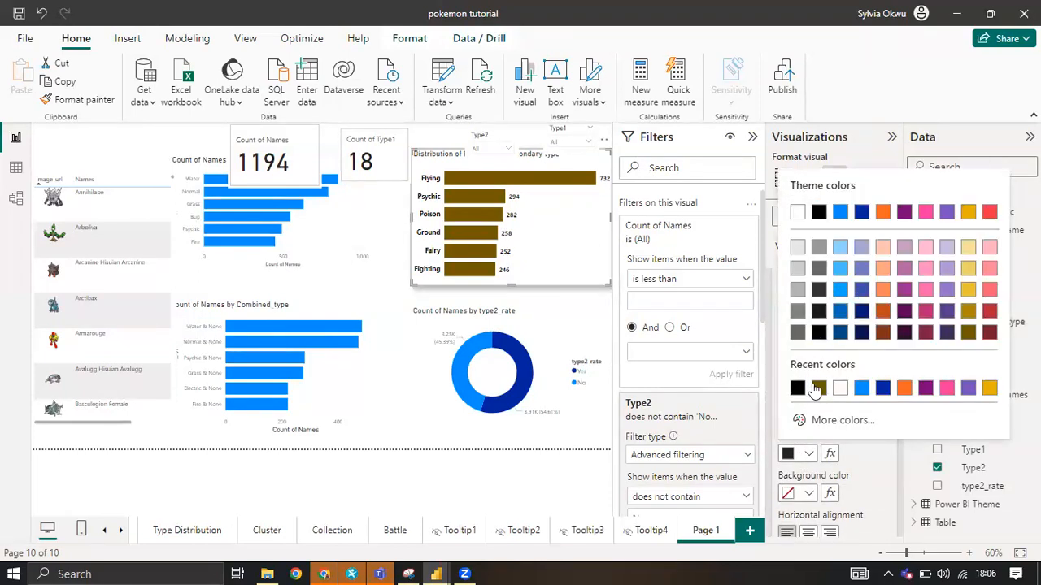
click(798, 389)
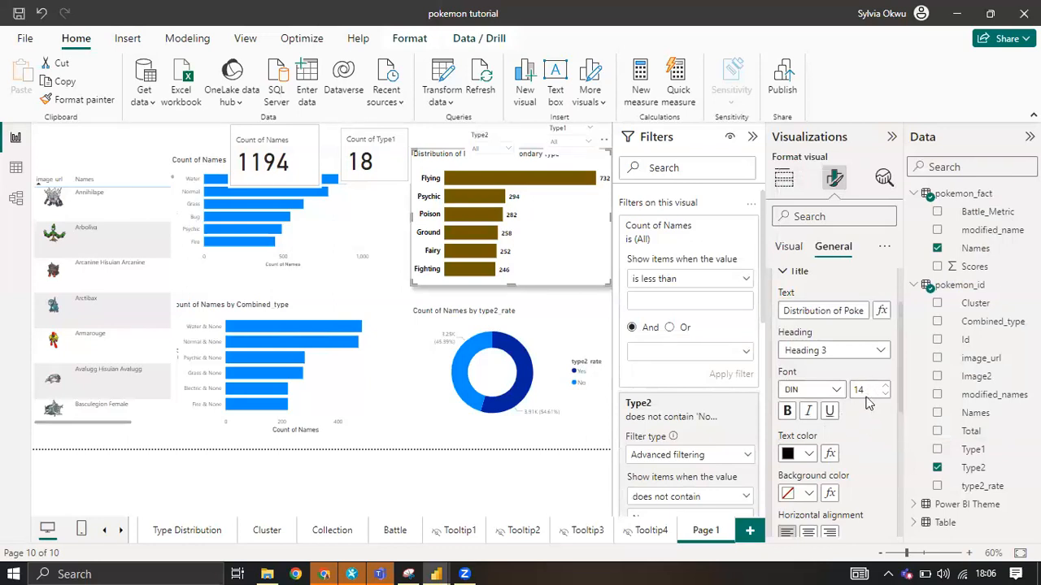
click(787, 411)
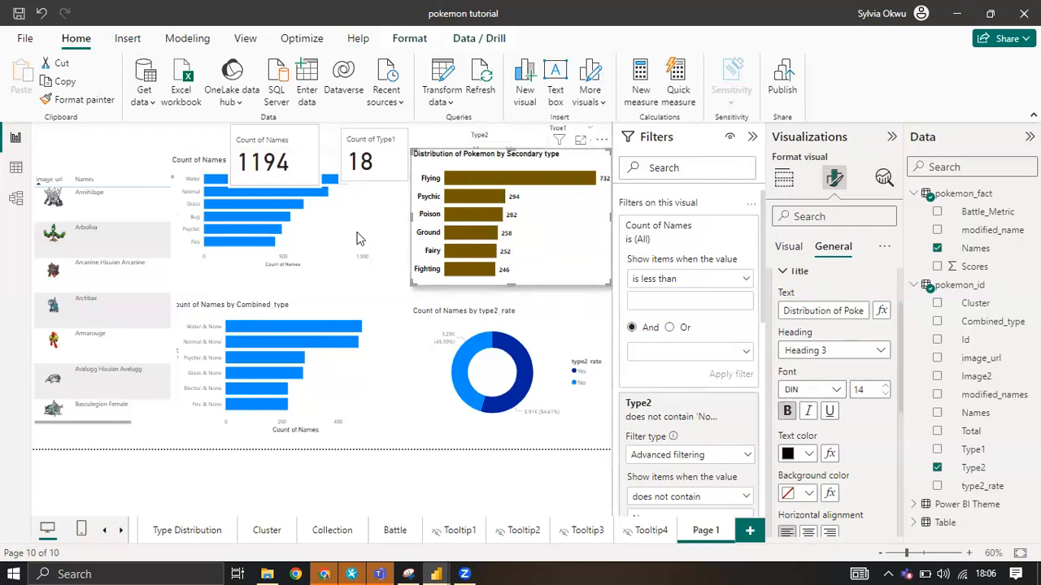
Copy the Type2 bar chart's formatting to the Combined_type bar chart, the Type1 bar chart and the type2_rate donut chart.
click(81, 101)
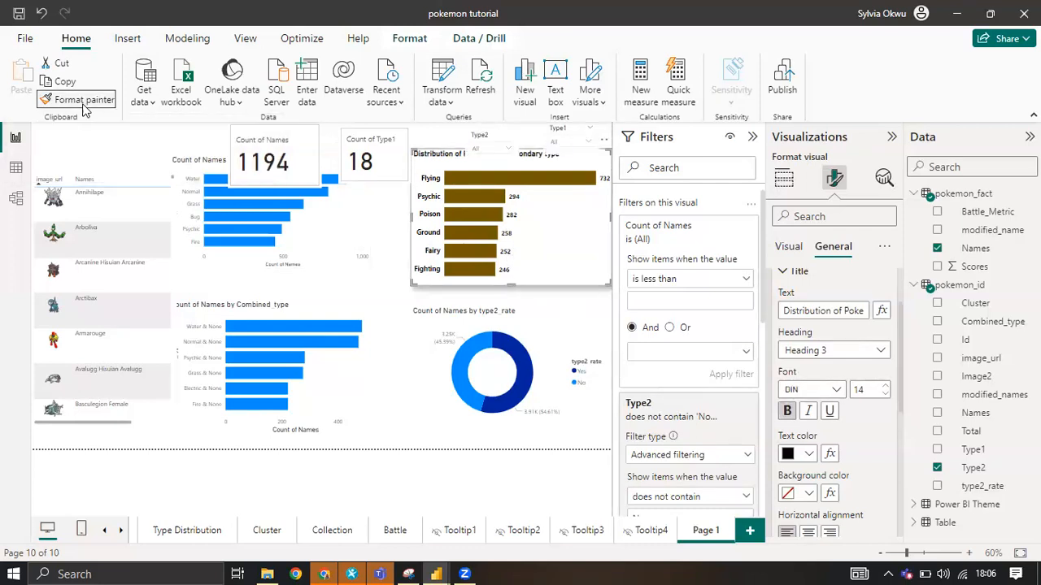
click(335, 367)
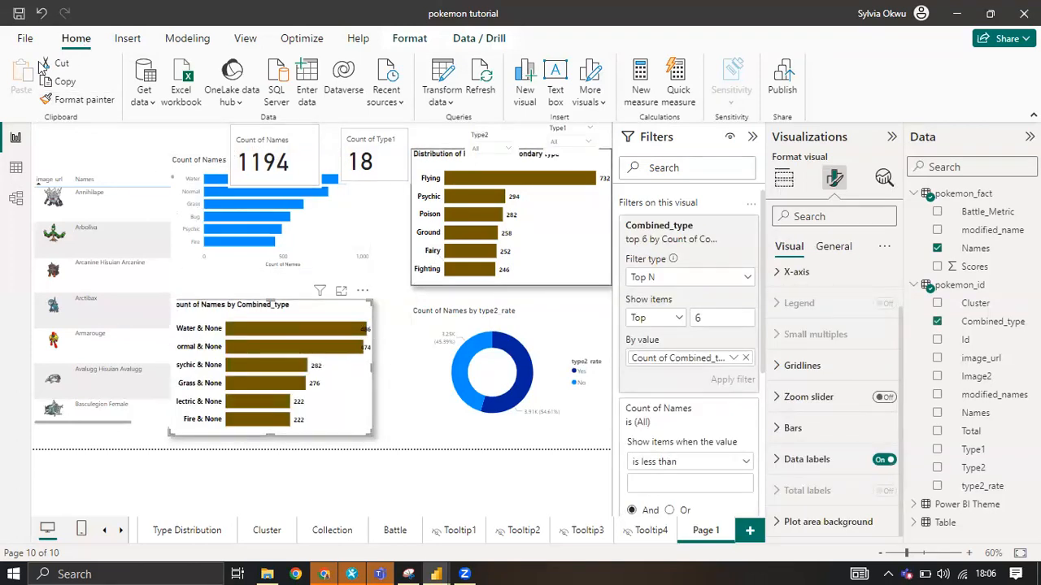
click(74, 99)
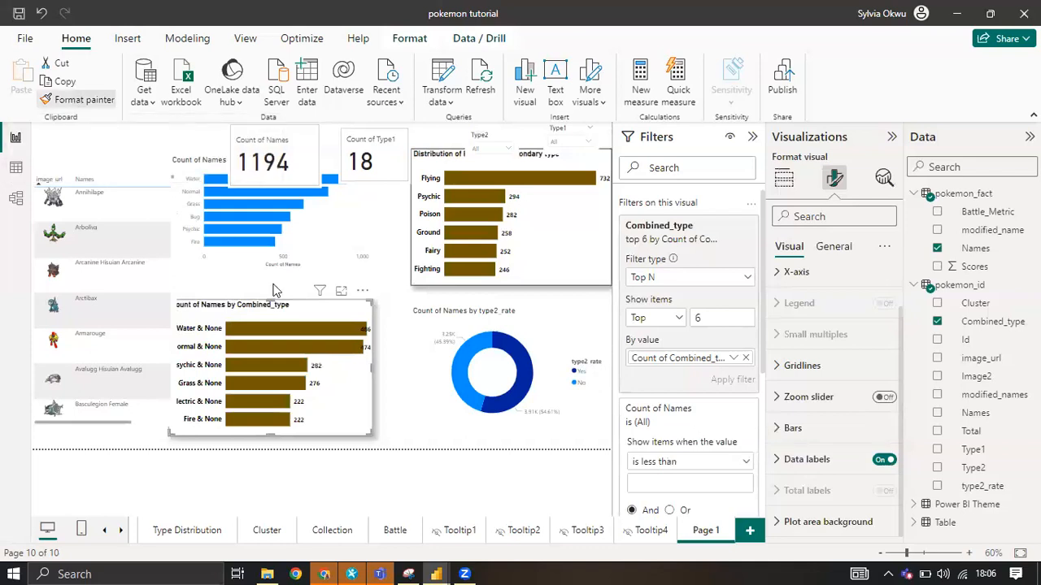
click(316, 226)
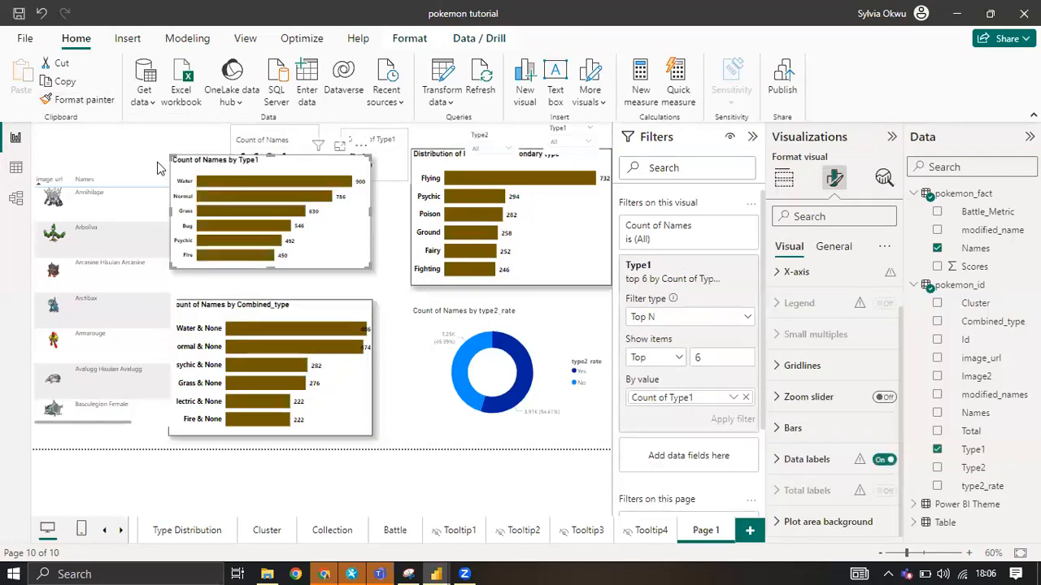
click(78, 99)
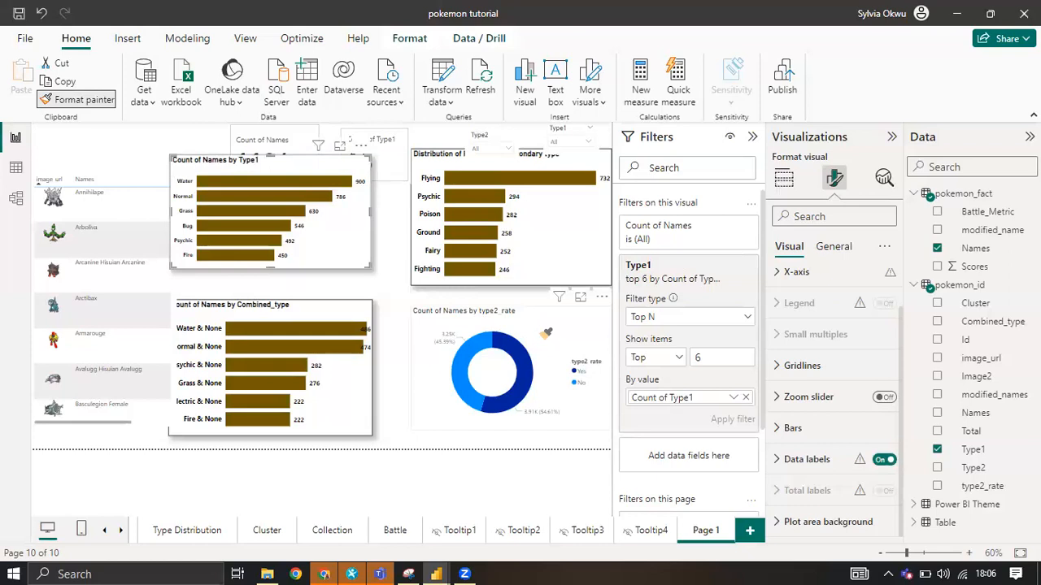
click(543, 323)
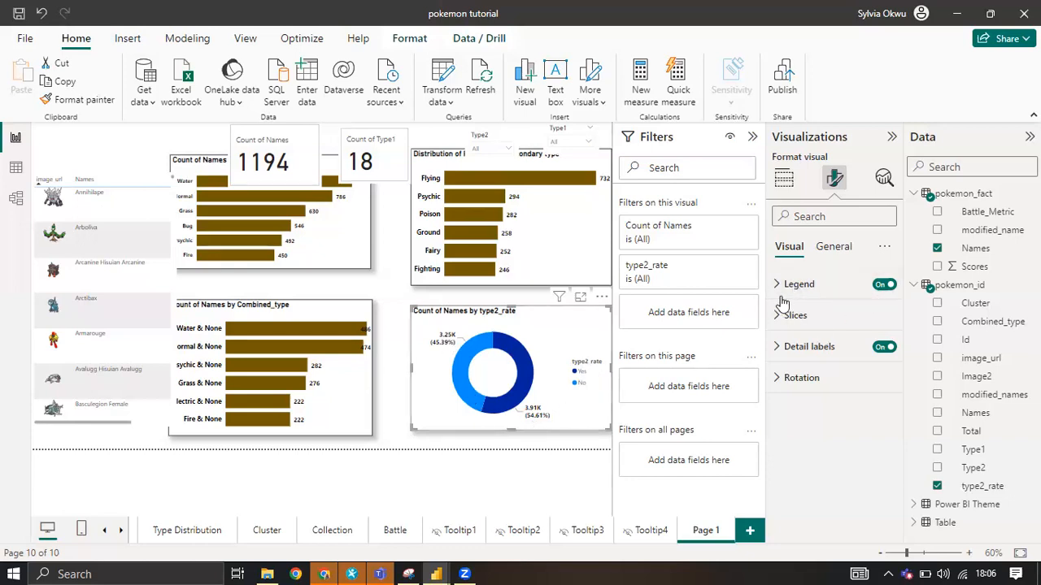
Set the donut chart's detail label contents to "Category, percent of total" and turn its legend off.
click(781, 348)
scroll(816, 416, down, 1)
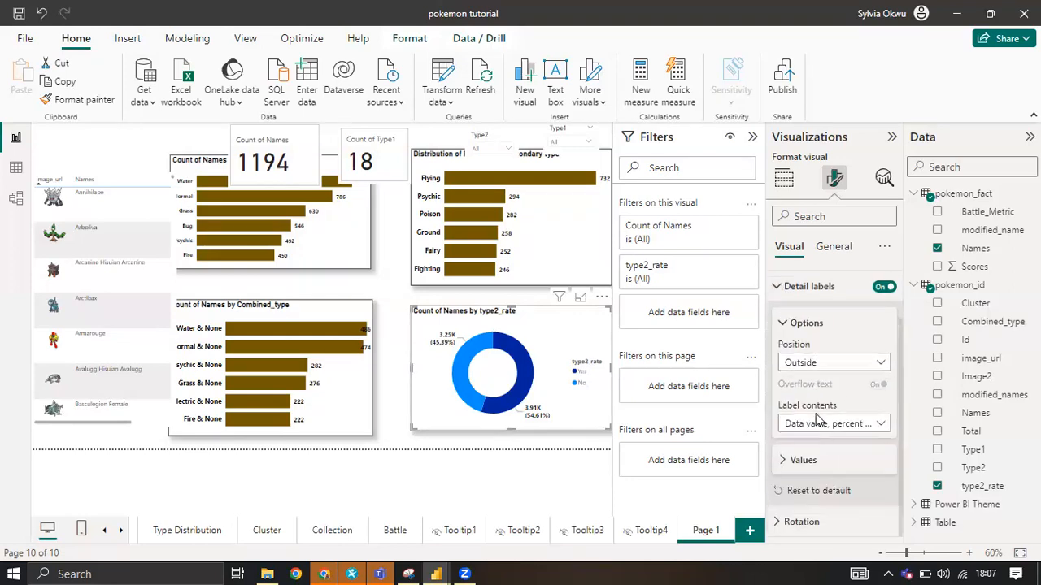
click(882, 425)
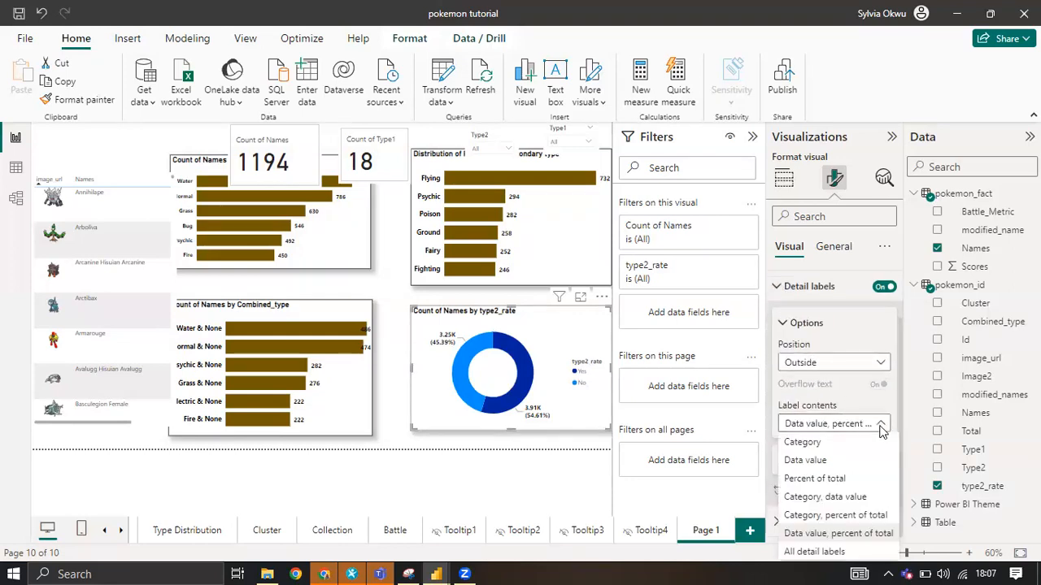
click(850, 515)
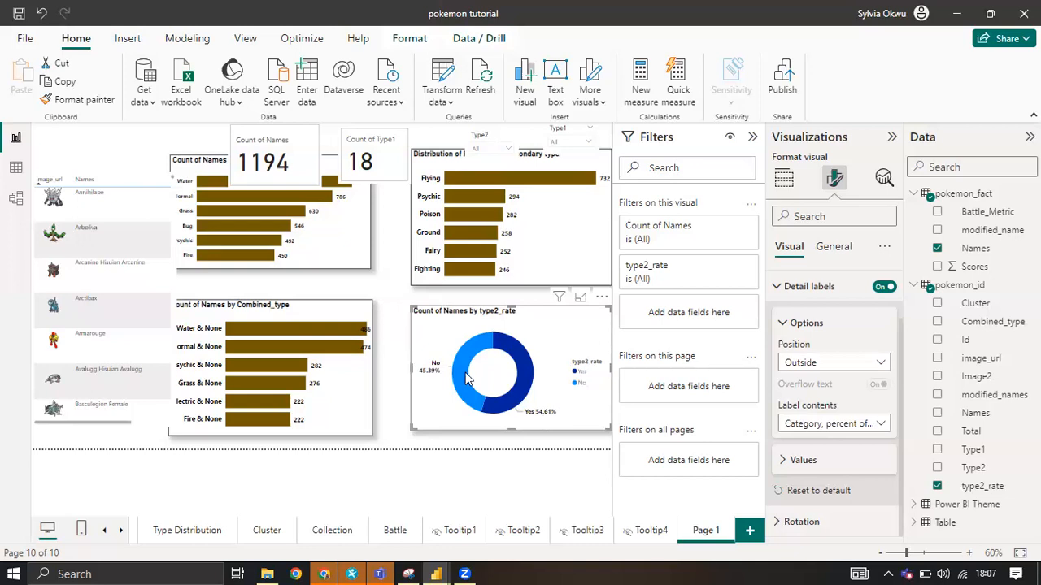
scroll(870, 309, up, 1)
click(882, 285)
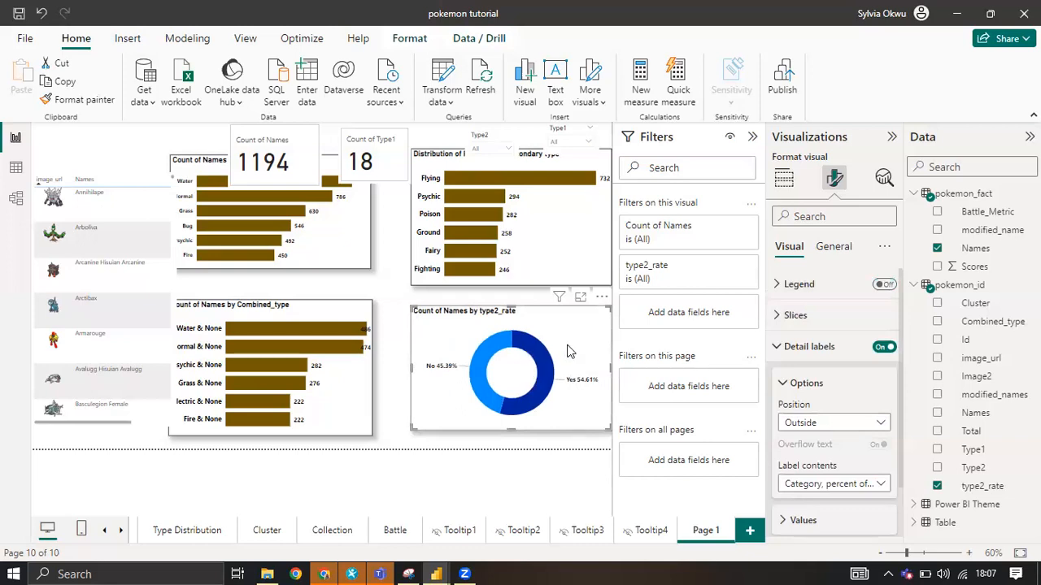
scroll(813, 382, down, 1)
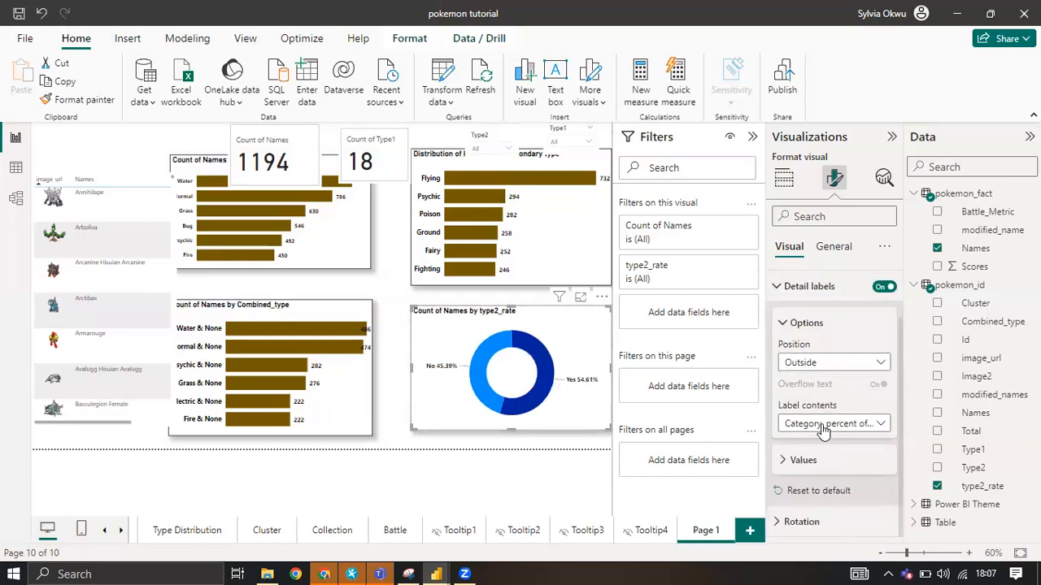
scroll(837, 425, up, 1)
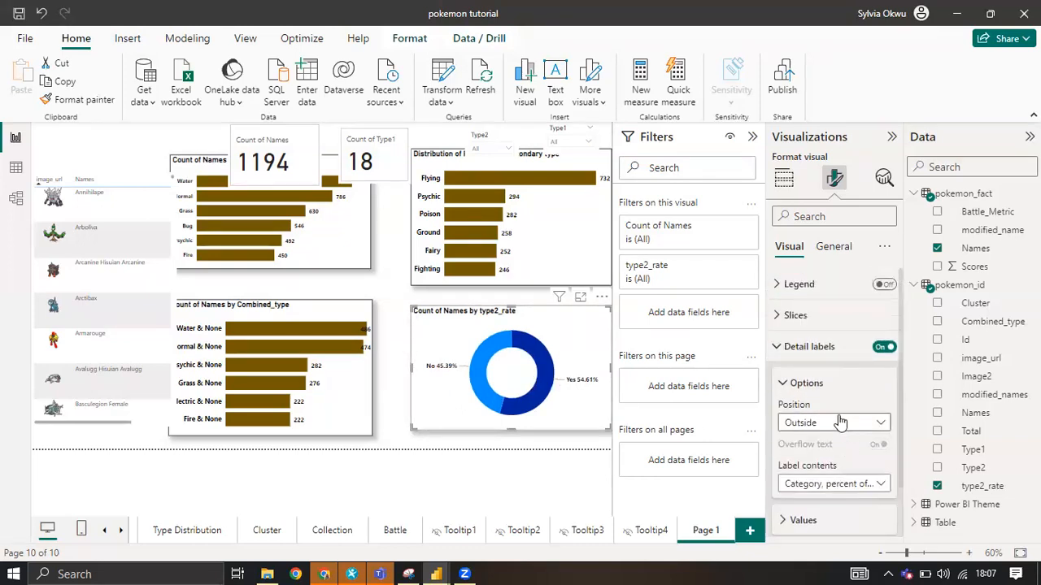
Colour the donut chart's Yes slice the same dark brown as the bars and the No slice golden yellow.
click(785, 386)
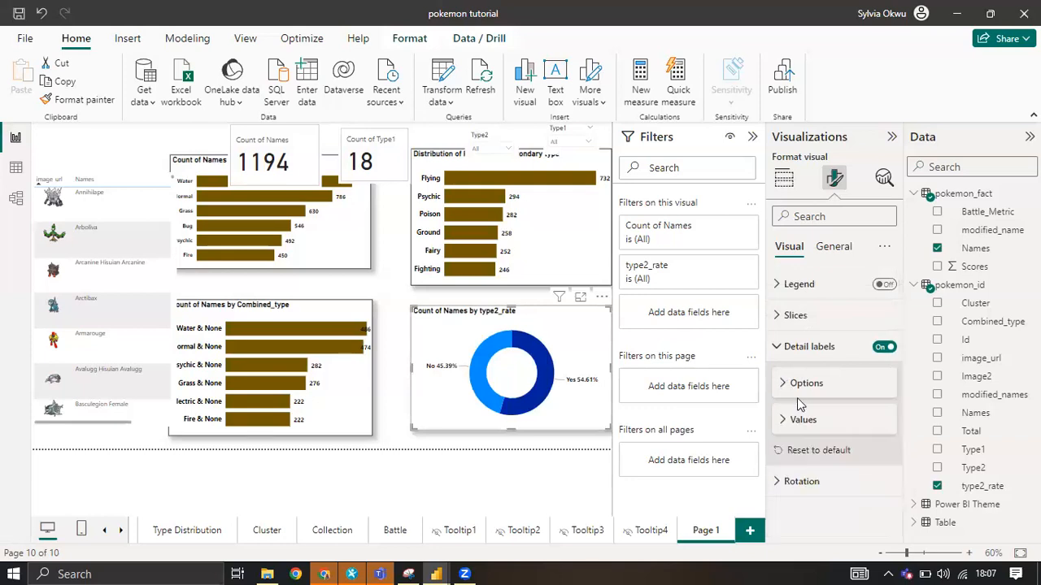
click(789, 315)
scroll(821, 431, down, 1)
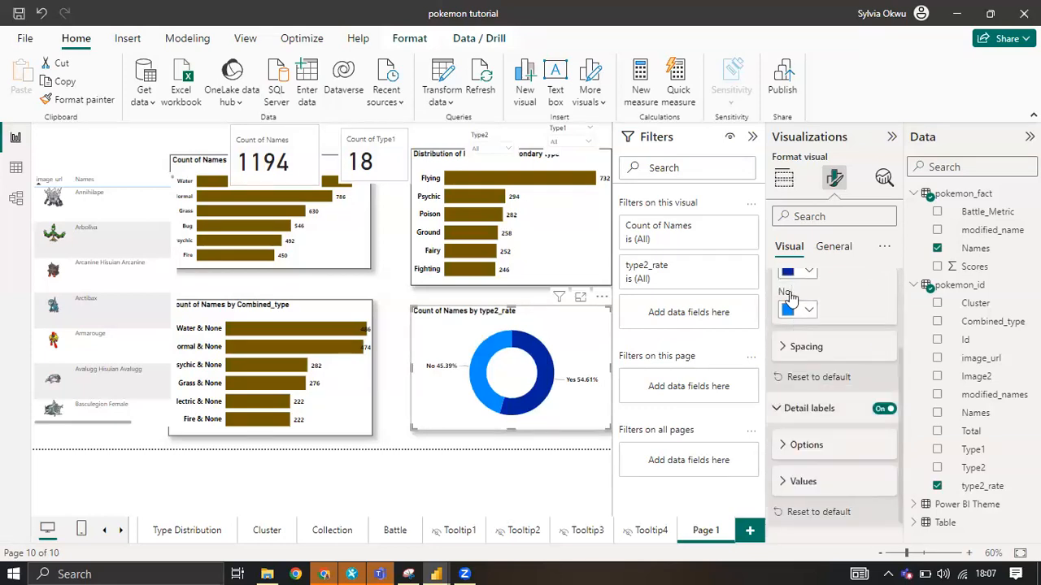
click(808, 350)
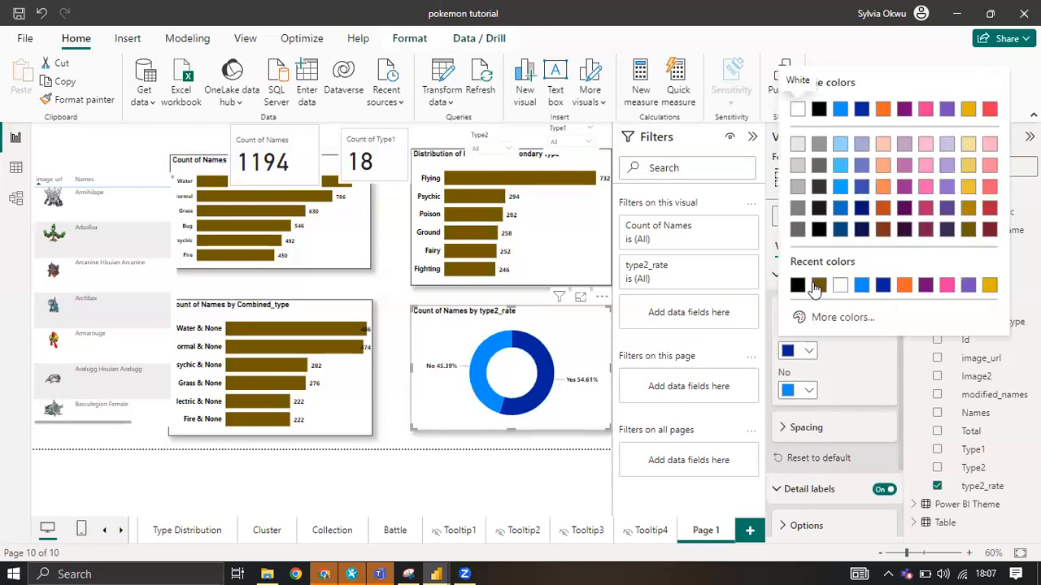
click(818, 284)
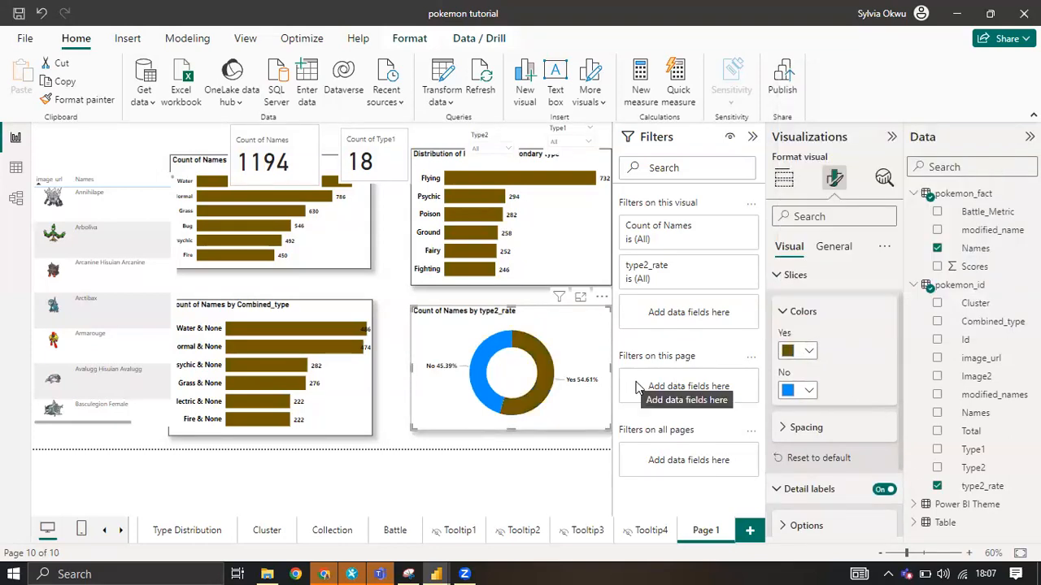
click(810, 391)
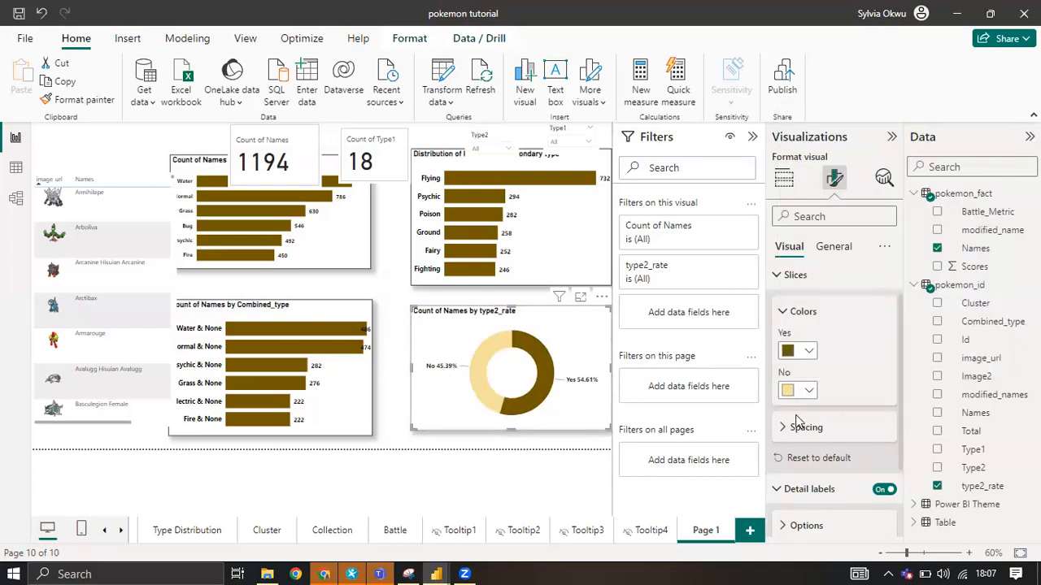
click(808, 390)
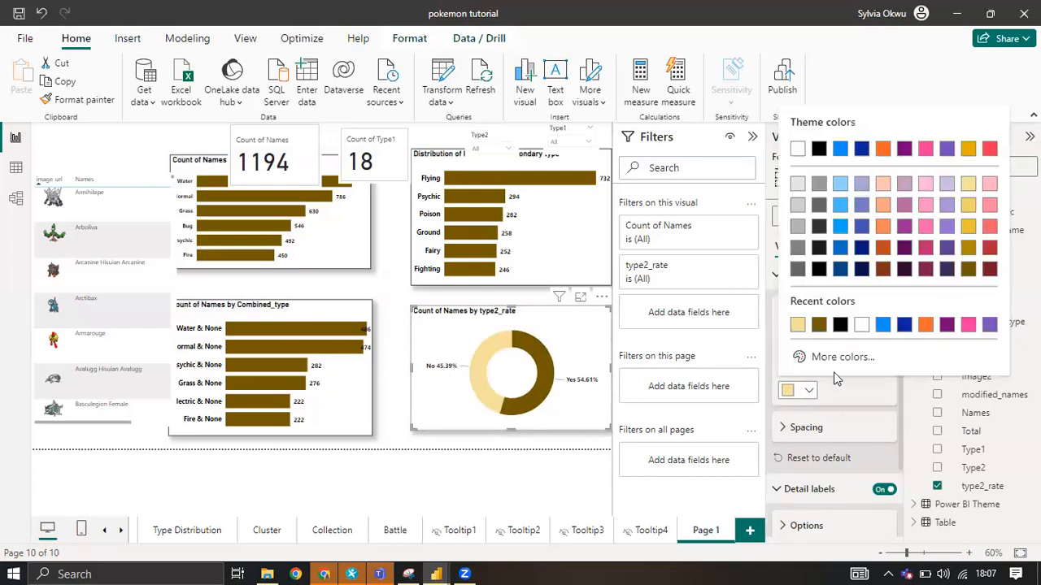
click(968, 228)
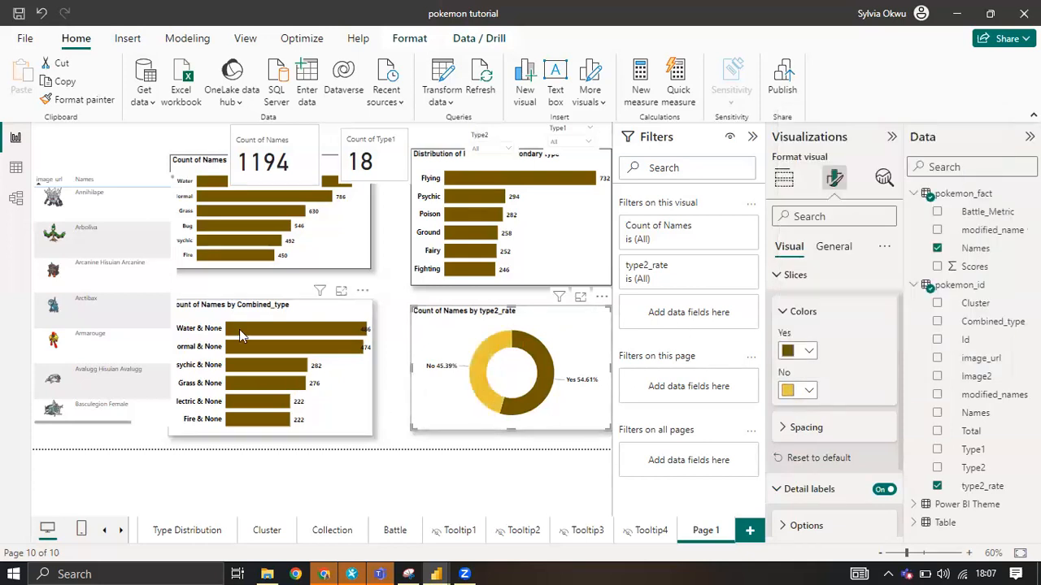
Shift the Type1 and Combined_type bar charts right, away from the Pokémon image table, and extend both upward to make them taller.
click(239, 165)
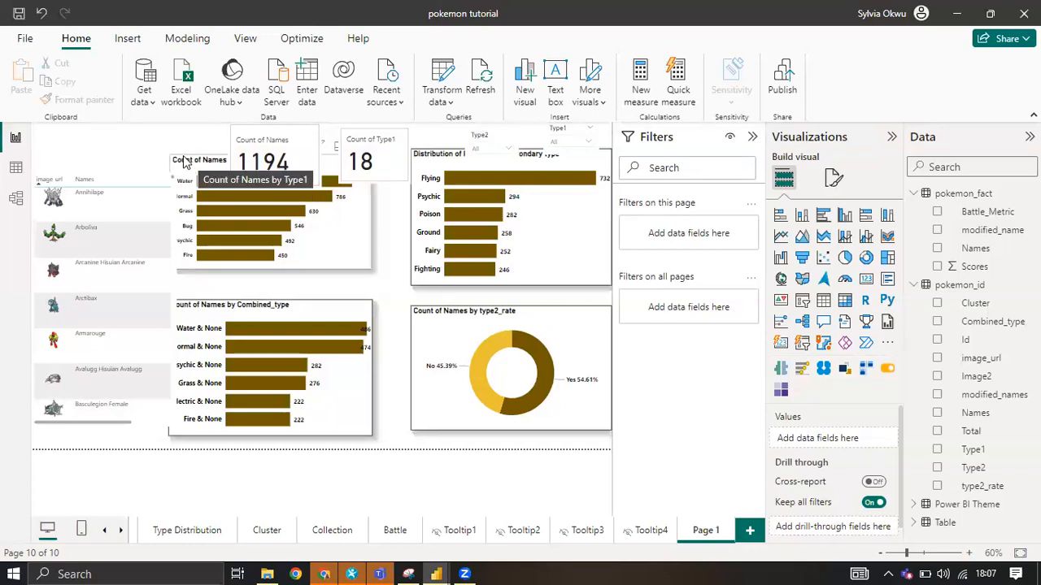
drag(184, 161, 204, 166)
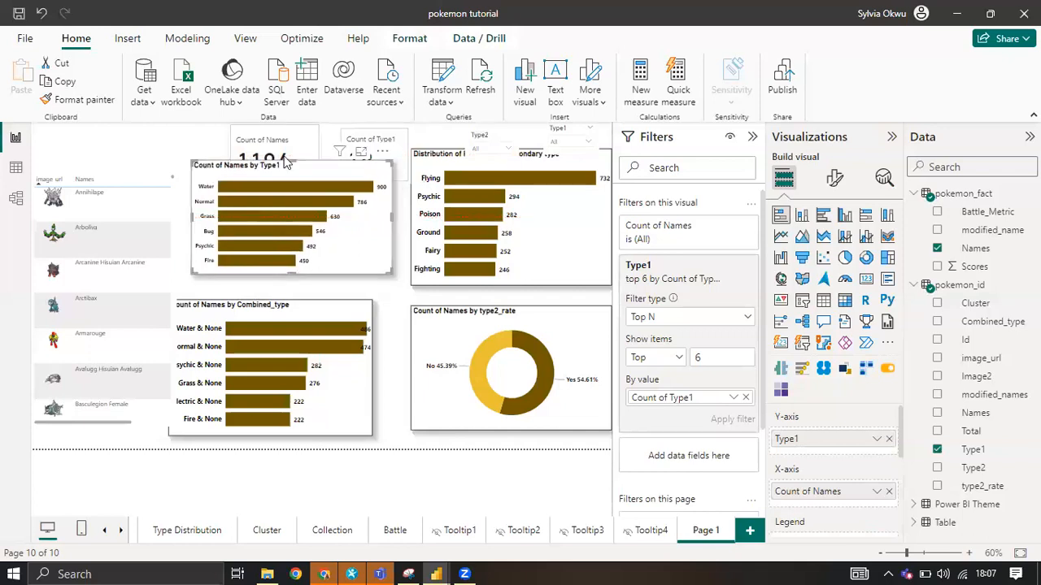
drag(295, 162, 291, 148)
click(326, 329)
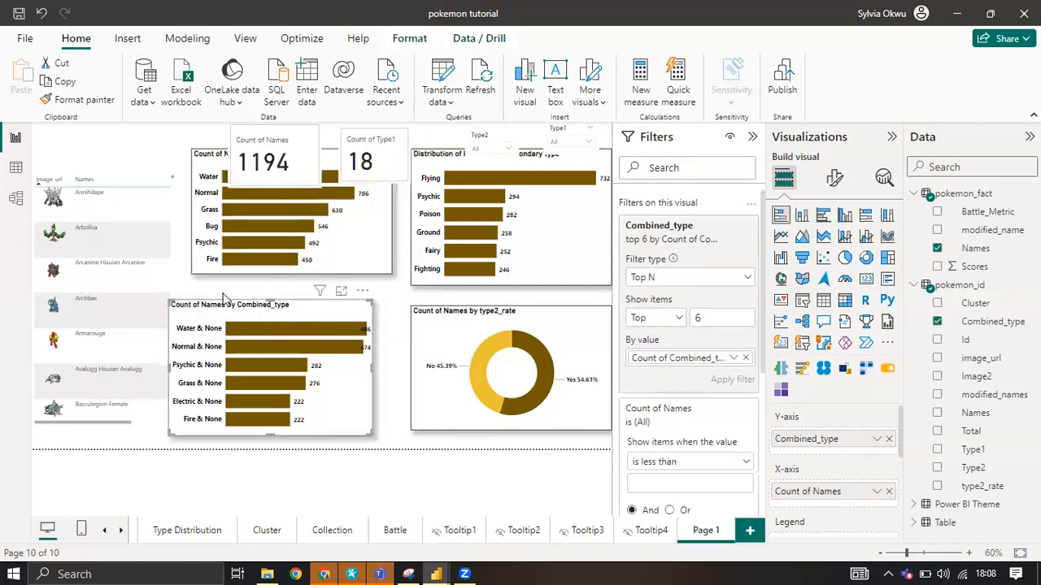
drag(267, 300, 302, 302)
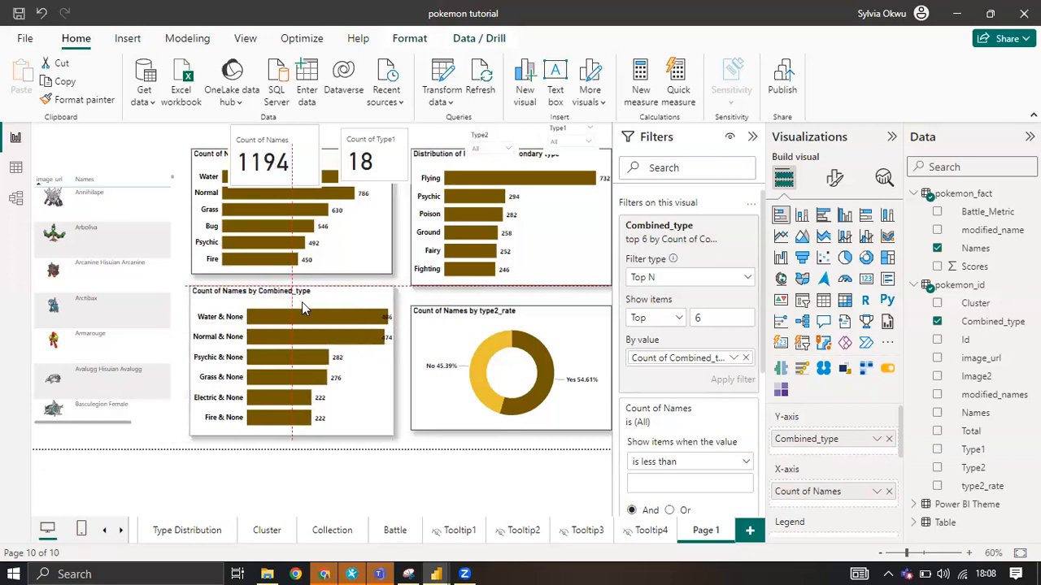
Go to the Type Distribution page and inspect its canvas background settings.
click(199, 529)
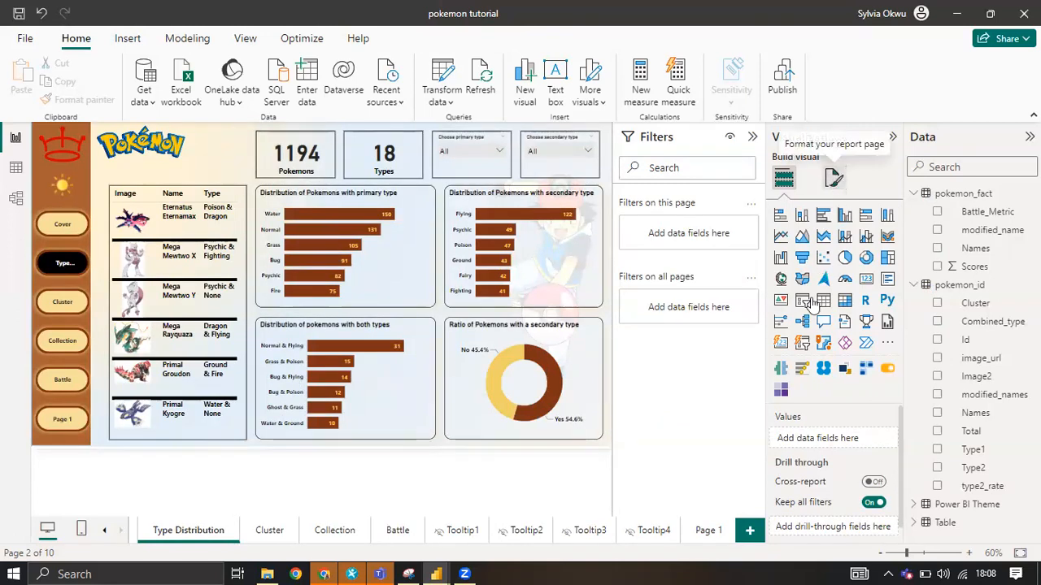
click(834, 315)
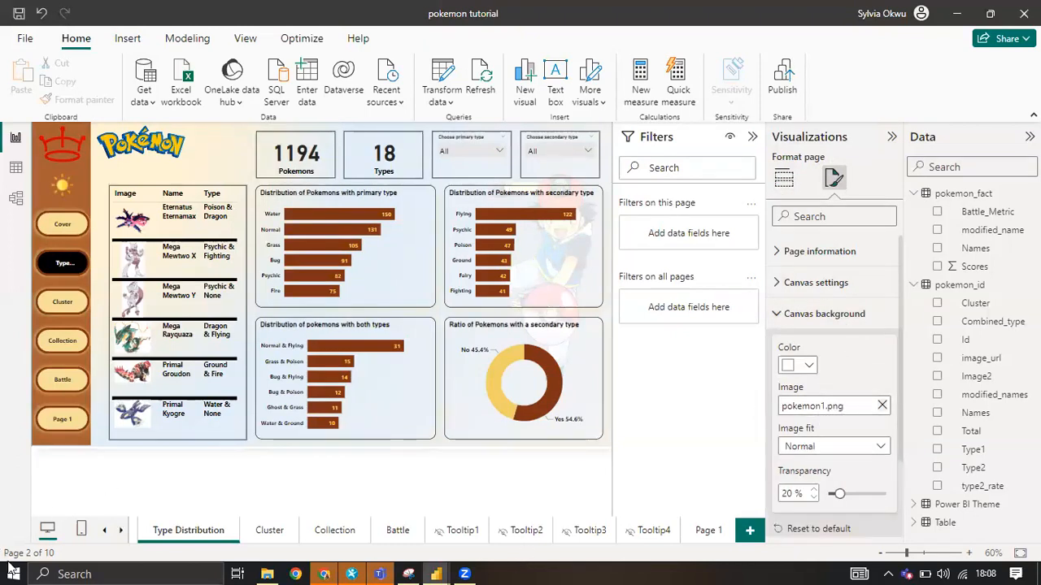
Launch PowerPoint from the installed apps and go to the presentation search on its home screen.
key(super)
scroll(79, 394, down, 20)
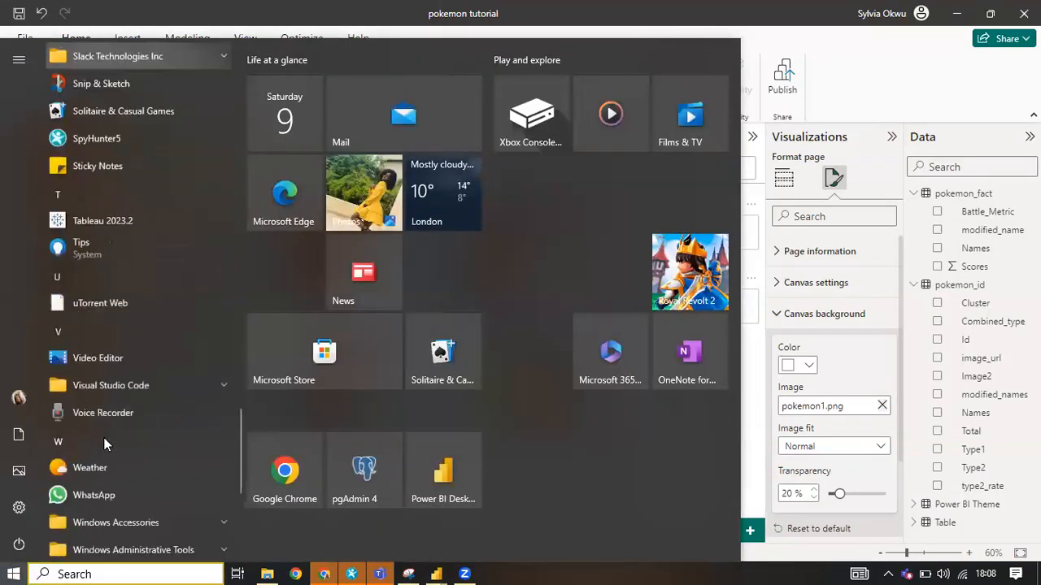
scroll(103, 437, down, 1)
scroll(112, 418, down, 3)
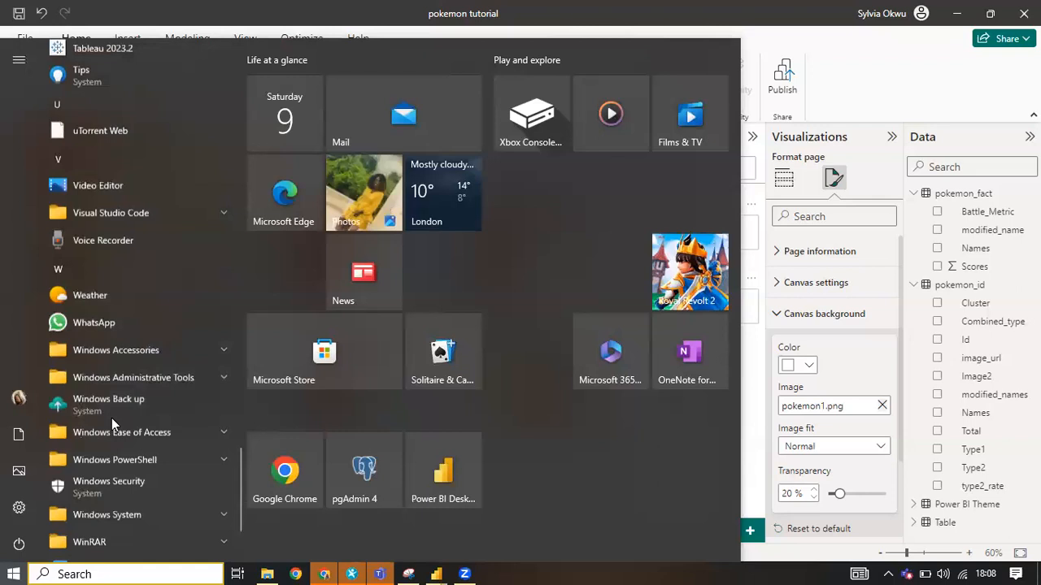
scroll(112, 418, up, 5)
scroll(111, 418, down, 7)
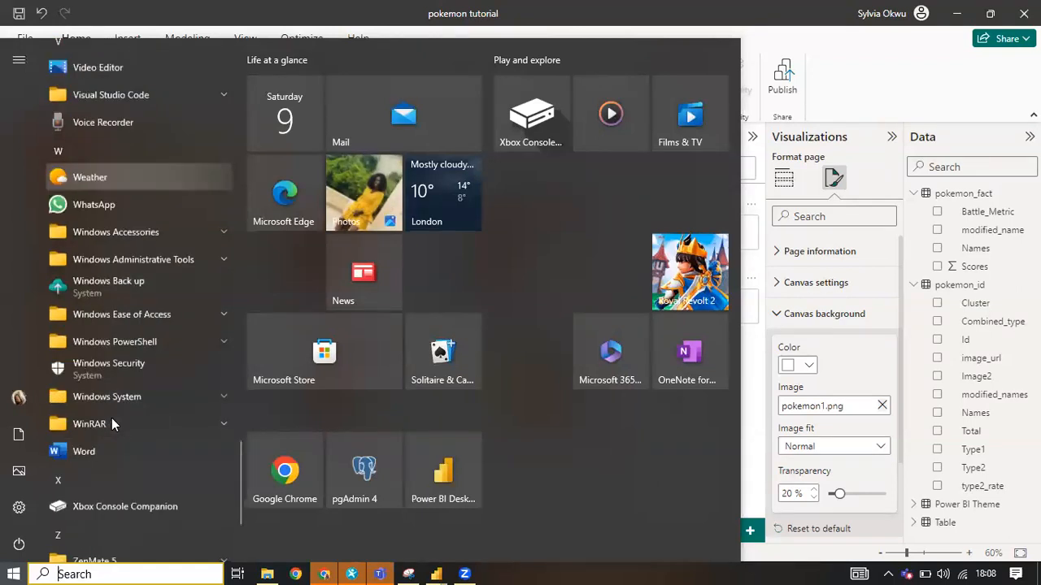
scroll(111, 418, up, 8)
scroll(111, 418, up, 5)
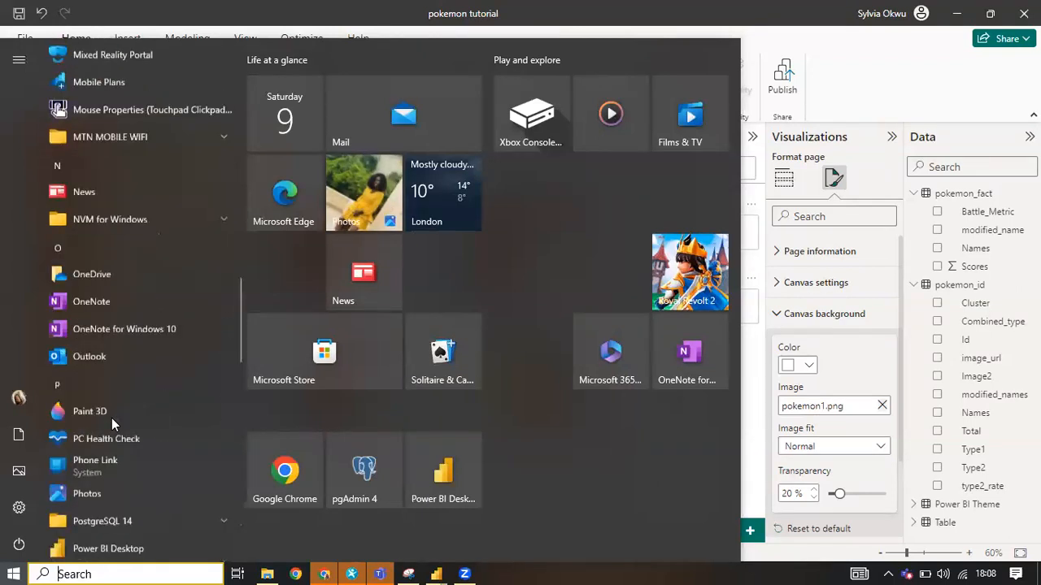
scroll(112, 418, up, 4)
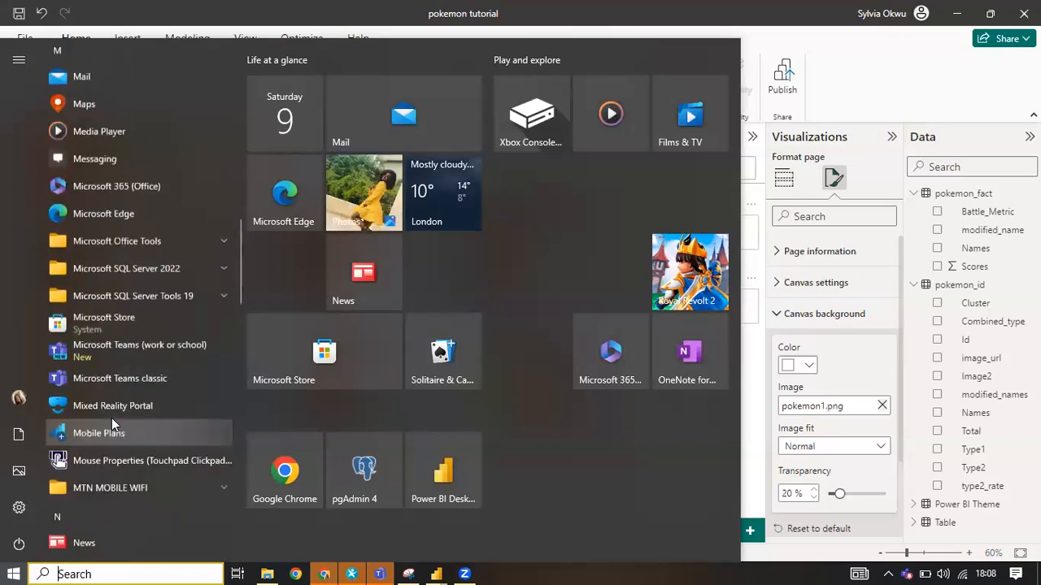
scroll(112, 418, up, 6)
scroll(111, 418, up, 3)
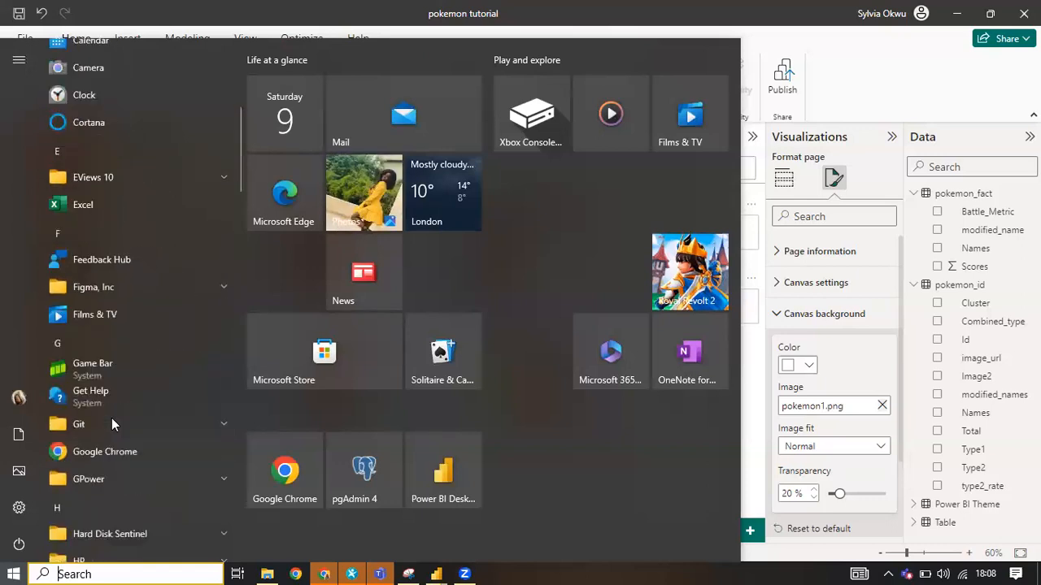
scroll(111, 418, down, 7)
scroll(112, 418, down, 3)
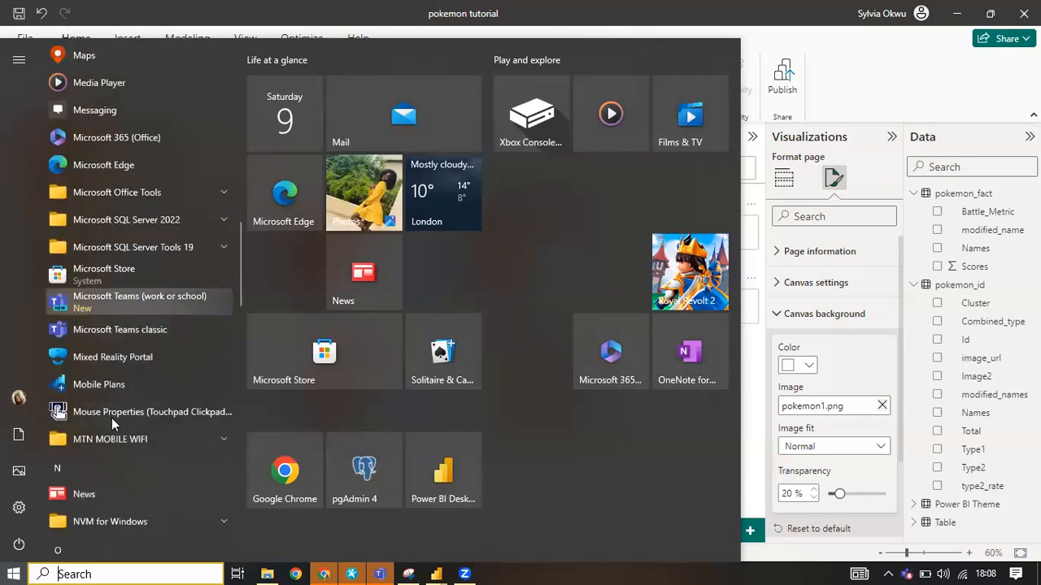
scroll(112, 417, down, 6)
scroll(111, 418, down, 3)
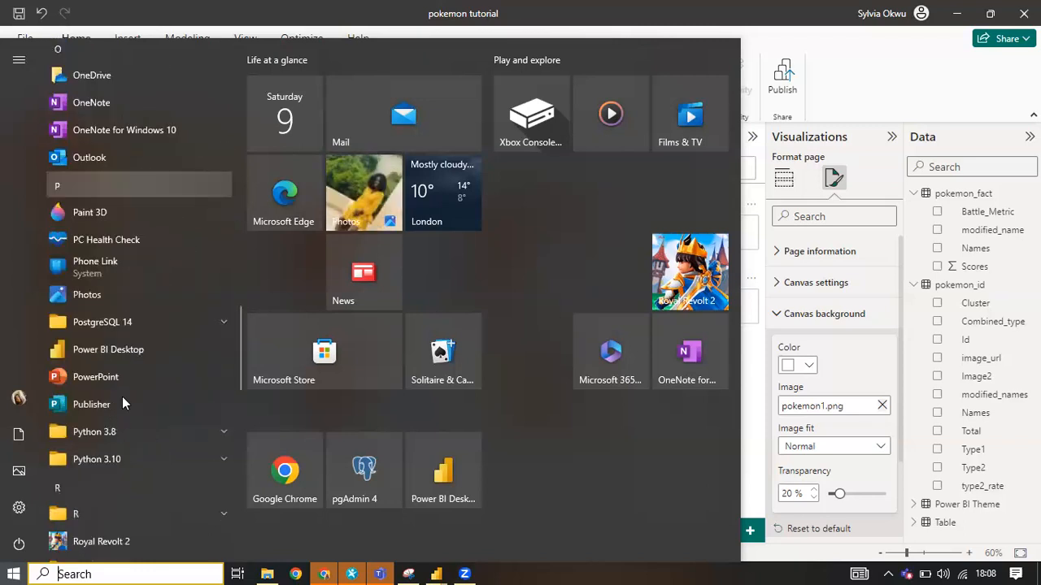
scroll(122, 391, down, 2)
click(122, 226)
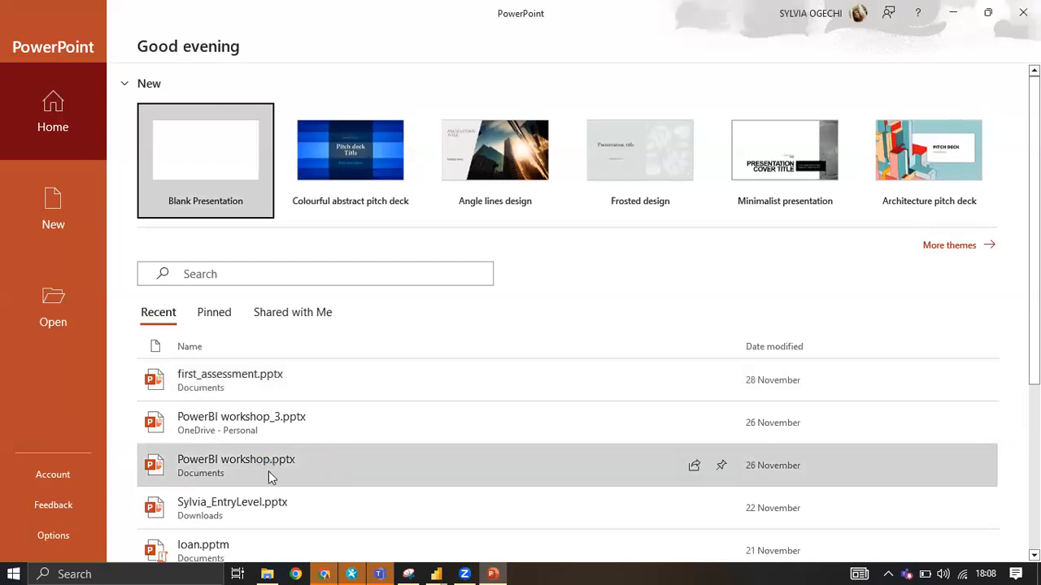
click(222, 275)
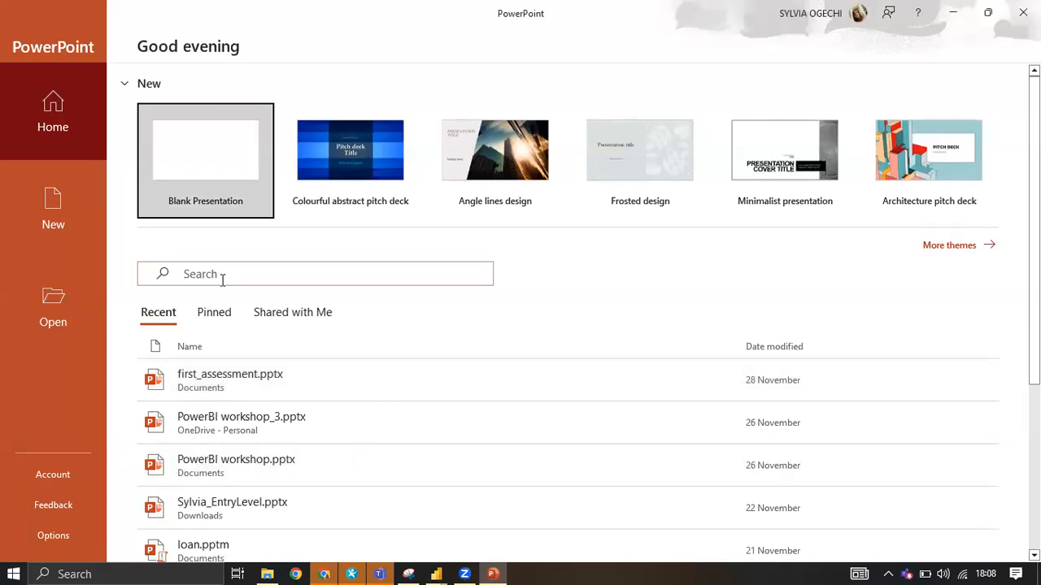
Search the recent presentations for the Pokémon file and open pokemon.pptx.
click(222, 277)
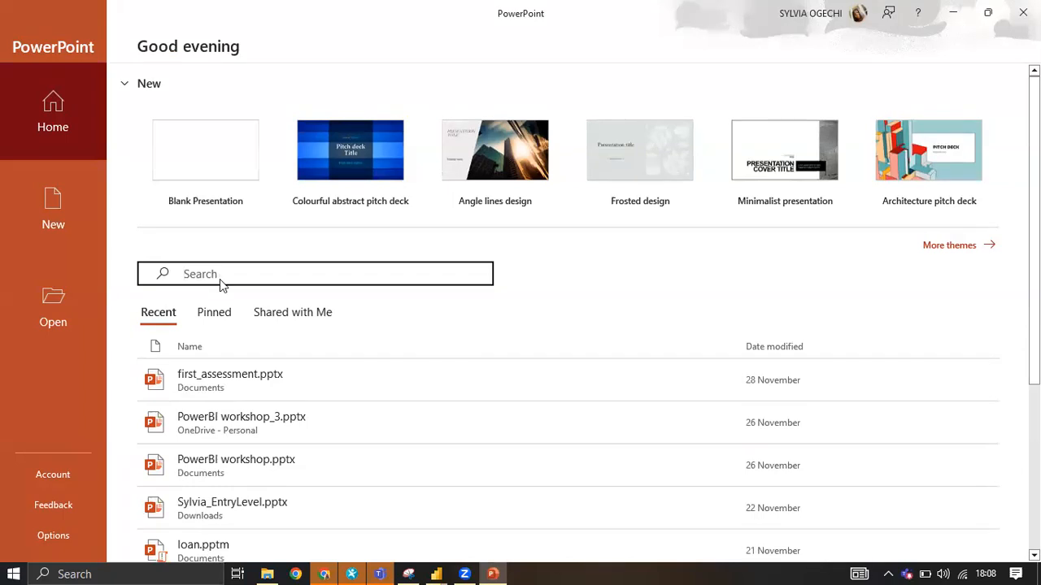
text(pokr)
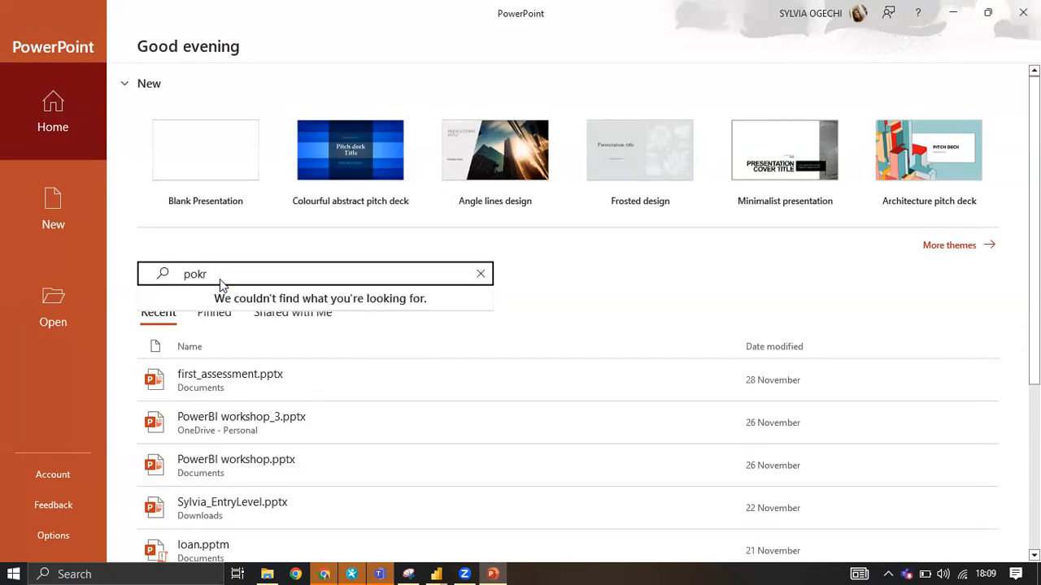
key(BackSpace)
click(344, 306)
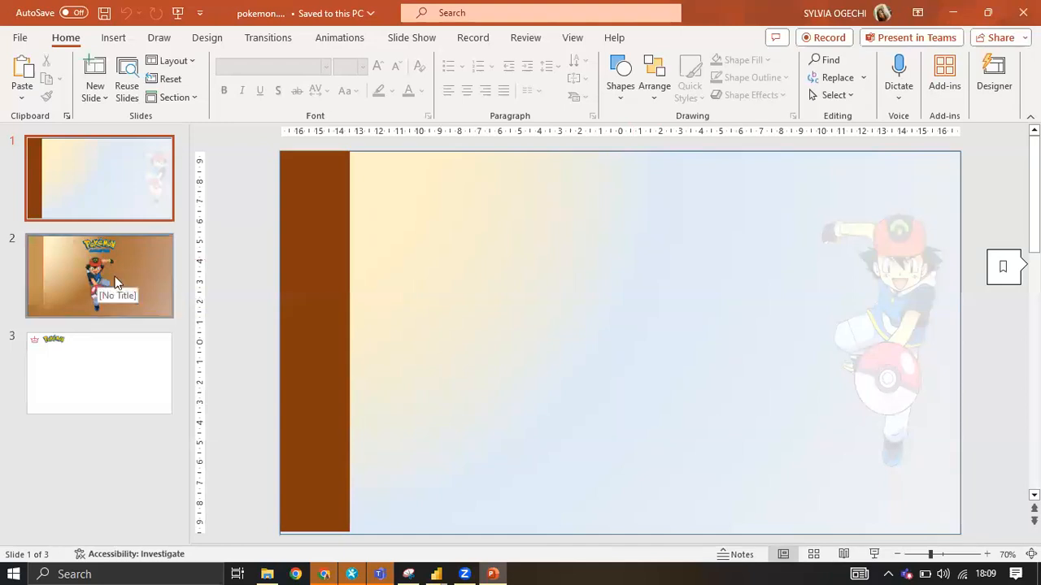
Look through the three slides of the presentation and return to slide 1 with the brown side band.
scroll(567, 321, down, 2)
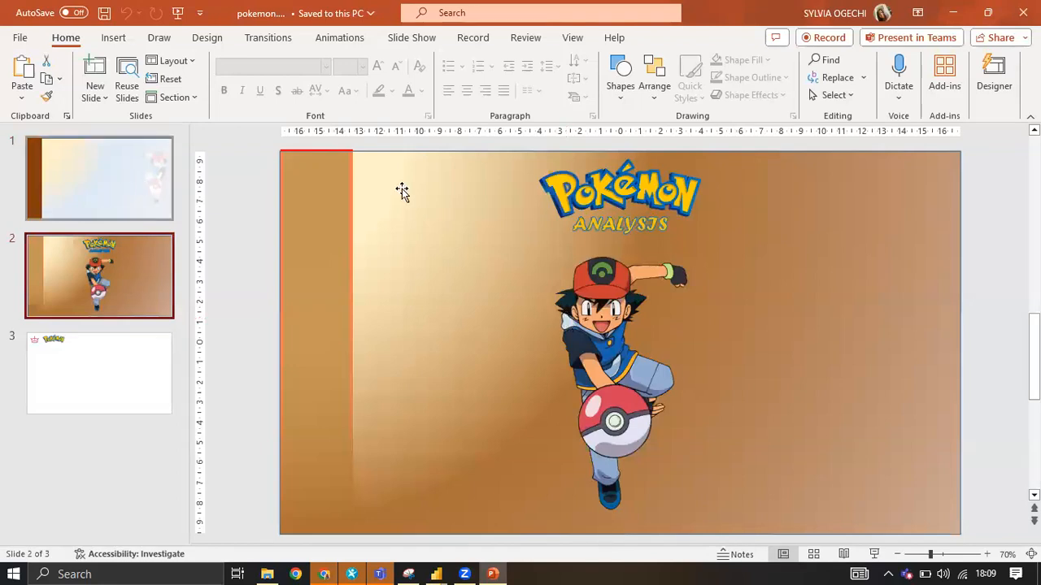
scroll(402, 190, up, 2)
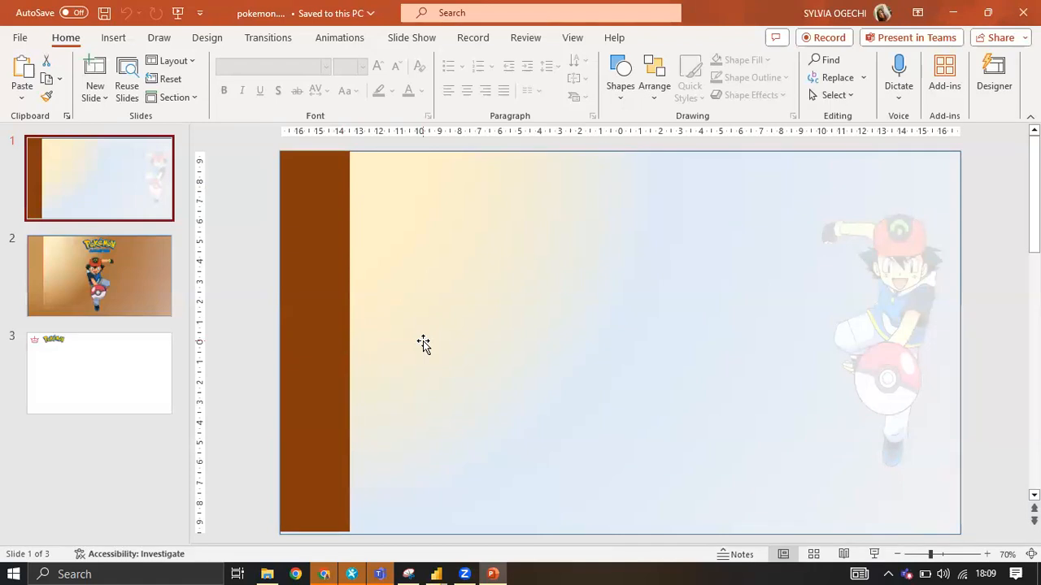
click(100, 377)
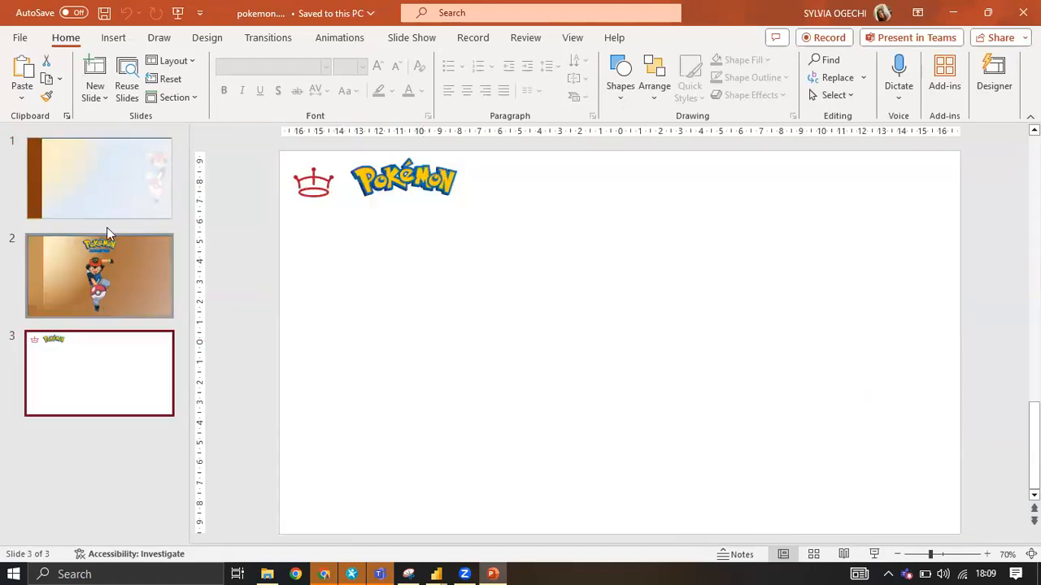
click(124, 204)
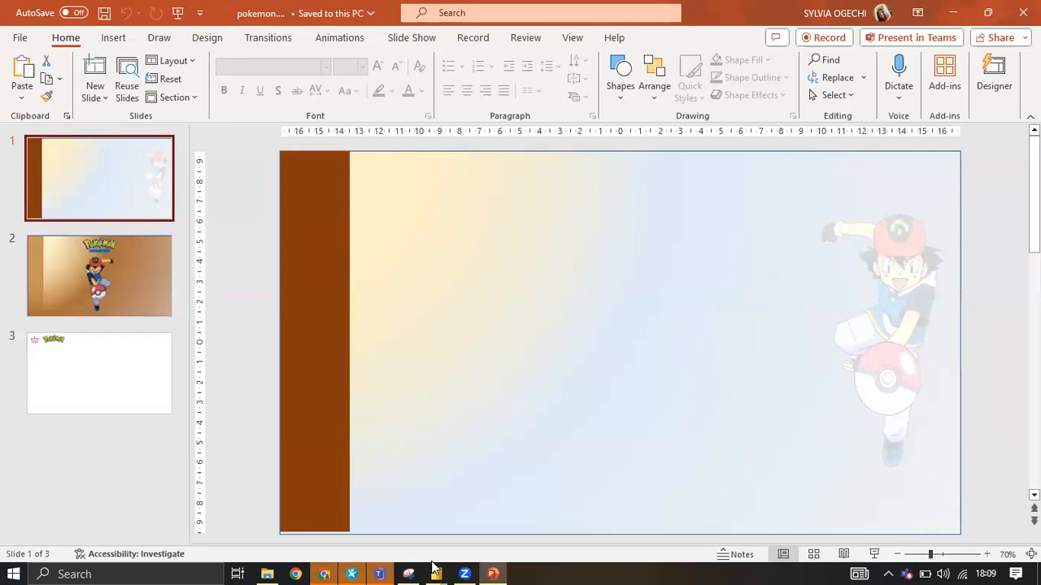
Switch to the pokemon tutorial report in Power BI and go to Page 1.
mouse_move(433, 569)
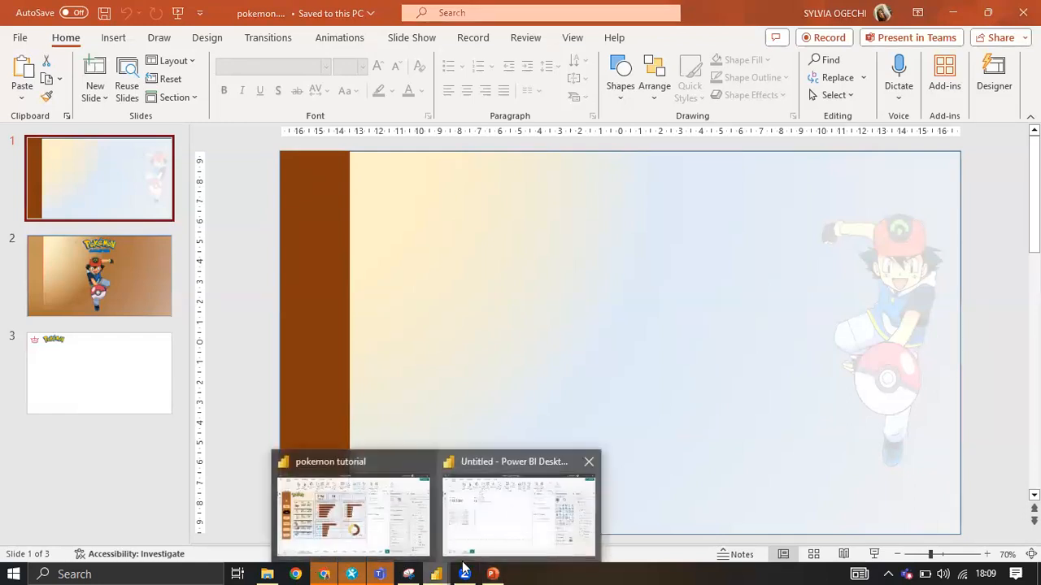
click(510, 511)
click(422, 567)
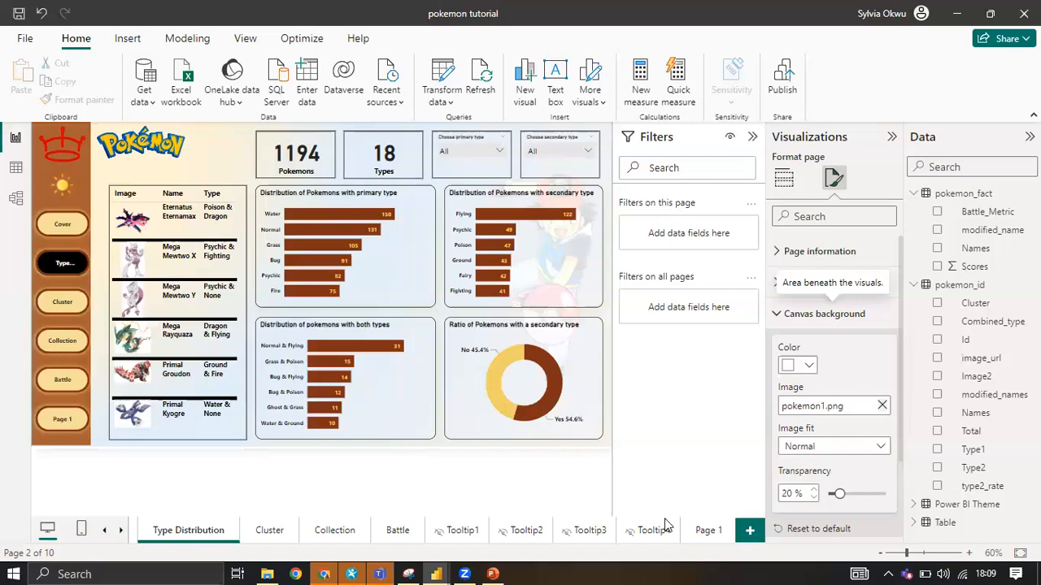
click(704, 535)
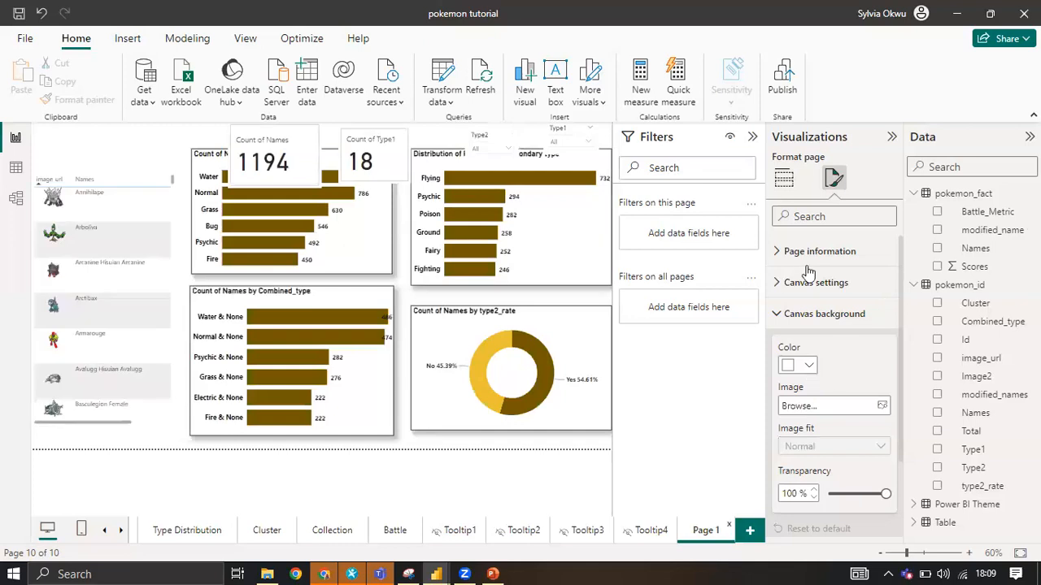
click(421, 443)
click(395, 452)
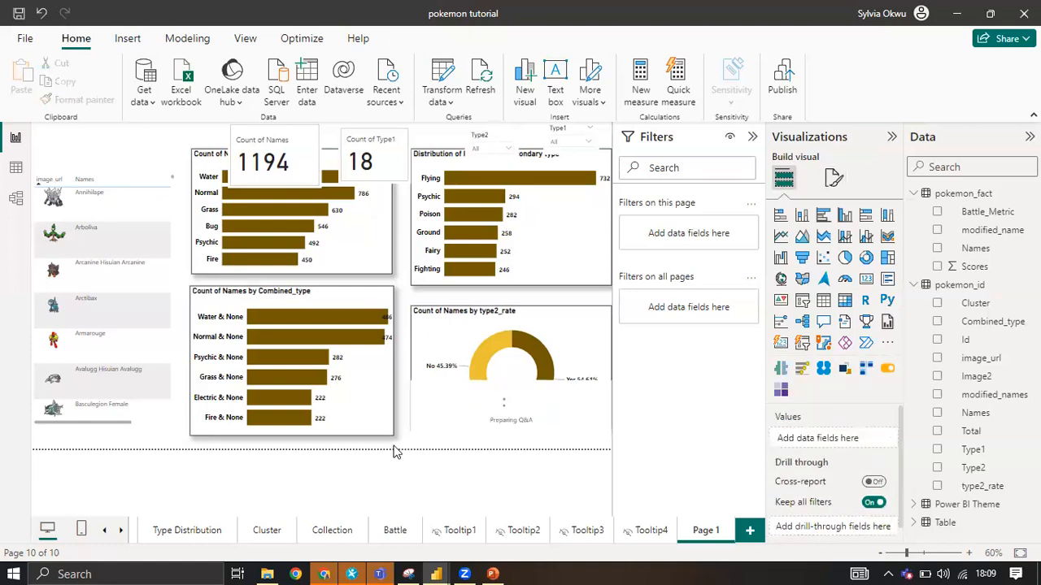
Expand Page 1's canvas background settings and browse for a background image.
click(833, 180)
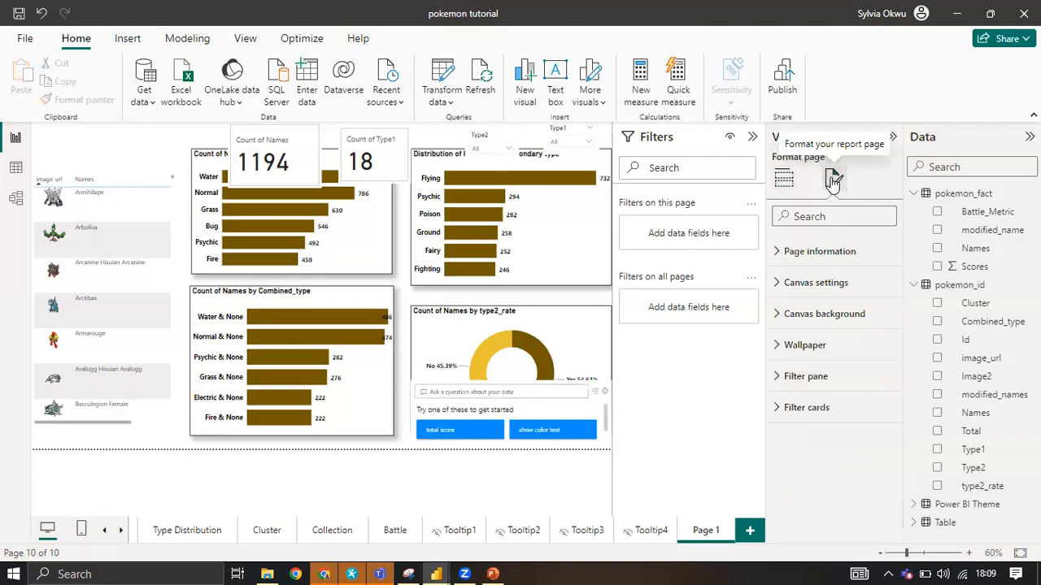
click(823, 314)
scroll(843, 346, down, 2)
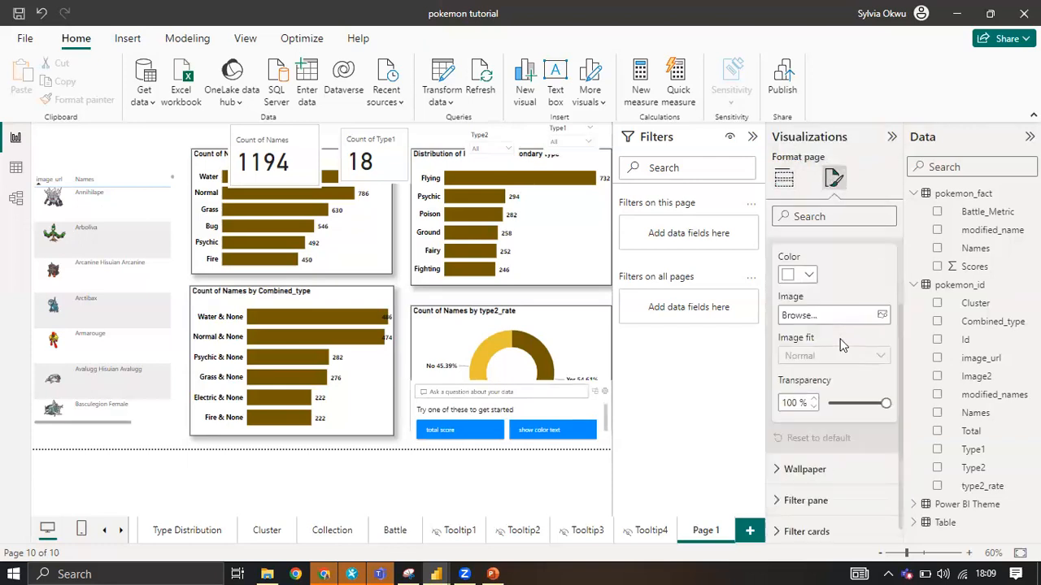
click(881, 315)
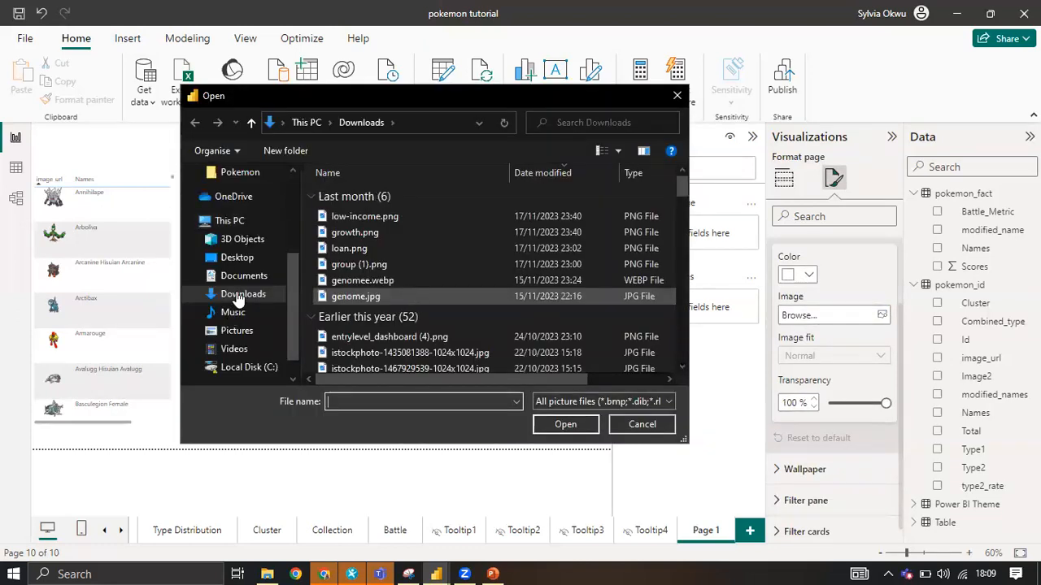
Look through the Documents folder for a Pokémon background picture among the files starting with P.
click(242, 278)
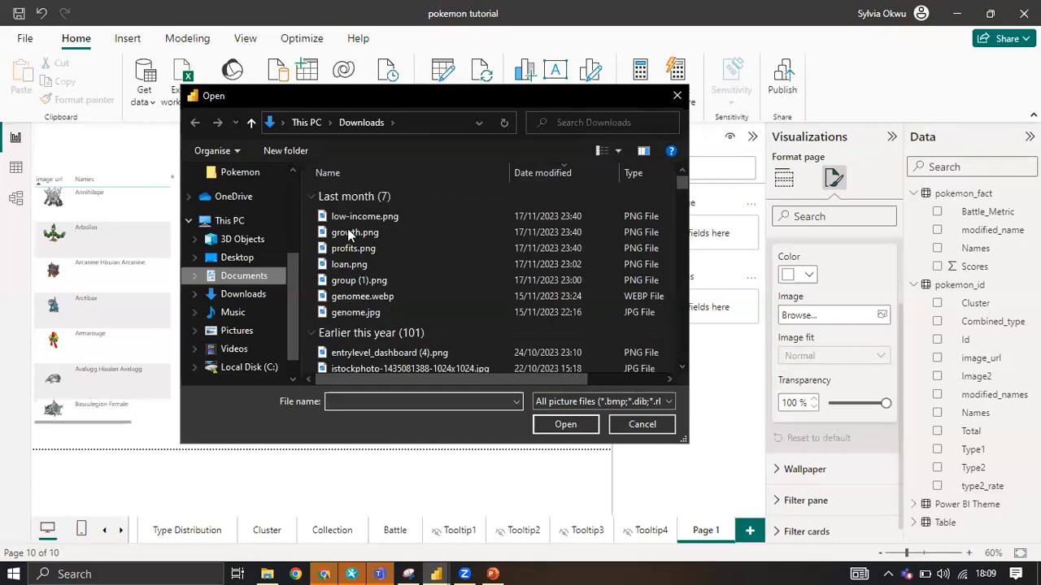
click(347, 229)
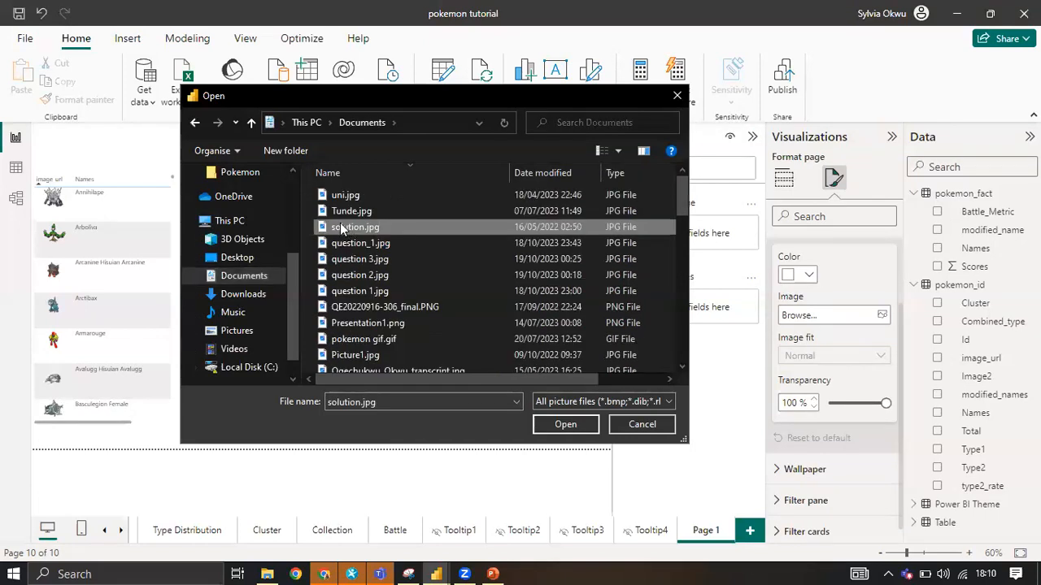
key(p)
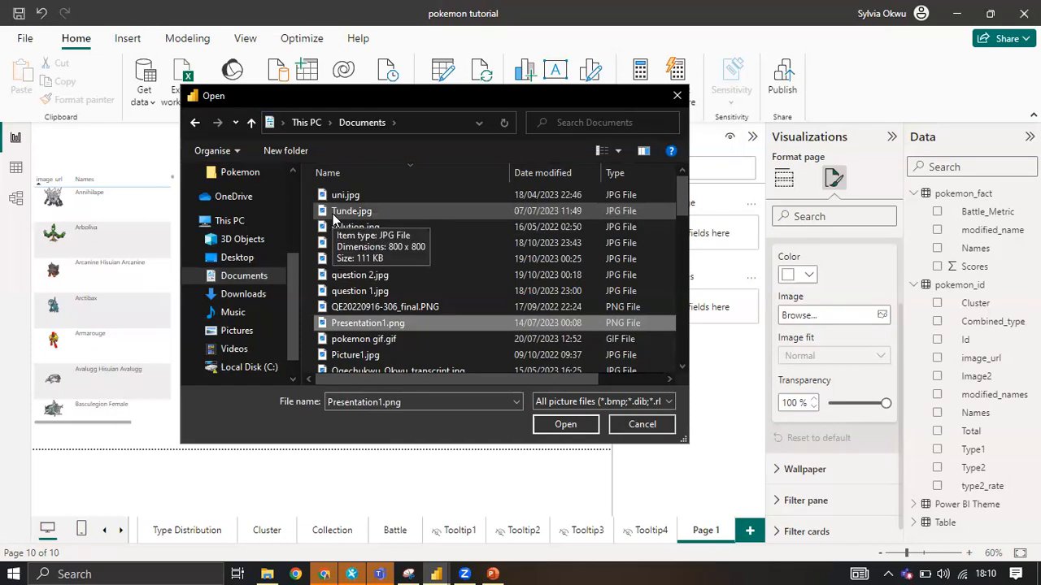
key(p)
key(p)
key(p)
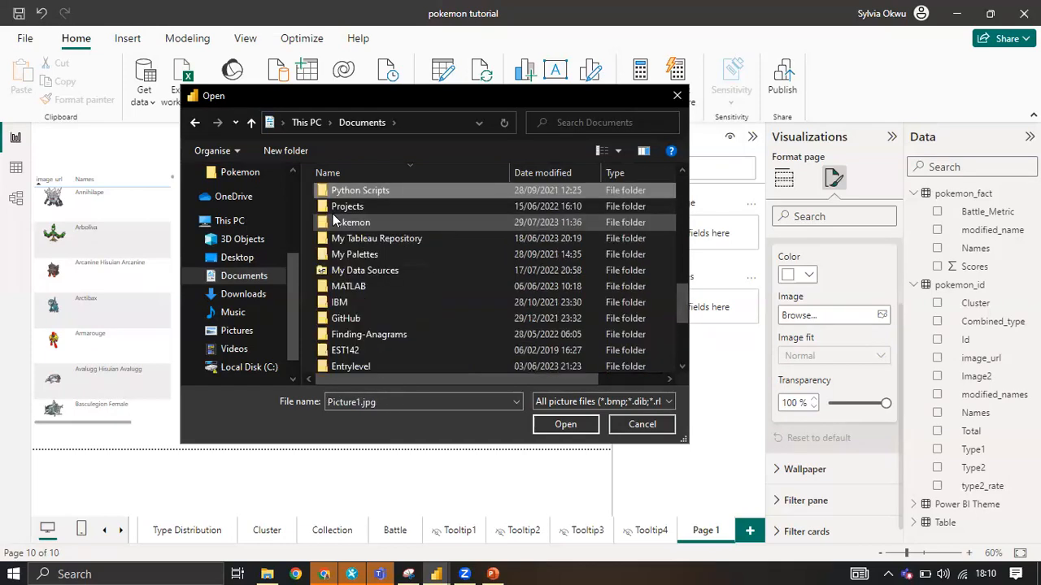
key(p)
key(p)
key(p)
key(p)
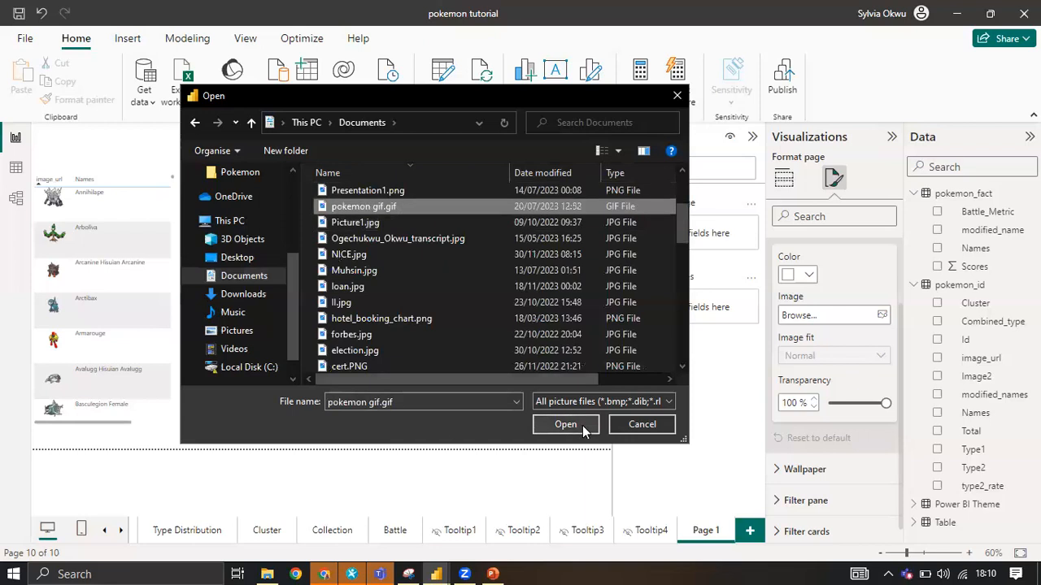
key(p)
key(p)
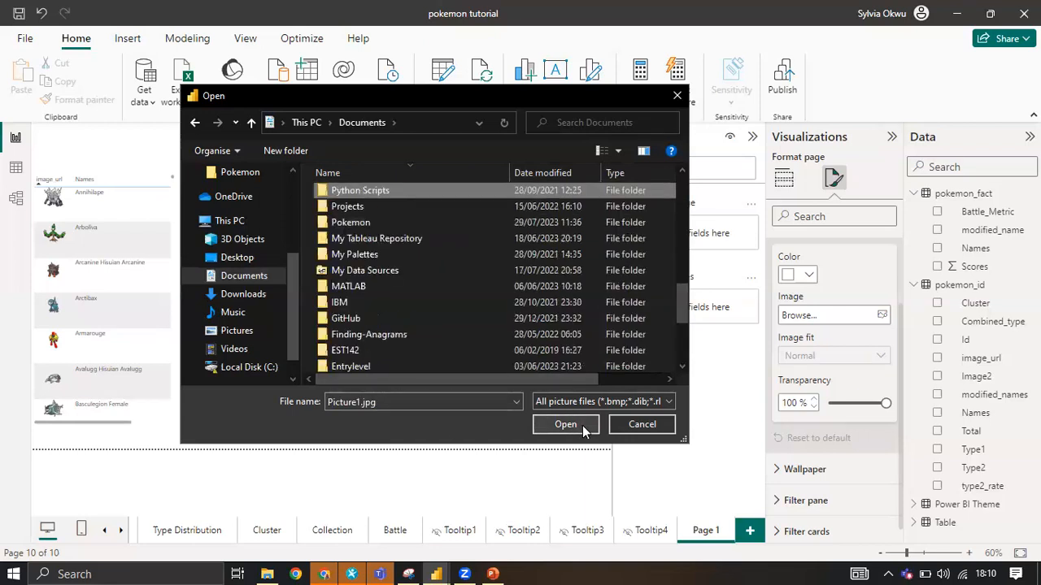
Use pokemon.png from the Downloads folder as Page 1's canvas background image and set its transparency to 5%.
click(243, 293)
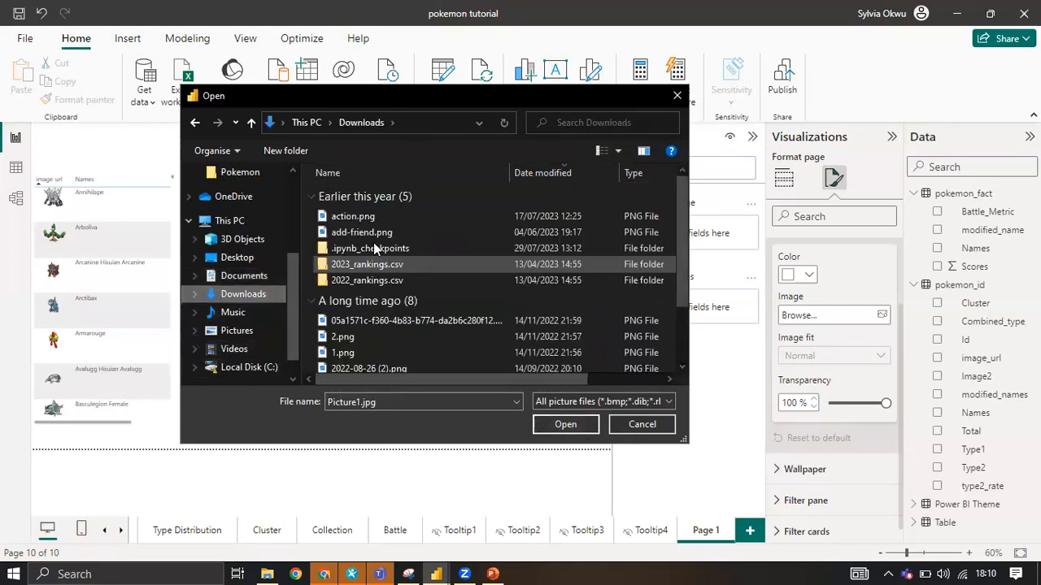
click(378, 233)
key(p)
key(p)
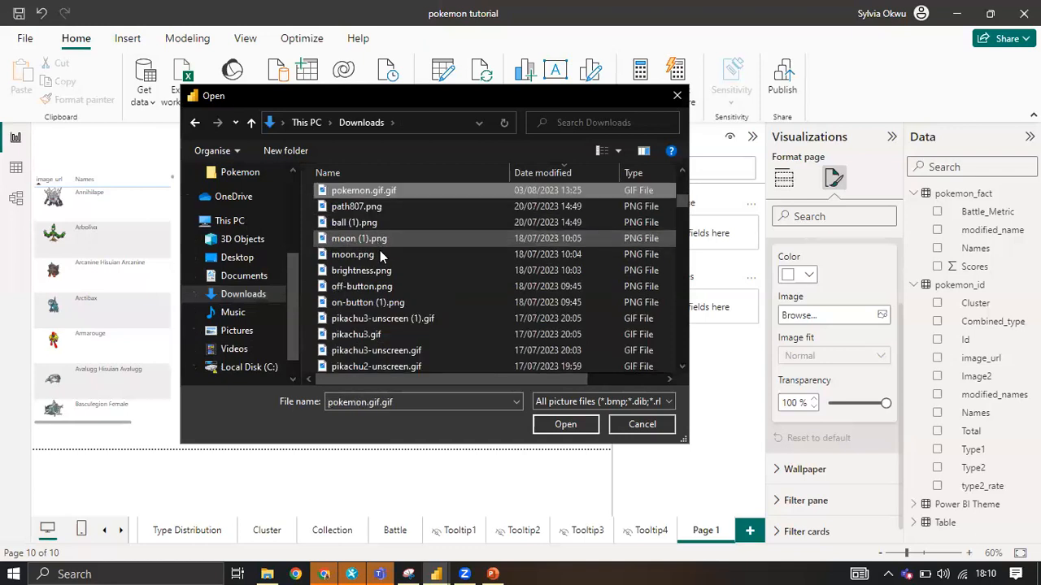
key(p)
key(p)
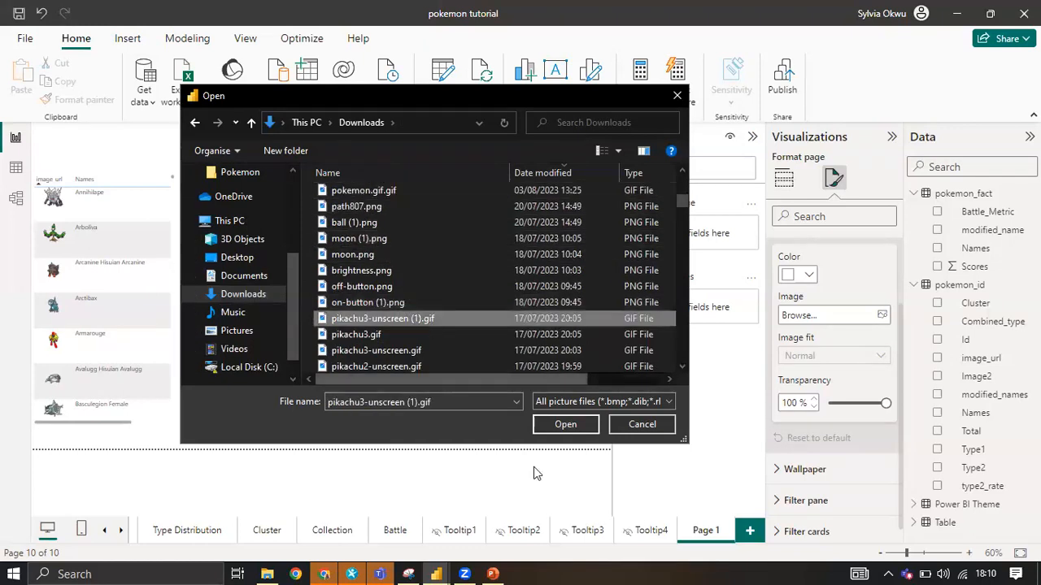
key(p)
key(p)
key(p)
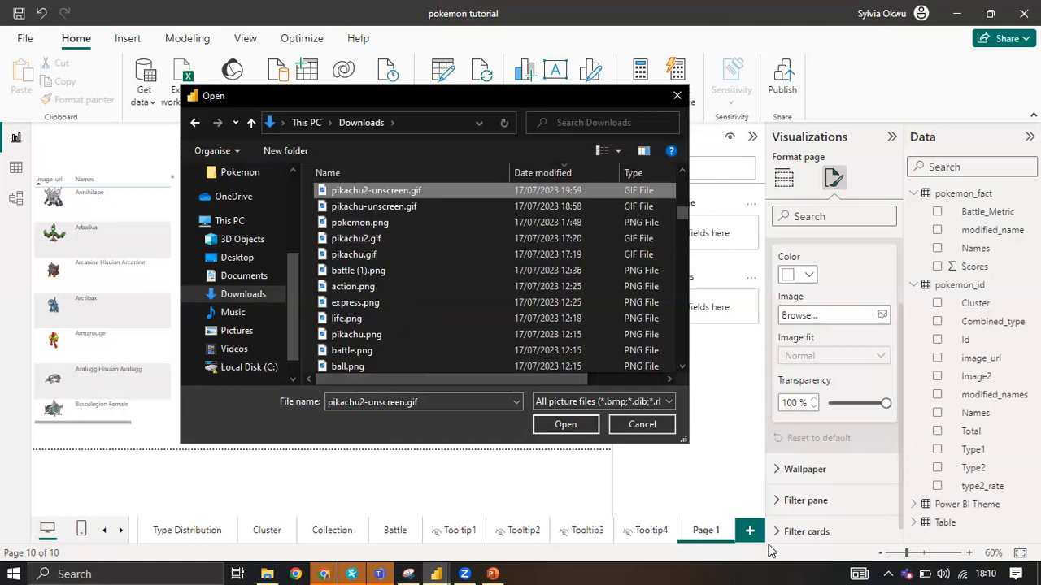
key(p)
key(p)
key(p)
key(p)
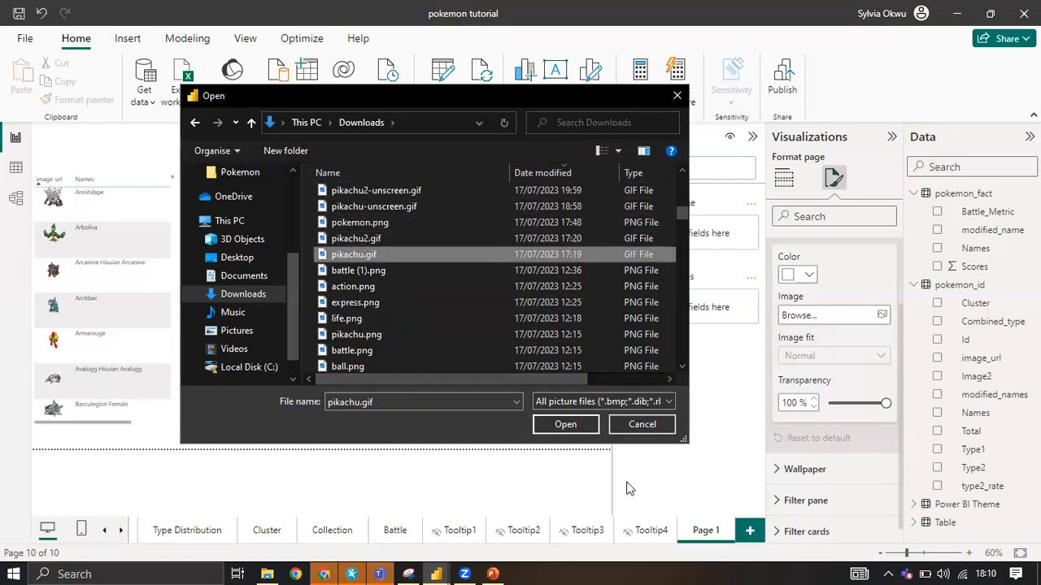
click(367, 226)
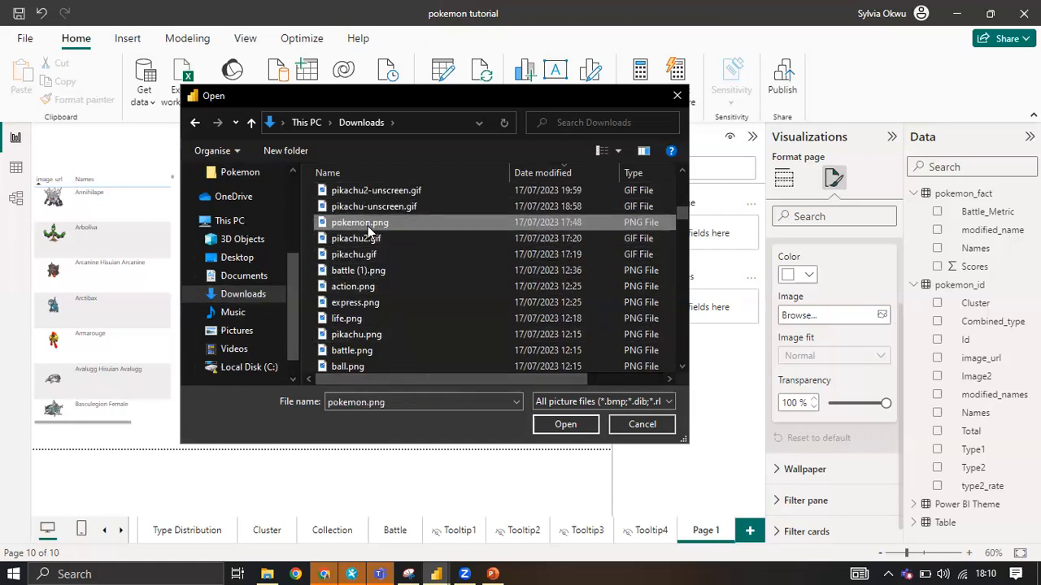
click(558, 425)
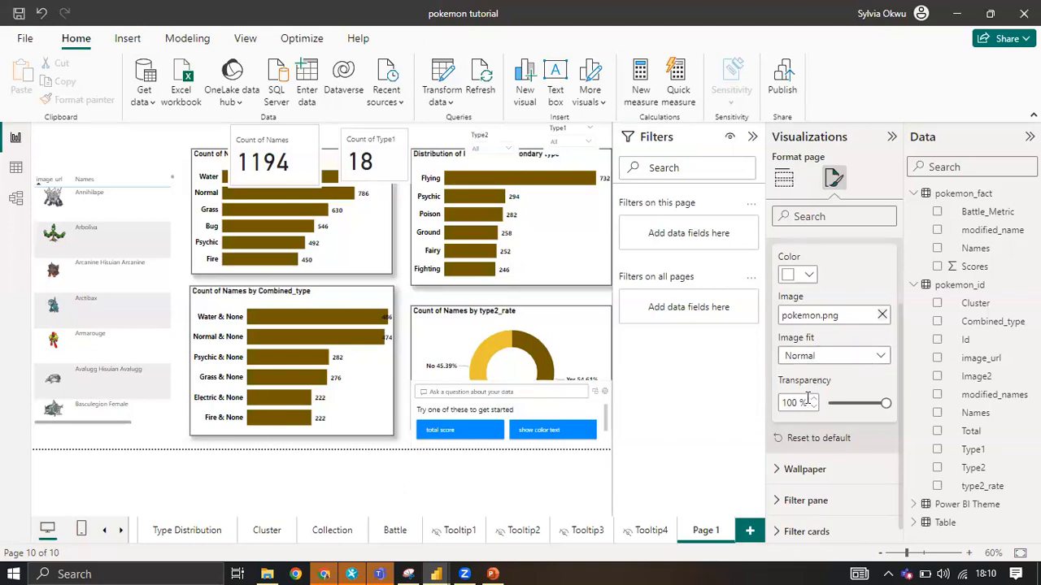
drag(881, 402, 833, 404)
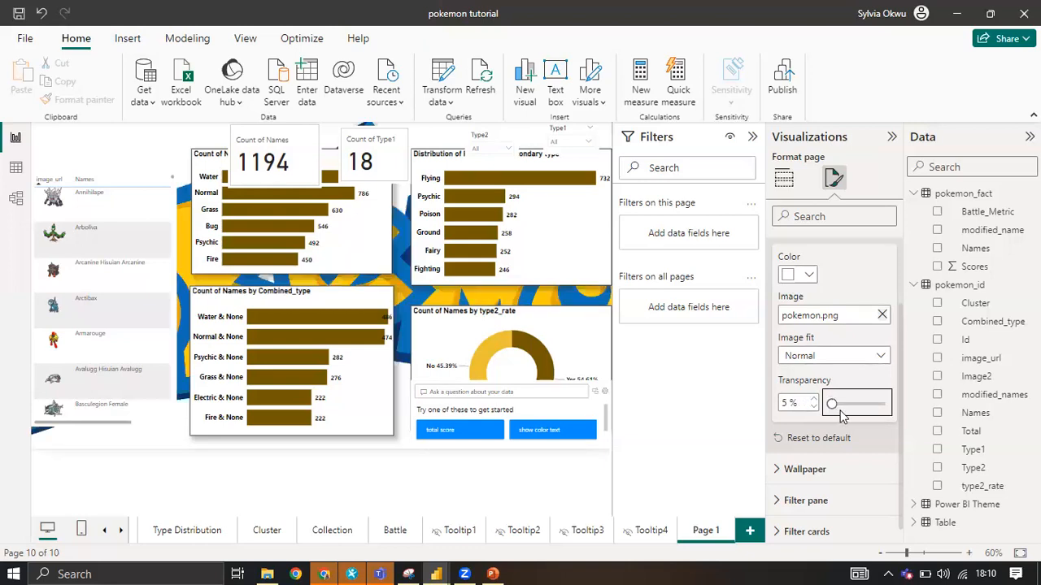
Switch to pokemon.pptx in PowerPoint, start exporting the background slide as another file type, and look through the Pictures folder.
click(492, 574)
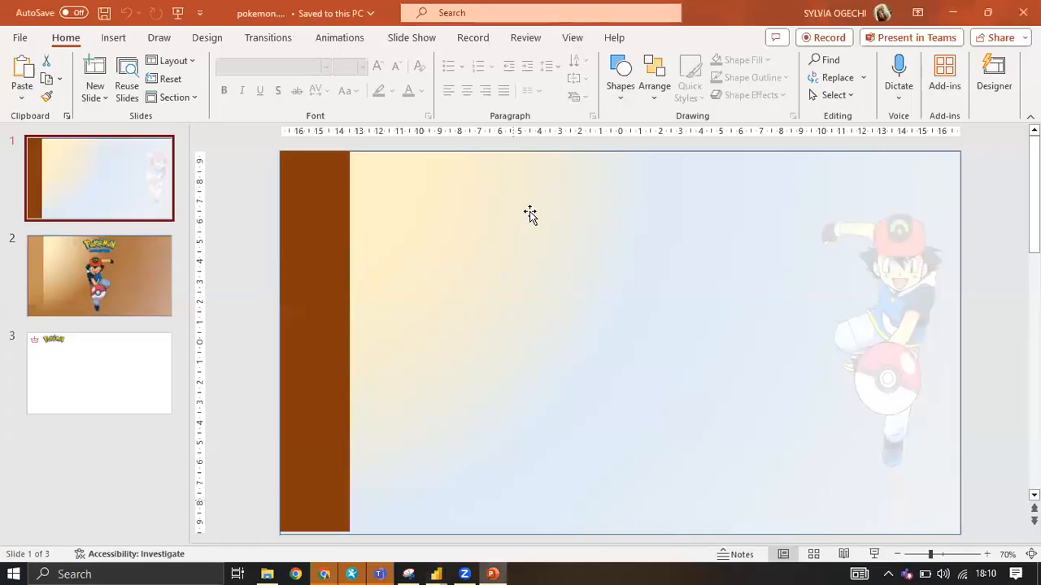
click(473, 251)
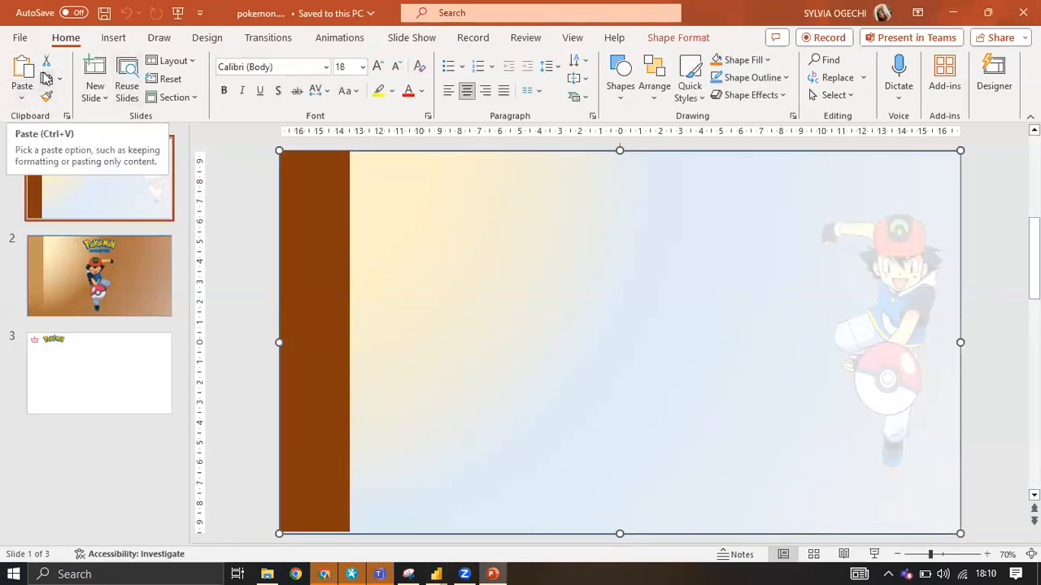
click(21, 40)
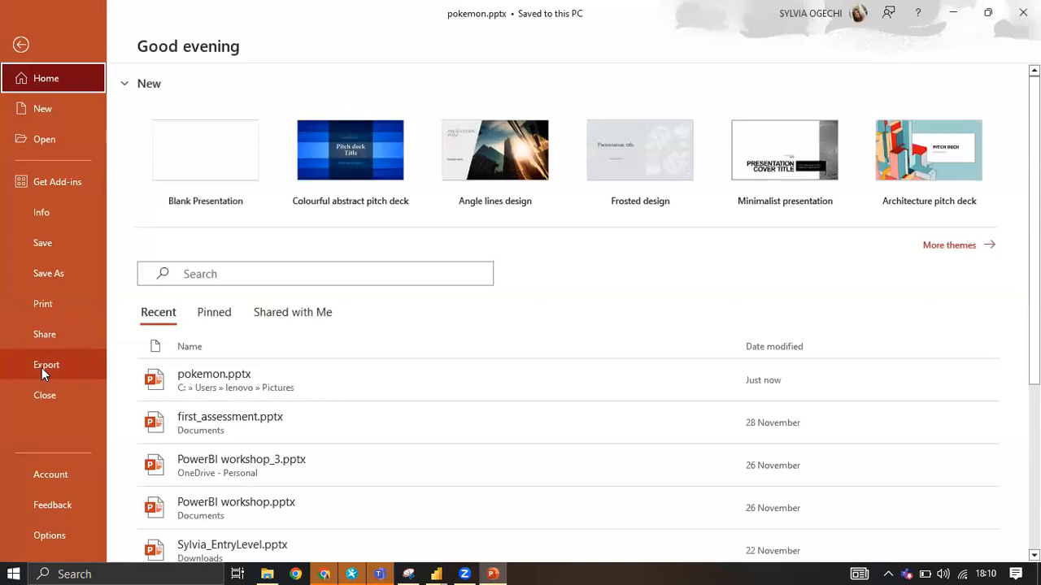
click(42, 367)
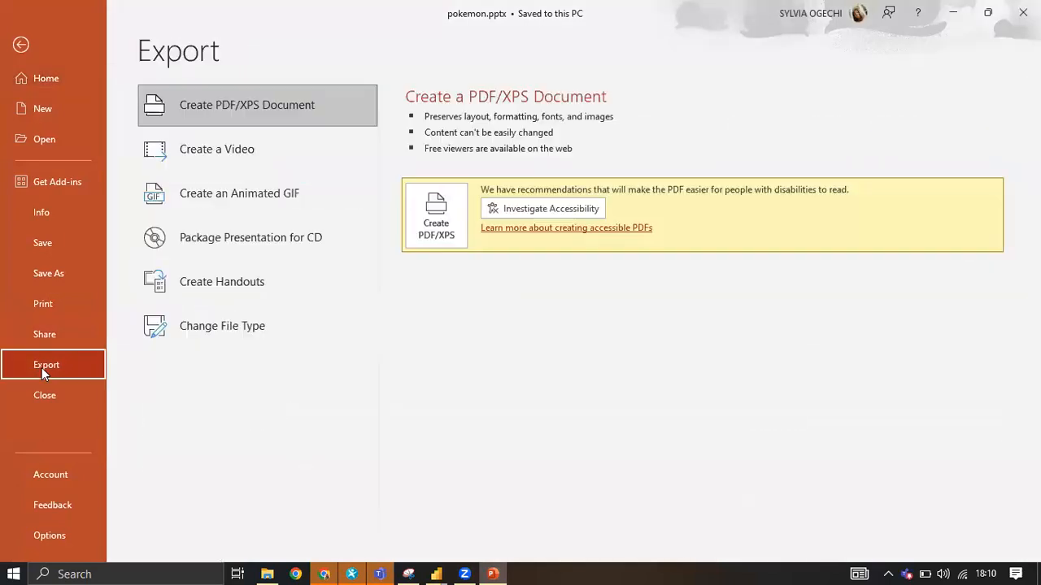
click(232, 326)
click(492, 361)
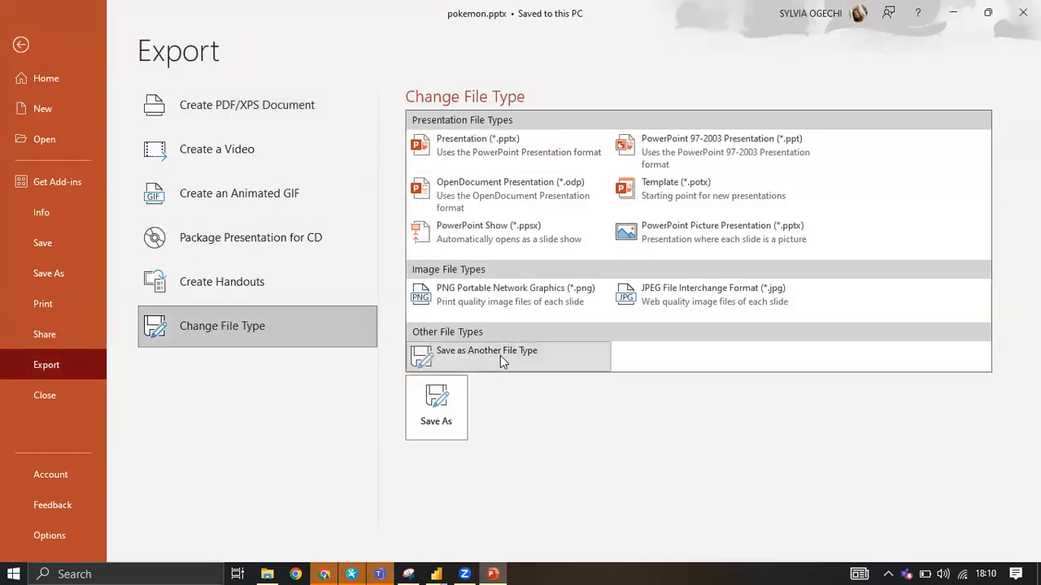
click(455, 399)
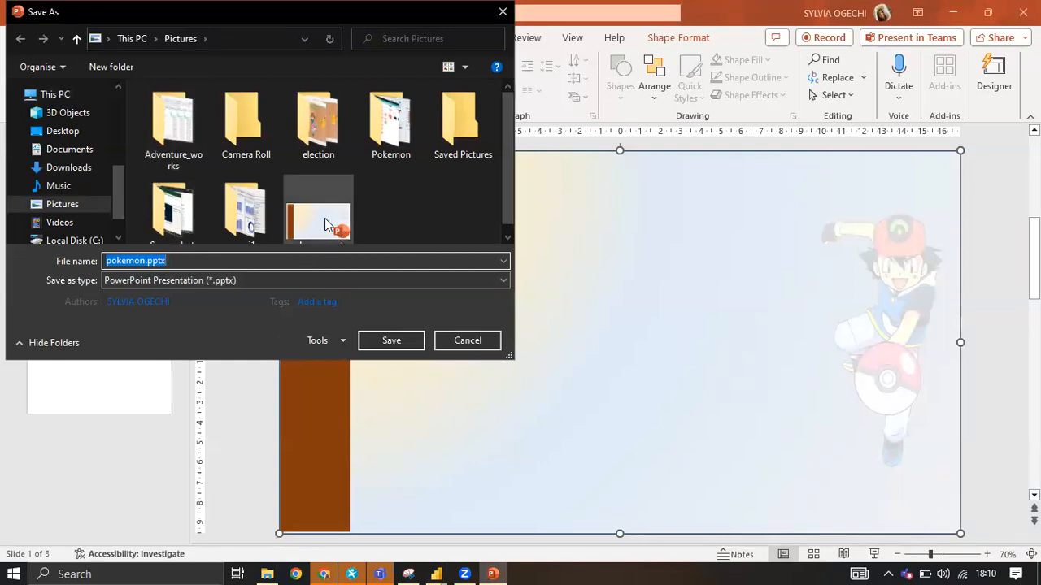
scroll(276, 121, down, 1)
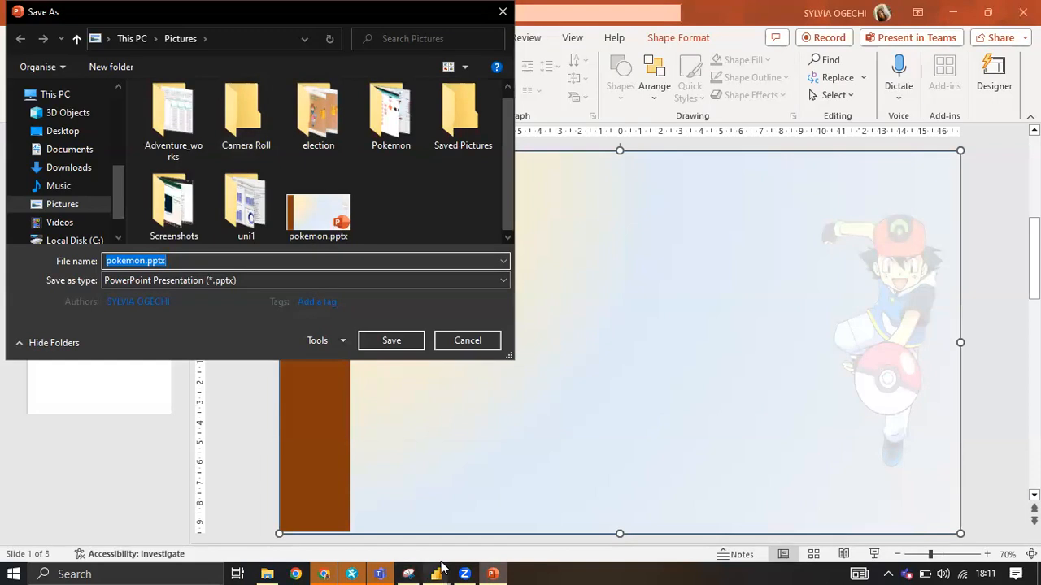
Return to the pokemon tutorial report in Power BI, remove pokemon.png from Page 1's canvas background, and browse for a replacement image.
mouse_move(438, 572)
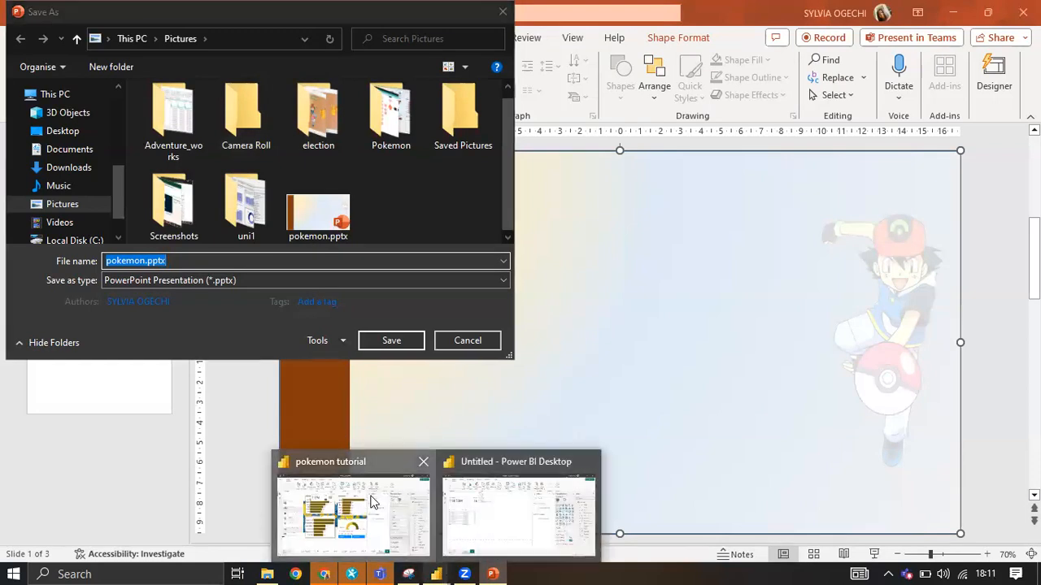
click(371, 502)
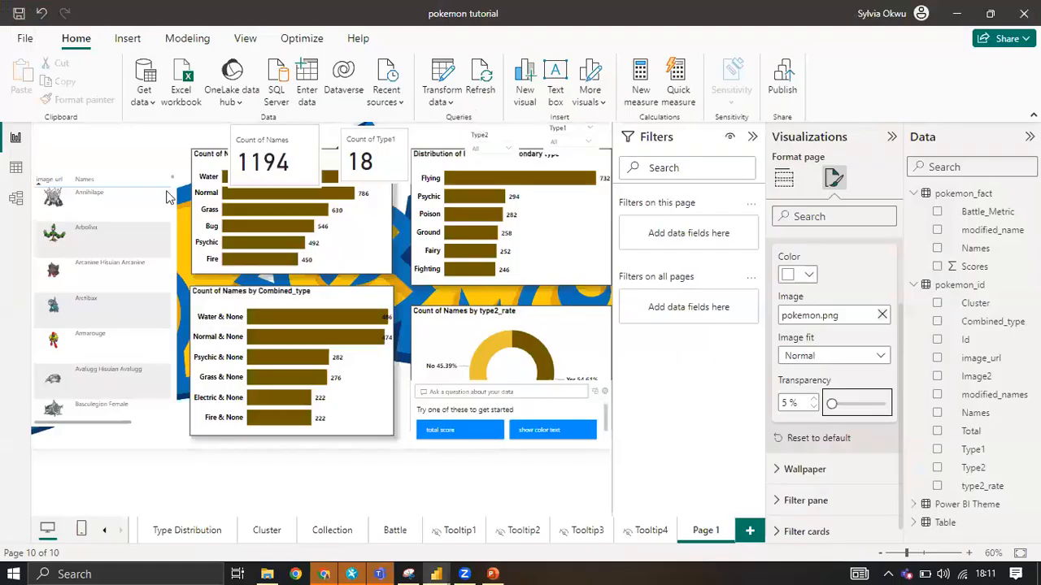
click(881, 316)
click(878, 318)
scroll(234, 372, down, 3)
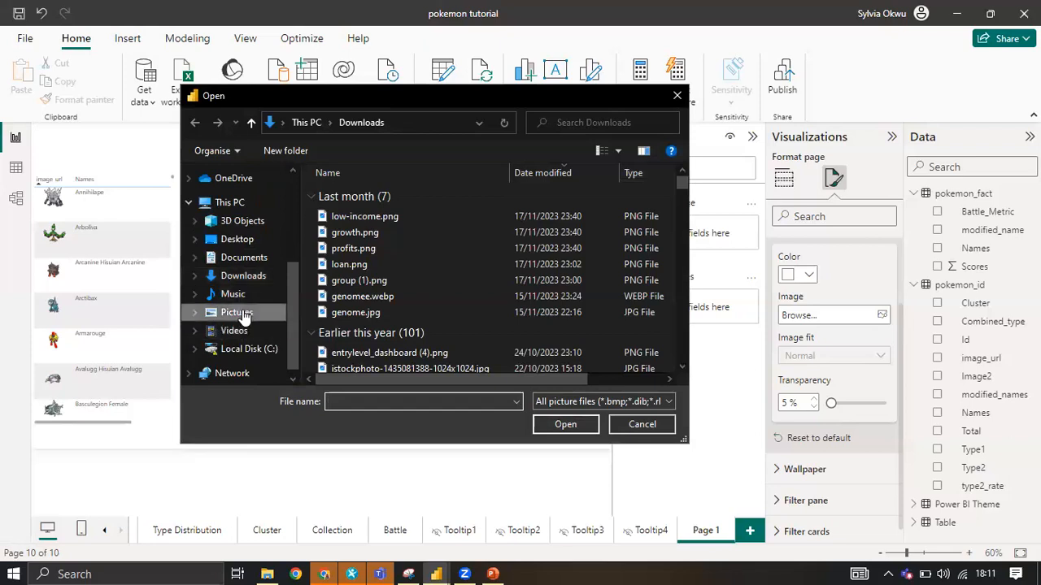
Use pokemon1.png from the Pictures folder as Page 1's canvas background image.
click(242, 315)
scroll(462, 305, down, 5)
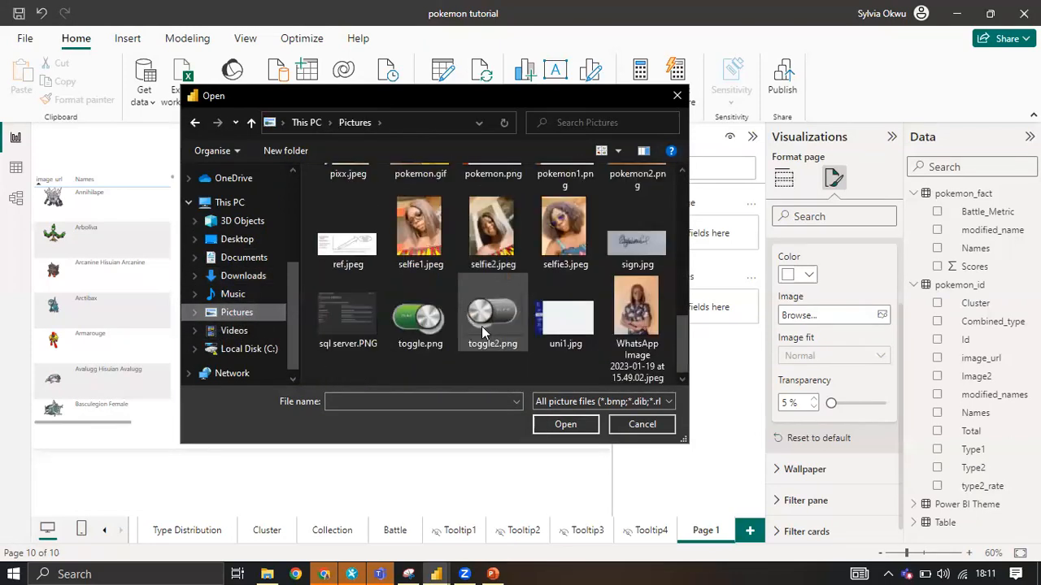
scroll(529, 314, up, 10)
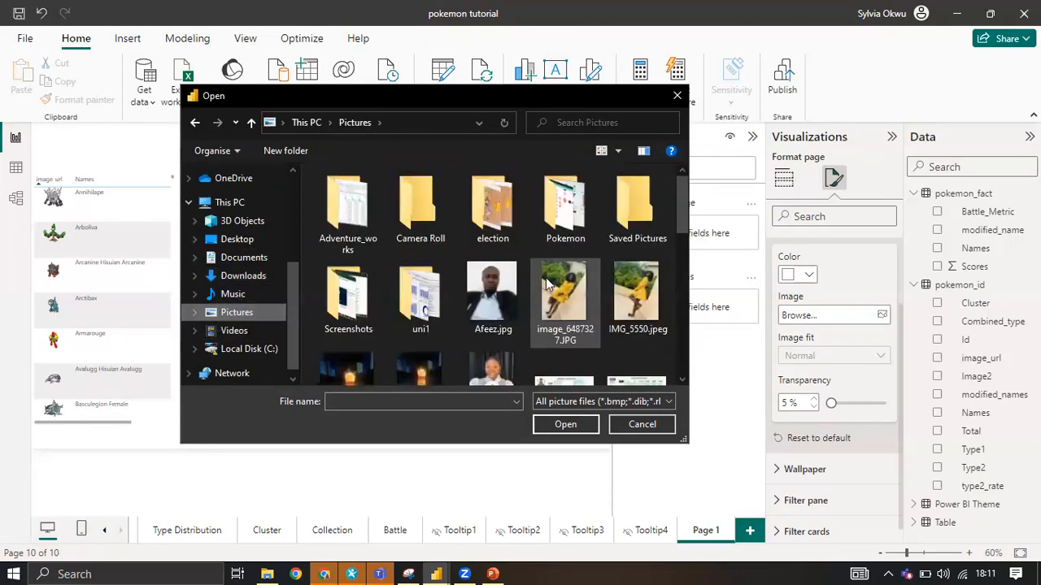
scroll(561, 298, down, 5)
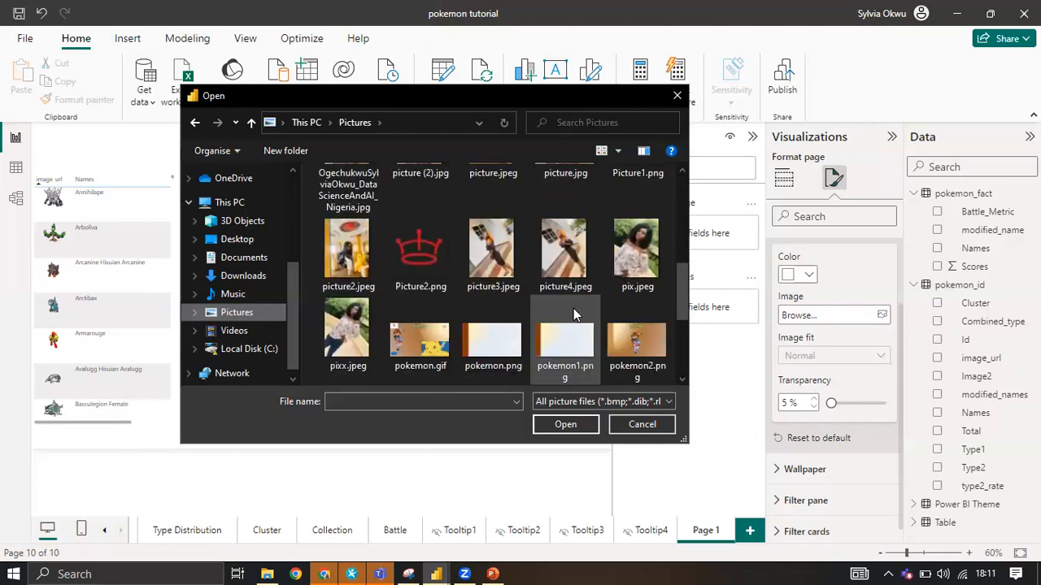
scroll(574, 316, down, 2)
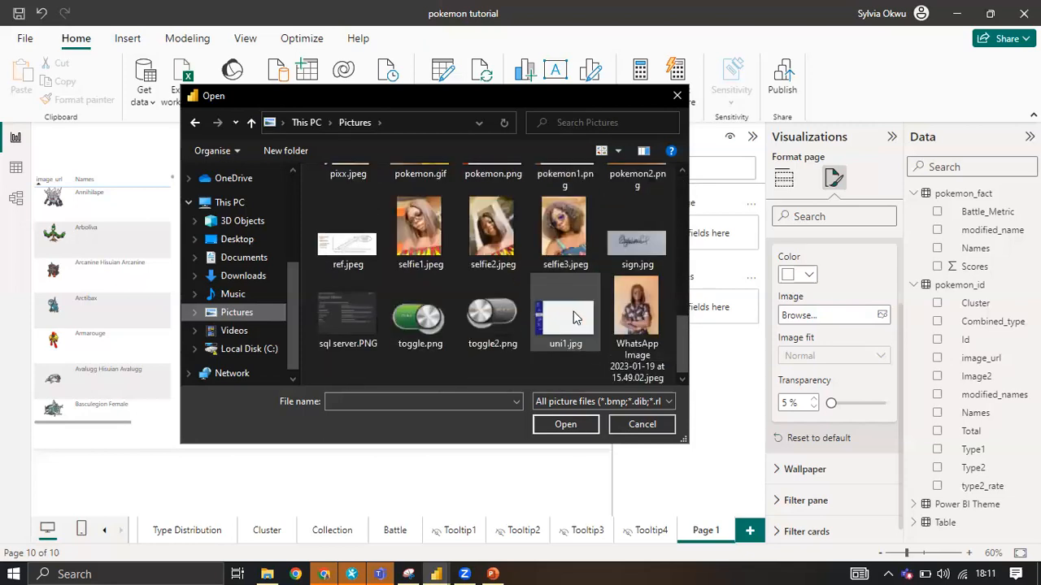
scroll(574, 317, up, 2)
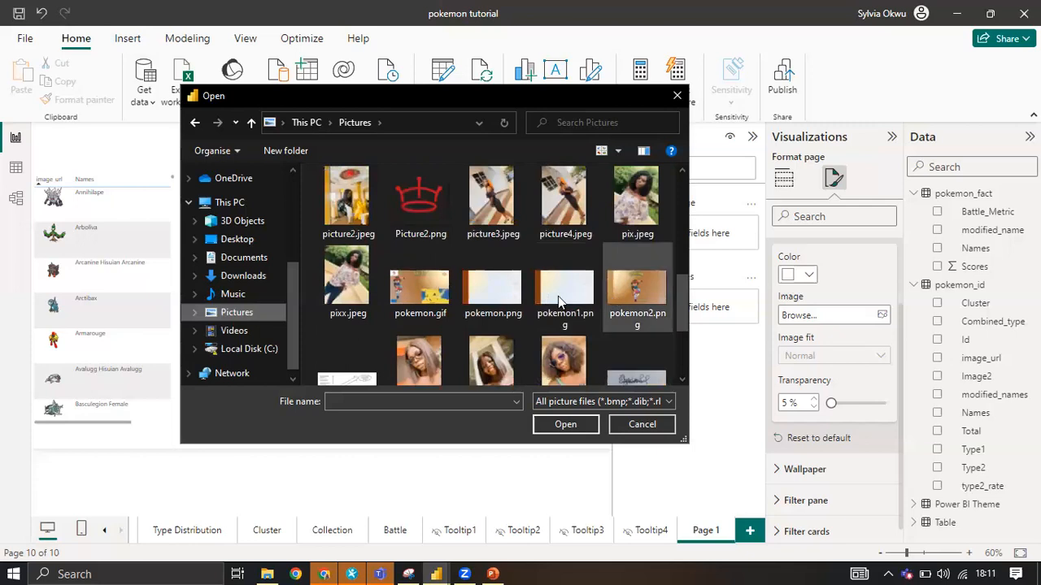
click(559, 301)
click(553, 425)
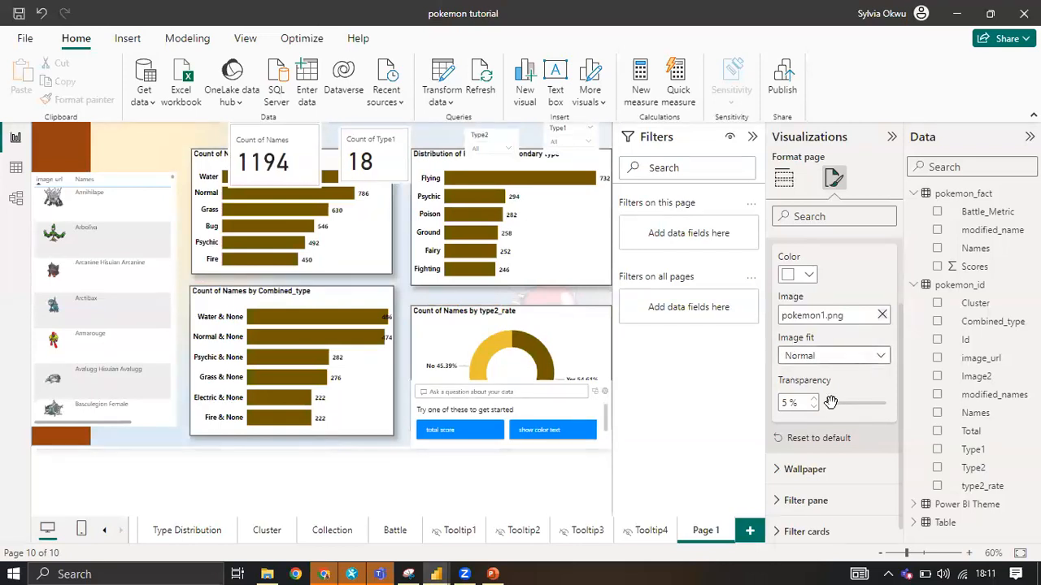
Set the canvas background's transparency to 42% and its image fit to Fit.
drag(832, 402, 859, 403)
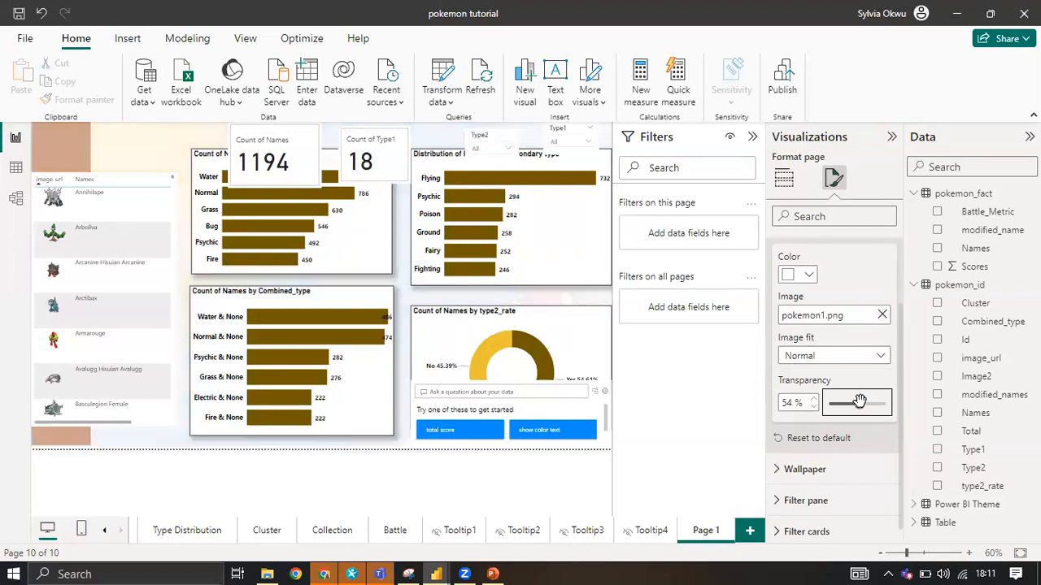
click(849, 402)
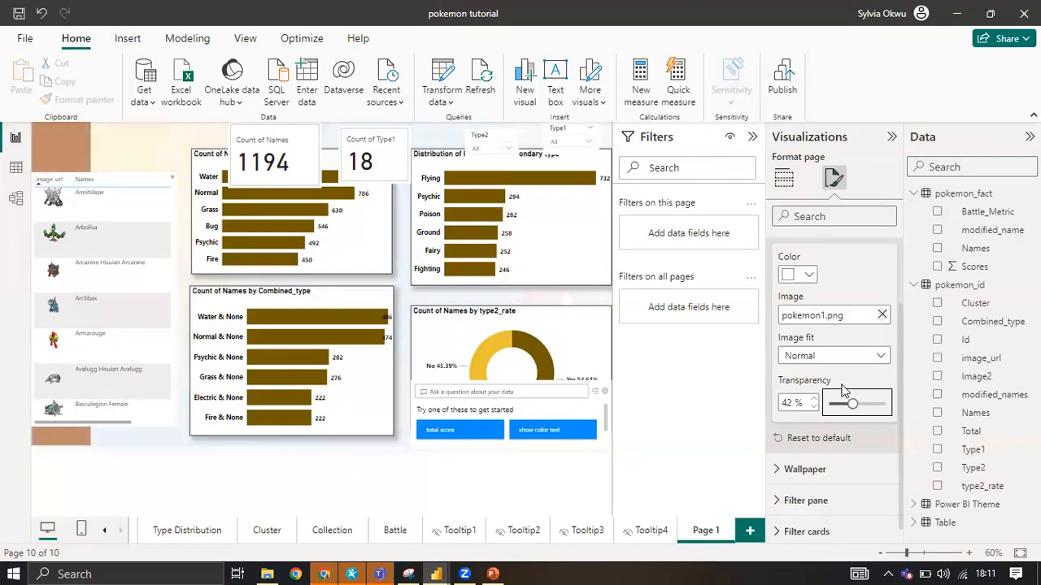
click(816, 356)
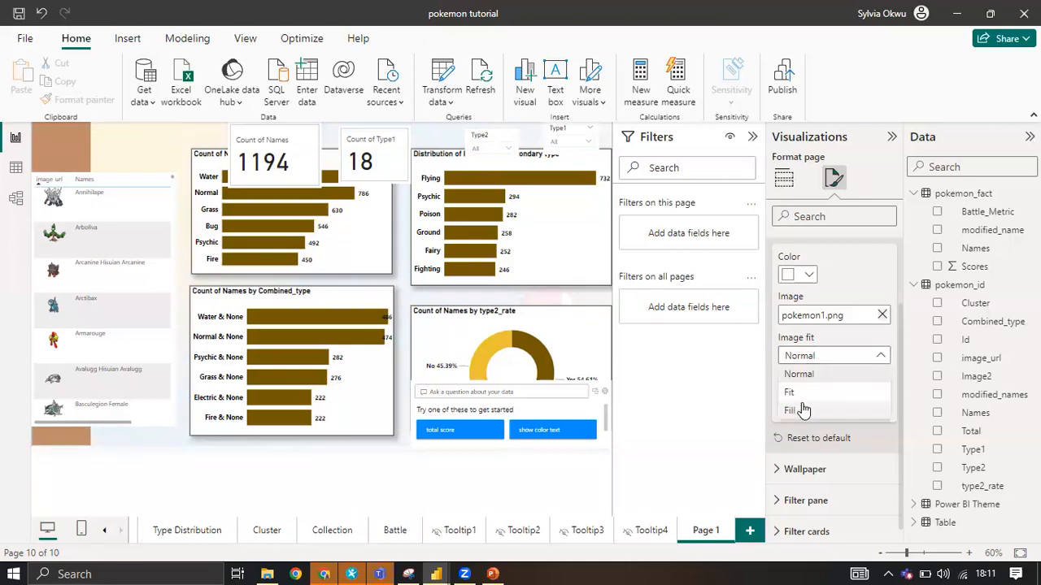
click(804, 392)
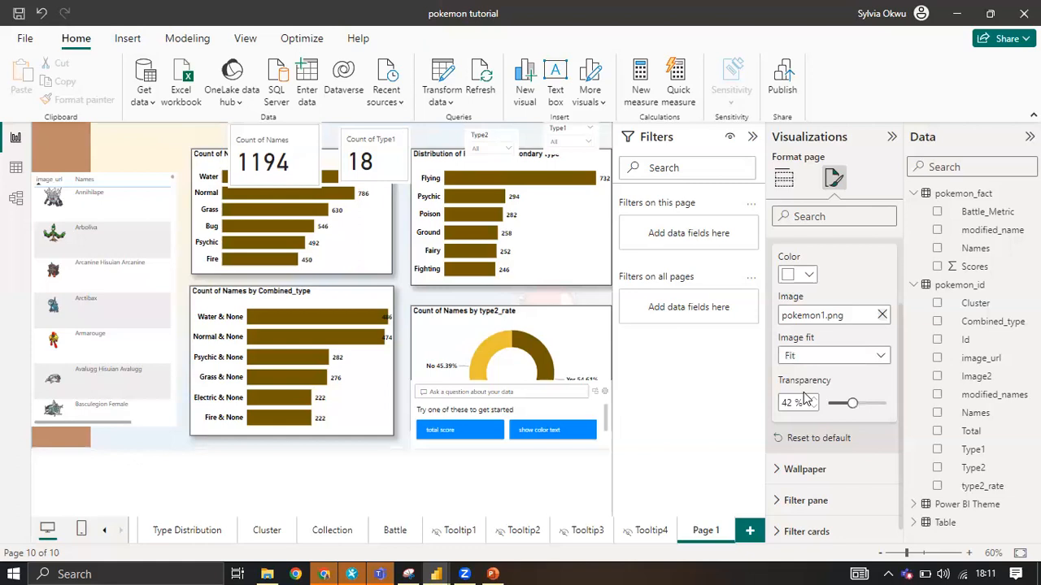
click(130, 390)
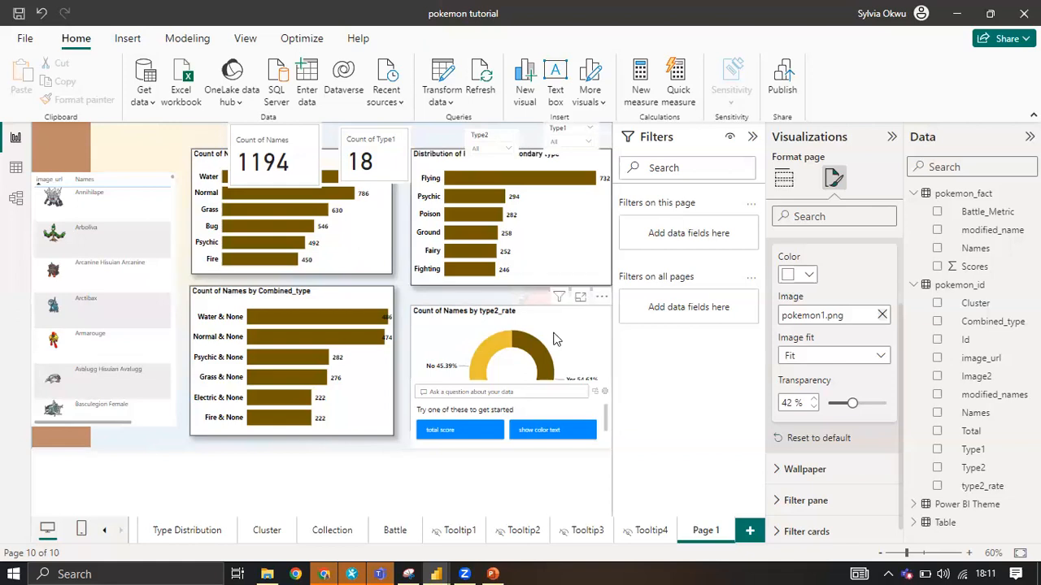
Delete the Q&A visual that overlaps the type2_rate donut chart.
click(514, 383)
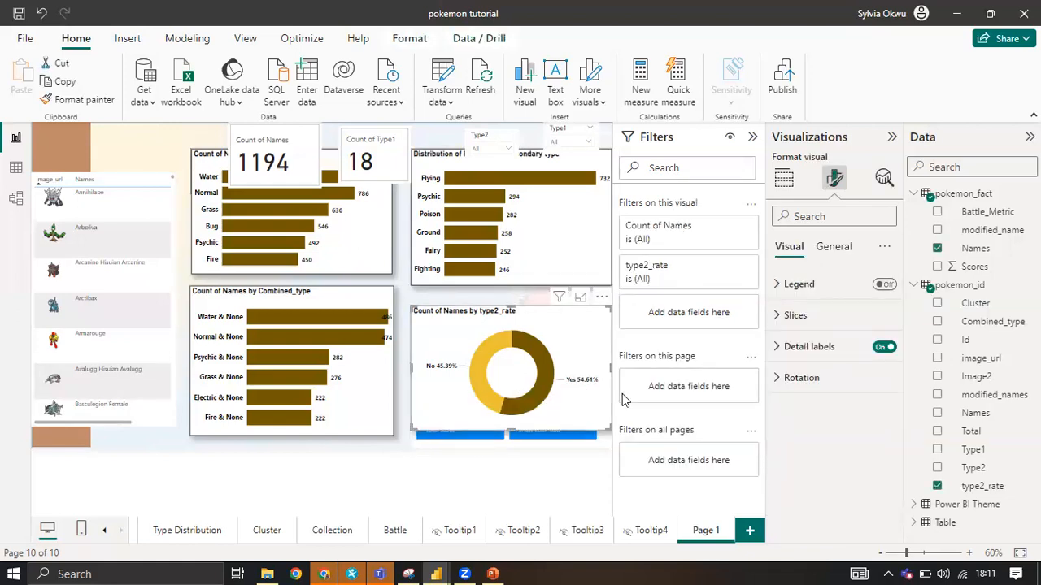
click(601, 384)
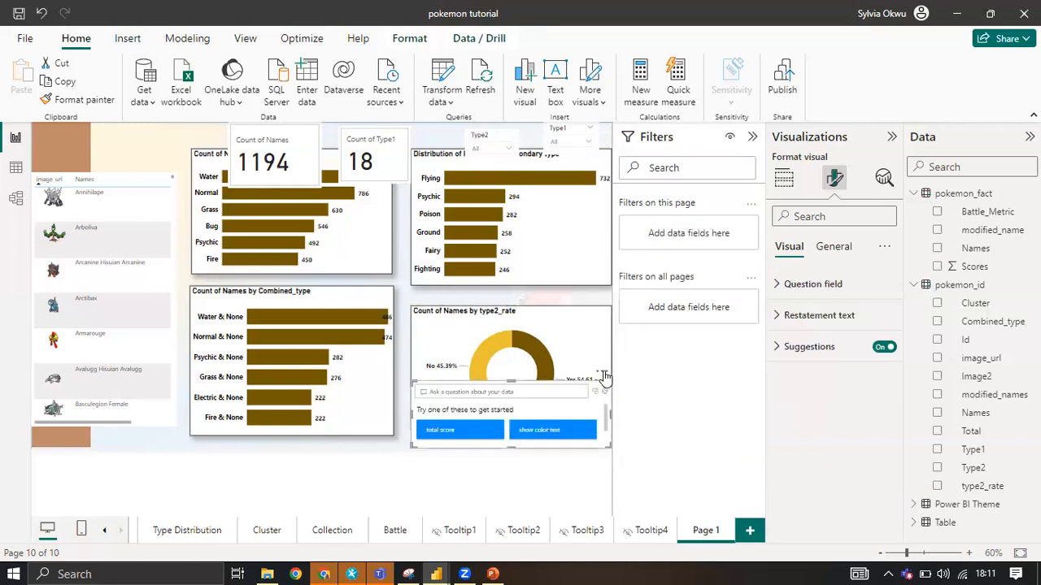
click(601, 373)
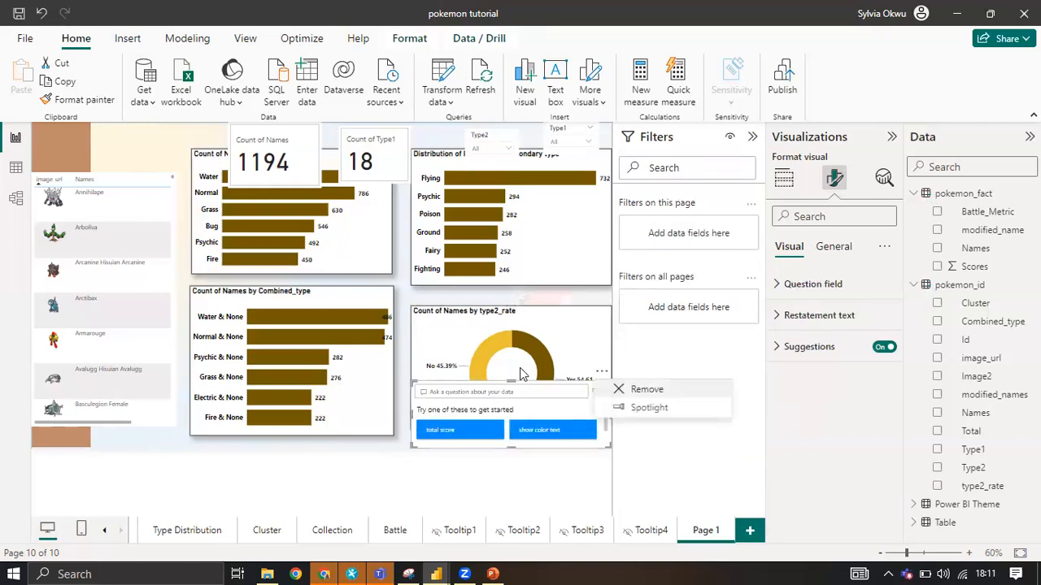
key(Delete)
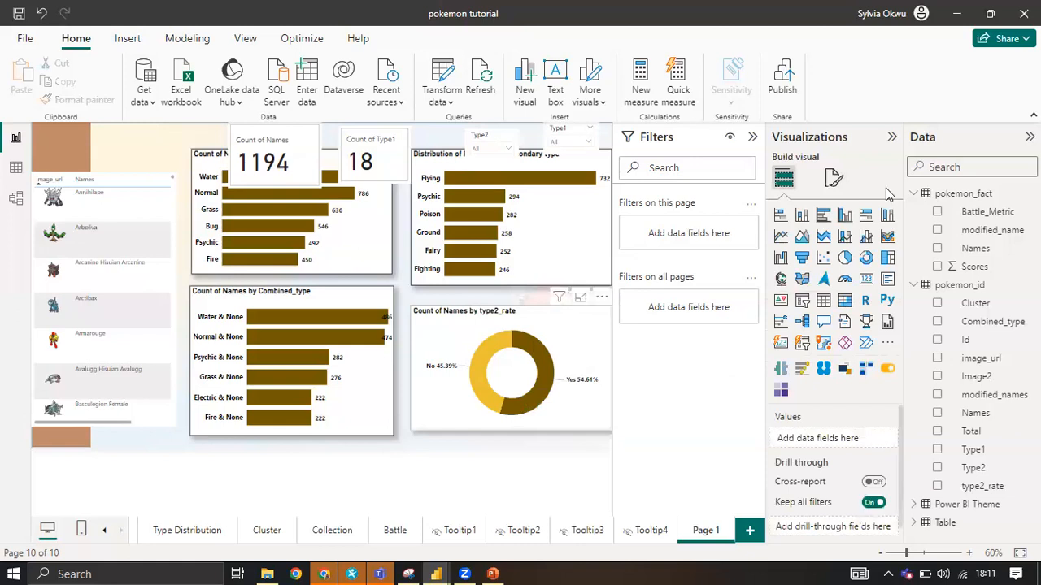
Turn off the background of the type2_rate donut chart and of the secondary type bar chart.
click(835, 180)
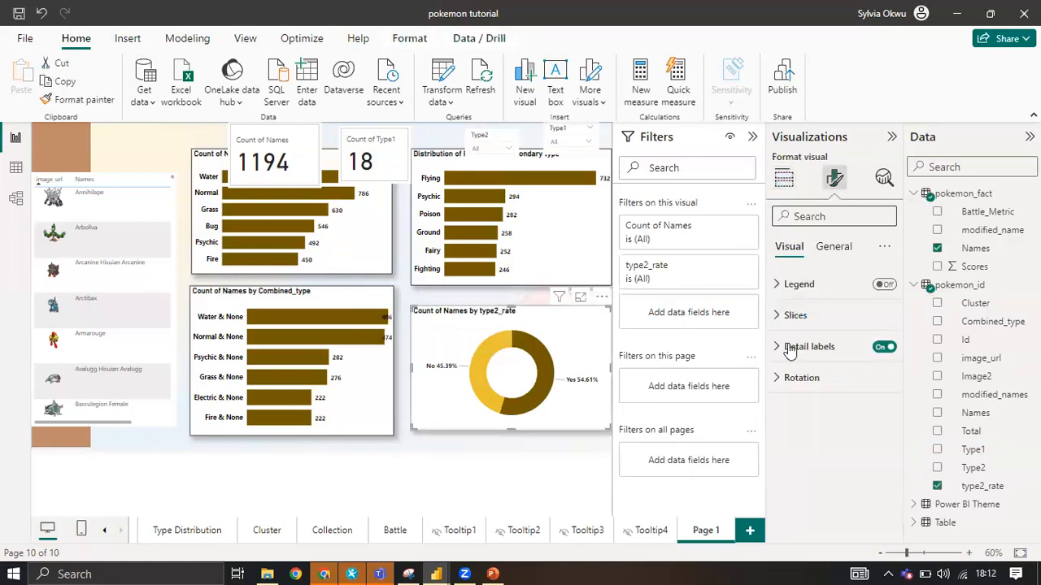
click(831, 249)
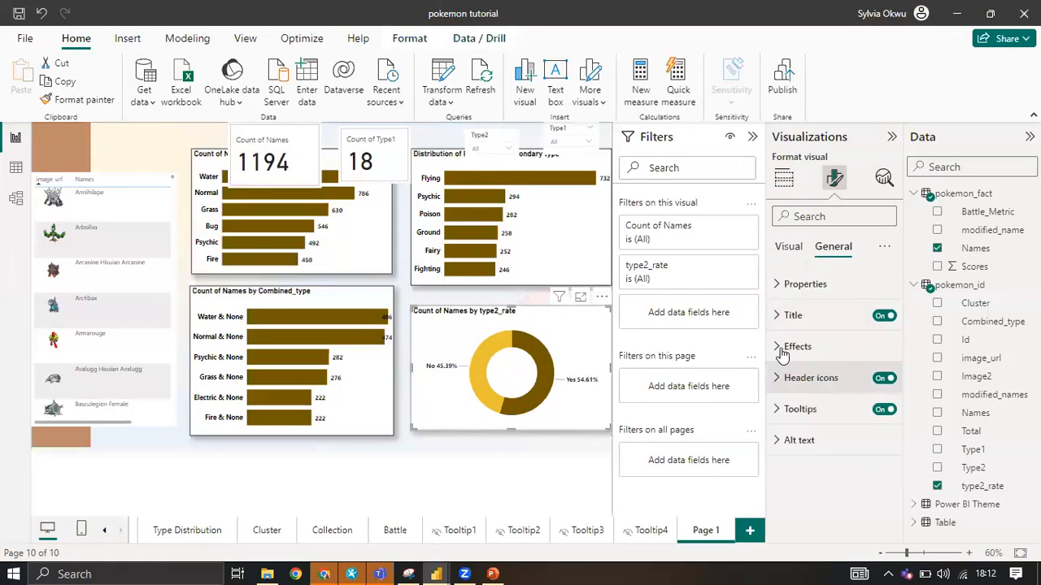
click(842, 347)
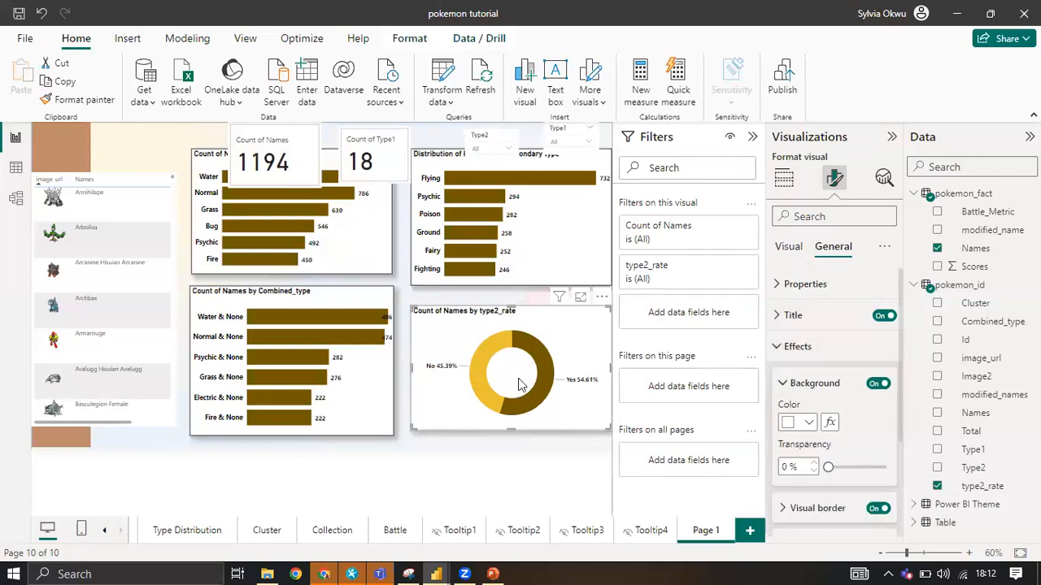
click(549, 276)
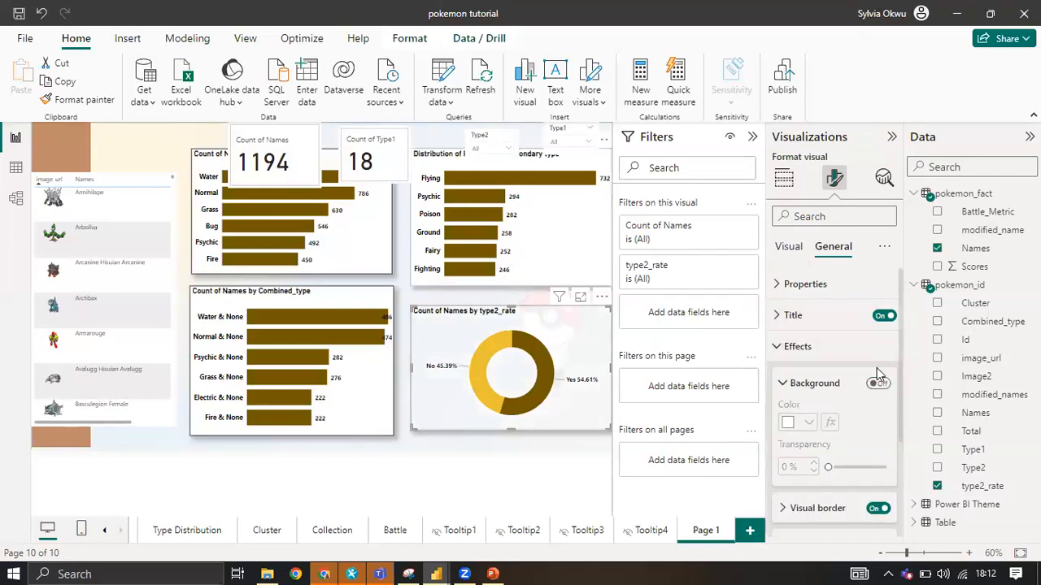
click(834, 246)
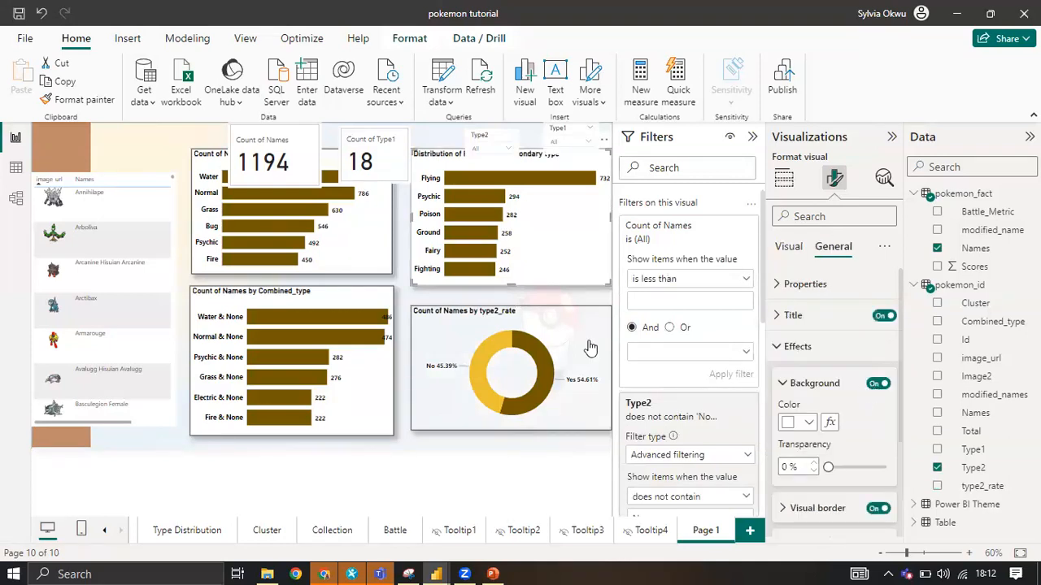
Copy the secondary type chart's formatting with Format painter onto the Type1 and Combined_type bar charts.
click(104, 100)
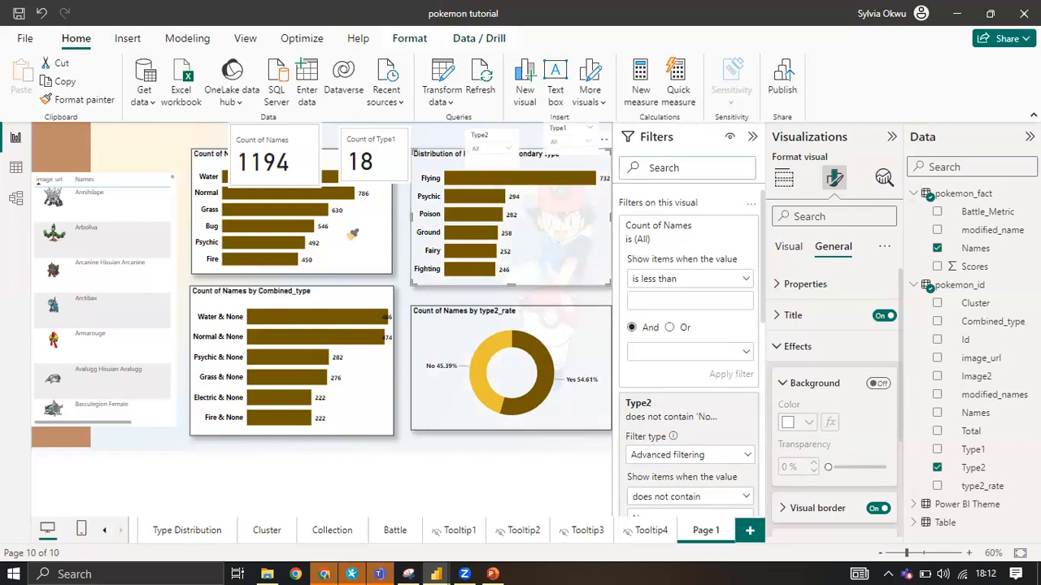
click(279, 244)
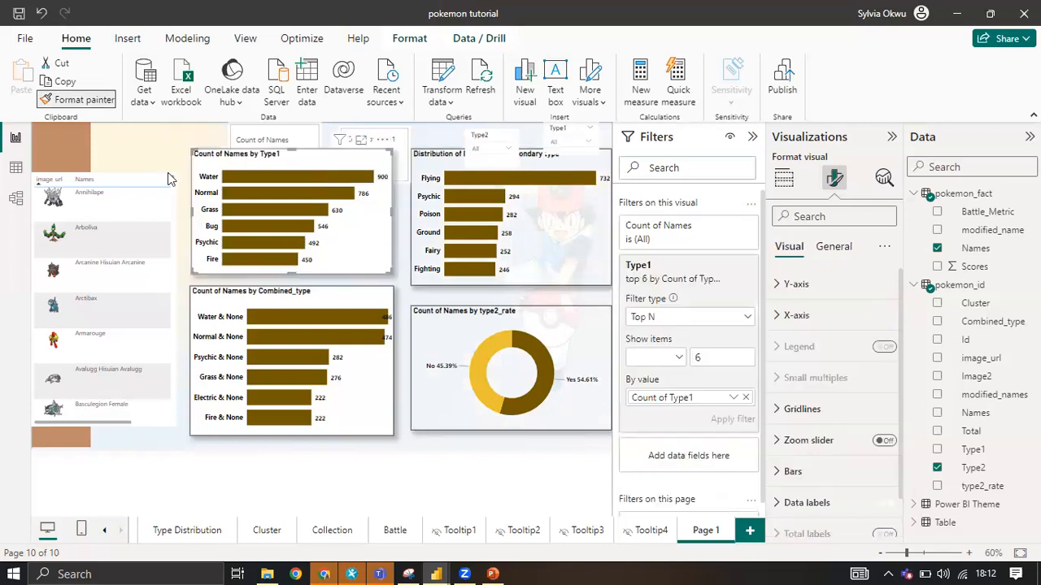
click(103, 101)
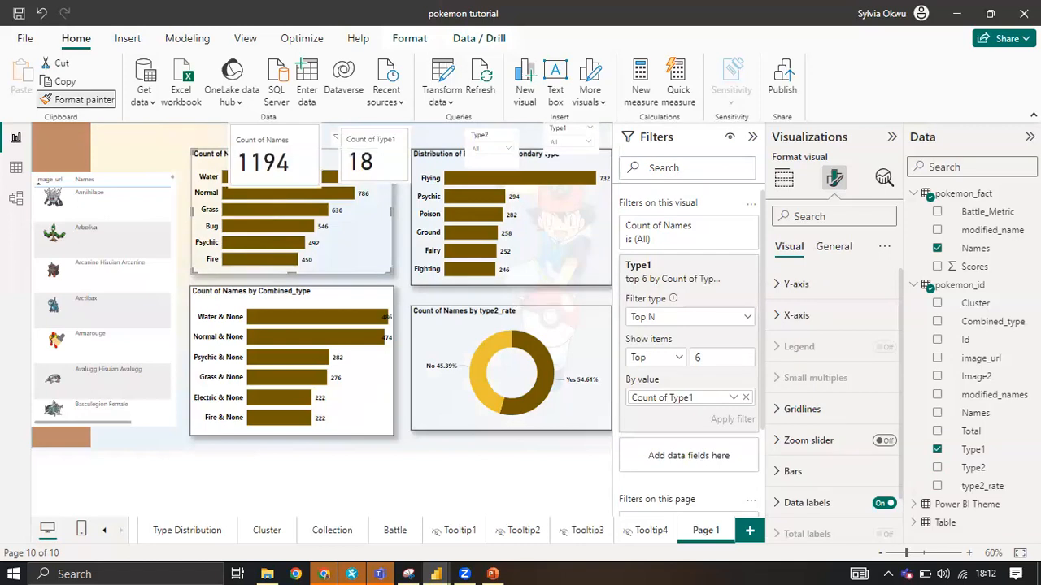
click(244, 354)
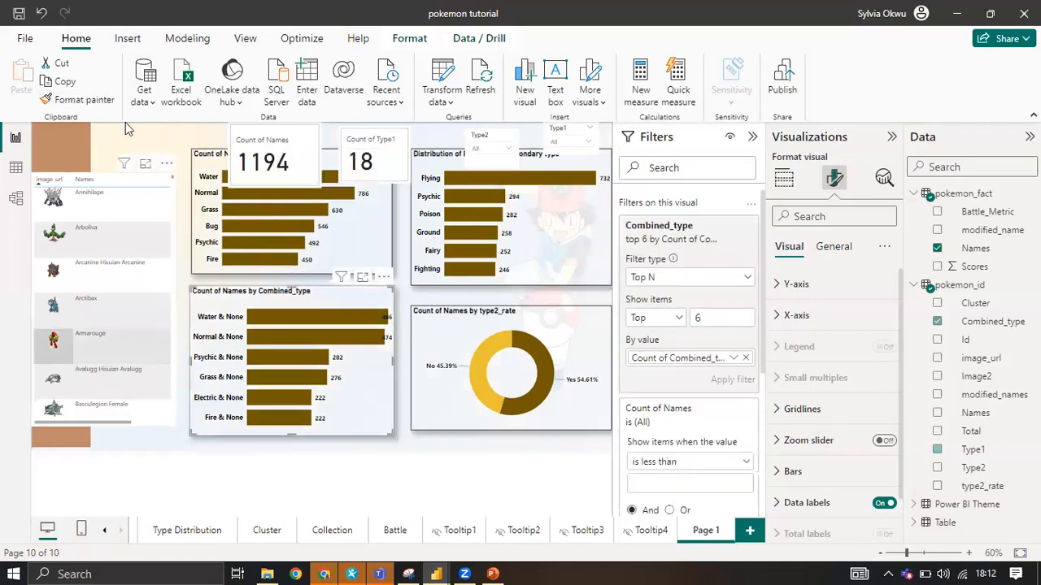
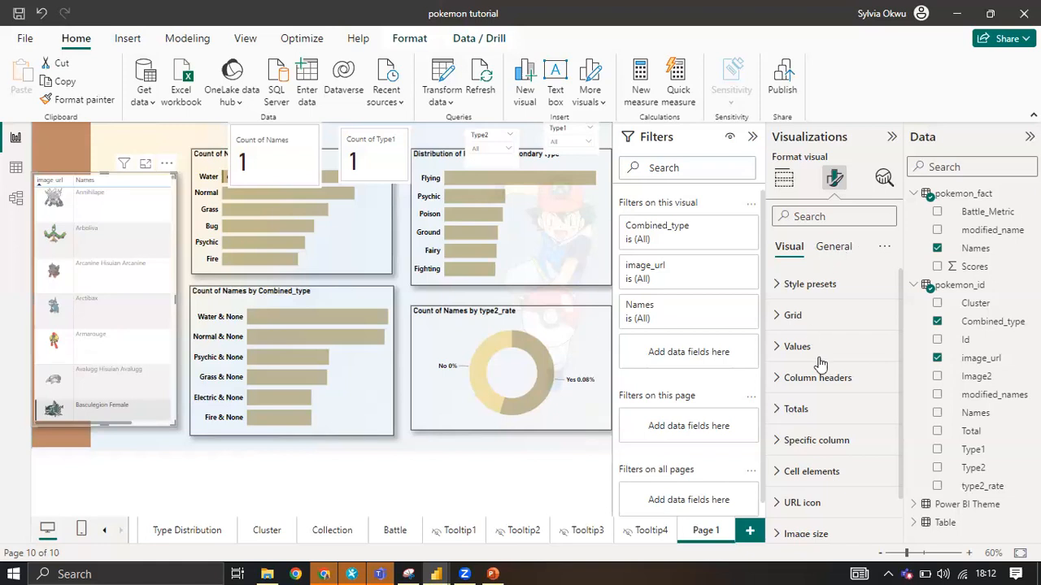
Compare the table's formatting with the finished Type Distribution page and return to Page 1.
scroll(818, 364, down, 1)
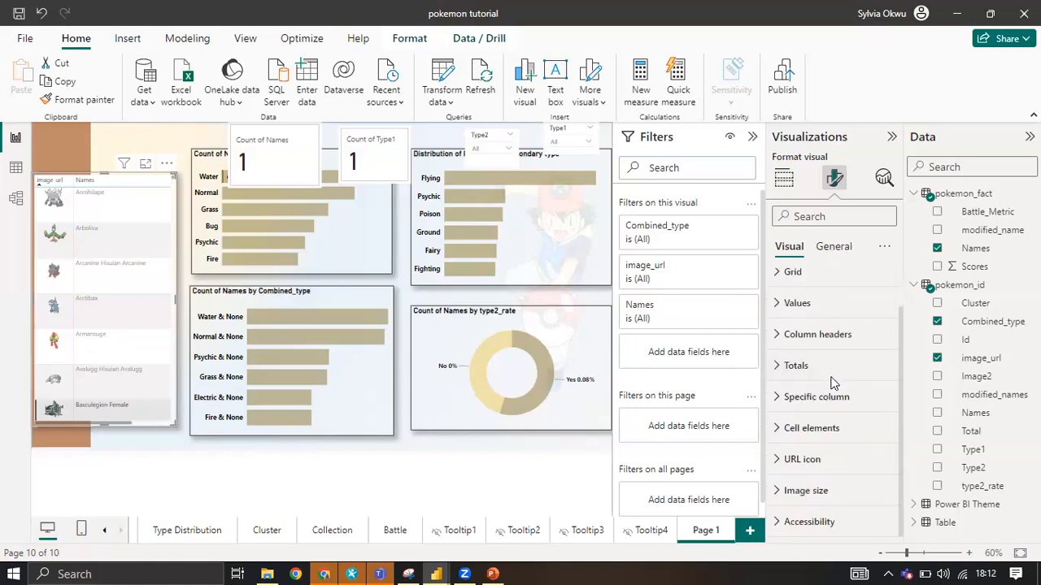
click(833, 249)
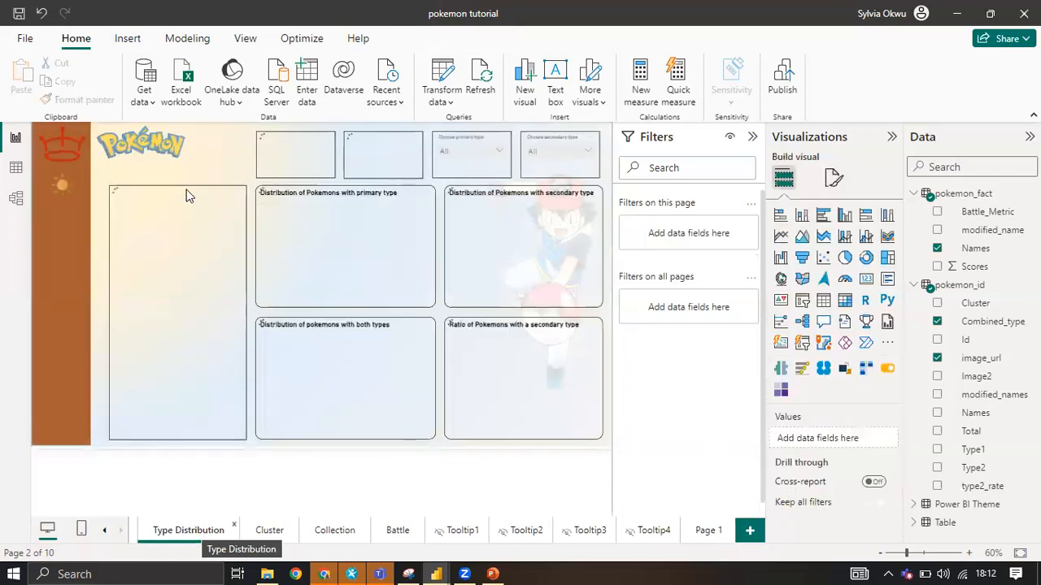
click(706, 531)
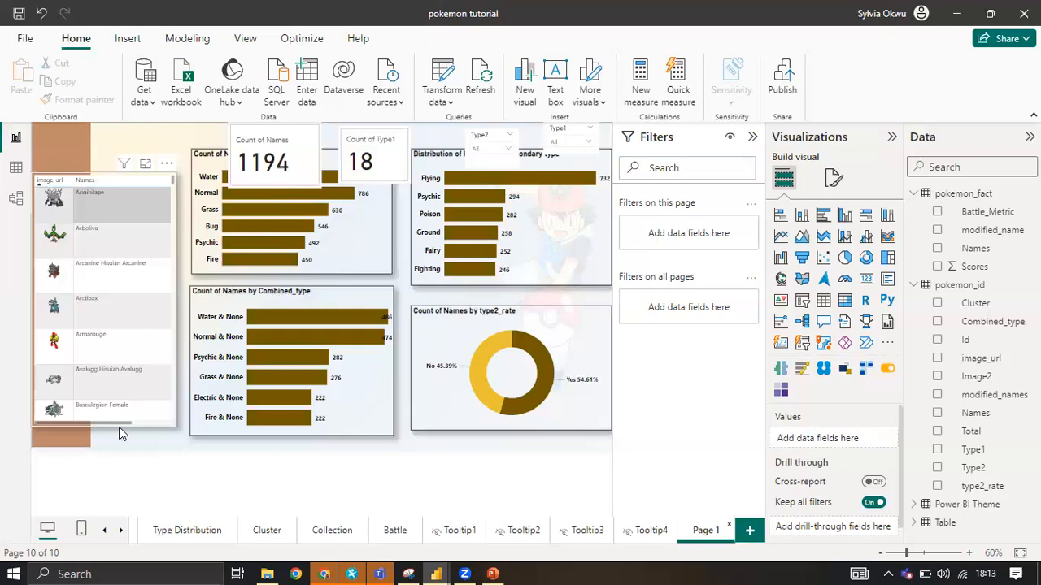
Narrow the columns of the Pokémon image table so that image_url, Names and Combined_type all fit inside the visual.
drag(131, 422, 191, 423)
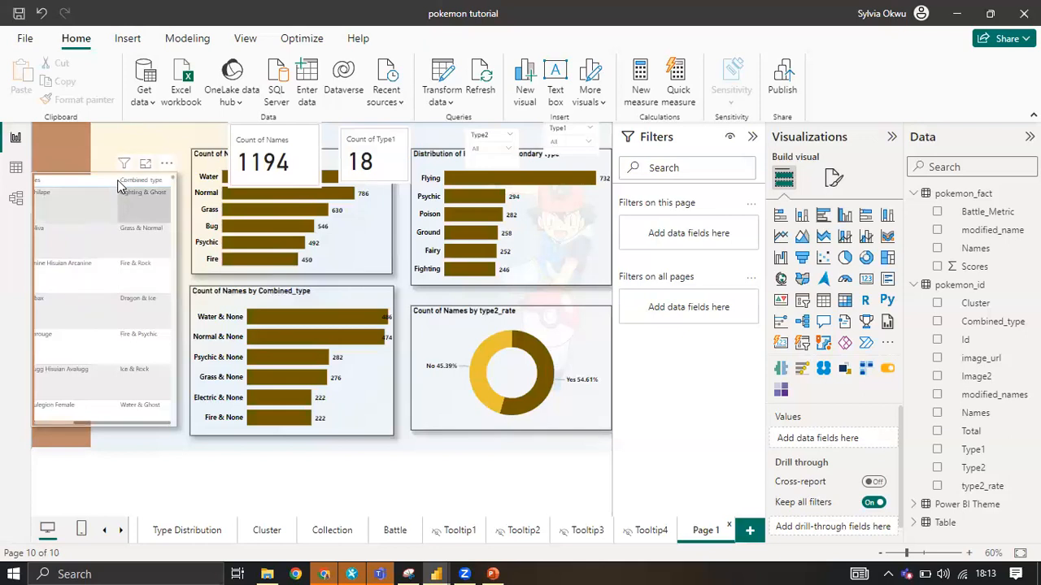
drag(73, 183, 78, 184)
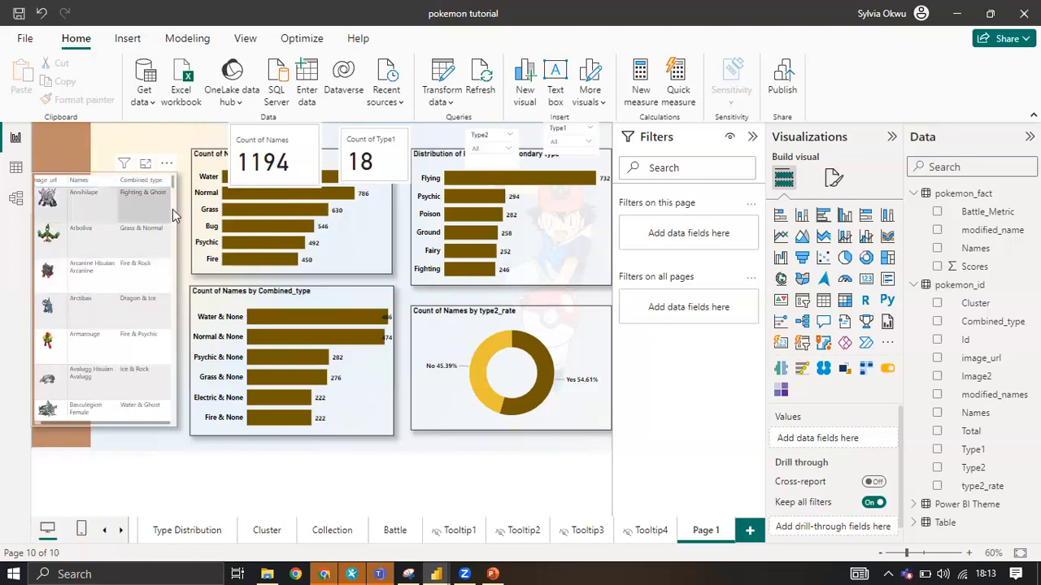
drag(158, 183, 151, 184)
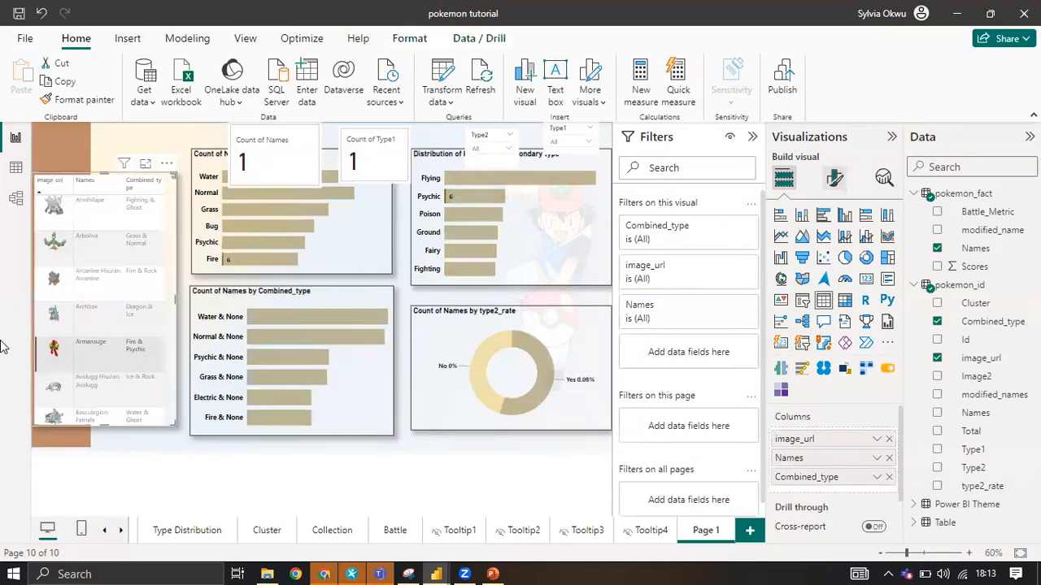
click(43, 363)
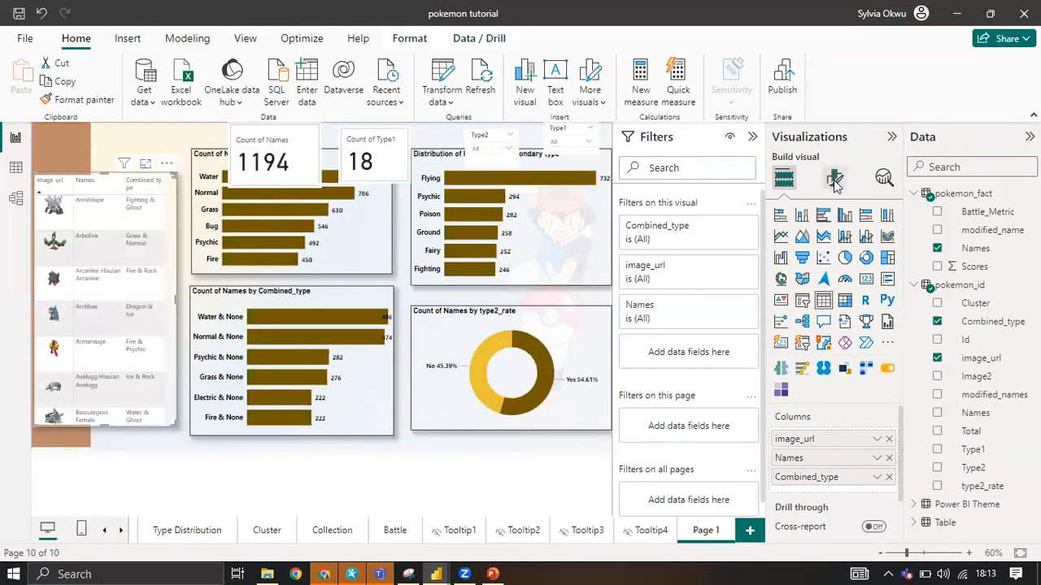
Examine the image table's grid settings, including the horizontal gridline color choices.
click(835, 181)
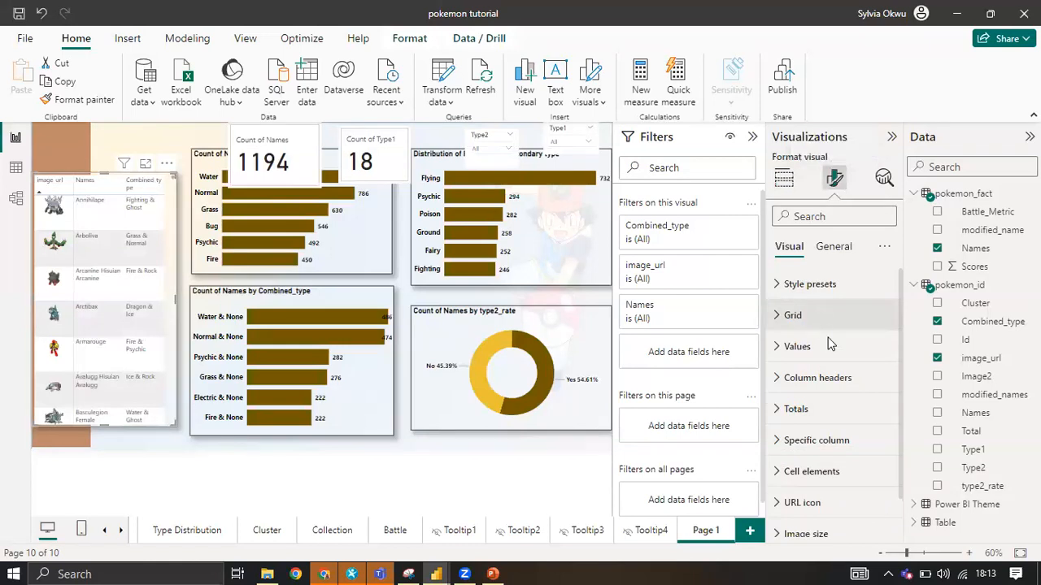
click(820, 323)
scroll(814, 370, up, 1)
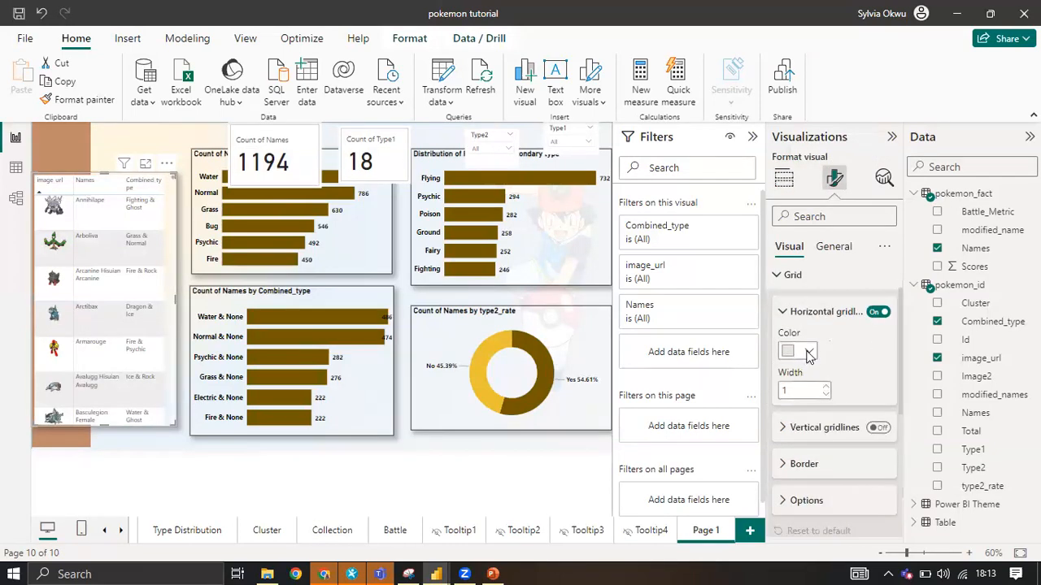
click(808, 353)
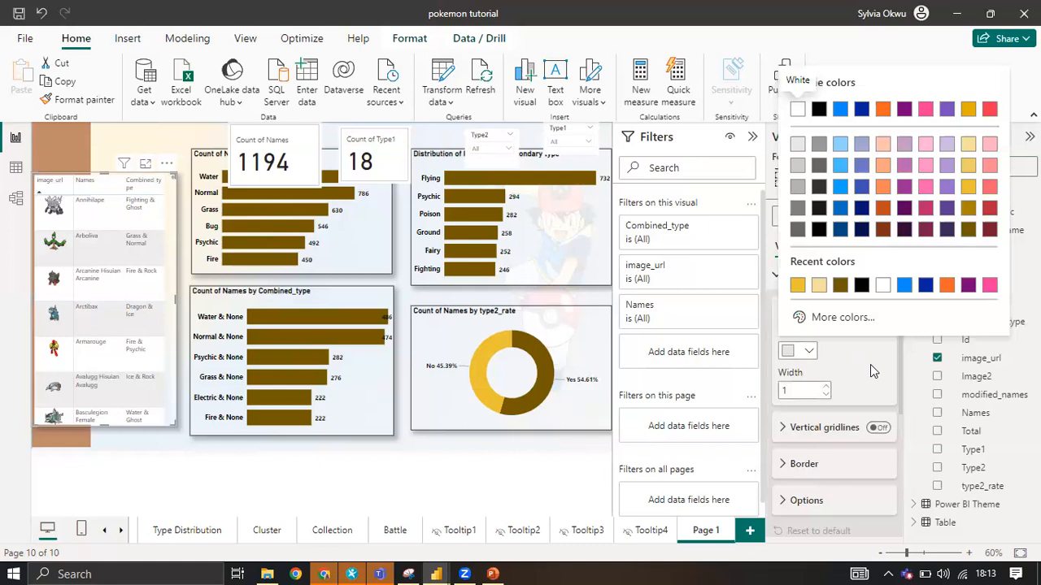
scroll(870, 364, down, 2)
scroll(781, 357, up, 3)
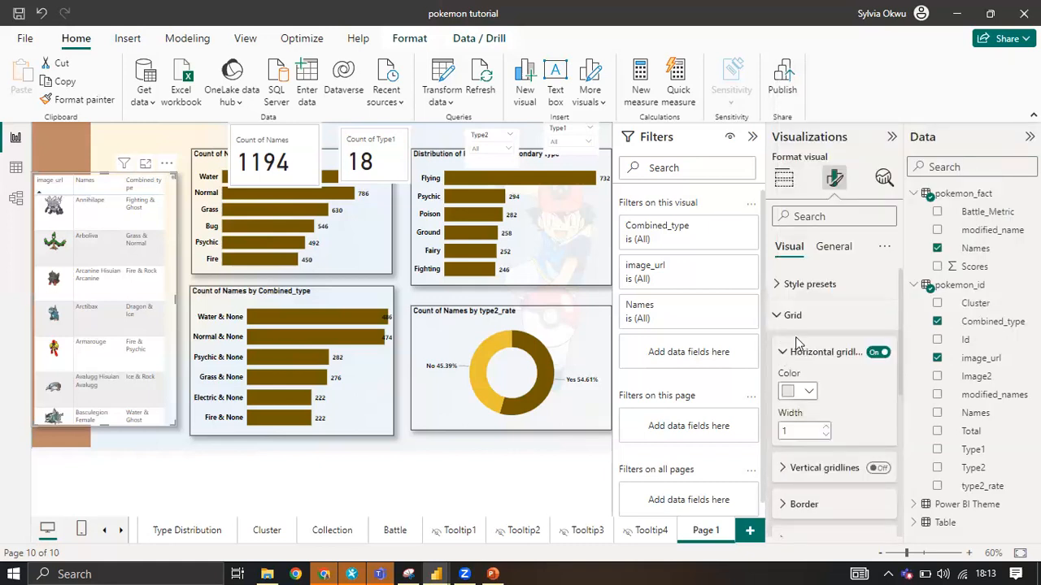
click(797, 346)
scroll(838, 446, down, 1)
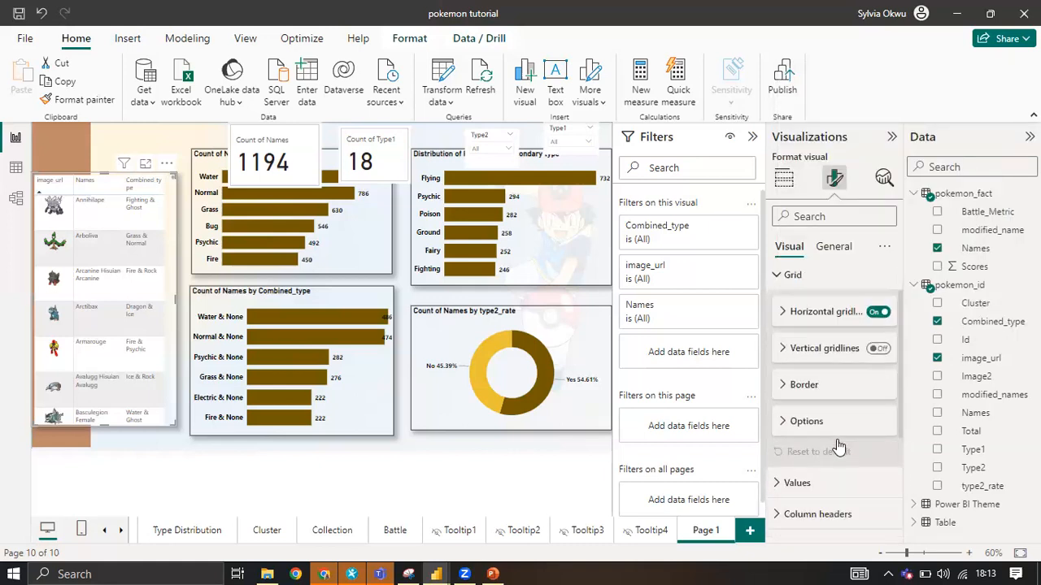
Look through the image table's cell element, specific column and style preset settings for control of the row backgrounds.
scroll(839, 447, down, 4)
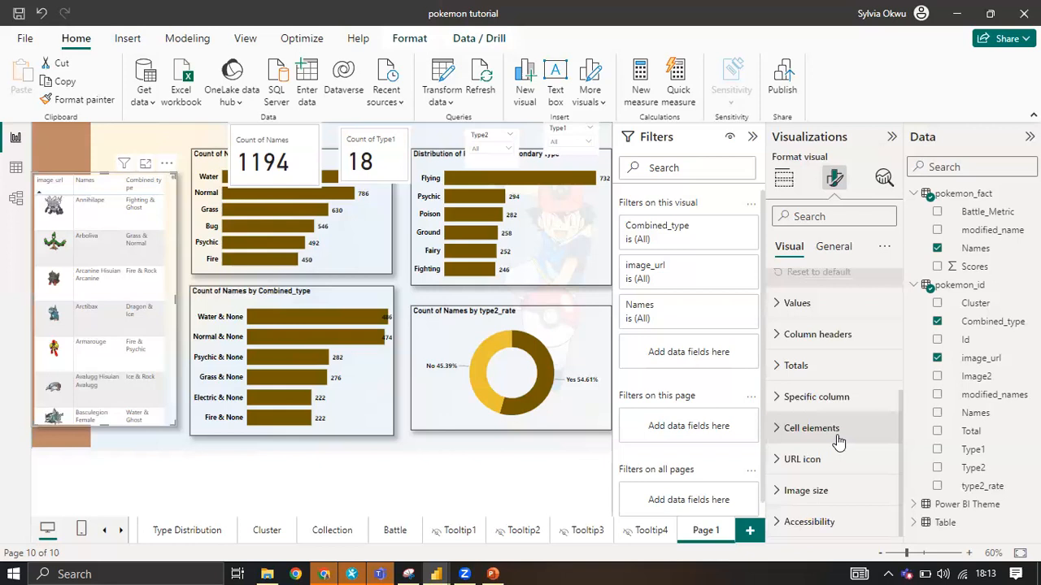
click(783, 429)
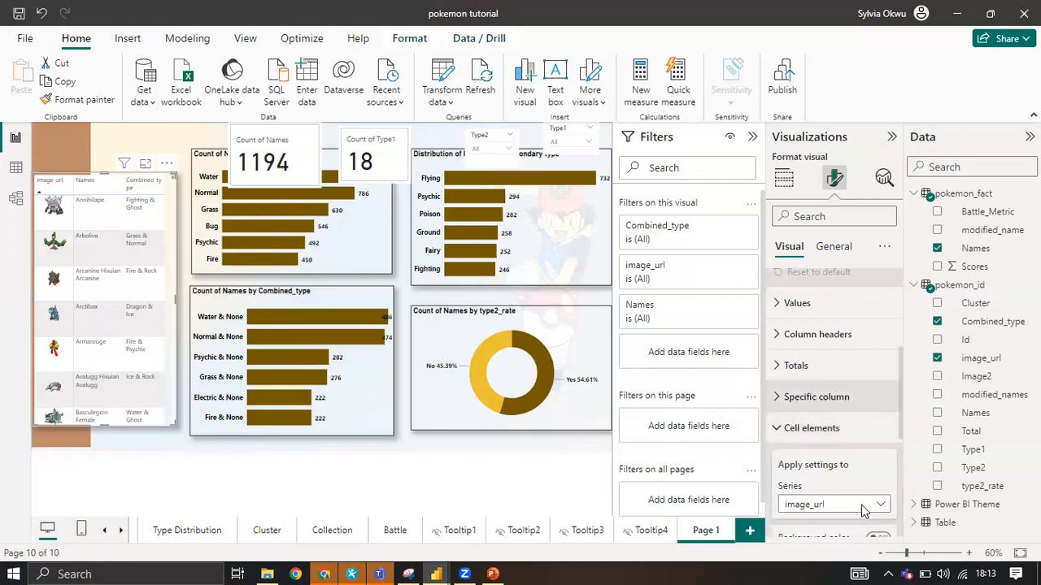
scroll(858, 496, down, 3)
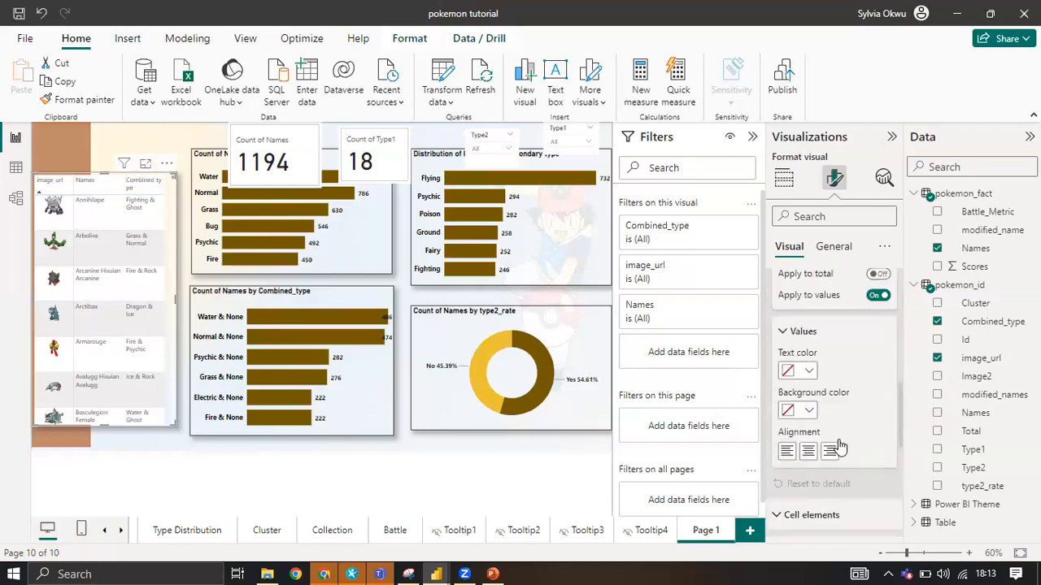
scroll(855, 393, down, 2)
scroll(855, 398, down, 3)
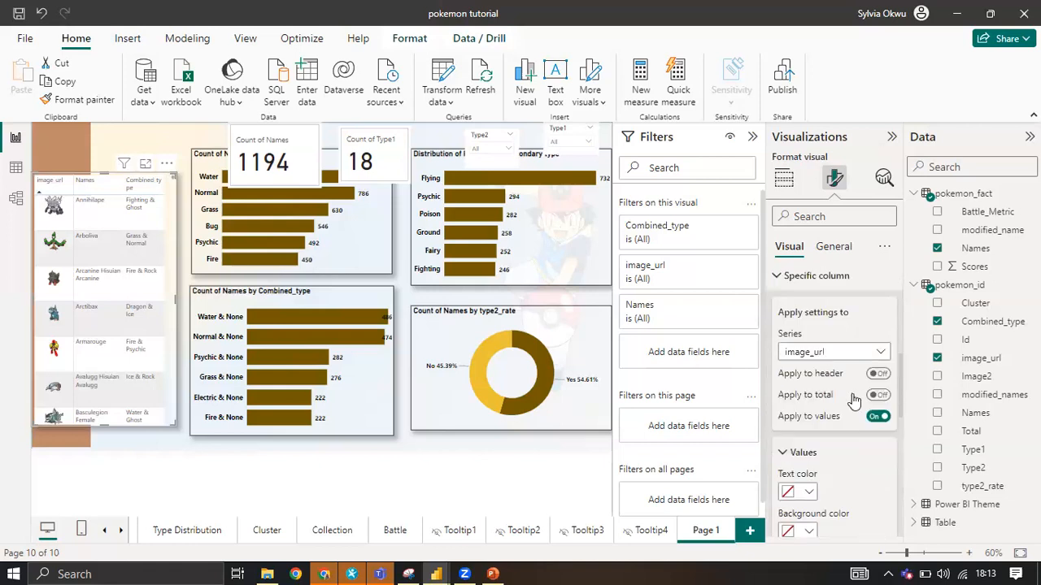
scroll(845, 398, up, 2)
scroll(797, 382, up, 2)
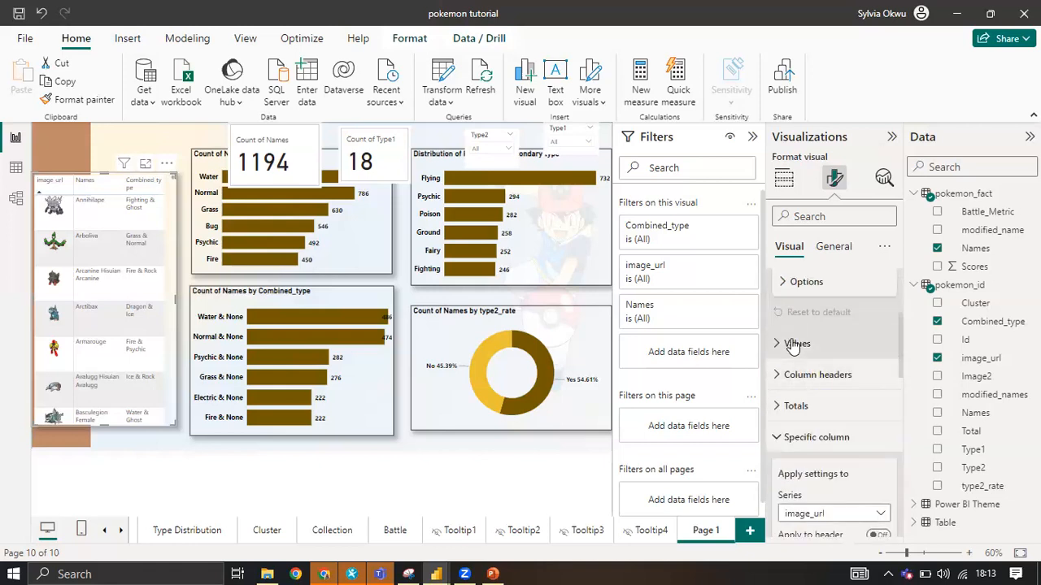
scroll(793, 355, up, 1)
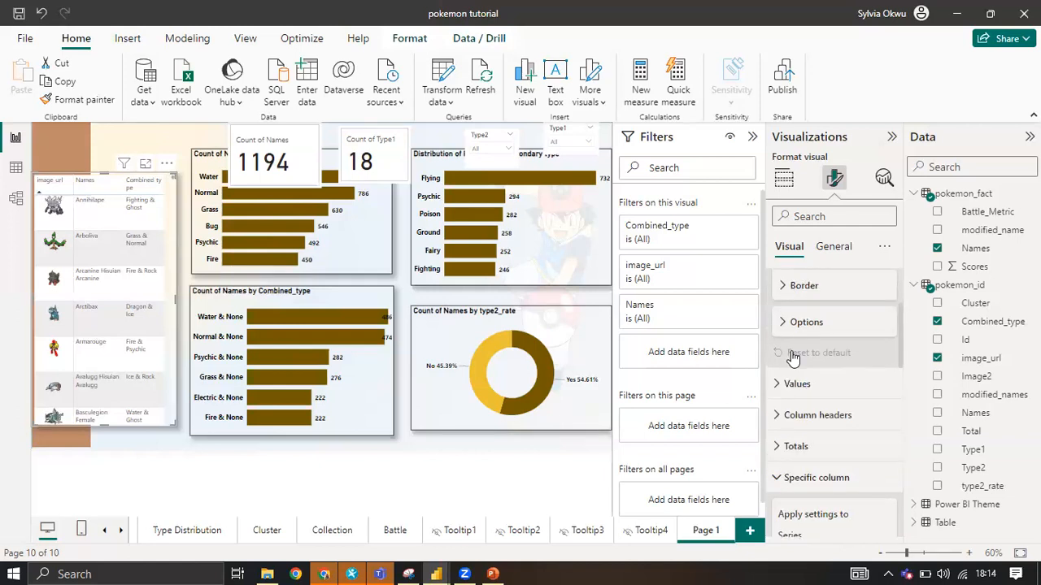
scroll(793, 358, up, 3)
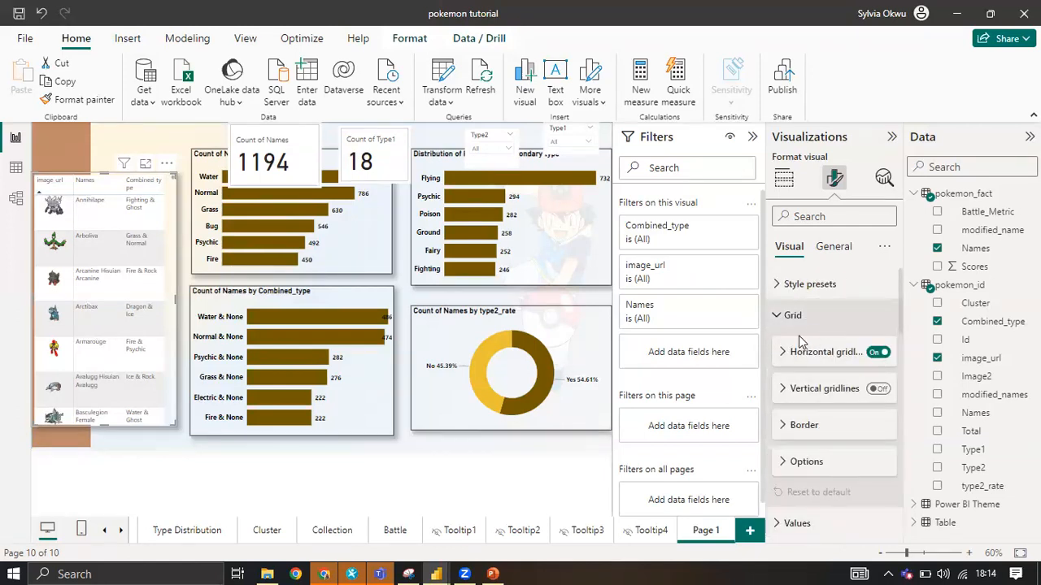
click(793, 315)
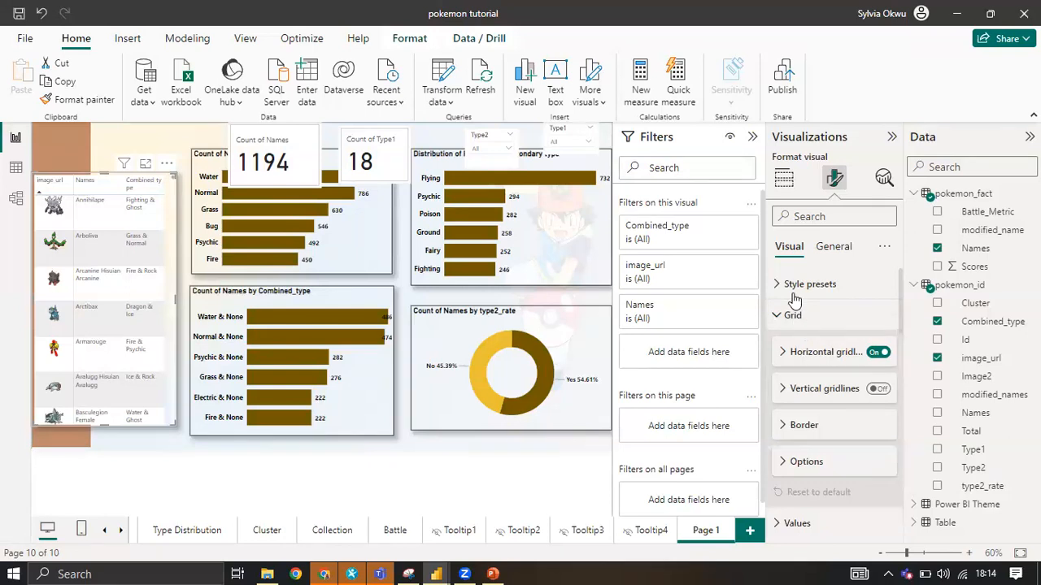
click(796, 289)
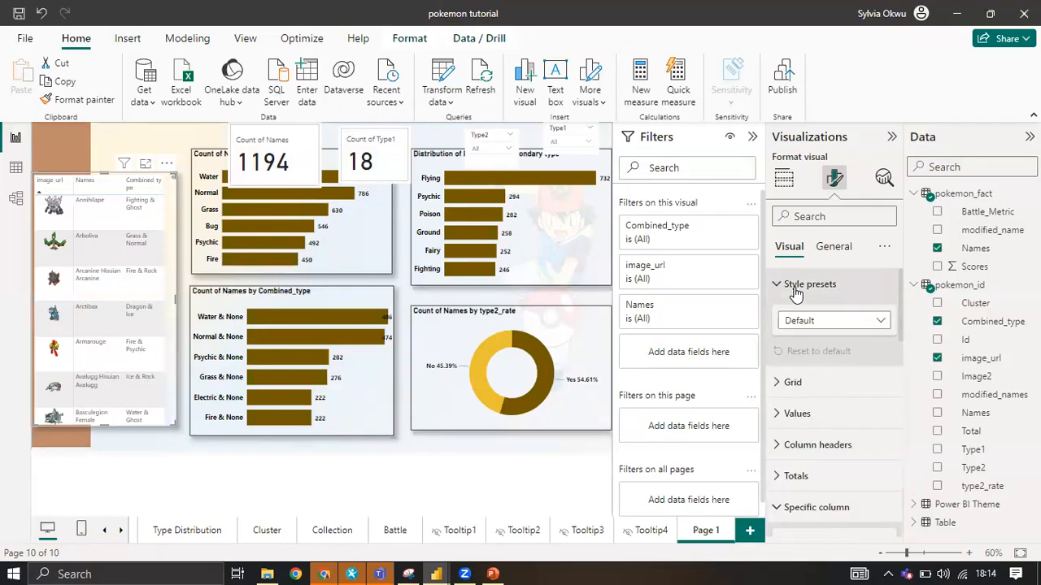
click(797, 289)
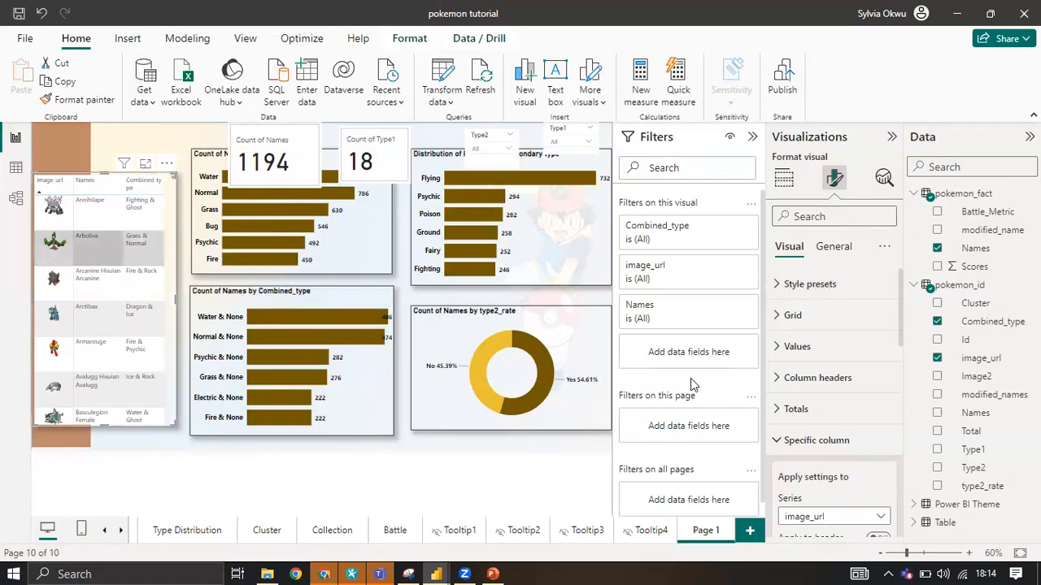
Review the background options for the image_url series under the table's specific column and cell element settings.
scroll(862, 366, down, 4)
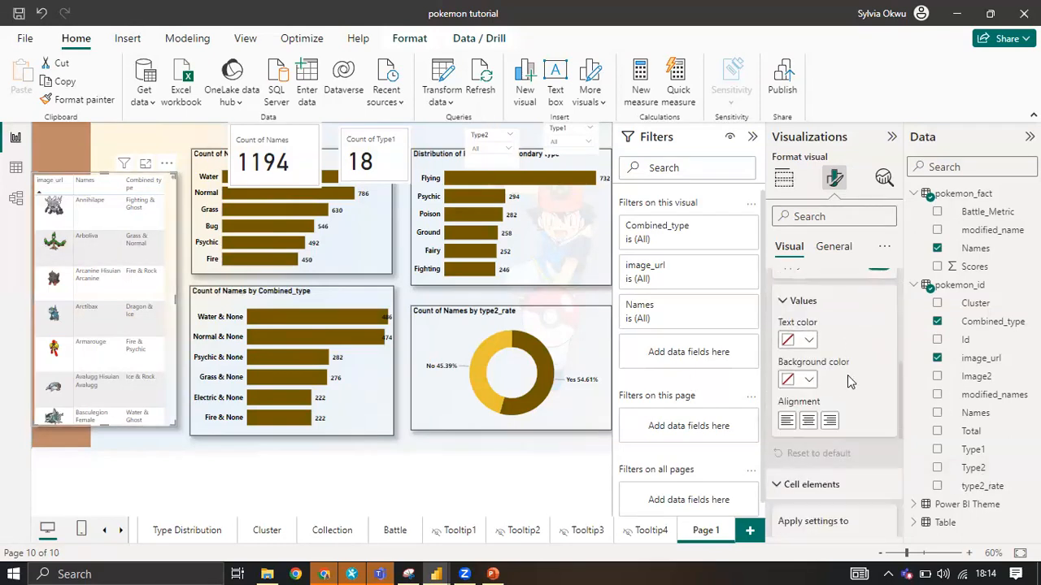
scroll(847, 375, down, 5)
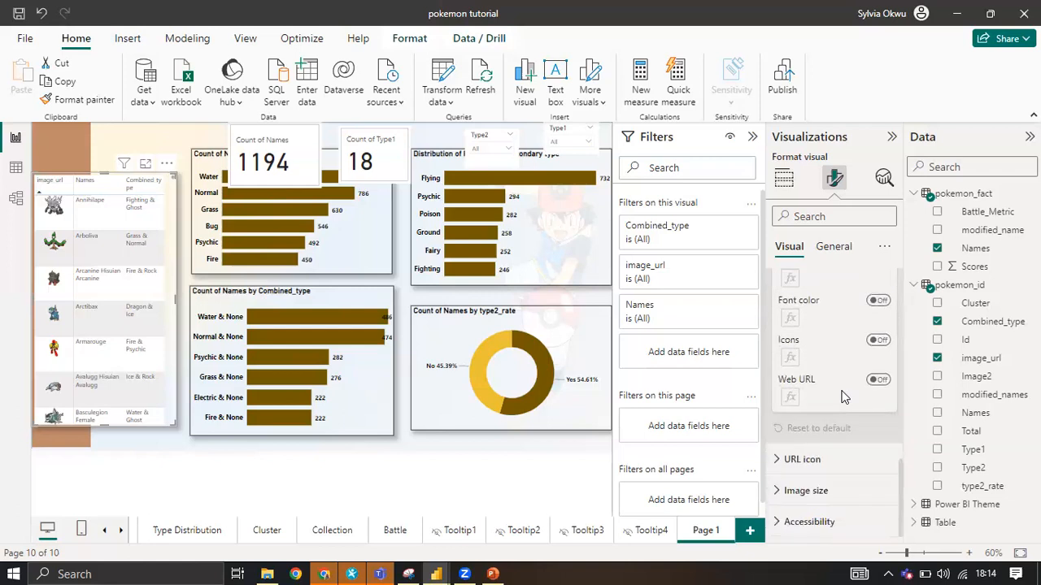
scroll(821, 406, up, 5)
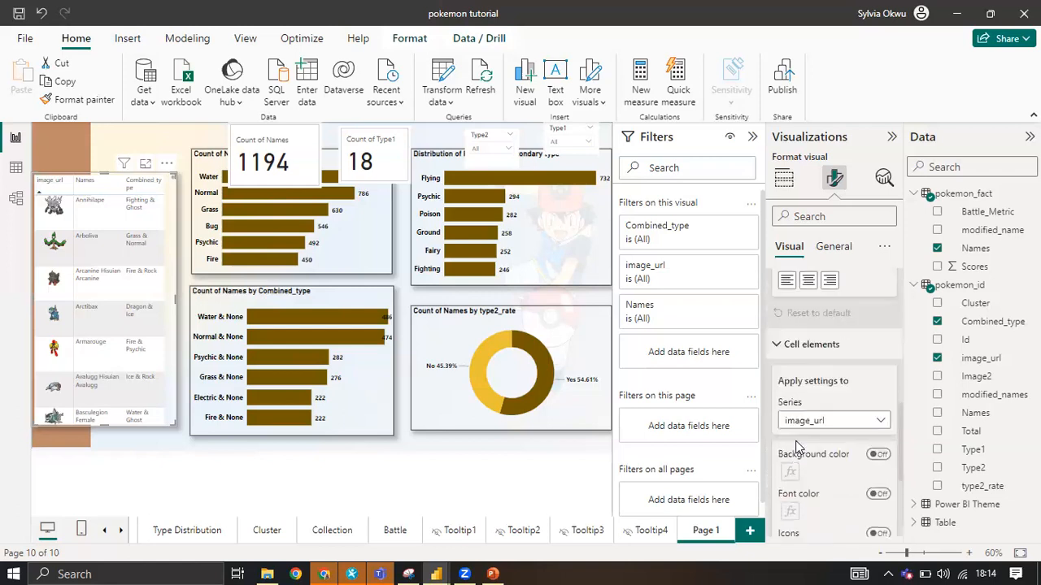
click(816, 396)
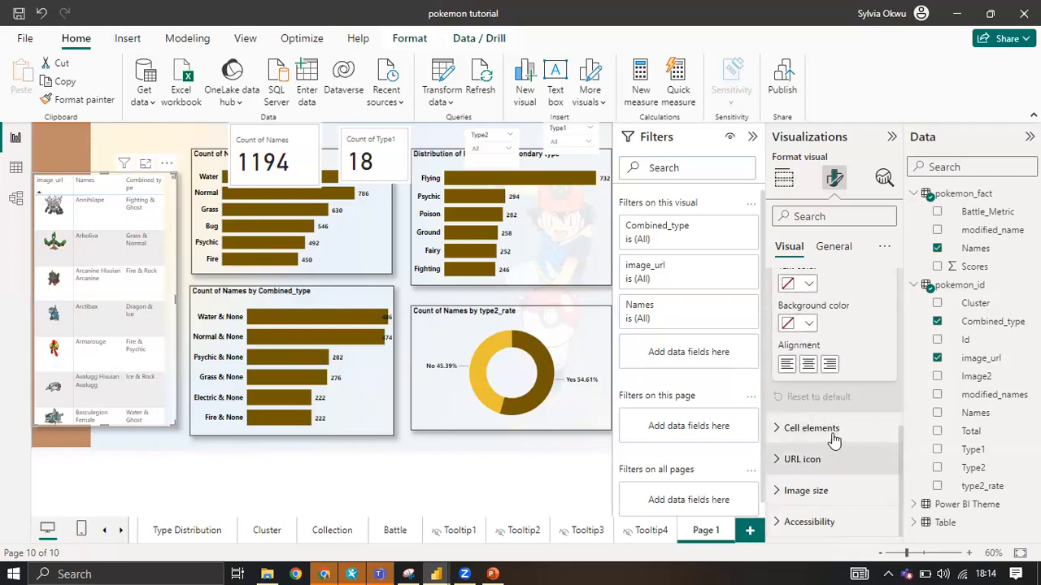
click(827, 428)
scroll(843, 467, down, 3)
scroll(846, 464, down, 3)
scroll(846, 459, up, 5)
scroll(845, 451, up, 2)
click(831, 390)
scroll(829, 393, up, 5)
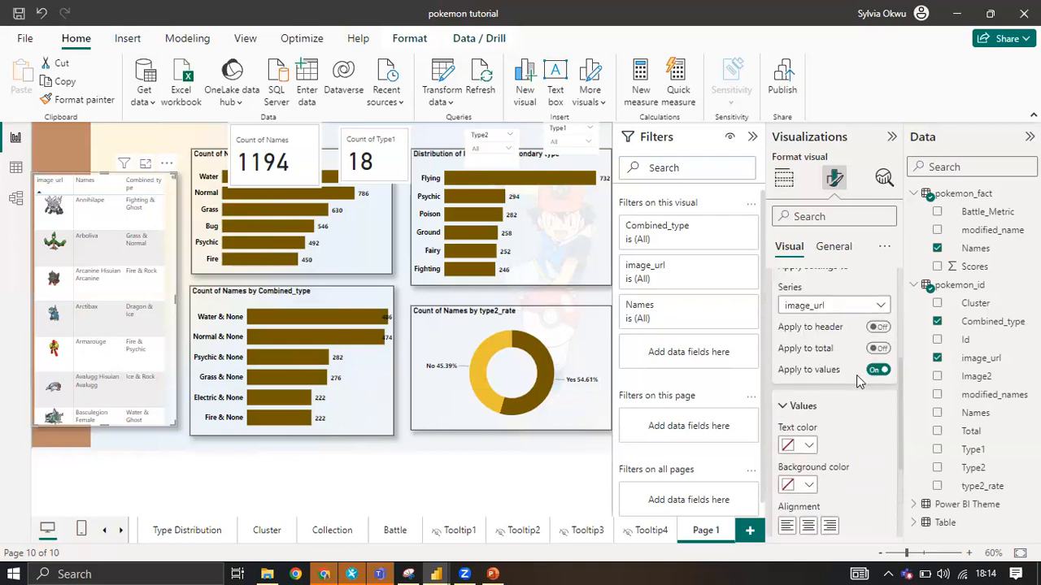
scroll(826, 391, up, 3)
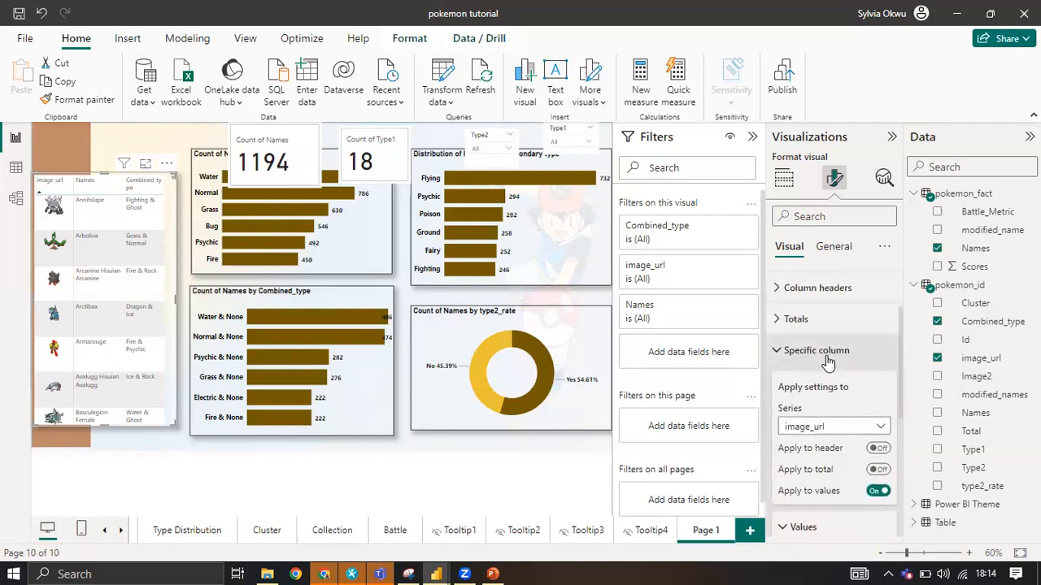
click(825, 348)
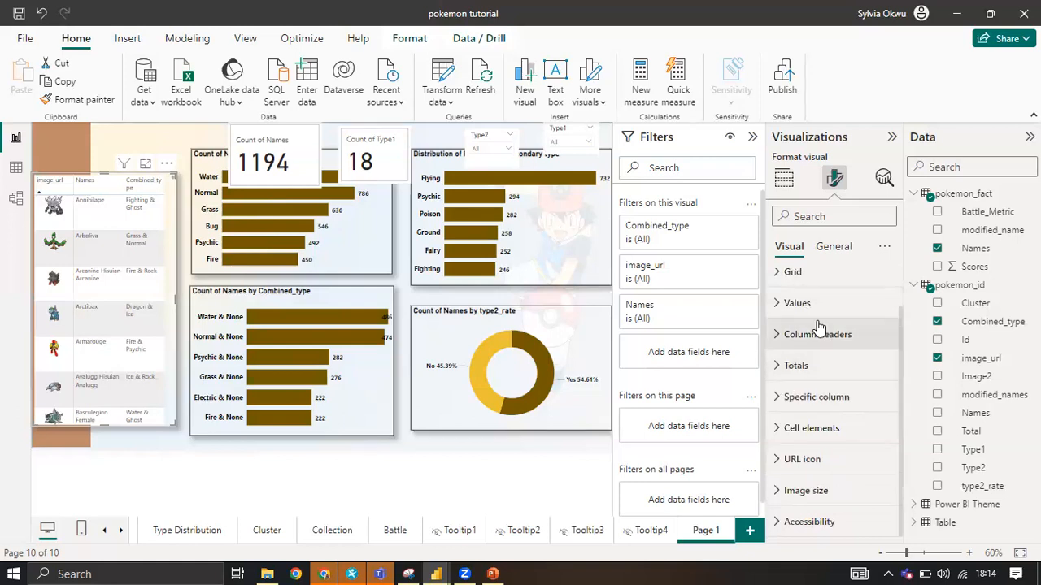
Check the text and background color options for the image table's values, including the alternate background color choices.
click(820, 306)
scroll(842, 449, down, 4)
scroll(842, 452, up, 3)
scroll(841, 452, down, 2)
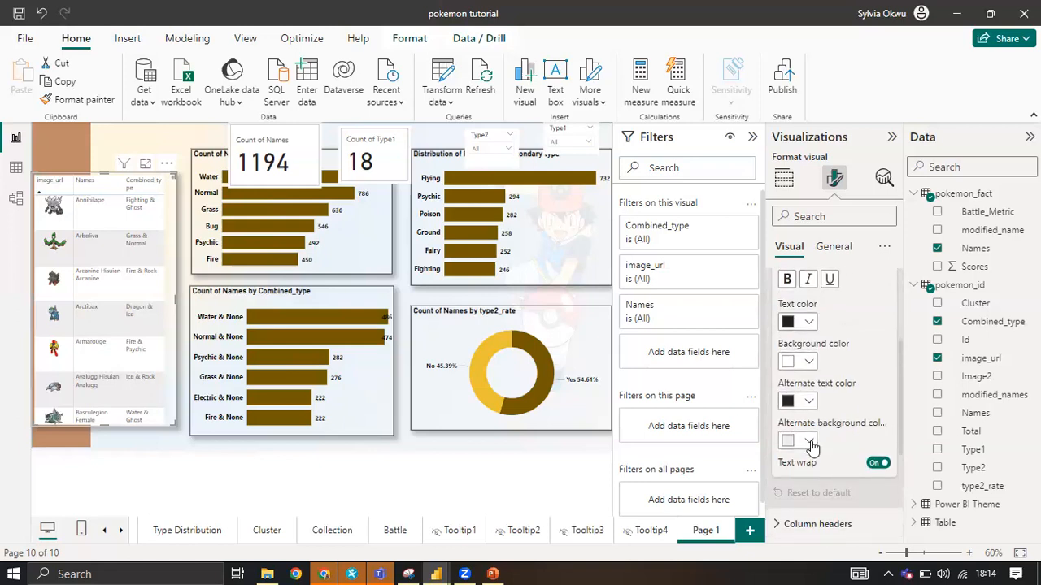
click(810, 441)
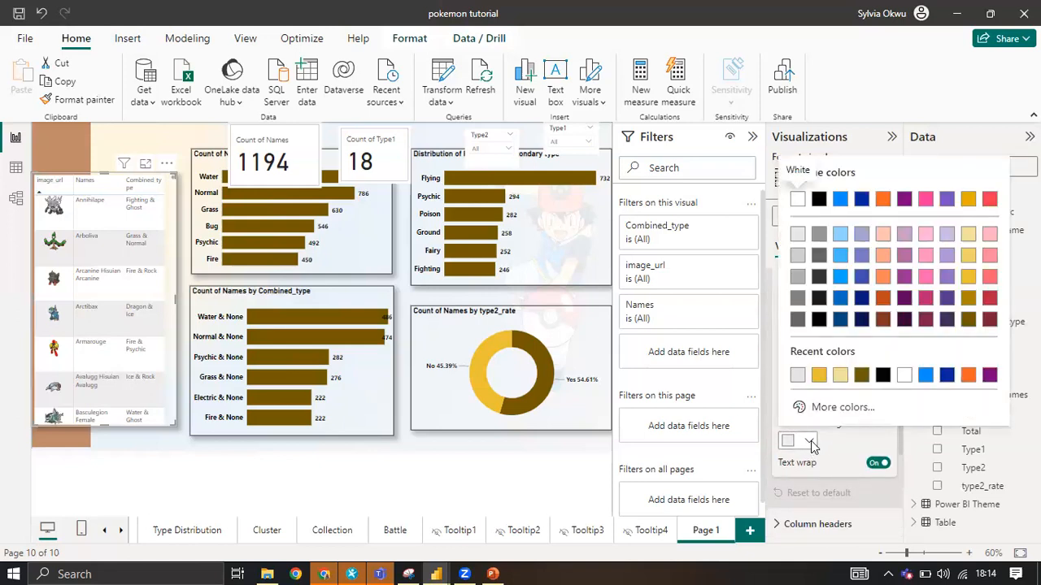
click(810, 442)
Set the image table's style preset to None.
scroll(824, 428, up, 5)
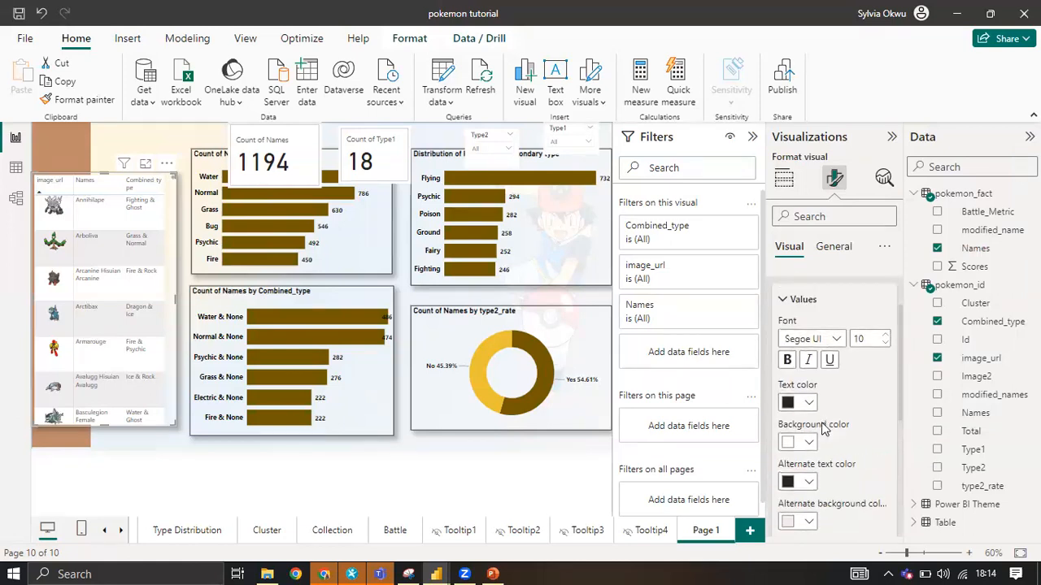
click(799, 379)
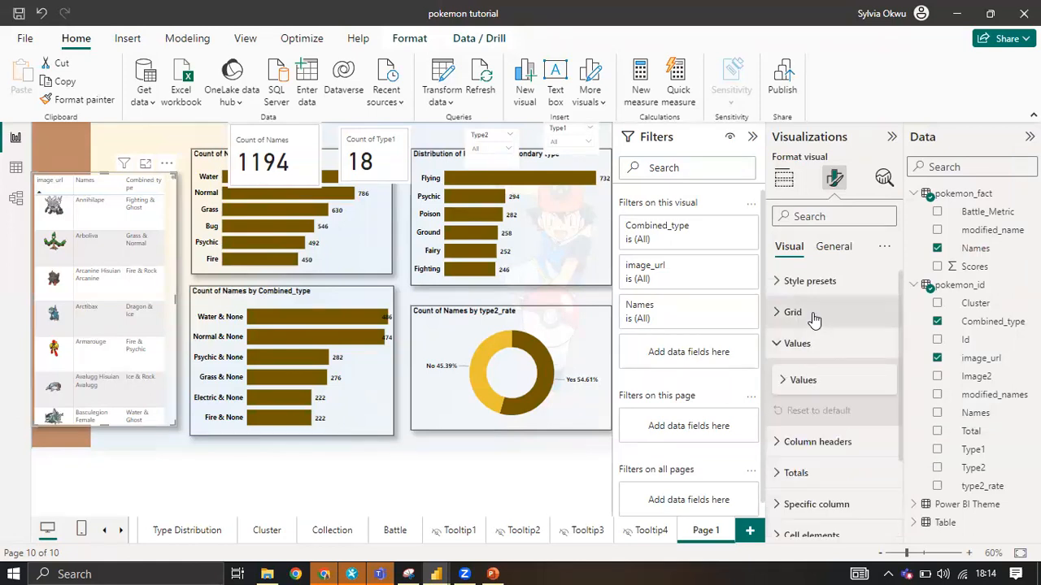
click(826, 281)
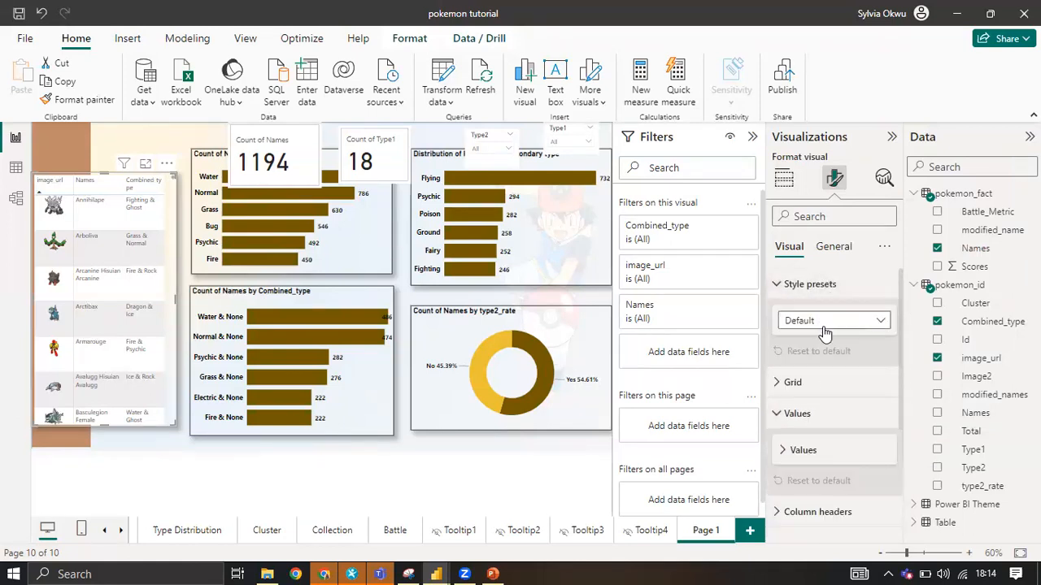
click(826, 320)
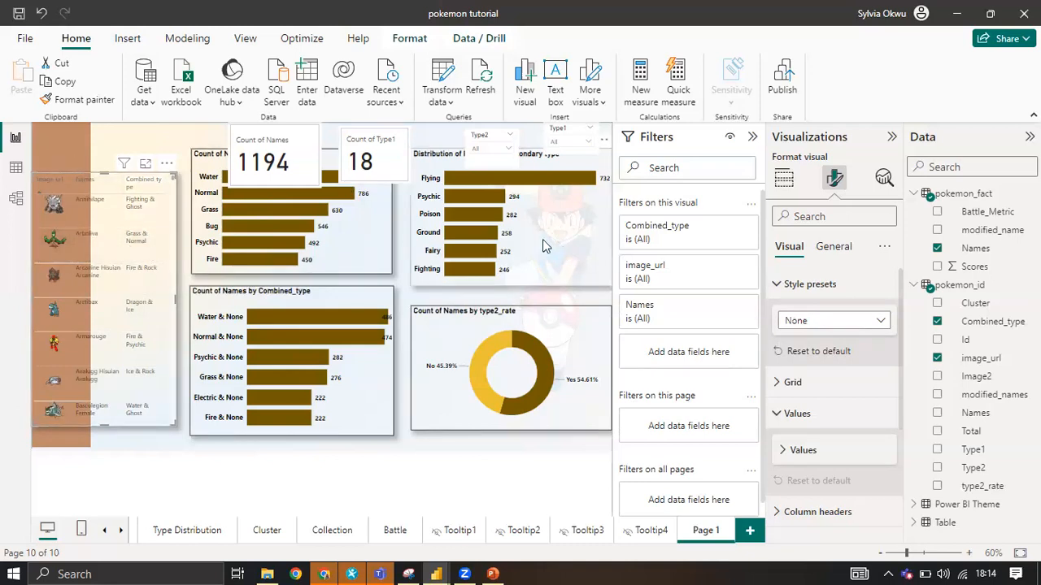
Turn off the general effects background of the Count of Names card.
click(476, 221)
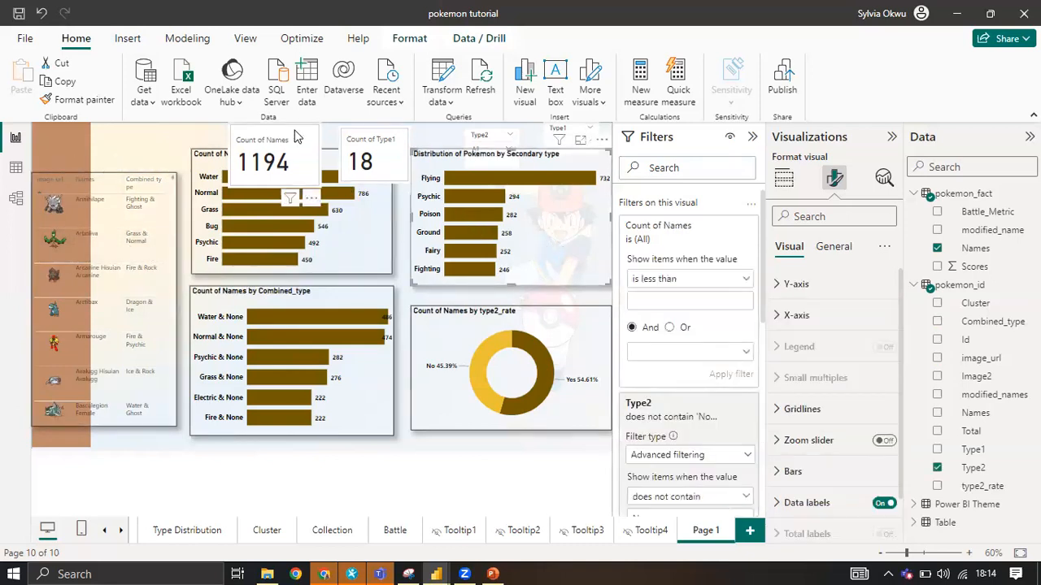
click(295, 137)
click(846, 248)
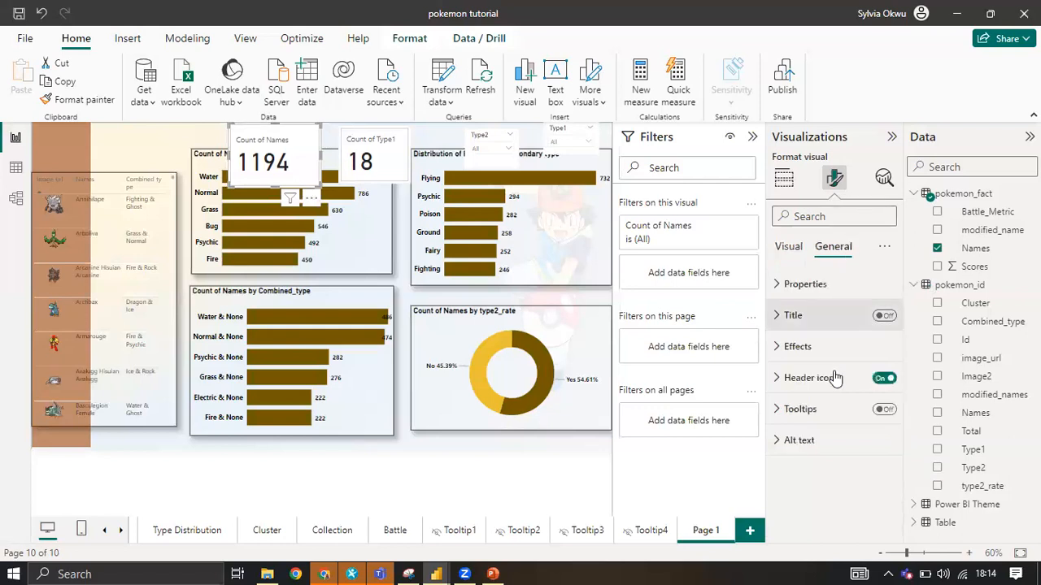
click(803, 347)
click(877, 383)
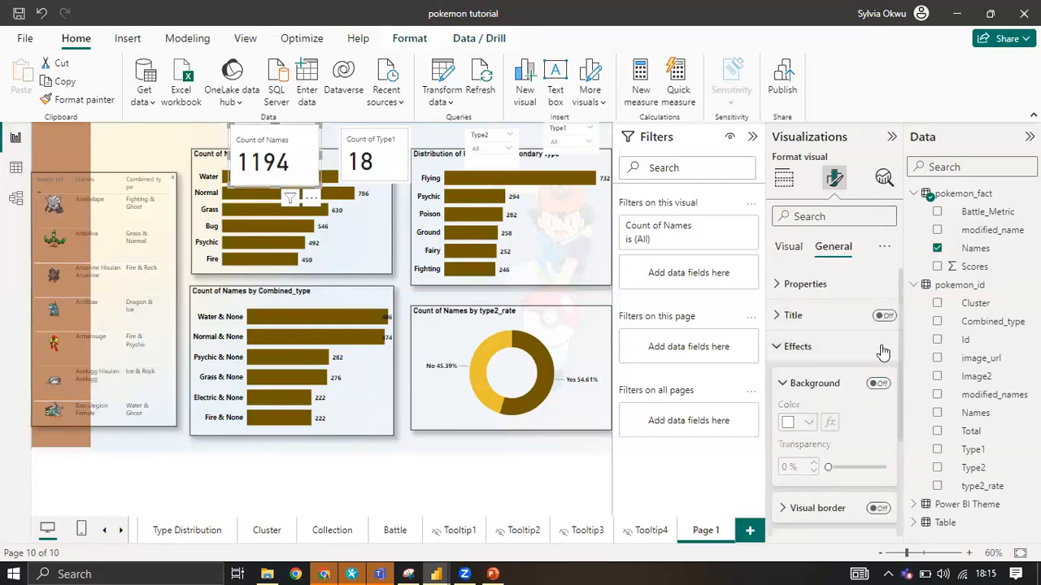
scroll(802, 344, down, 1)
Look through the Count of Names card's callout values and layout settings for an option controlling its white fill.
click(790, 247)
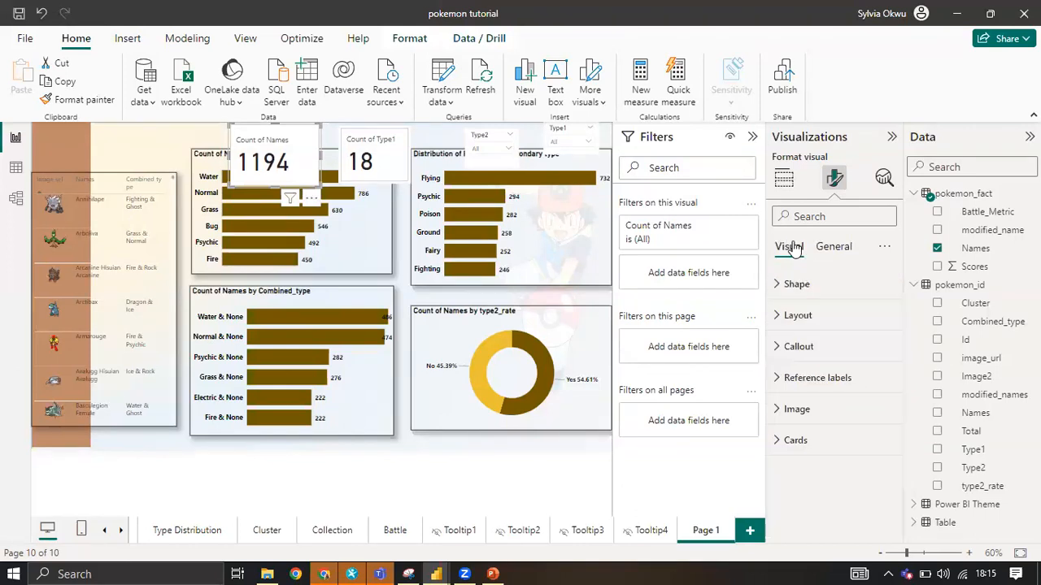
click(805, 349)
scroll(808, 401, down, 7)
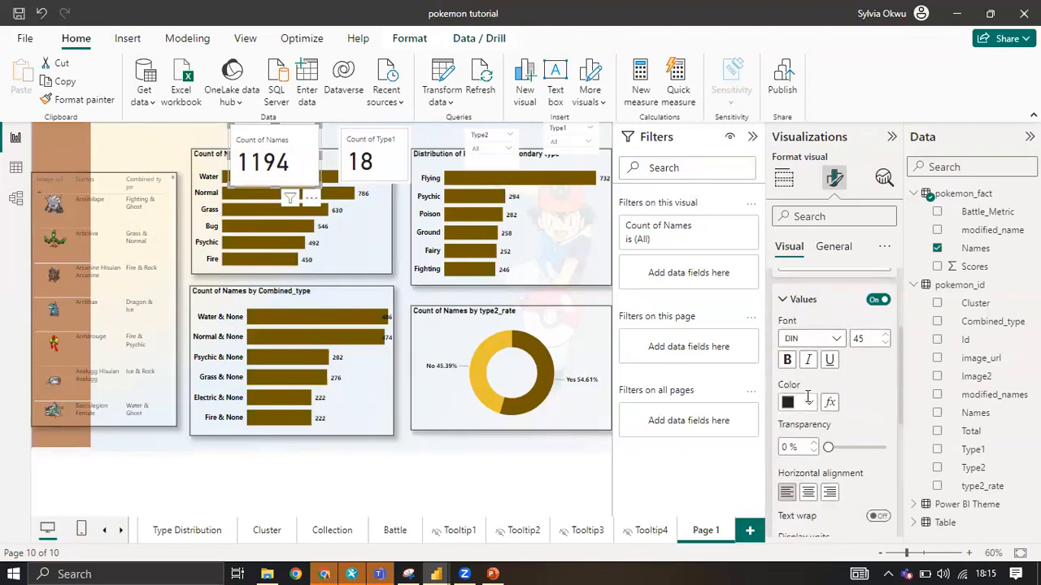
scroll(820, 417, up, 2)
scroll(820, 414, down, 3)
scroll(820, 412, up, 8)
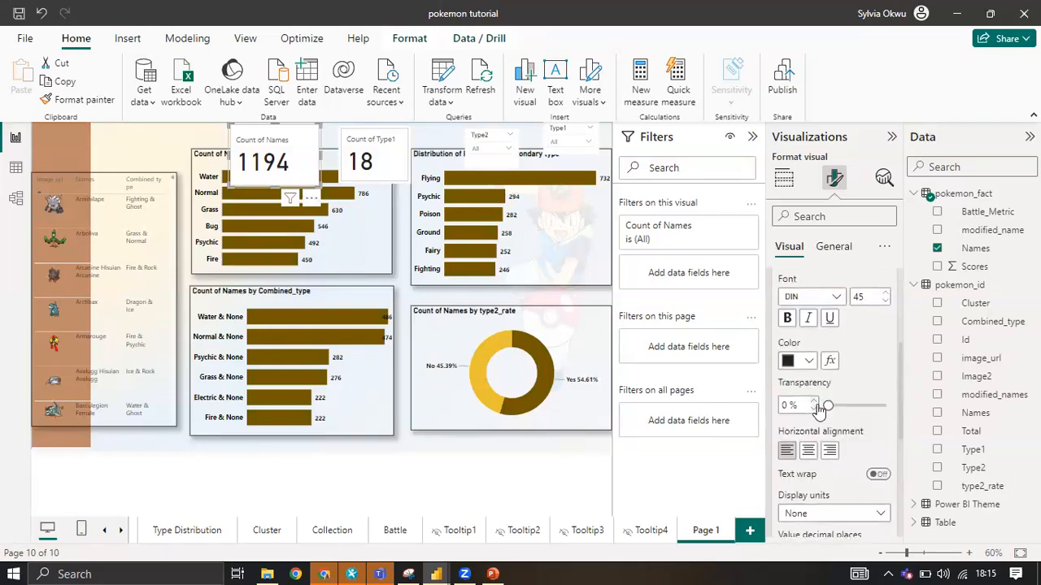
click(799, 347)
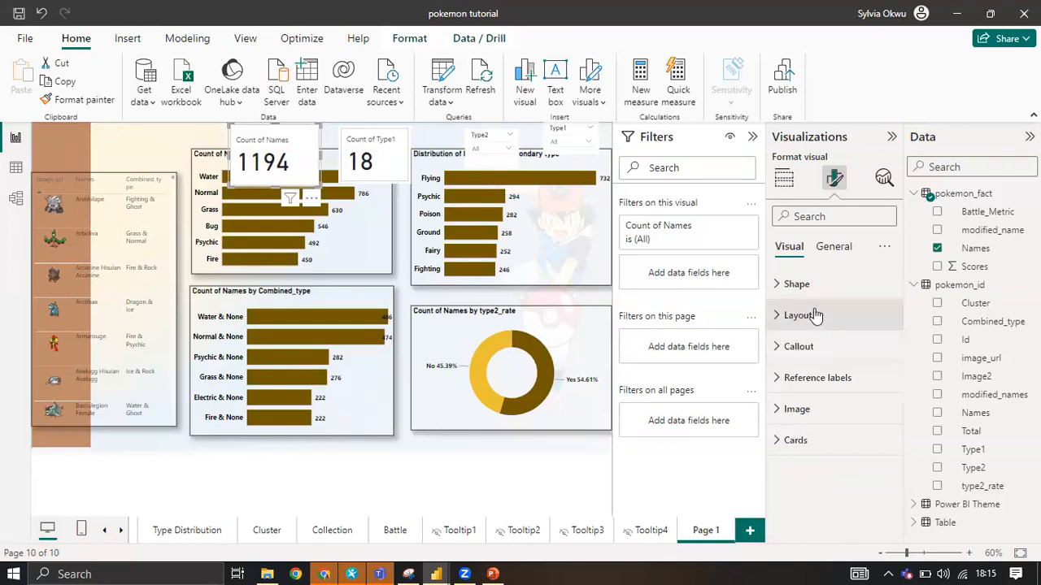
click(815, 315)
scroll(815, 358, down, 2)
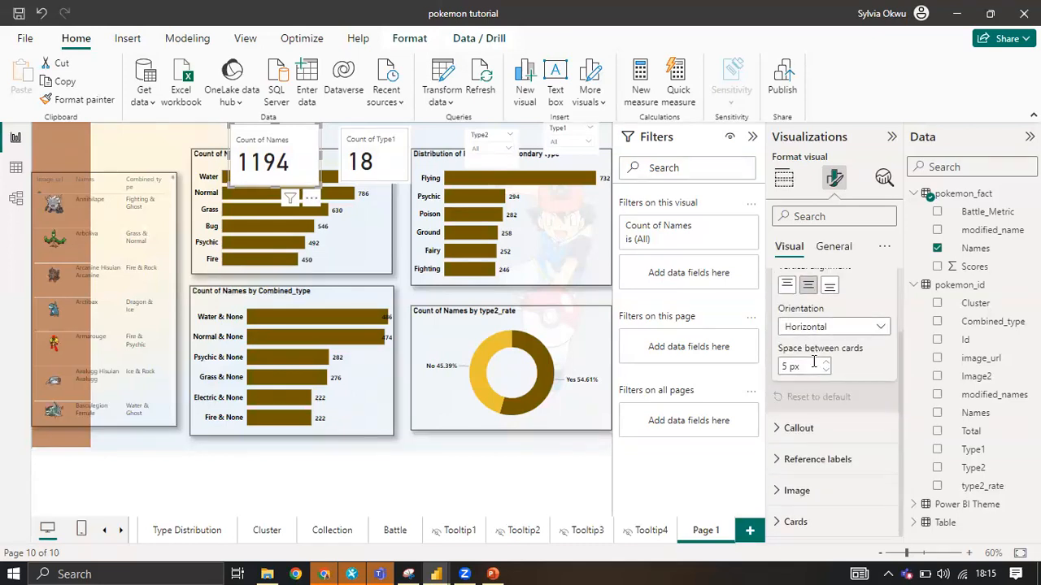
Turn off the fill in the Count of Names card's Cards settings.
click(793, 522)
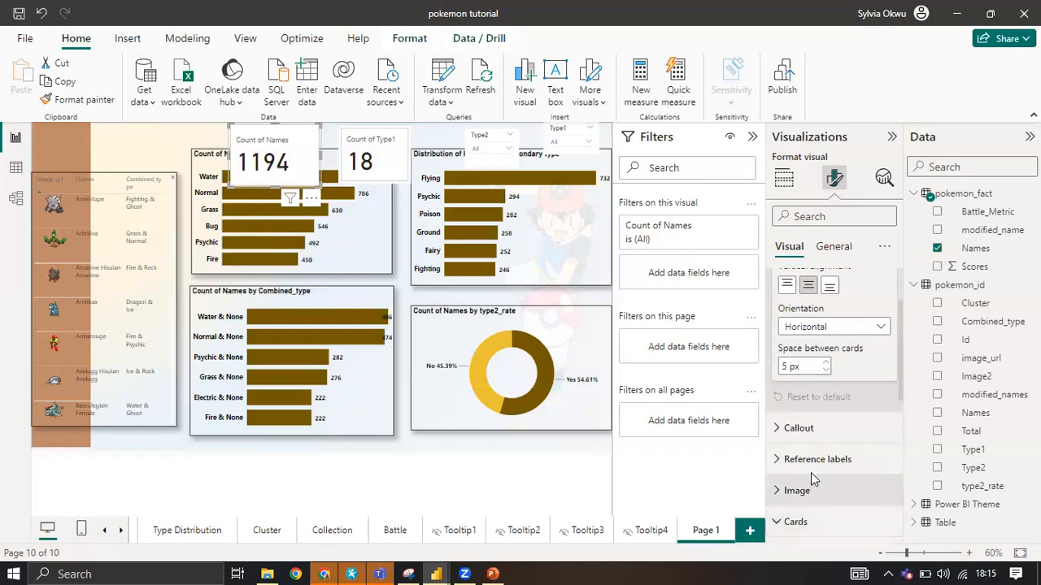
scroll(812, 455, down, 3)
scroll(812, 437, down, 3)
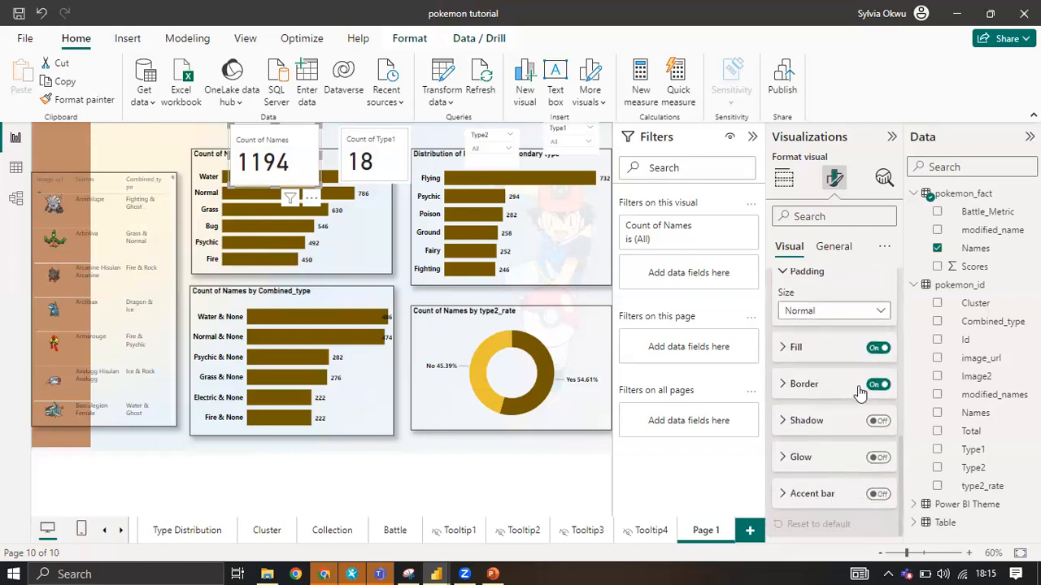
click(876, 348)
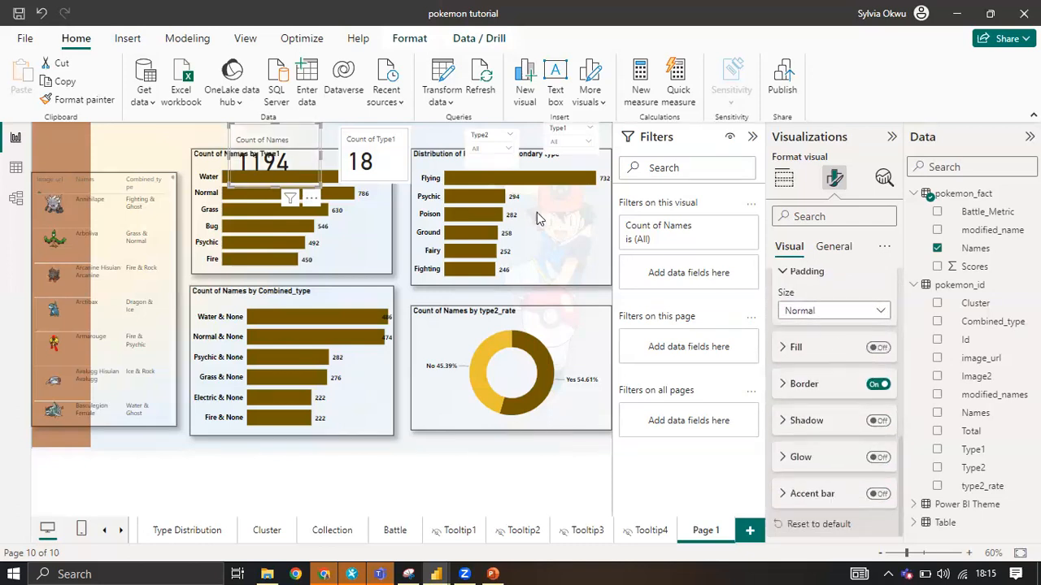
Copy the Count of Names card's formatting to the Count of Type1 card and the Type2 slicer.
click(85, 99)
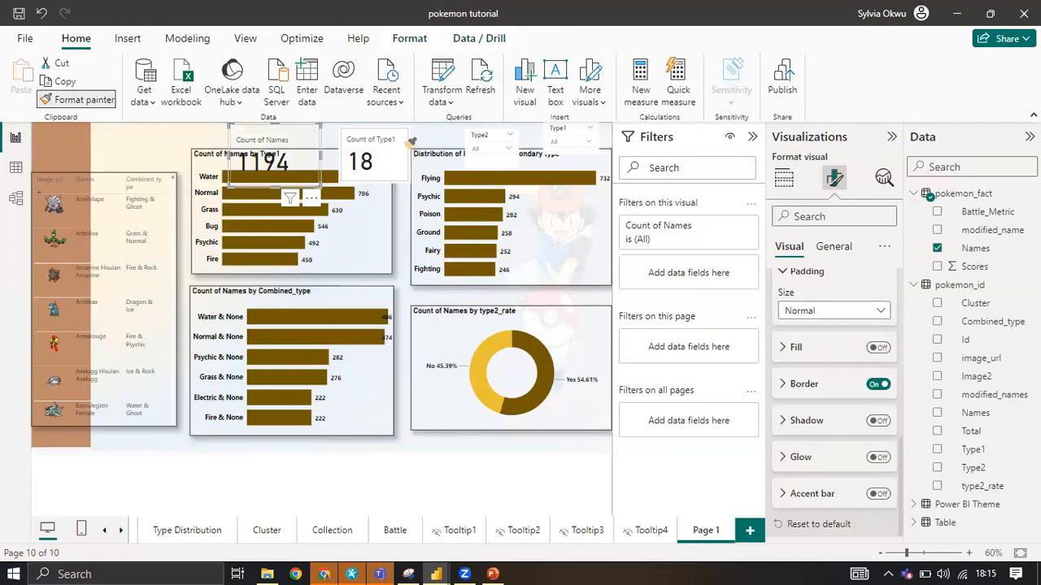
click(404, 144)
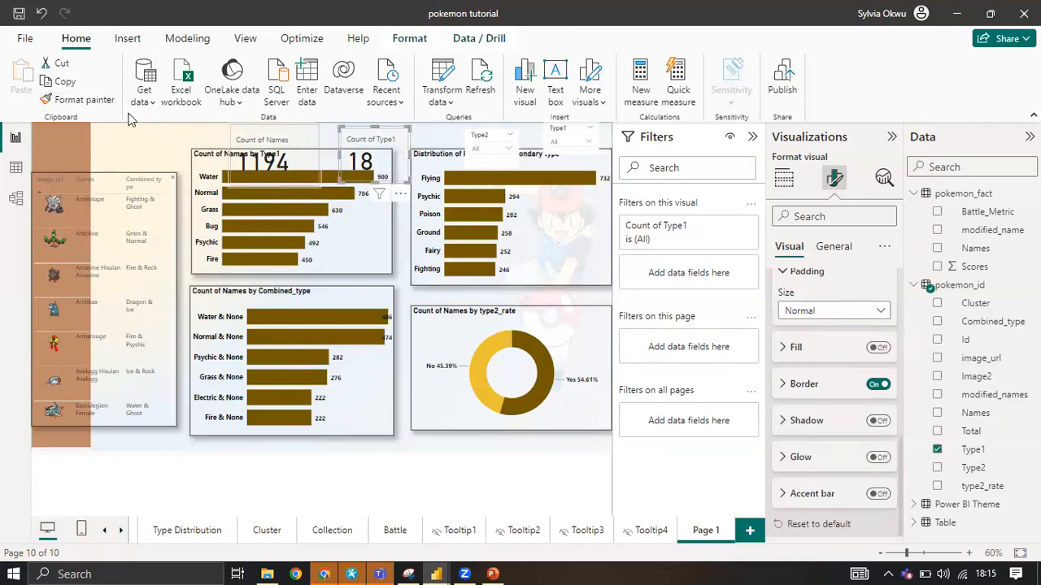
click(499, 154)
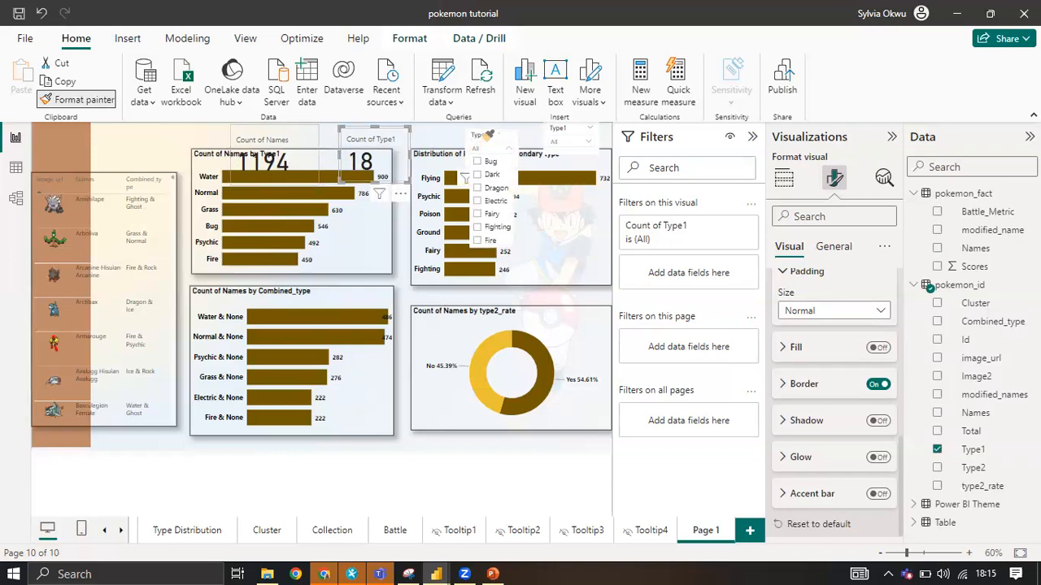
click(488, 135)
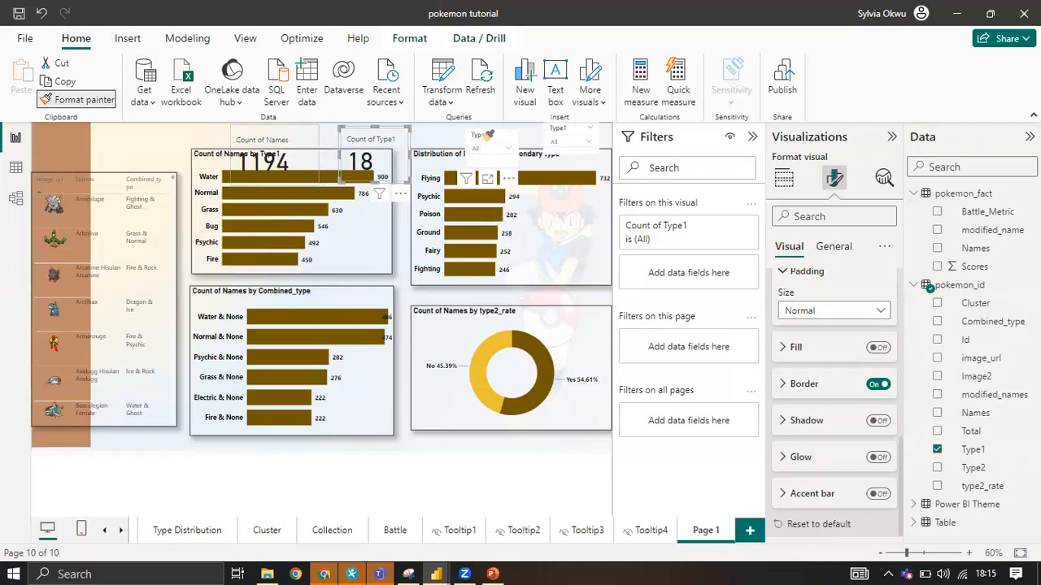
Copy the Type2 slicer's formatting to the Type1 slicer with the format painter.
click(98, 103)
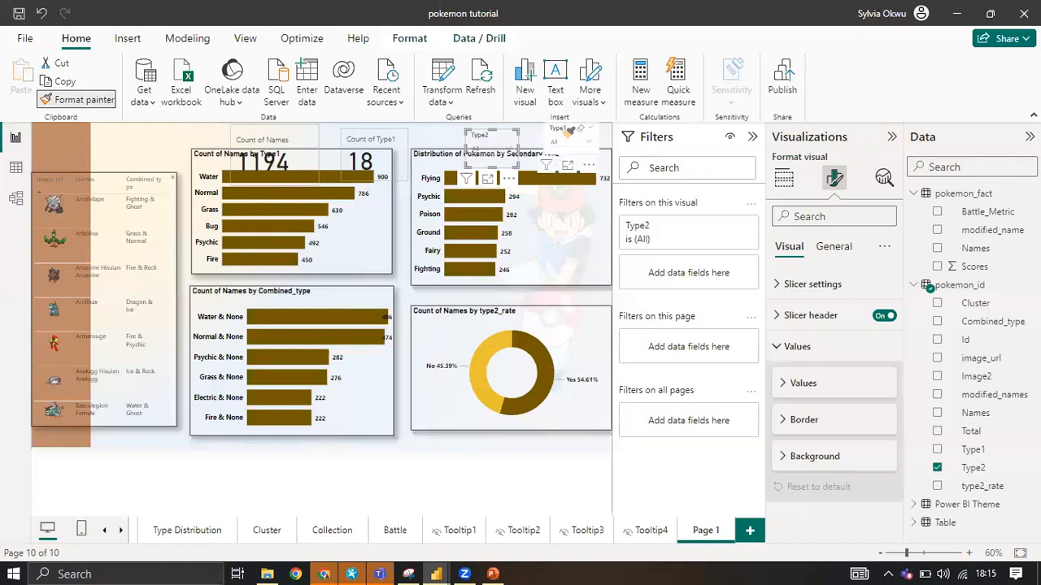
click(572, 131)
click(557, 266)
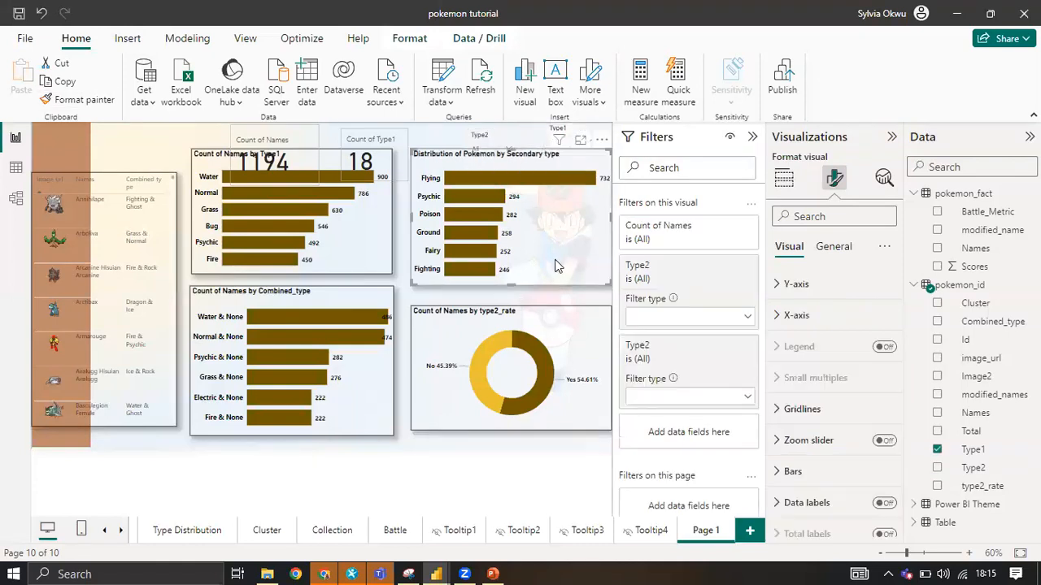
Resize the type2_rate donut chart by extending its top edge upward and narrowing it slightly.
click(518, 330)
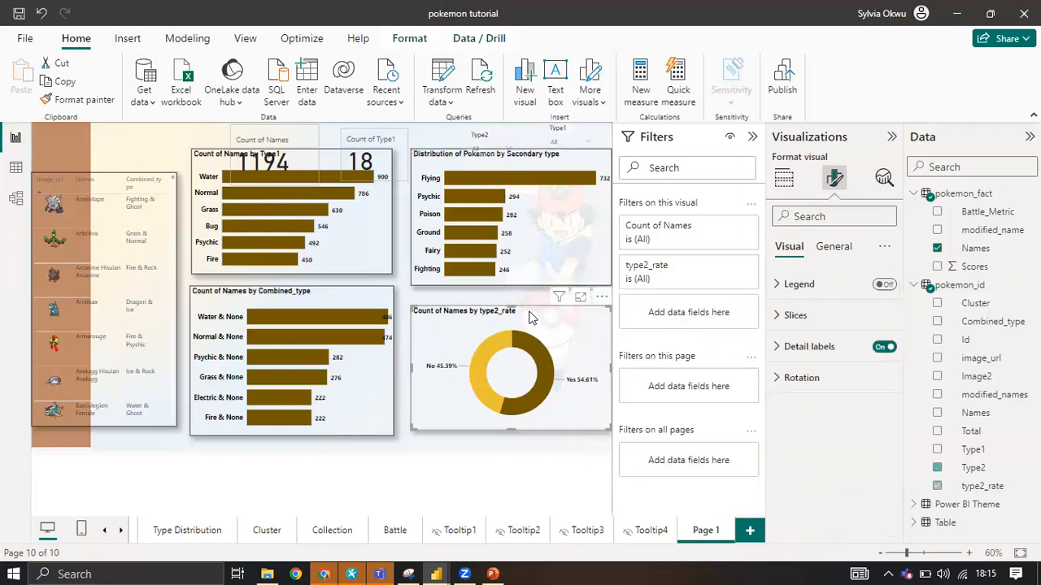
drag(511, 304, 510, 292)
drag(607, 368, 602, 367)
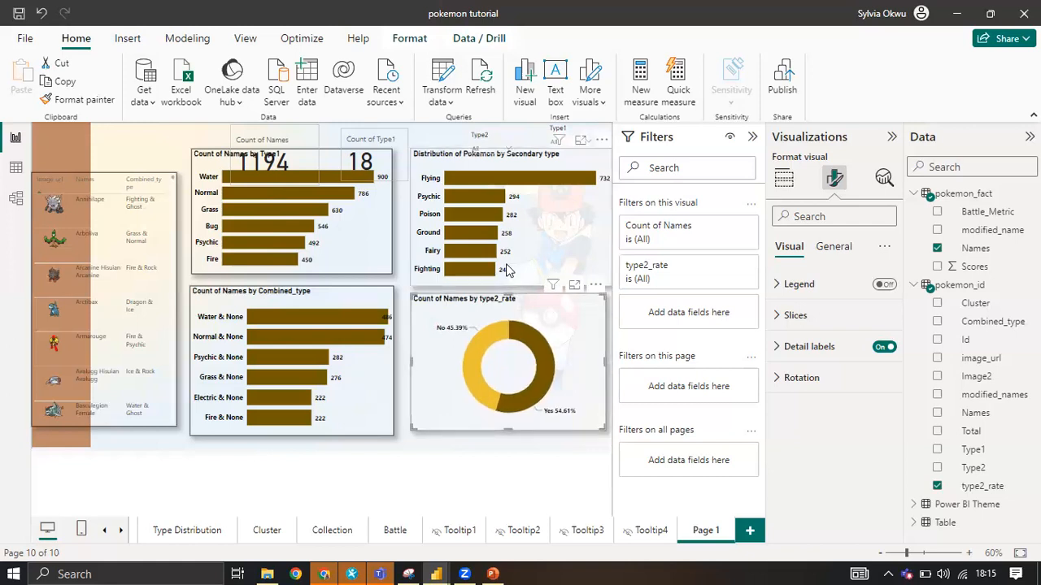
Lower the top edge of the secondary type bar chart slightly and match its width to the donut chart.
click(499, 281)
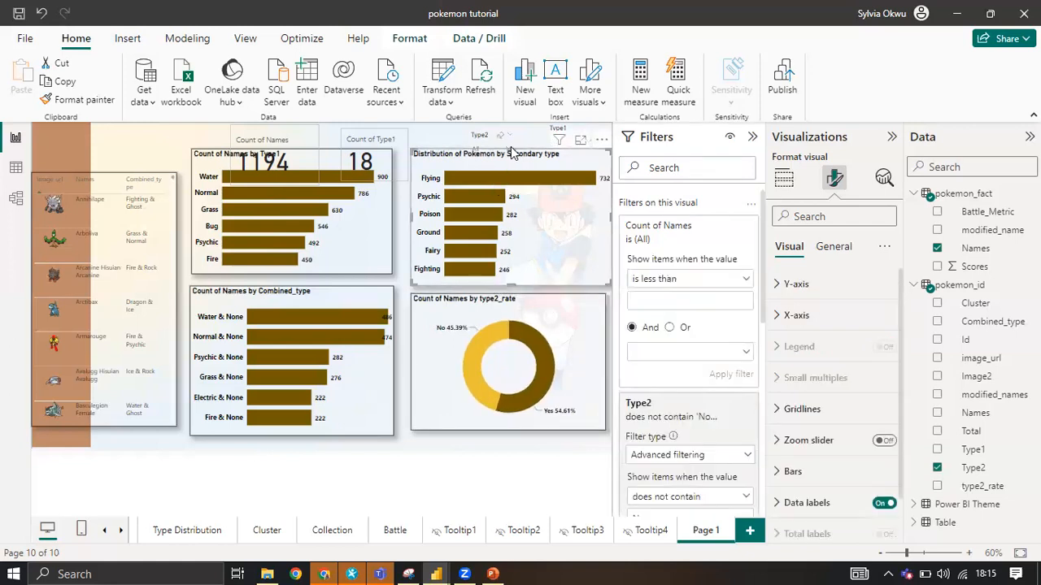
mouse_move(508, 154)
mouse_down()
mouse_move(502, 173)
mouse_move(503, 158)
mouse_up()
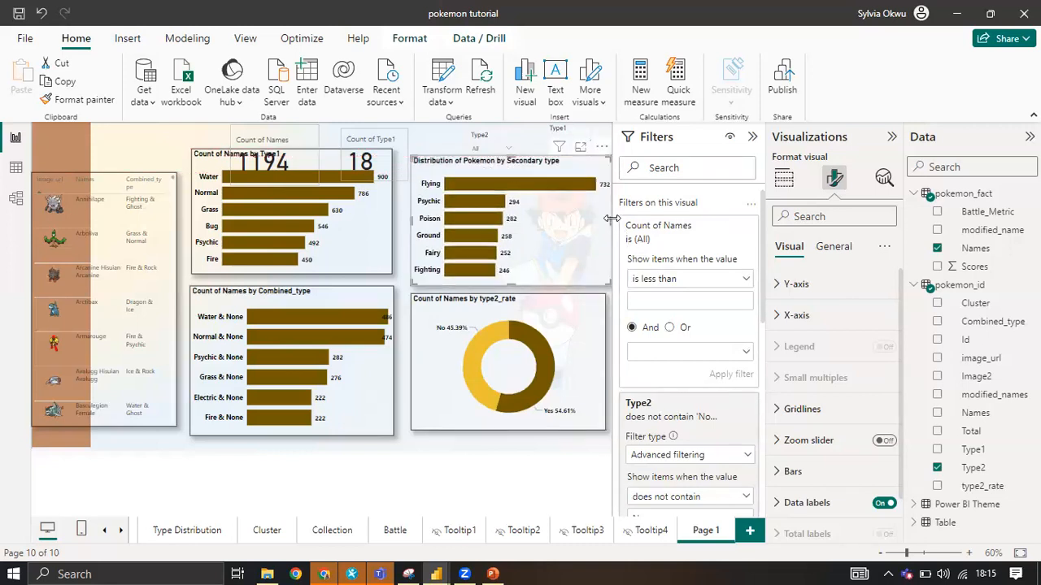
mouse_move(613, 219)
mouse_down()
mouse_move(603, 225)
mouse_move(615, 229)
mouse_up()
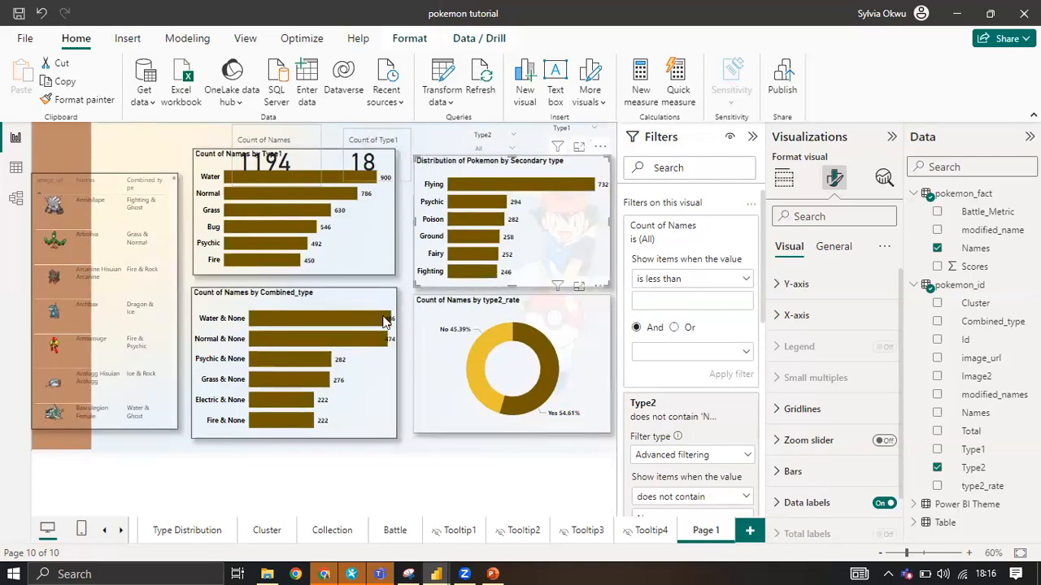
Shorten the Count of Names by Combined_type chart, aligning its top edge with the donut chart and its bottom edge with the image table.
click(264, 319)
drag(295, 290, 298, 298)
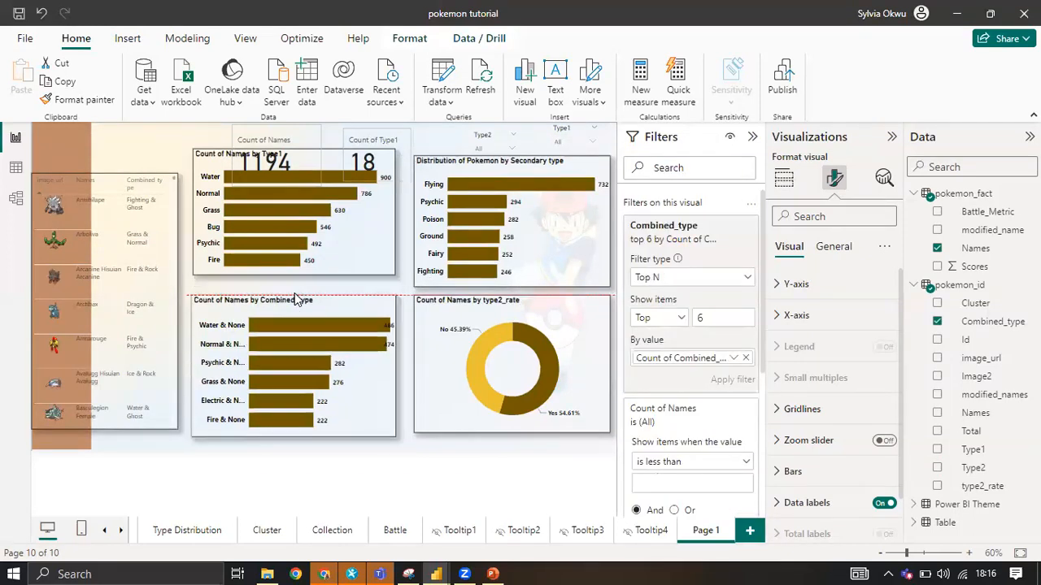
drag(295, 437, 299, 429)
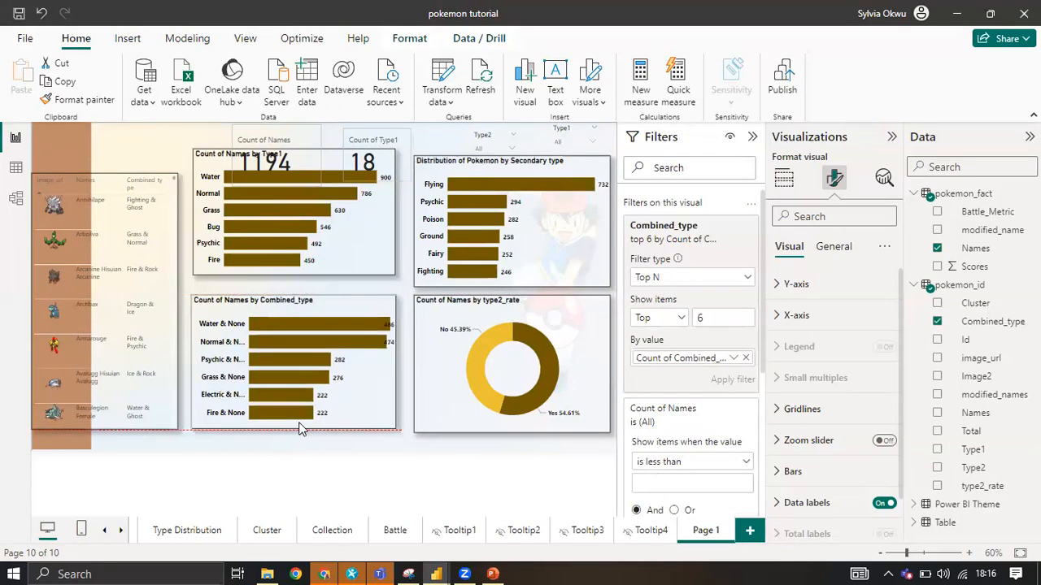
Align the donut chart's bottom edge with the Combined_type chart and move the Combined_type chart closer to the donut.
click(434, 384)
drag(509, 428, 509, 424)
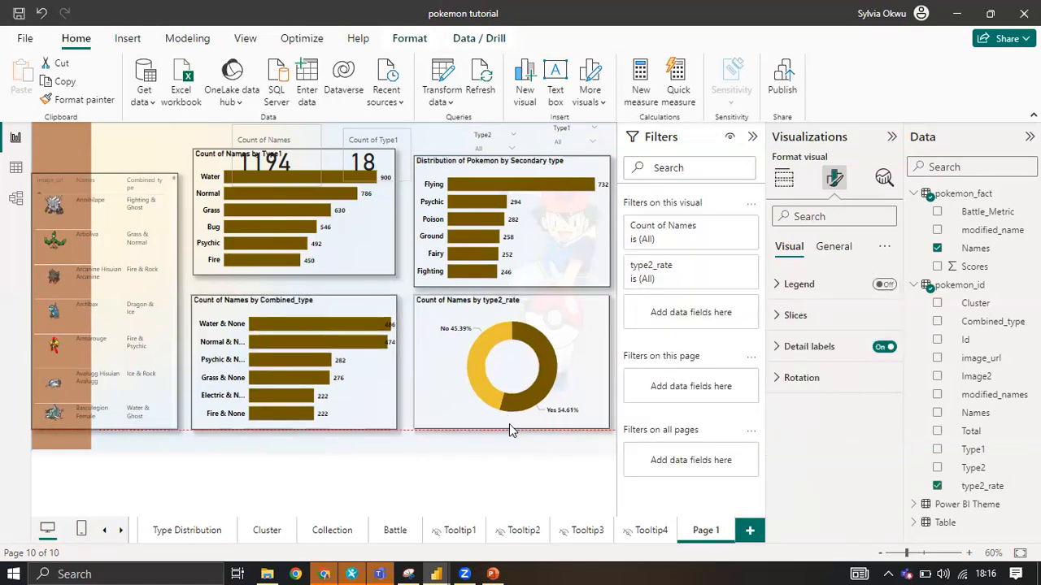
drag(249, 315, 261, 311)
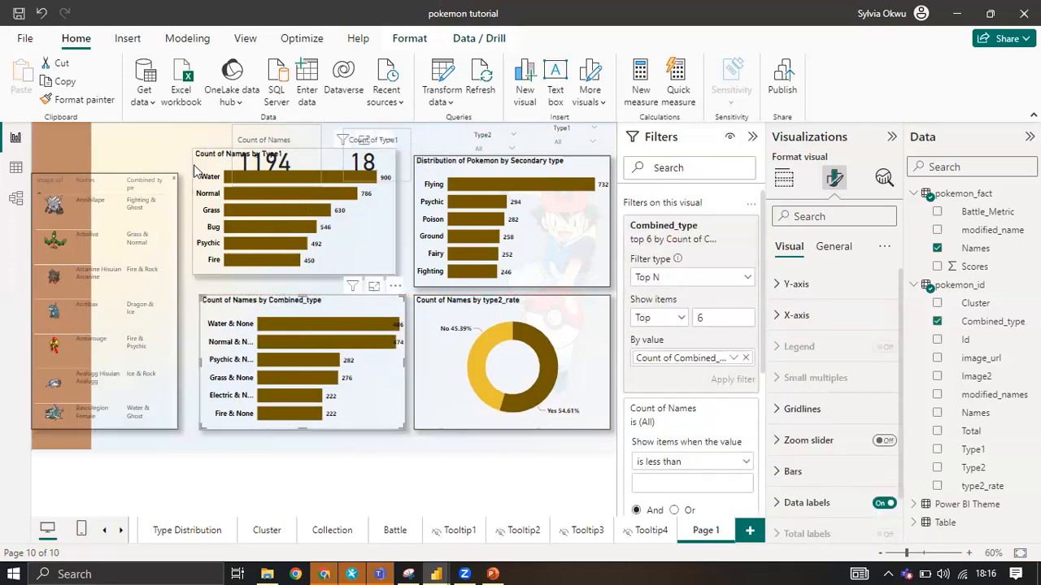
Resize the Count of Names by Type1 chart to match the secondary type chart's height and the Combined_type chart's width.
click(293, 156)
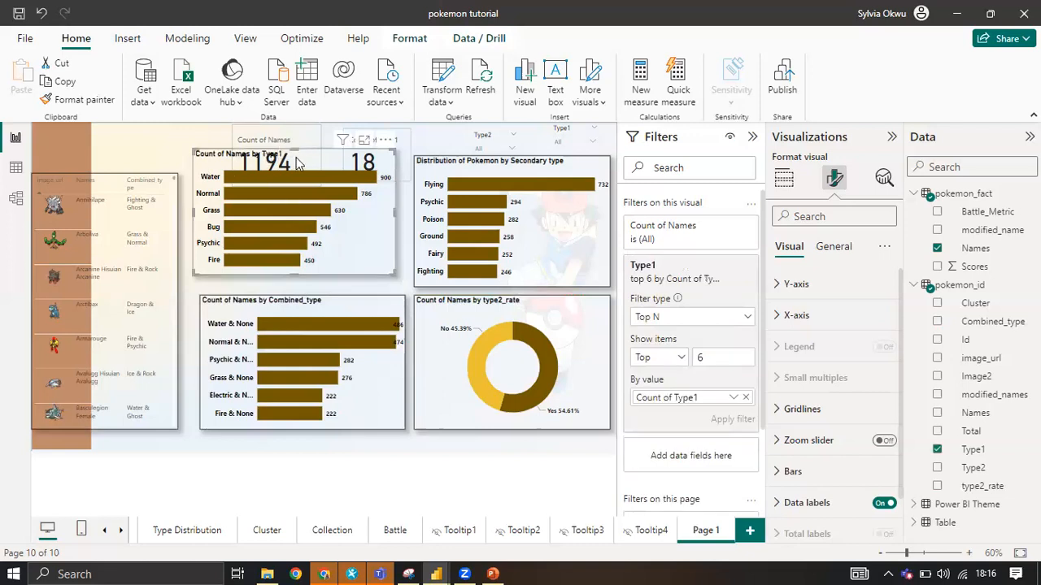
drag(294, 150, 296, 159)
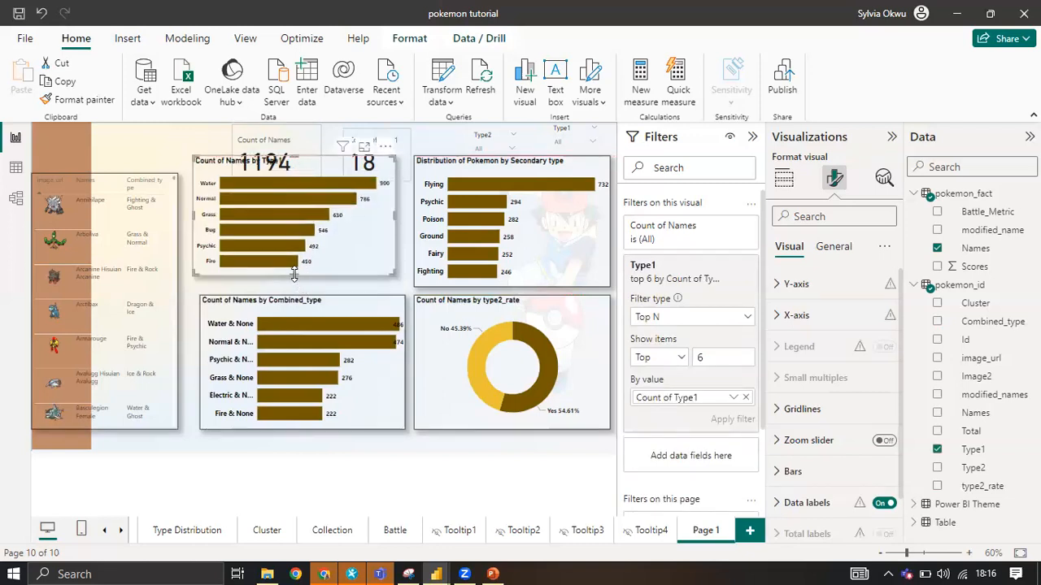
drag(294, 275, 299, 291)
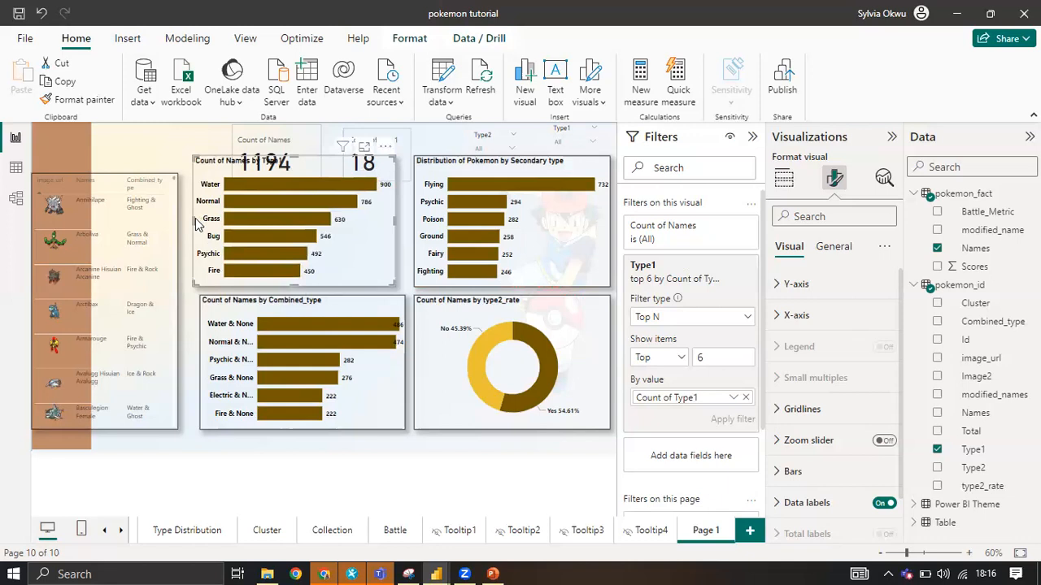
drag(193, 220, 202, 228)
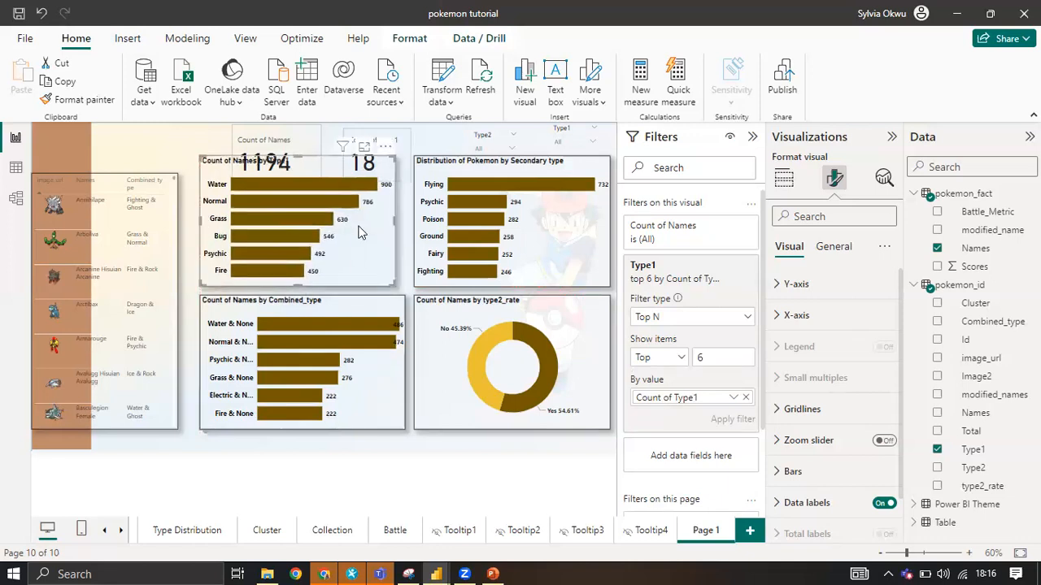
drag(394, 220, 404, 227)
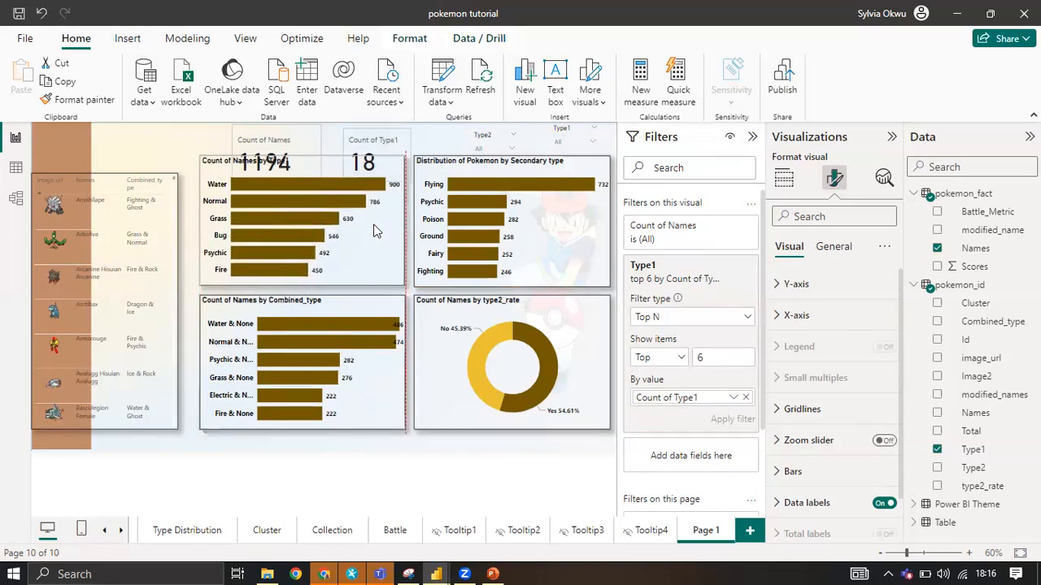
drag(203, 226, 203, 230)
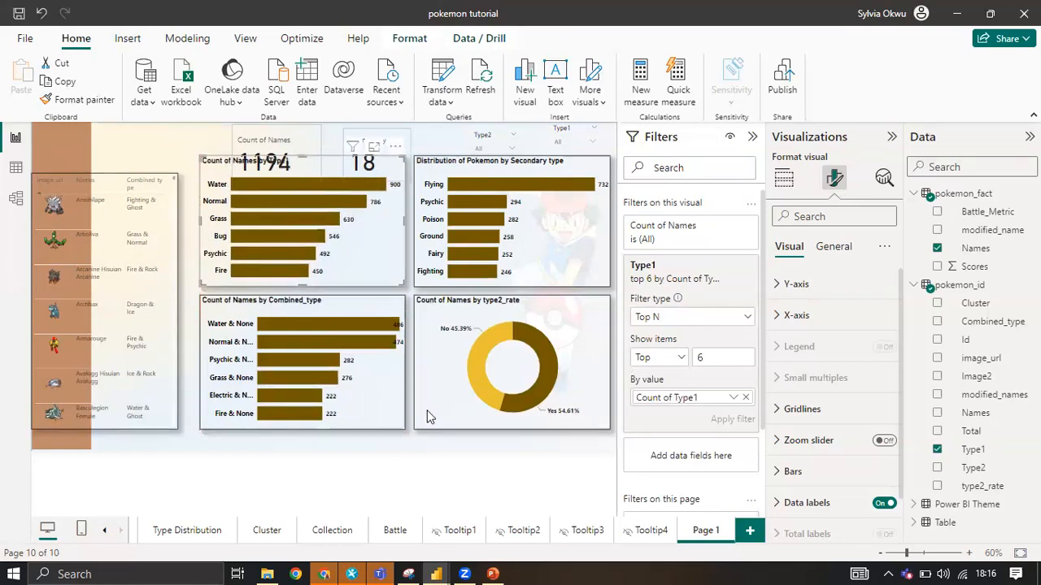
Check the layout of the finished Type Distribution page, and return to Page 1 with the Filters pane collapsed.
click(177, 534)
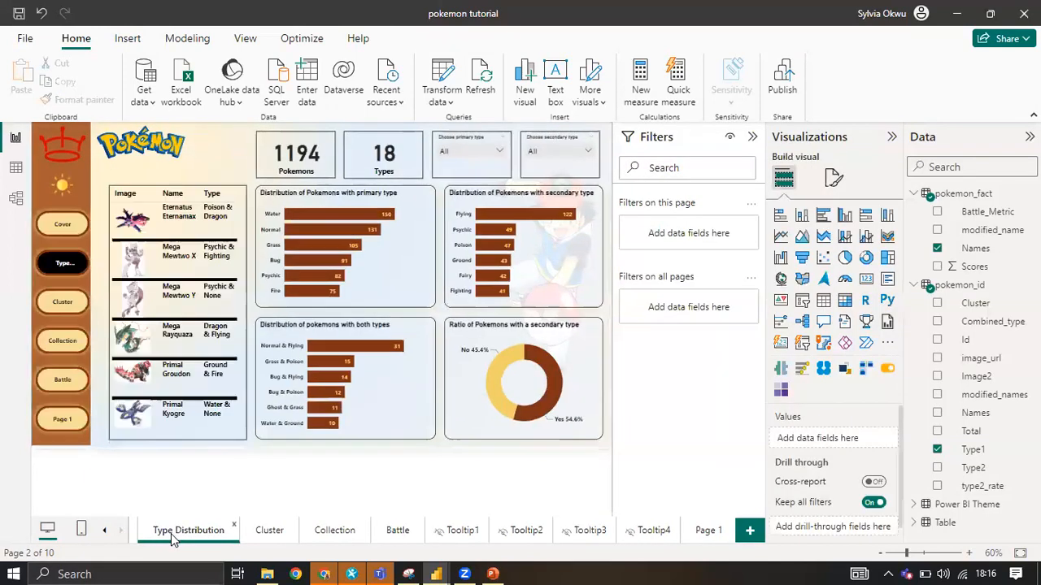
click(702, 532)
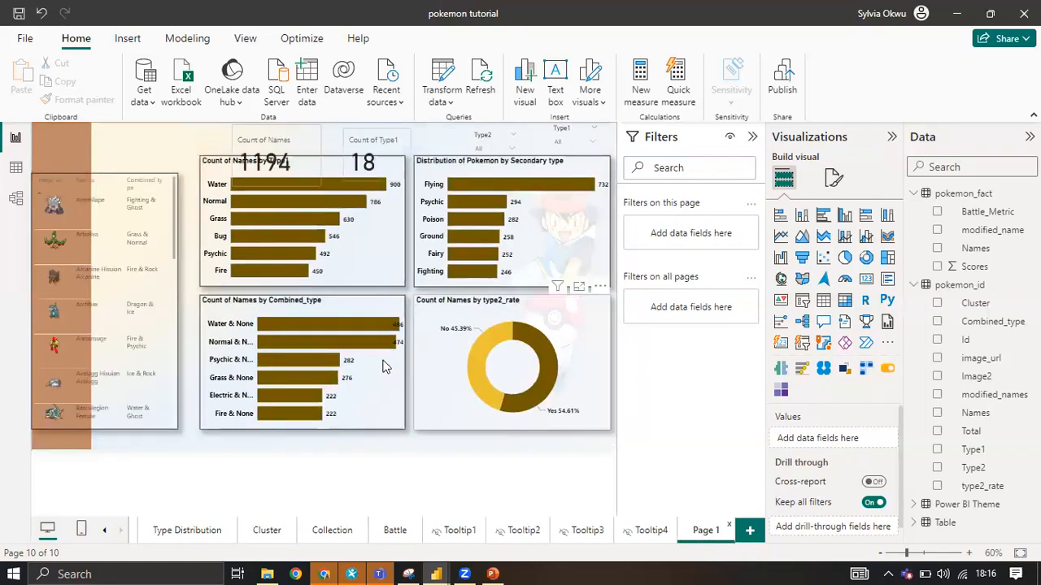
click(753, 138)
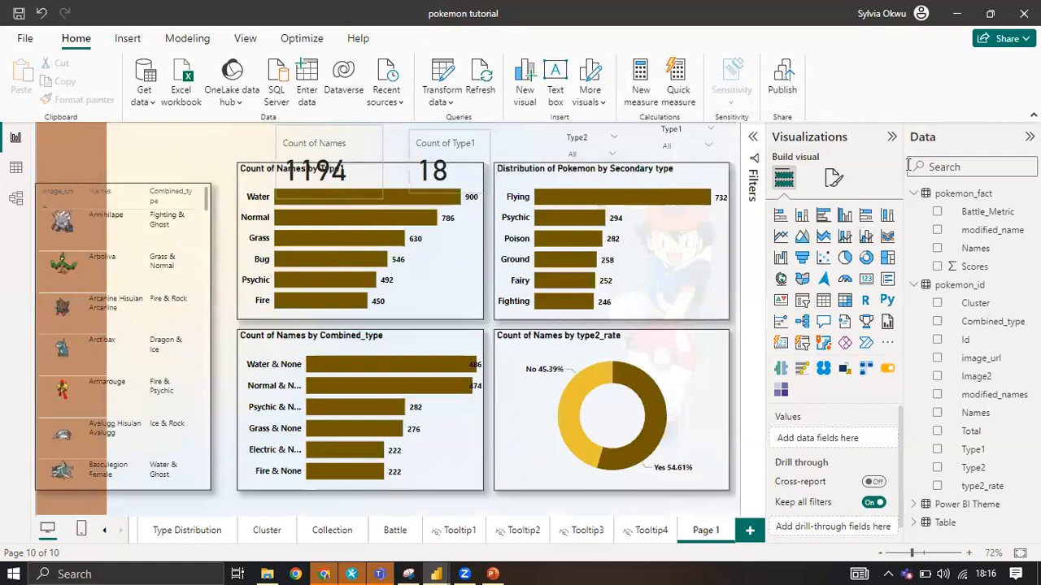
Collapse the Visualizations pane, then narrow the Distribution of Pokemon by Secondary type chart from its inner side and lower its top edge.
click(892, 137)
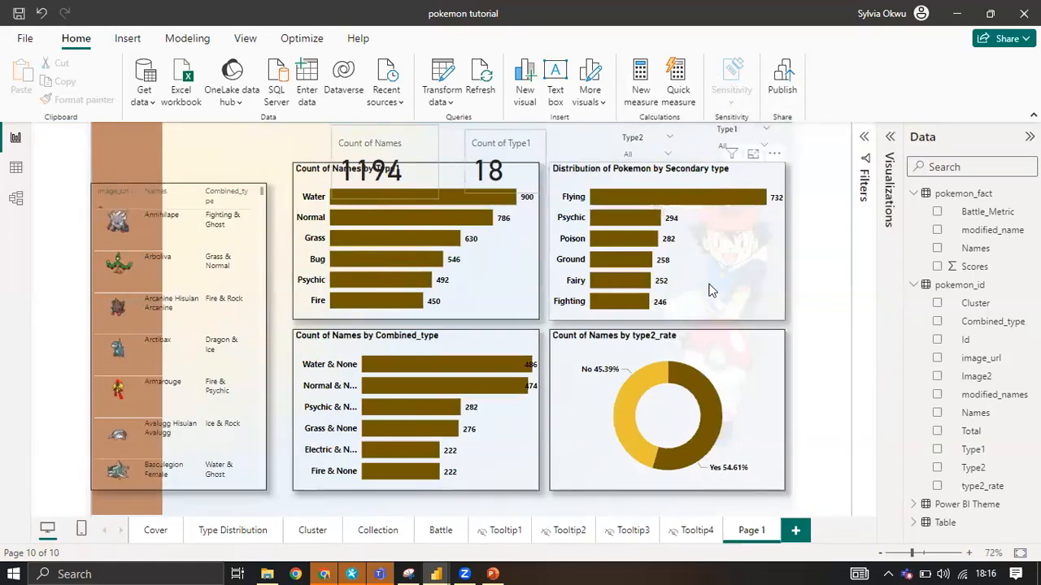
click(718, 289)
drag(557, 244, 578, 251)
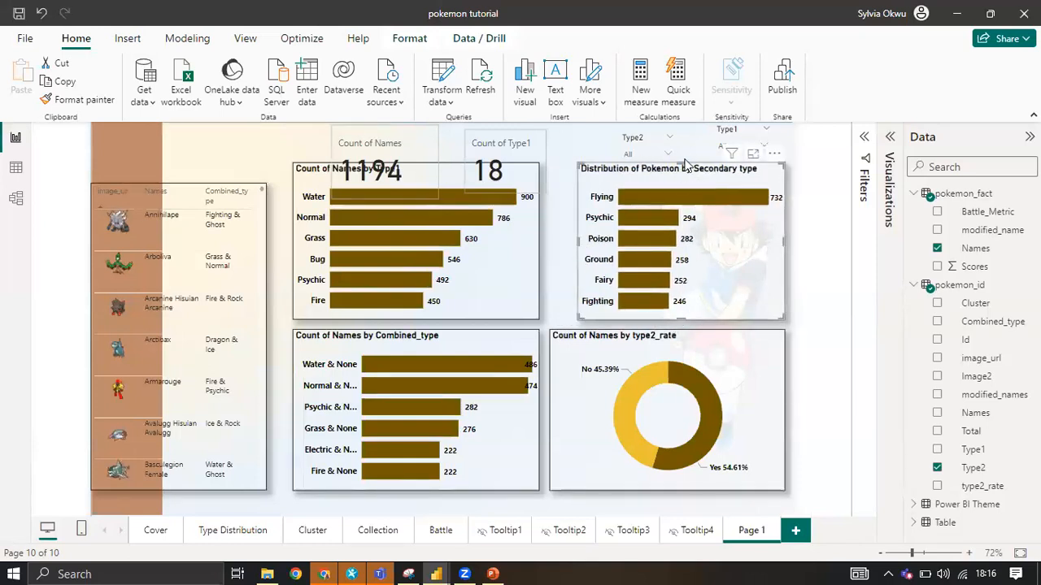
drag(686, 163, 683, 172)
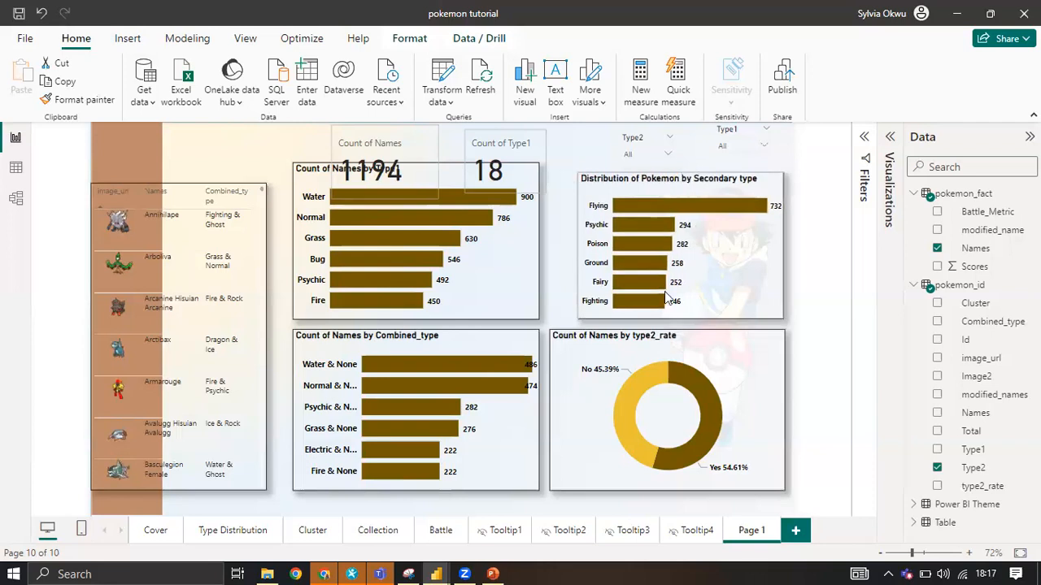
Shorten the type2_rate donut chart, match its width to the secondary type chart, and move the secondary type chart down closer to it.
click(669, 342)
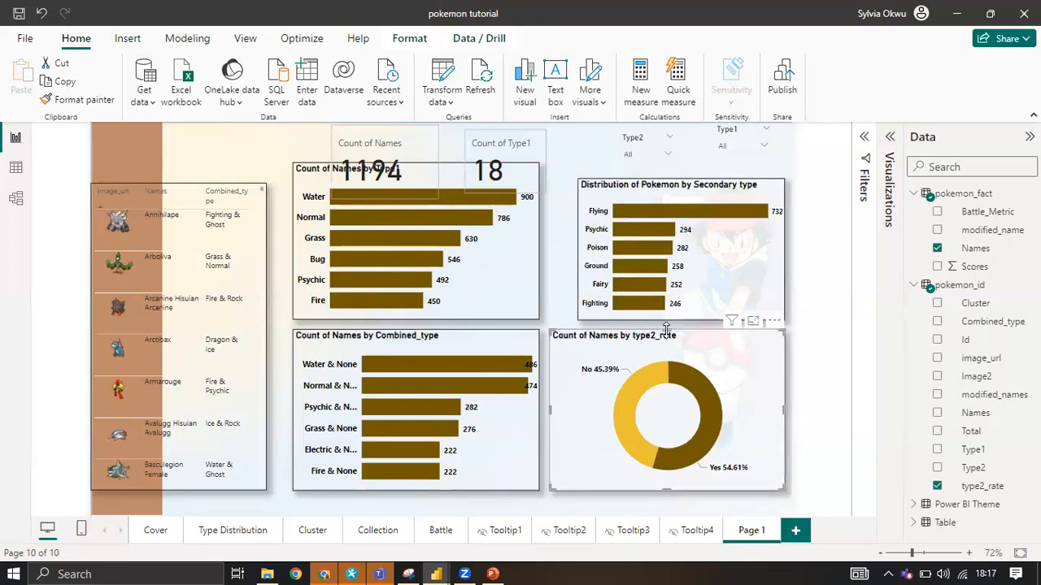
drag(669, 353, 669, 351)
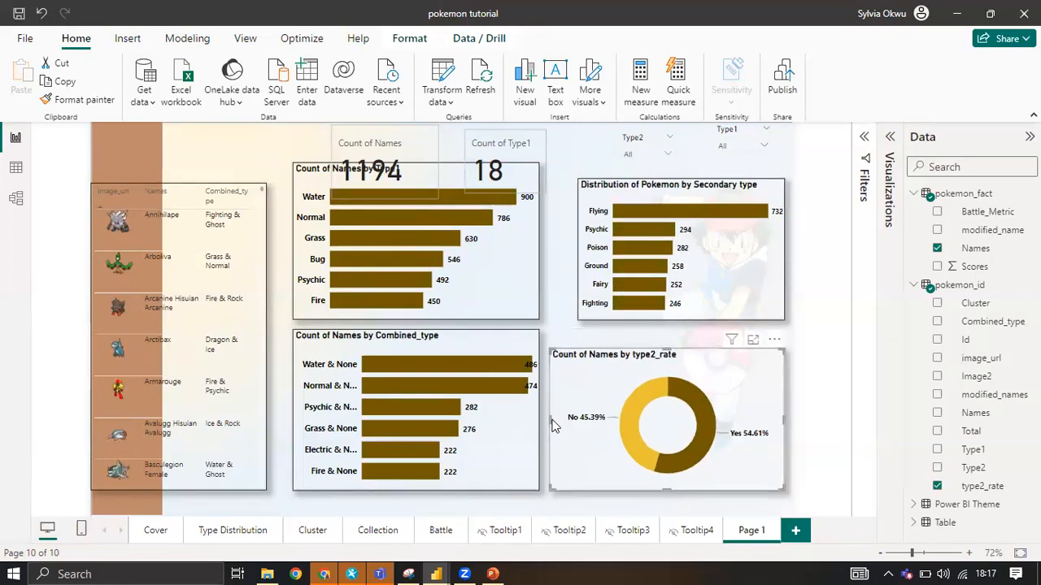
drag(549, 421, 578, 414)
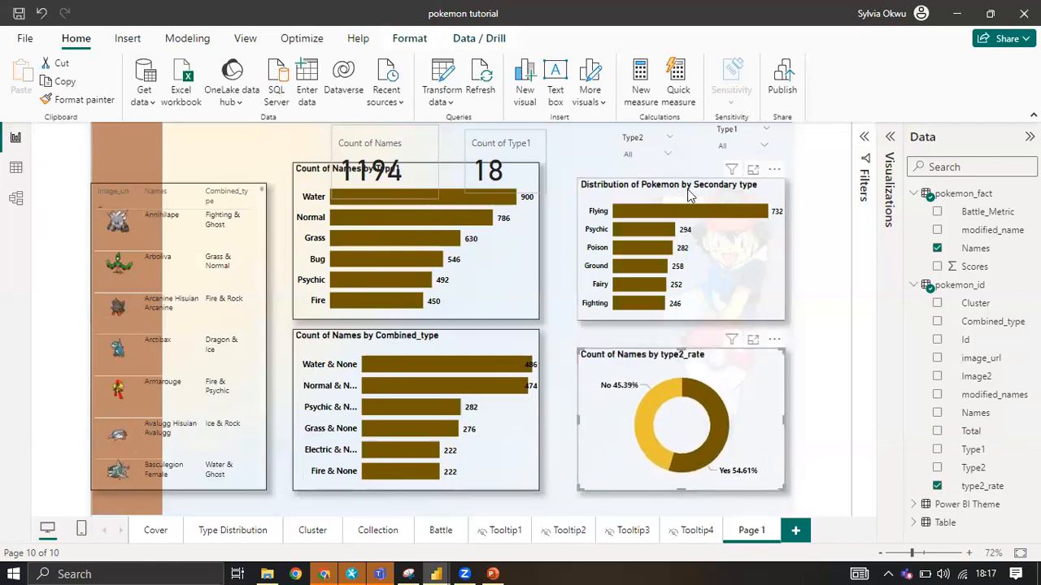
drag(689, 201, 689, 206)
Shrink the Count of Names by Type1 chart, aligning its top with the secondary type chart, and shift it closer to that chart.
click(317, 181)
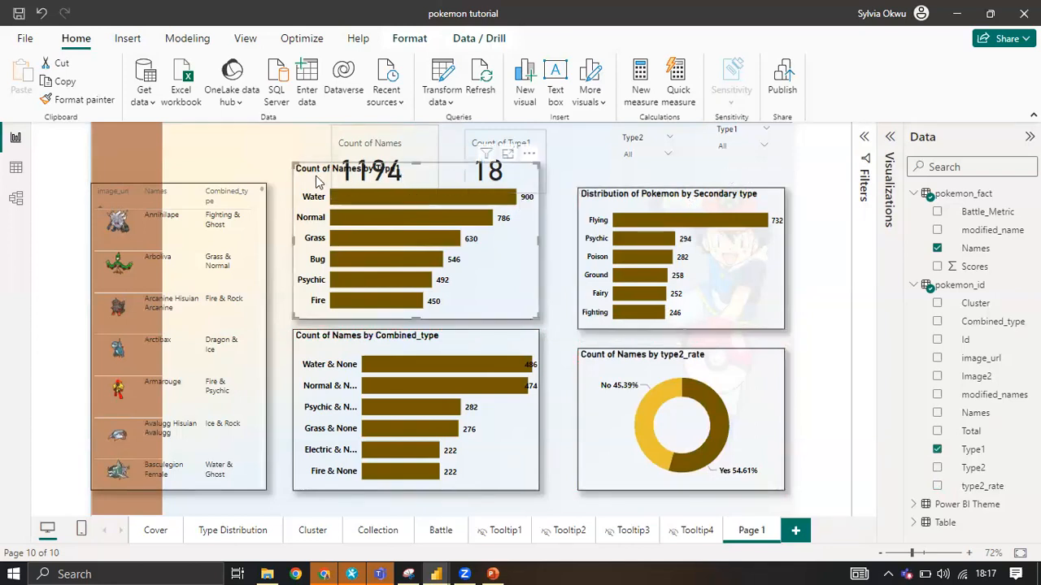
drag(287, 160, 340, 189)
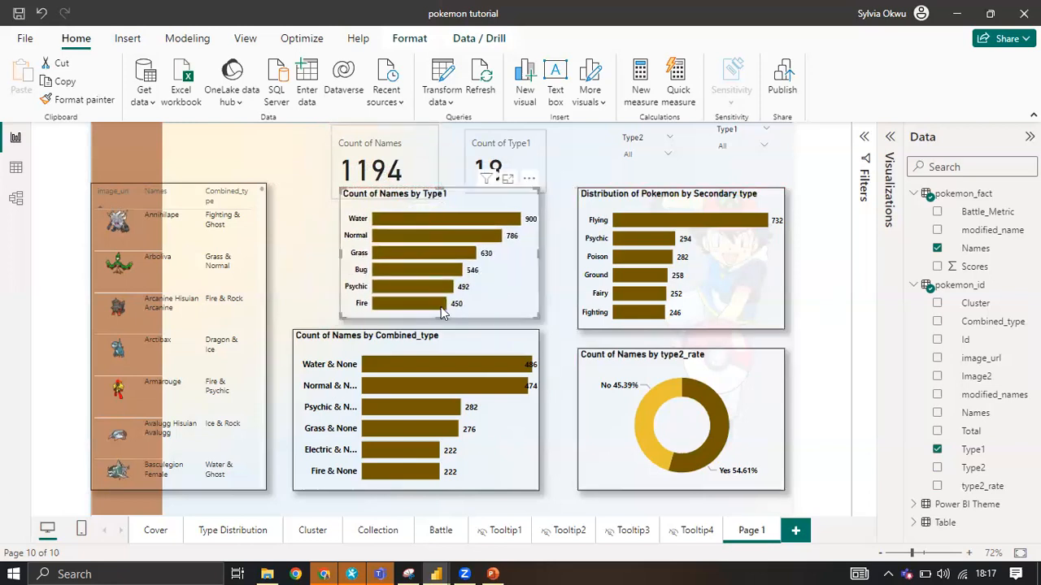
drag(336, 321, 330, 322)
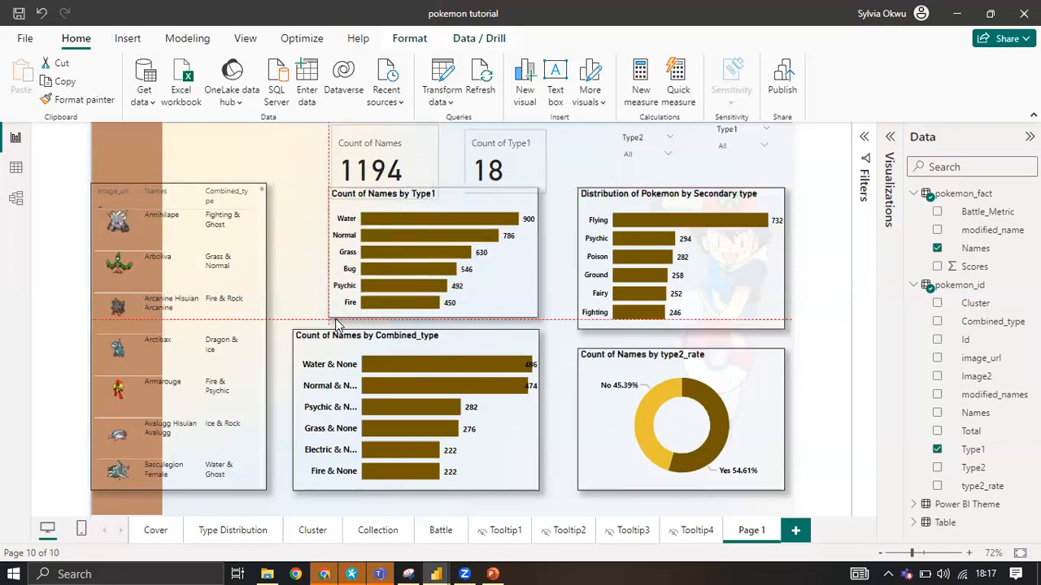
drag(457, 208, 472, 205)
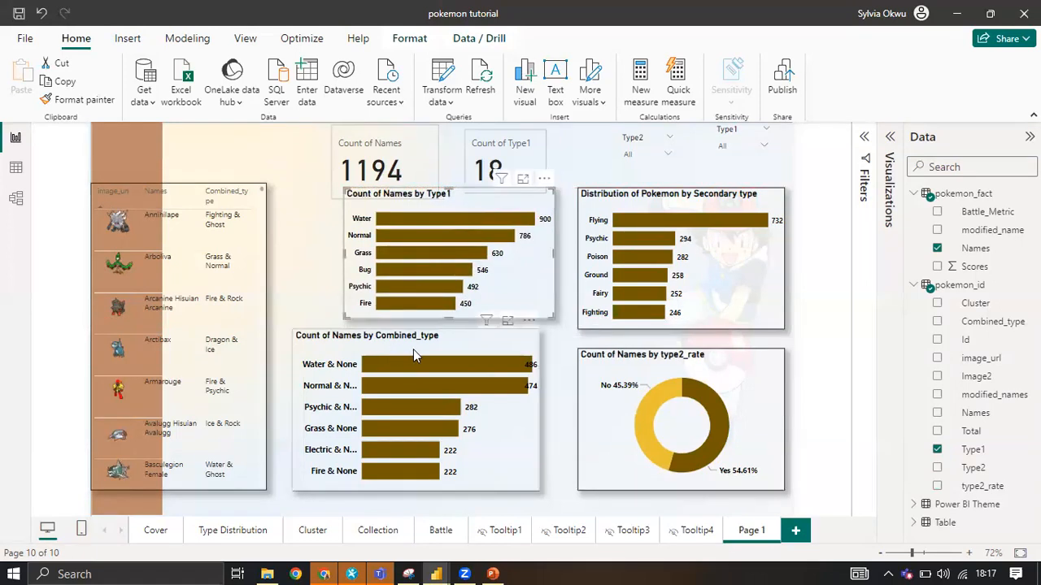
Shift the Count of Names by Combined_type chart under the Type1 chart with left edges aligned, narrow it slightly, and lower its top edge.
drag(396, 353, 420, 352)
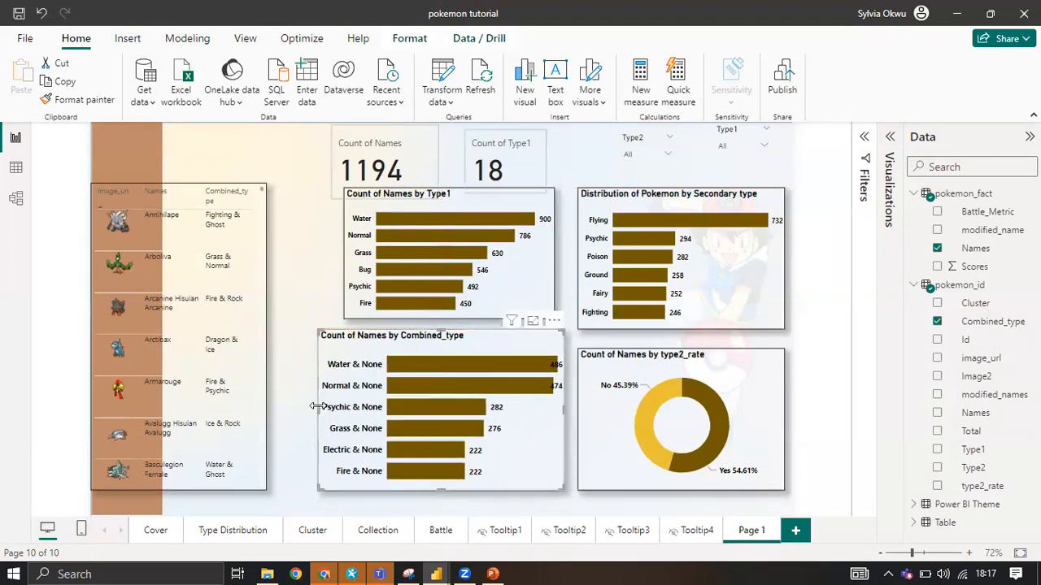
drag(326, 410, 344, 407)
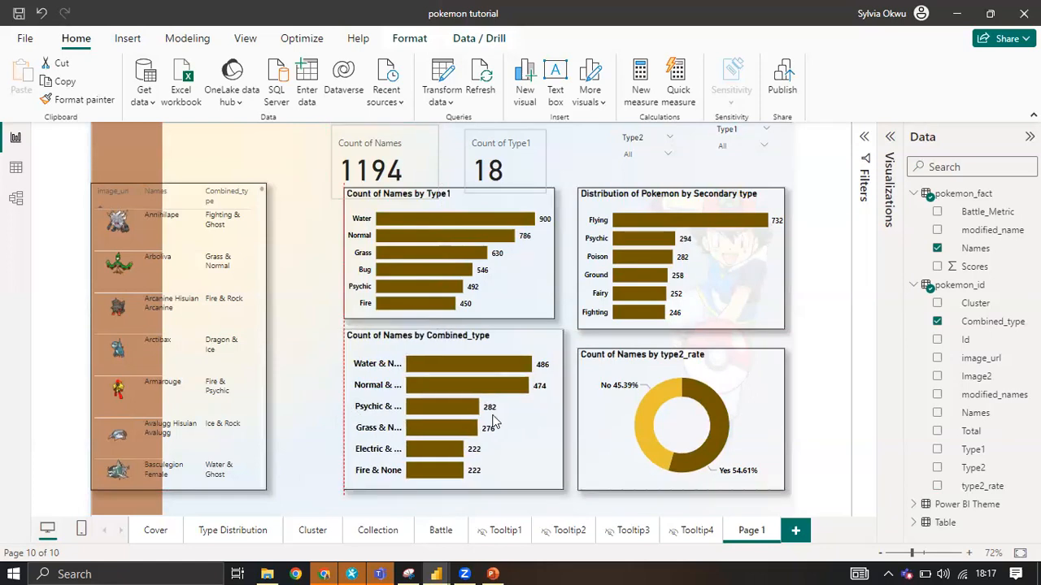
drag(558, 409, 555, 410)
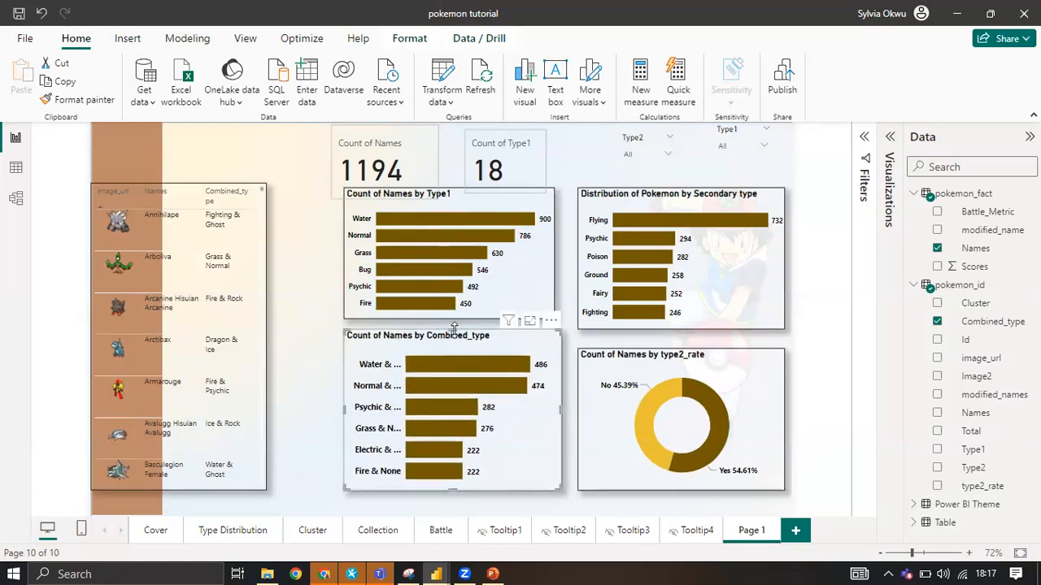
drag(453, 328, 459, 345)
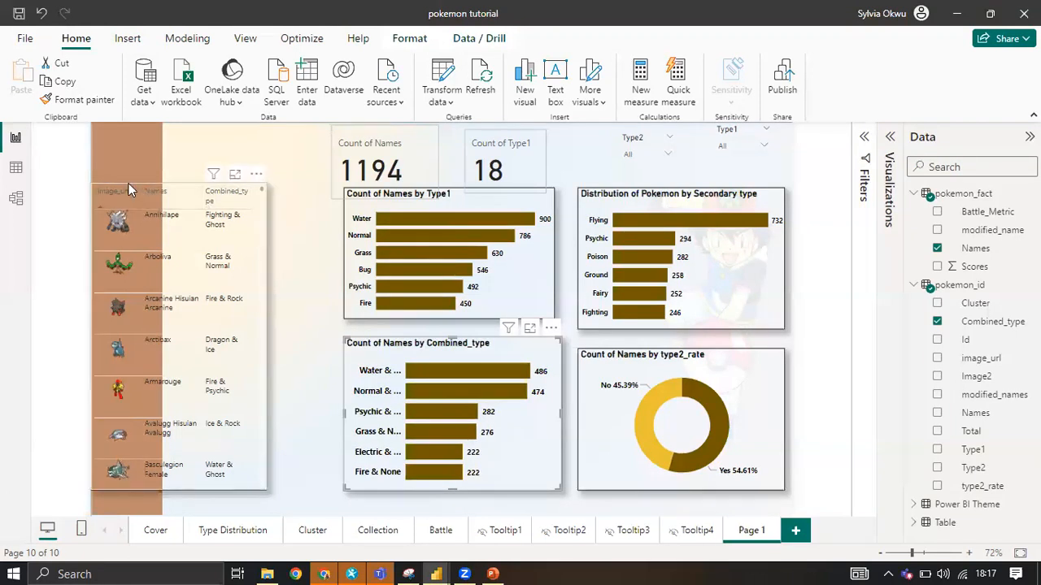
Move the image table beside the bar charts, narrow it clear of the brown band, and raise its bottom edge.
drag(141, 190, 204, 193)
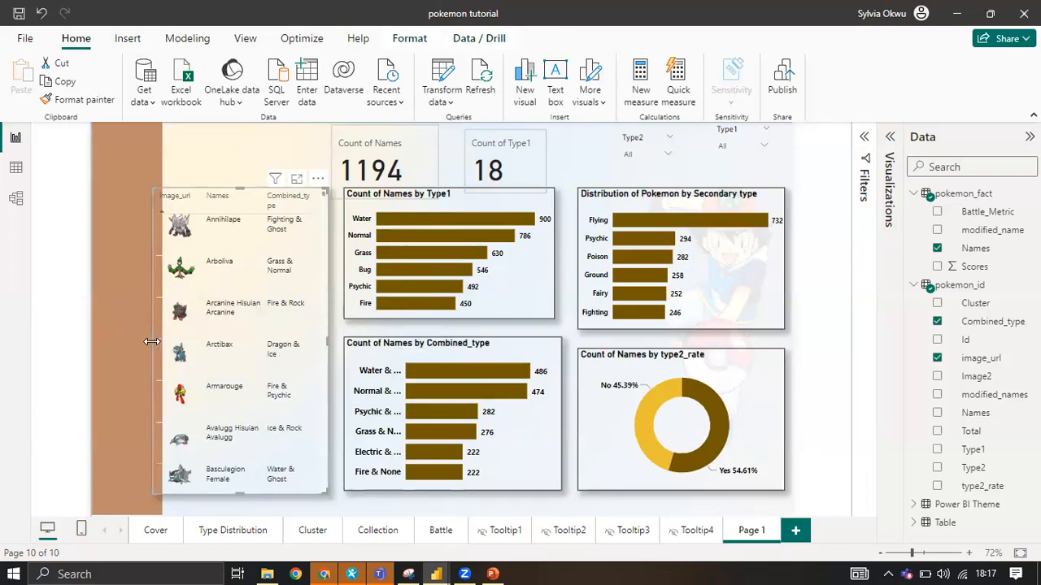
drag(151, 342, 166, 344)
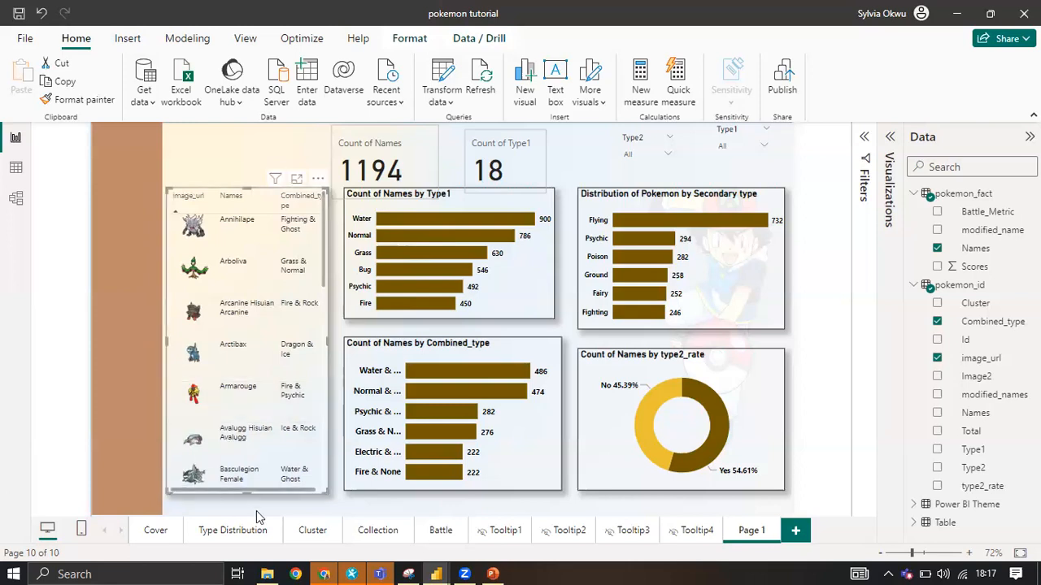
drag(244, 487, 246, 480)
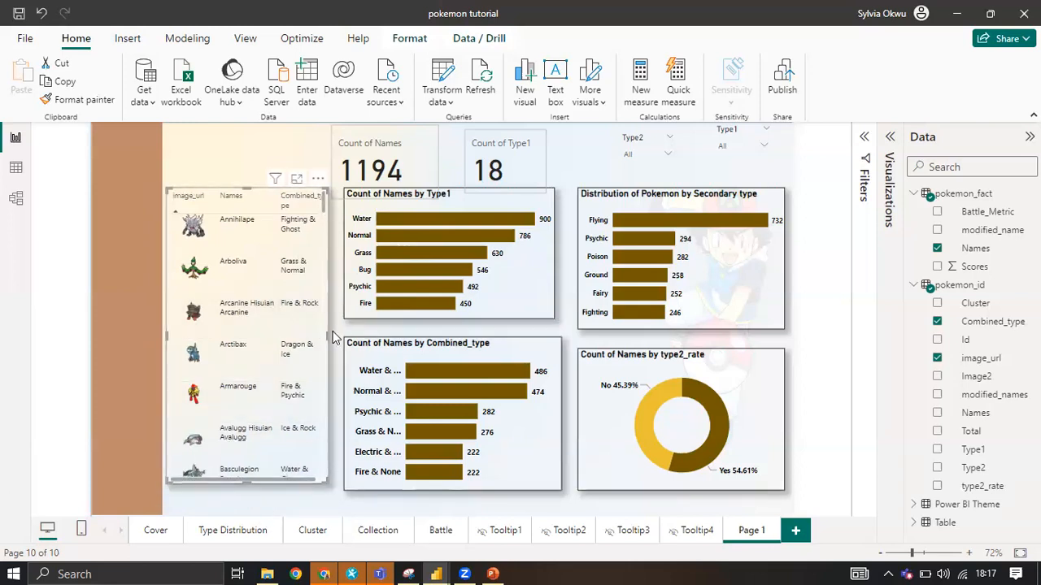
Reduce the Count of Names card's height so that it fits just above the Type1 chart.
click(396, 135)
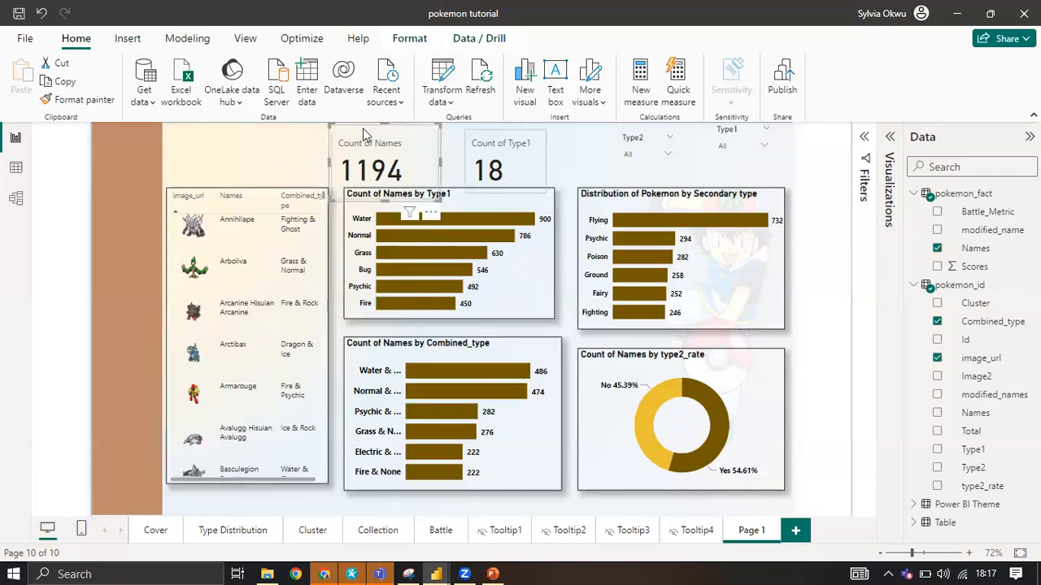
drag(386, 141, 383, 153)
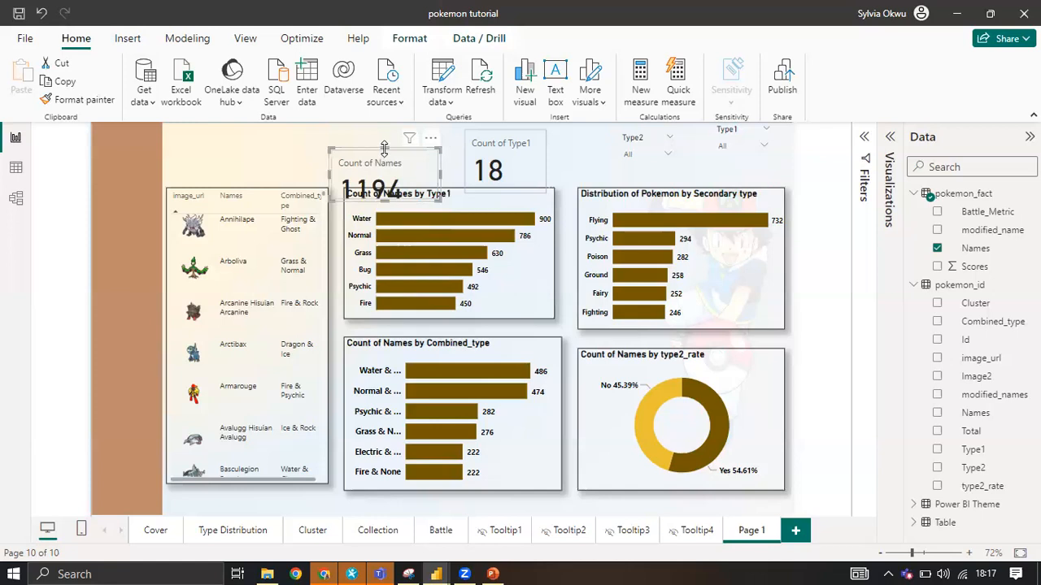
drag(386, 149, 385, 132)
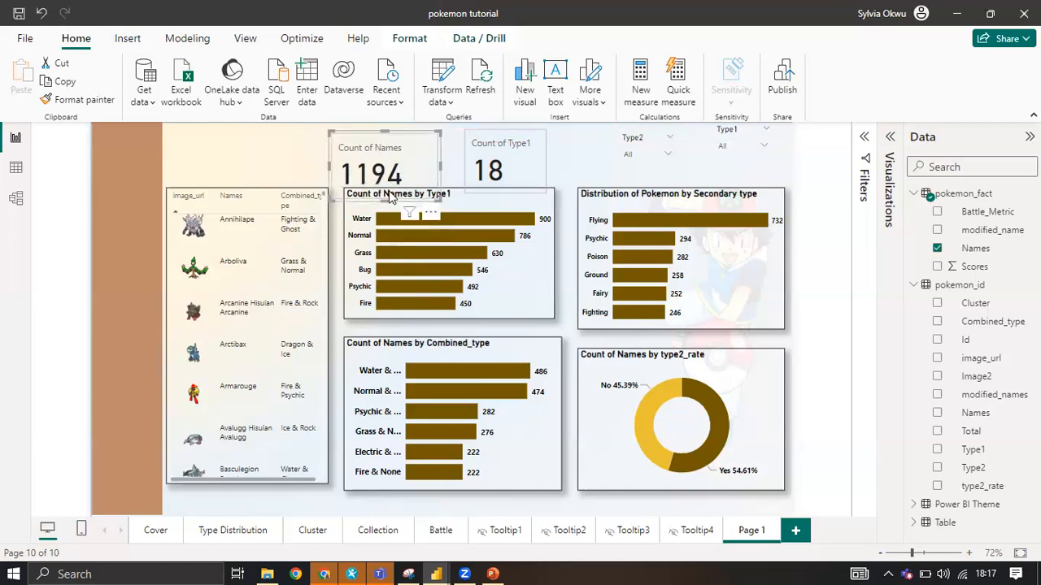
drag(385, 201, 387, 187)
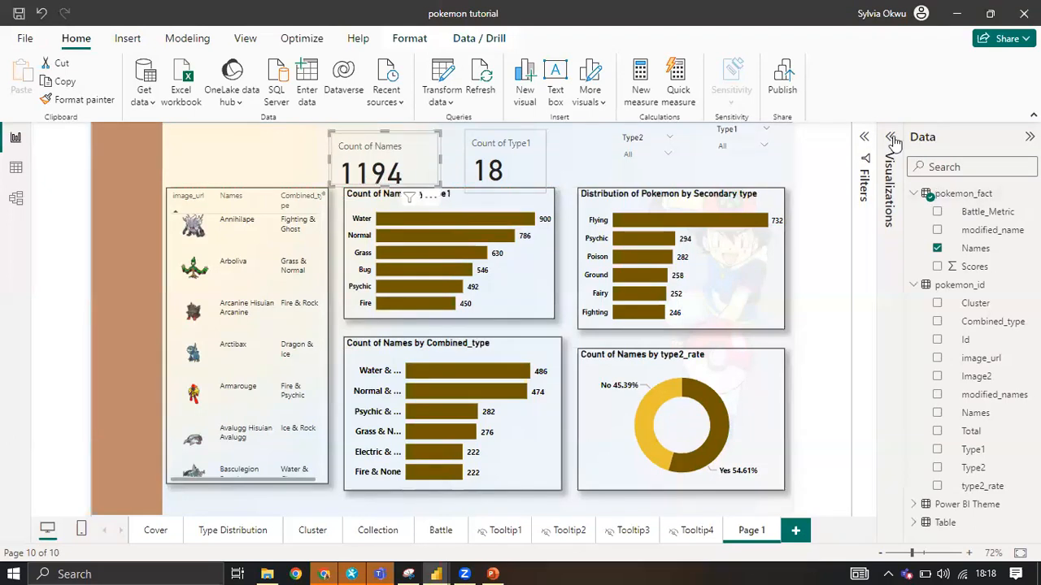
Open the callout formatting options of the Count of Names card.
click(894, 175)
click(835, 177)
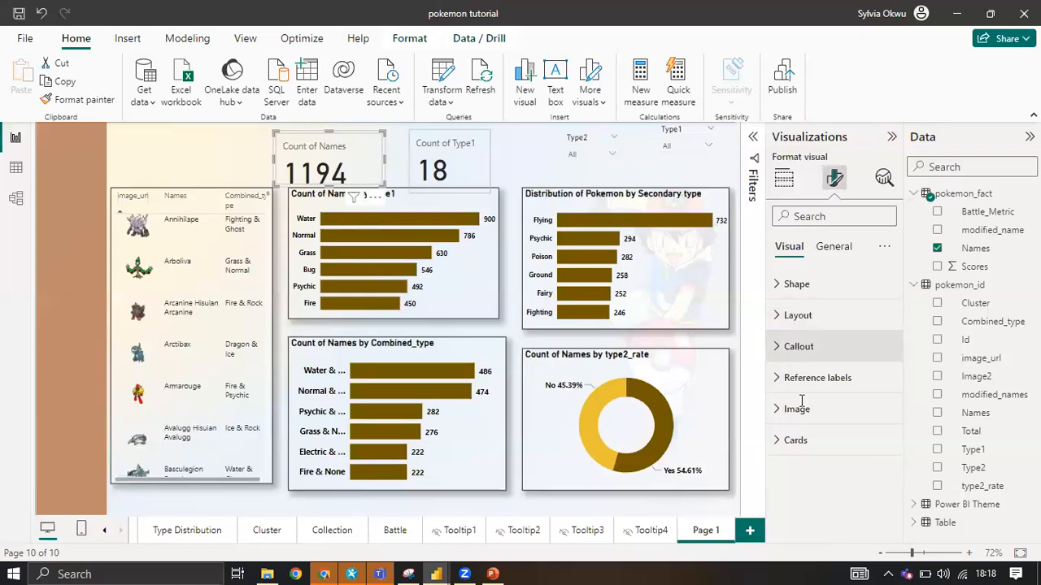
click(798, 346)
scroll(869, 467, down, 2)
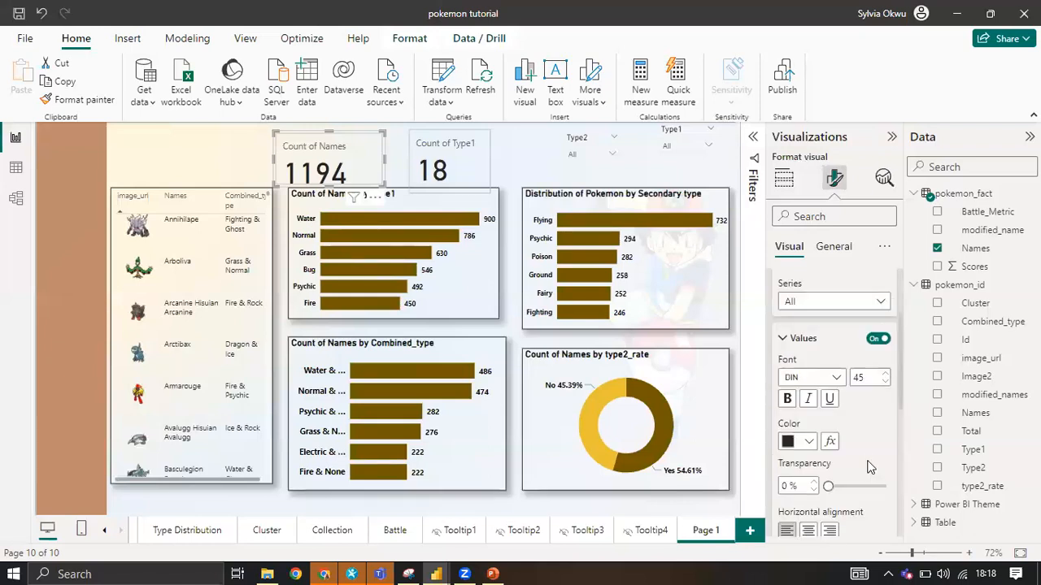
click(877, 339)
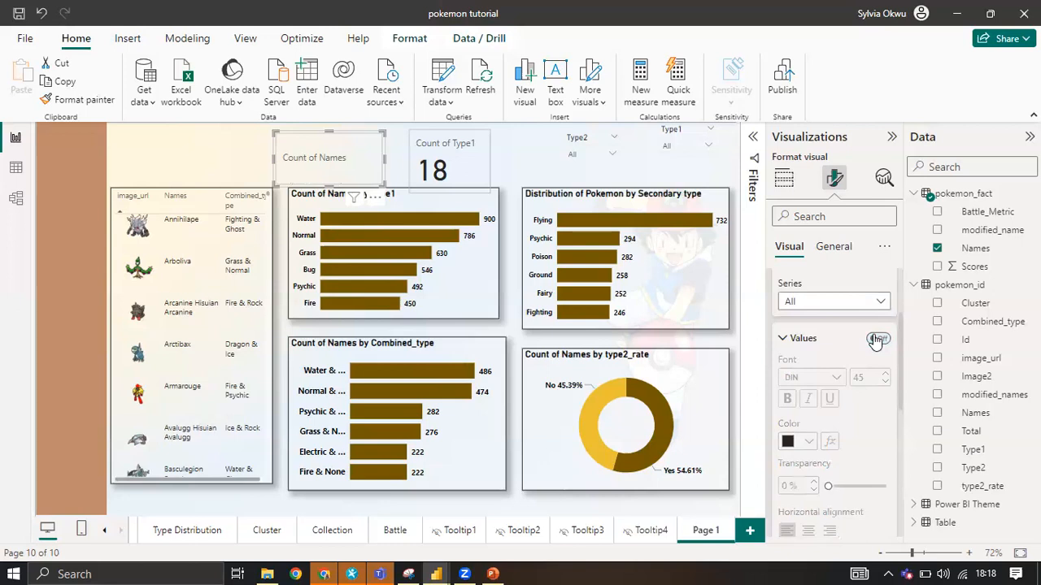
click(877, 339)
scroll(834, 372, down, 1)
scroll(835, 374, down, 5)
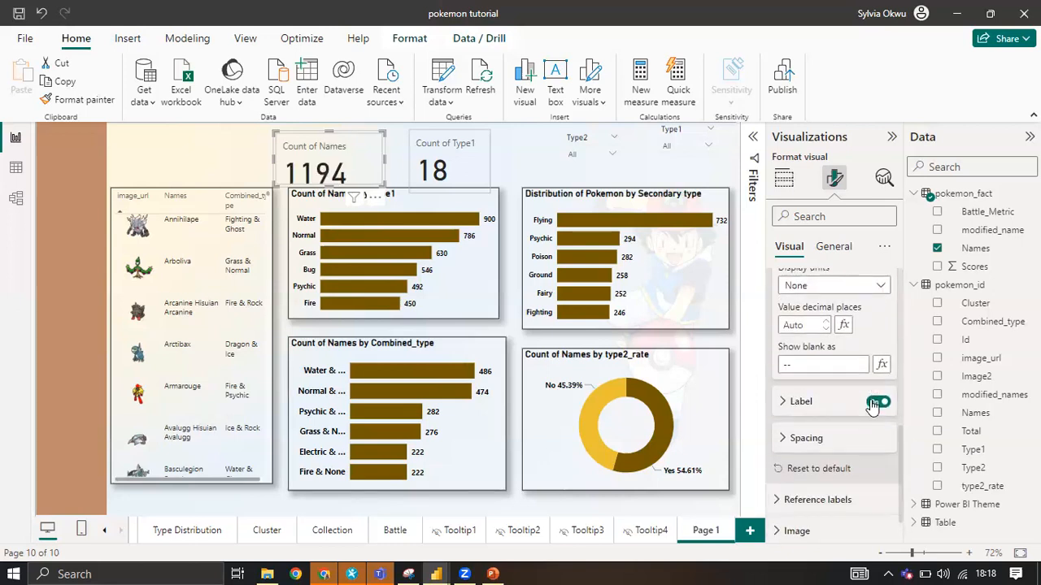
click(874, 402)
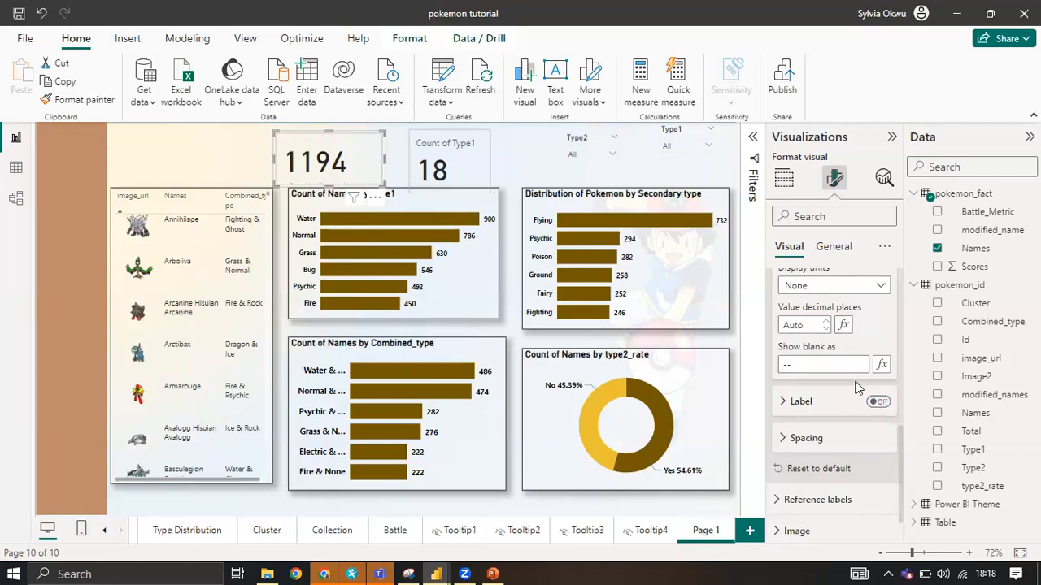
click(874, 398)
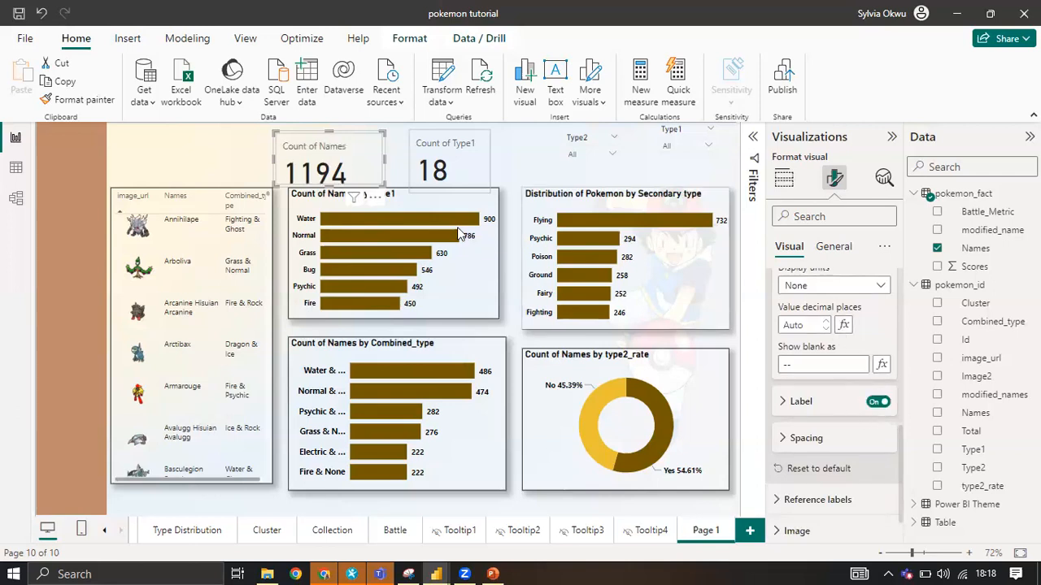
Set the label position of the Count of Names card to Below Value.
scroll(798, 411, down, 1)
click(804, 365)
scroll(825, 435, down, 5)
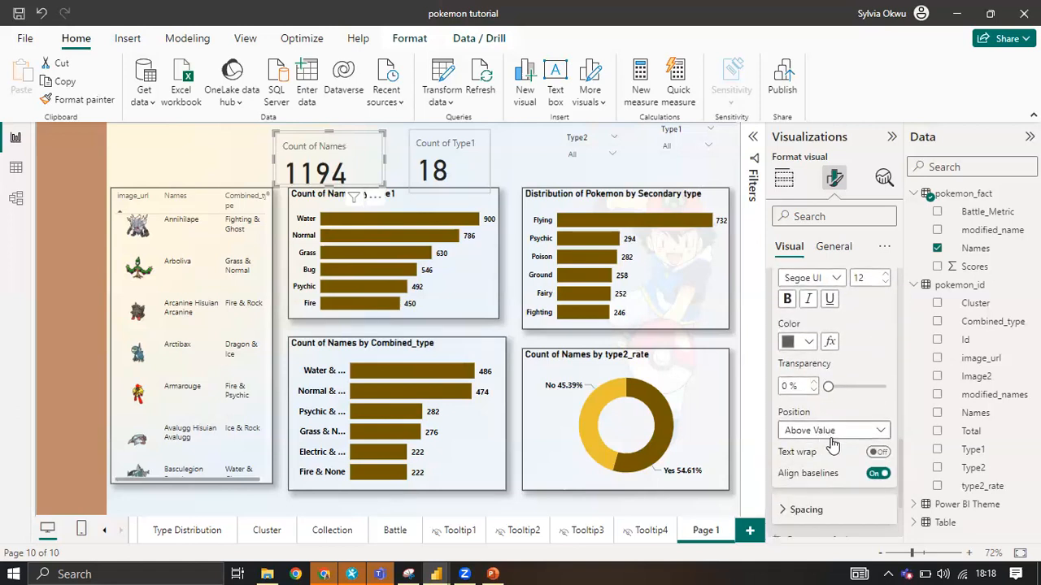
click(831, 436)
click(826, 450)
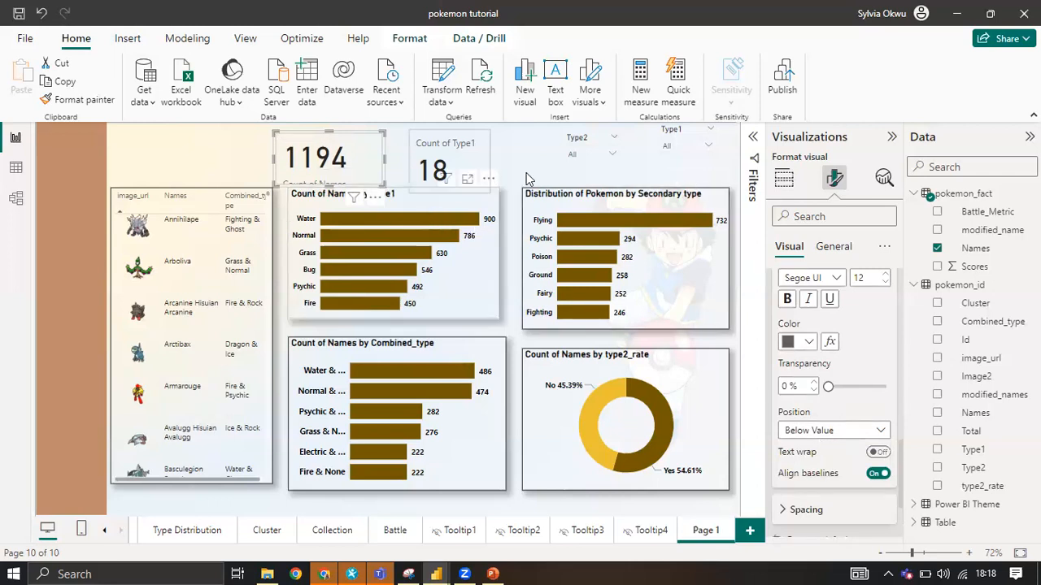
Make the Count of Names card's callout value bold and set its font size to 40.
scroll(809, 358, up, 2)
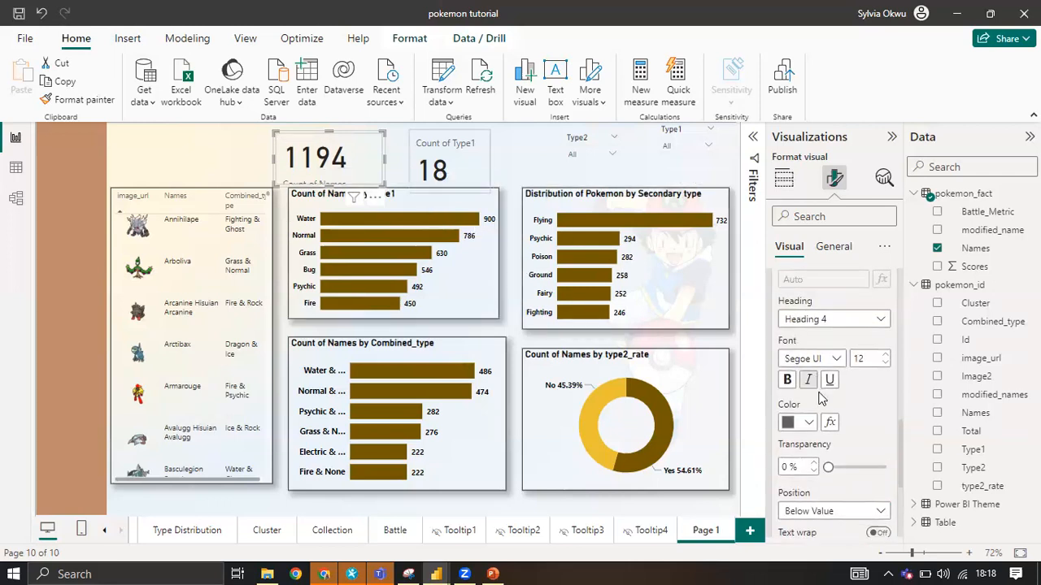
scroll(821, 399, up, 6)
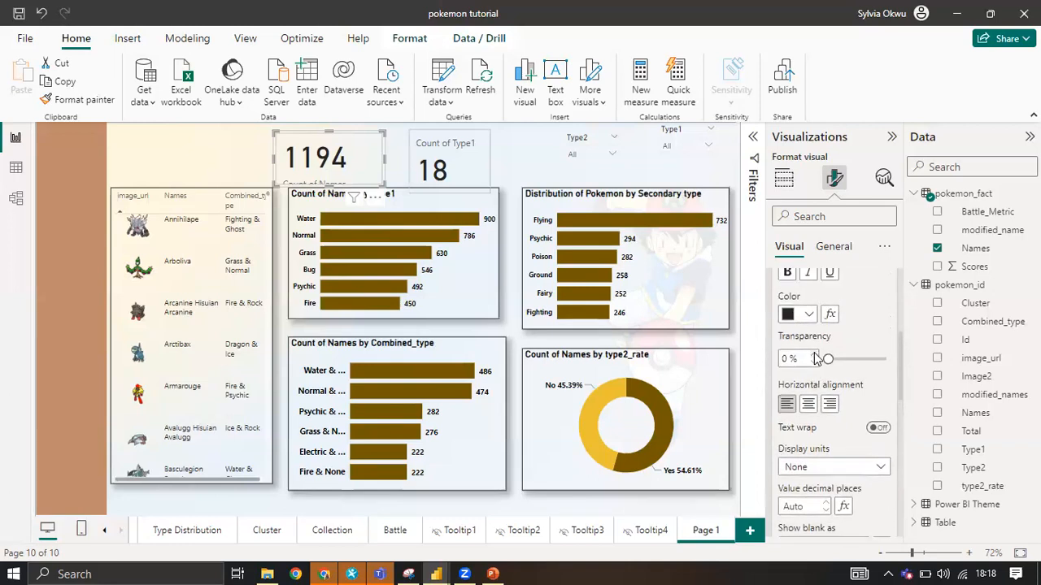
scroll(815, 358, up, 1)
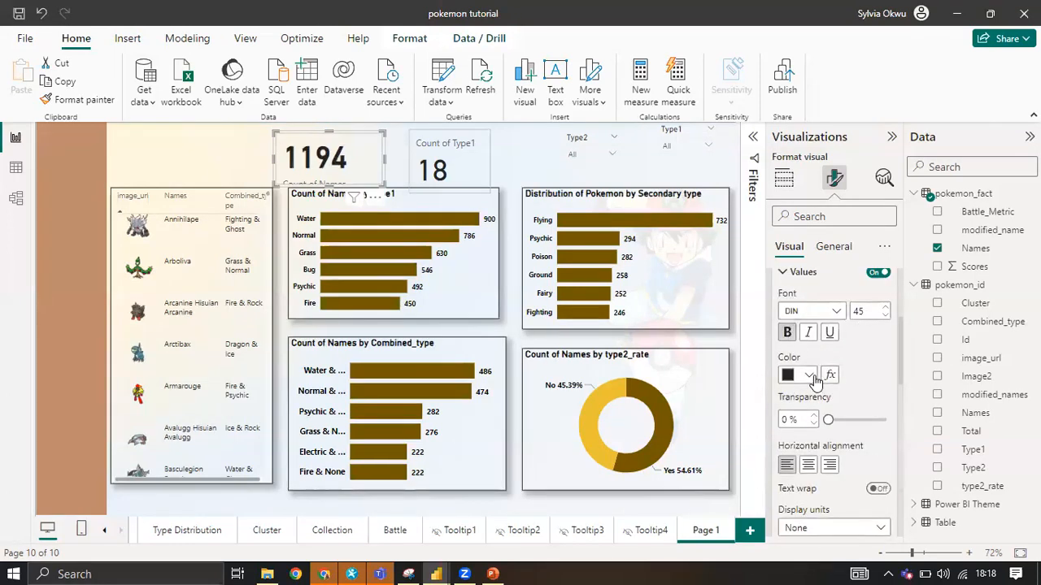
click(811, 377)
click(874, 345)
click(885, 315)
click(885, 316)
click(884, 315)
click(885, 315)
click(885, 315)
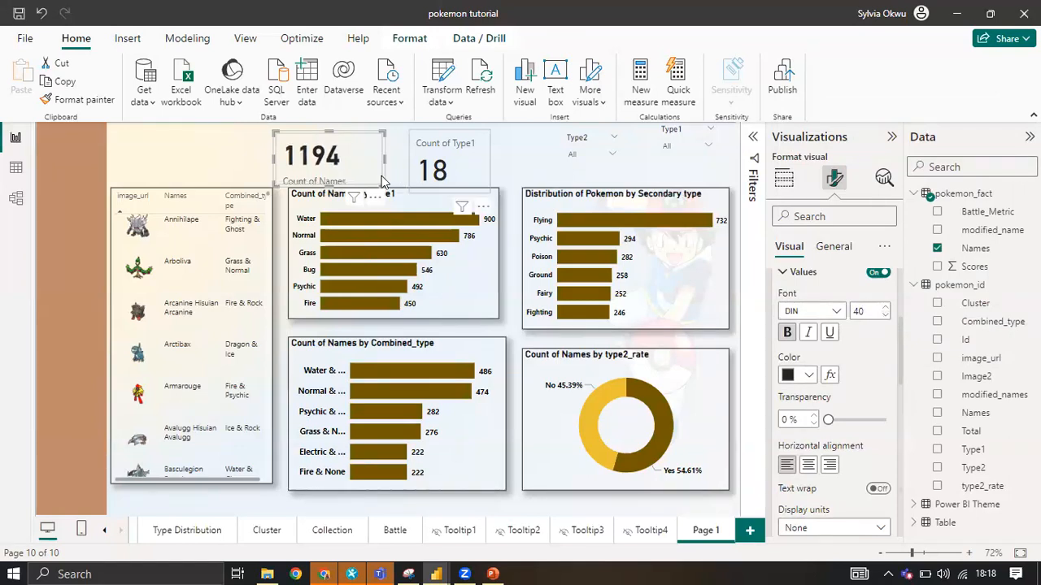
Make the Count of Names card's label bold.
scroll(870, 369, down, 6)
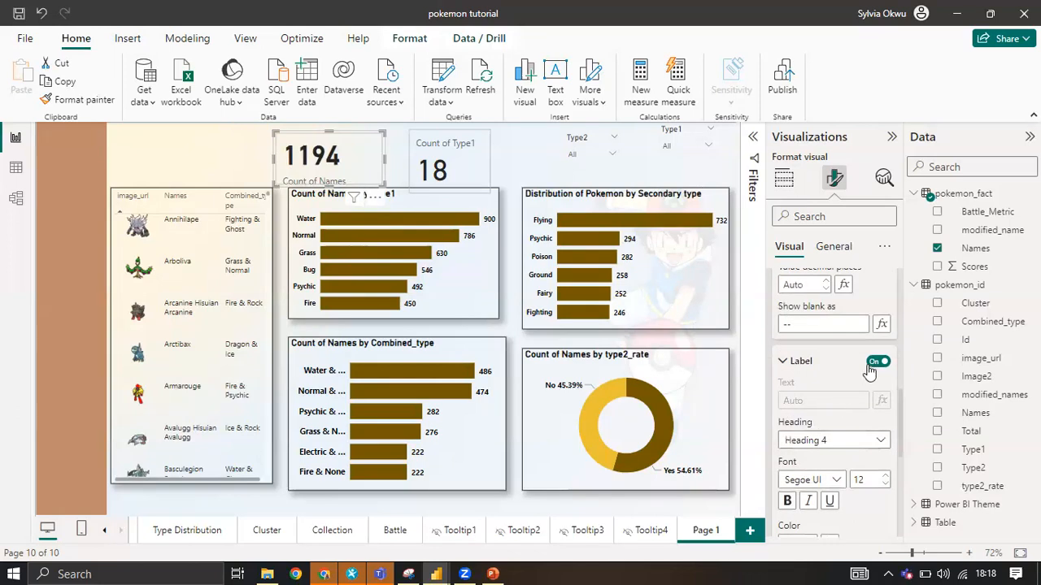
scroll(813, 475, down, 3)
click(787, 420)
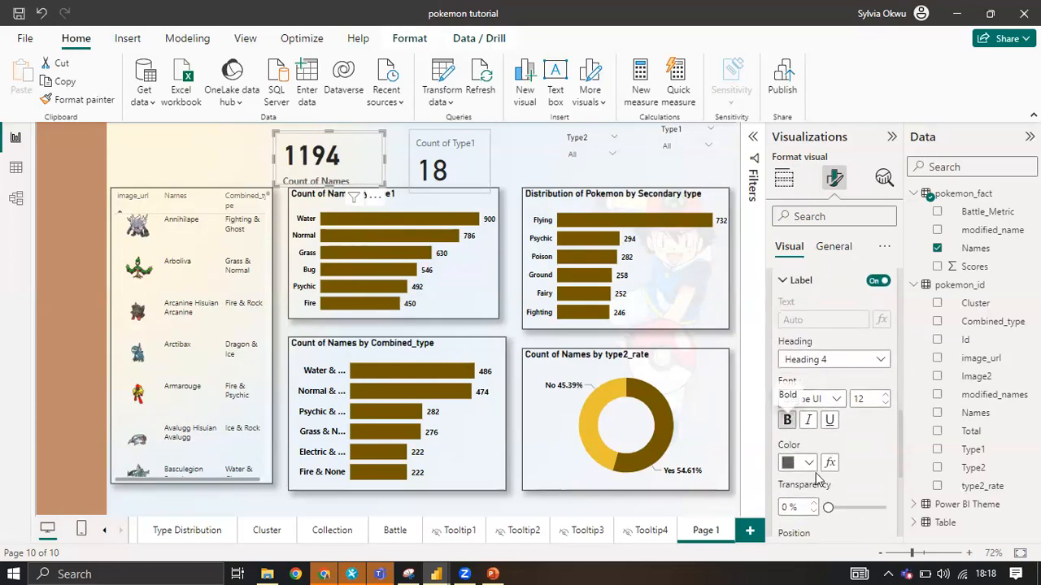
Set the label colour of the Count of Names card to the dark grey from the recent colours.
click(808, 463)
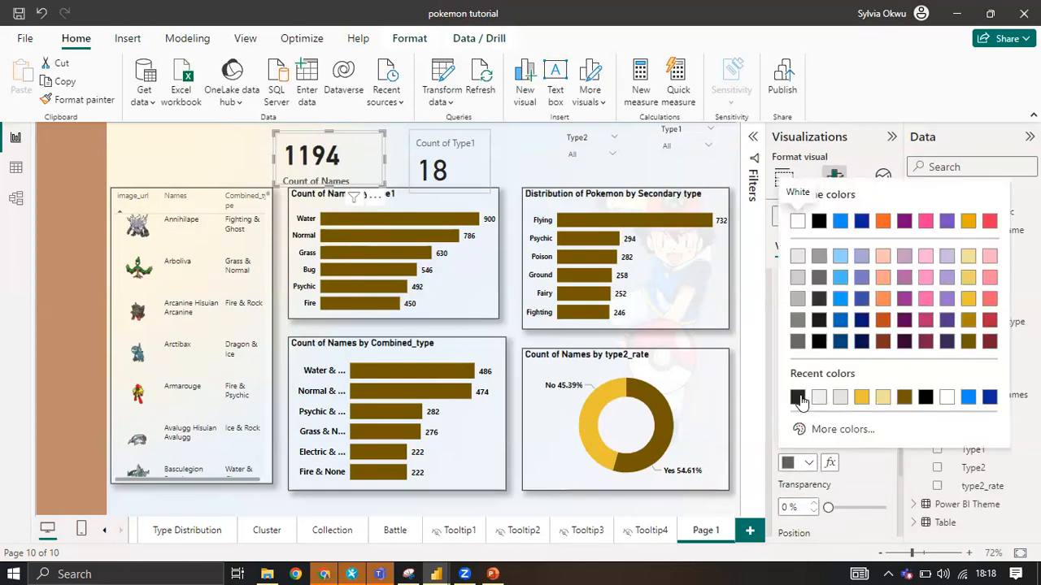
click(798, 398)
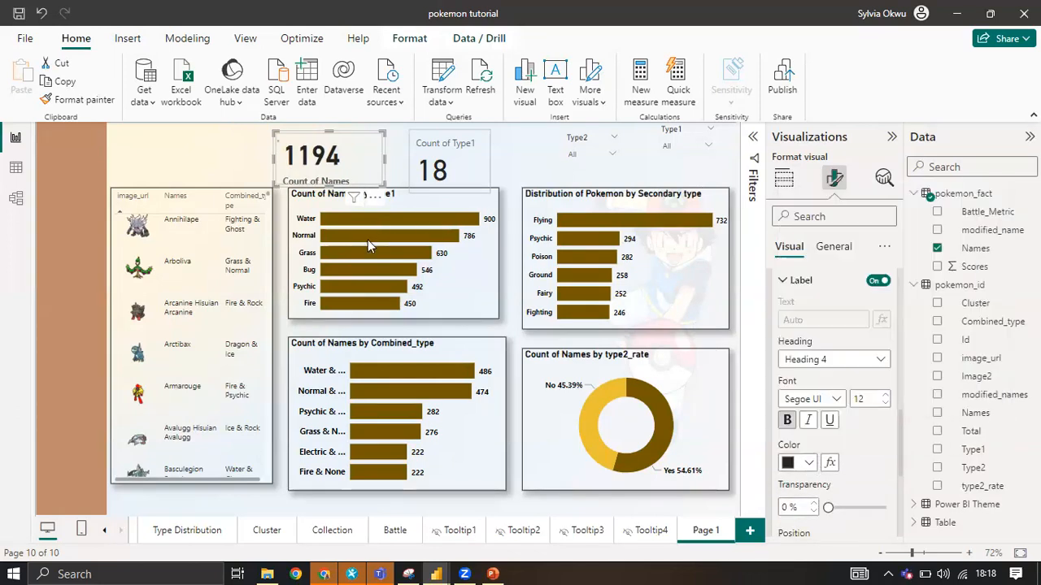
Resize the Count of Type1 card so its upper and lower edges line up with the Count of Names card.
click(419, 160)
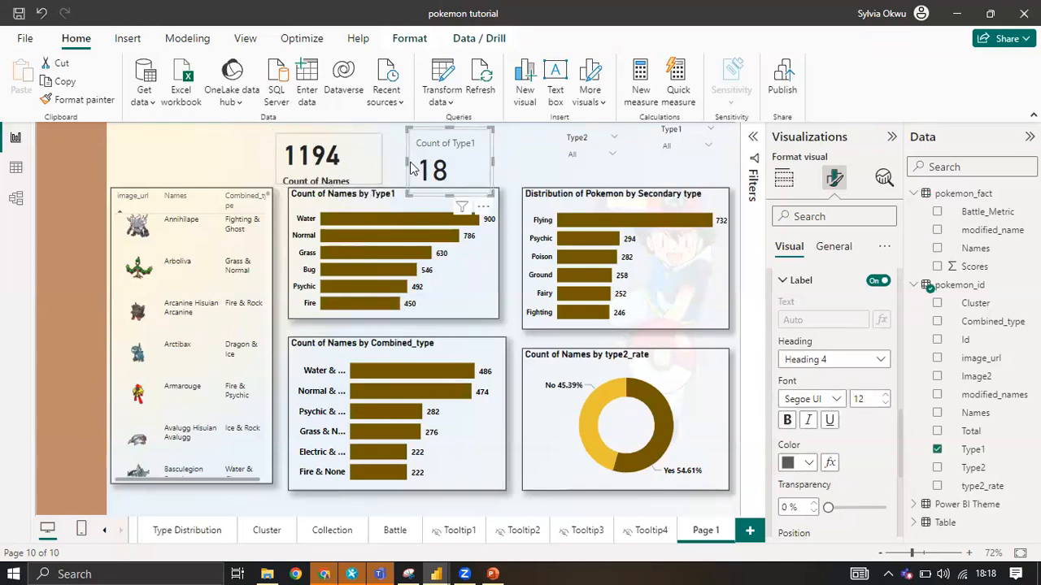
drag(450, 131, 449, 135)
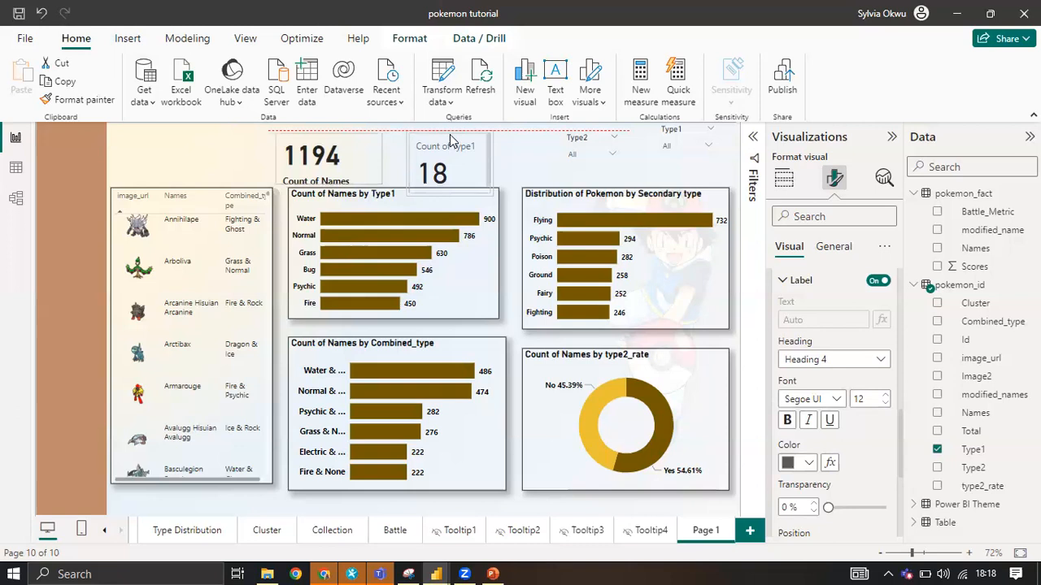
drag(453, 193, 455, 189)
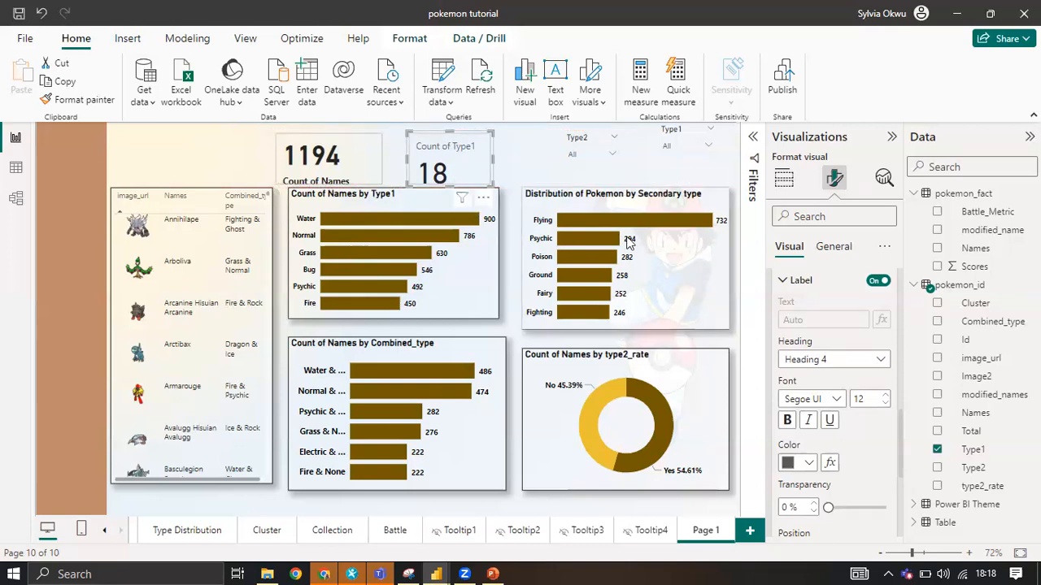
Centre the callout value of the Count of Names card horizontally.
click(369, 164)
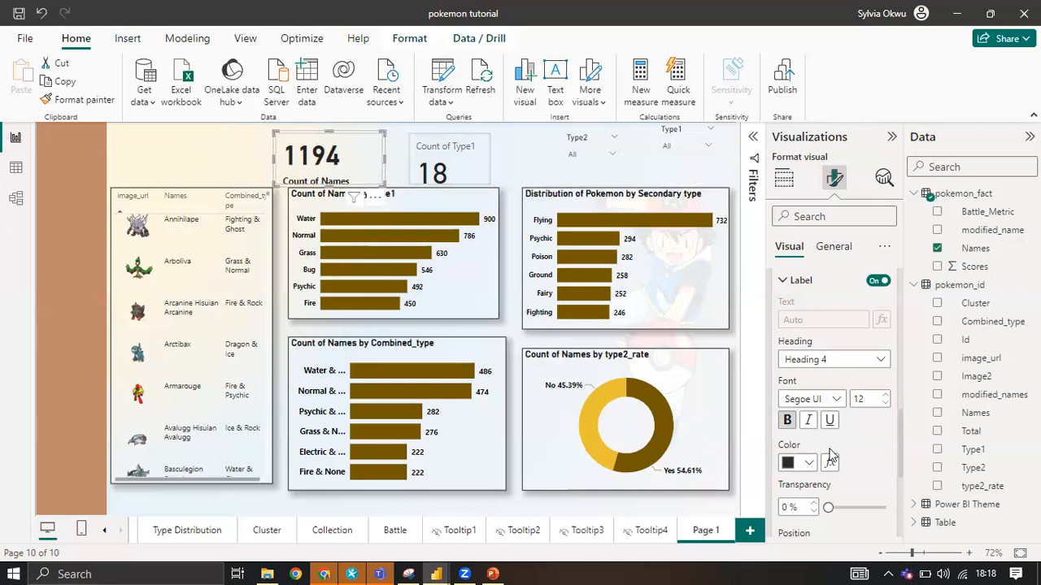
scroll(838, 415, down, 3)
scroll(840, 411, up, 3)
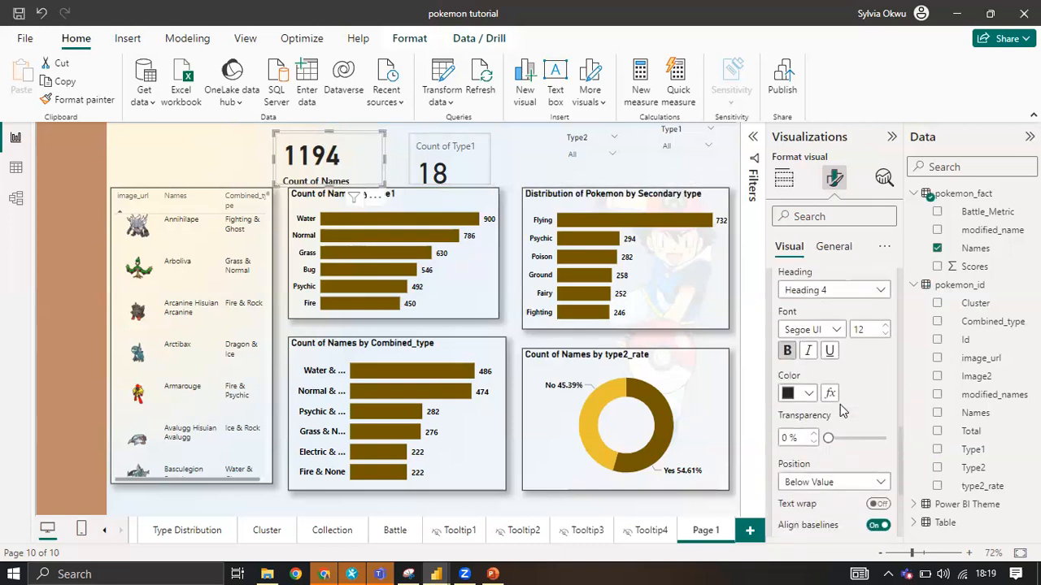
scroll(843, 410, up, 5)
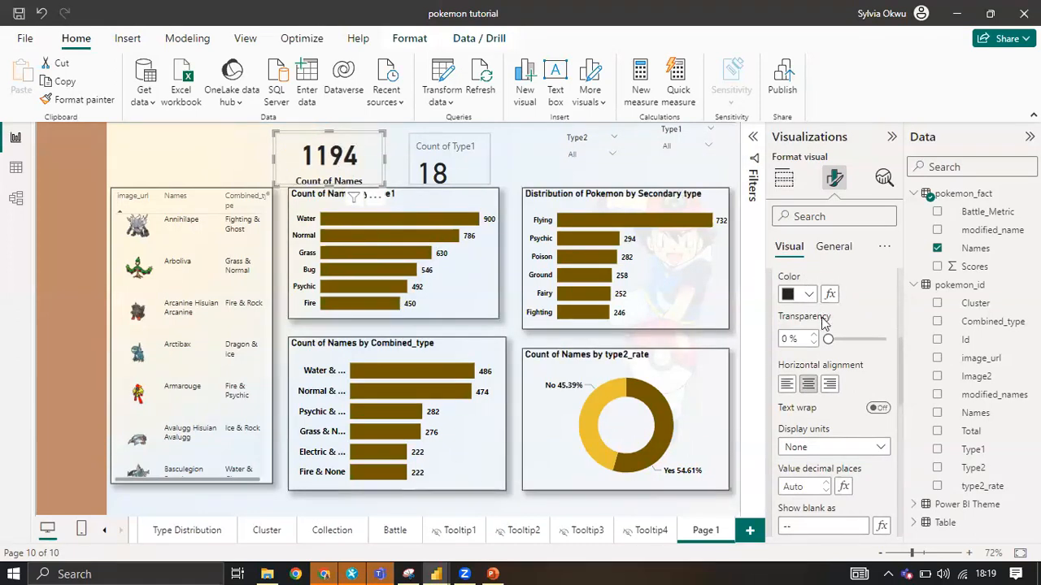
scroll(824, 321, up, 3)
scroll(838, 350, down, 3)
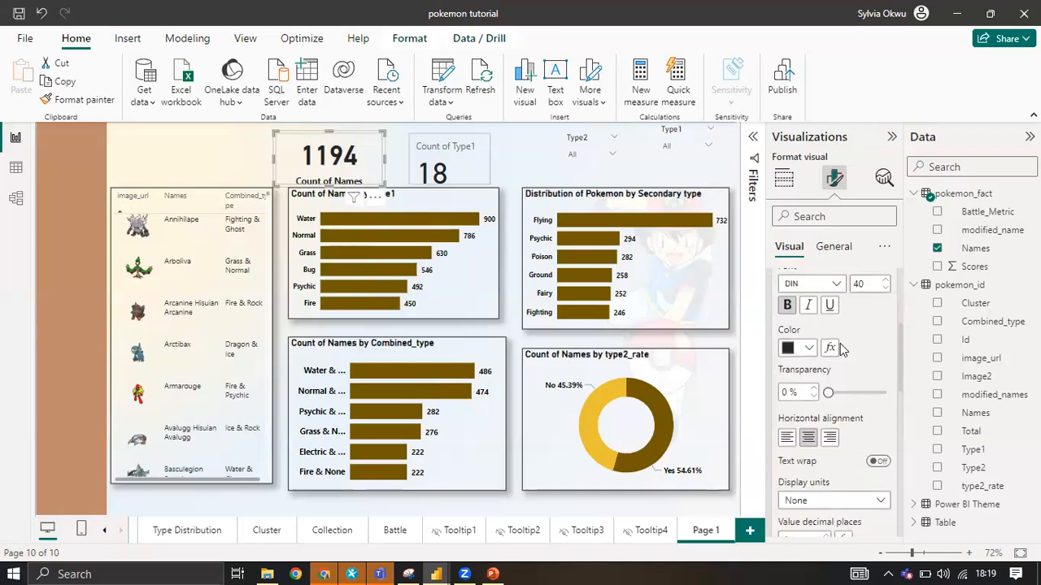
Rename the Count of Names field on the card as Pokemons.
click(754, 140)
click(754, 138)
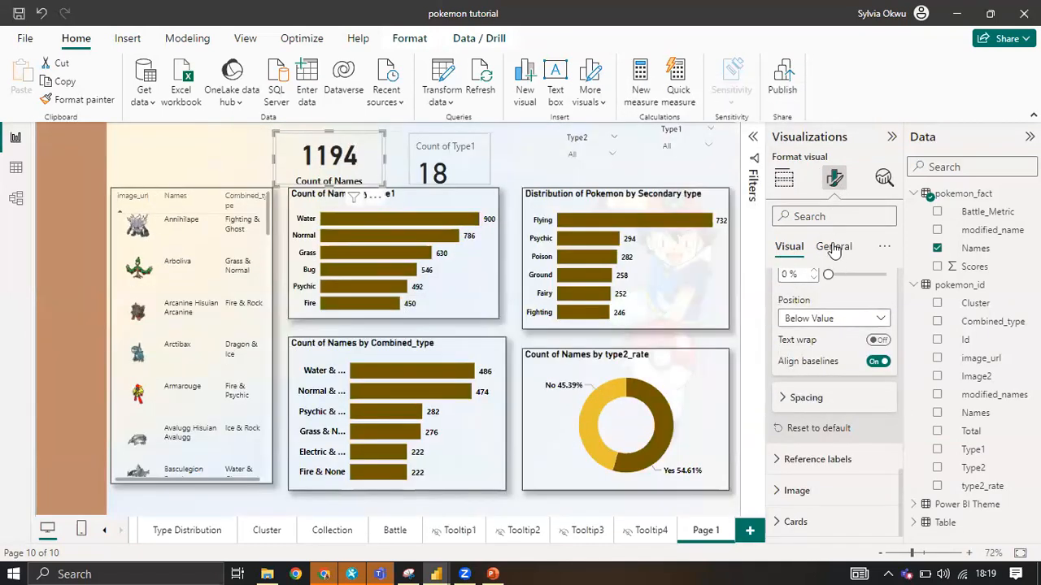
click(783, 177)
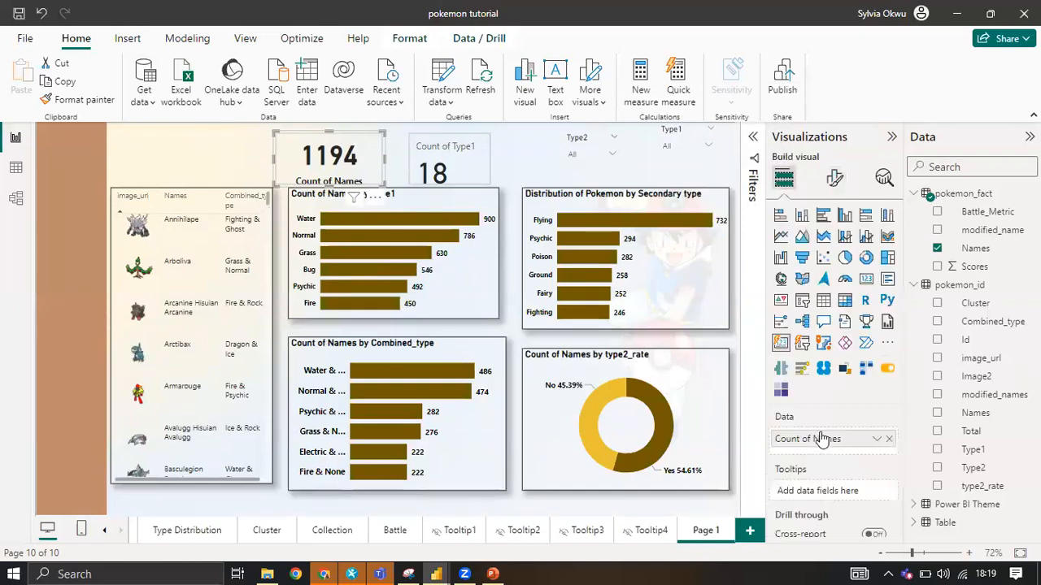
scroll(819, 439, down, 2)
scroll(818, 441, up, 2)
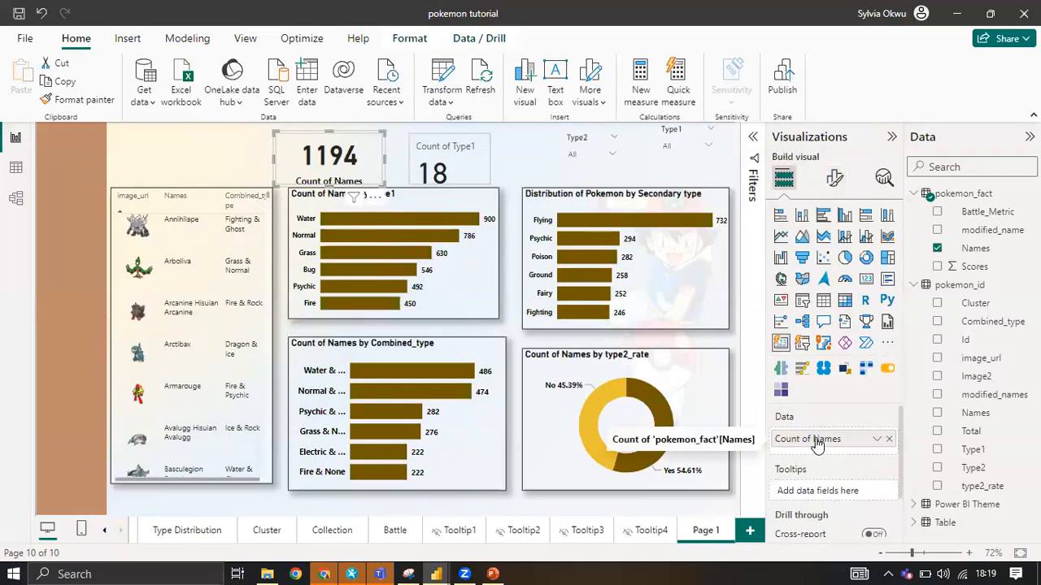
double_click(818, 439)
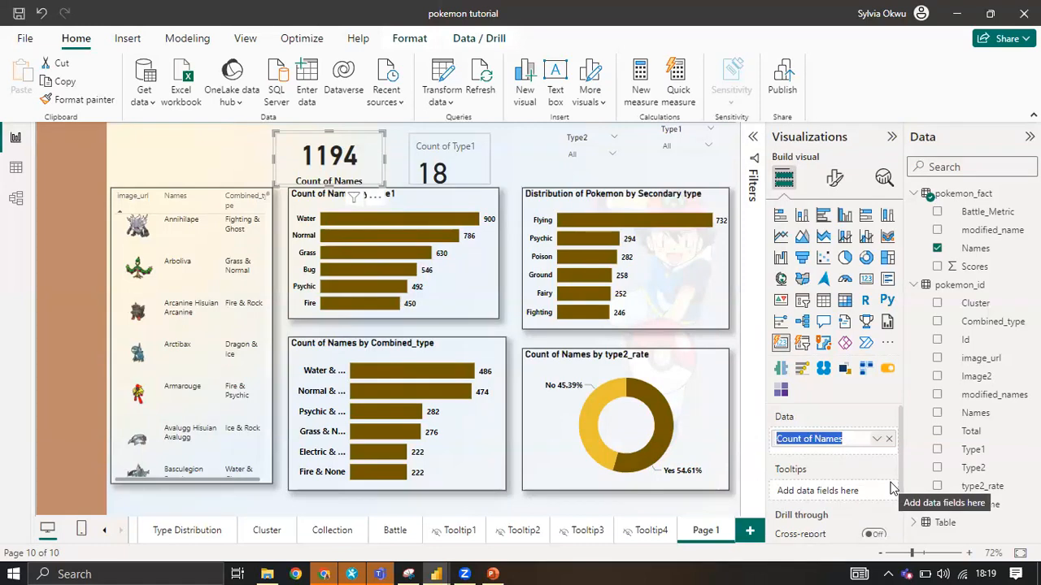
text(Pokemon)
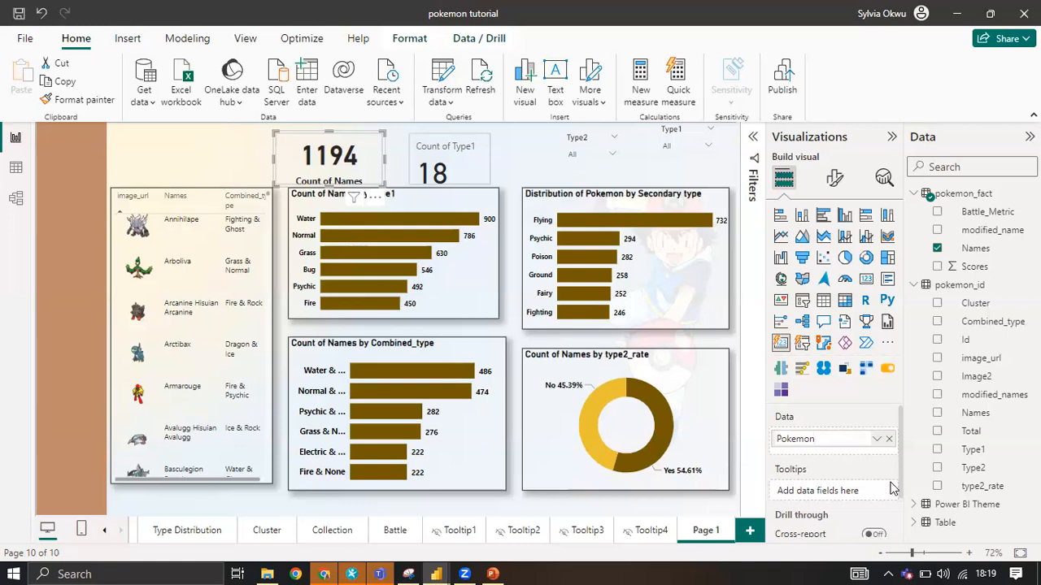
text(s)
key(Return)
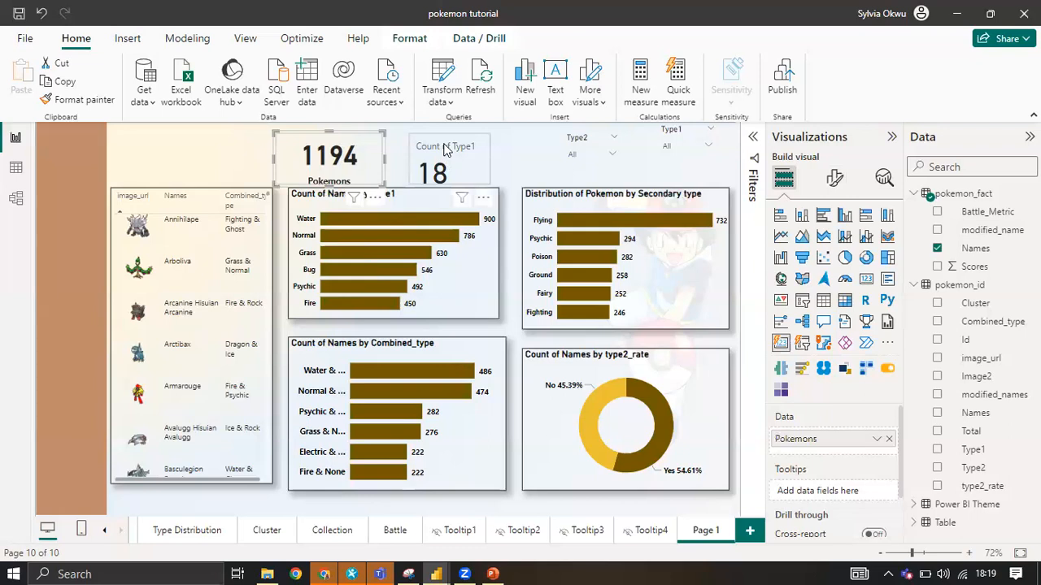
Copy the Pokemons card's formatting to the Count of Type1 card with Format painter.
click(439, 149)
click(316, 161)
click(79, 99)
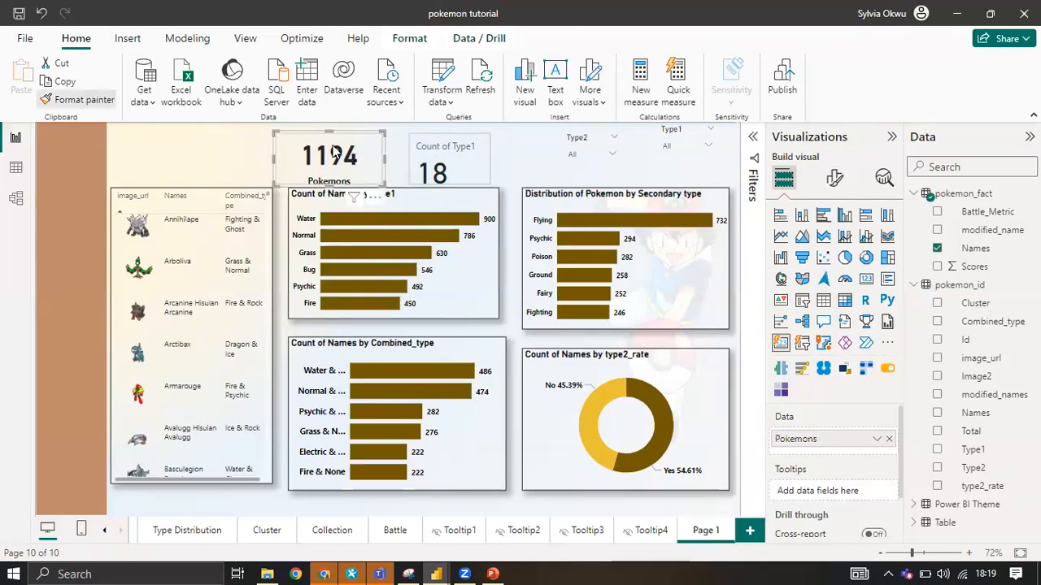
click(469, 165)
click(467, 164)
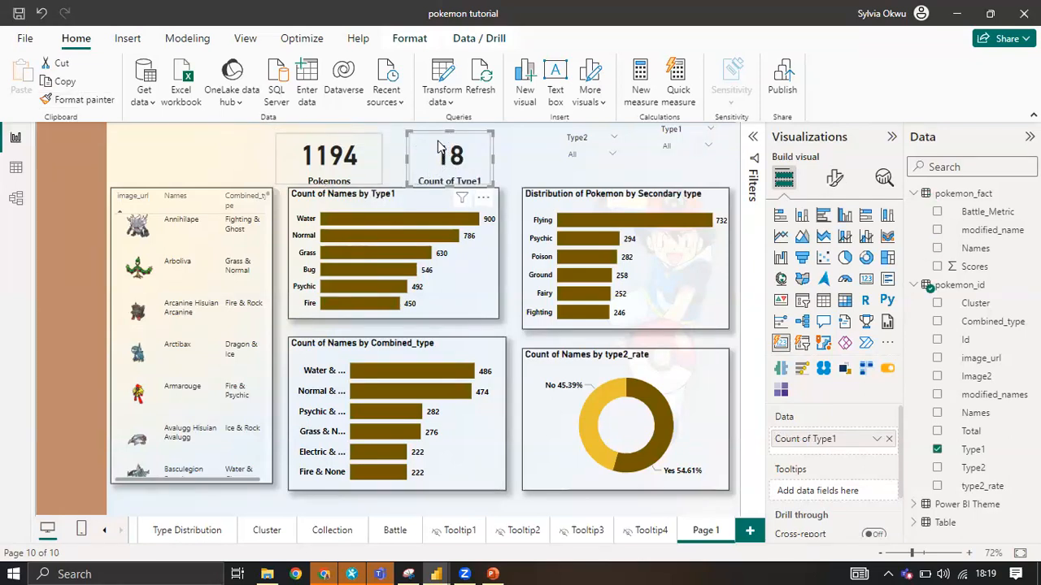
Shift the Pokemons and Count of Type1 cards slightly right and the Type2 slicer slightly left to even out their spacing.
mouse_move(448, 132)
mouse_down()
mouse_move(452, 141)
mouse_move(434, 132)
mouse_up()
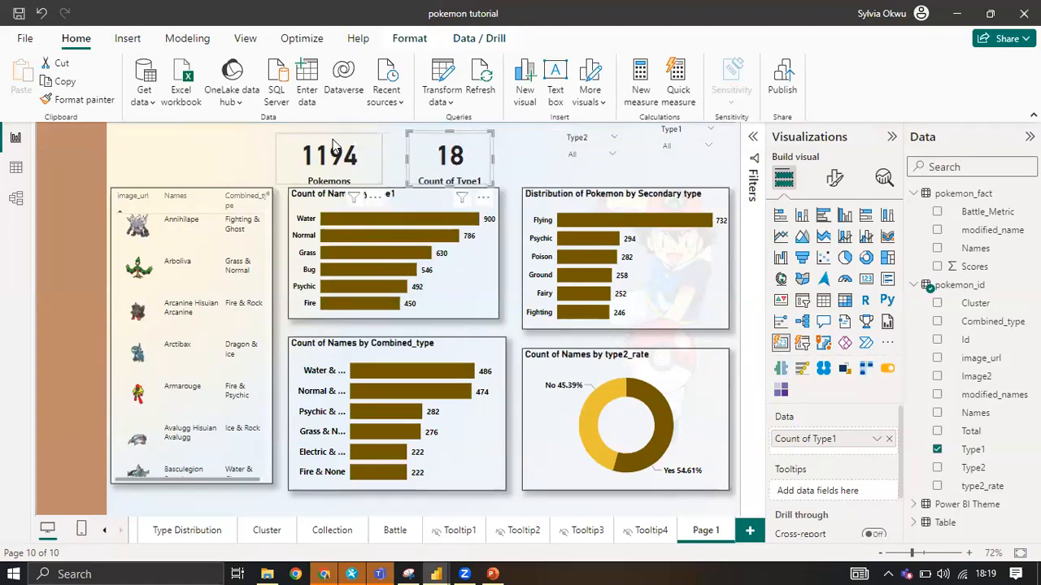
drag(336, 146, 357, 146)
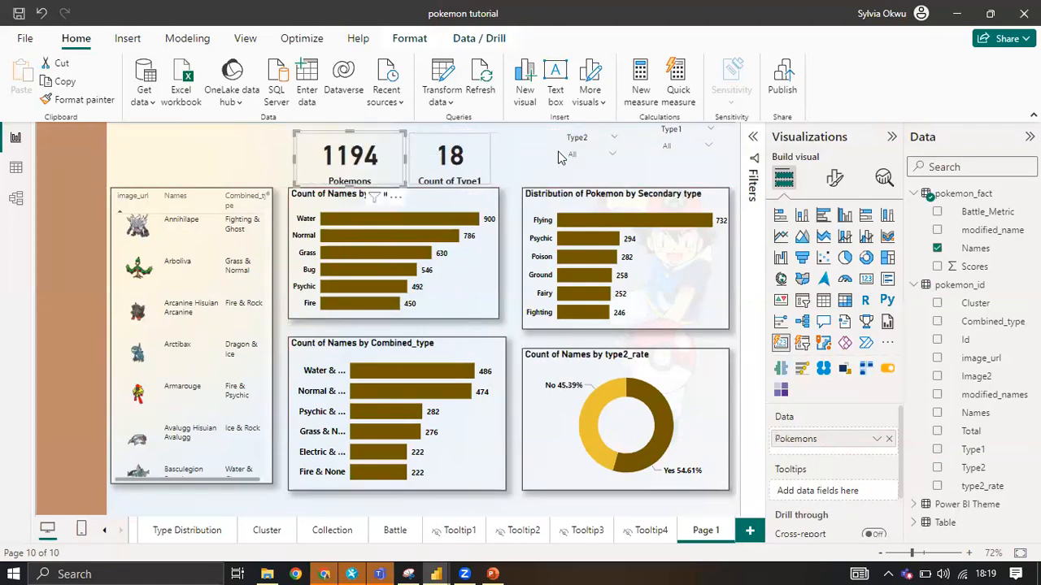
drag(479, 147, 480, 147)
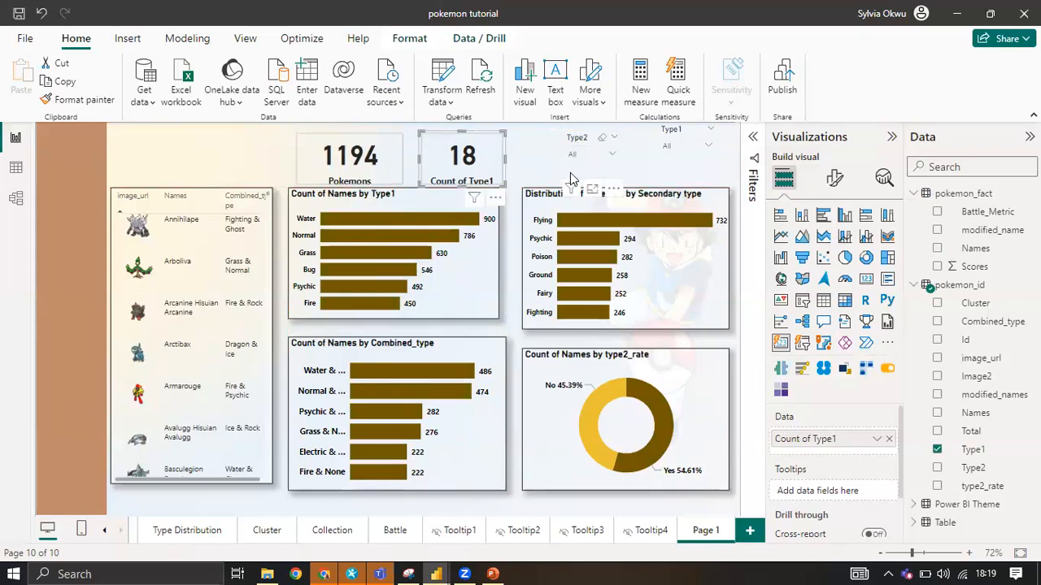
click(569, 170)
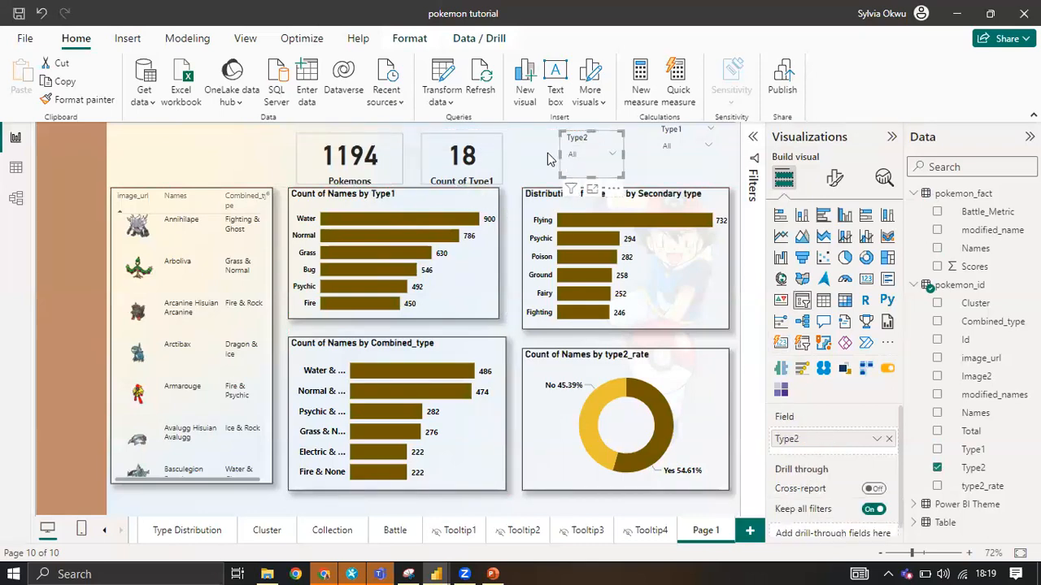
Check the height and width of the Distribution of Pokemon by Secondary type chart in its size properties.
click(671, 289)
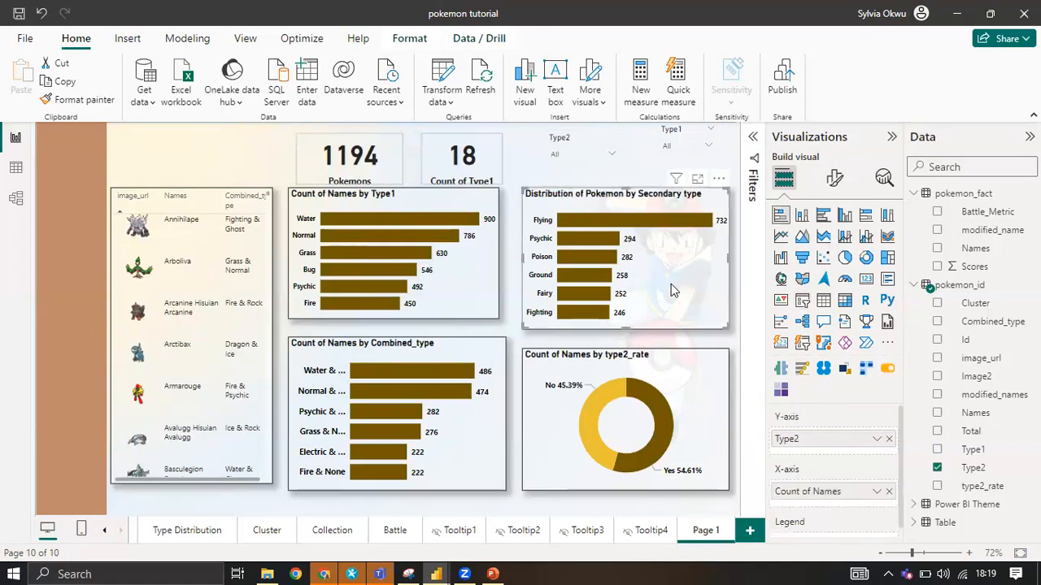
click(834, 181)
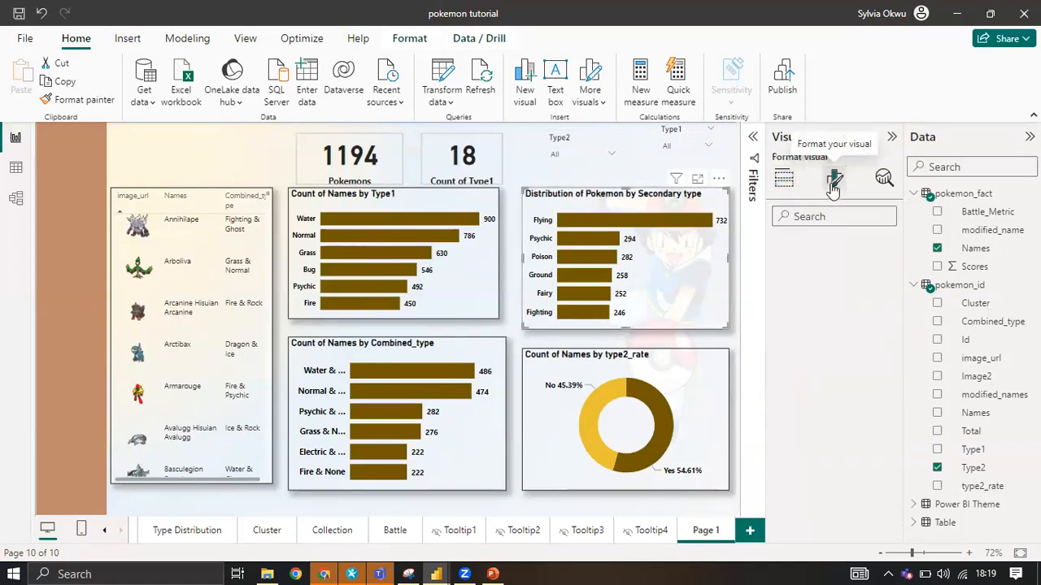
click(832, 246)
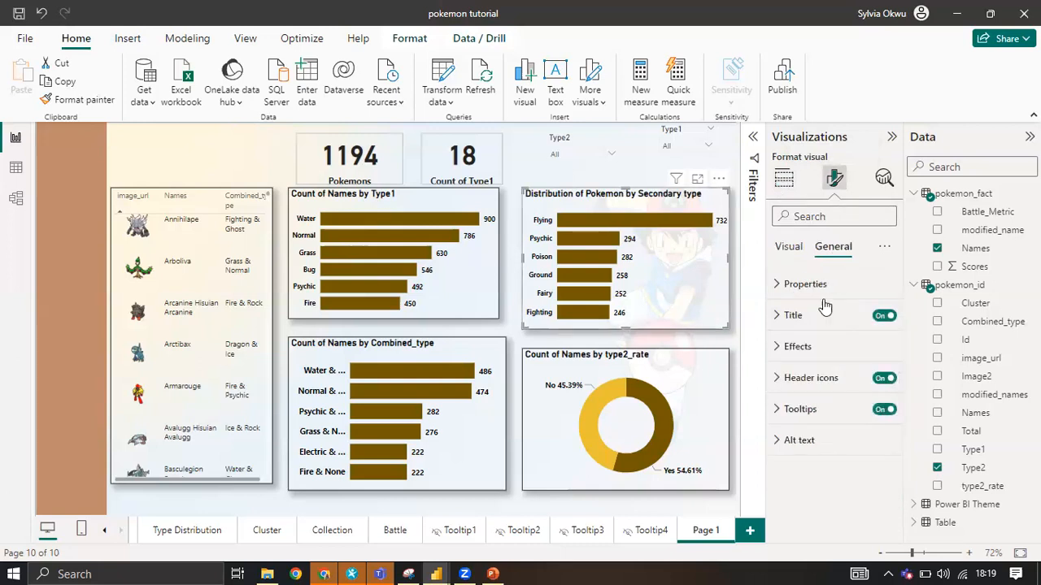
click(809, 285)
scroll(805, 321, down, 1)
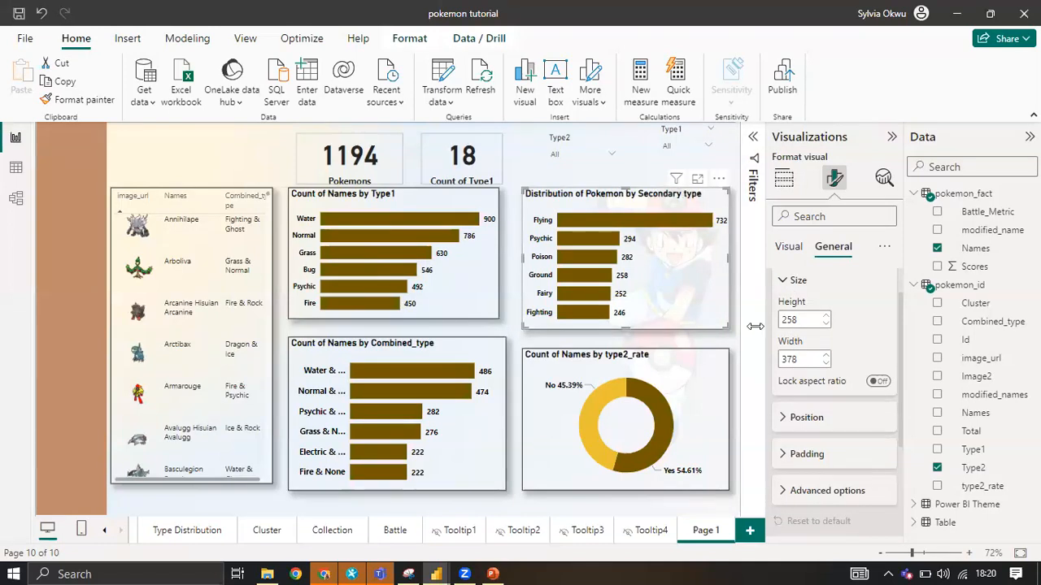
Set the height of the Count of Names by Type1 chart to 258.
click(484, 281)
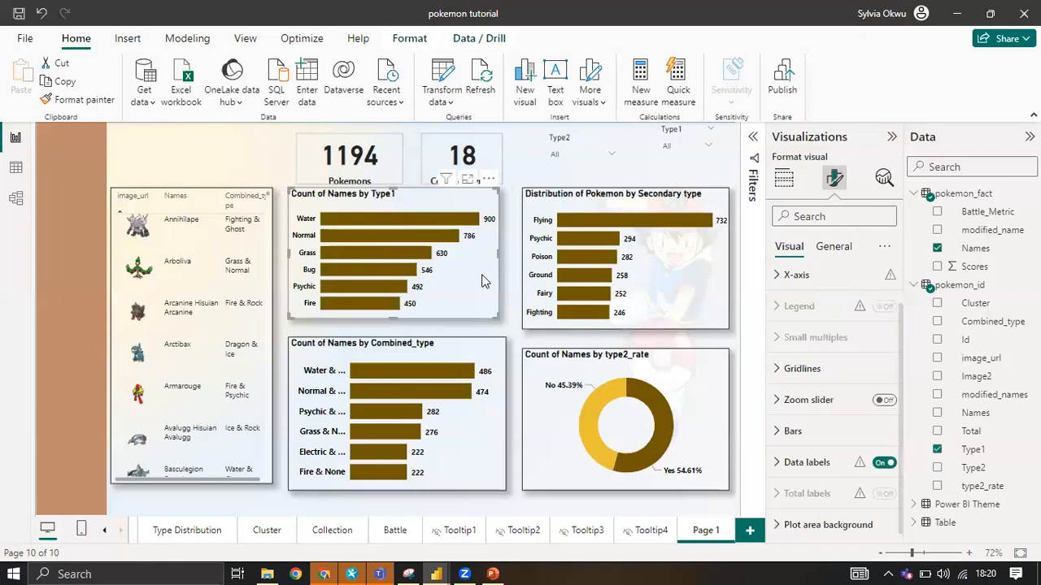
click(831, 246)
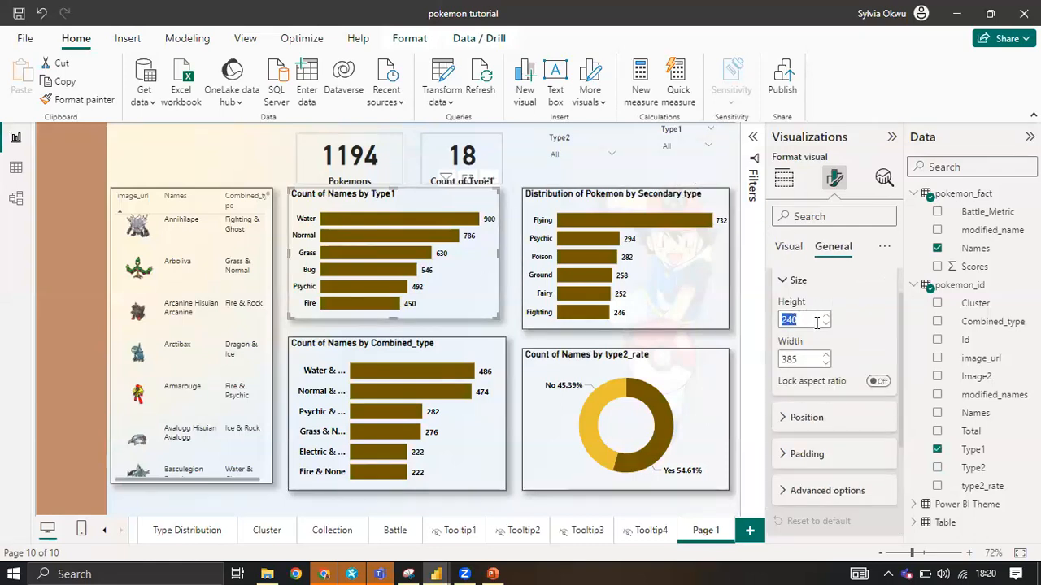
text(35)
click(817, 319)
key(BackSpace)
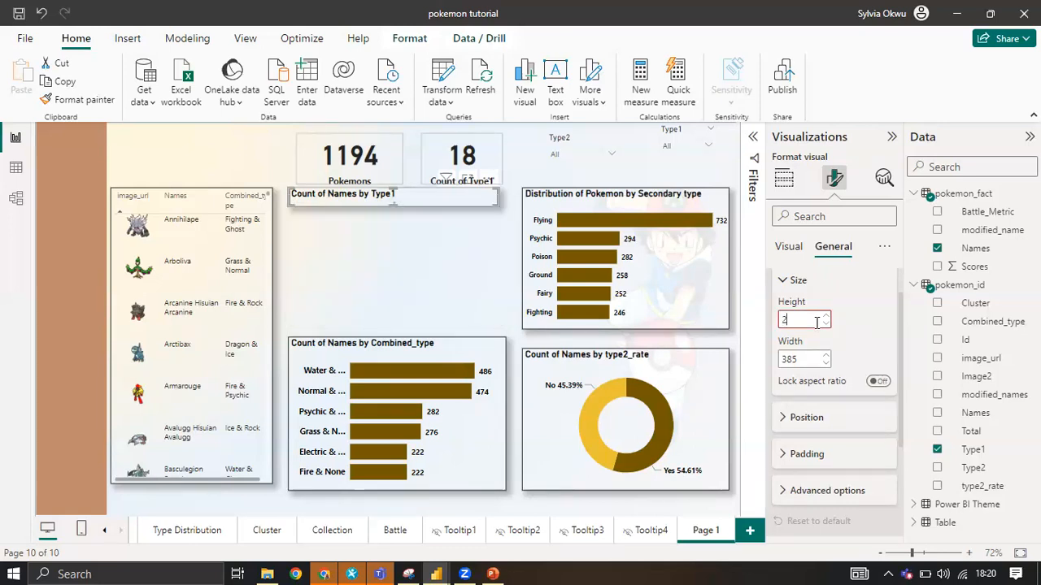
text(58)
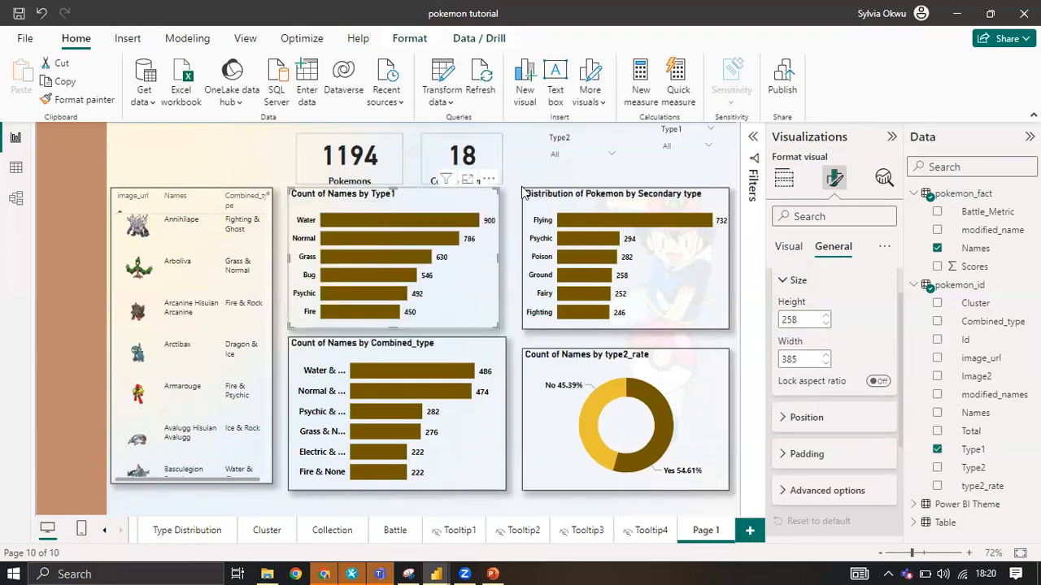
Compare the size properties of the Count of Names by Type1 chart and the Distribution of Pokemon by Secondary type chart.
click(650, 267)
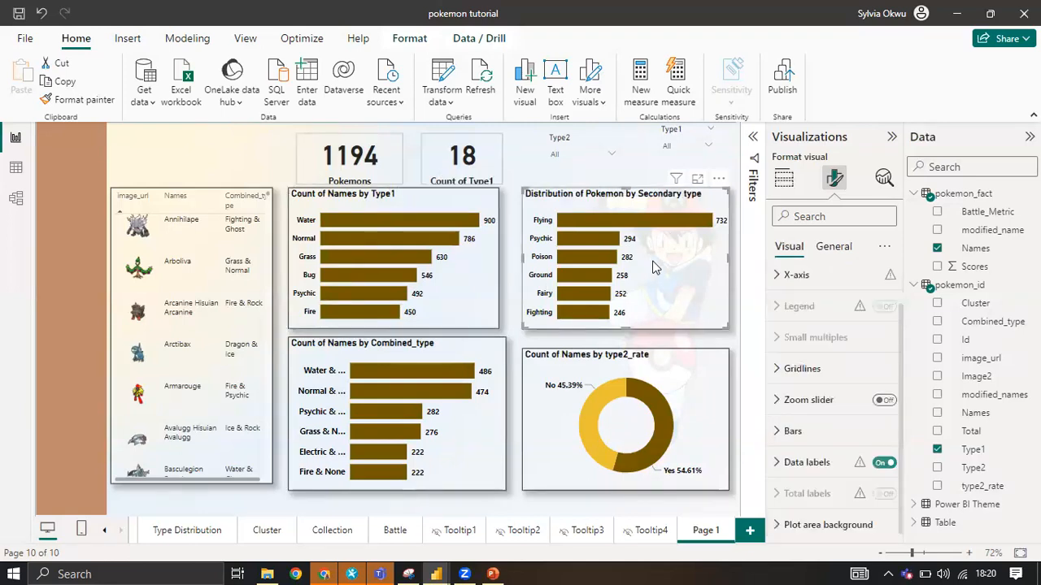
click(474, 272)
click(597, 275)
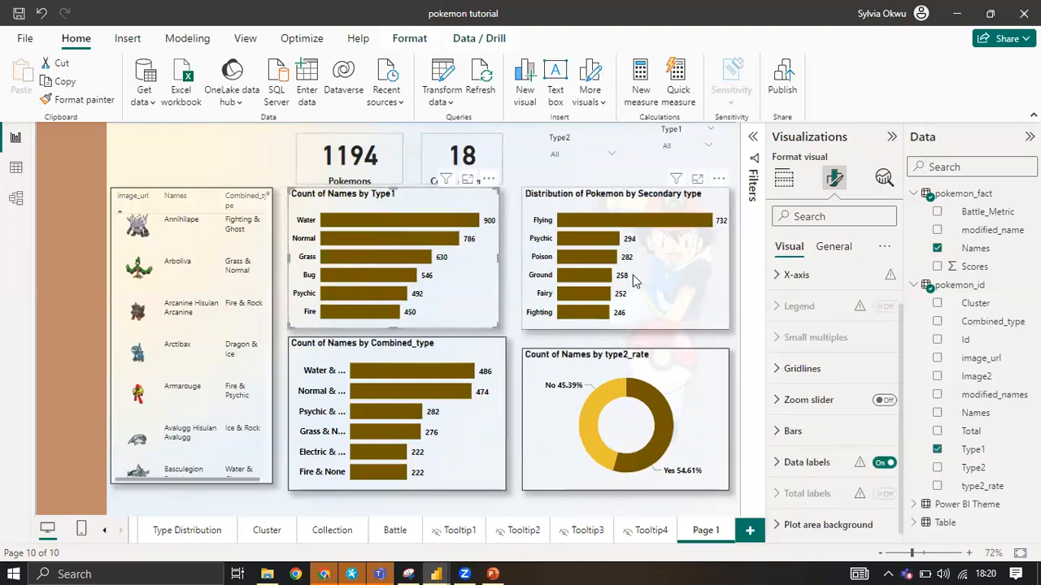
click(630, 275)
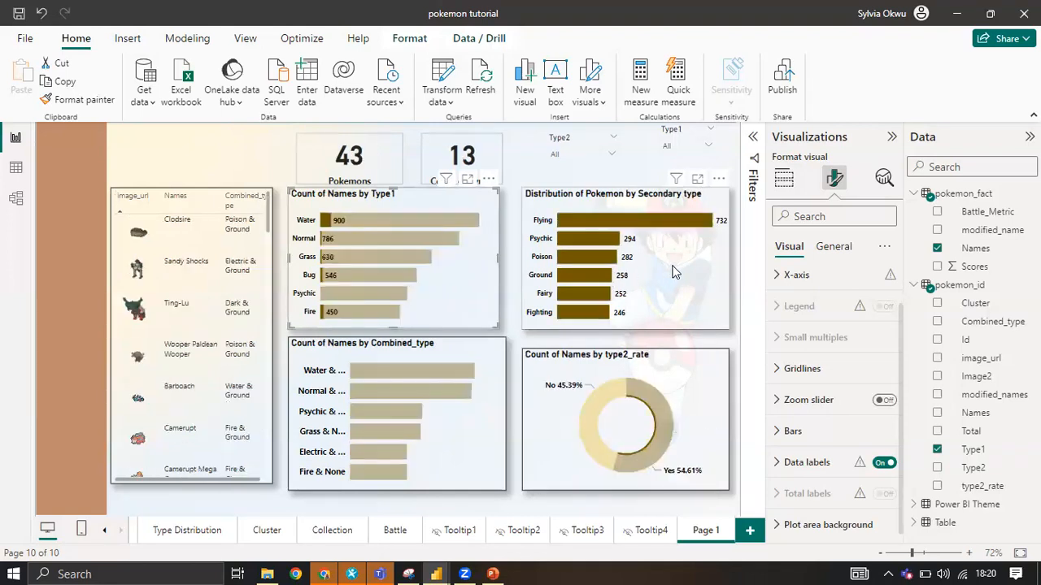
click(830, 247)
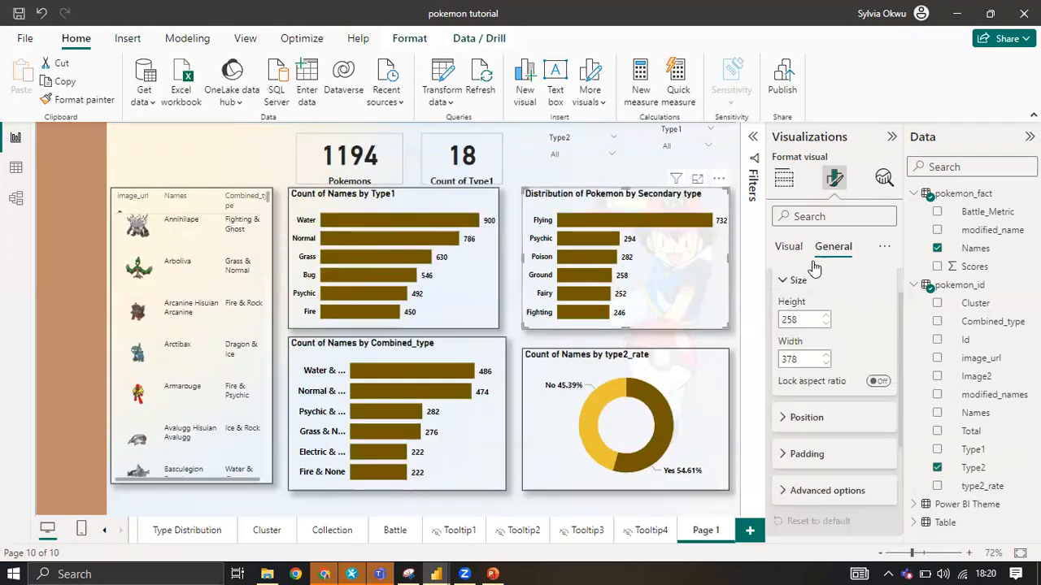
click(467, 284)
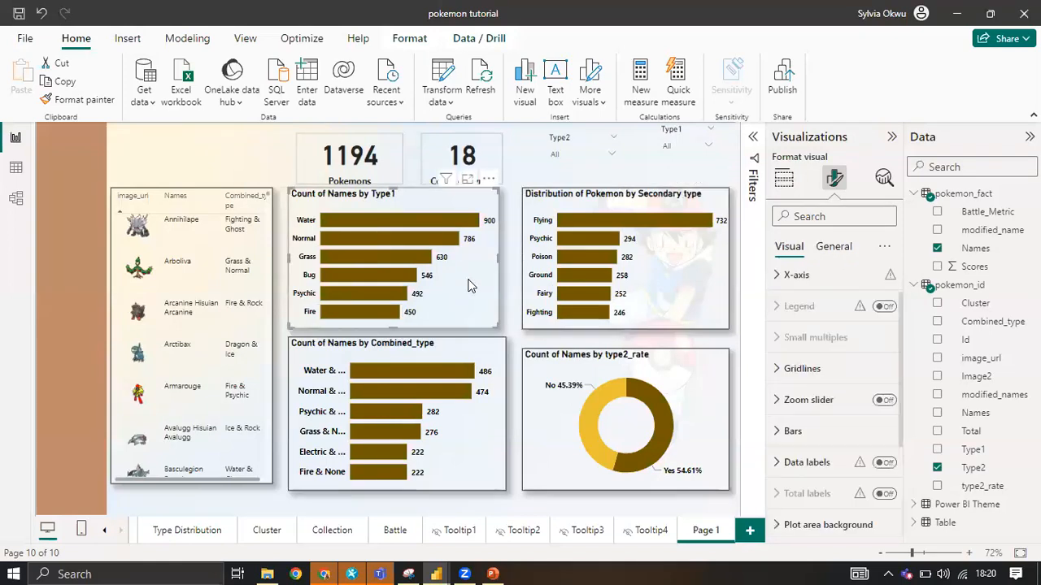
click(821, 247)
click(714, 283)
click(831, 252)
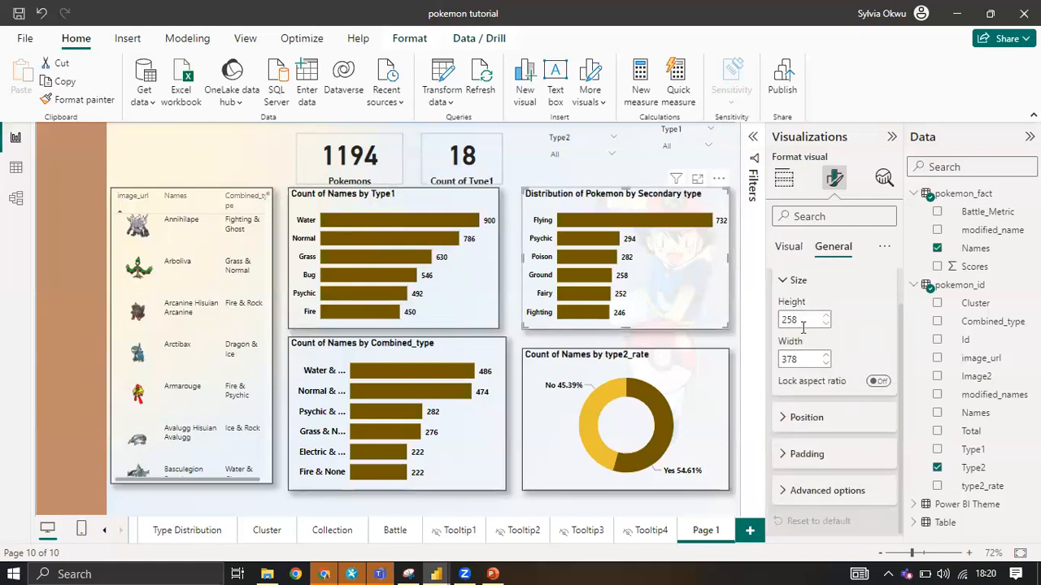
Set the width of the Distribution of Pokemon by Secondary type chart to 385.
double_click(796, 362)
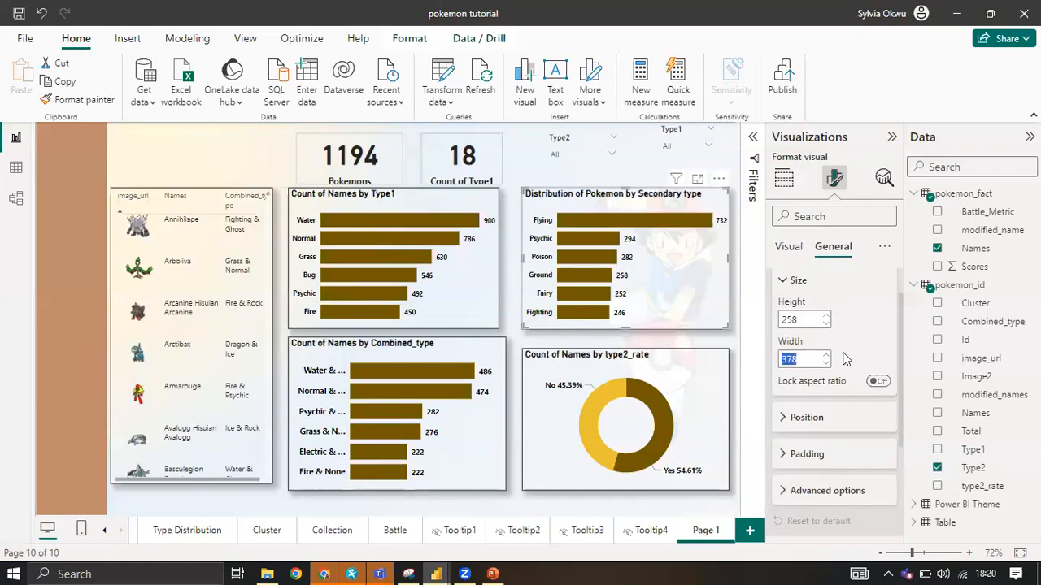
text(385)
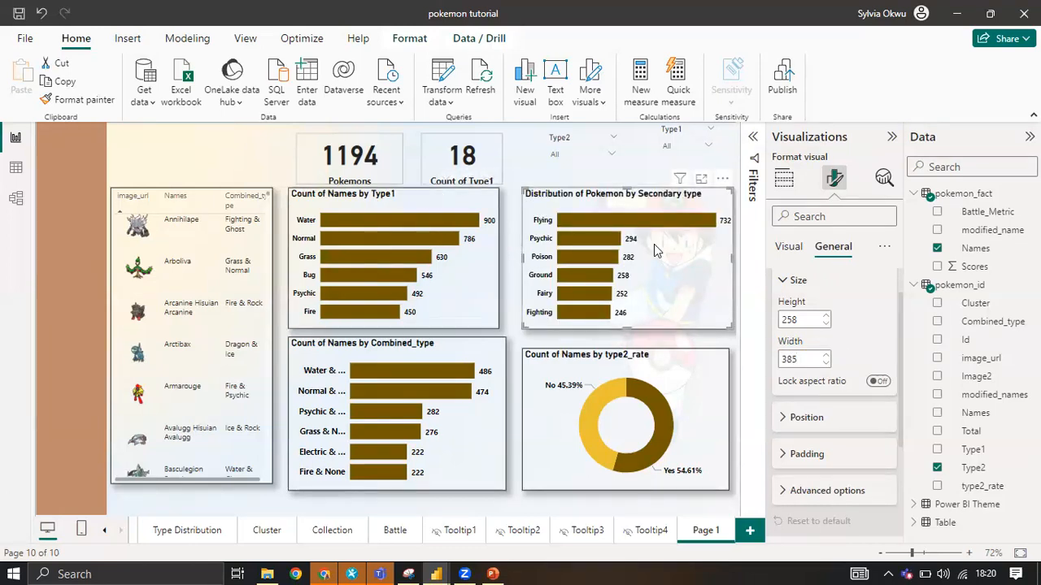
Compare the size and position properties of the Secondary type, Type1 and Combined_type bar charts.
click(805, 418)
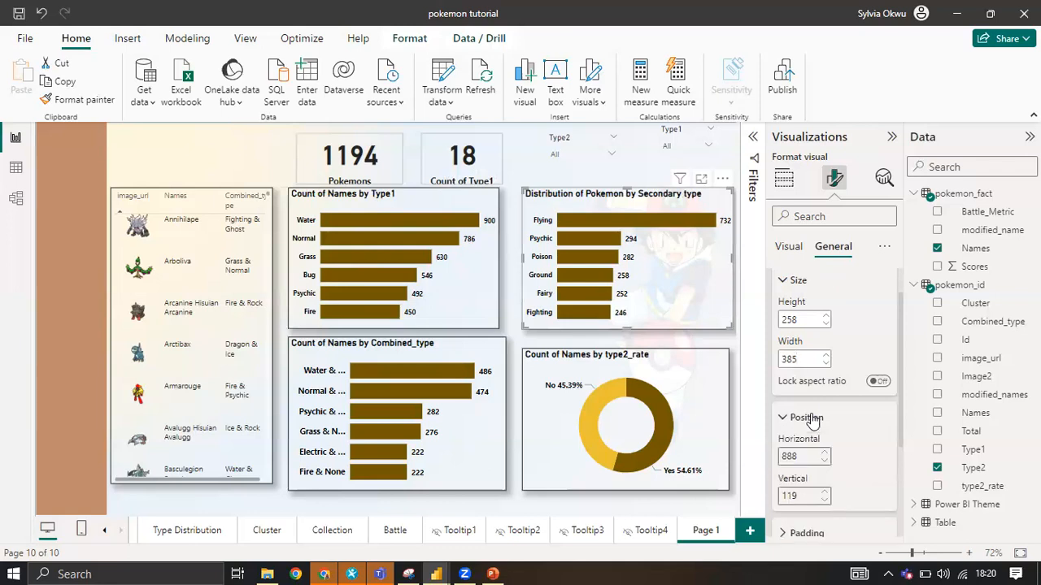
scroll(817, 383, down, 1)
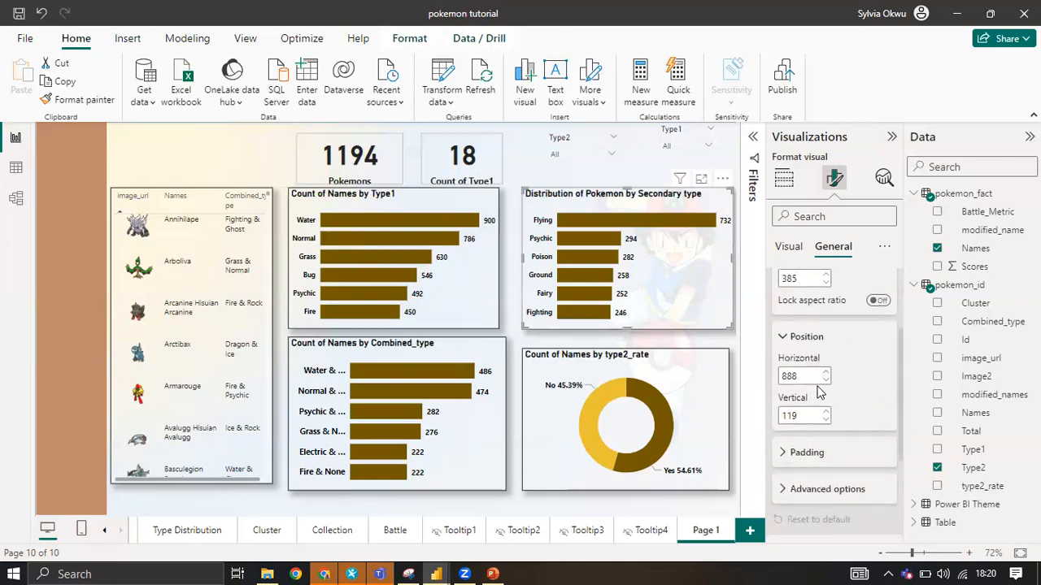
click(476, 296)
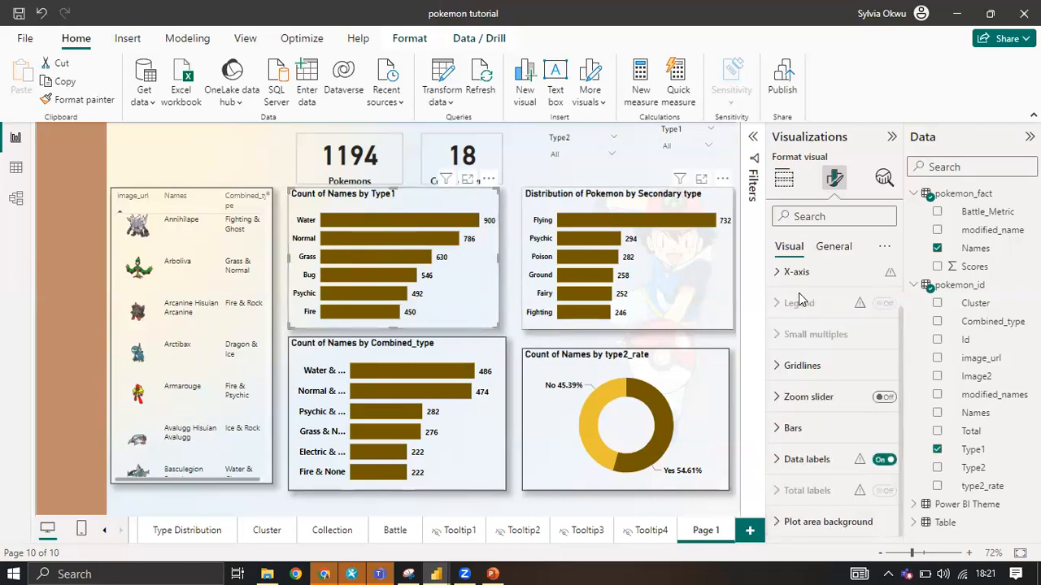
click(834, 247)
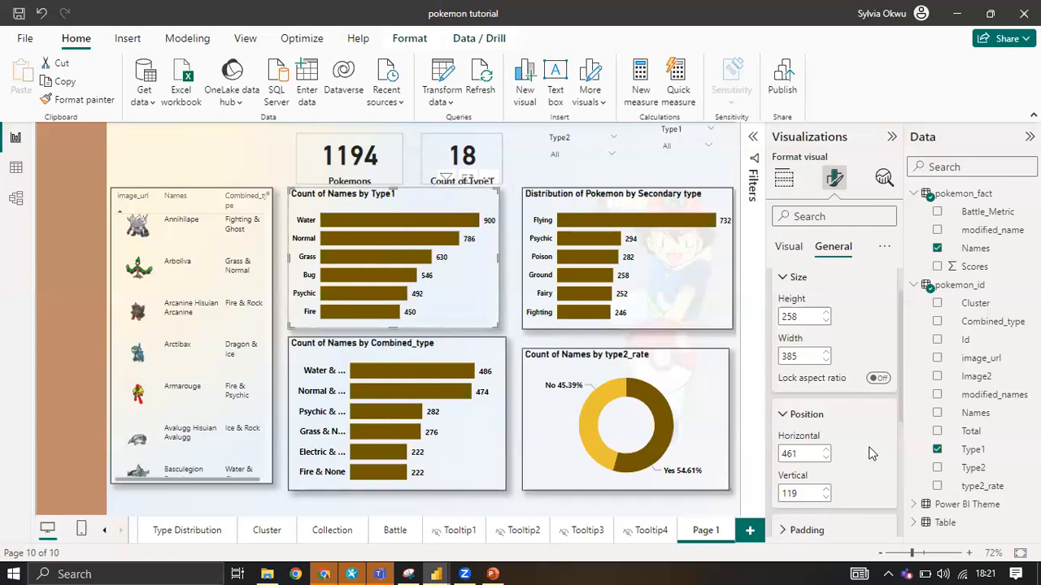
click(462, 445)
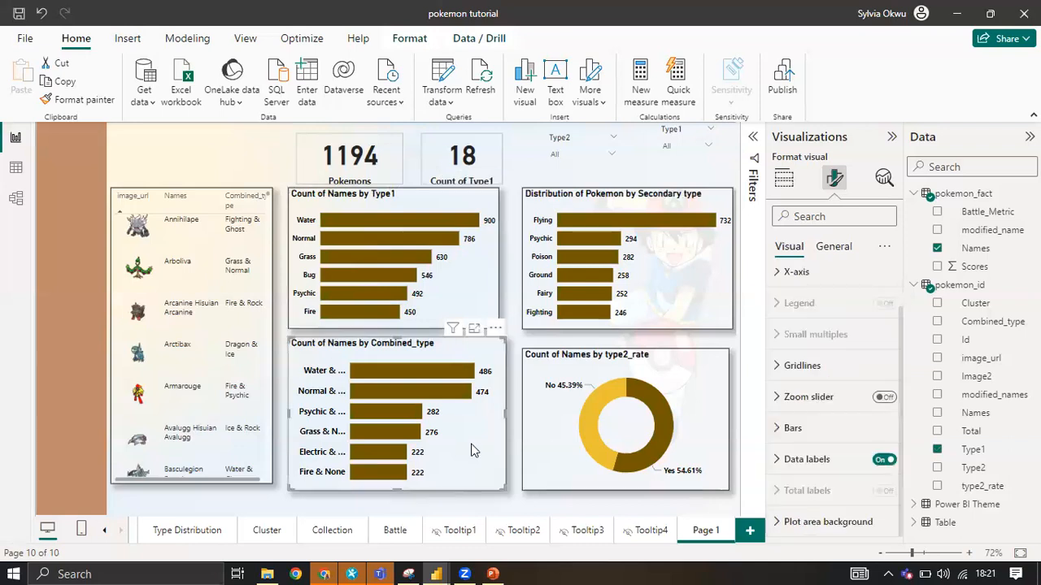
click(833, 247)
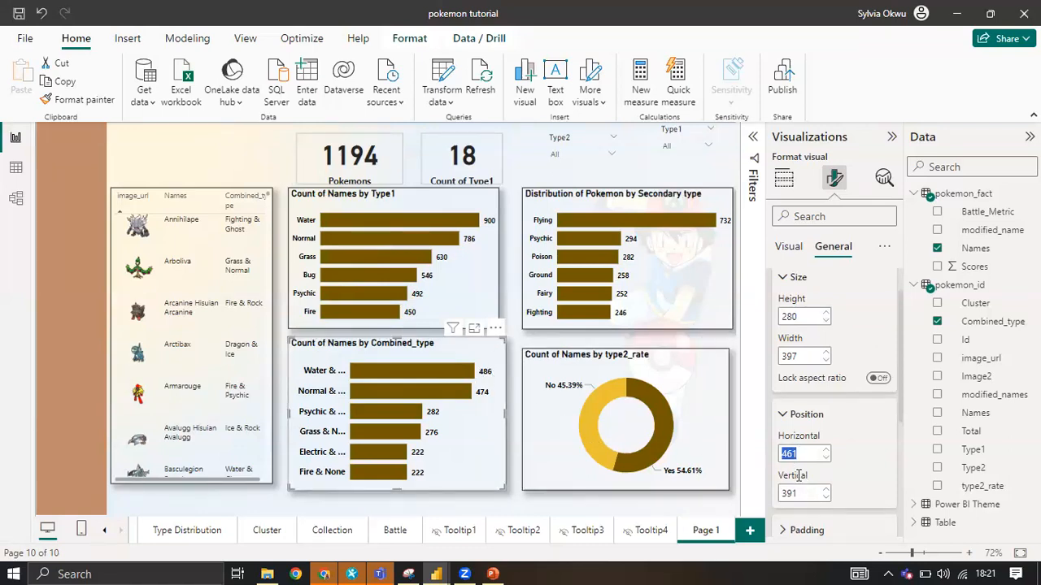
click(482, 280)
click(829, 248)
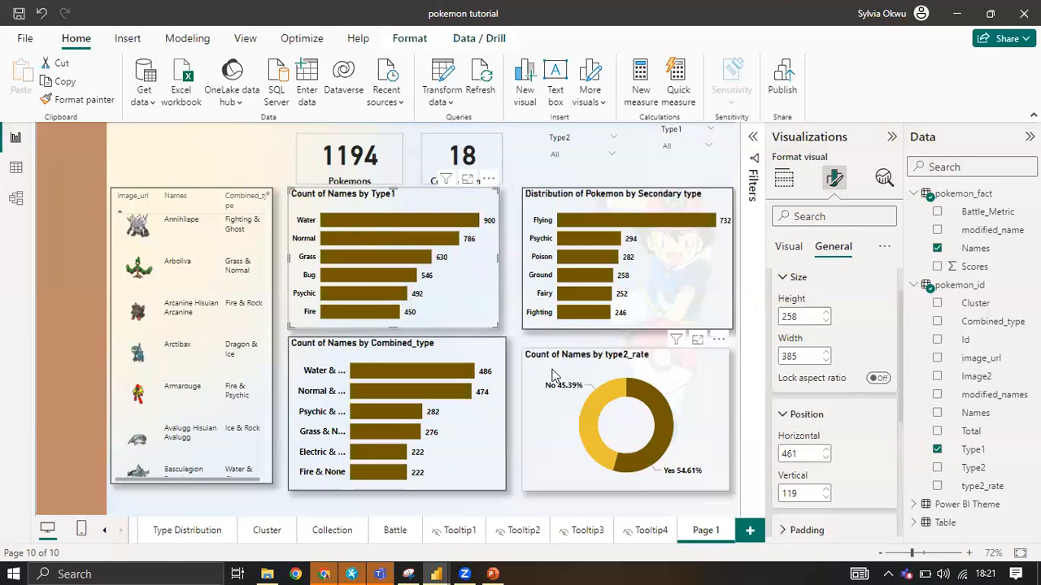
Compare the size and position of the type2_rate donut chart with those of the Secondary type chart above it.
click(577, 411)
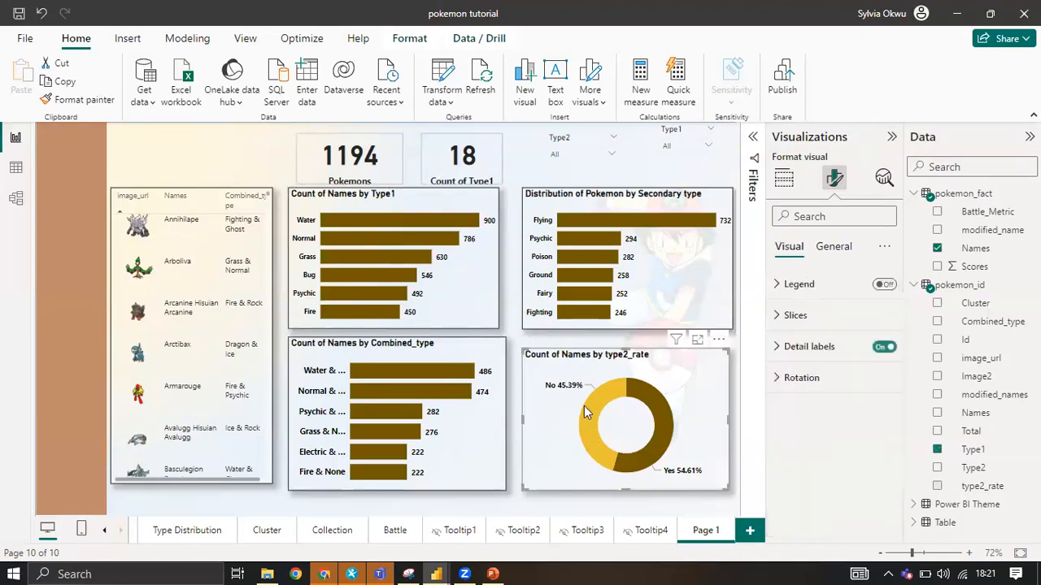
click(834, 246)
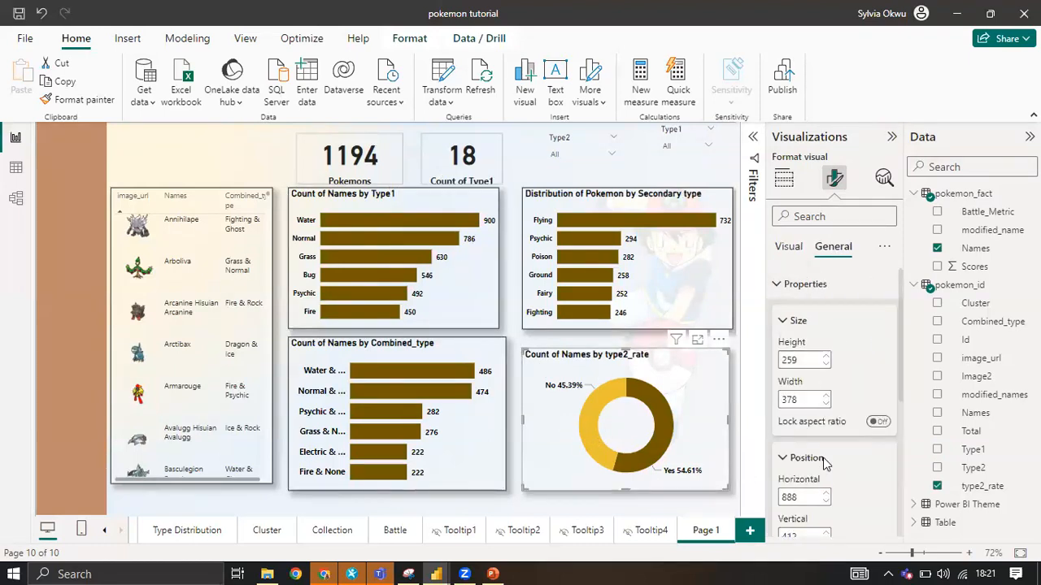
scroll(799, 415, down, 3)
scroll(793, 389, down, 4)
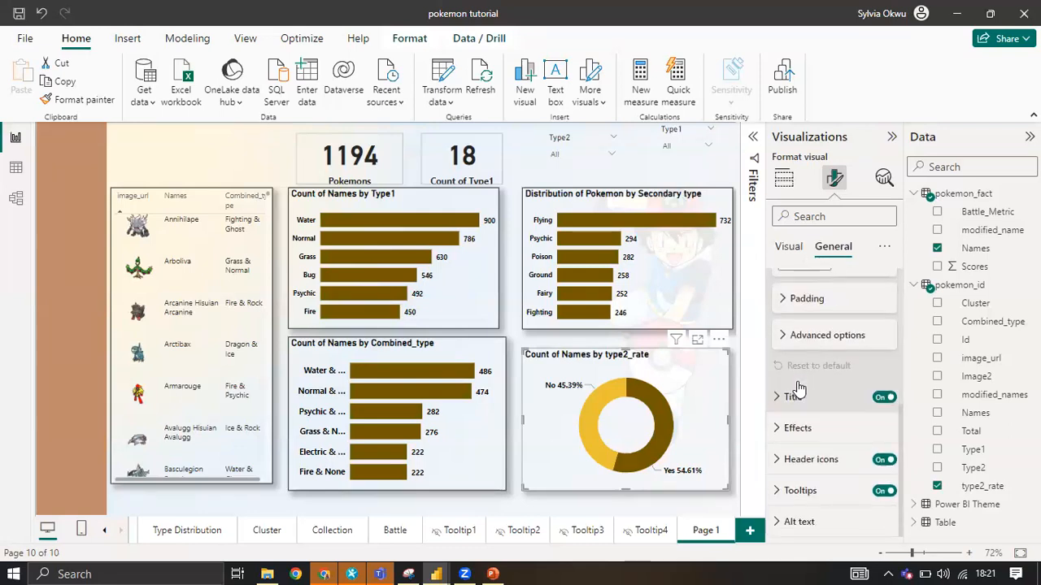
scroll(801, 341, up, 2)
scroll(804, 329, up, 1)
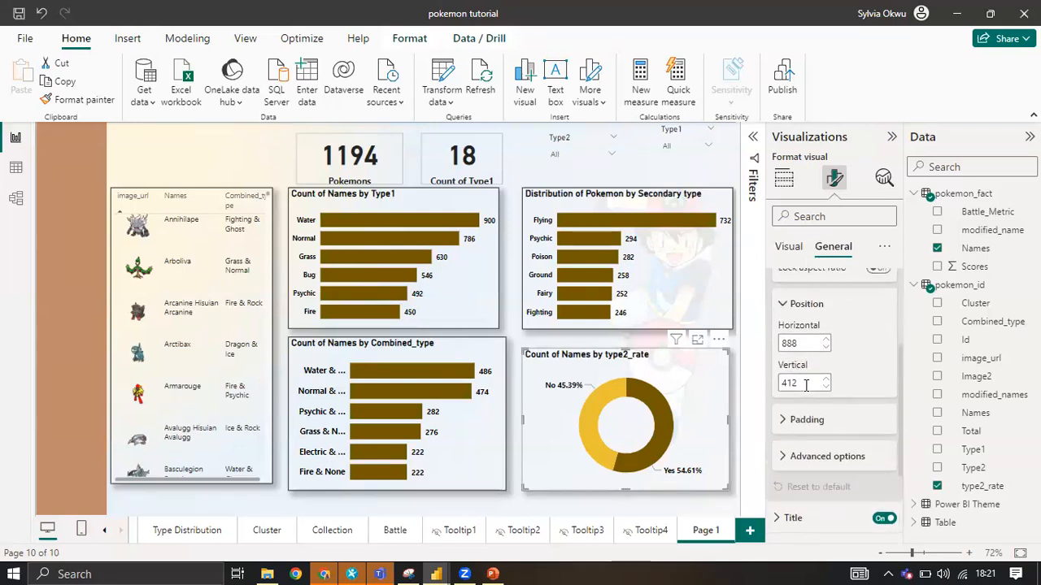
click(675, 266)
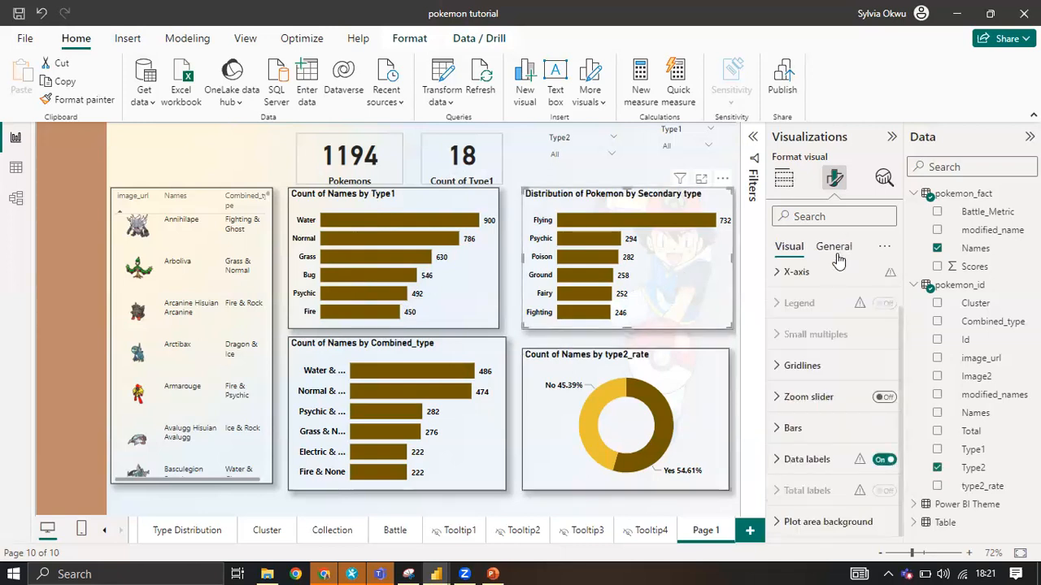
click(834, 247)
scroll(816, 463, down, 1)
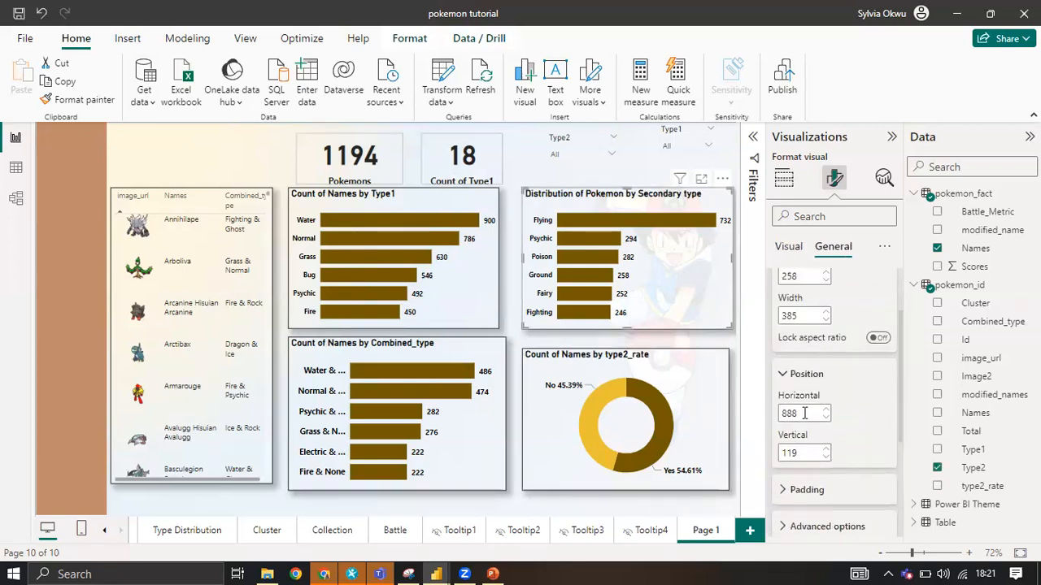
Extend the type2_rate donut chart upward to vertical position 391 so its upper edge aligns with the Combined_type chart.
click(705, 372)
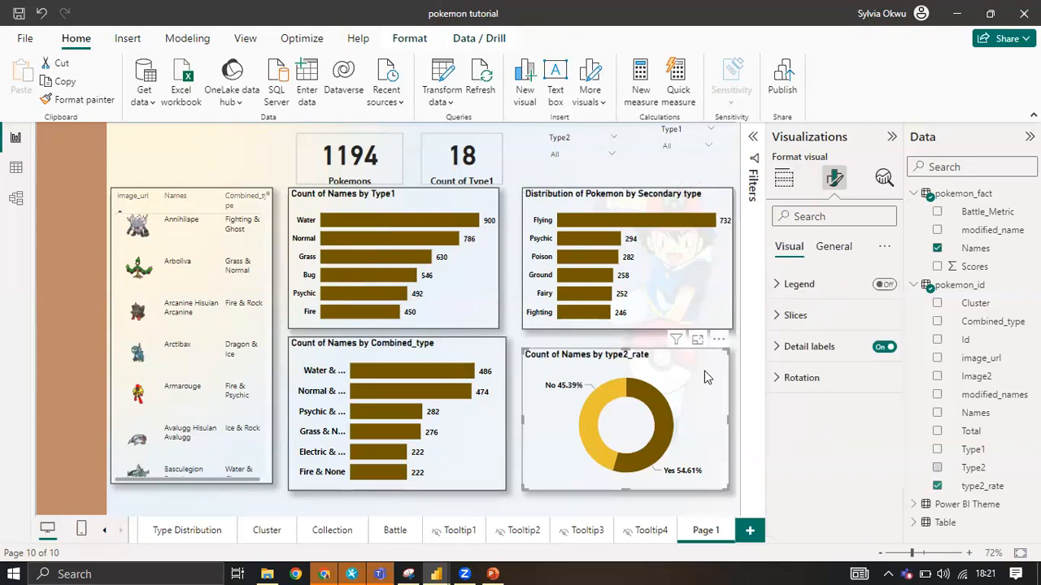
click(834, 248)
scroll(811, 435, down, 2)
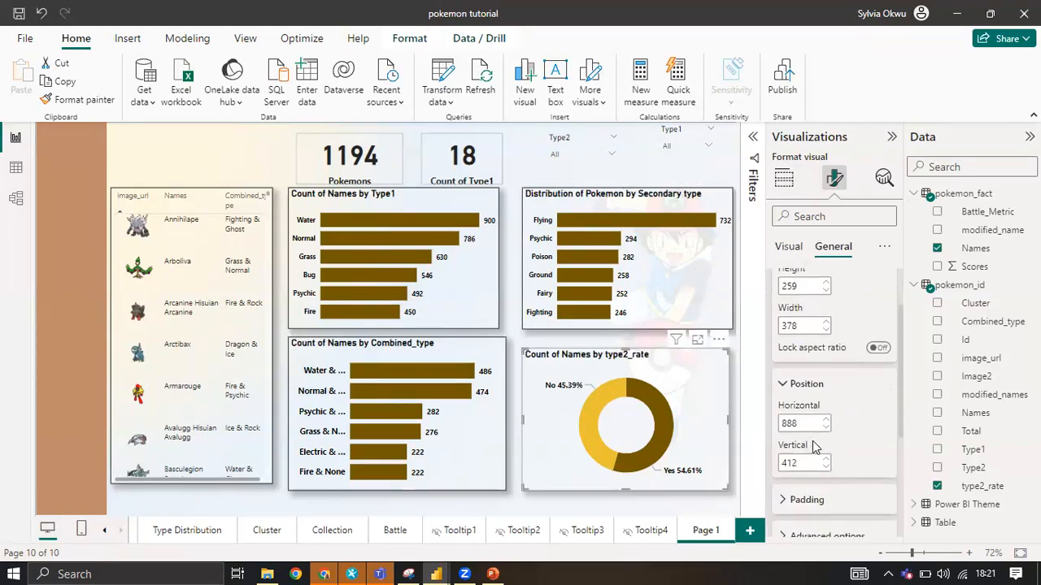
scroll(809, 437, down, 2)
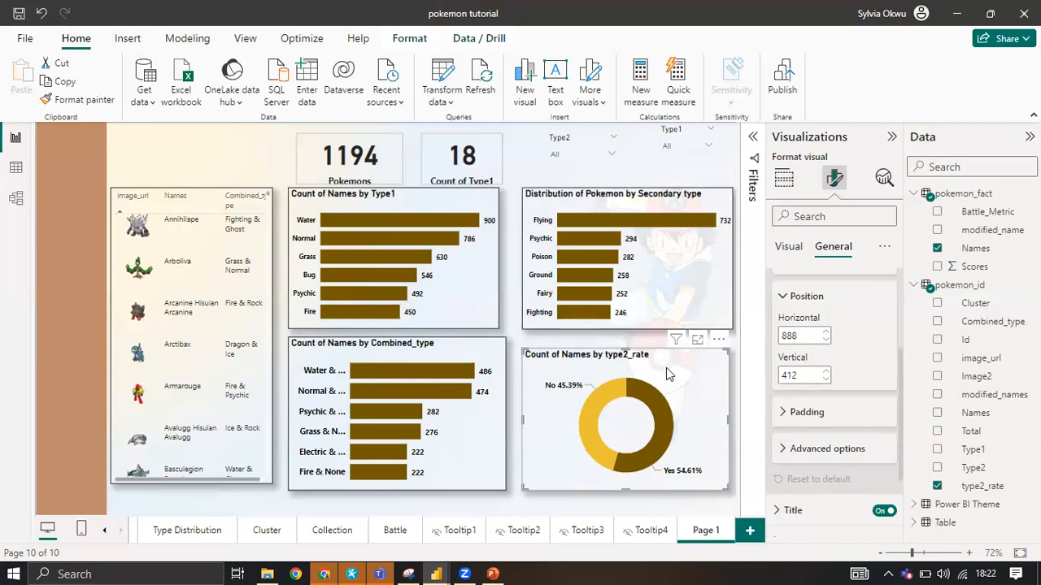
drag(623, 347, 622, 346)
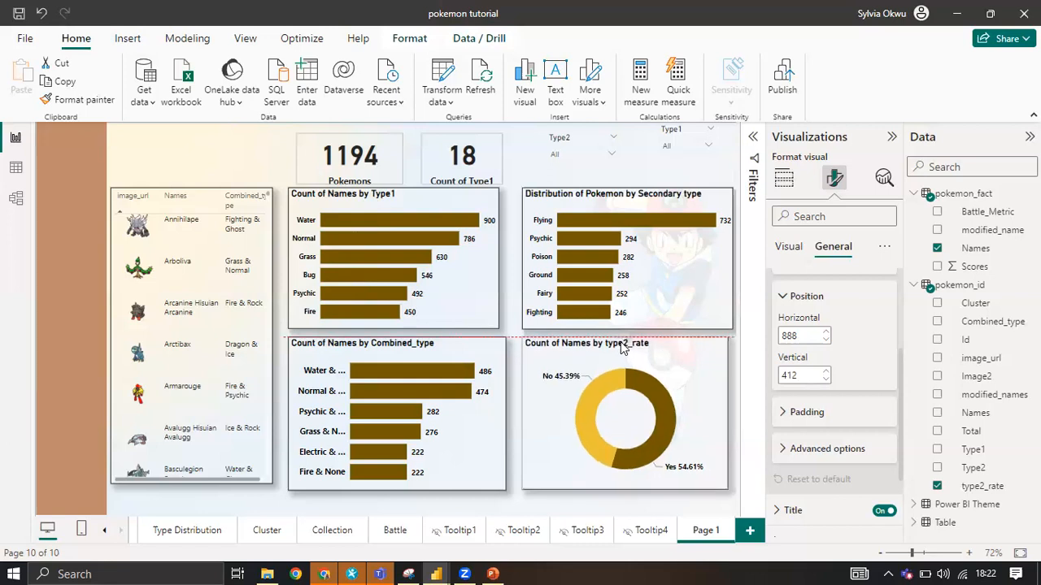
drag(662, 396, 663, 396)
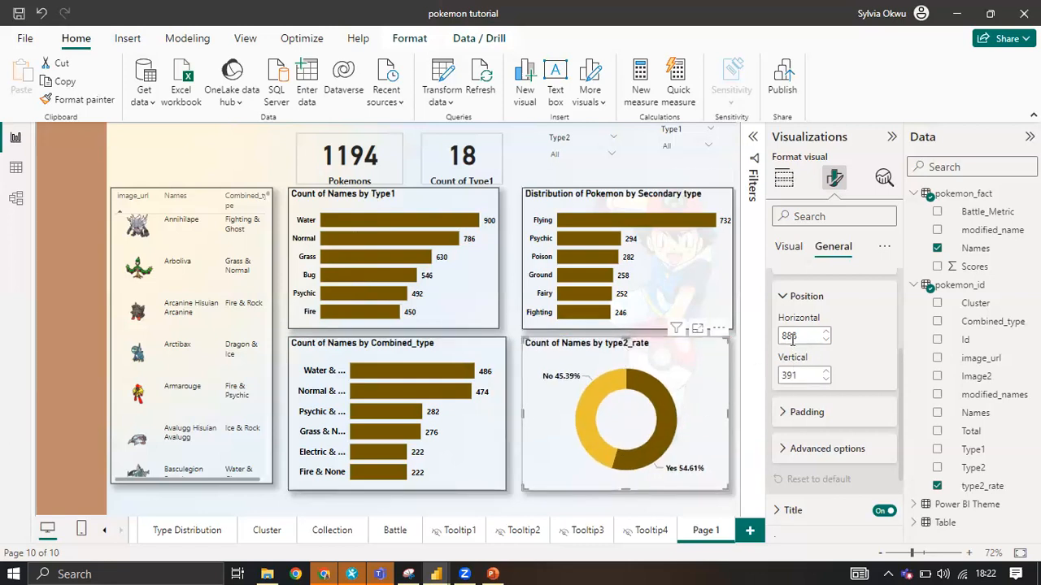
Check the size and position properties of the Secondary type chart and the Combined_type chart.
click(660, 281)
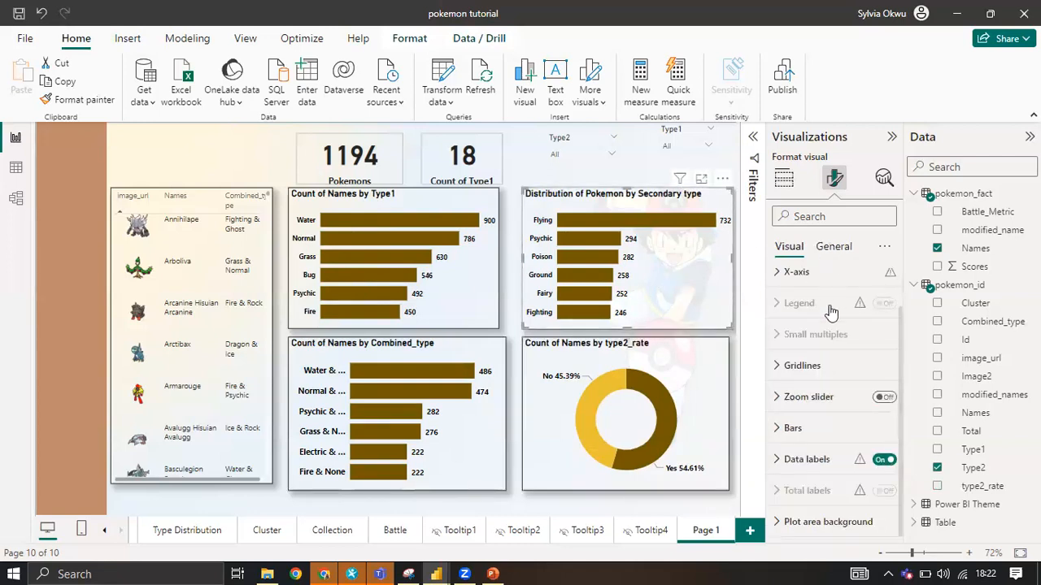
click(831, 246)
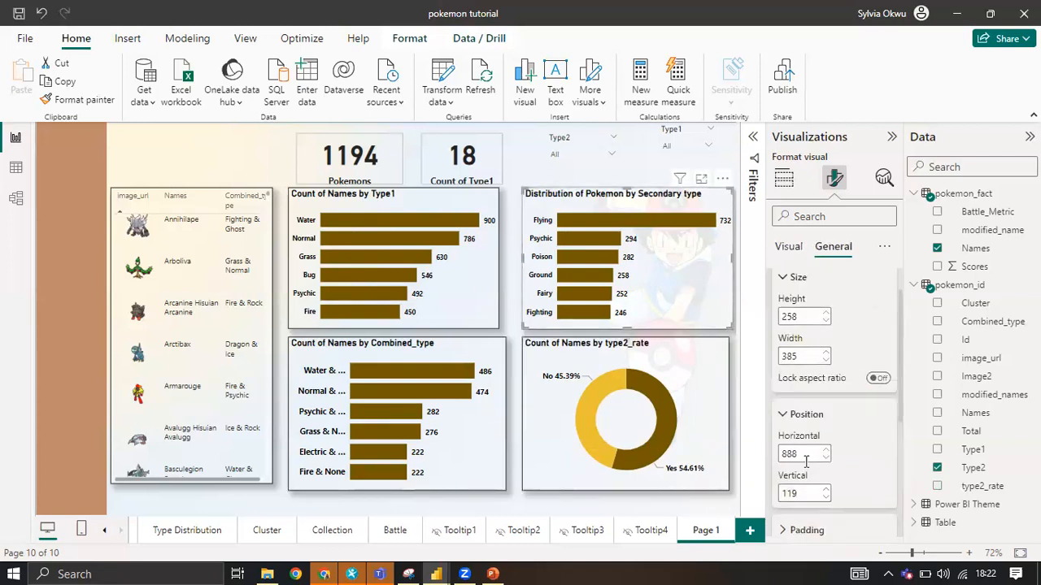
click(479, 427)
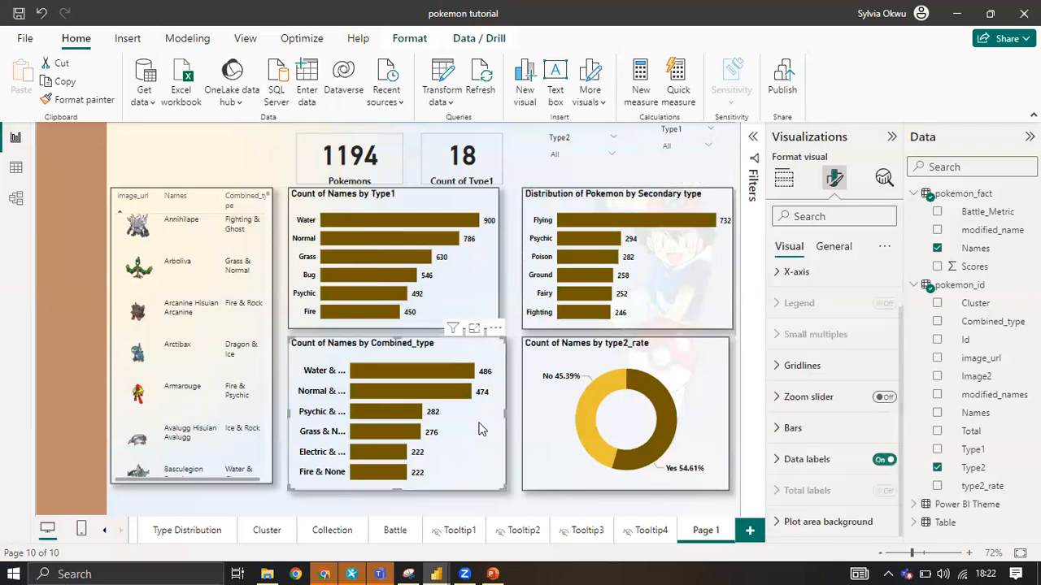
click(833, 246)
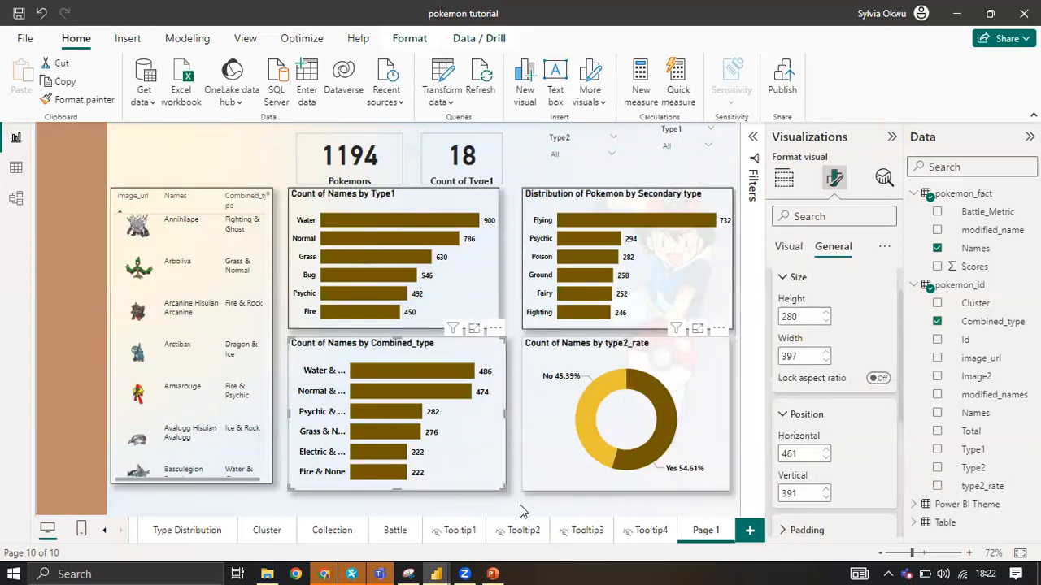
click(206, 159)
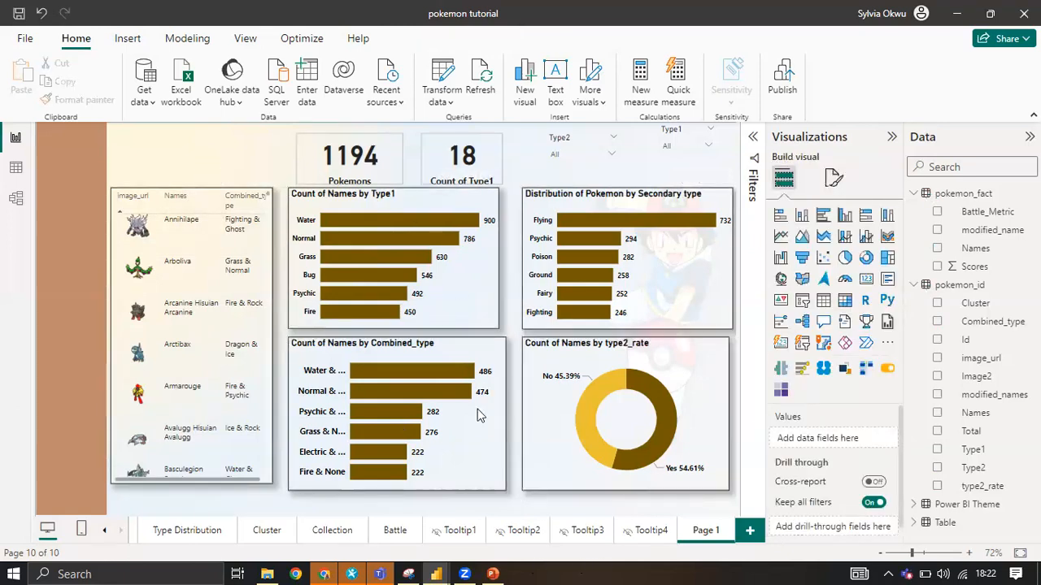
Widen the Count of Names by Type1 chart to match the Combined_type chart and narrow the Secondary type chart to match the donut chart.
click(499, 262)
drag(499, 258, 506, 261)
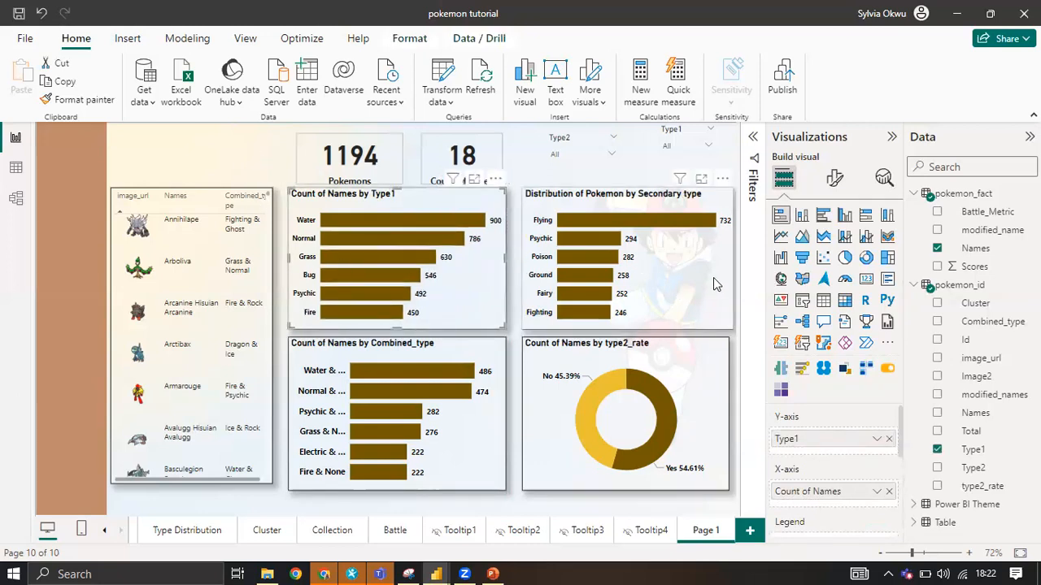
click(732, 258)
drag(730, 258, 726, 260)
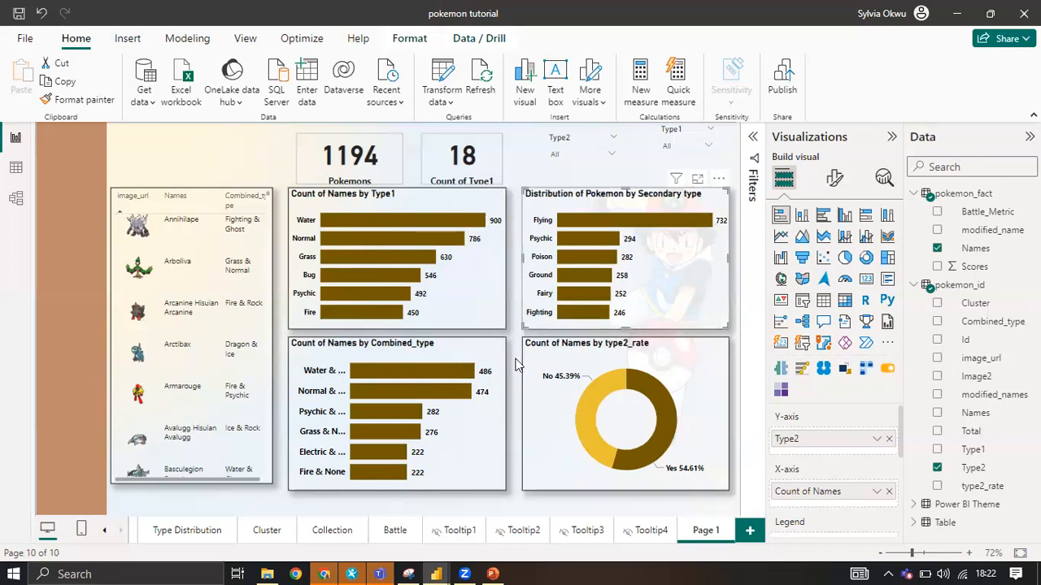
click(513, 210)
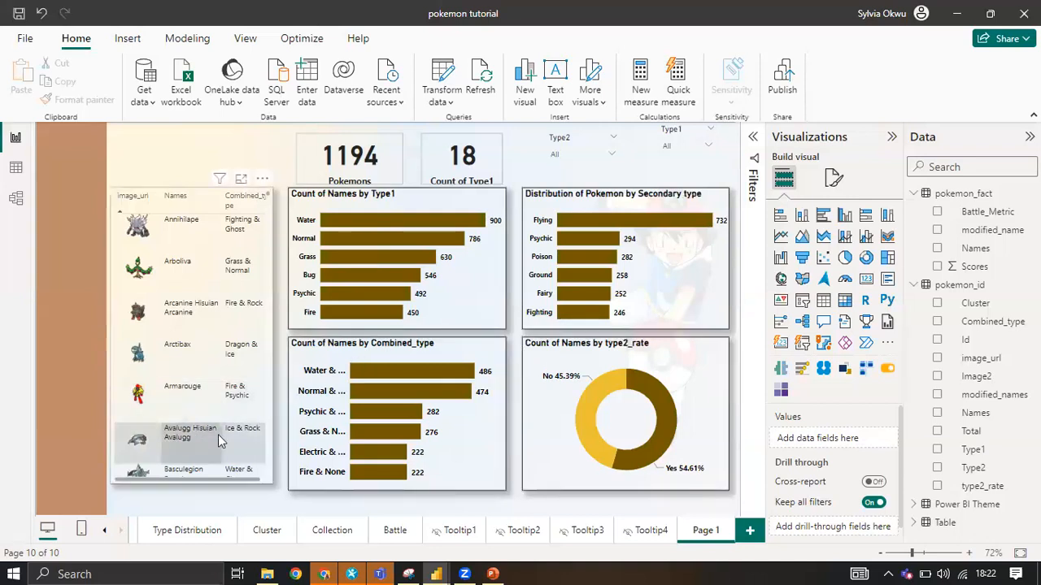
Shorten the Pokémon table by lowering its upper edge, leaving free space above it.
click(188, 194)
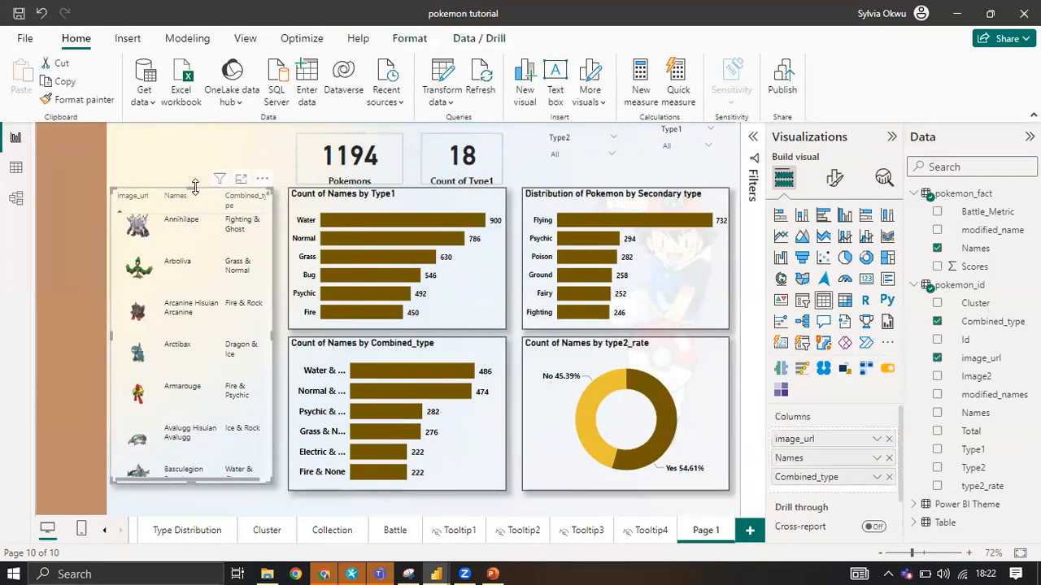
drag(191, 195, 192, 265)
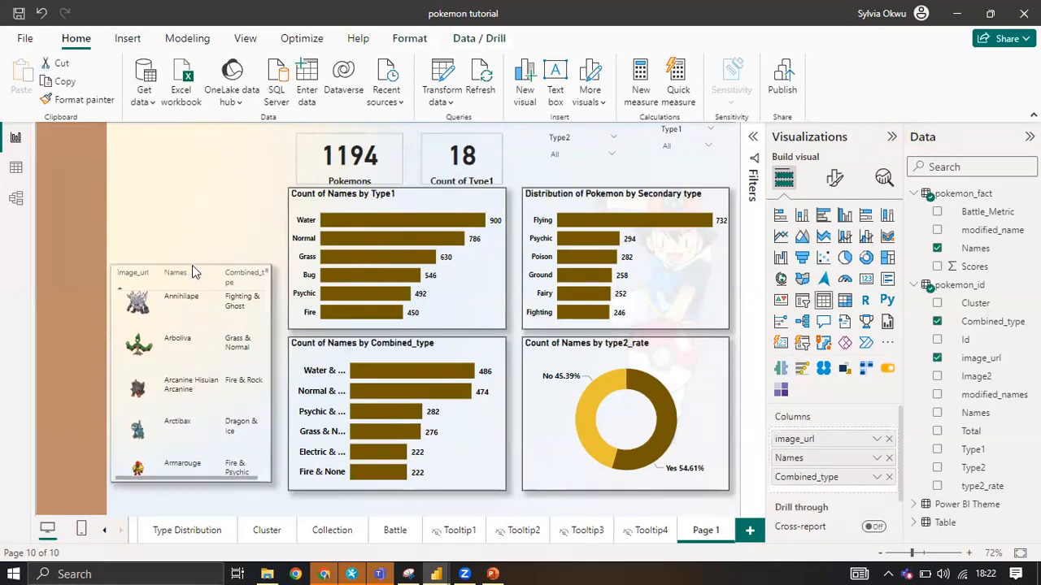
click(182, 169)
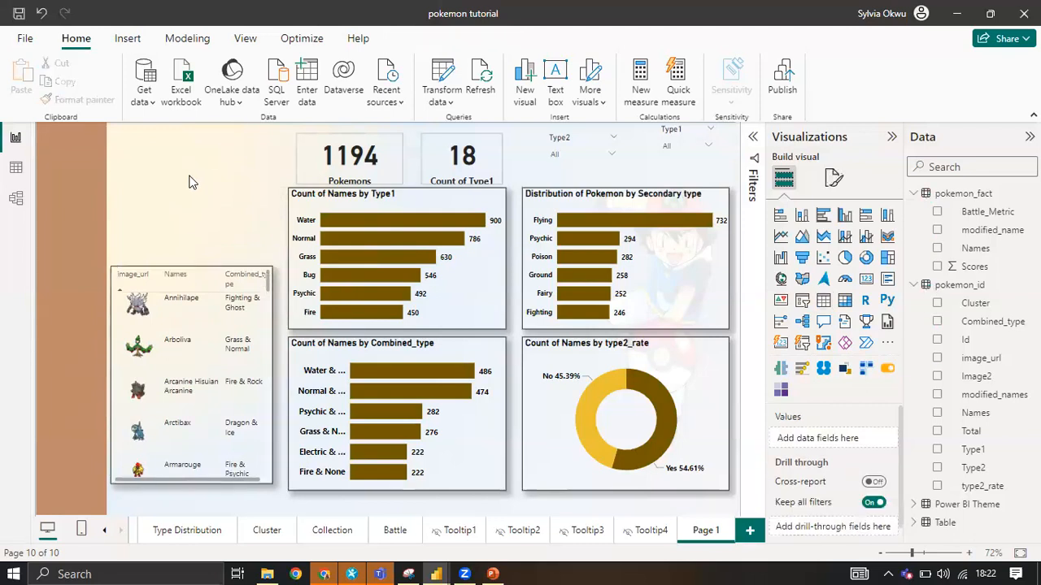
Look over the finished Type Distribution page and the Cover page for reference, and return to Page 1.
click(186, 533)
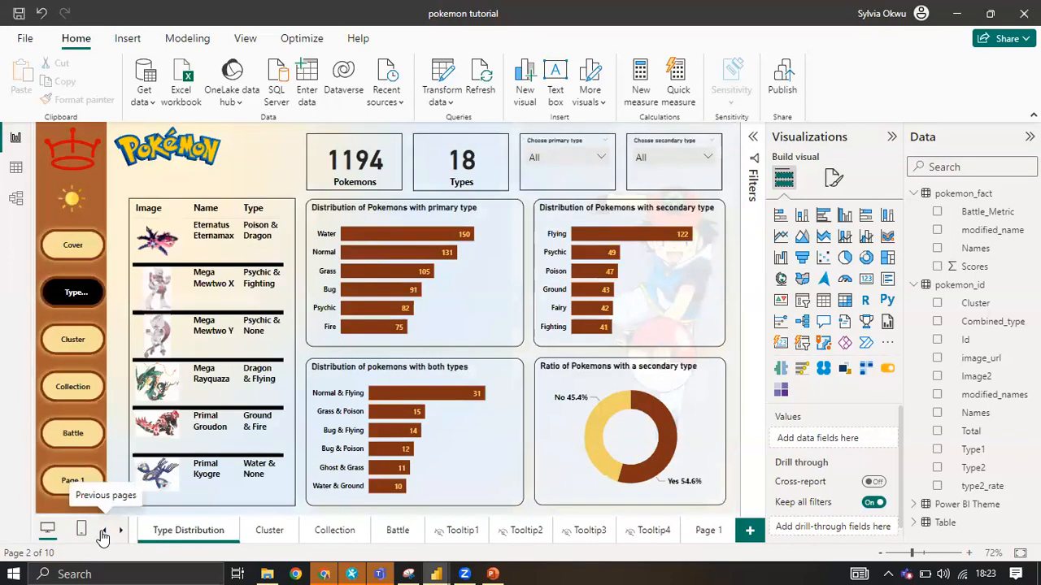
click(103, 532)
click(156, 530)
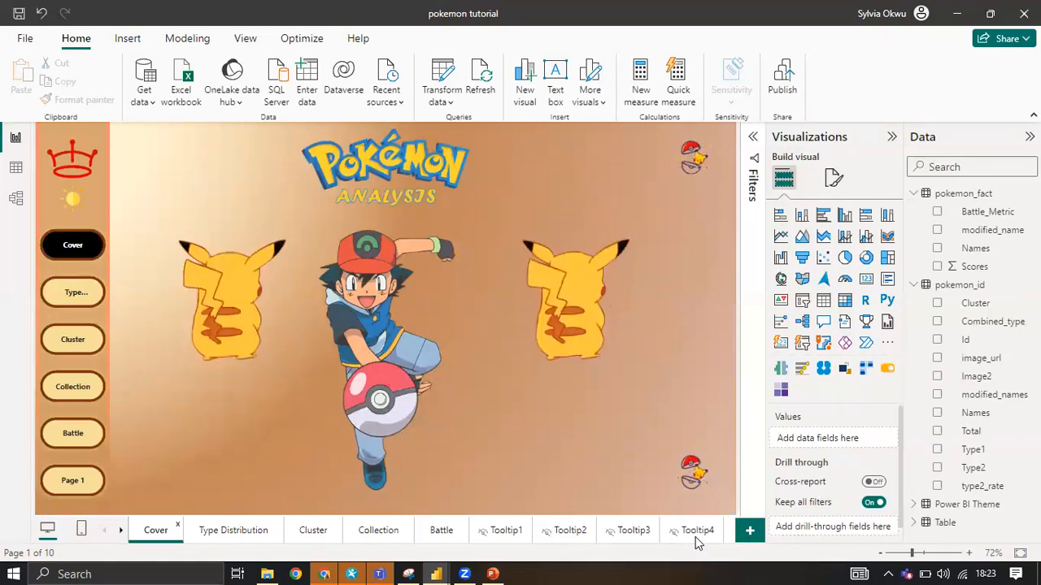
click(696, 538)
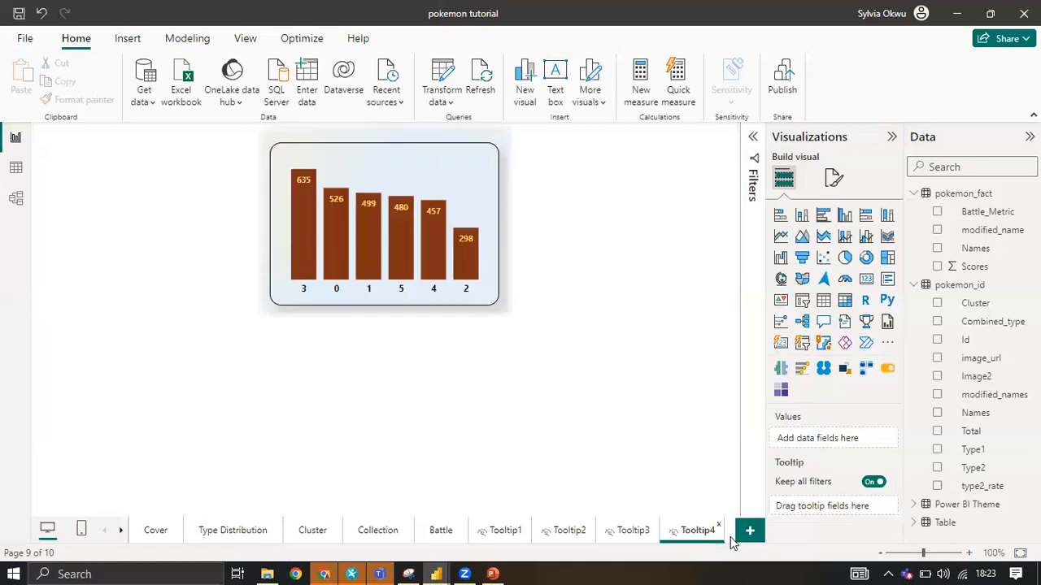
click(747, 533)
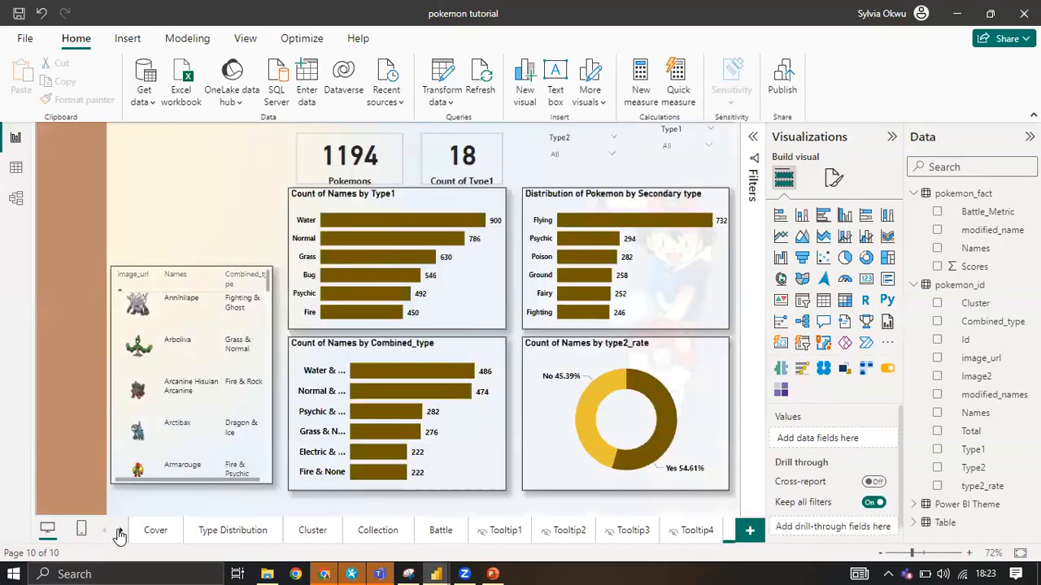
Insert a new card visual in the free space above the Pokémon table on Page 1.
click(119, 533)
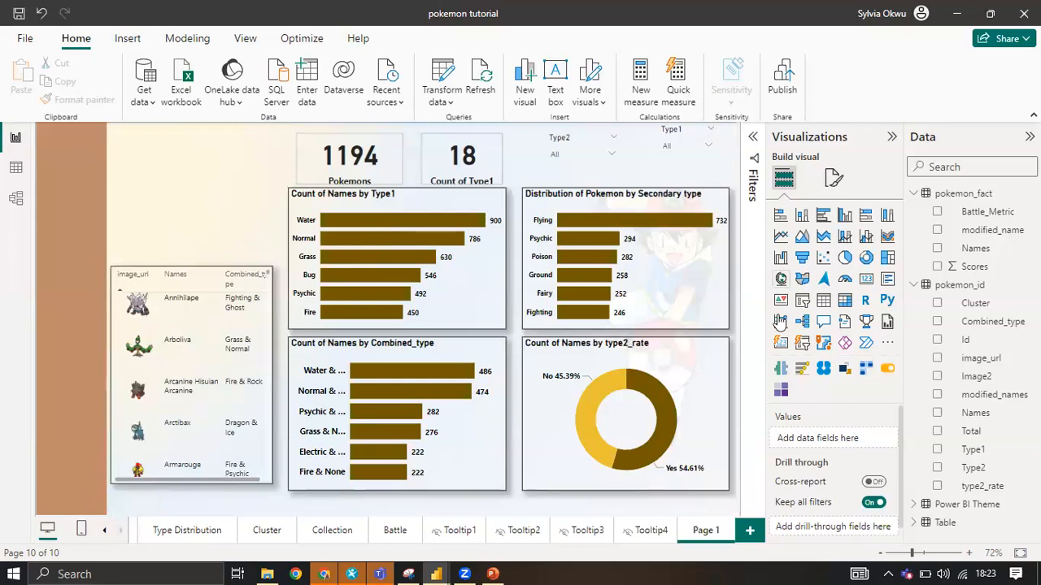
click(783, 345)
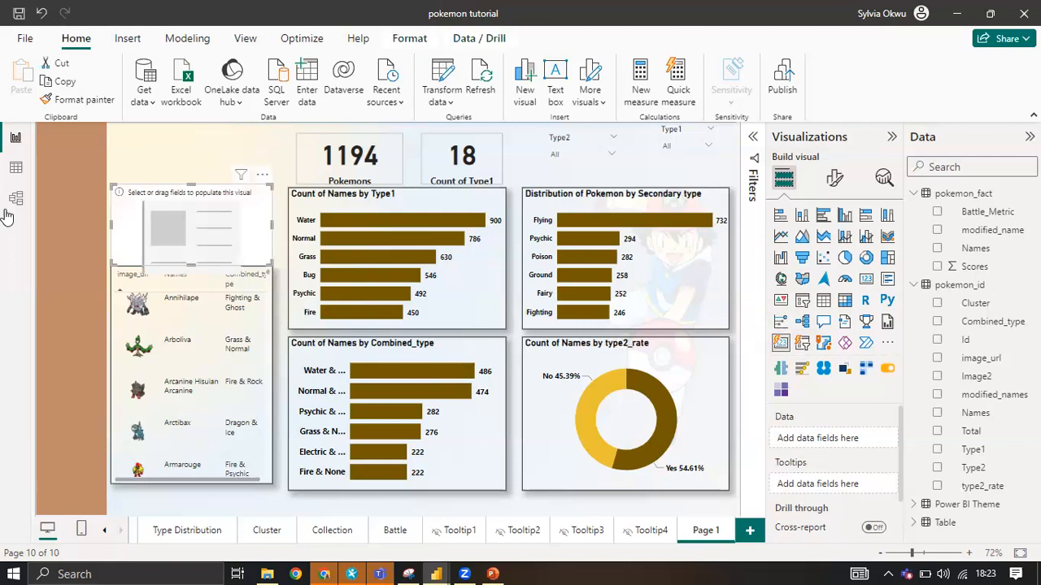
click(735, 342)
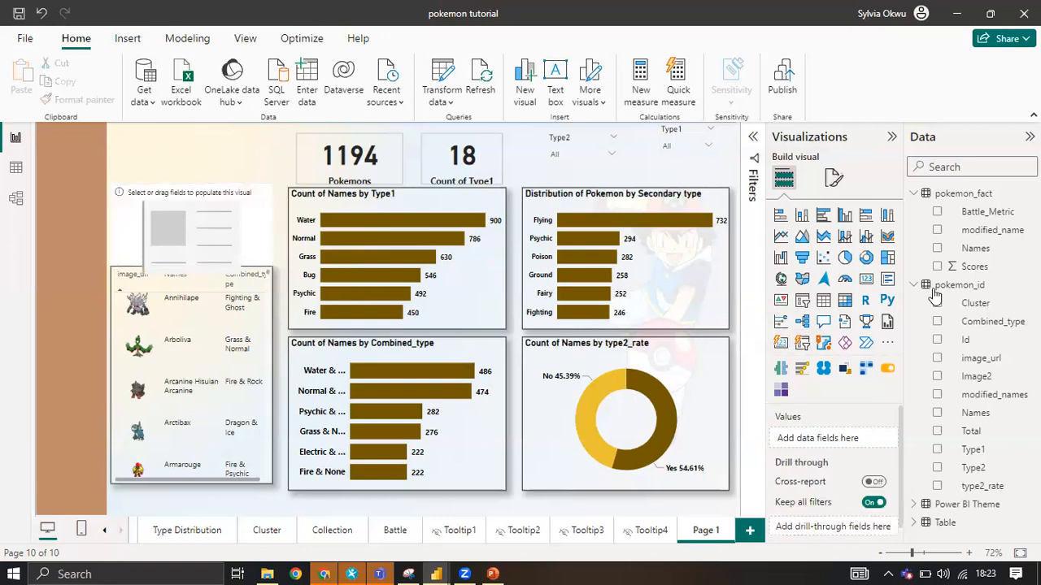
Collapse the pokemon_fact and pokemon_id field lists and check the fields of the Power BI Theme and Table tables.
click(915, 196)
click(922, 217)
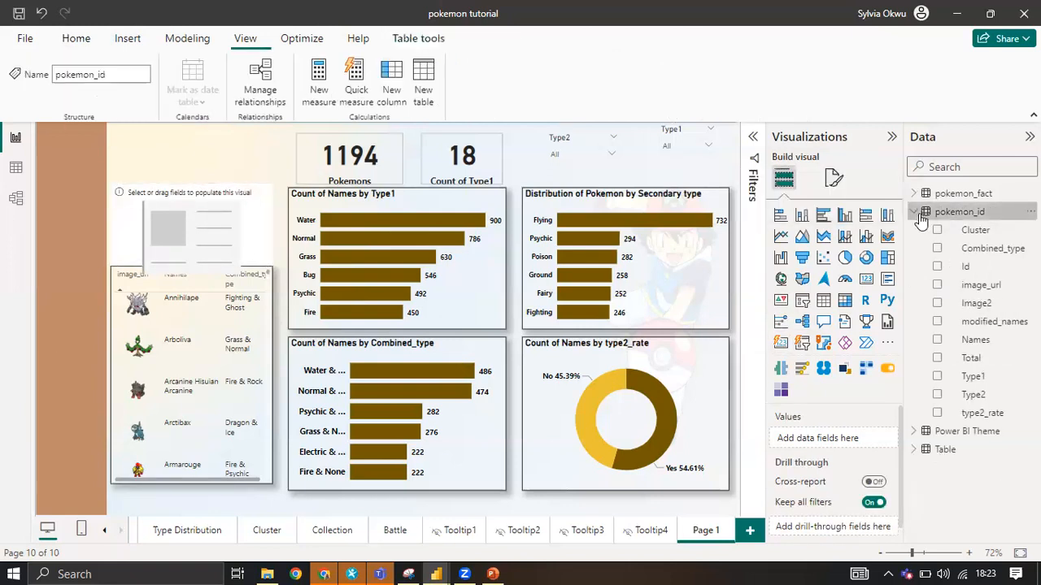
click(915, 212)
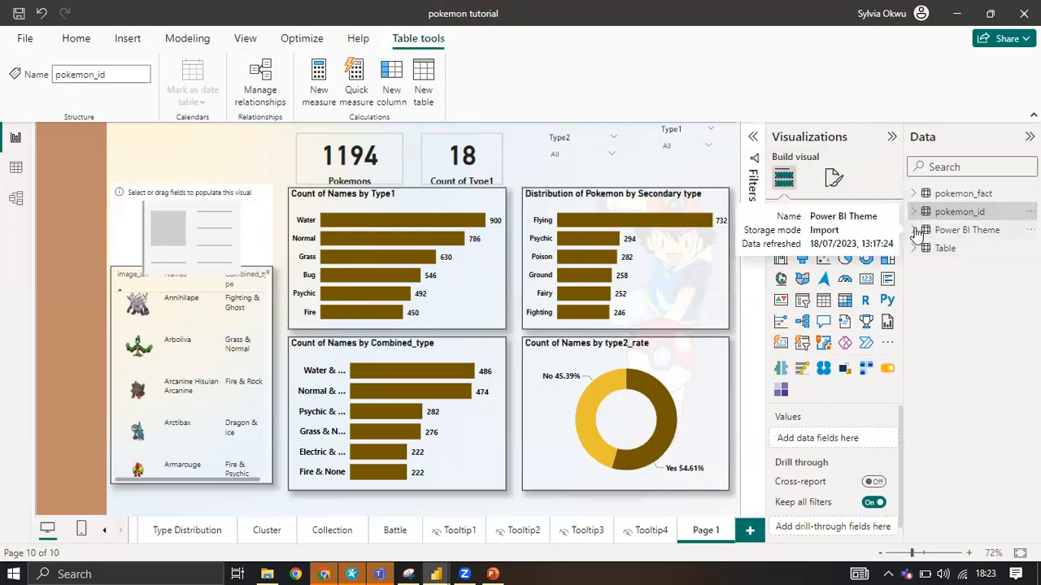
click(914, 230)
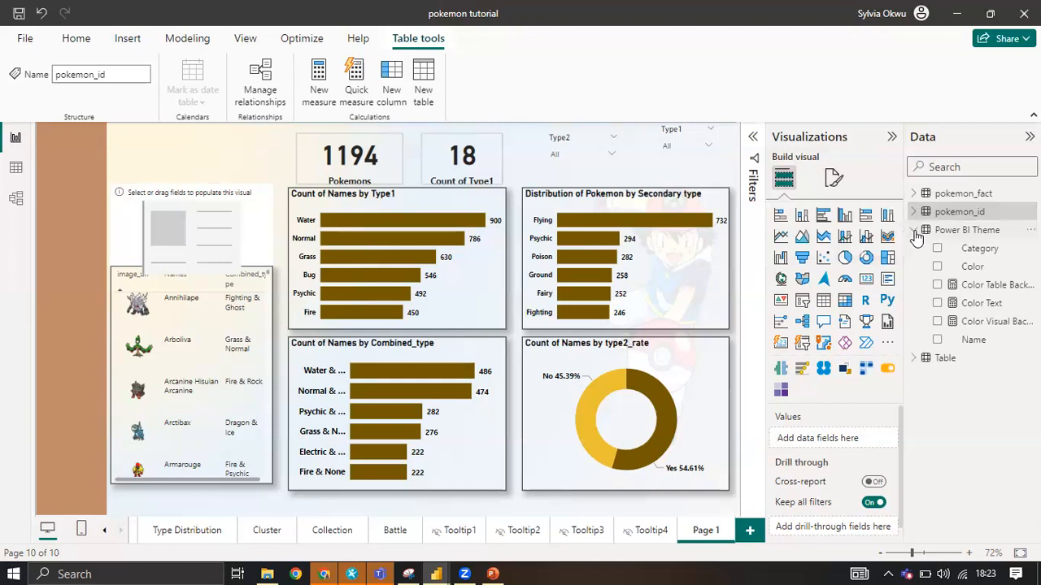
click(915, 231)
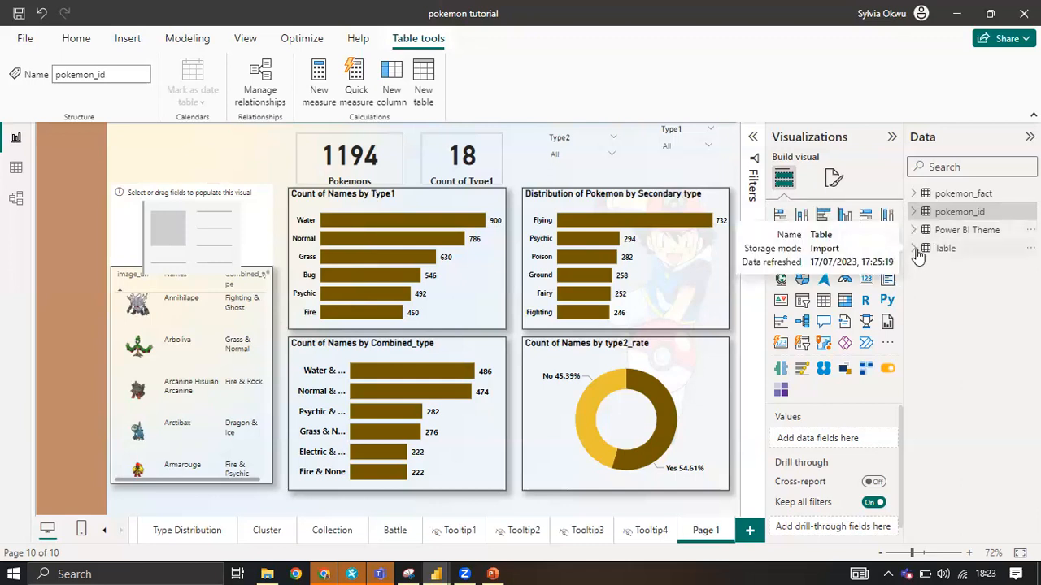
click(915, 251)
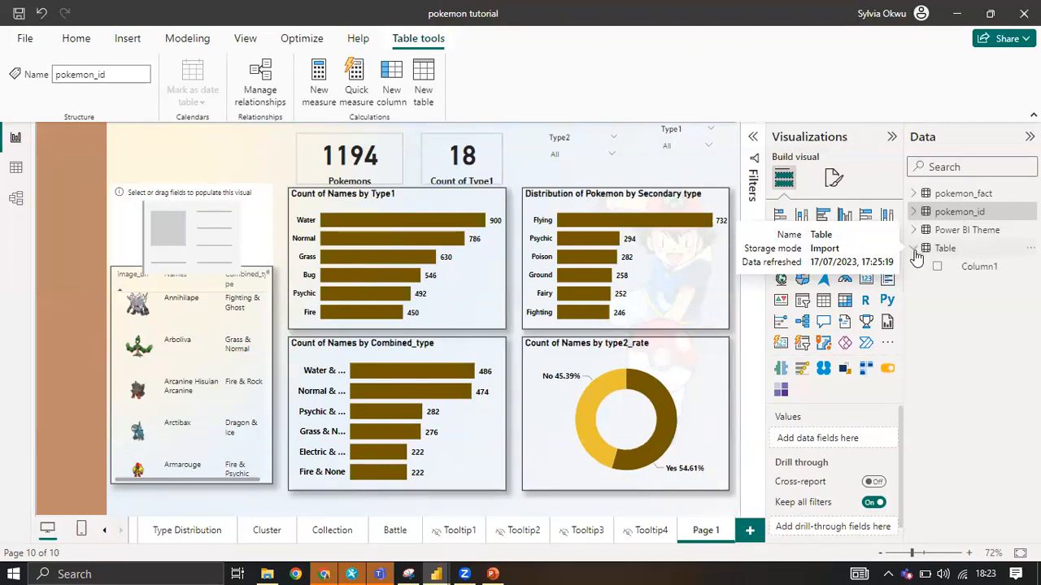
click(915, 250)
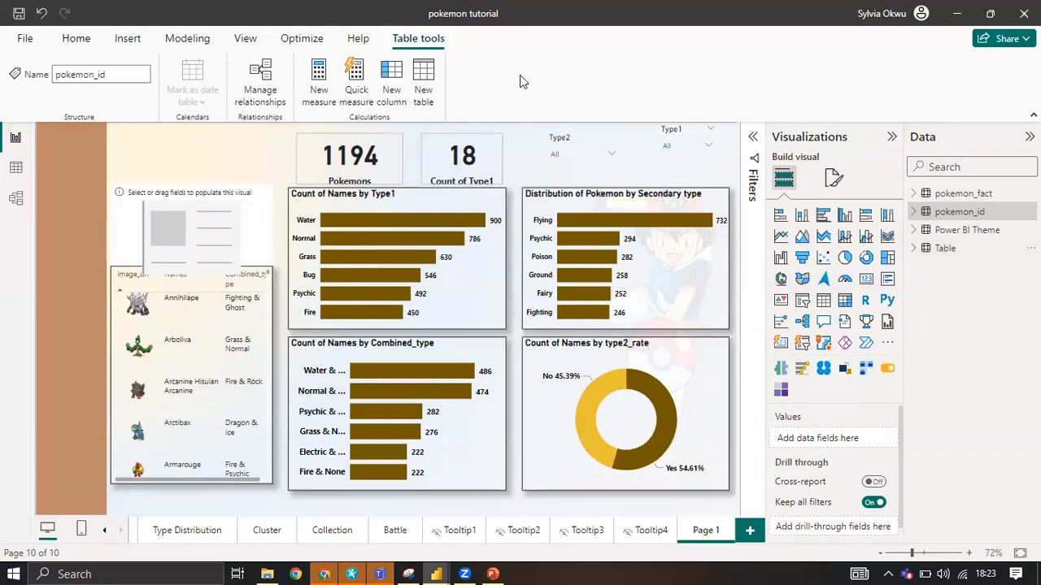
Create an empty one-column table named Table (2) by entering data in Power Query, and apply the change to the report.
click(88, 41)
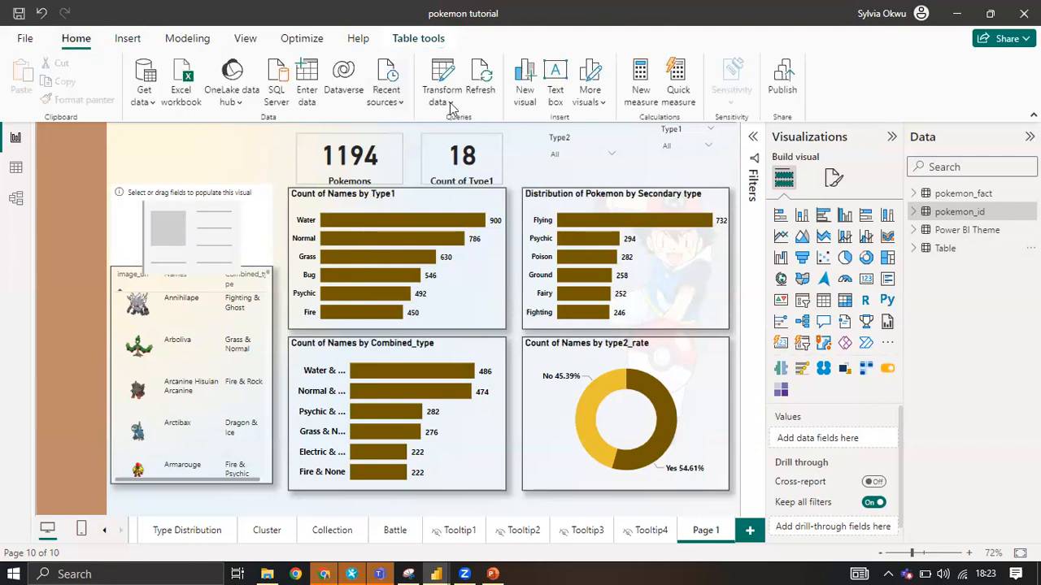
click(451, 103)
click(462, 127)
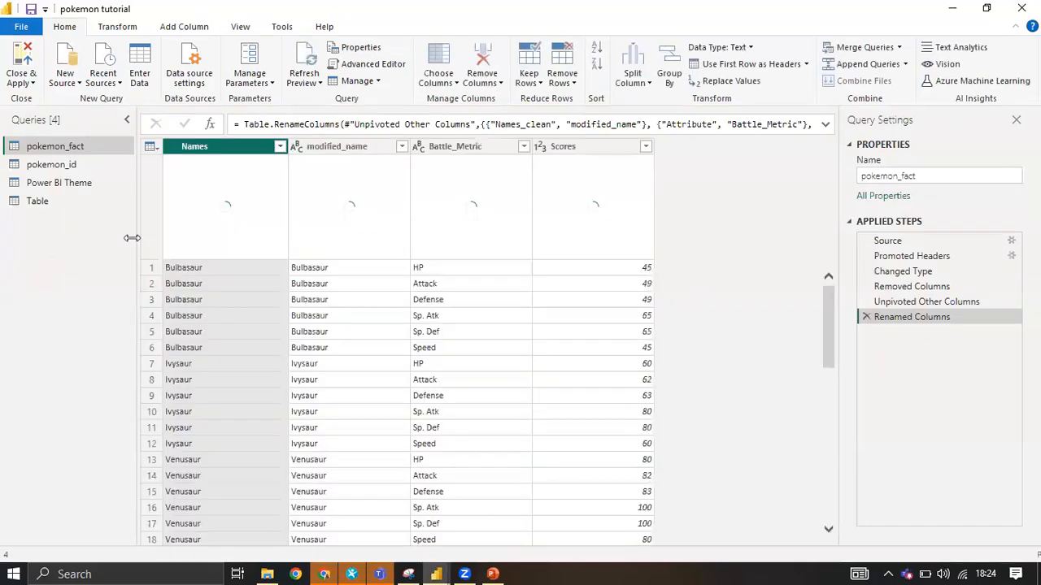
click(141, 67)
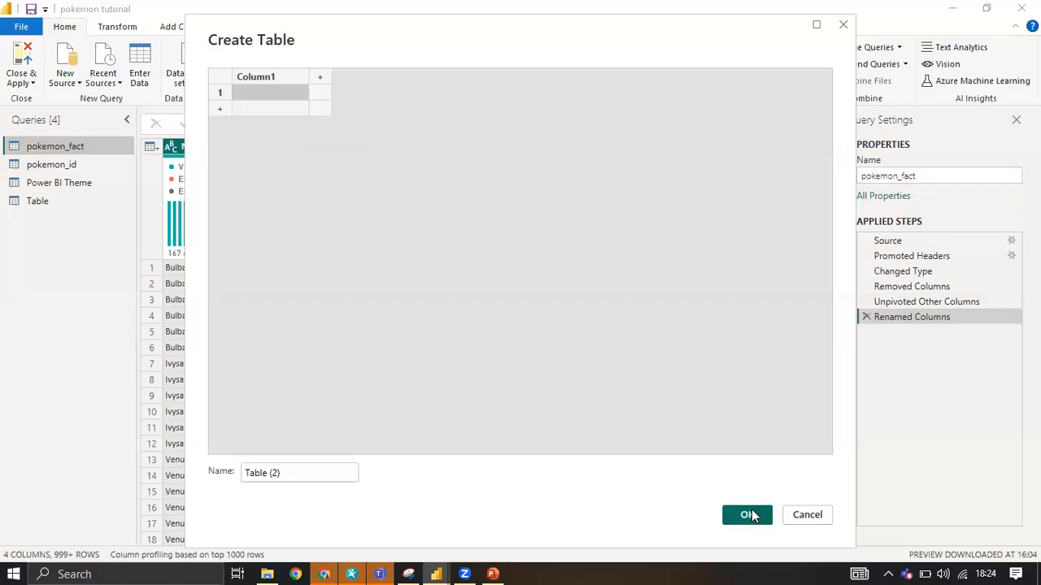
key(Escape)
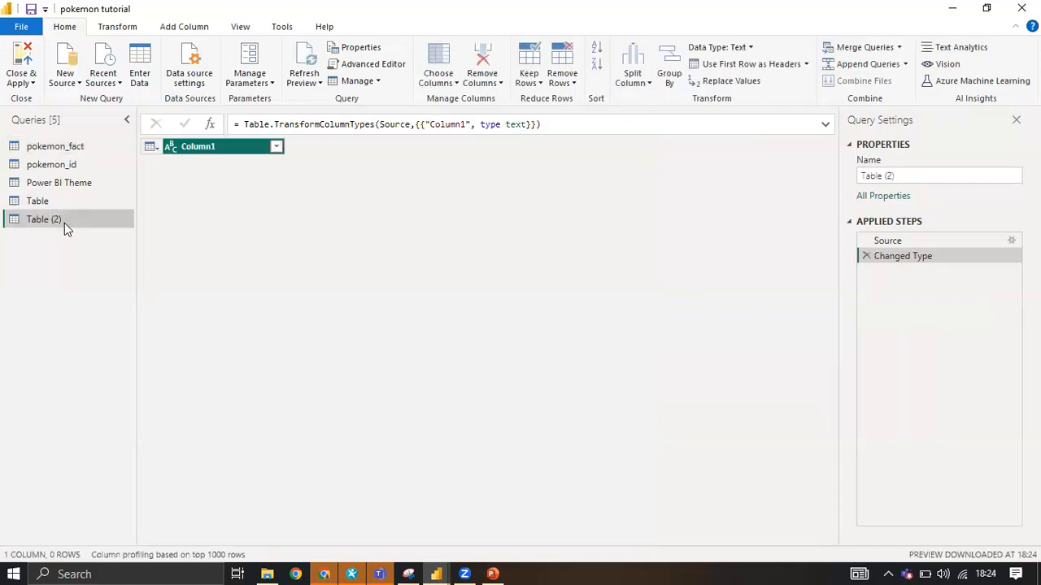
click(32, 82)
click(40, 96)
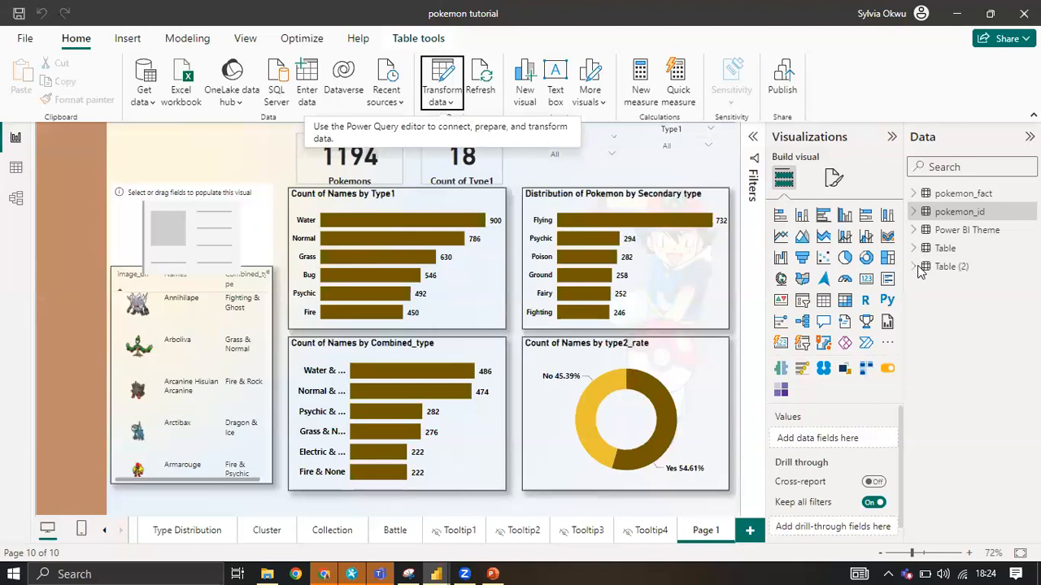
Add Column1 of Table (2) to the new card as its data and turn on the card's image.
click(914, 266)
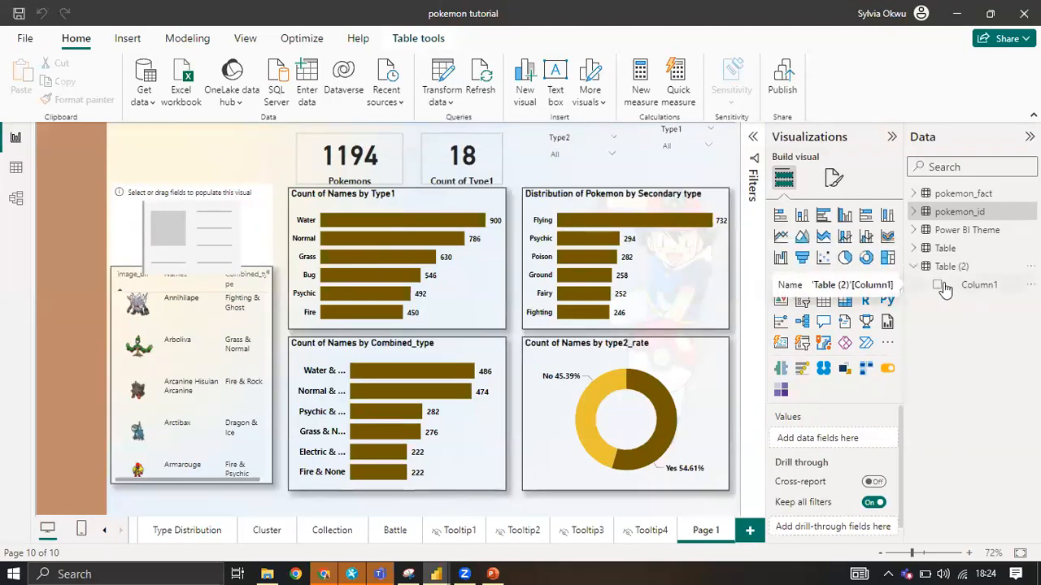
drag(947, 285, 829, 439)
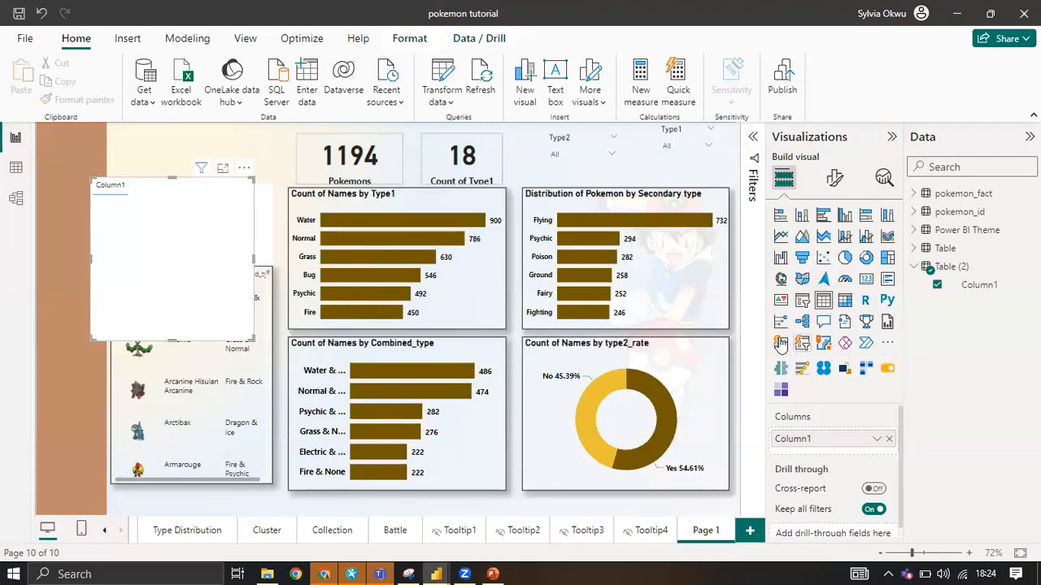
click(837, 181)
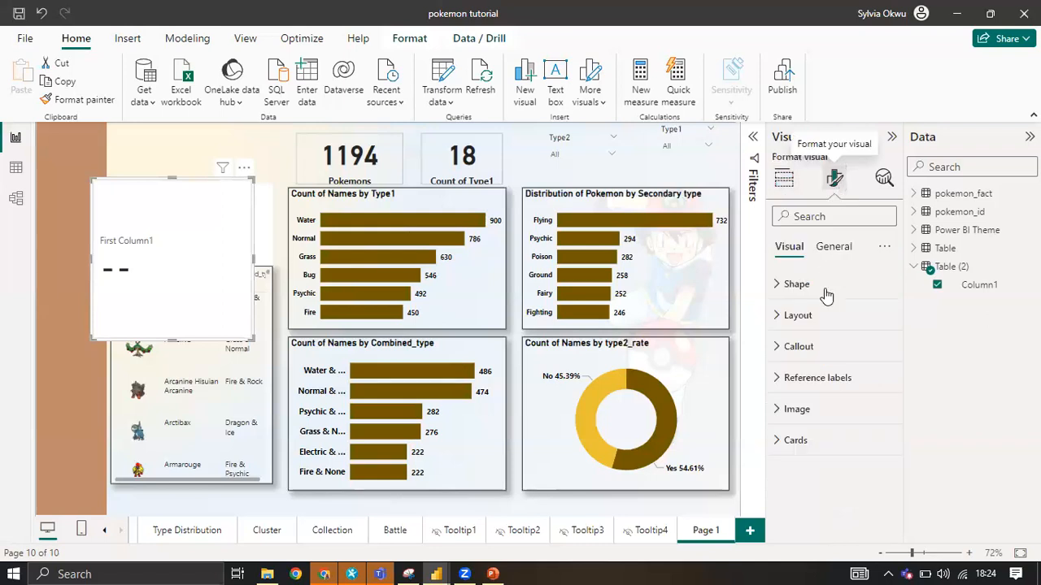
click(807, 412)
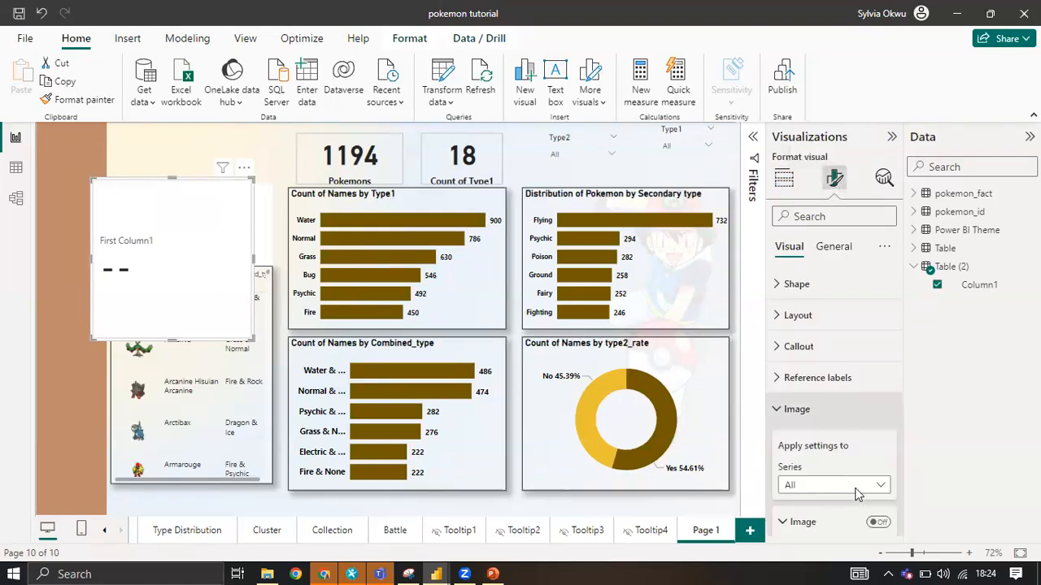
scroll(849, 433, down, 4)
scroll(860, 391, up, 4)
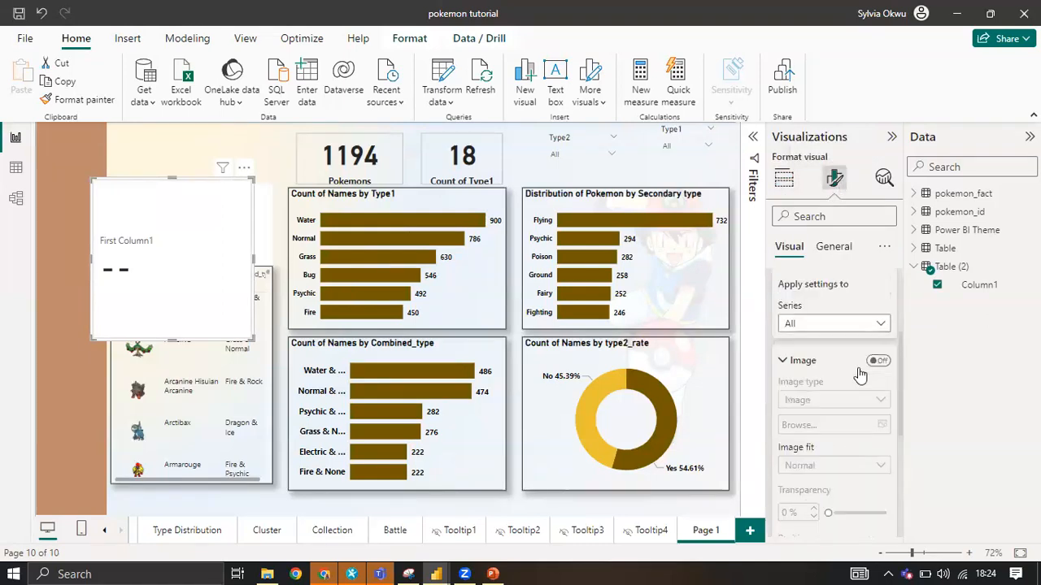
click(878, 401)
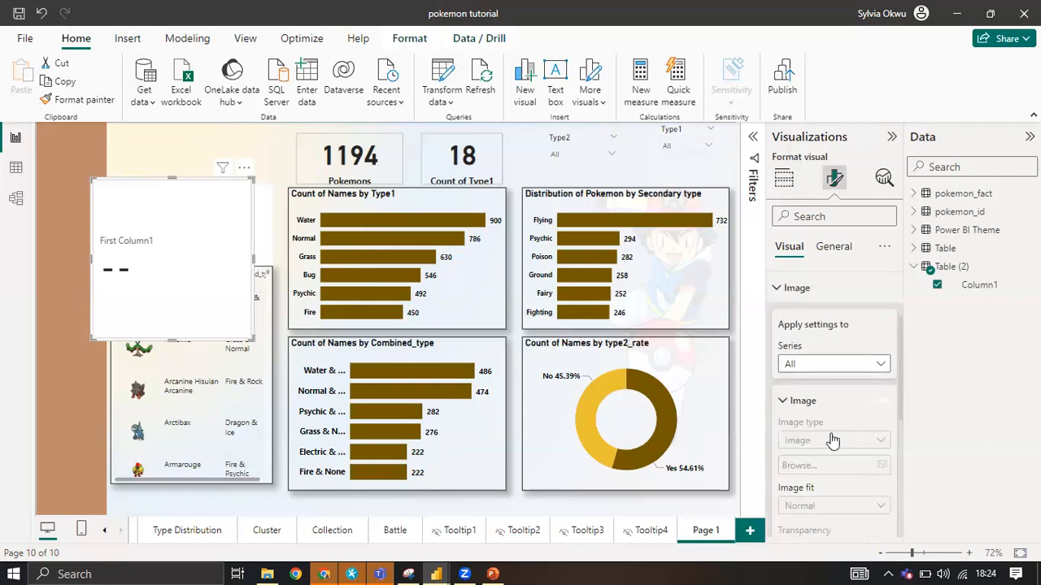
scroll(854, 369, down, 1)
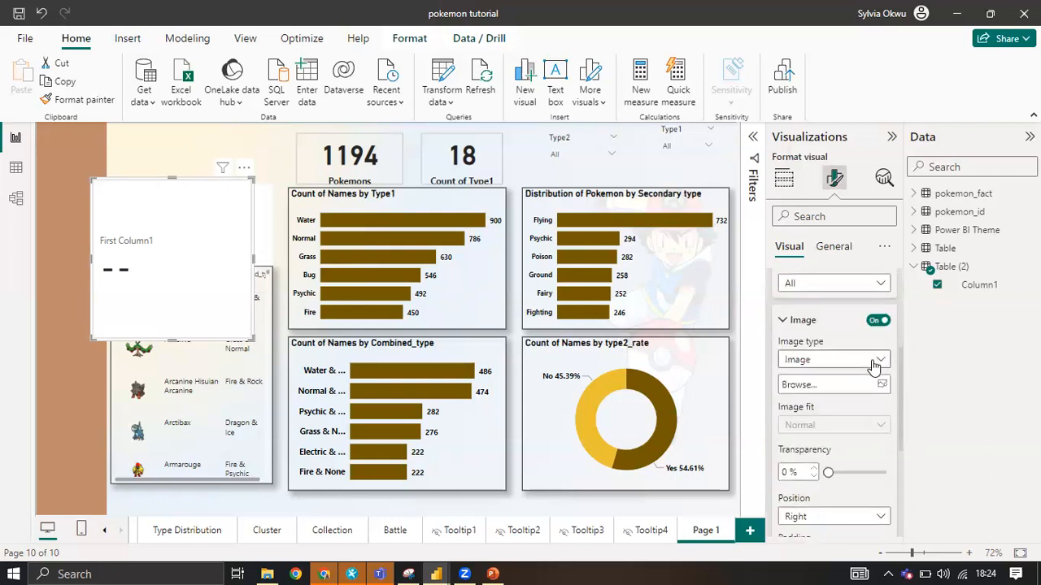
Load pokemon.gif.gif from the Downloads folder as the card's image.
click(875, 359)
click(869, 379)
click(871, 384)
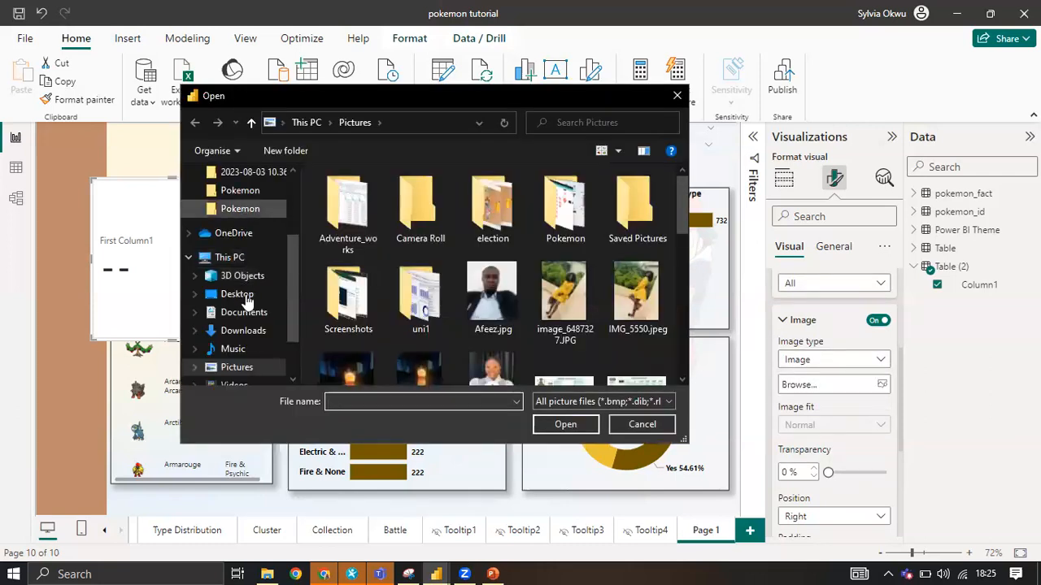
click(252, 329)
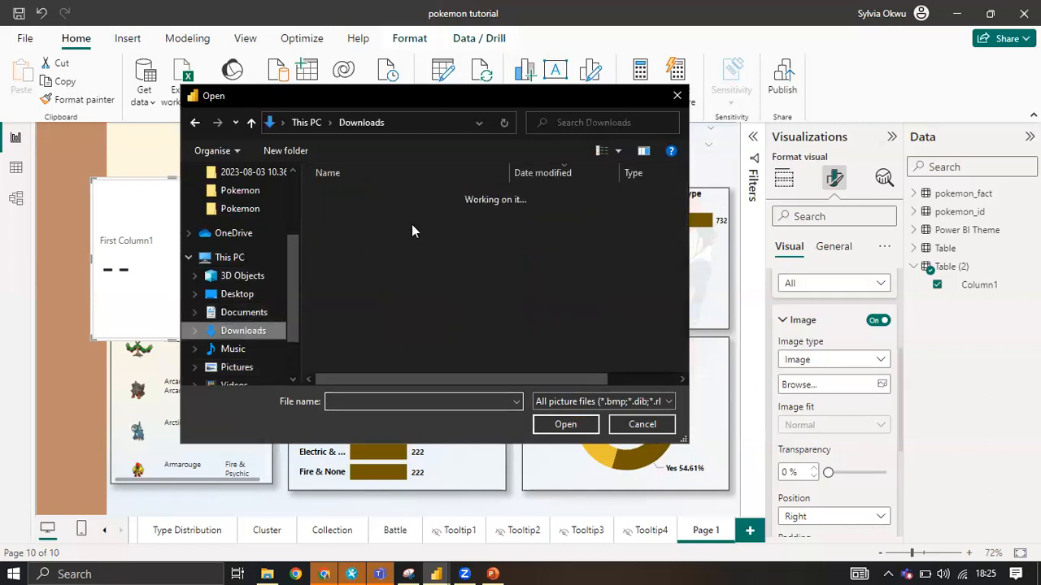
click(390, 280)
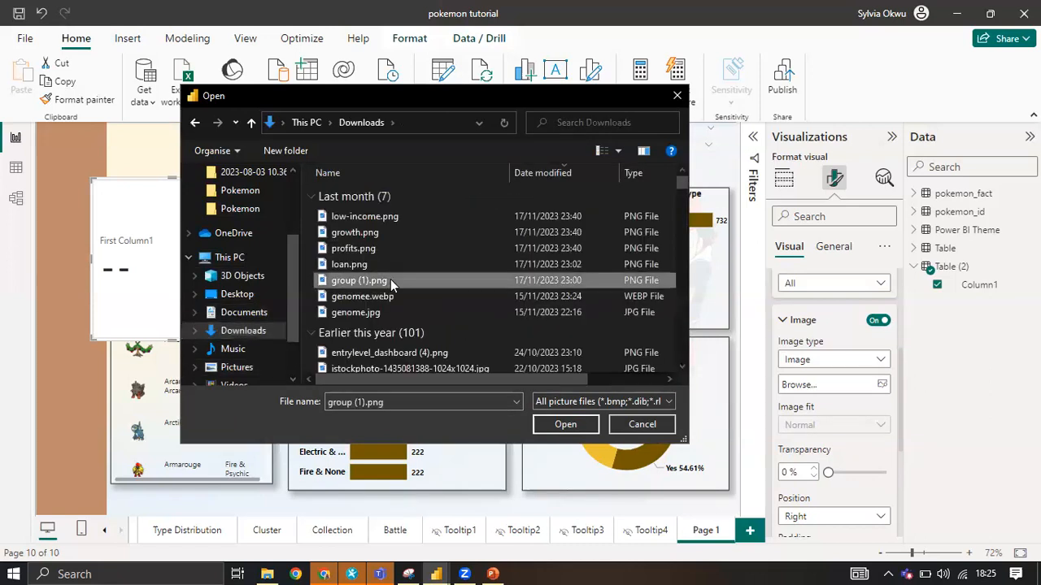
key(Down)
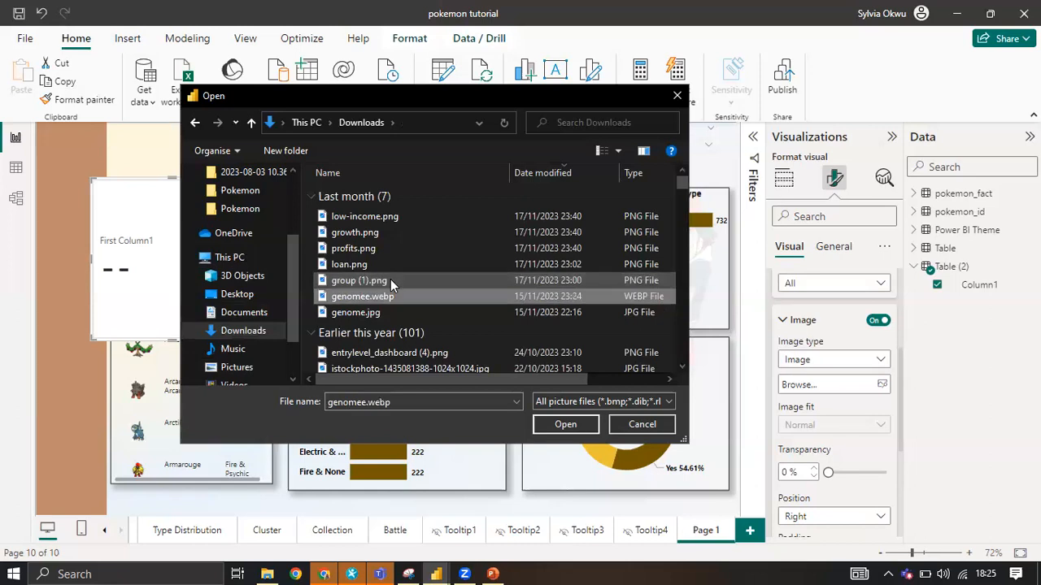
key(p)
key(p)
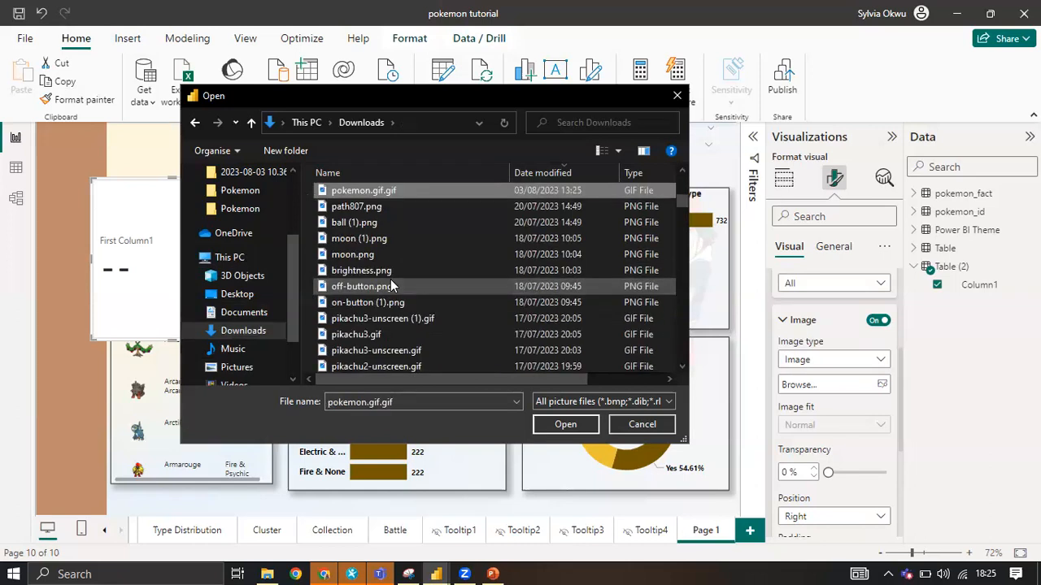
click(390, 192)
click(574, 421)
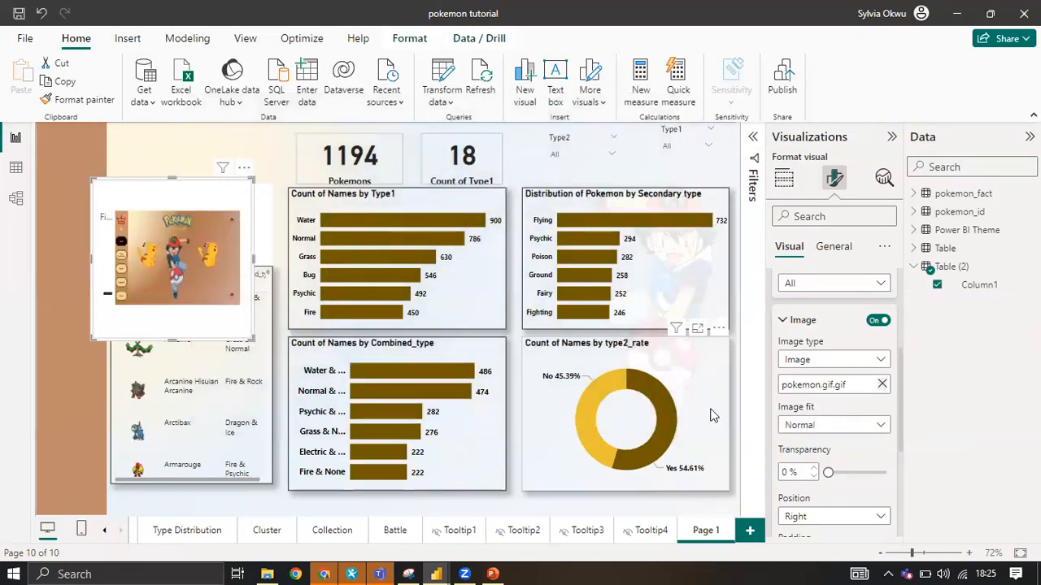
Clear the card's image and load pikachu3-unscreen (1).gif from the Downloads folder instead.
click(883, 385)
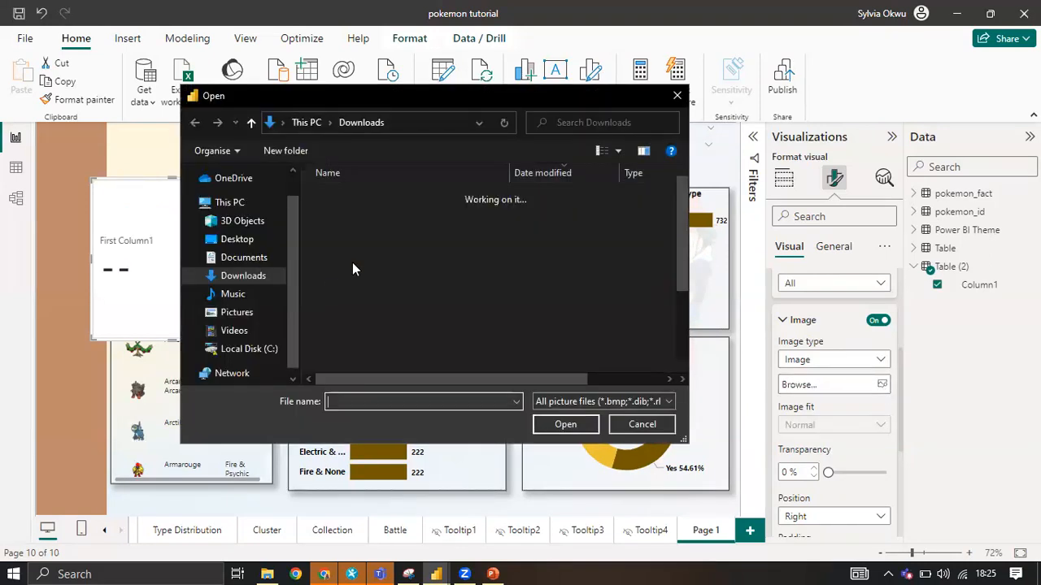
click(351, 252)
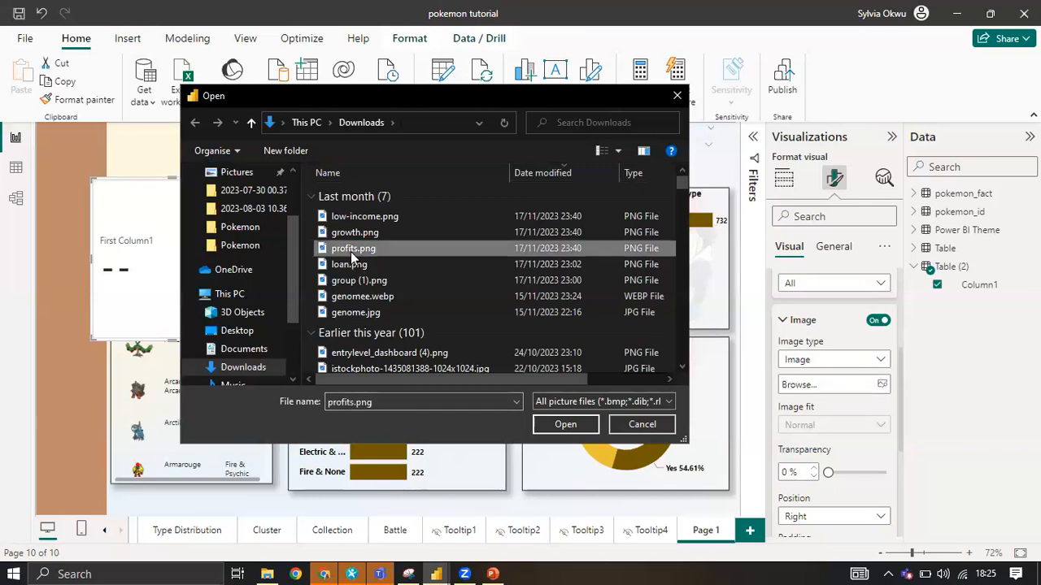
key(p)
key(p)
key(p)
key(p)
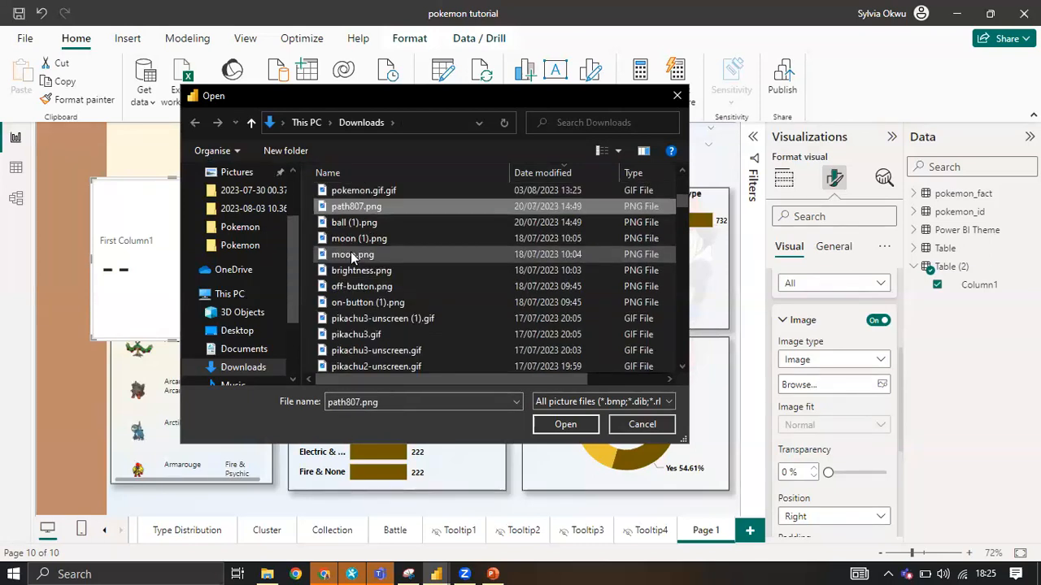
click(376, 319)
click(557, 423)
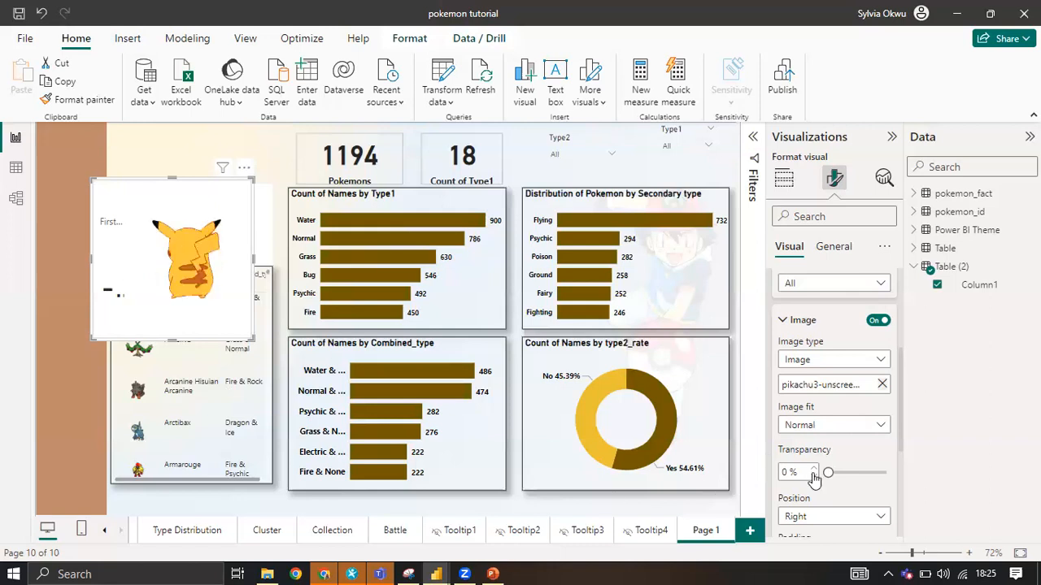
Set the padding of the card's Pikachu image to 0 px.
scroll(852, 444, down, 1)
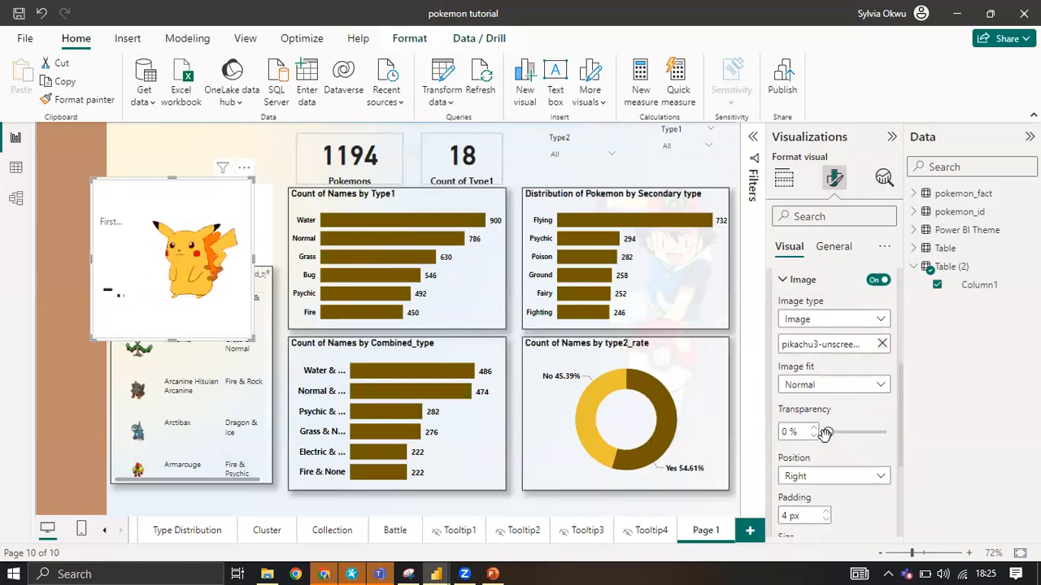
scroll(816, 486, down, 2)
click(825, 439)
click(826, 439)
click(826, 439)
click(825, 439)
scroll(873, 343, down, 3)
scroll(874, 343, up, 8)
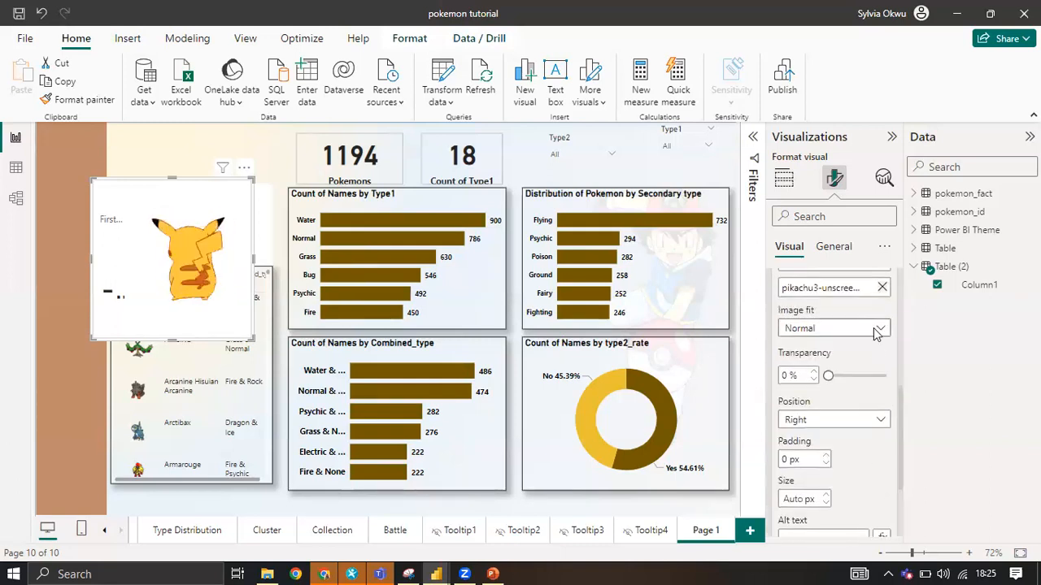
Move the Pikachu card off the table and turn off the Fill and Border in its Cards settings.
scroll(873, 348, down, 4)
scroll(874, 347, down, 3)
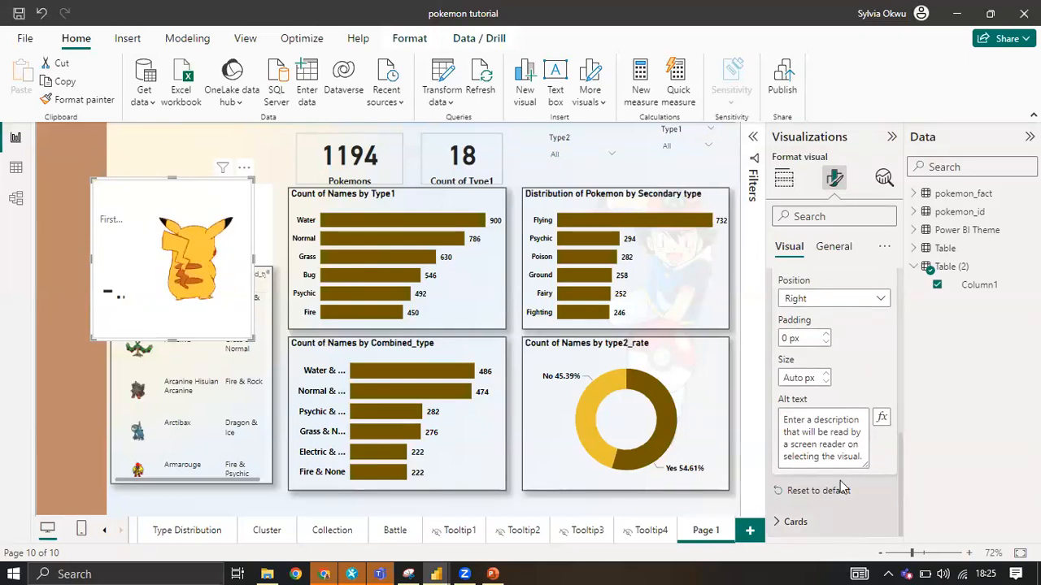
scroll(833, 454, down, 5)
scroll(823, 335, down, 3)
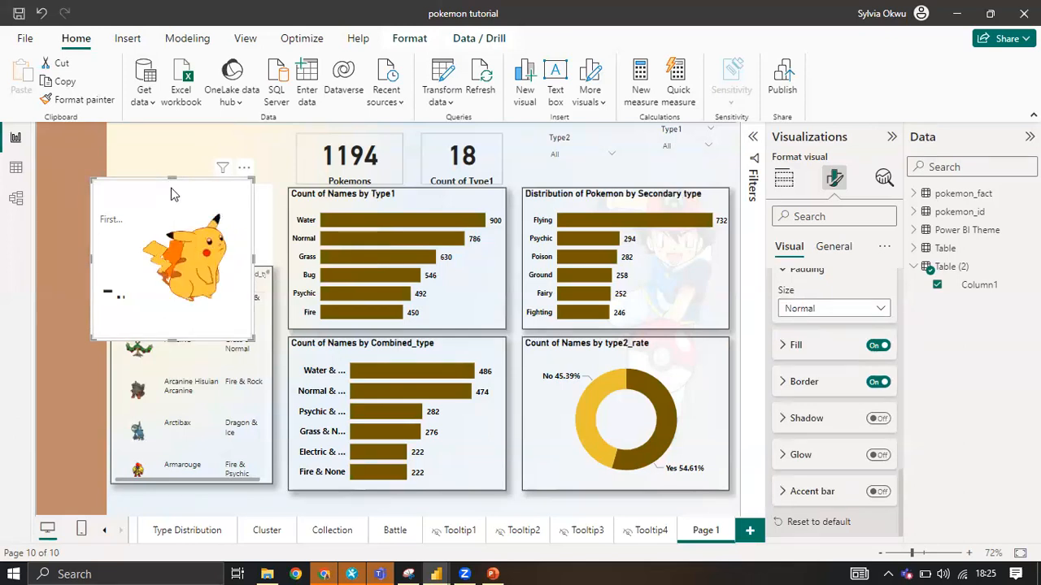
drag(298, 198, 481, 183)
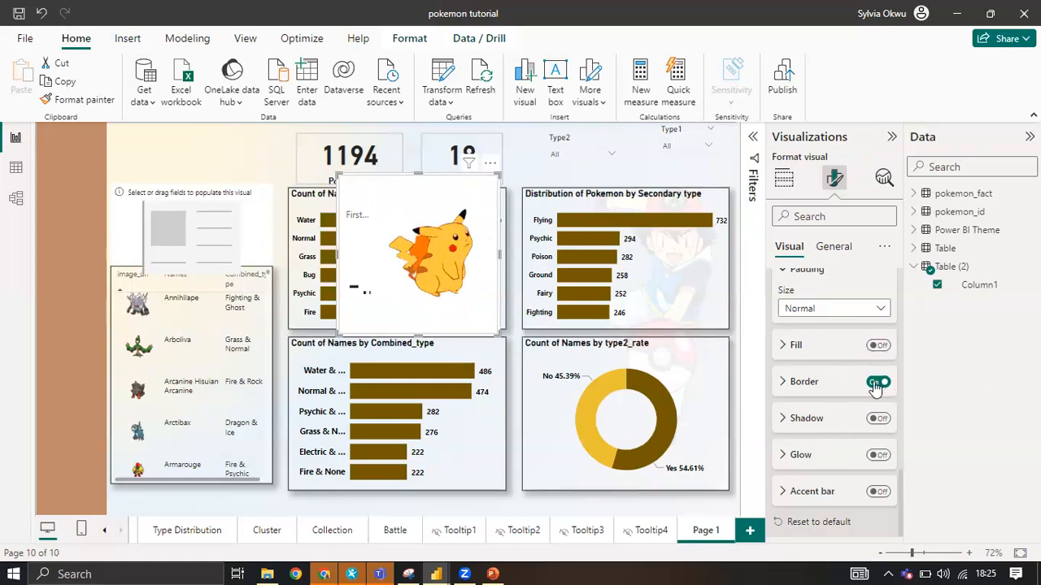
click(875, 384)
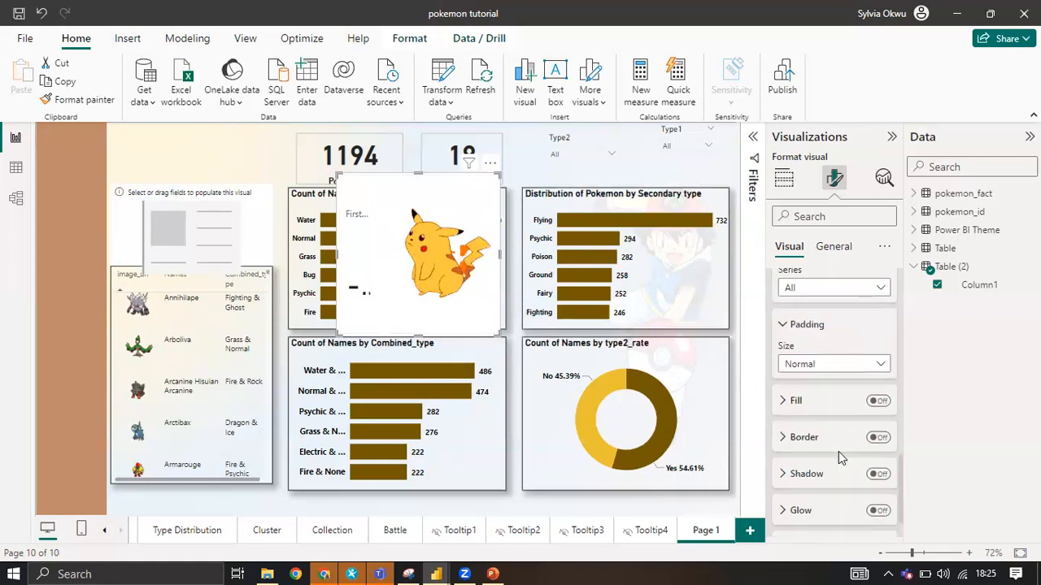
Turn off the Pikachu card's background effect and move the card back toward the area above the table.
scroll(841, 458, up, 10)
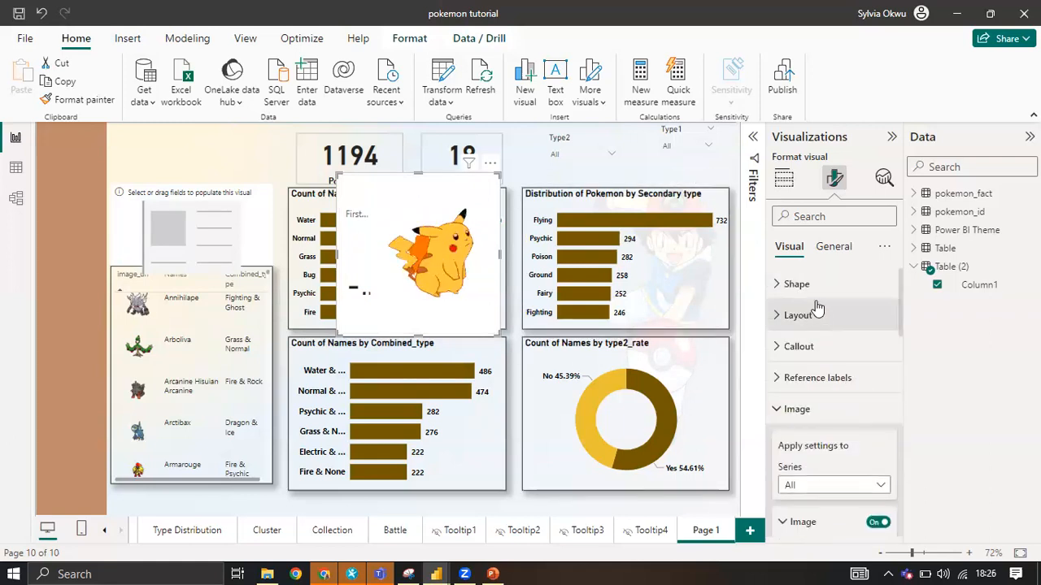
click(834, 247)
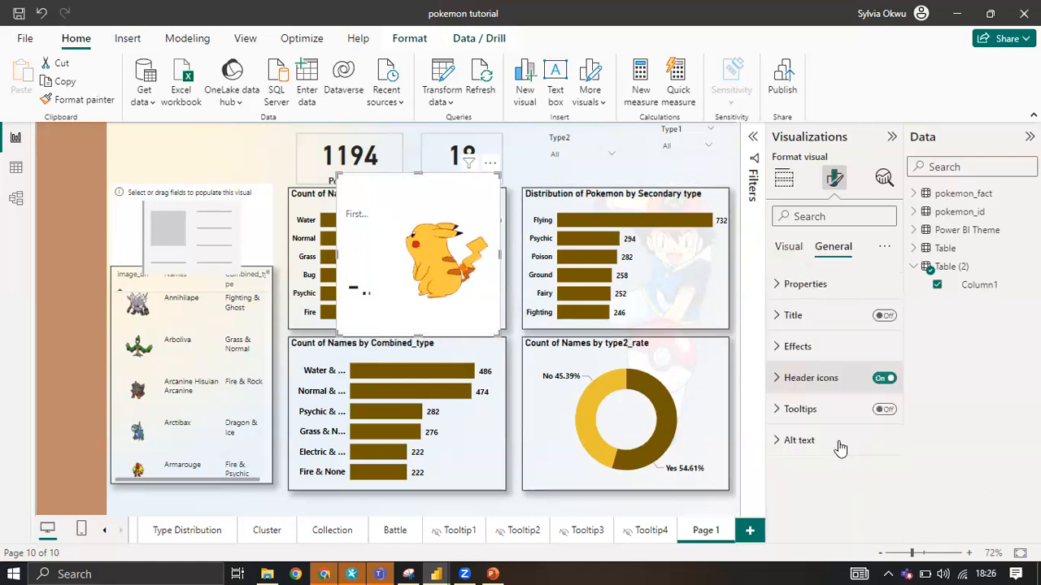
click(830, 349)
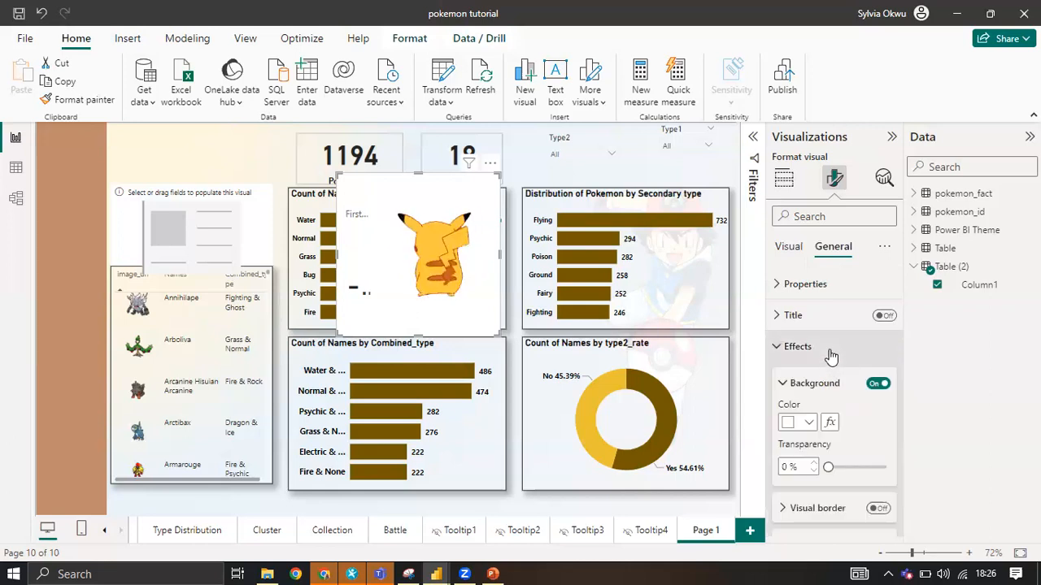
click(874, 385)
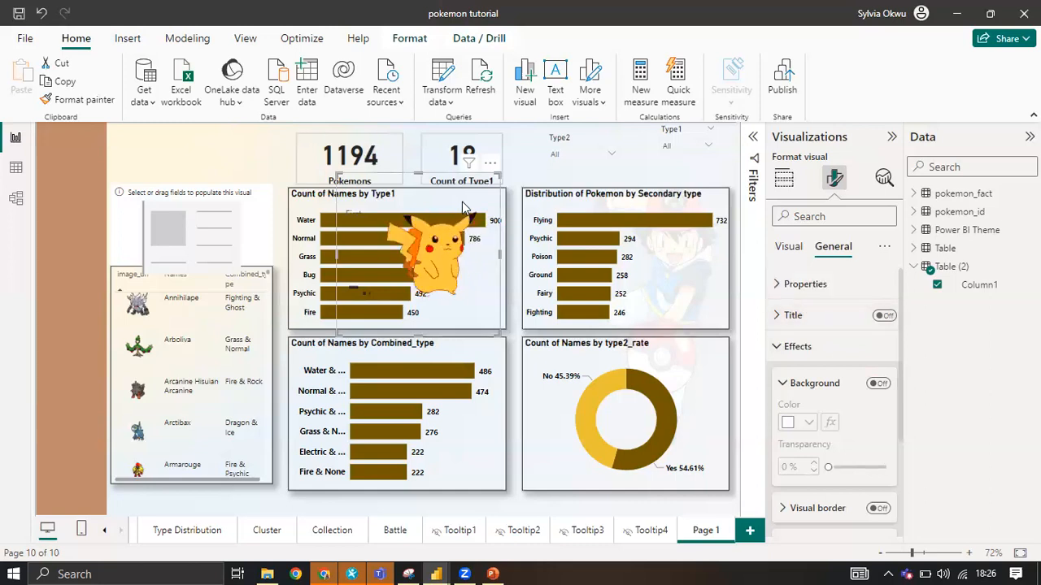
drag(461, 201, 200, 162)
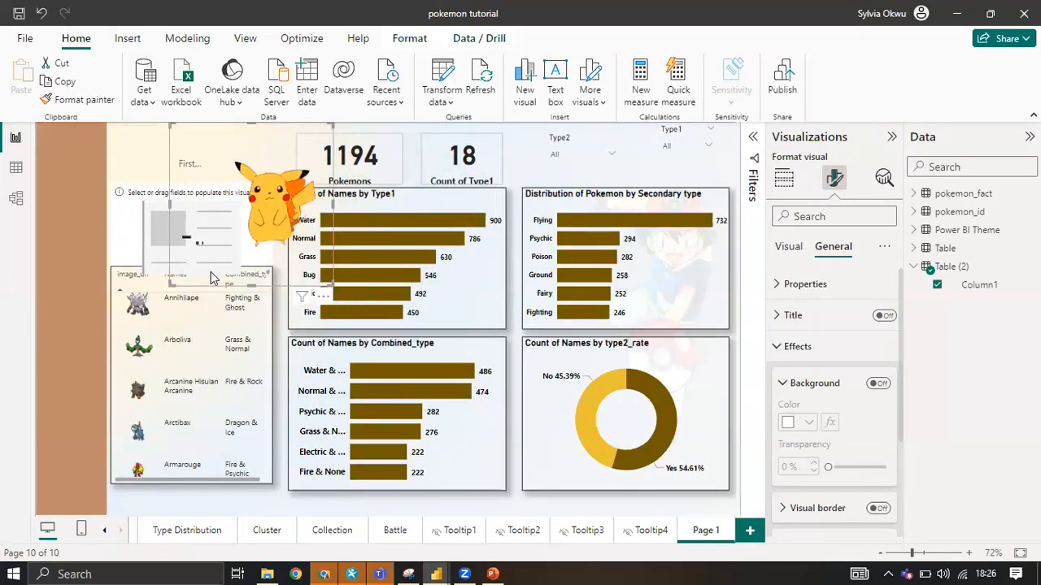
Turn off the Pikachu card's header icons and its callout values.
scroll(845, 415, down, 3)
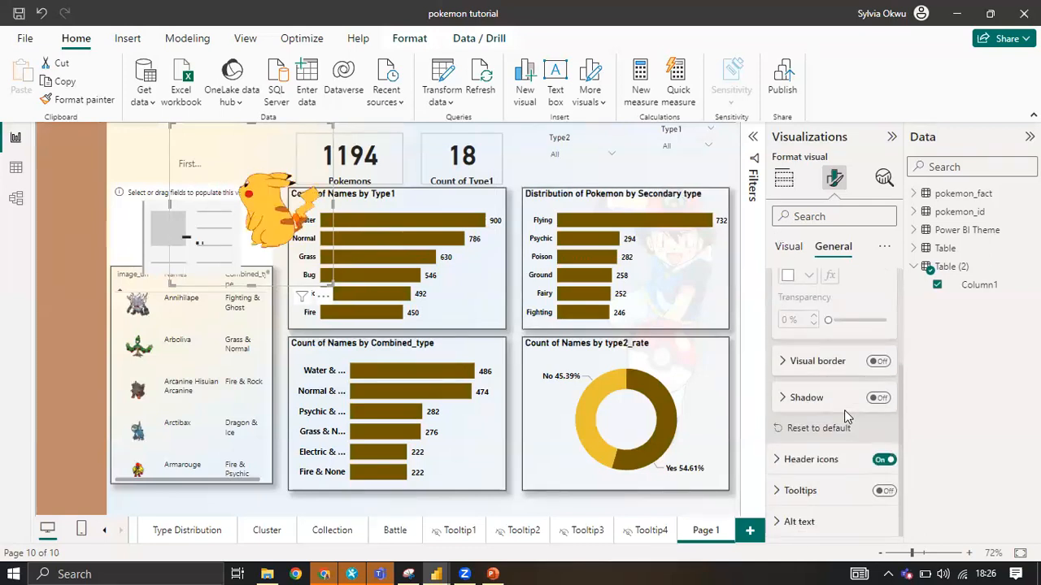
click(883, 461)
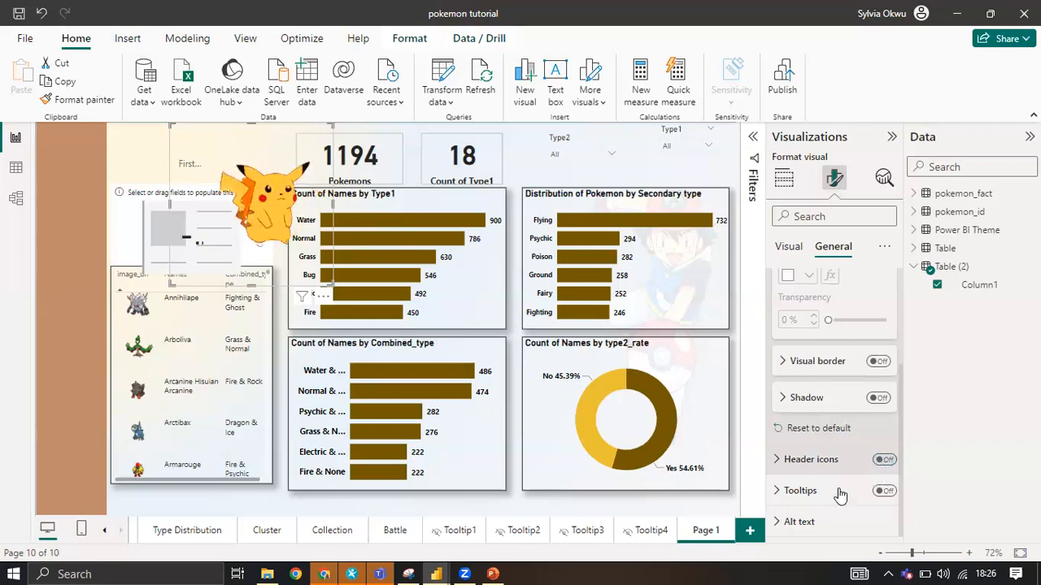
scroll(846, 459, up, 3)
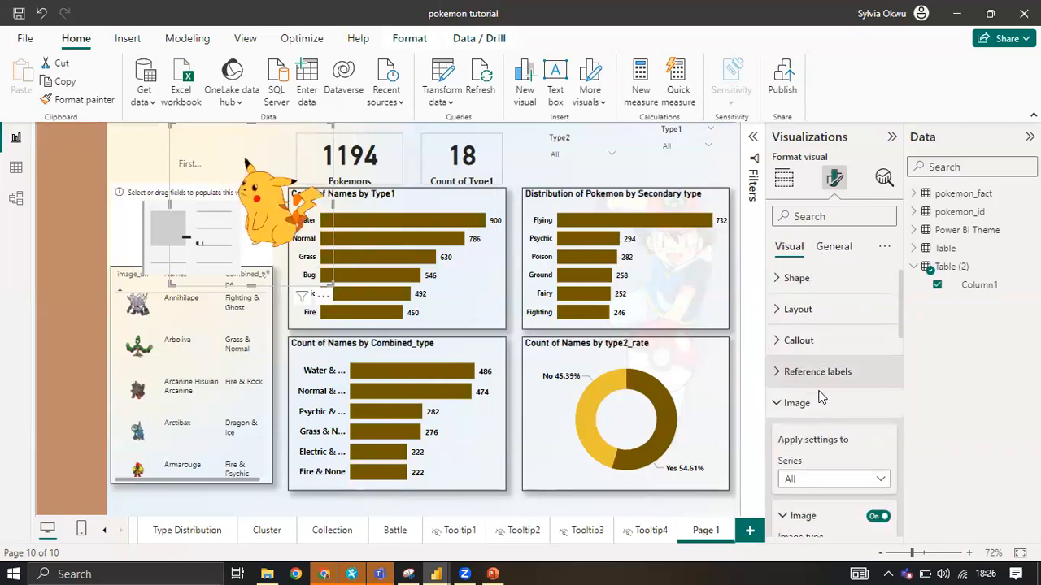
scroll(819, 403, down, 10)
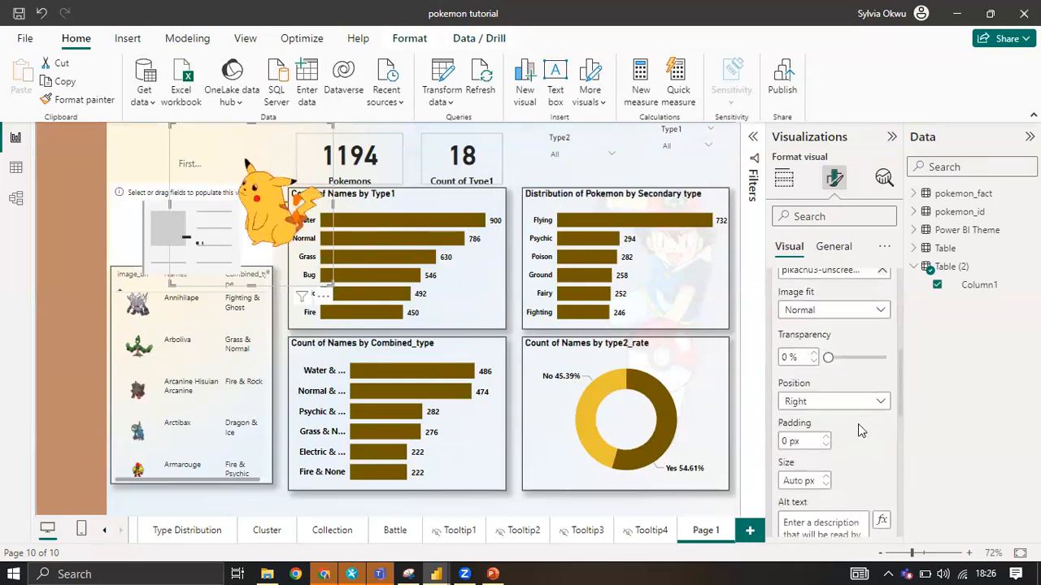
scroll(857, 424, up, 5)
scroll(790, 317, up, 5)
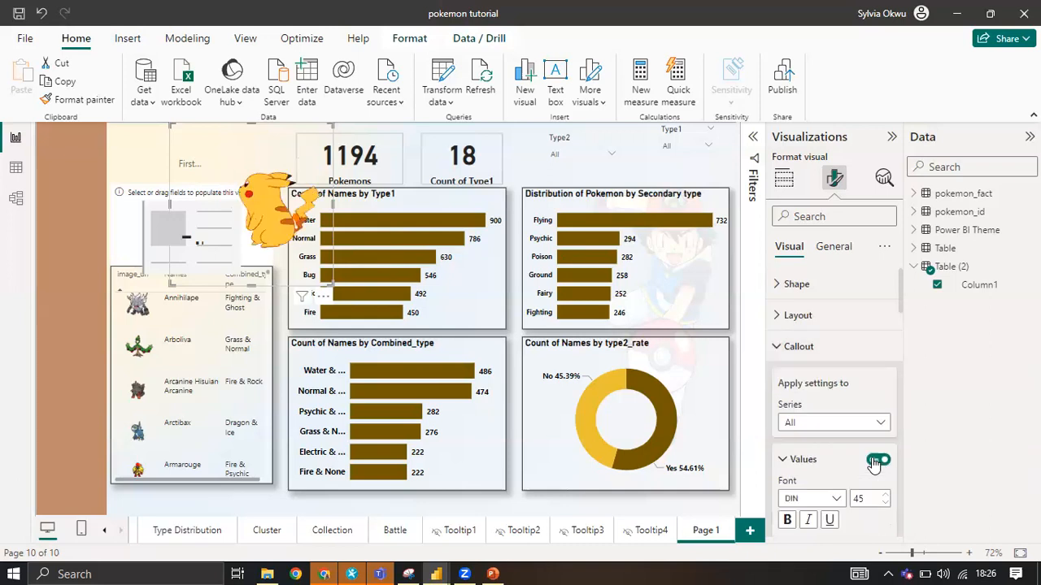
click(877, 460)
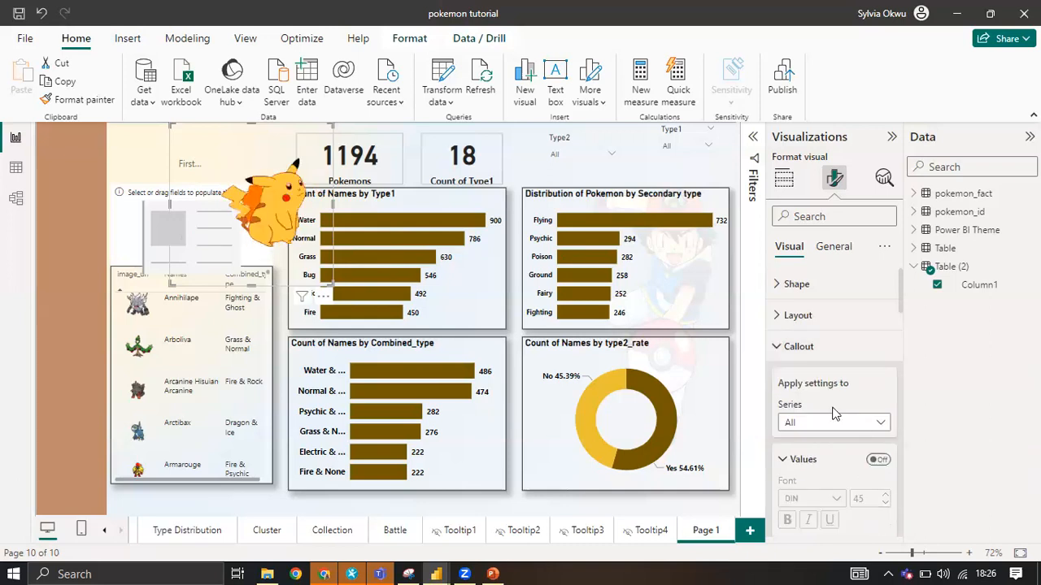
Look through the card's callout, reference label, image and card settings for the option controlling its remaining label text.
scroll(834, 413, down, 2)
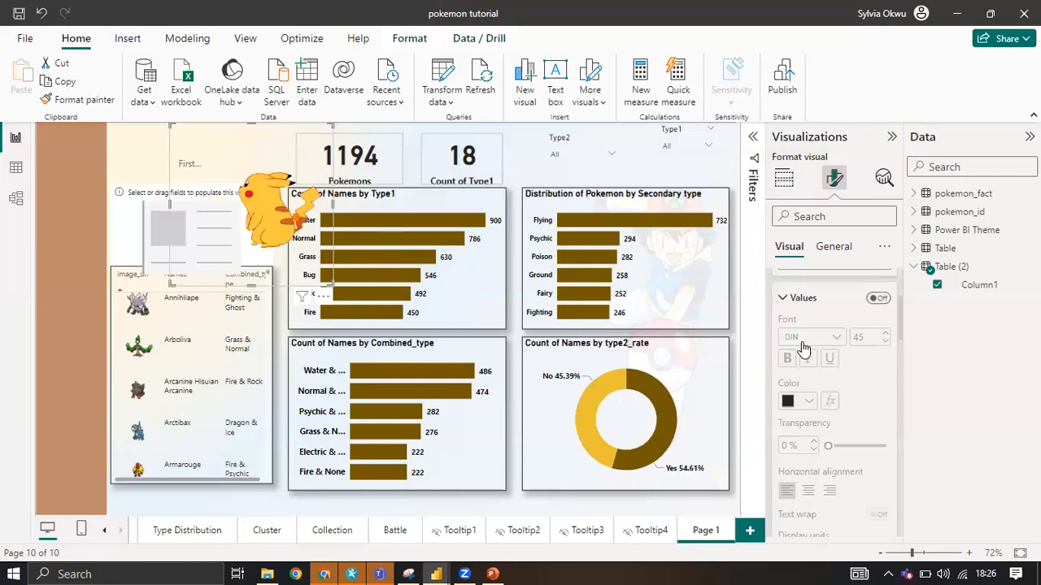
scroll(797, 334, up, 2)
click(797, 409)
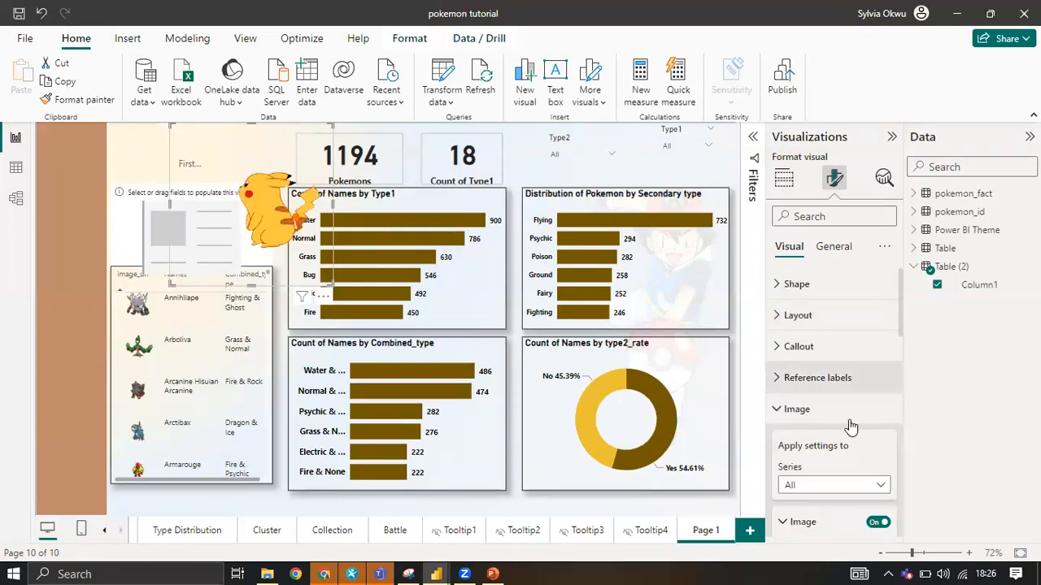
click(805, 377)
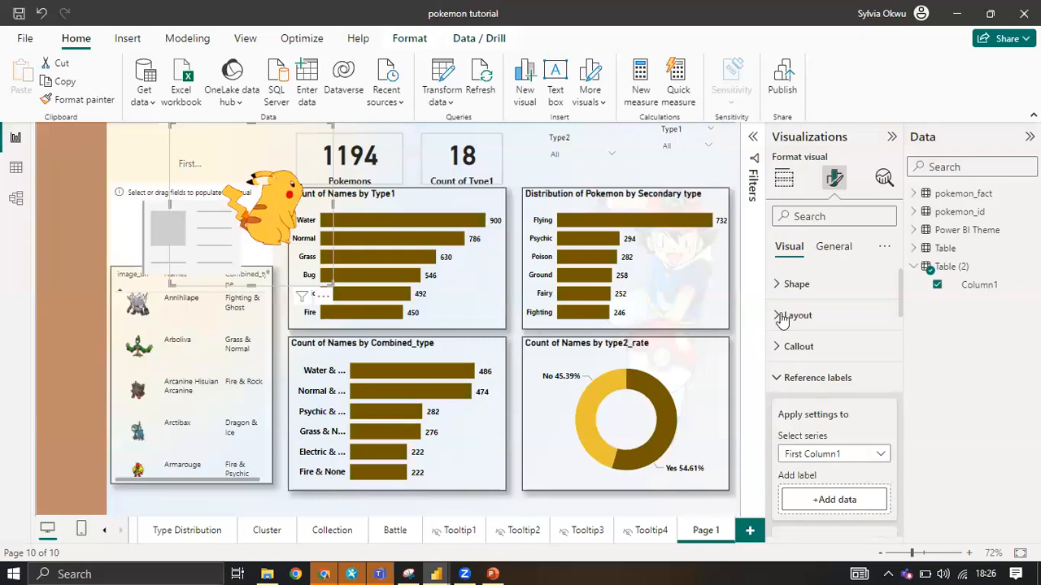
click(789, 362)
scroll(792, 365, down, 2)
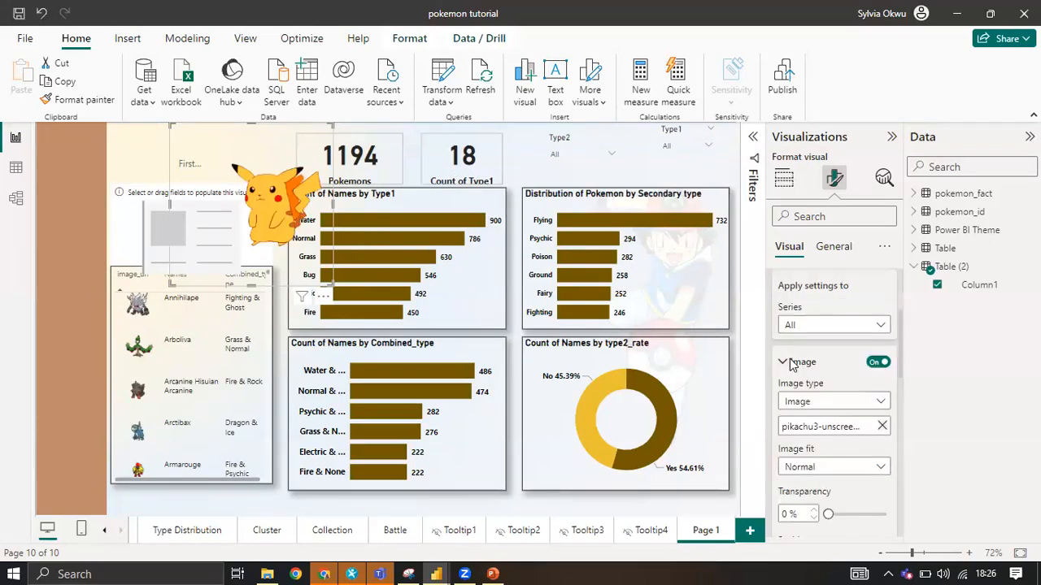
scroll(791, 366, down, 5)
scroll(792, 362, down, 3)
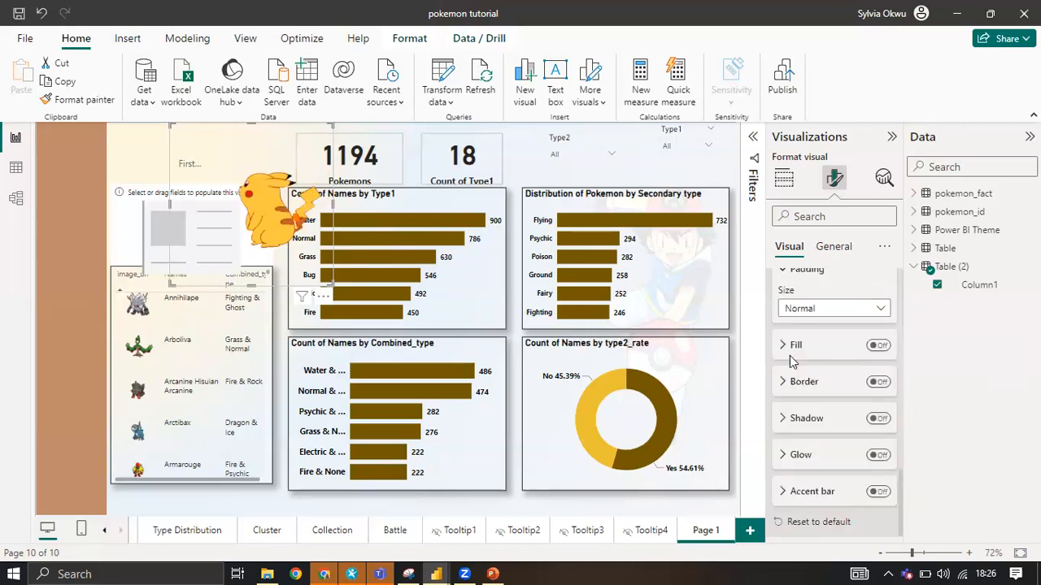
scroll(793, 362, up, 3)
scroll(809, 374, up, 5)
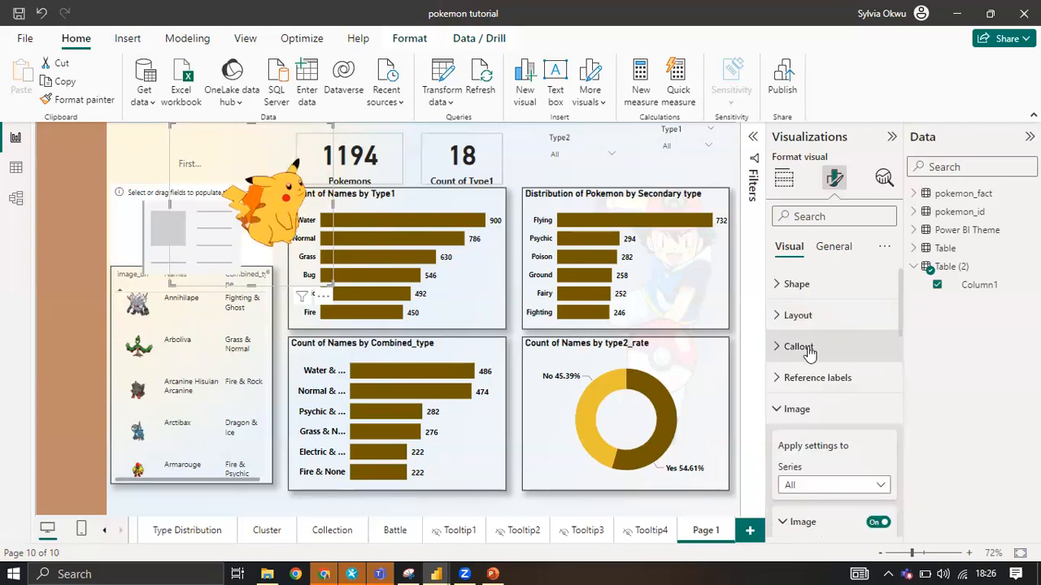
Turn off the label in the Pikachu card's callout settings.
click(804, 408)
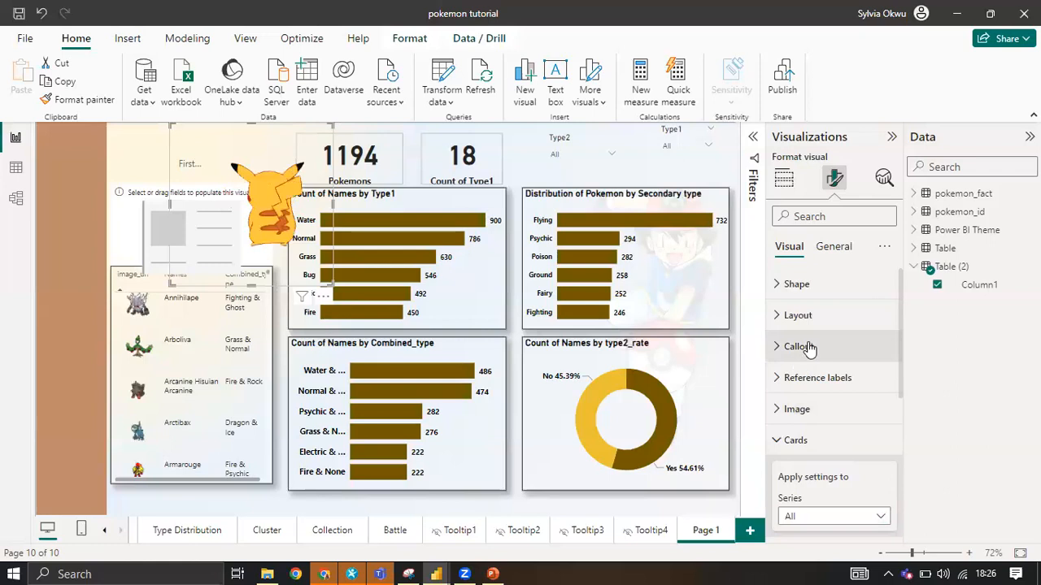
click(809, 352)
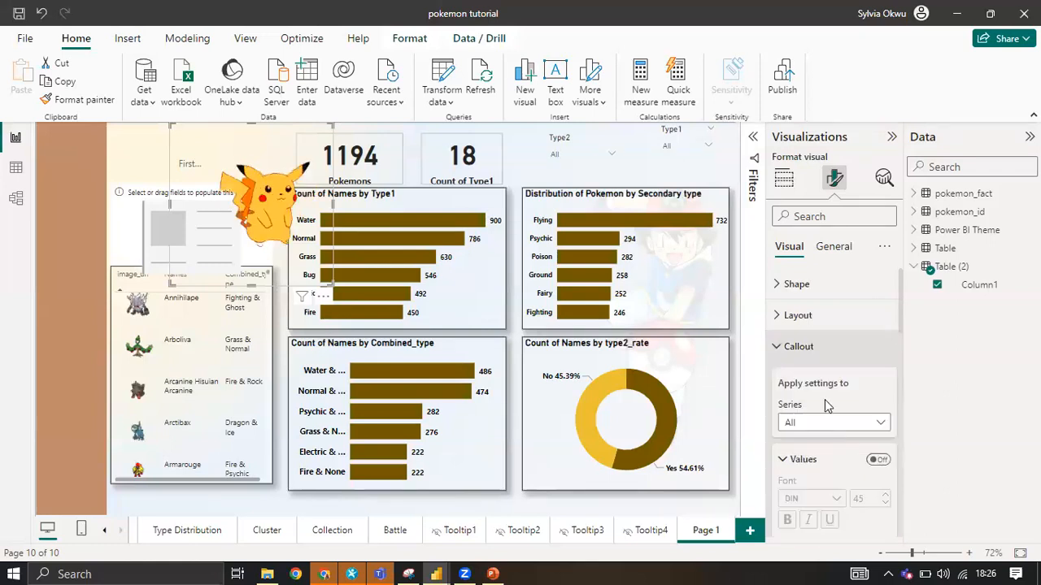
scroll(846, 391, down, 5)
scroll(874, 398, down, 1)
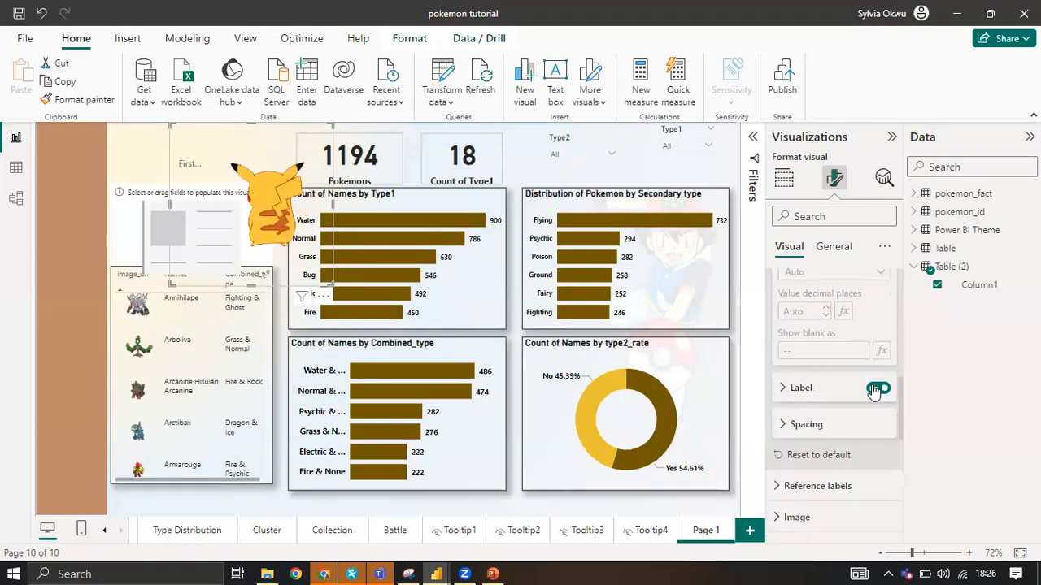
click(875, 389)
scroll(858, 384, up, 5)
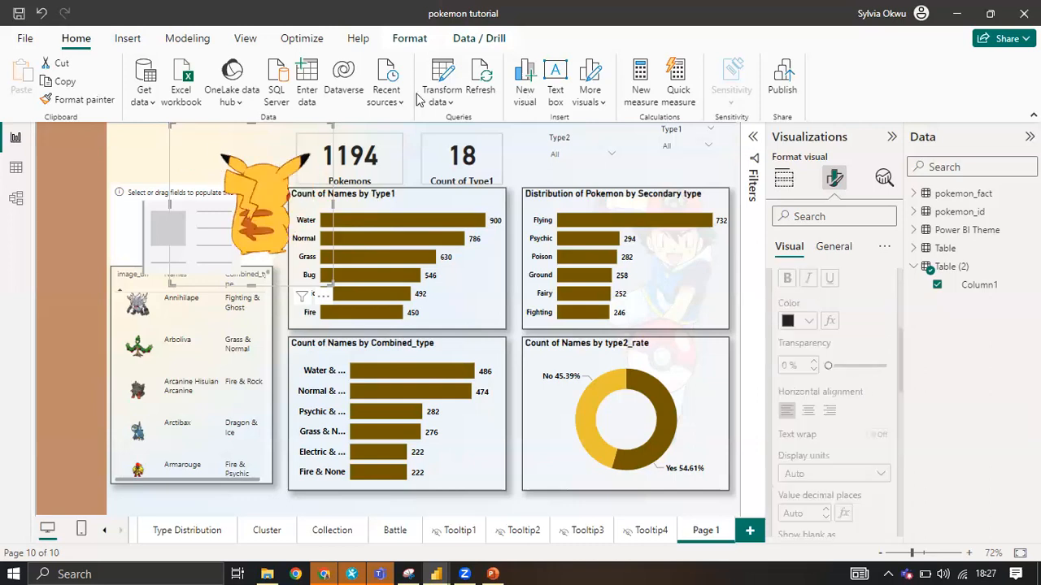
Move the Pikachu card aside over the secondary type chart and delete the empty visual above the table.
drag(228, 146, 591, 195)
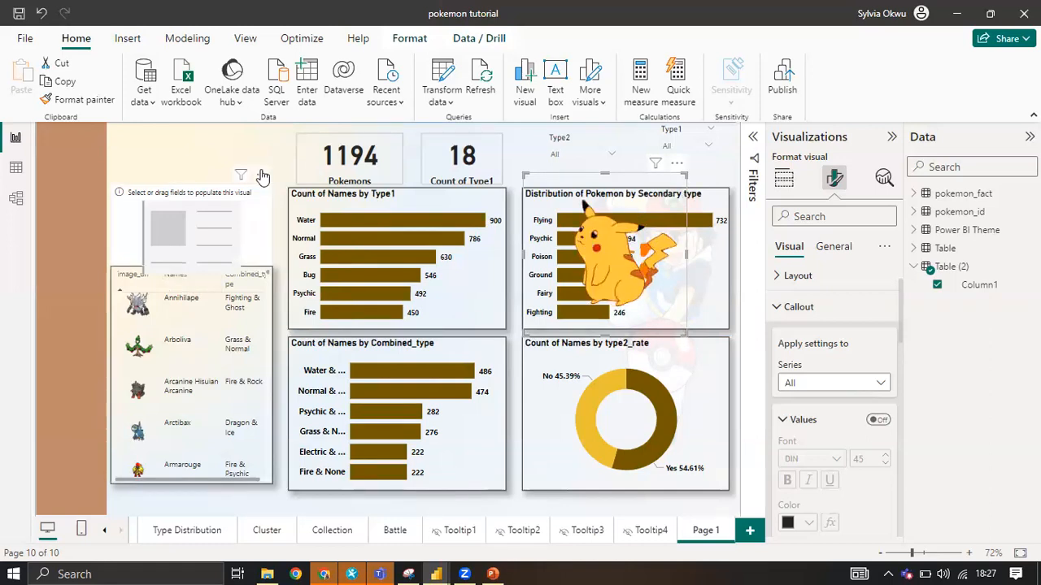
click(262, 174)
click(281, 199)
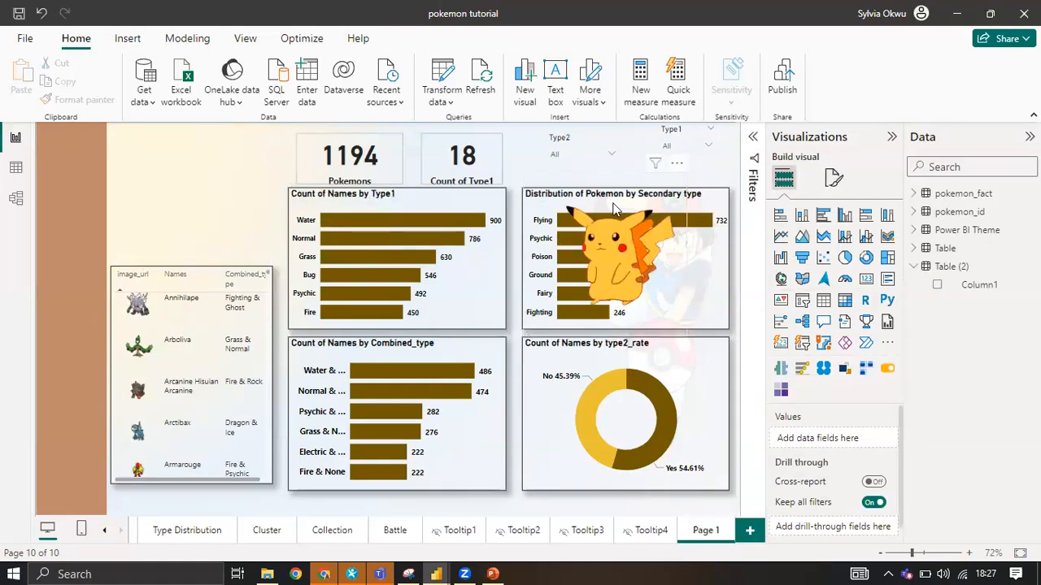
Place the Pikachu card above the table and shrink it to fit the space there.
drag(617, 229, 199, 165)
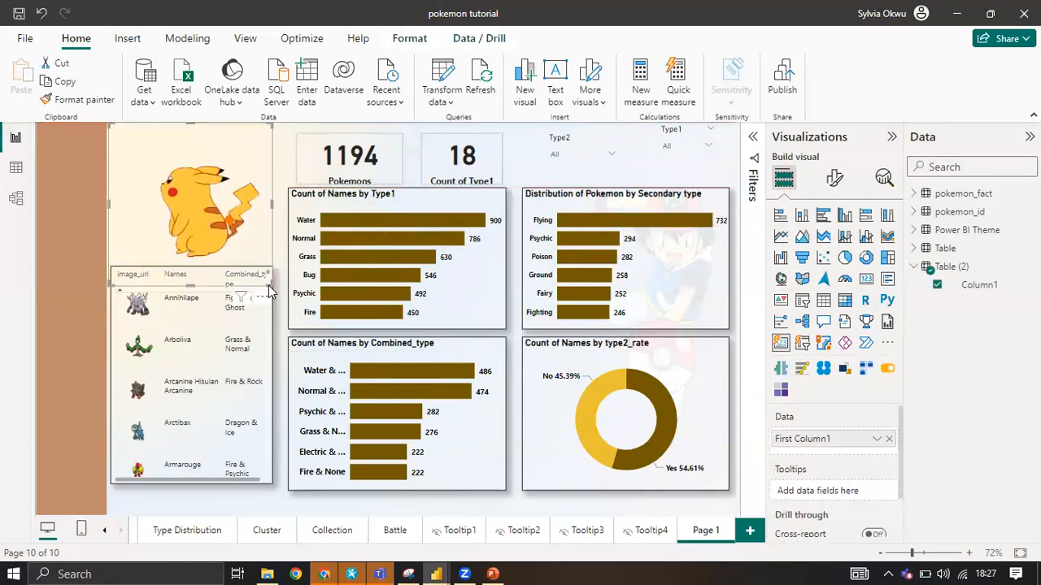
drag(270, 290, 239, 221)
drag(183, 189, 201, 209)
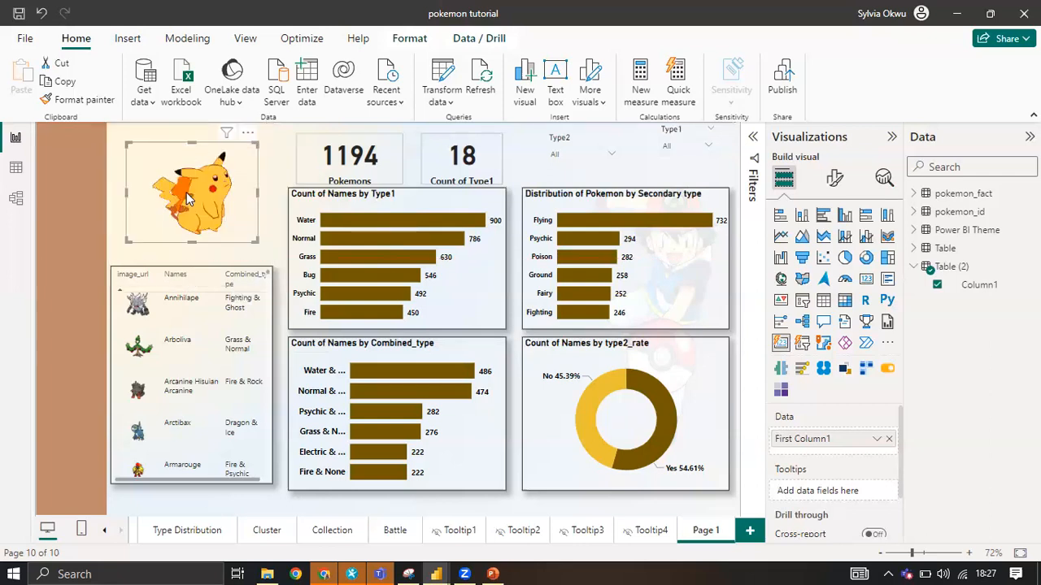
View the finished Type Distribution page for comparison, switch its dark mode on and off, and return to Page 1.
click(195, 529)
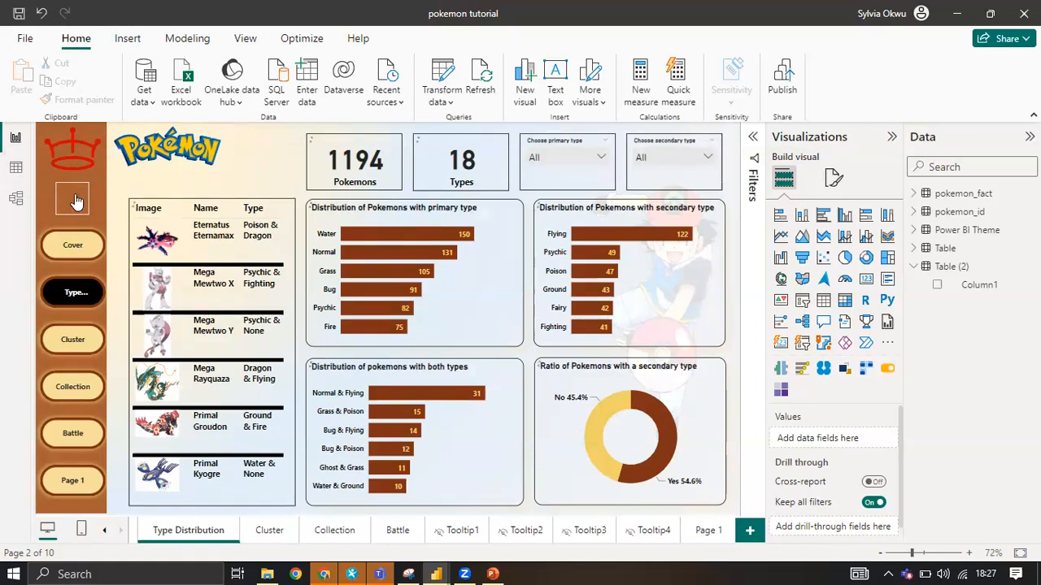
ctrl+click(74, 200)
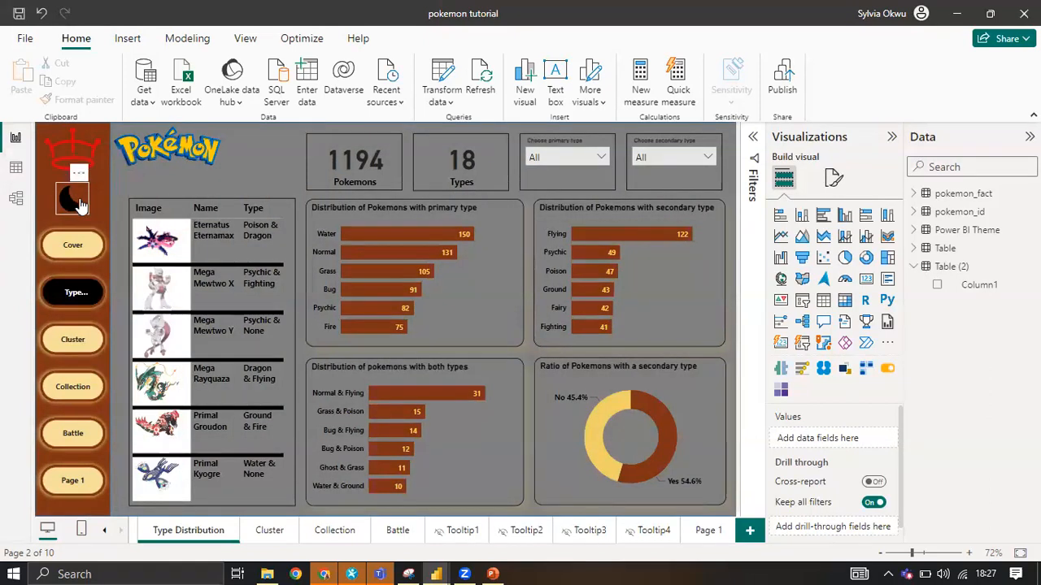
ctrl+click(79, 203)
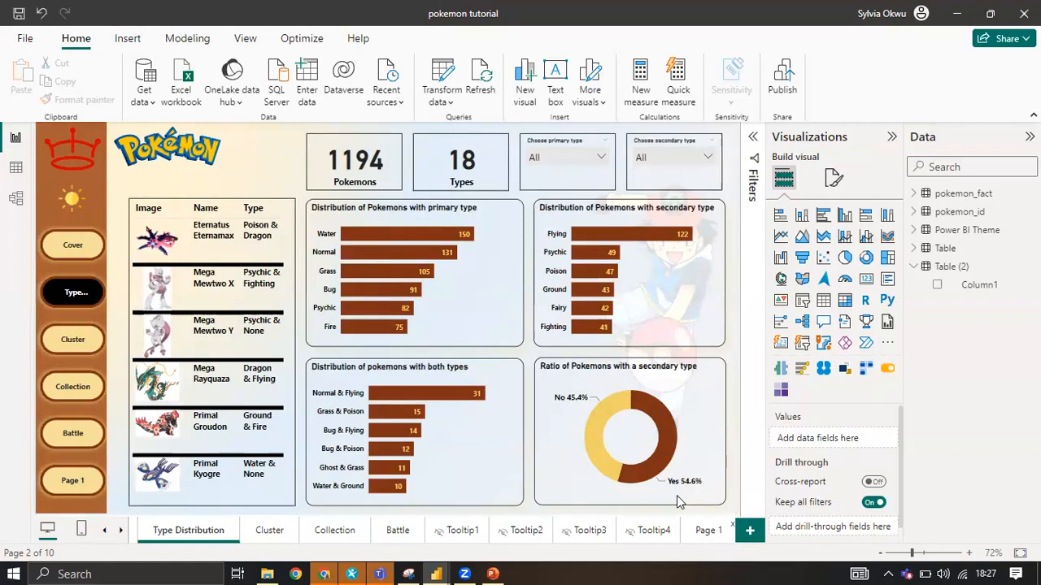
mouse_move(622, 403)
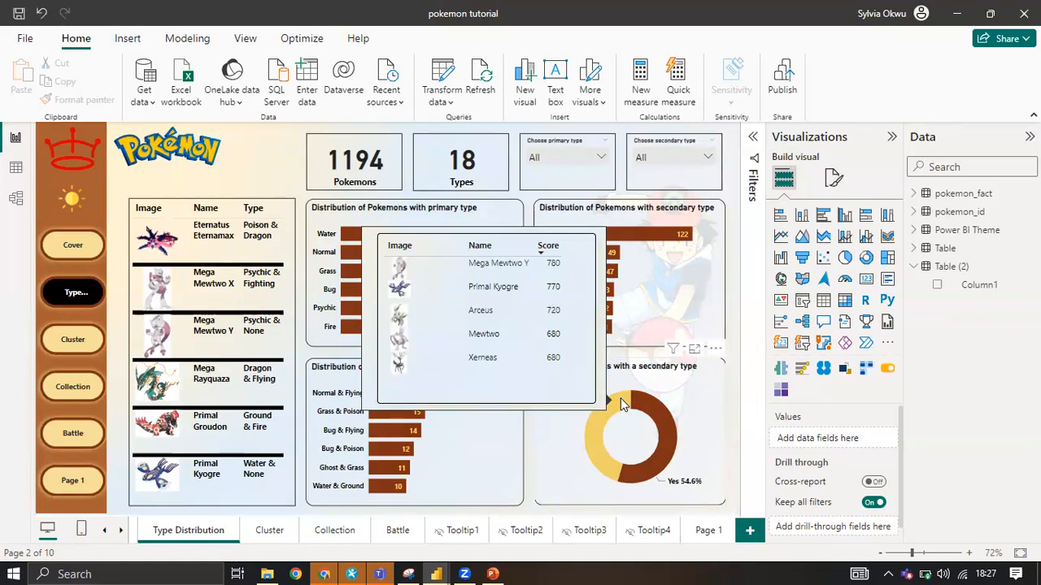
click(708, 530)
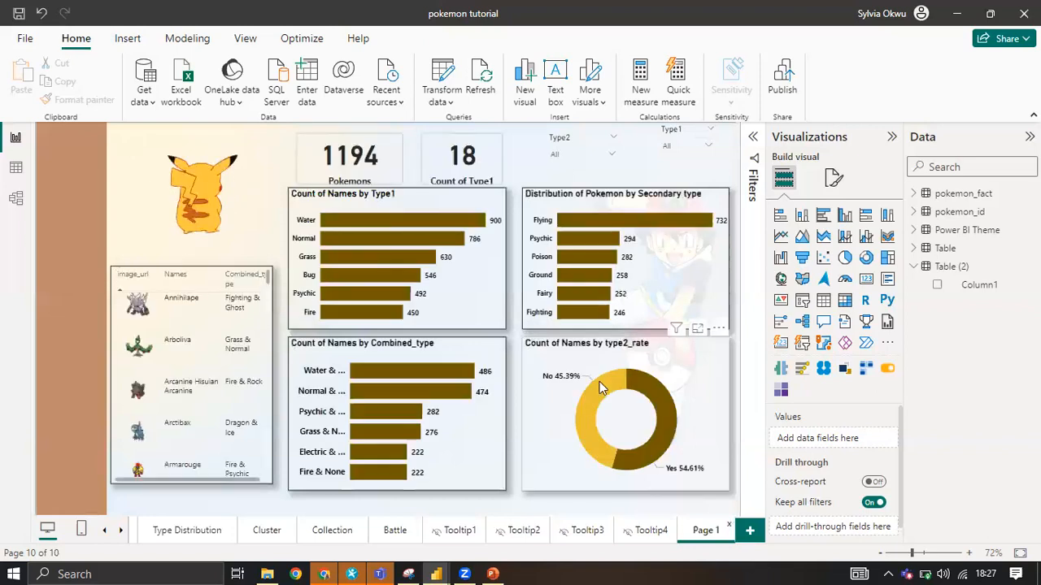
mouse_move(599, 382)
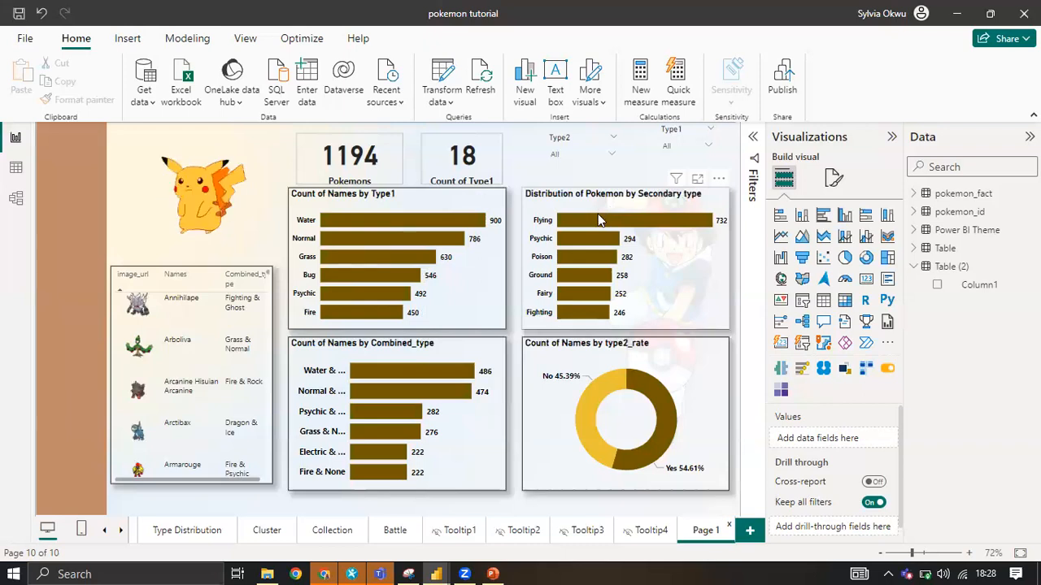
Add a new report page and set its canvas type to Tooltip.
mouse_move(597, 218)
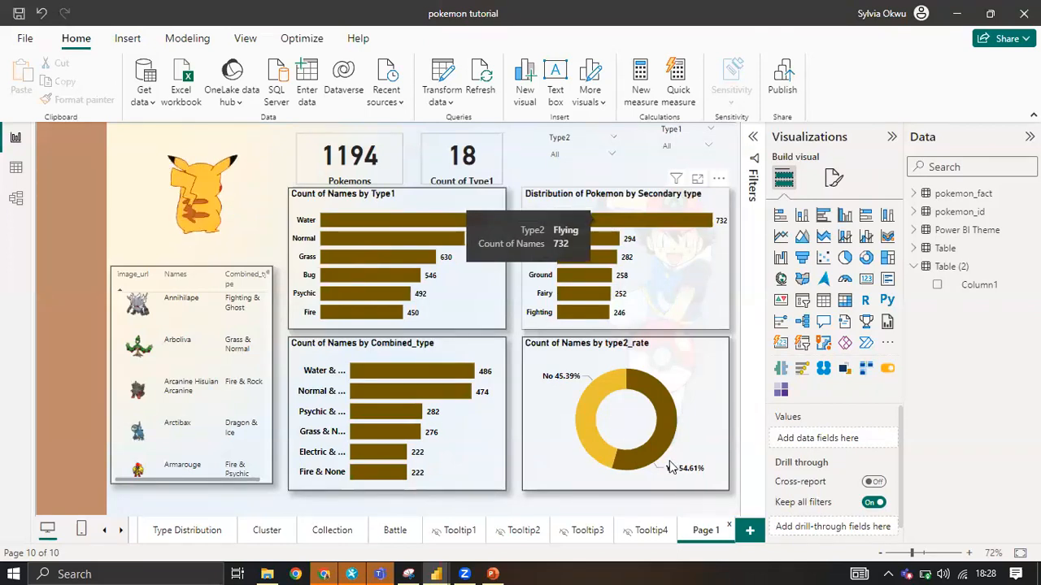
click(750, 531)
click(834, 177)
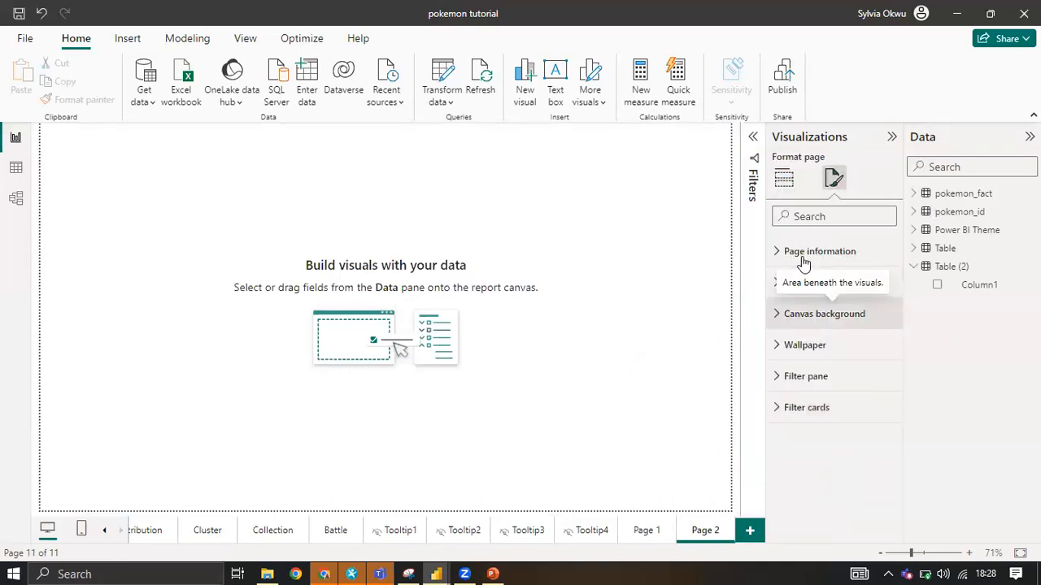
click(804, 258)
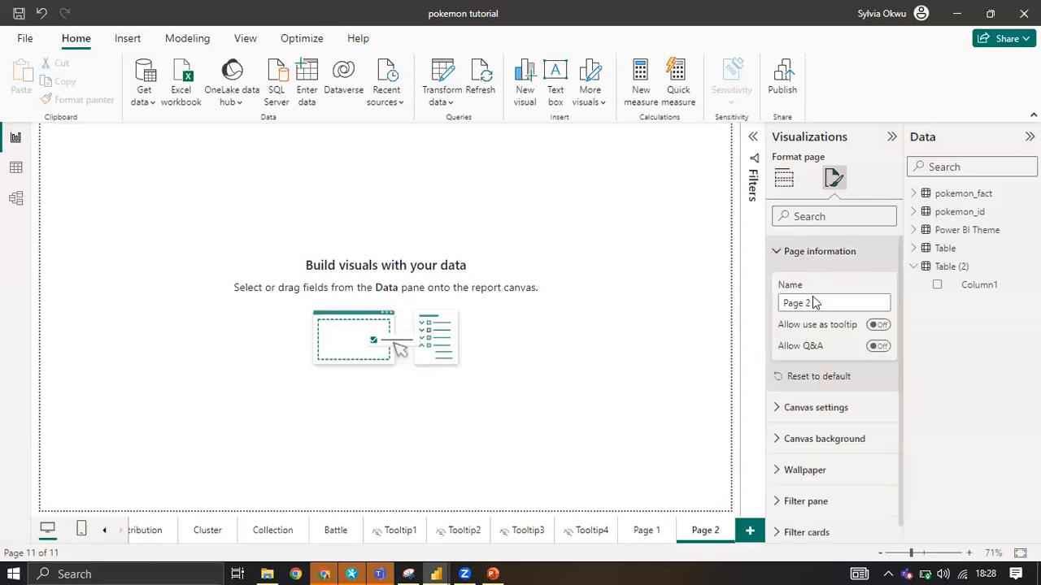
click(813, 251)
click(814, 284)
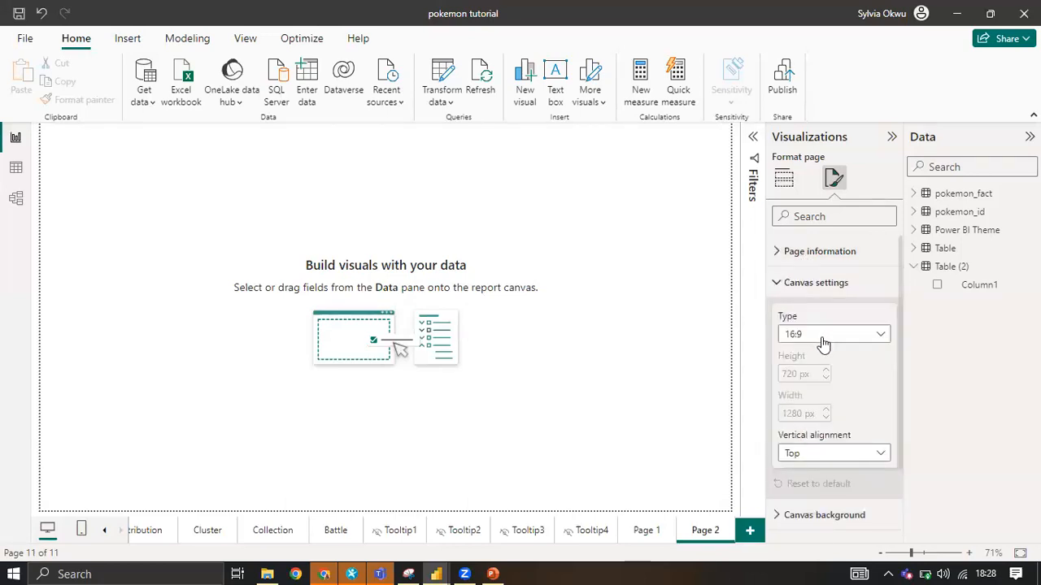
click(823, 337)
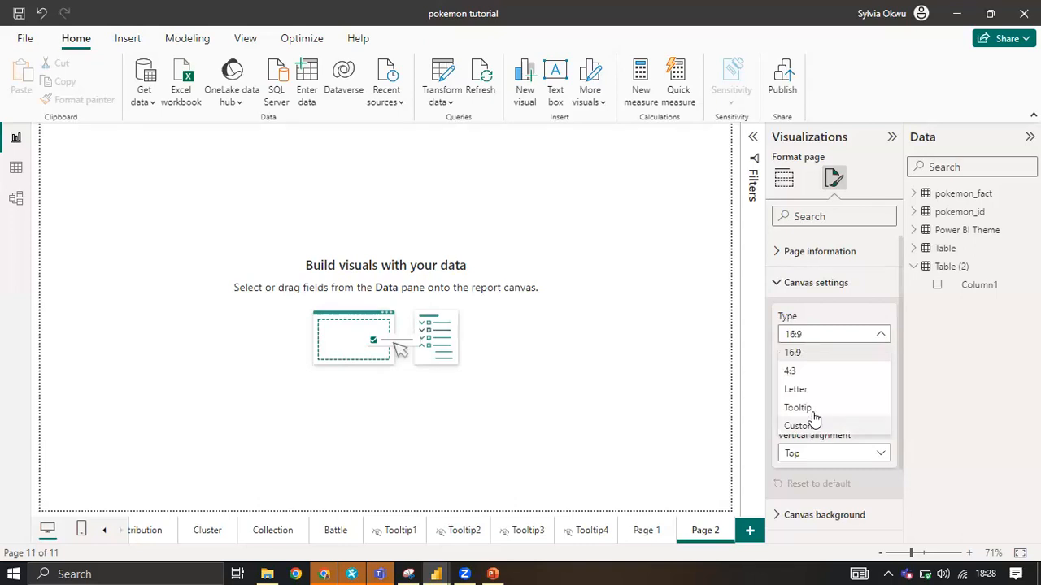
click(813, 410)
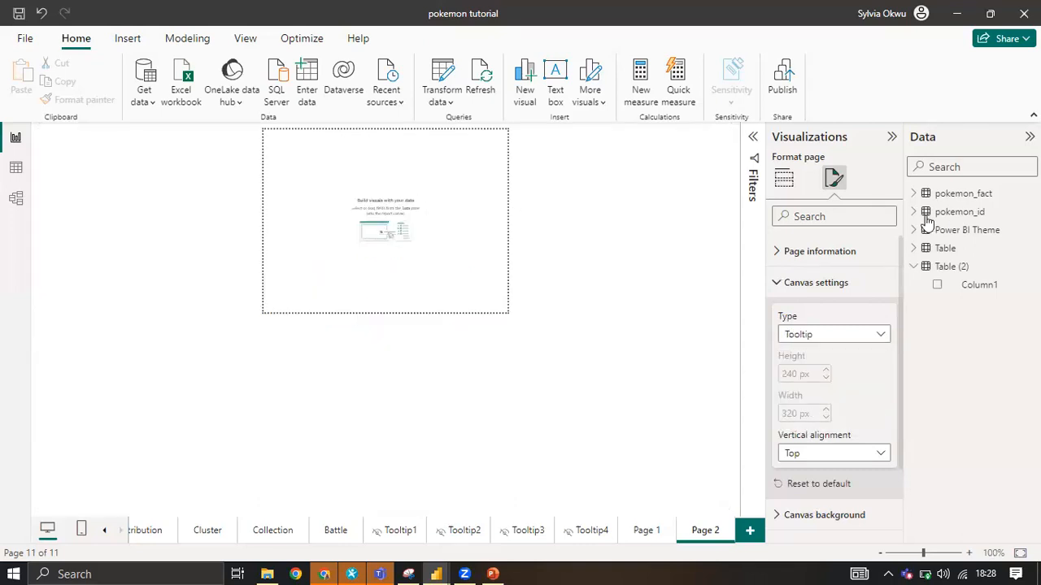
Build a stacked bar chart on the tooltip page with Type2 on the Y-axis and the count of pokemon_fact Names on the X-axis.
click(916, 195)
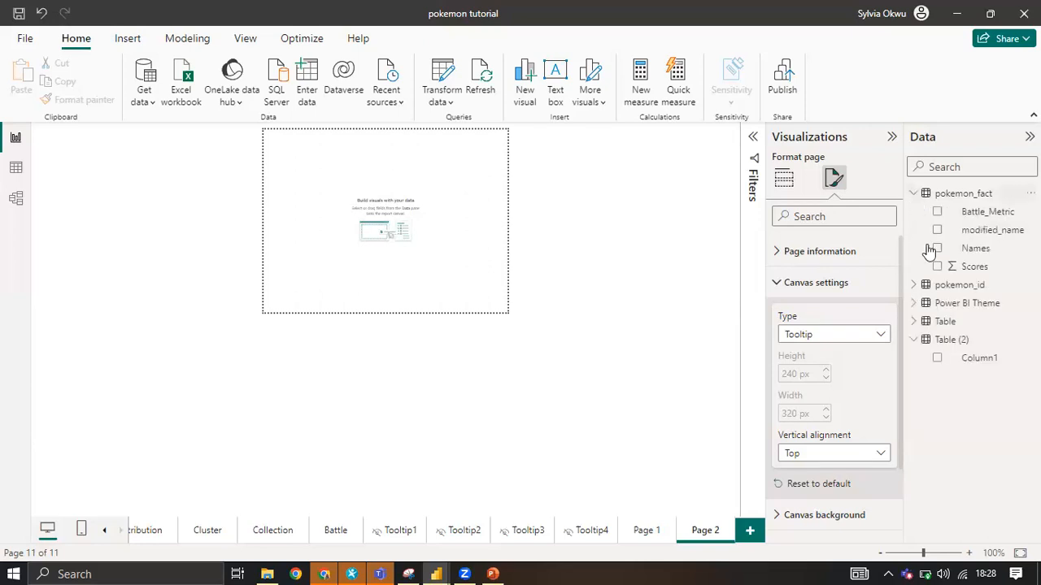
click(917, 287)
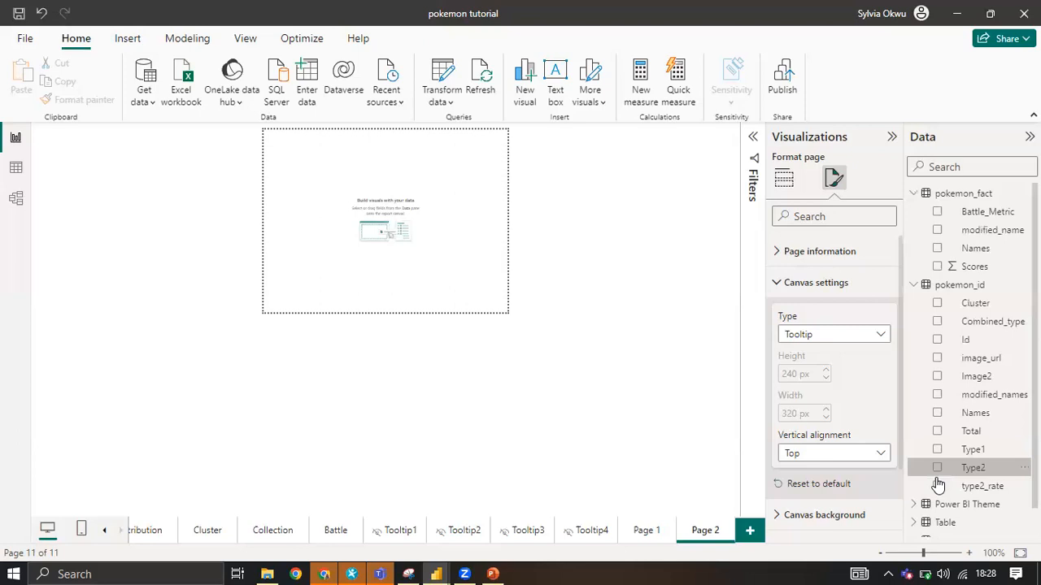
click(938, 475)
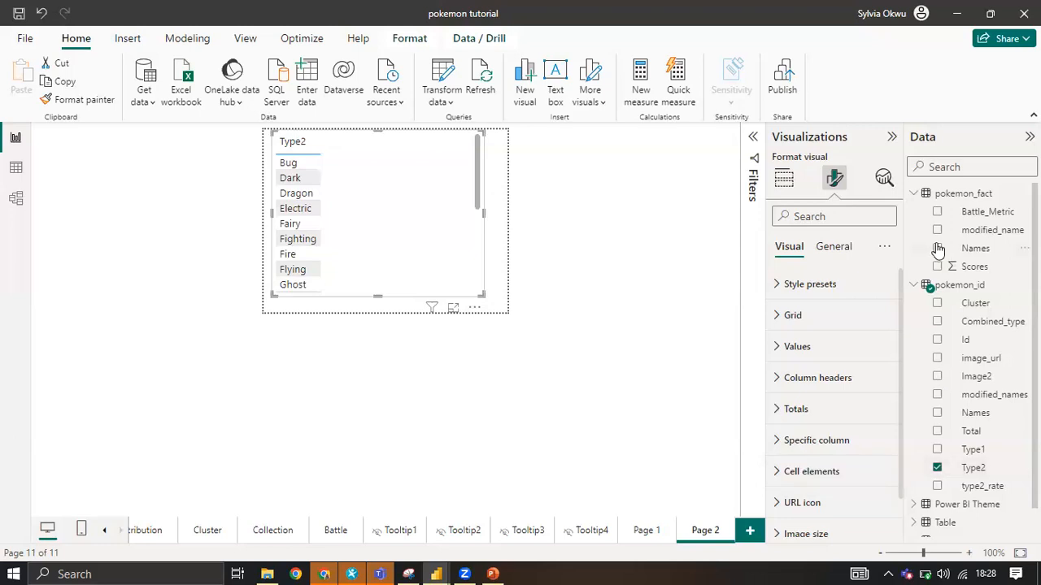
click(784, 177)
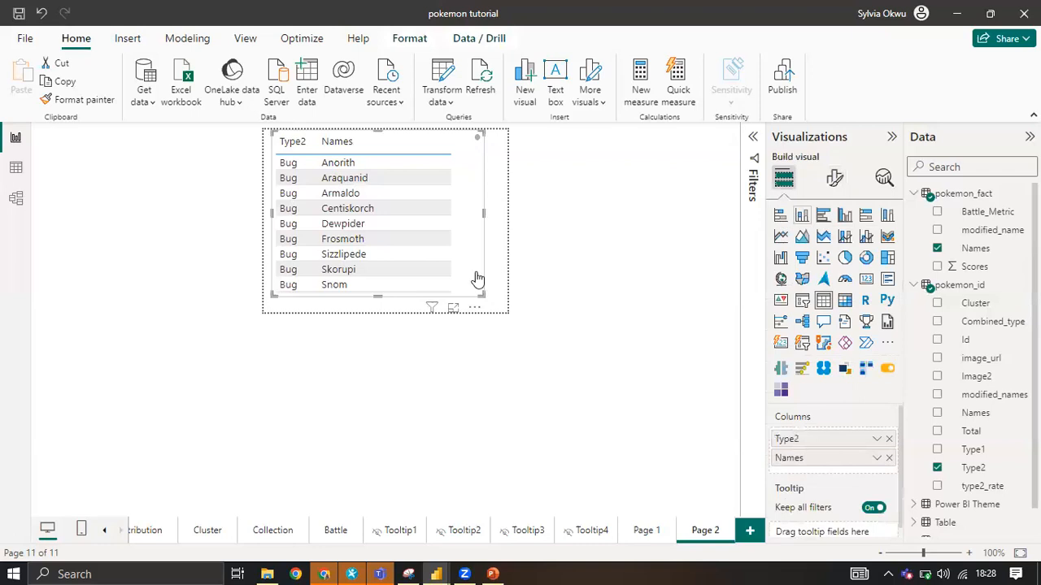
click(780, 215)
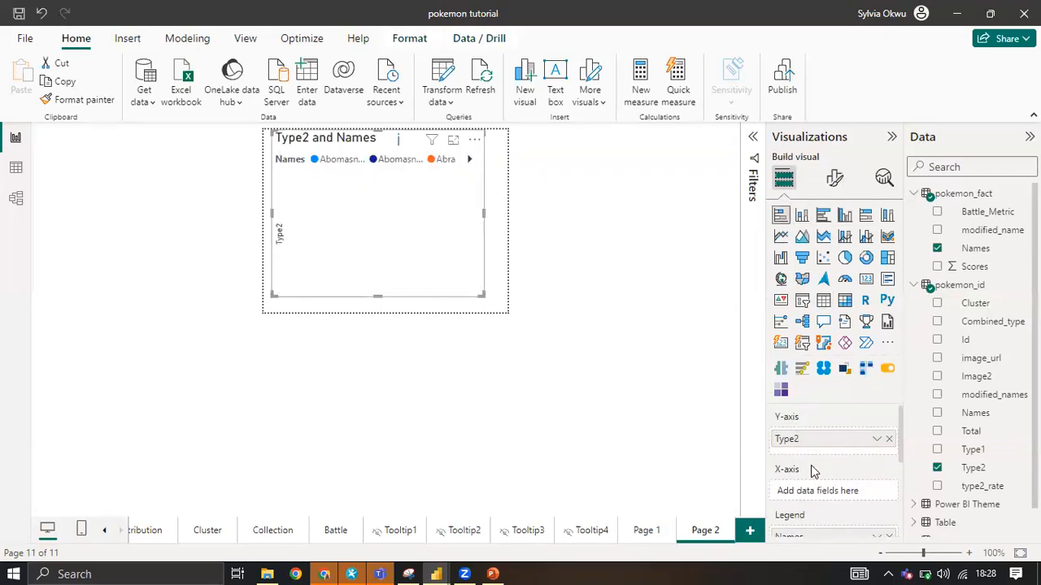
scroll(809, 479, down, 1)
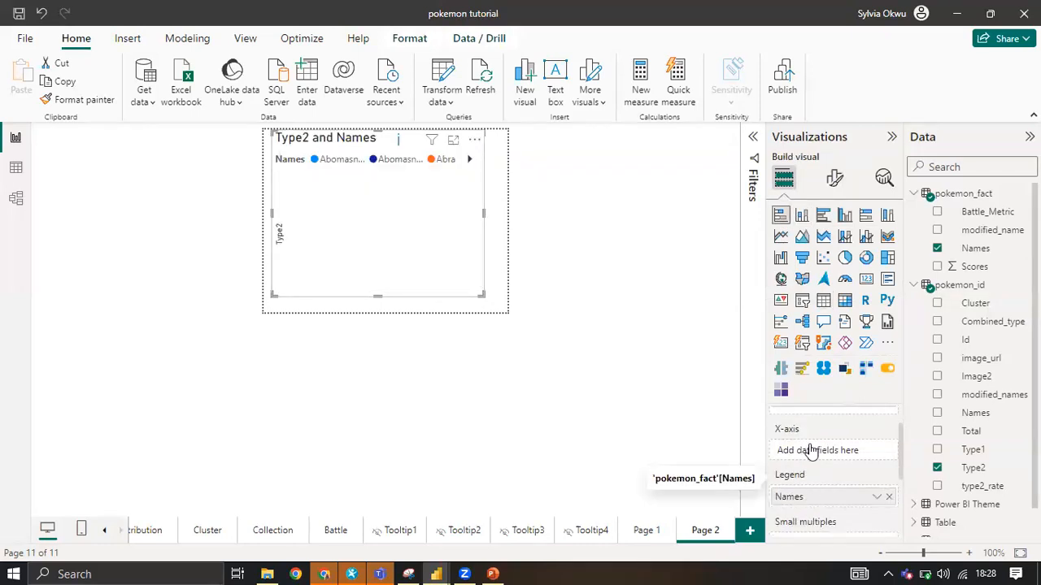
drag(814, 459, 814, 454)
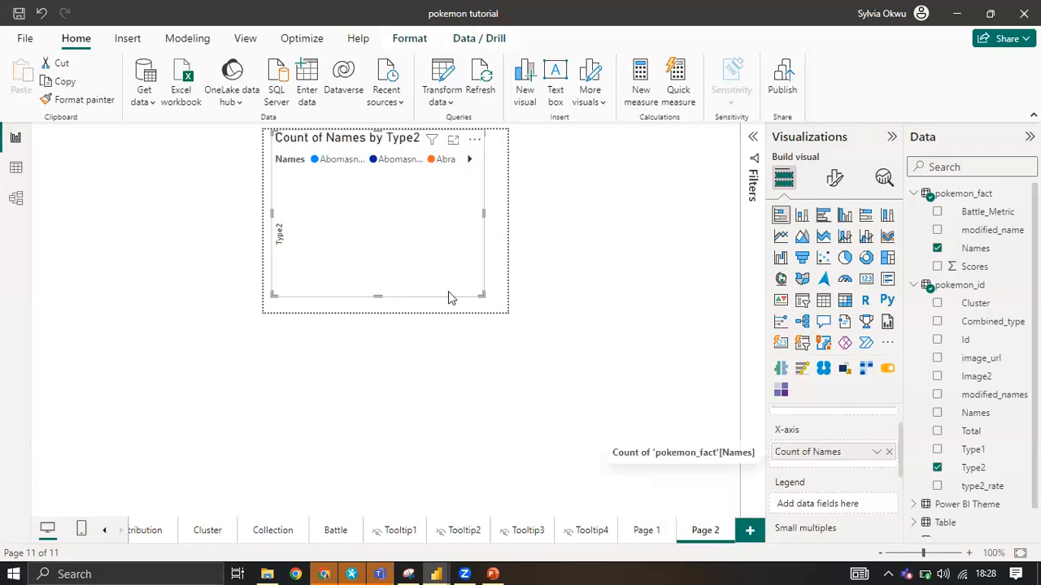
Copy the Distribution of Pokemon by Secondary type chart from Page 1 and go back to Page 2.
click(646, 532)
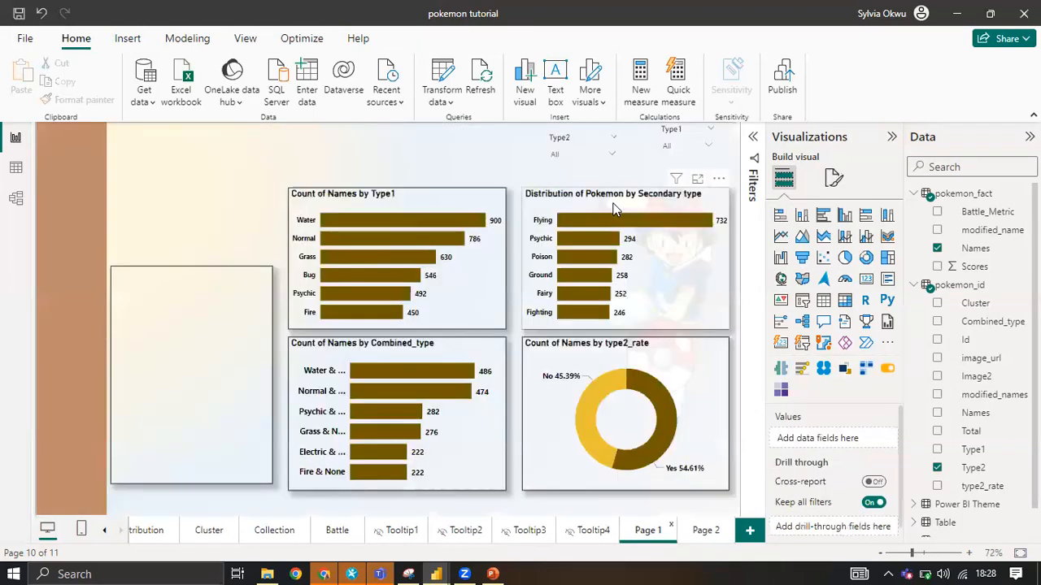
click(721, 183)
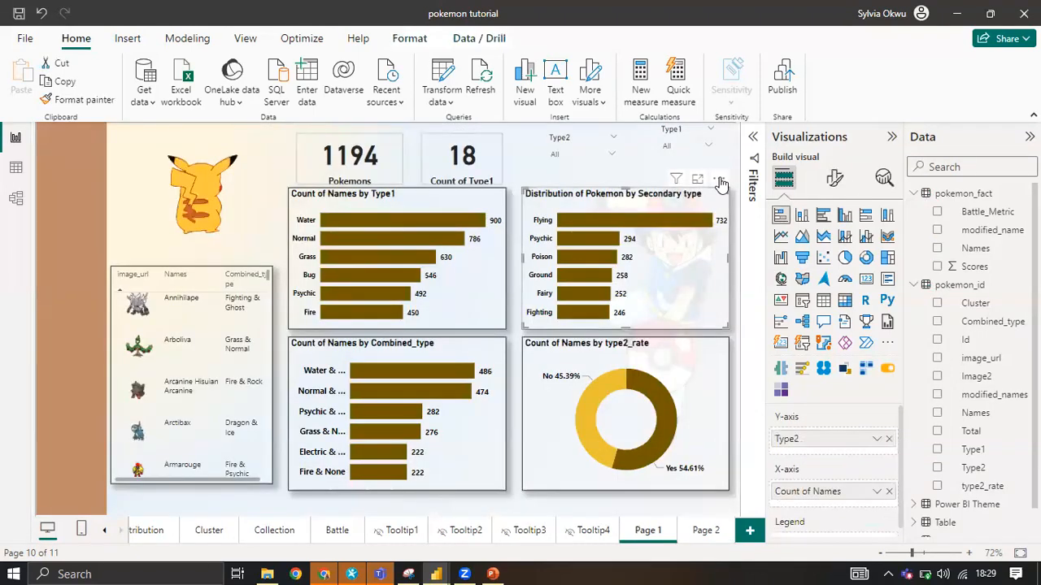
click(718, 180)
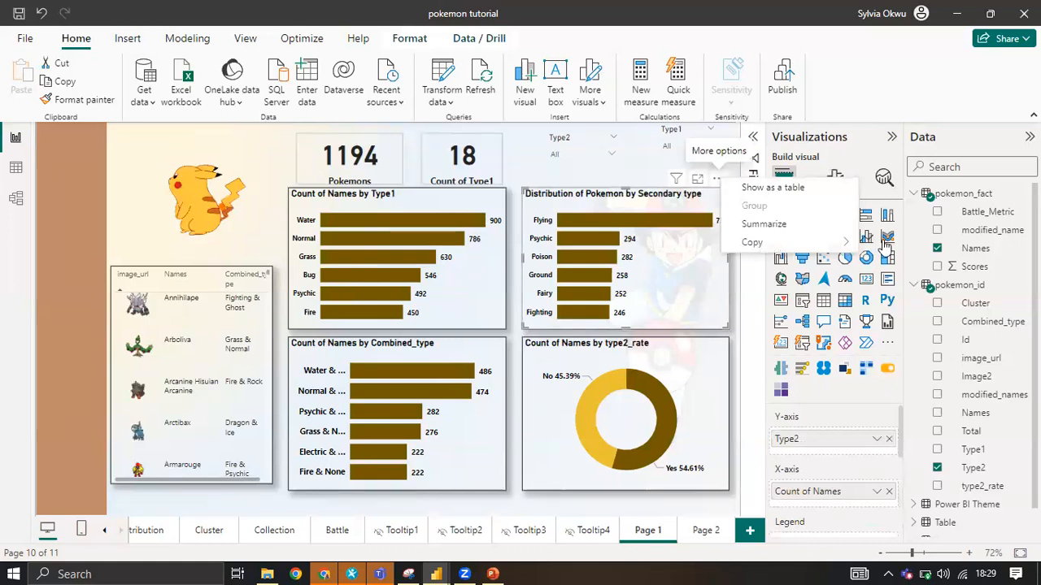
click(701, 545)
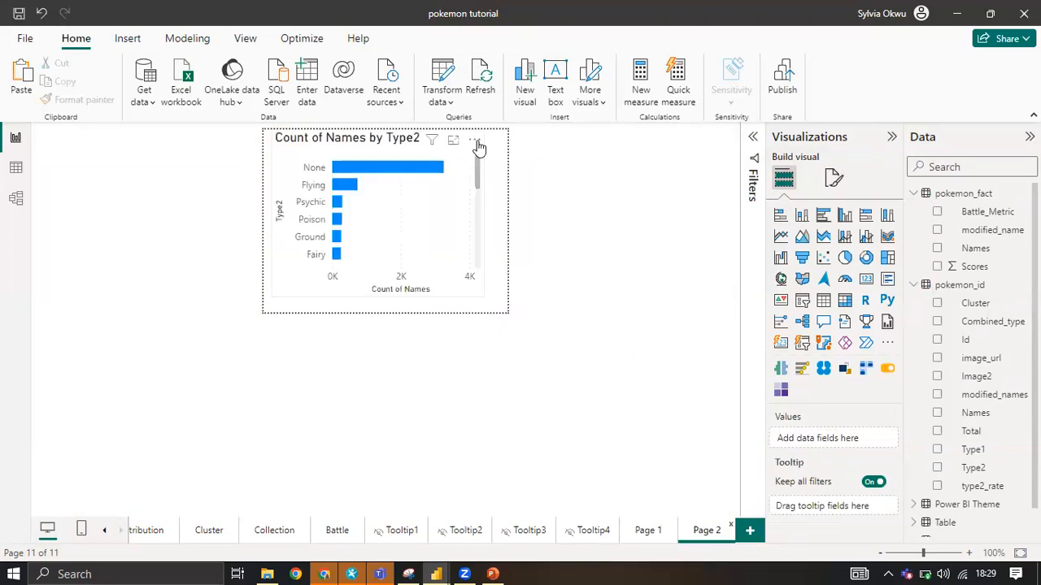
Replace the plain Type2 bar chart on Page 2 with the copied secondary type chart, positioned and sized to fit the tooltip canvas.
click(476, 143)
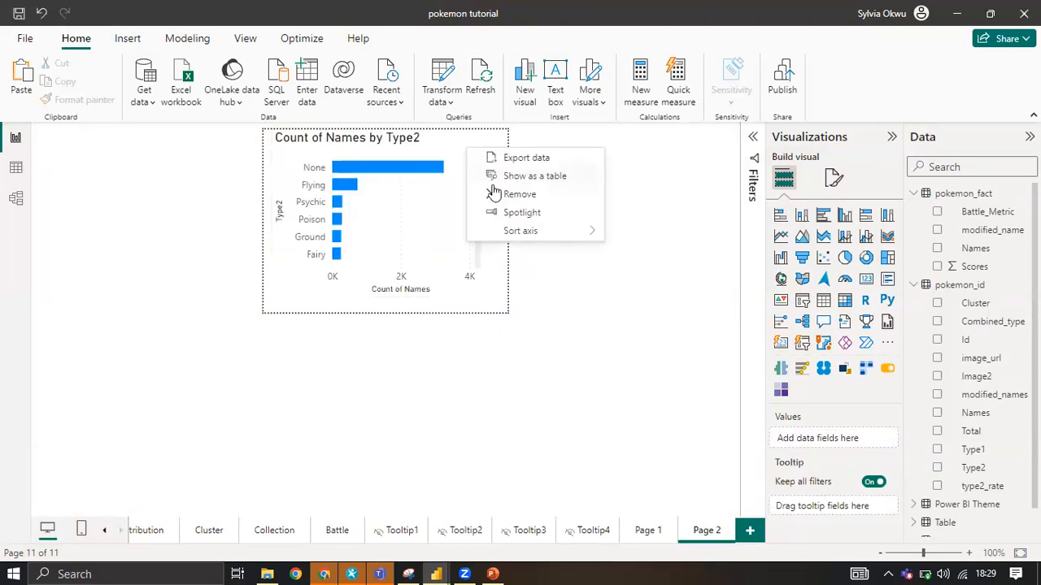
click(494, 193)
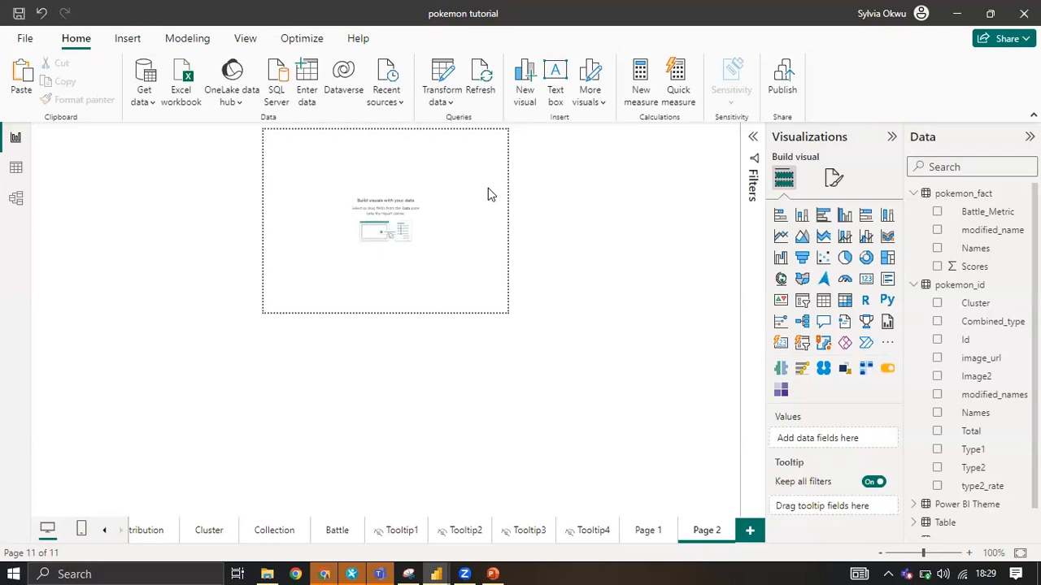
key(ctrl+z)
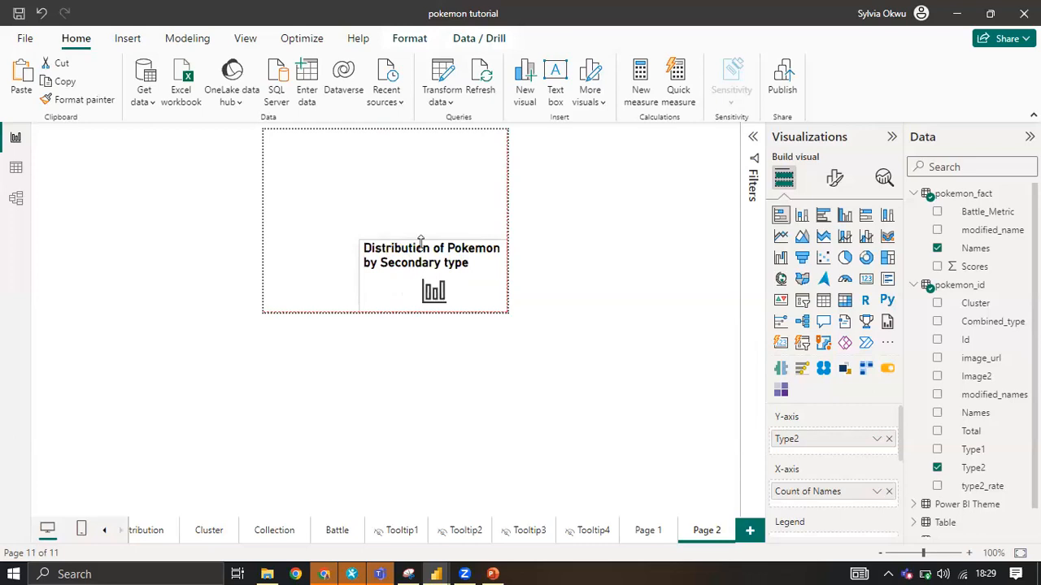
drag(467, 248, 449, 181)
drag(484, 245, 507, 317)
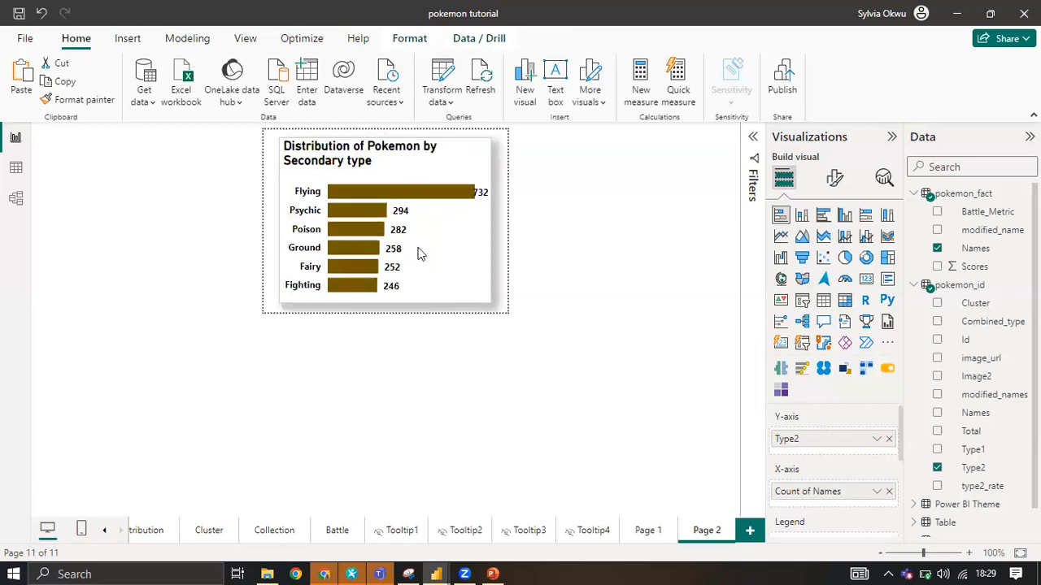
Clear the top 6 filter on Type2 from the Page 2 chart and scroll through its bars.
click(752, 137)
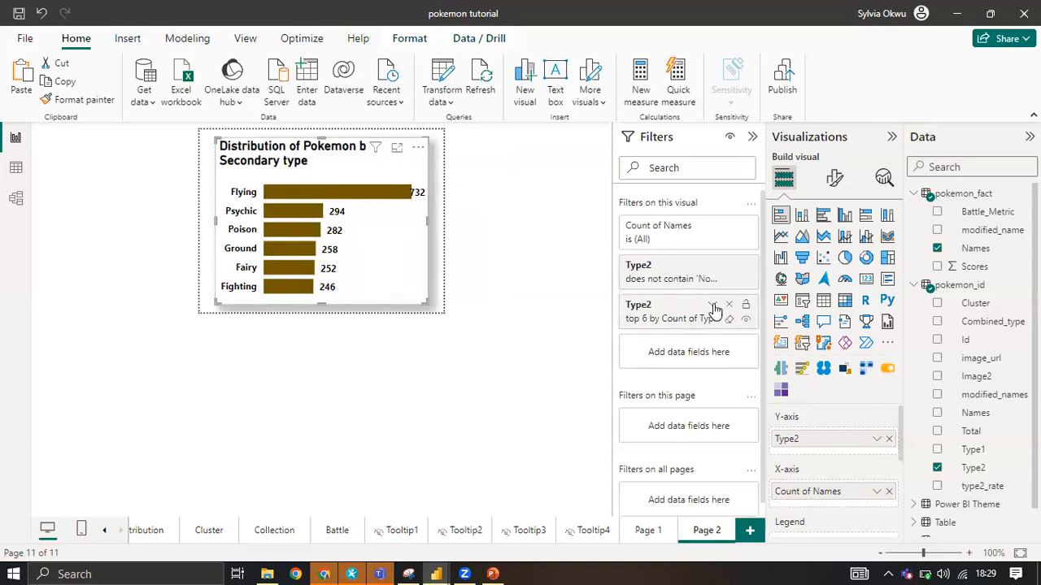
click(729, 305)
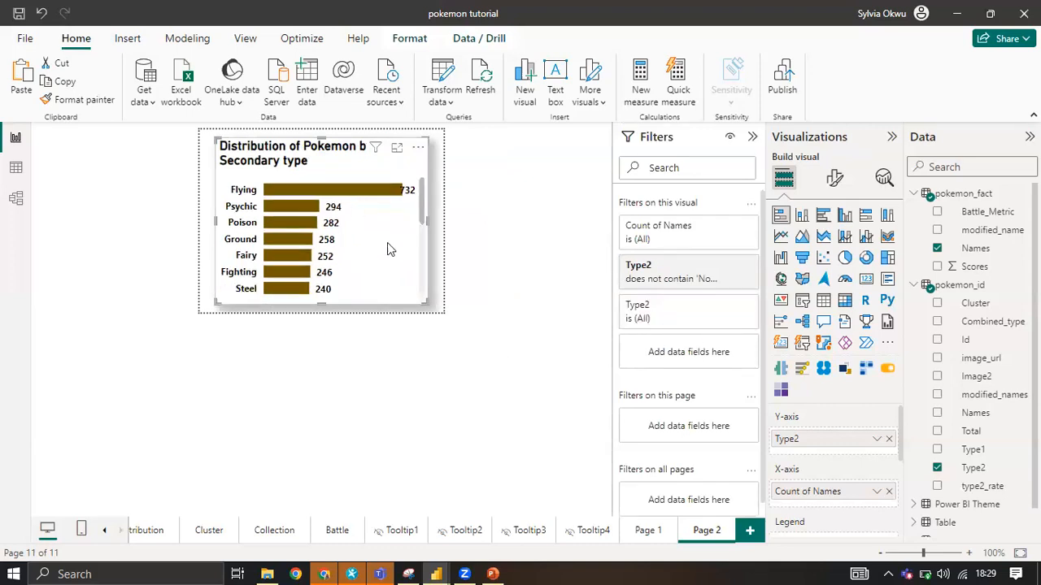
scroll(387, 242, down, 3)
scroll(316, 240, up, 3)
Set the tooltip of Page 1's Distribution of Pokemon by Secondary type chart to the Report page type with Page 2, and try it on a bar.
click(648, 530)
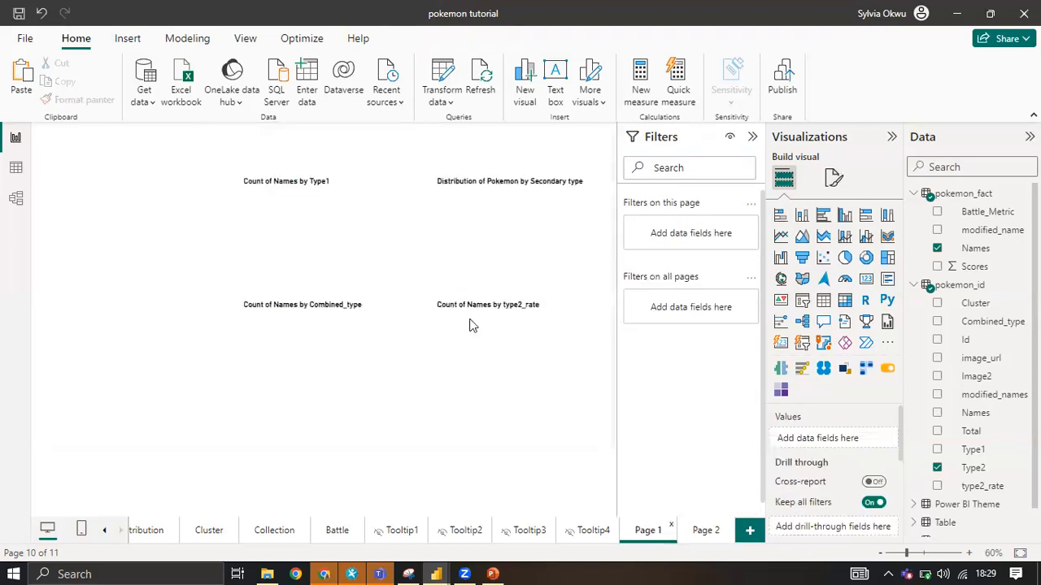
click(593, 185)
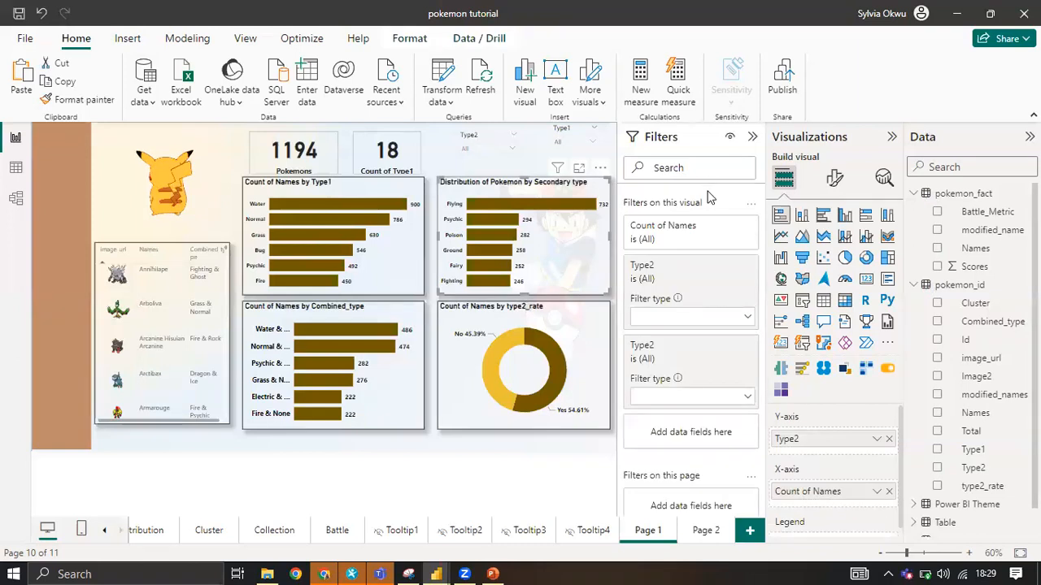
click(831, 184)
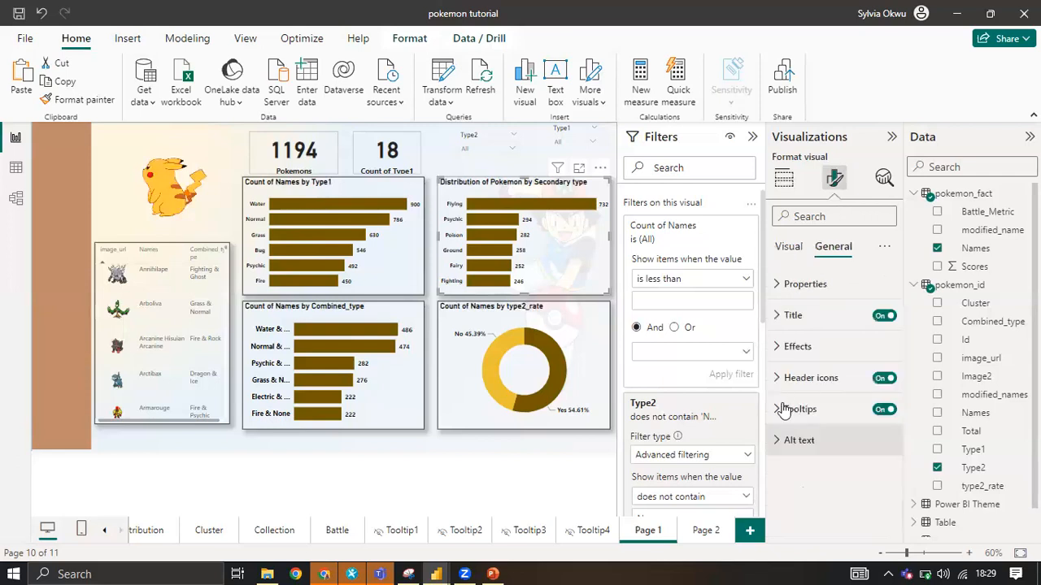
click(784, 409)
scroll(819, 439, down, 3)
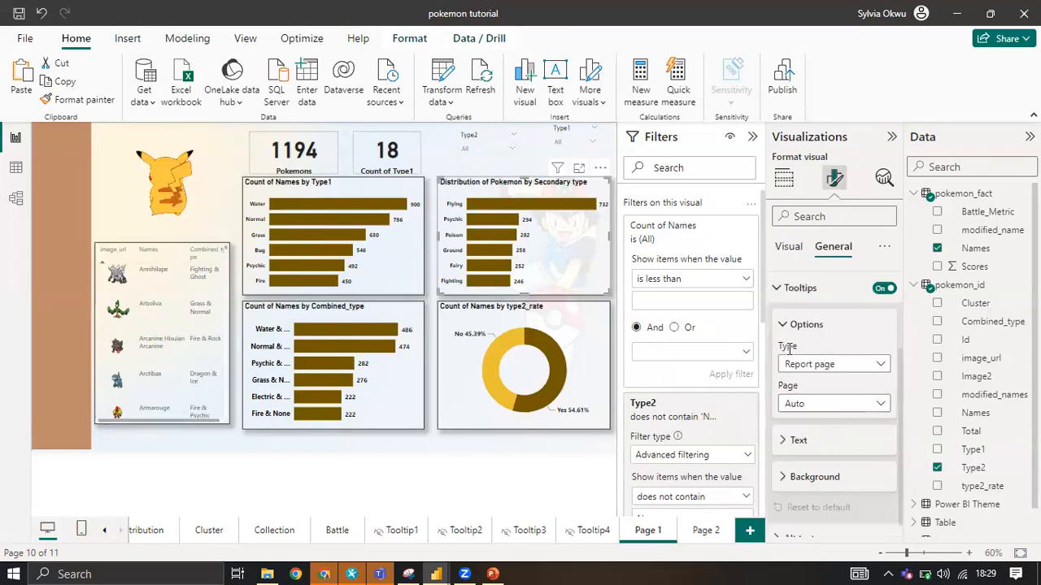
click(838, 368)
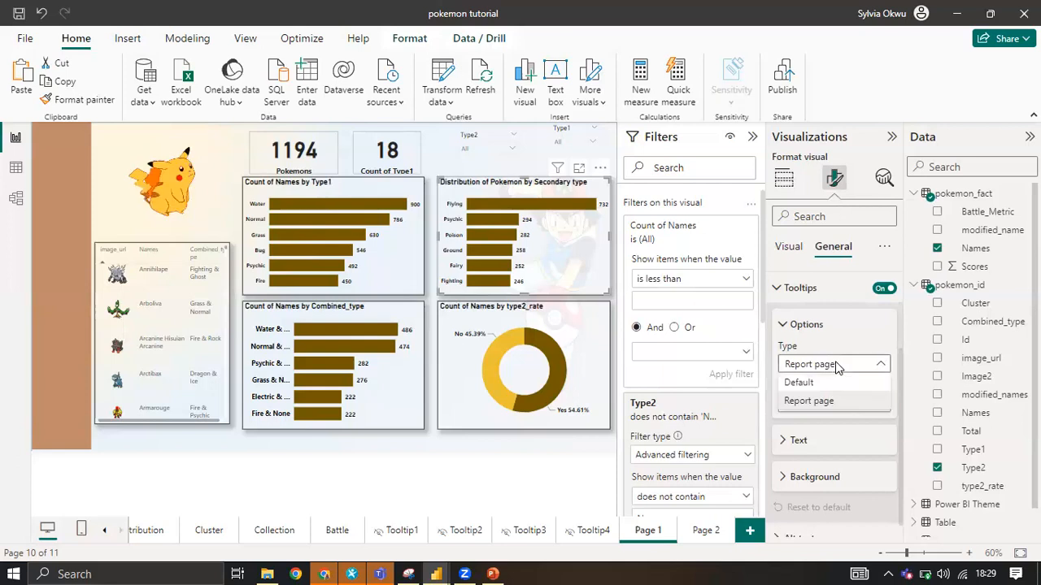
click(809, 400)
click(809, 404)
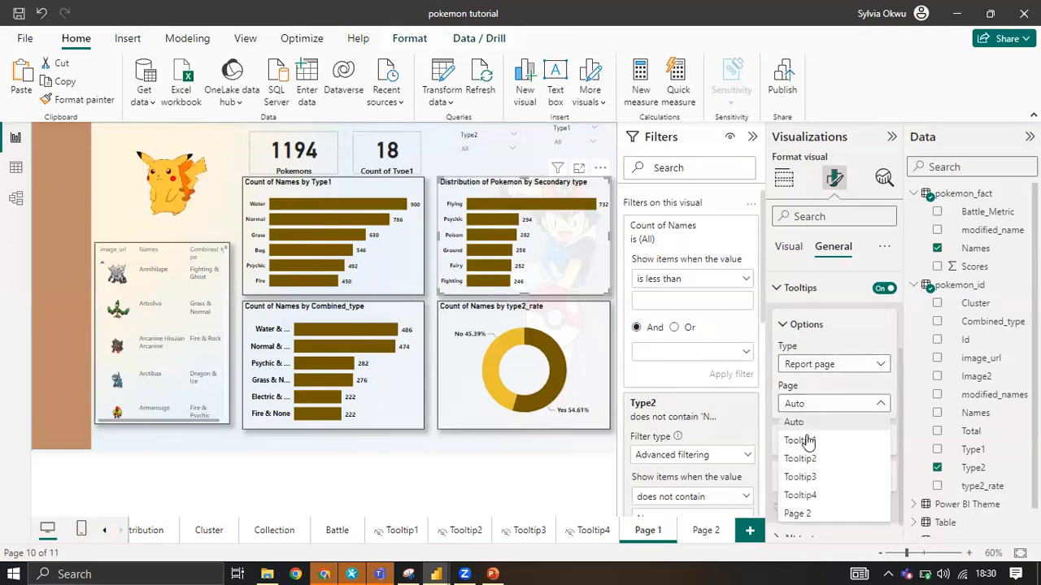
click(810, 517)
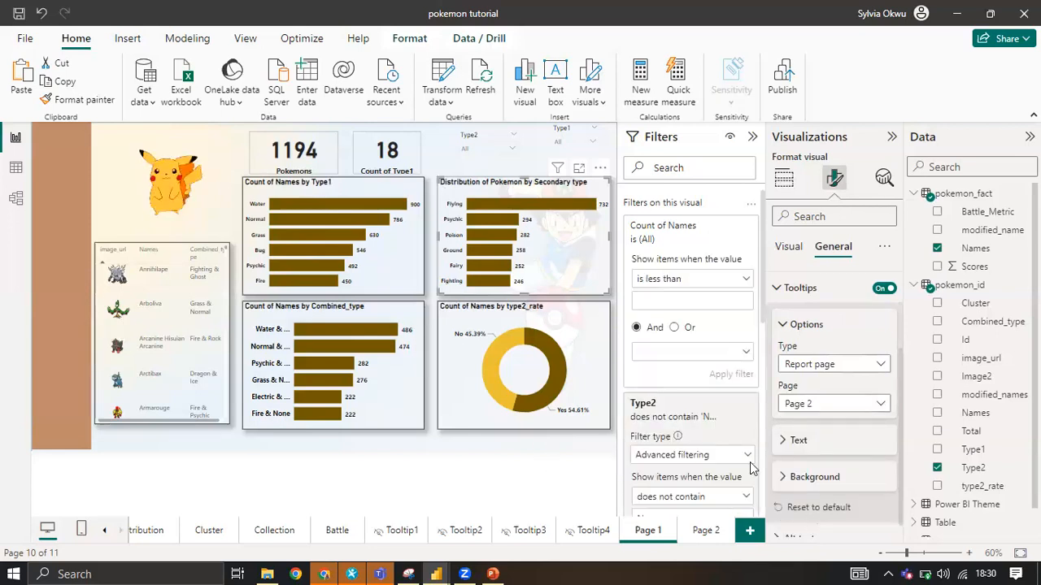
scroll(815, 447, down, 1)
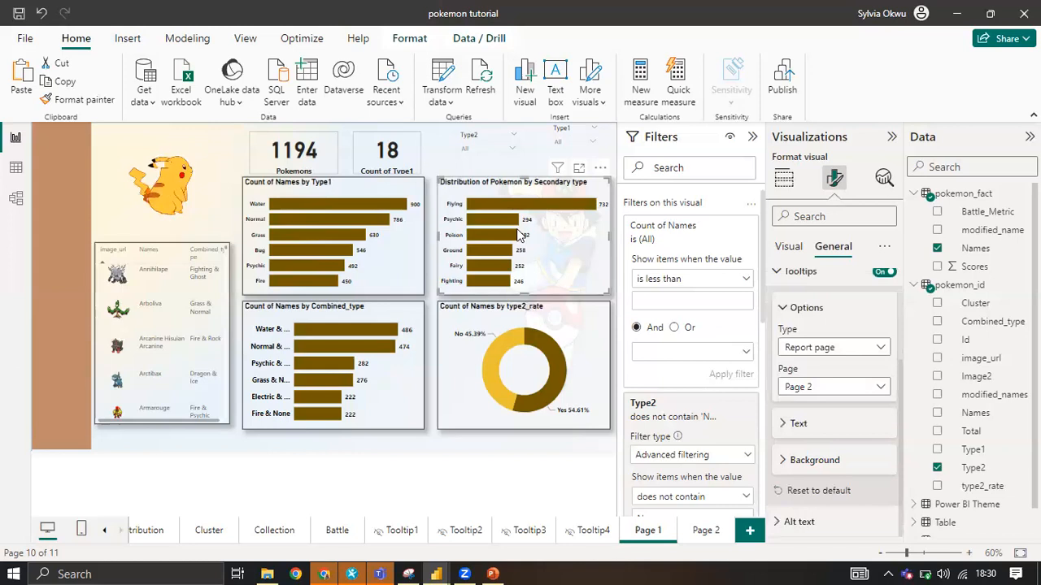
mouse_move(527, 213)
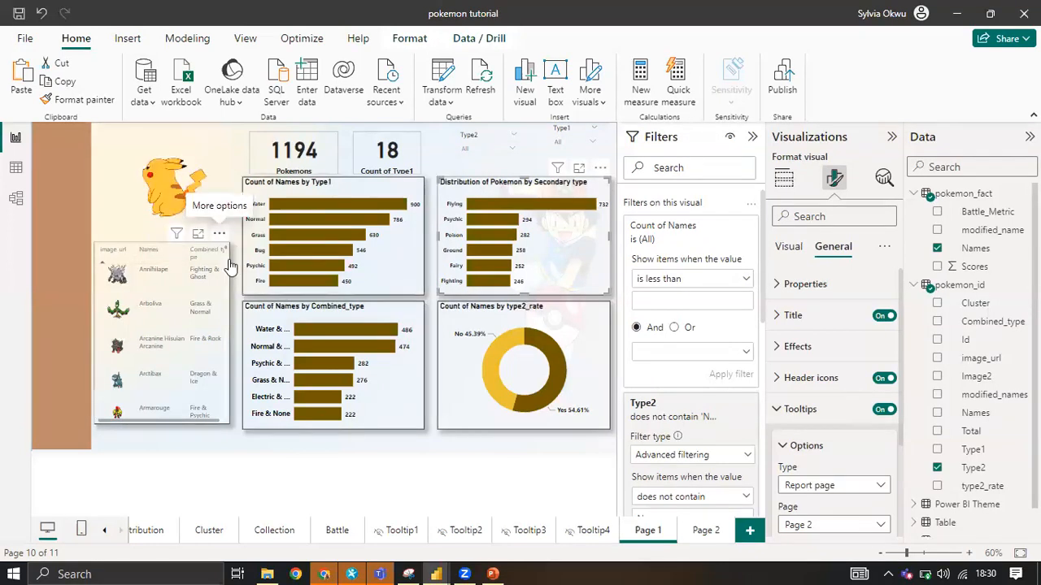
Copy the Pokémon image and names table visual from Page 1.
click(219, 233)
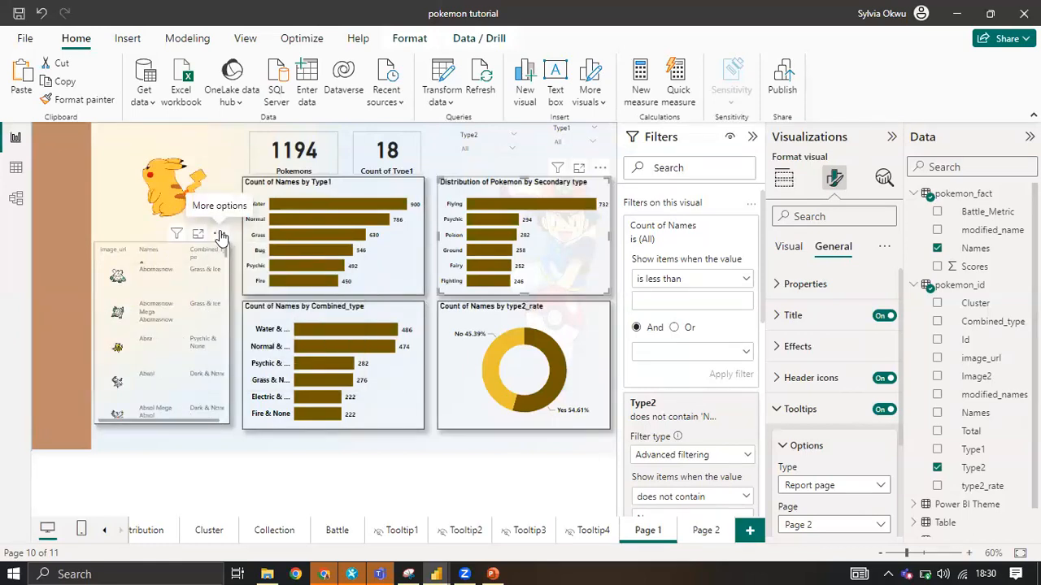
right_click(227, 267)
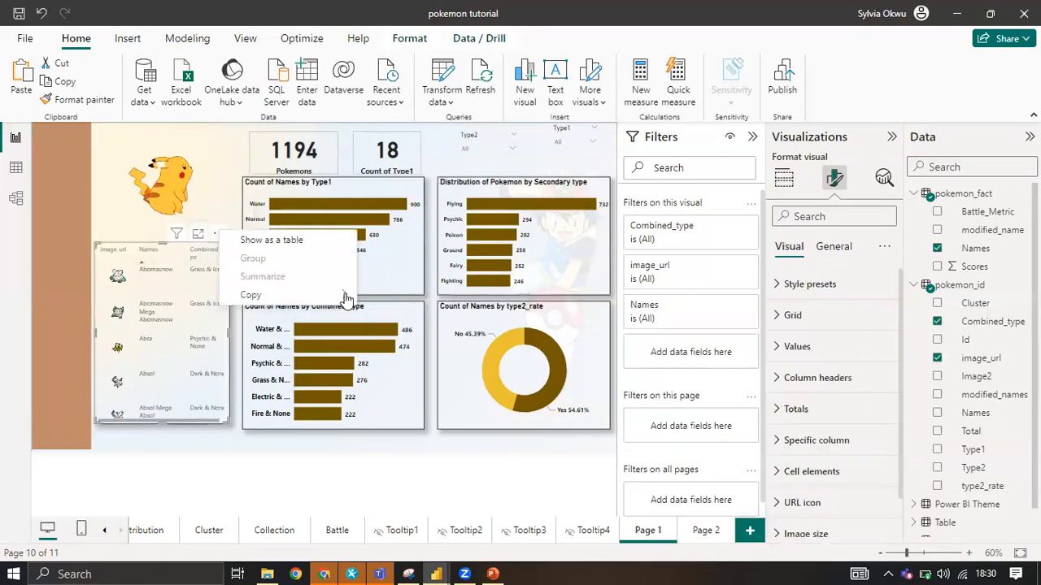
mouse_move(346, 296)
click(407, 303)
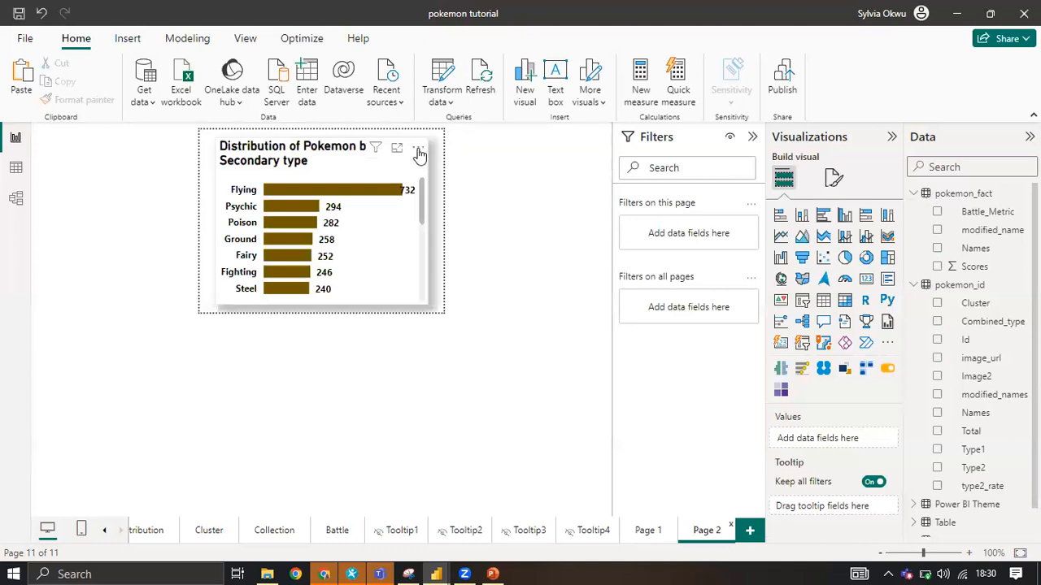
Replace the secondary type chart on Page 2 with the copied Pokémon table, widened and moved to fit the tooltip canvas.
click(417, 151)
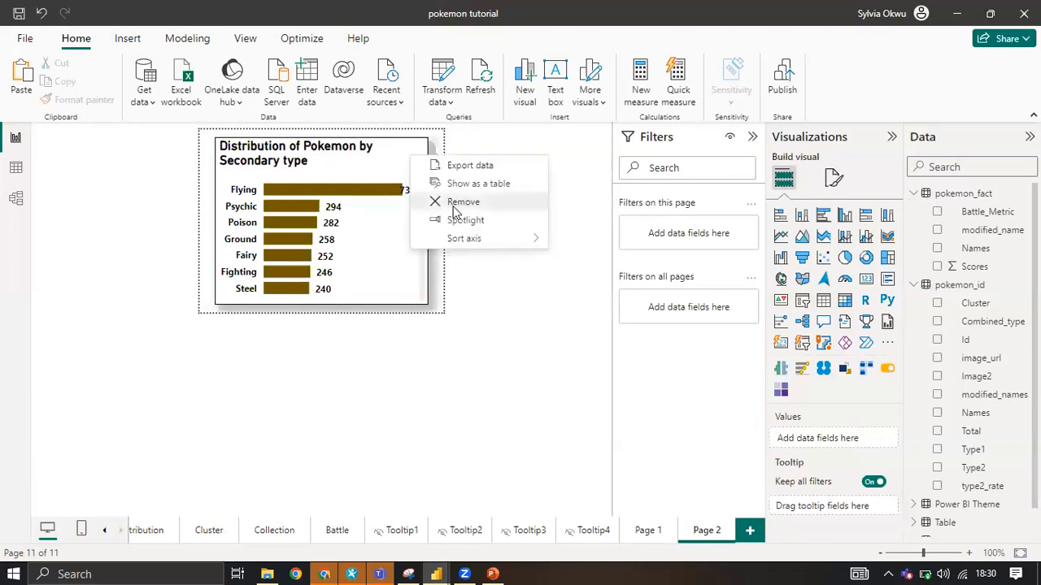
click(459, 203)
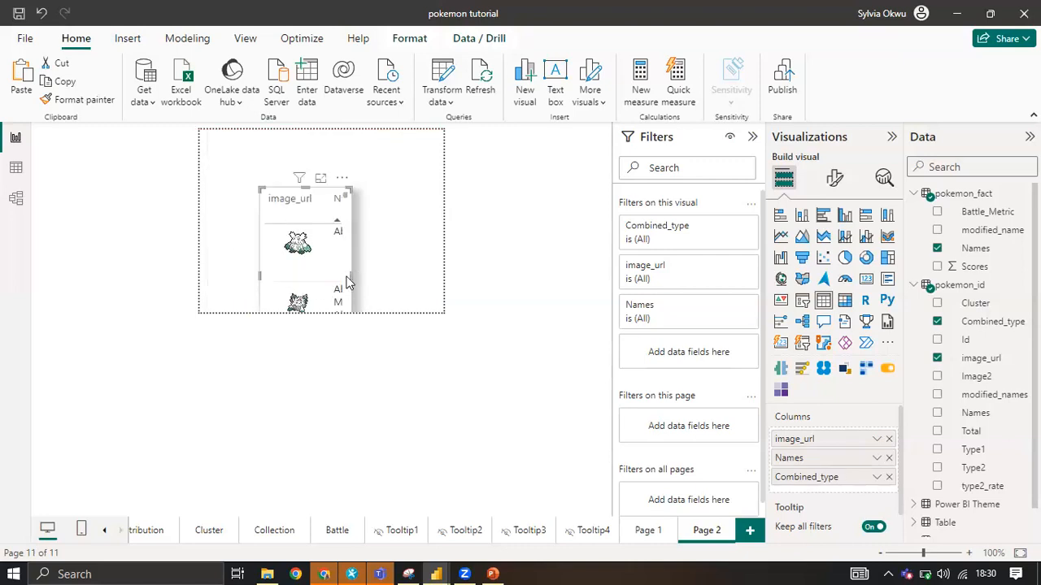
click(350, 282)
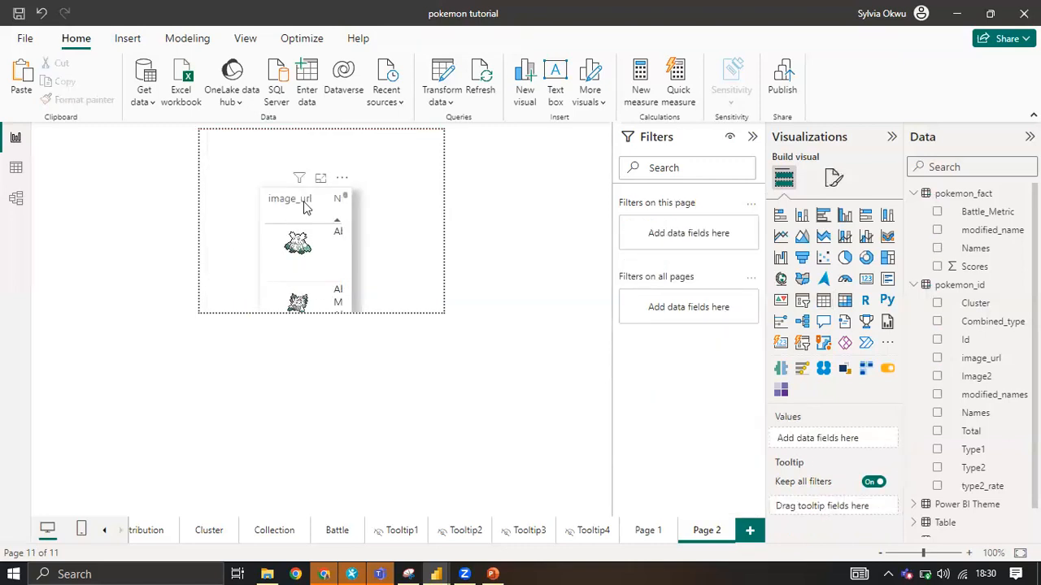
click(350, 280)
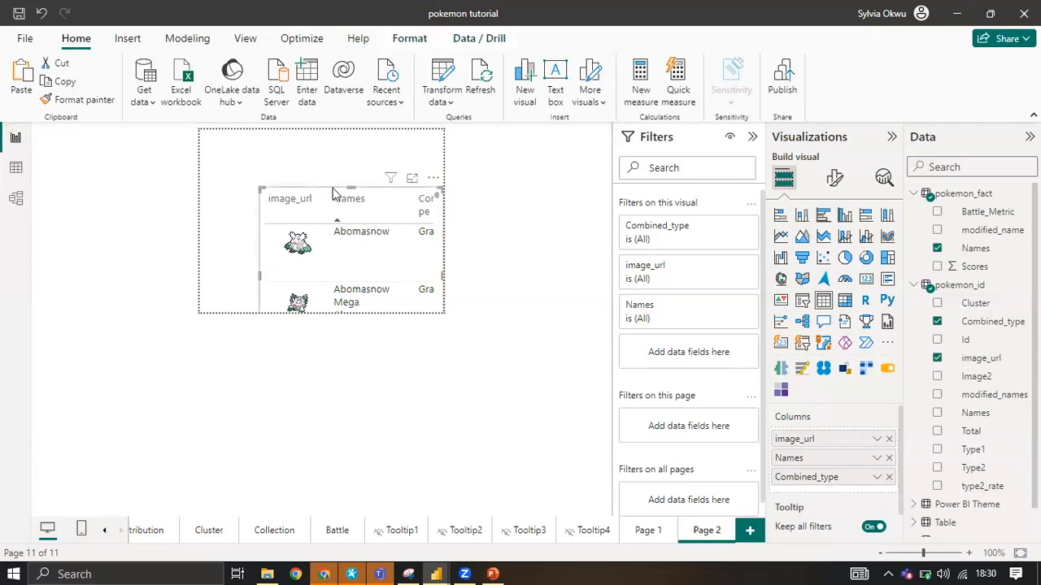
drag(340, 220, 296, 166)
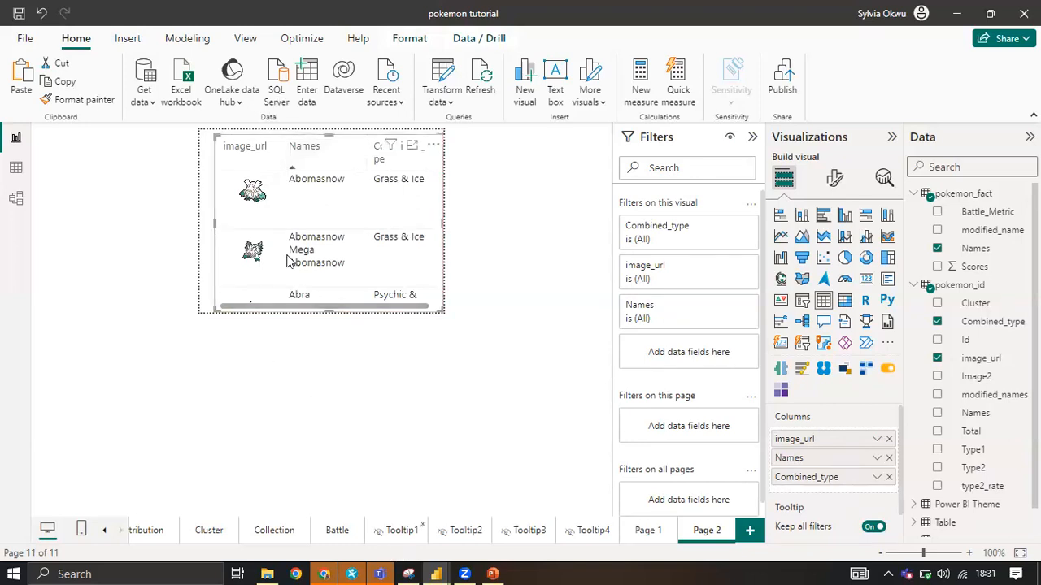
Replace the image_url column of the Page 2 table with Image2, placed before Names, and look through the rows.
scroll(291, 273, down, 1)
scroll(285, 264, down, 1)
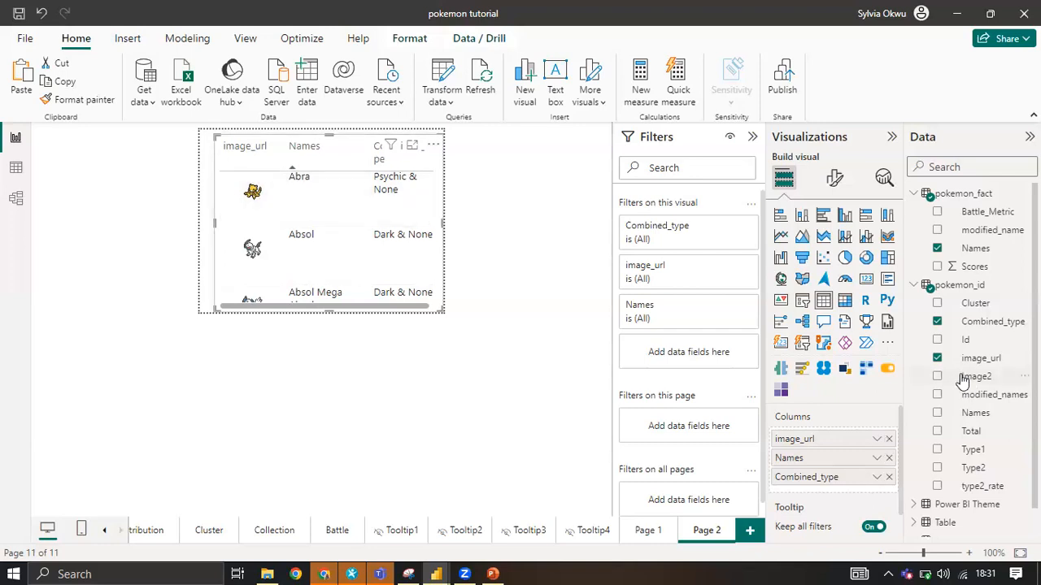
drag(964, 379, 832, 452)
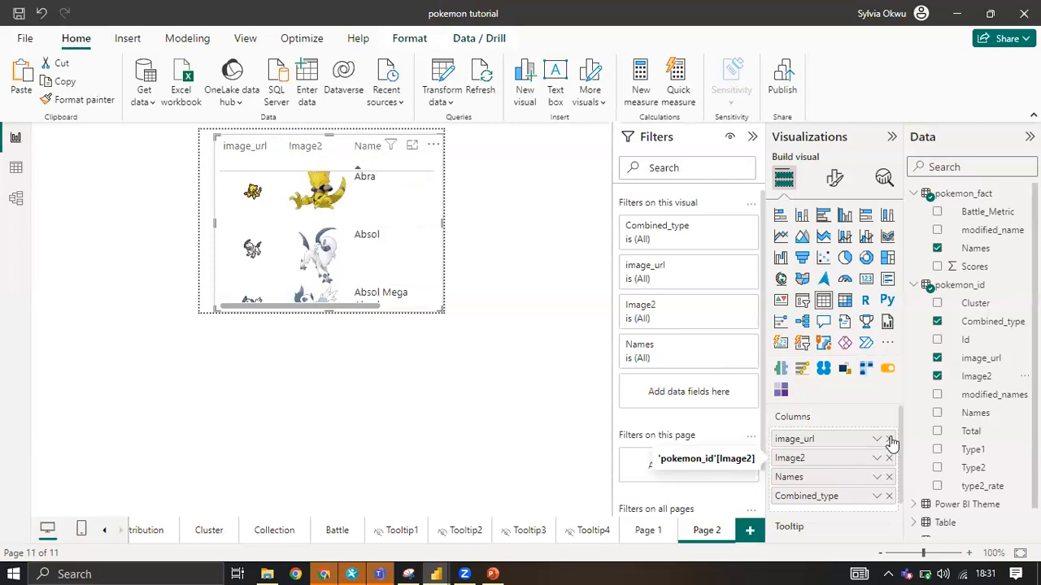
click(888, 439)
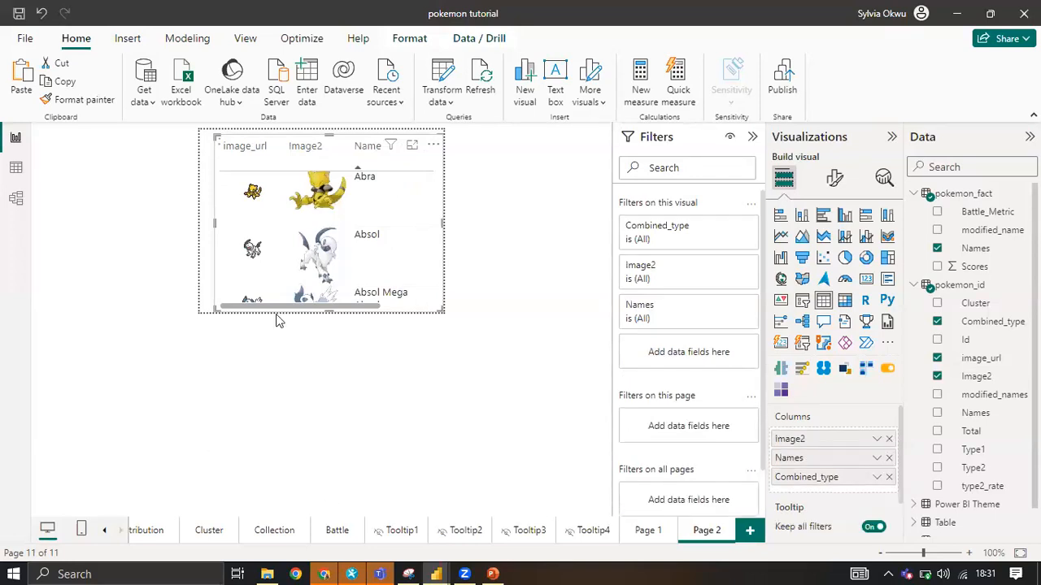
scroll(309, 227, up, 2)
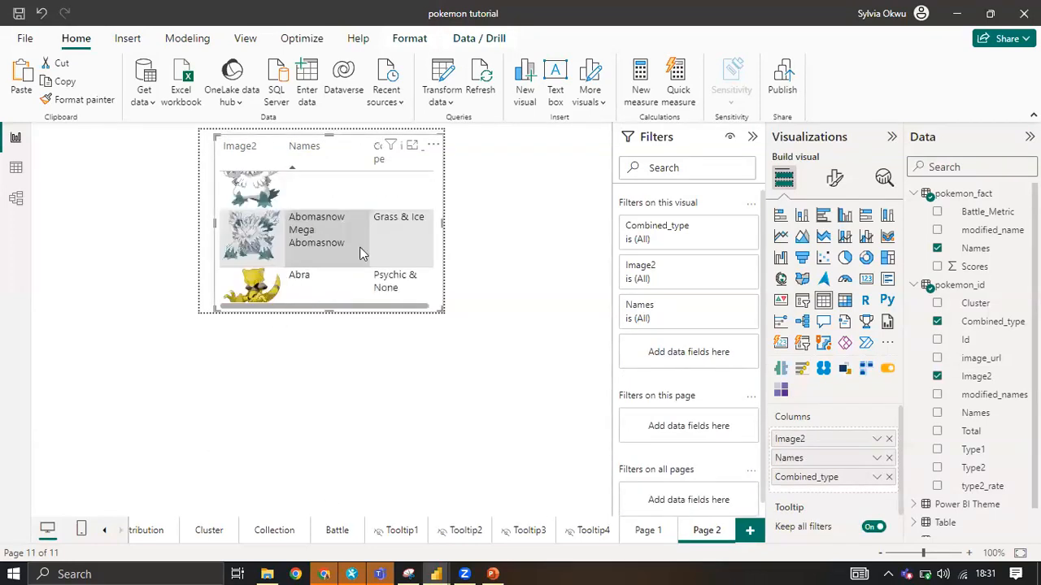
scroll(341, 260, up, 1)
scroll(344, 260, down, 3)
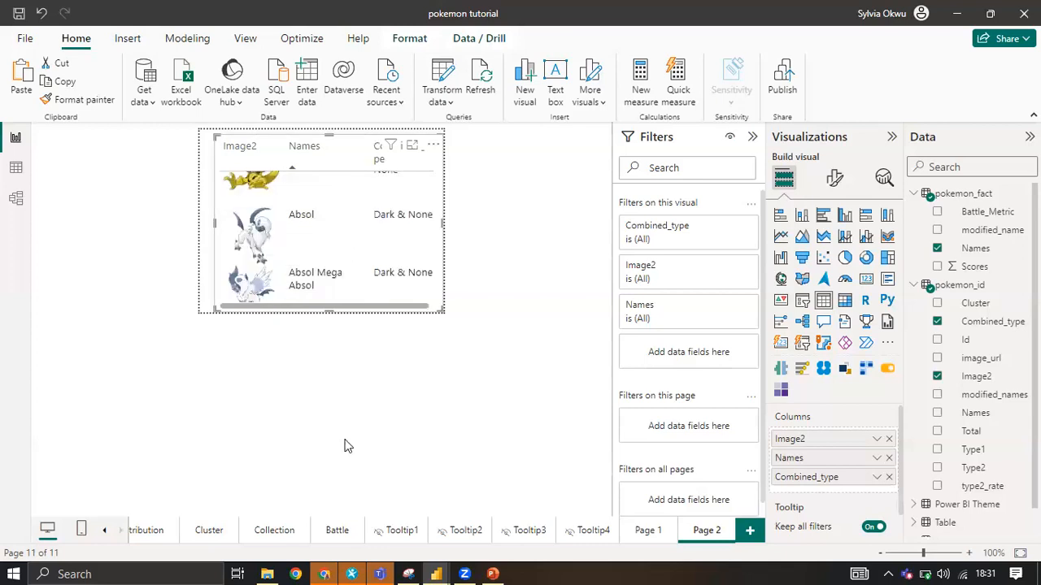
Replace image_url with Image2 in Page 1's Pokémon table and preview the tooltip on the secondary type chart's Flying bar.
click(655, 540)
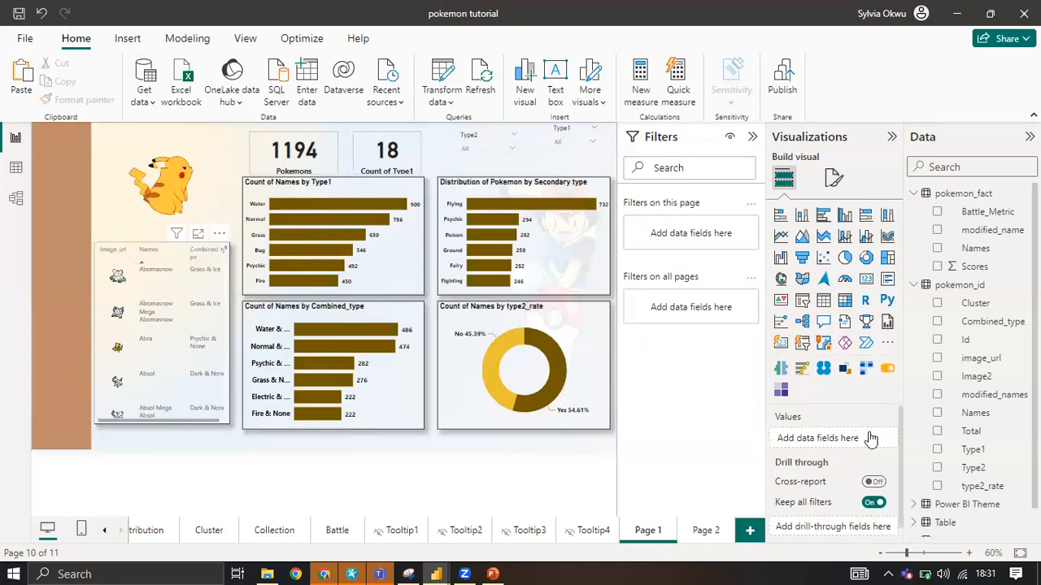
drag(978, 379, 876, 452)
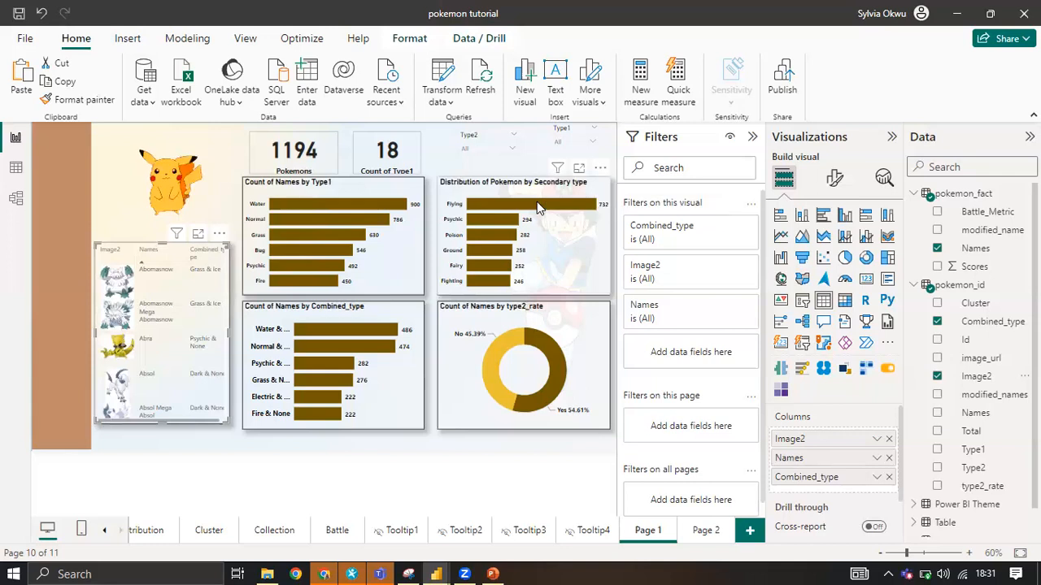
mouse_move(537, 208)
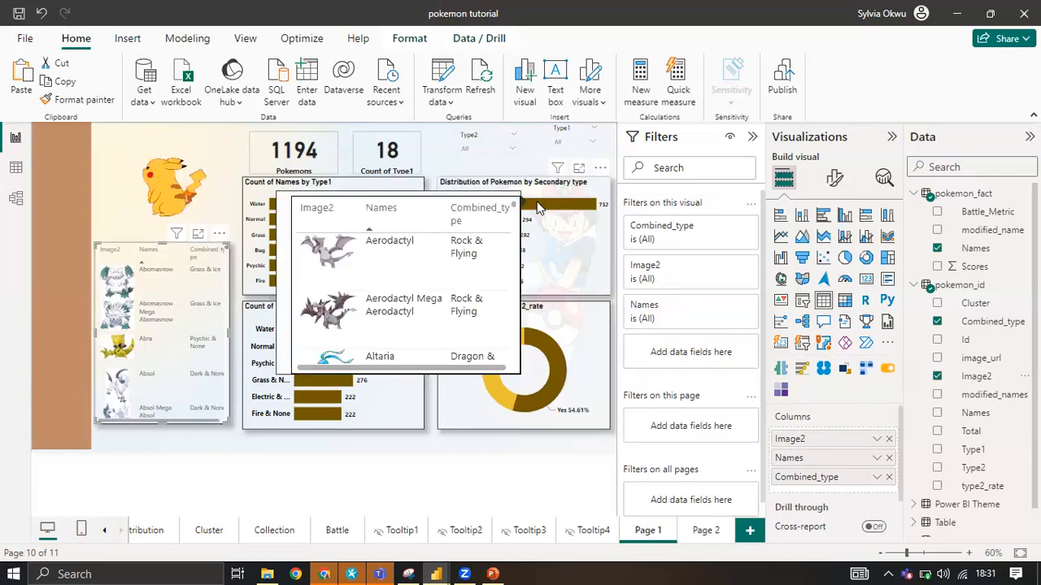
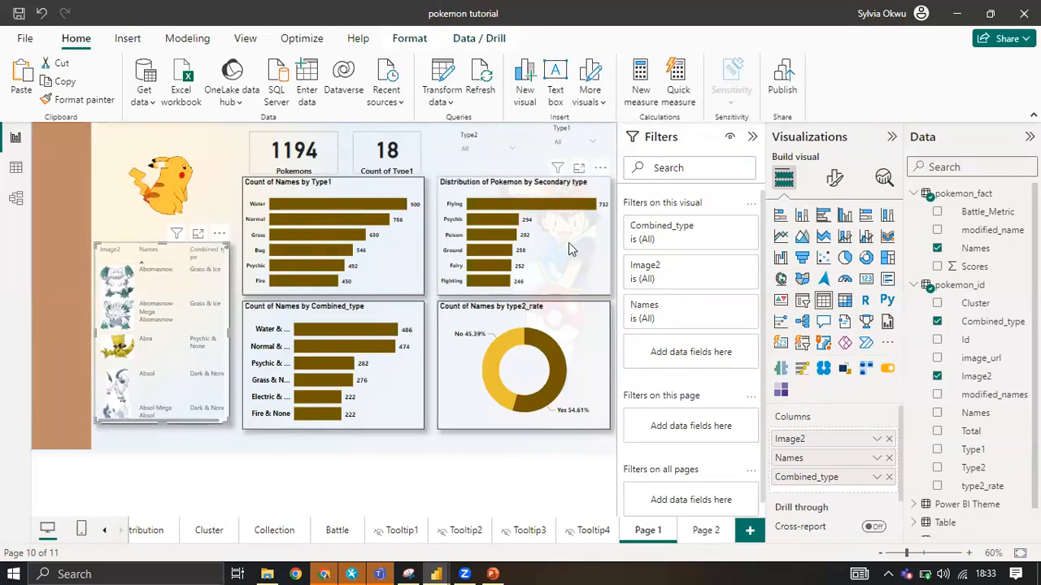
Replace Count of Type2 with Count of Names from pokemon_fact as the ranking value of the secondary type chart's Top 6 filter and apply it.
click(484, 198)
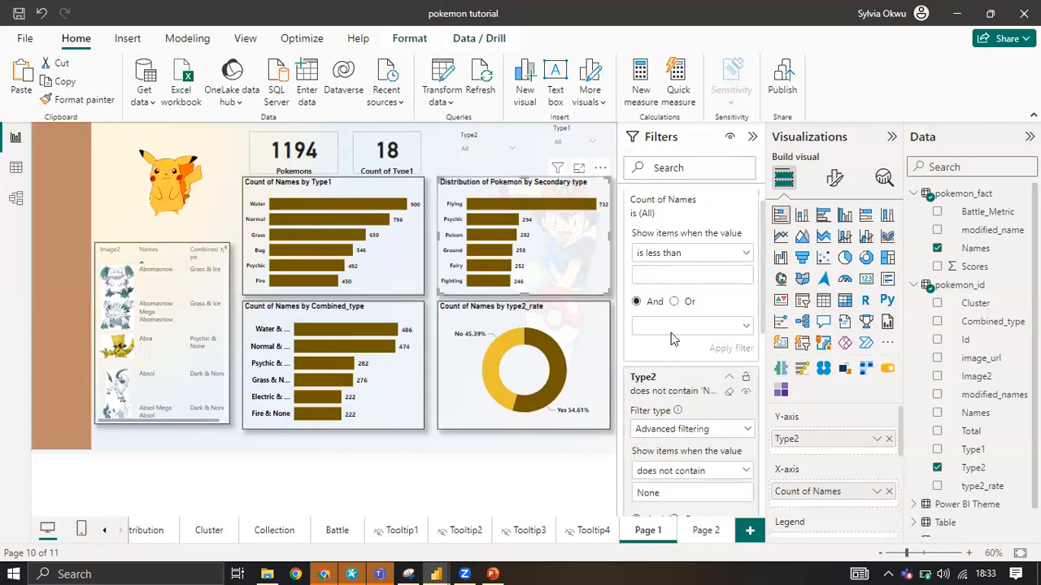
scroll(673, 366, down, 2)
scroll(673, 271, down, 3)
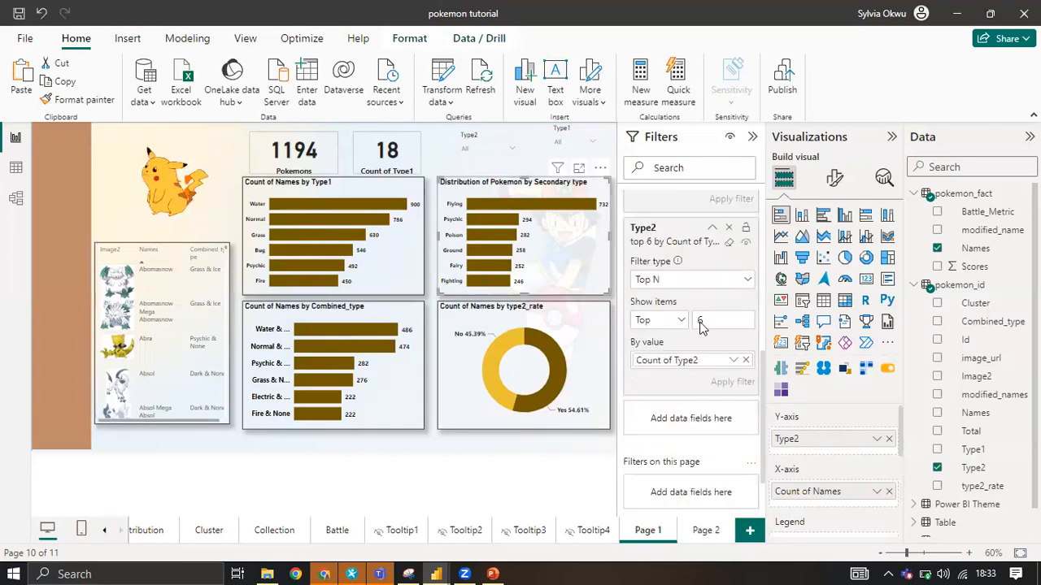
scroll(700, 327, down, 1)
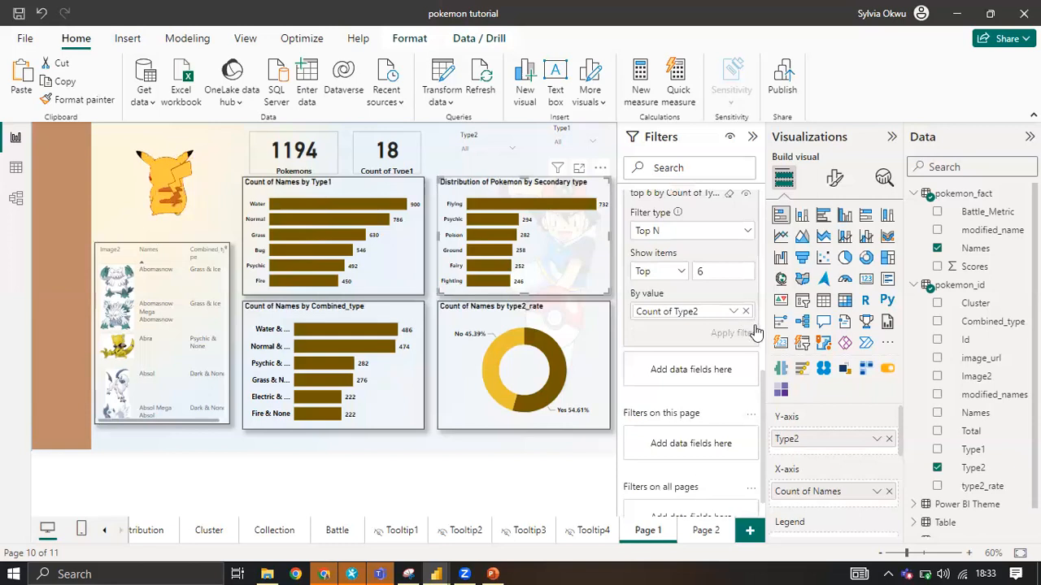
click(744, 314)
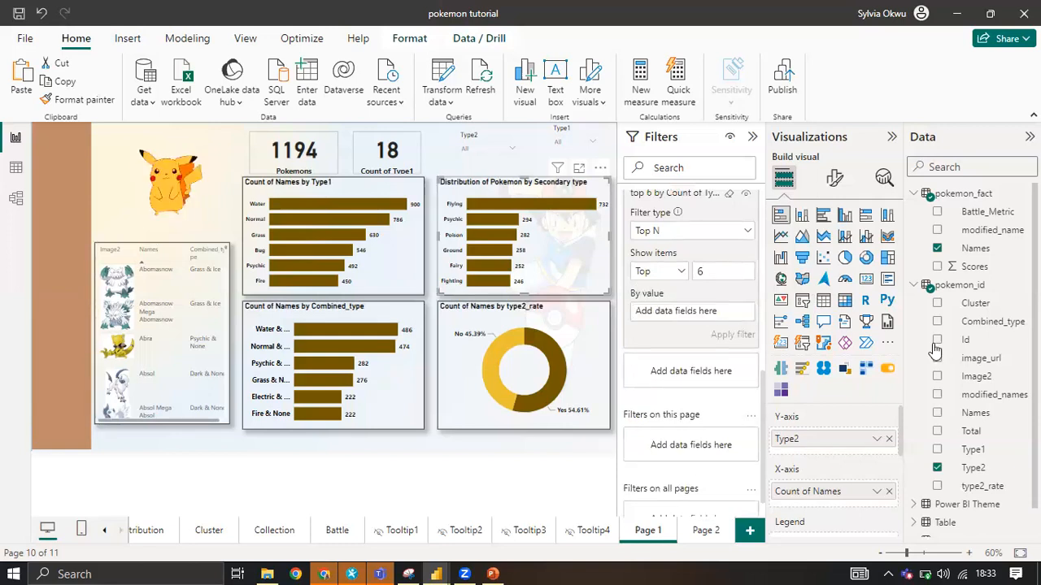
drag(974, 253, 733, 317)
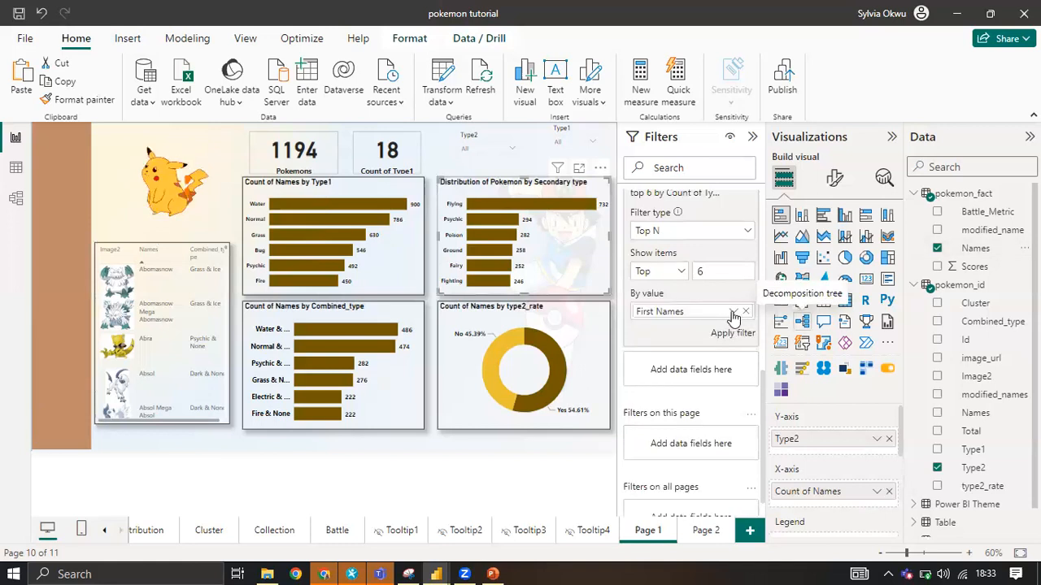
click(733, 311)
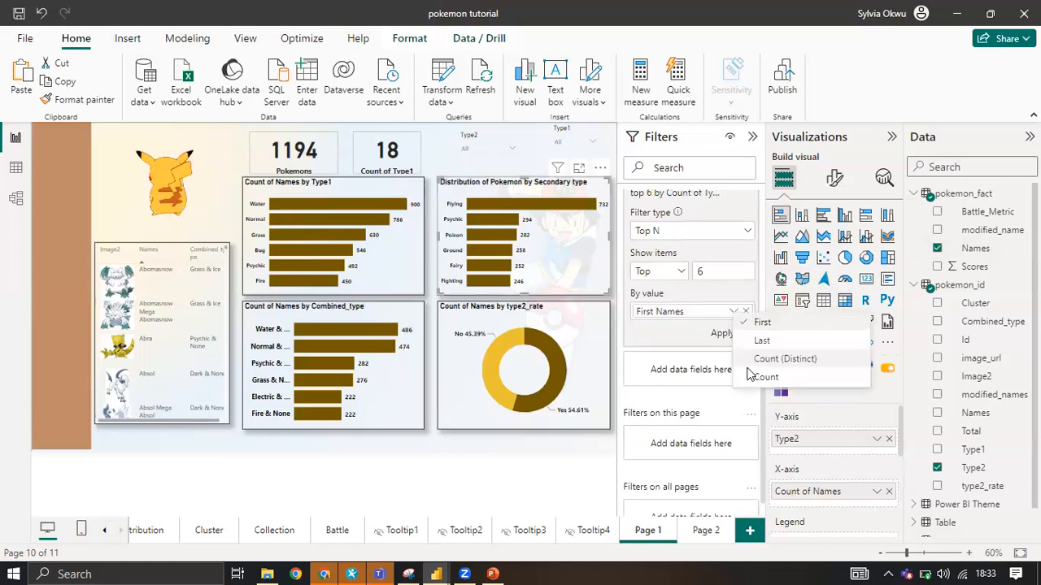
click(760, 373)
click(730, 334)
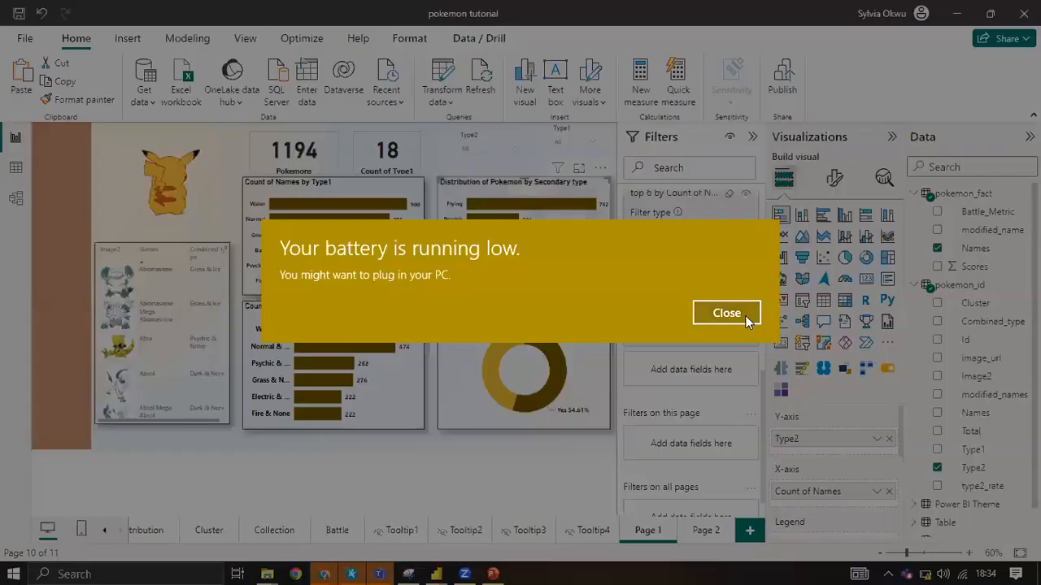
click(726, 313)
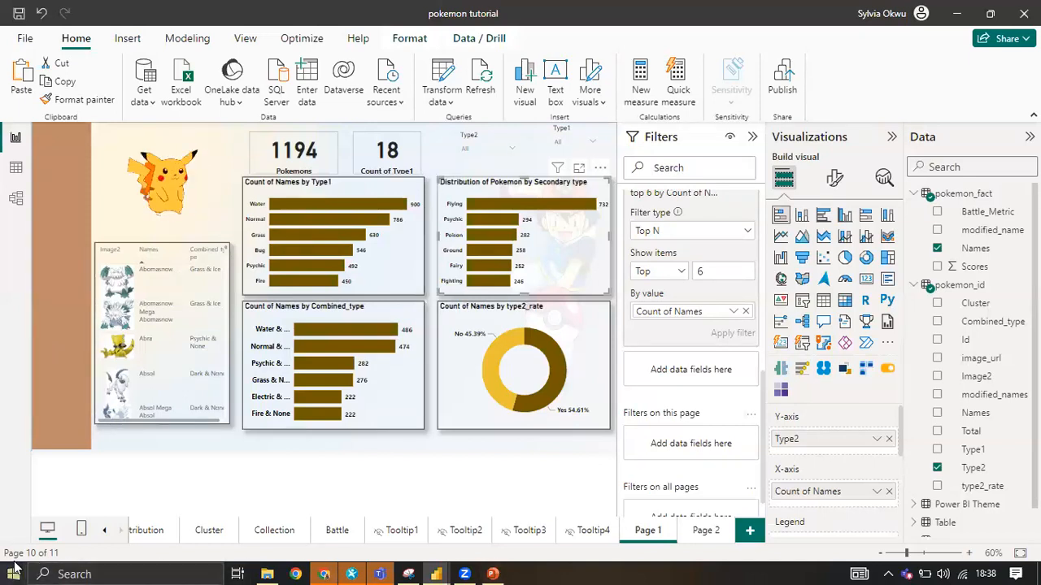
key(super)
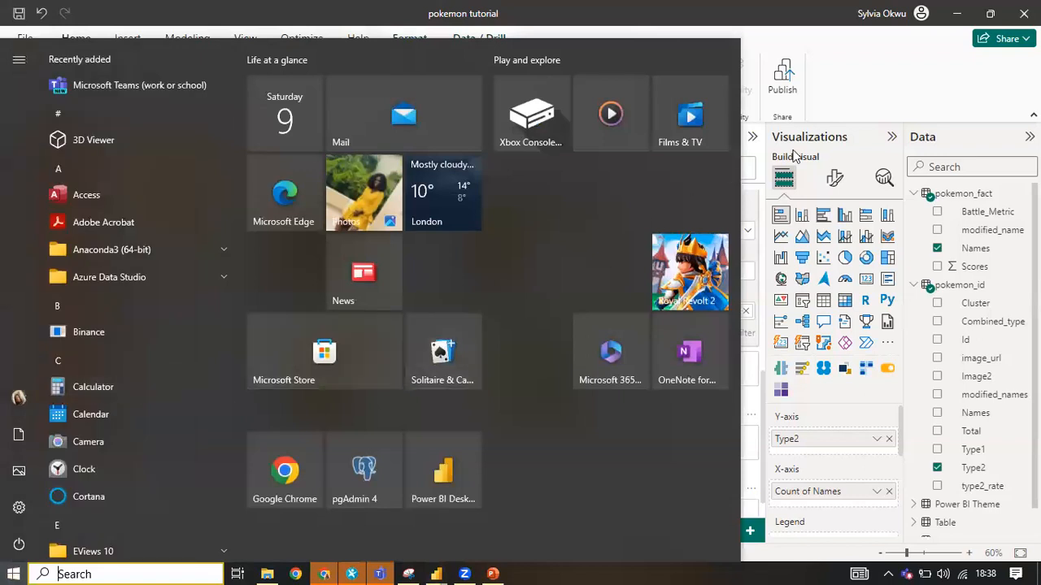
click(869, 96)
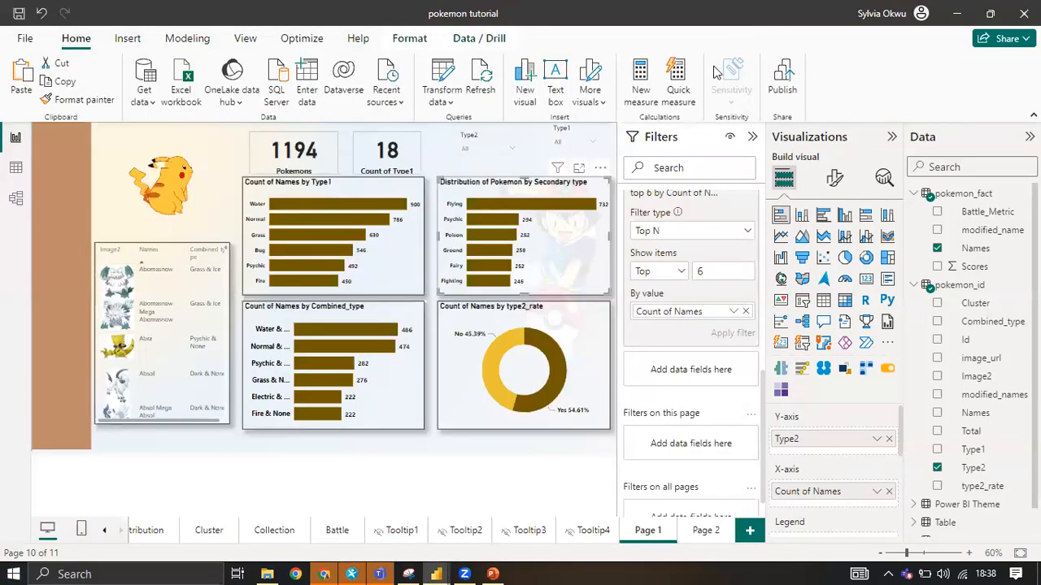